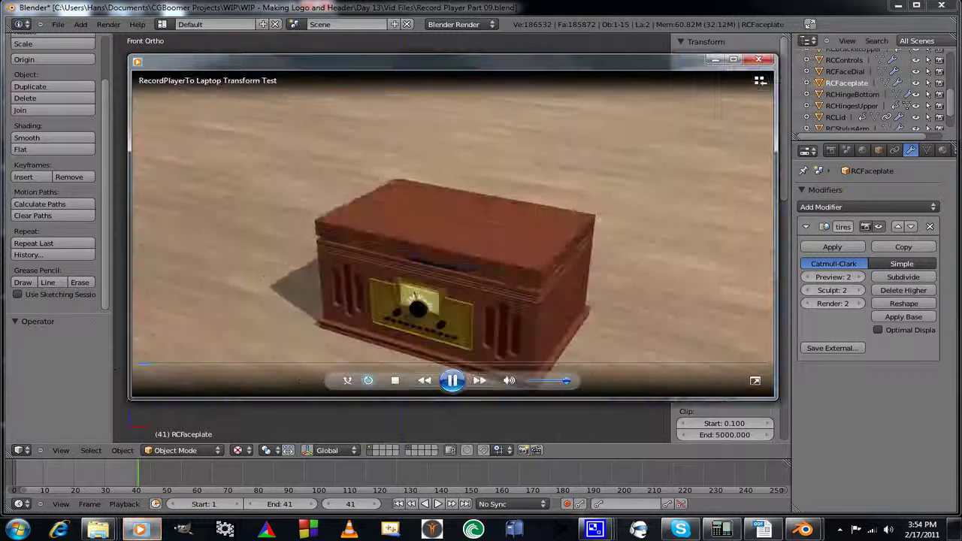
Watch the record player test render full screen in Windows Media Player, then close it.
{"action": "double_click", "coordinate": [601, 124]}
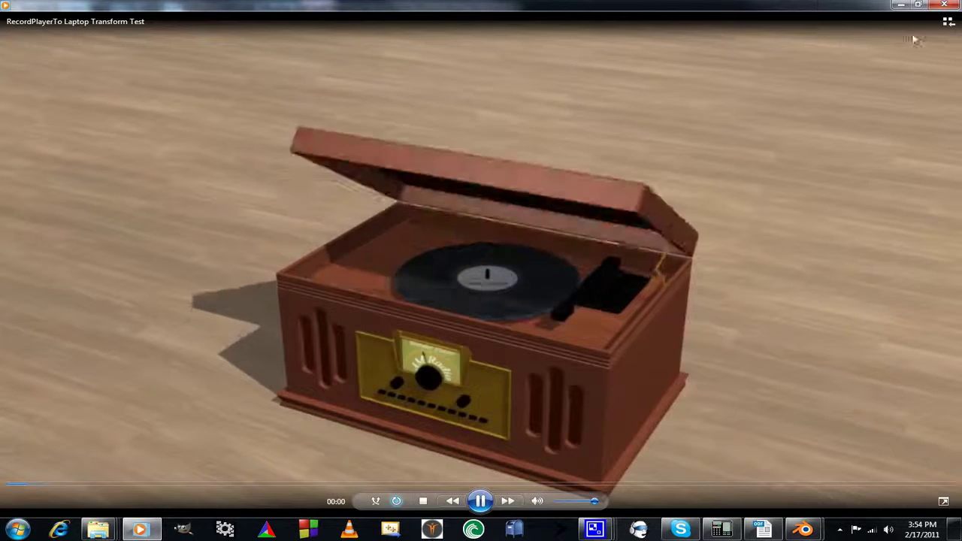
{"action": "left_click", "coordinate": [945, 5]}
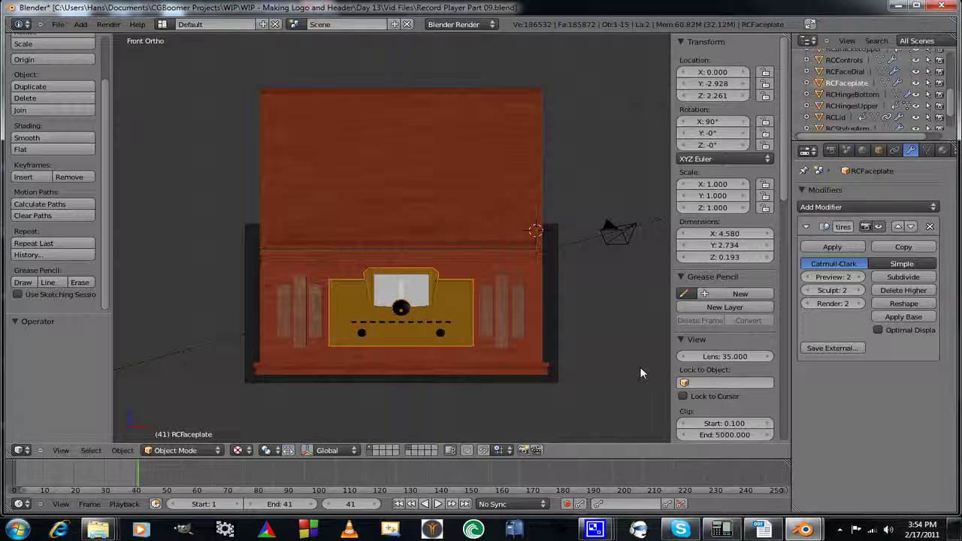
Select the RCBase object and show its FineWood and Speakers material settings.
{"action": "right_click", "coordinate": [535, 342]}
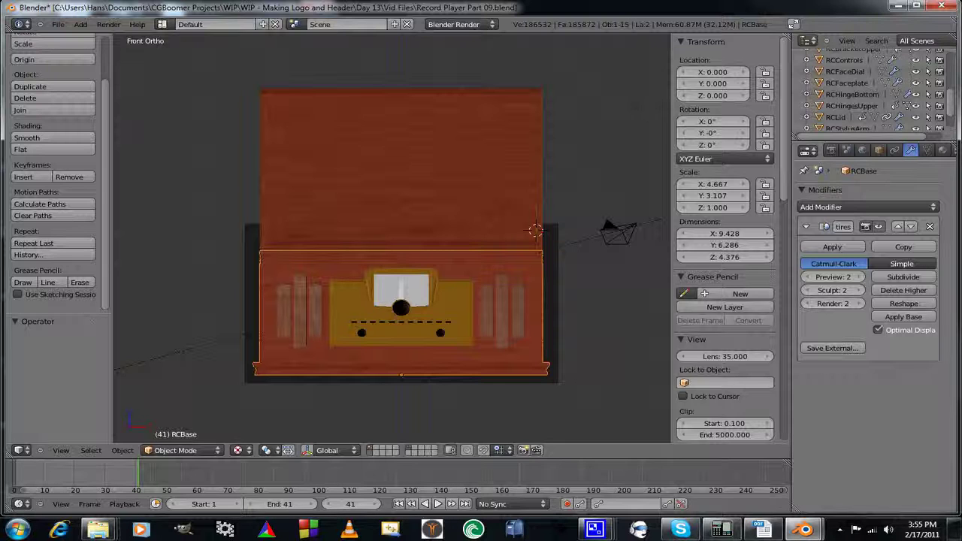
{"action": "left_click", "coordinate": [944, 151]}
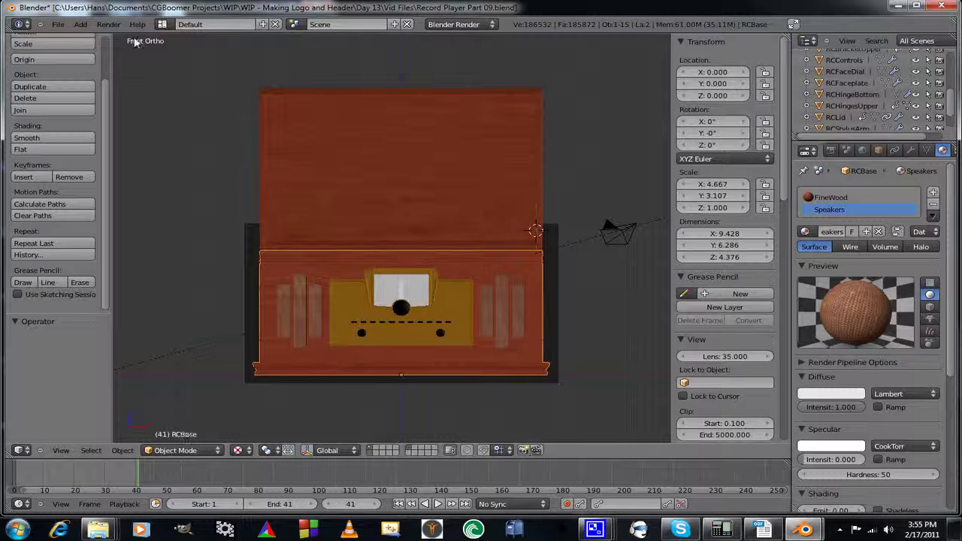
{"action": "left_click", "coordinate": [161, 24]}
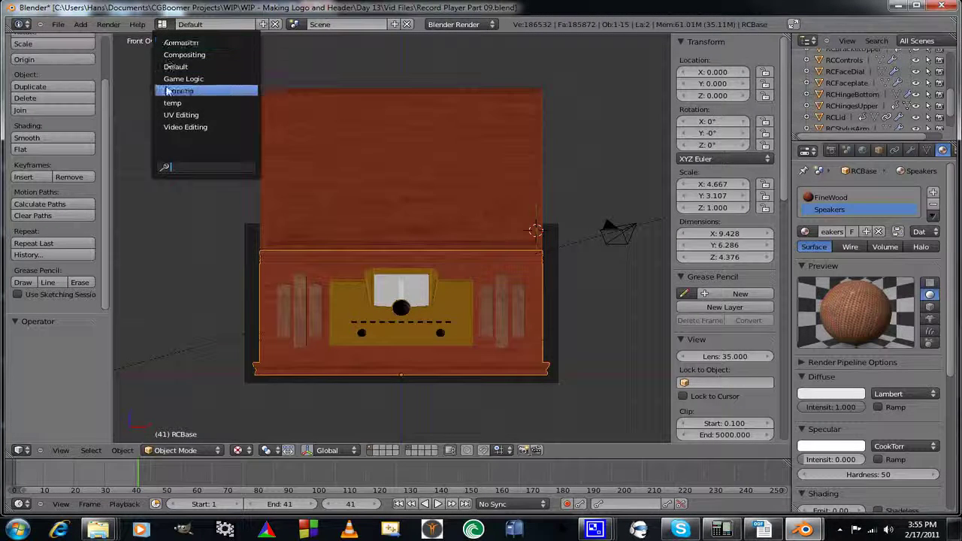
Switch to the UV Editing layout and load FabricPlain17_col.jpg in the image editor.
{"action": "left_click", "coordinate": [172, 114]}
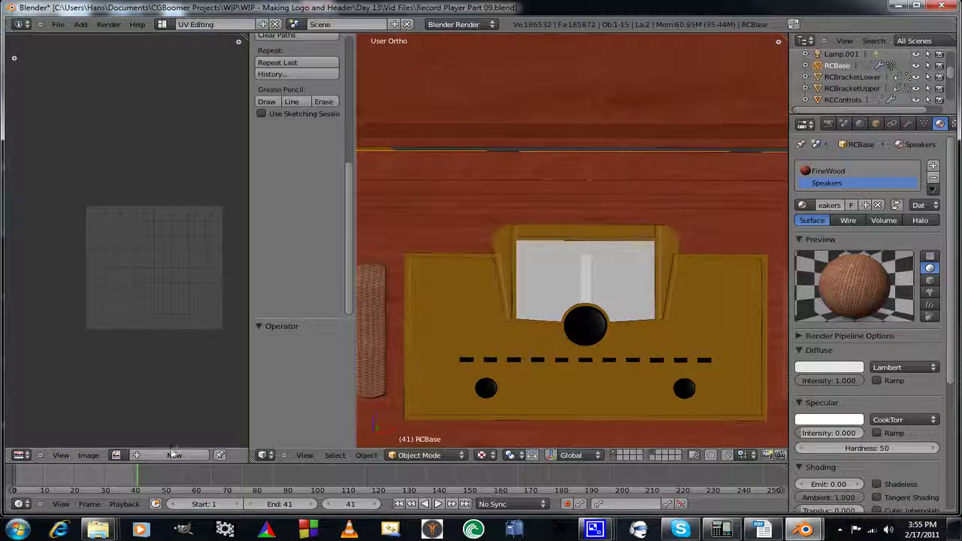
{"action": "left_click", "coordinate": [116, 455]}
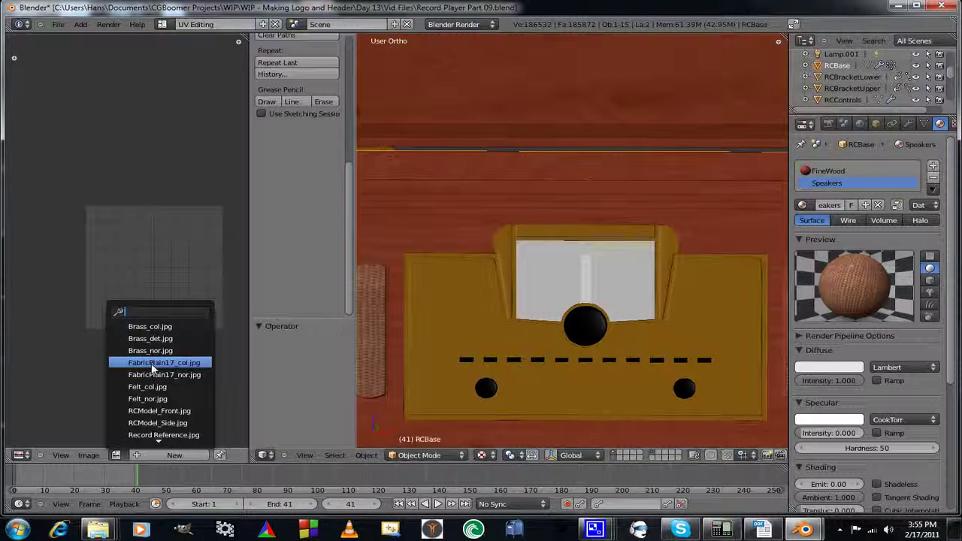
{"action": "left_click", "coordinate": [153, 365]}
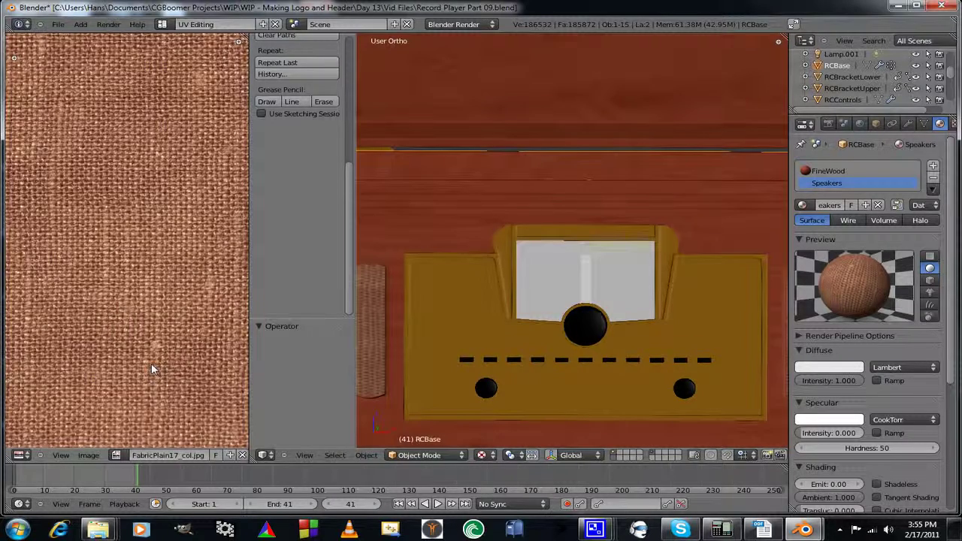
{"action": "scroll", "coordinate": [151, 363], "scroll_direction": "down", "scroll_amount": 5}
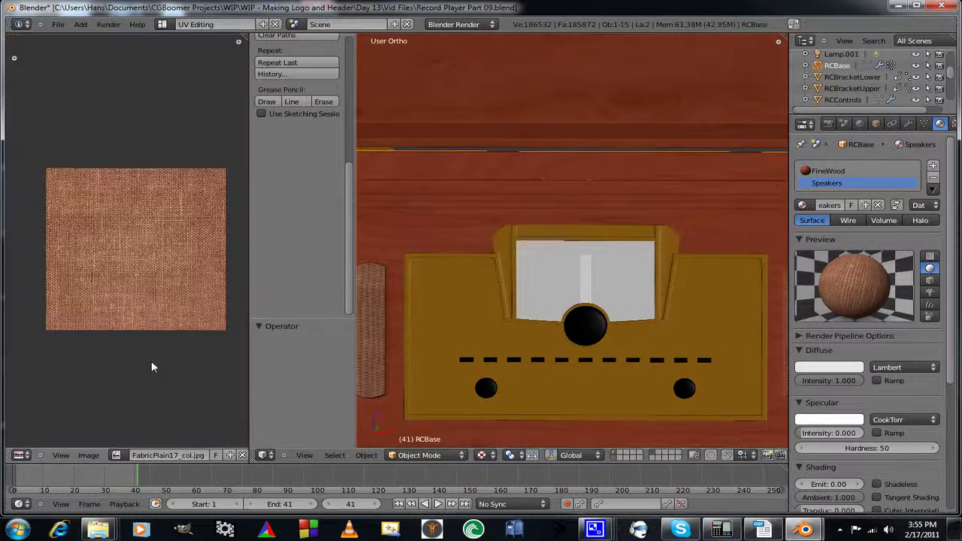
Try editing the fabric texture externally, which raises a traceback error.
{"action": "left_click", "coordinate": [88, 457]}
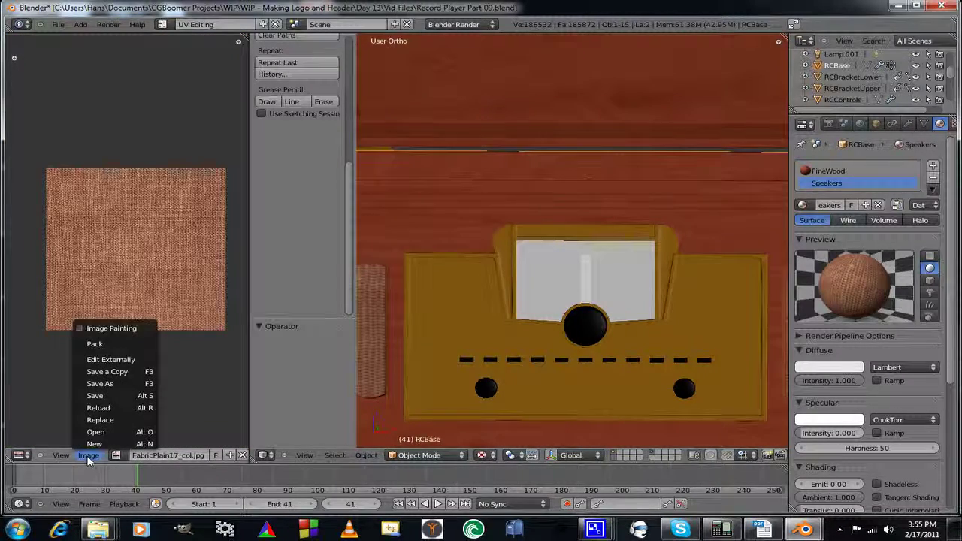
{"action": "left_click", "coordinate": [111, 360]}
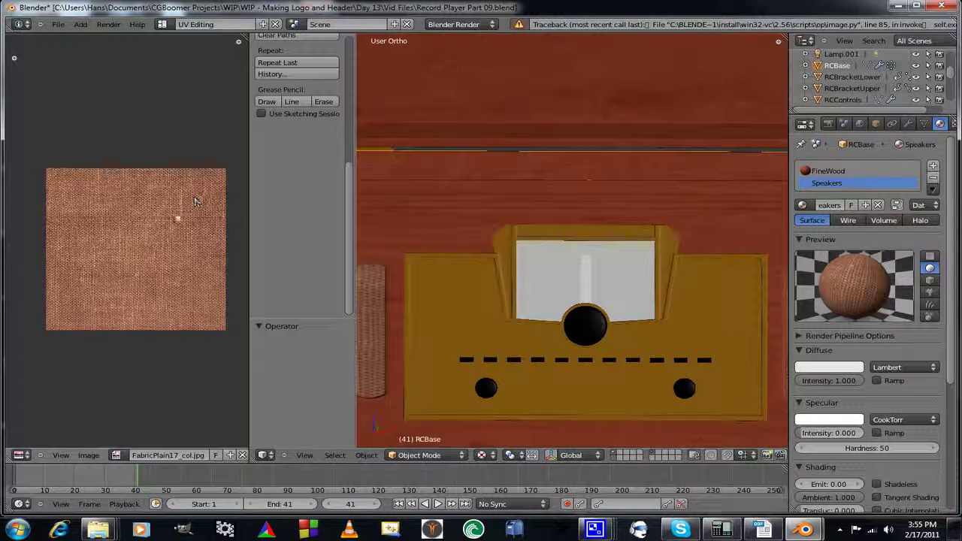
{"action": "left_click", "coordinate": [59, 25]}
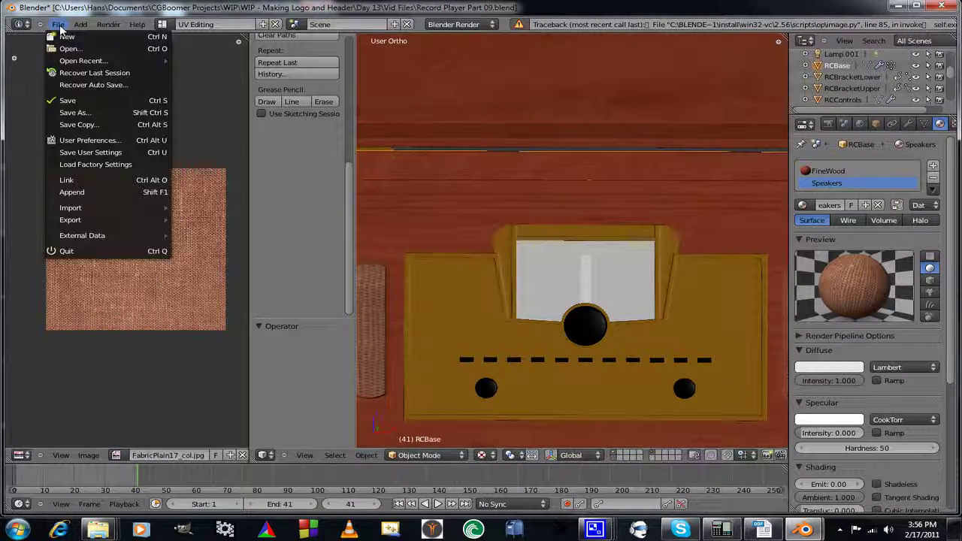
Set the external Image Editor preference to C:\Program Files (x86)\GIMP-2.0\bin\gimp-2.6.exe.
{"action": "left_click", "coordinate": [66, 142]}
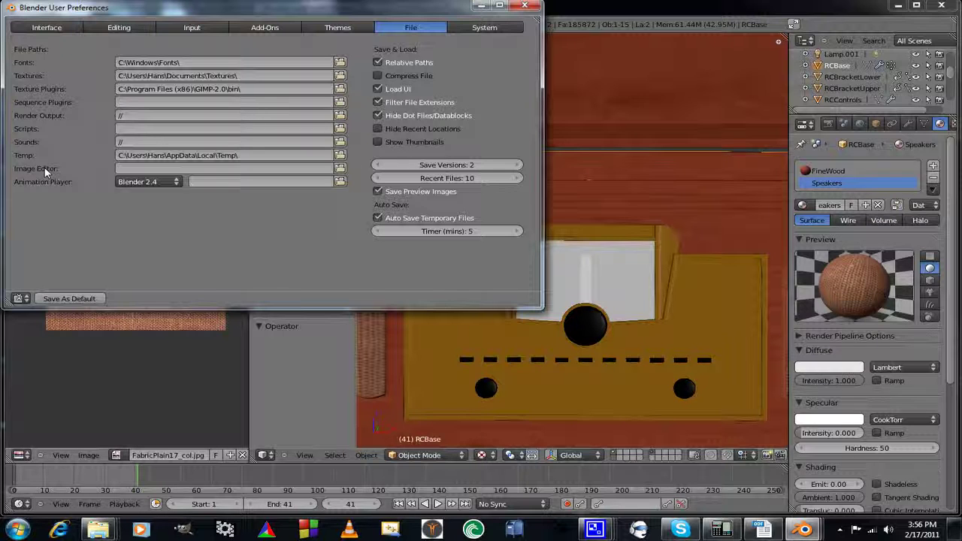
{"action": "left_click", "coordinate": [340, 170]}
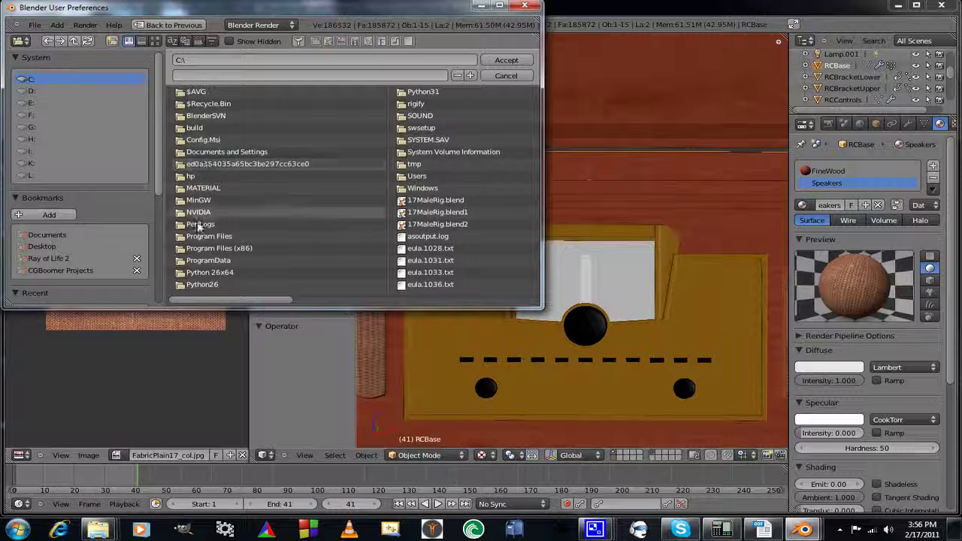
{"action": "left_click", "coordinate": [218, 248]}
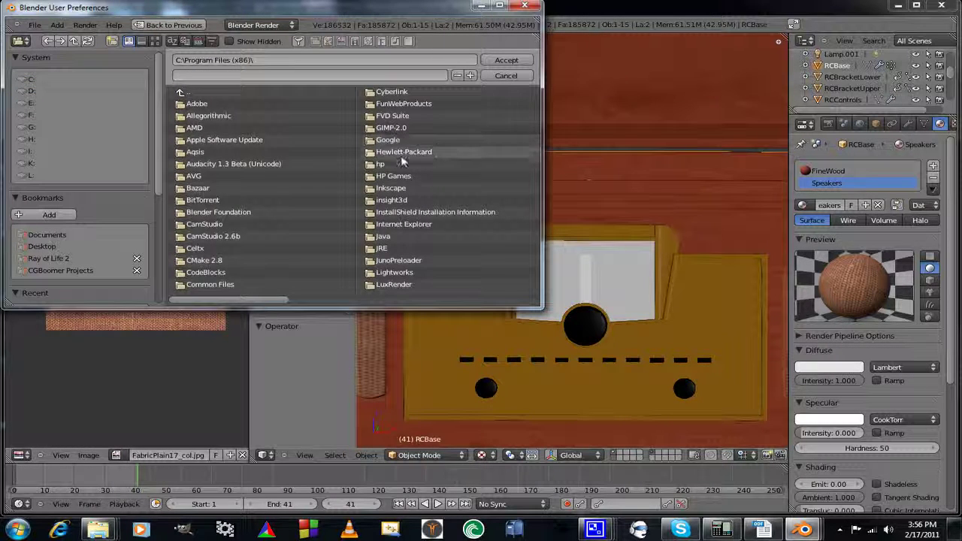
{"action": "left_click", "coordinate": [388, 127]}
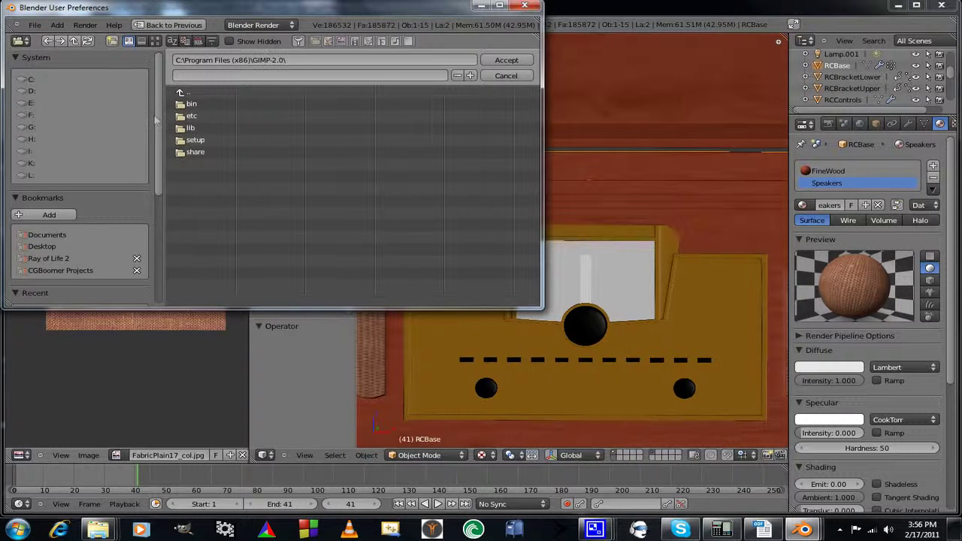
{"action": "left_click", "coordinate": [191, 104]}
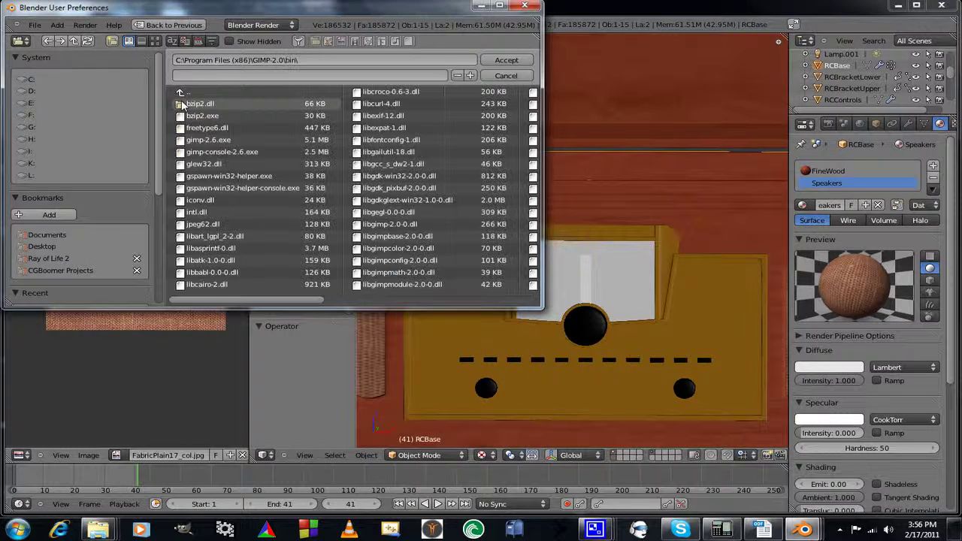
{"action": "left_click", "coordinate": [215, 141]}
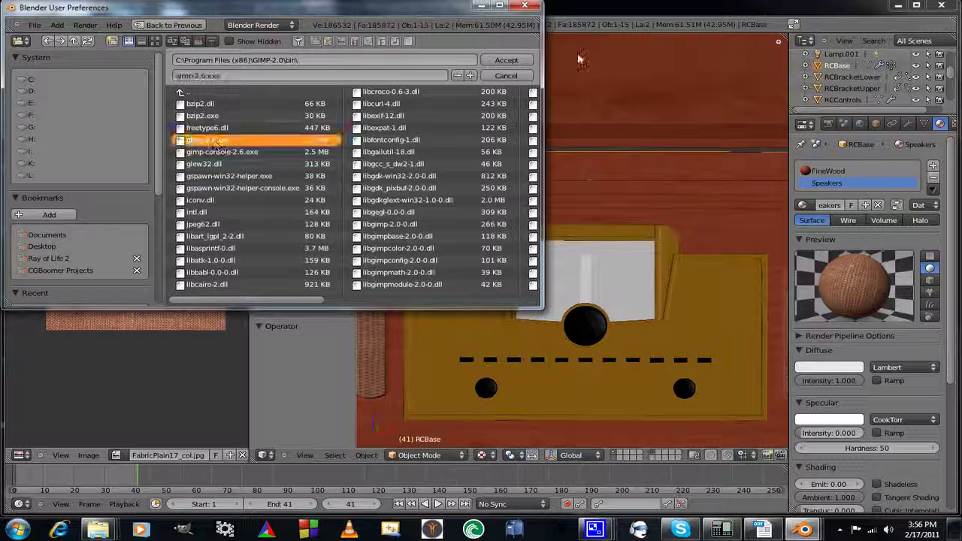
{"action": "left_click", "coordinate": [503, 59]}
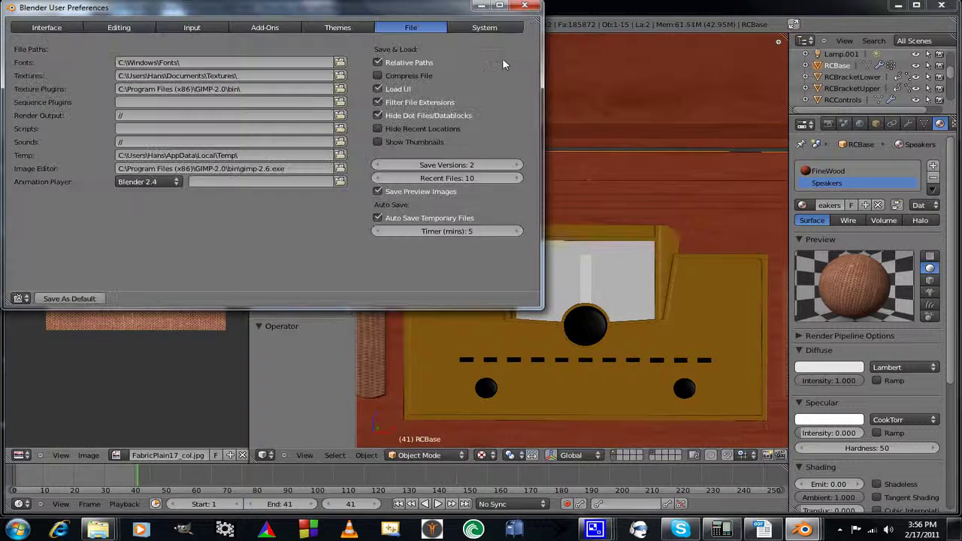
{"action": "left_click", "coordinate": [525, 6]}
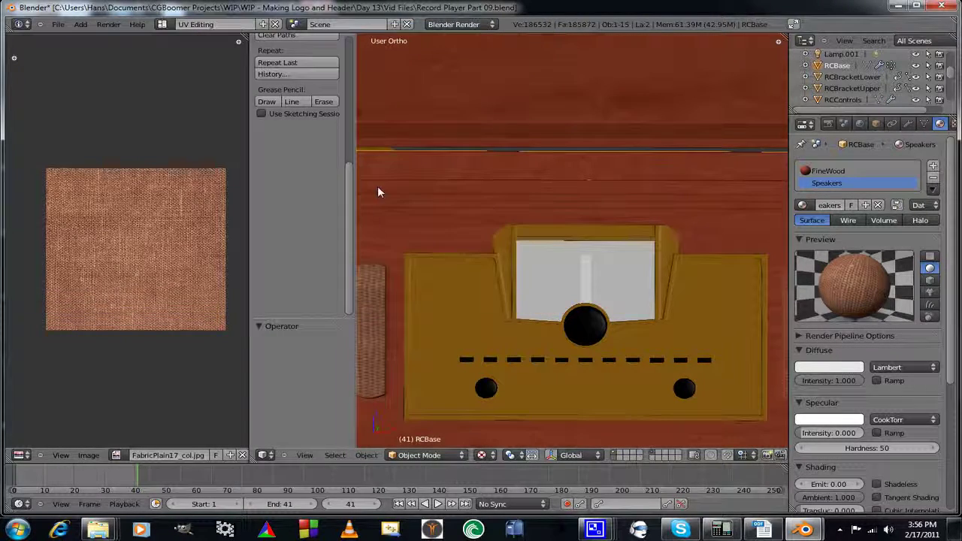
{"action": "left_click", "coordinate": [87, 457]}
Open the fabric texture in GIMP and lower its brightness to -110.
{"action": "left_click", "coordinate": [121, 363]}
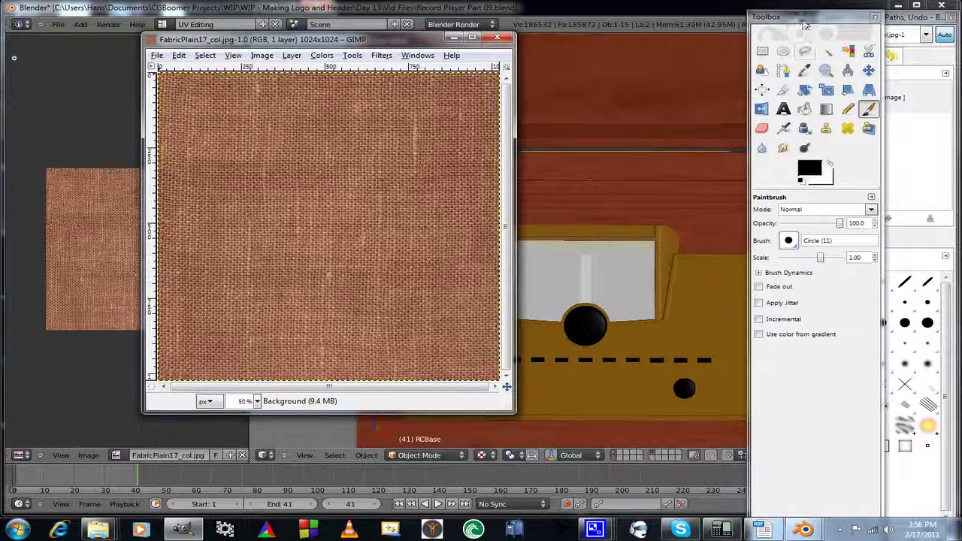
{"action": "left_click_drag", "start_coordinate": [804, 26], "coordinate": [734, 30]}
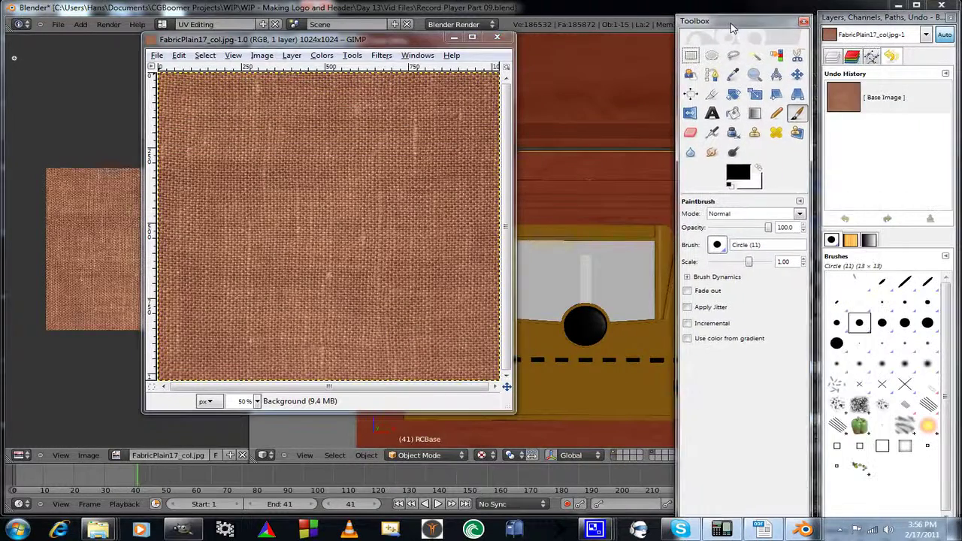
{"action": "left_click", "coordinate": [322, 57]}
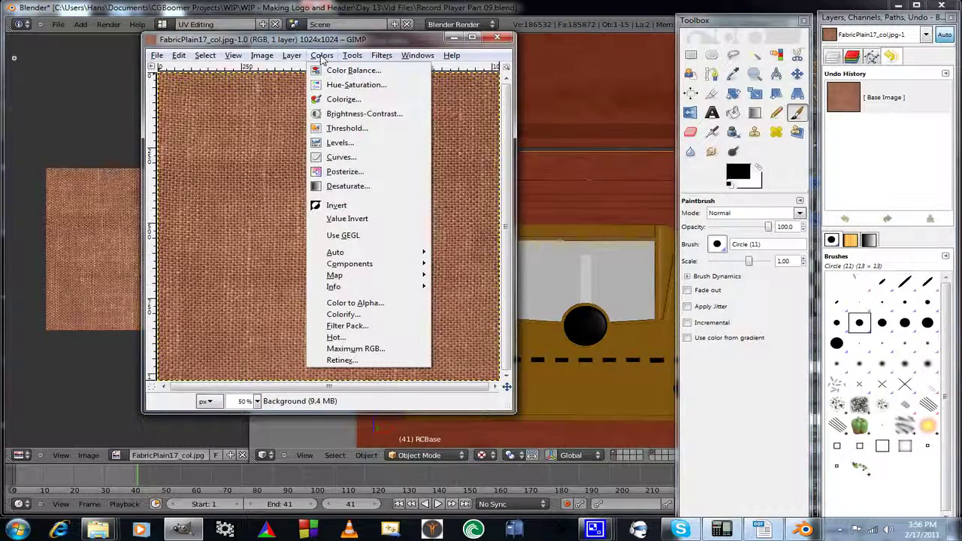
{"action": "left_click", "coordinate": [334, 117]}
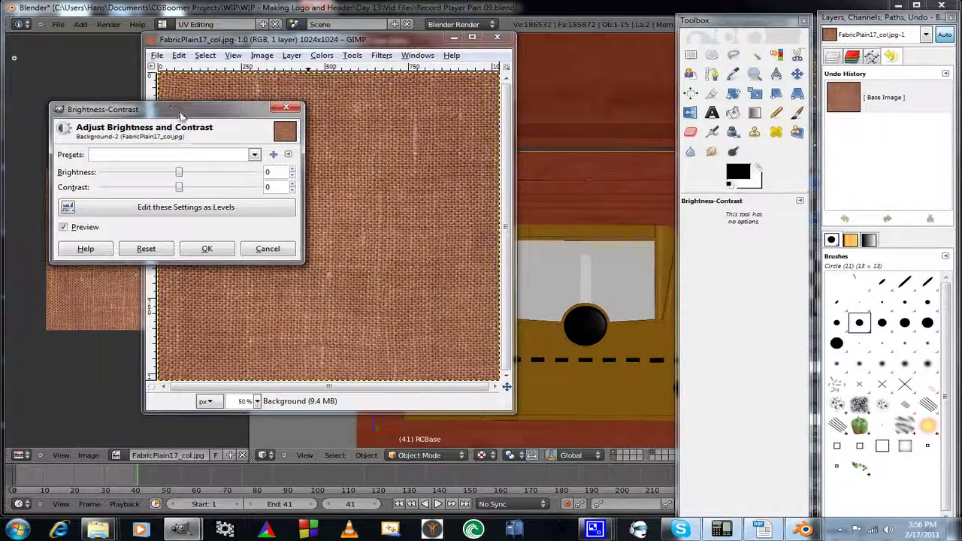
{"action": "left_click_drag", "start_coordinate": [181, 117], "coordinate": [706, 94]}
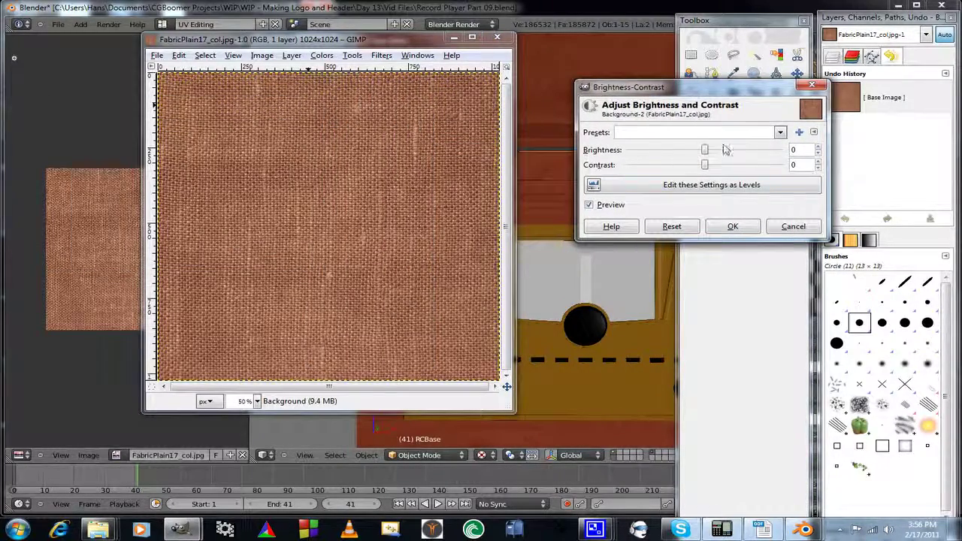
{"action": "left_click_drag", "start_coordinate": [704, 150], "coordinate": [642, 153]}
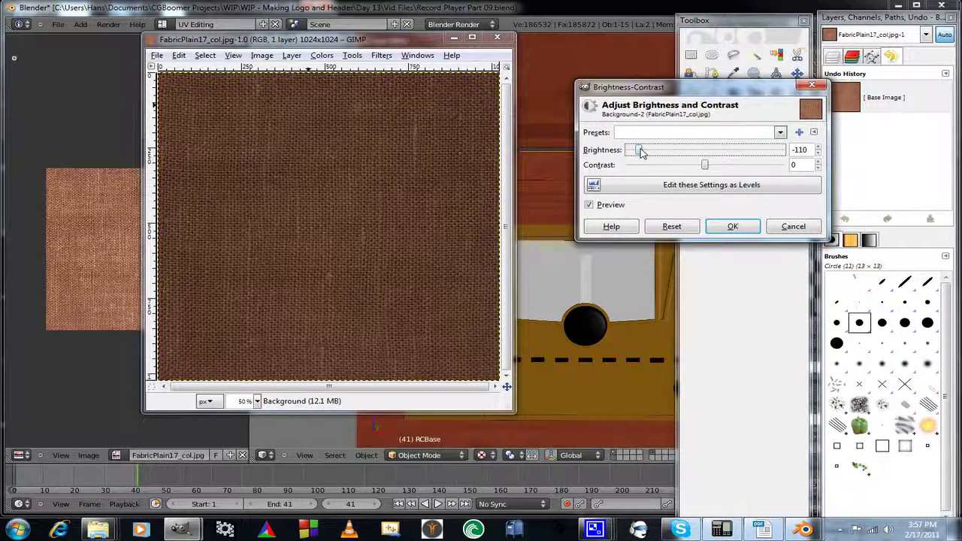
{"action": "left_click", "coordinate": [733, 226]}
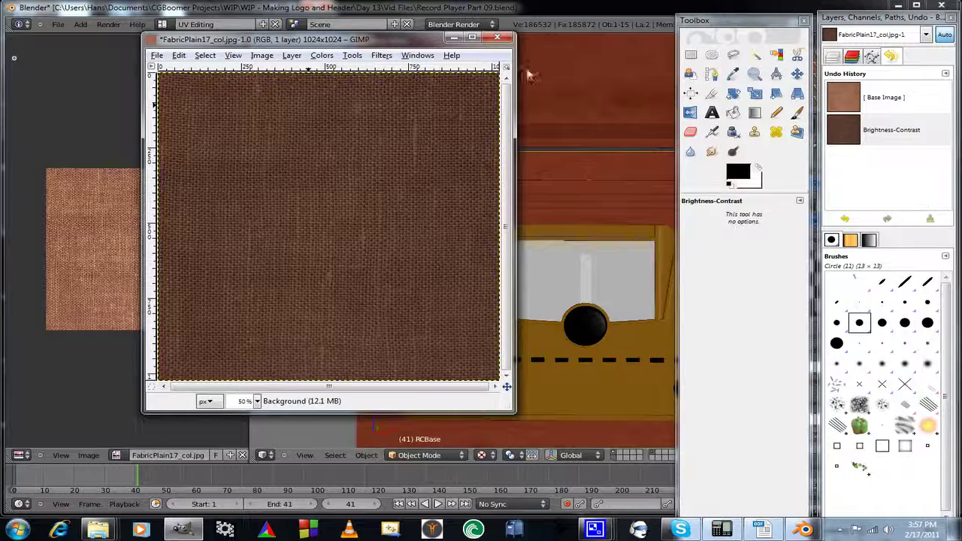
Save the darkened texture as JPEG and close GIMP.
{"action": "left_click", "coordinate": [157, 55]}
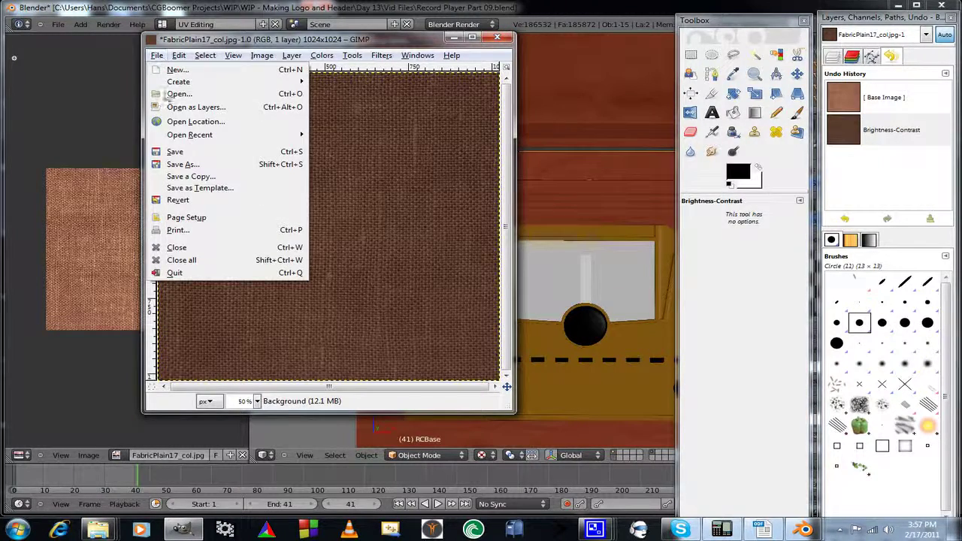
{"action": "left_click", "coordinate": [180, 156]}
{"action": "left_click", "coordinate": [234, 267]}
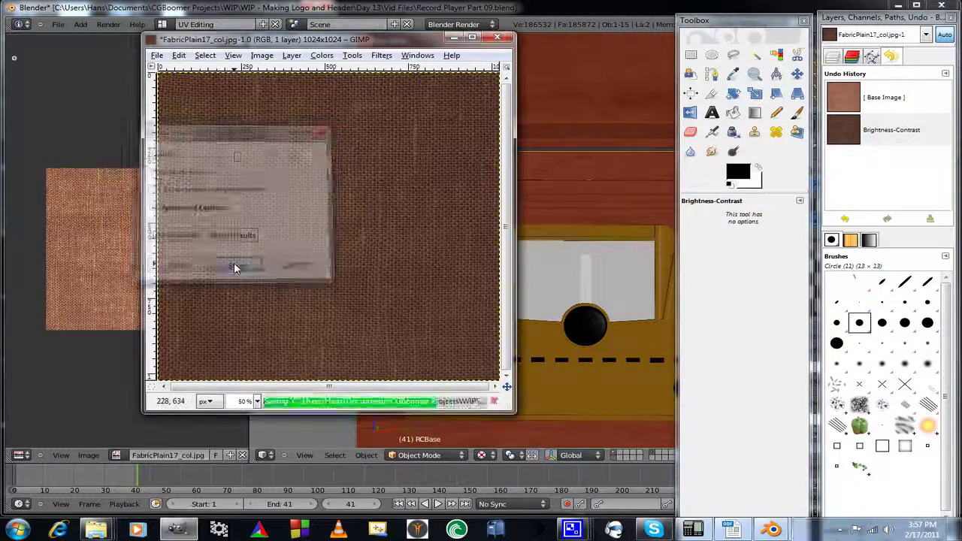
{"action": "left_click", "coordinate": [497, 37]}
{"action": "left_click", "coordinate": [455, 38]}
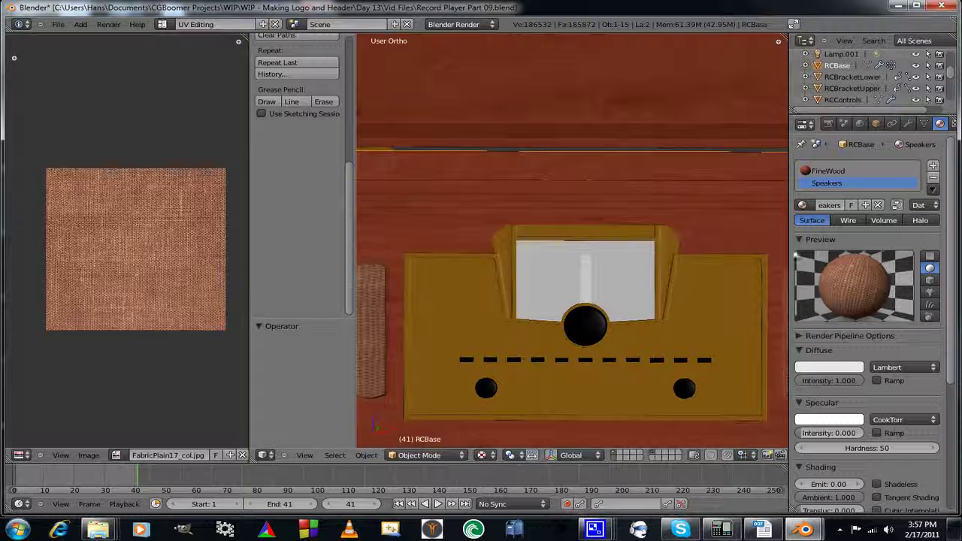
Reload the Speakercloth_col texture image from disk.
{"action": "left_click", "coordinate": [953, 124]}
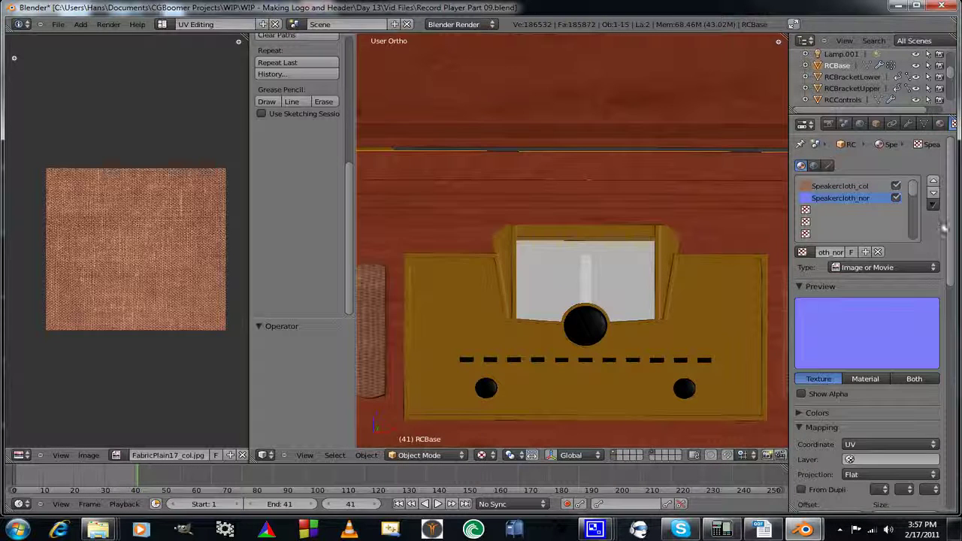
{"action": "left_click_drag", "start_coordinate": [947, 233], "coordinate": [940, 299]}
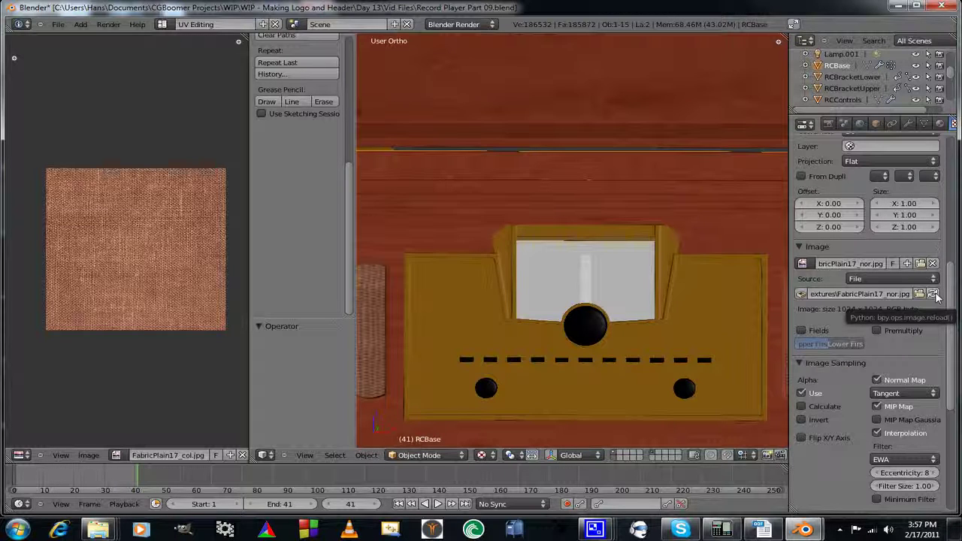
{"action": "left_click_drag", "start_coordinate": [955, 297], "coordinate": [955, 162]}
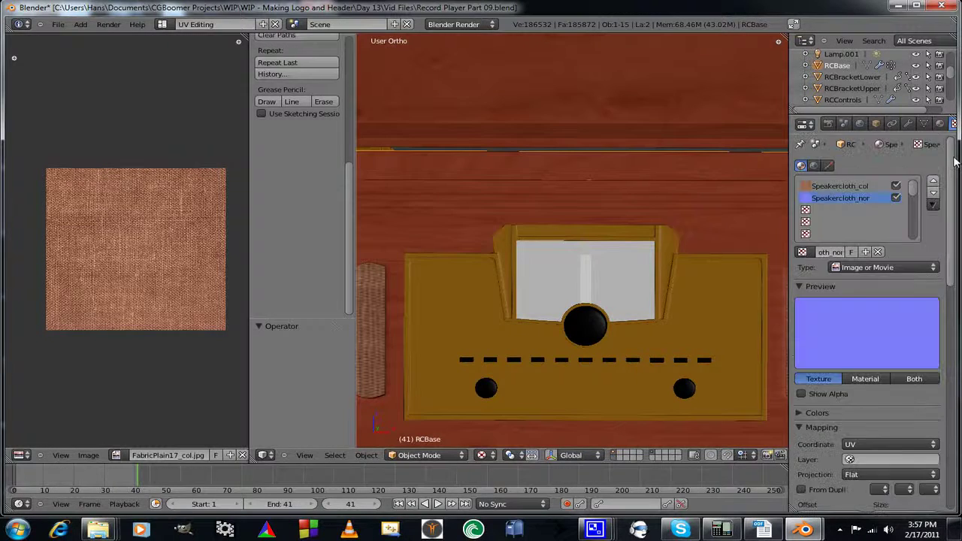
{"action": "left_click", "coordinate": [842, 186]}
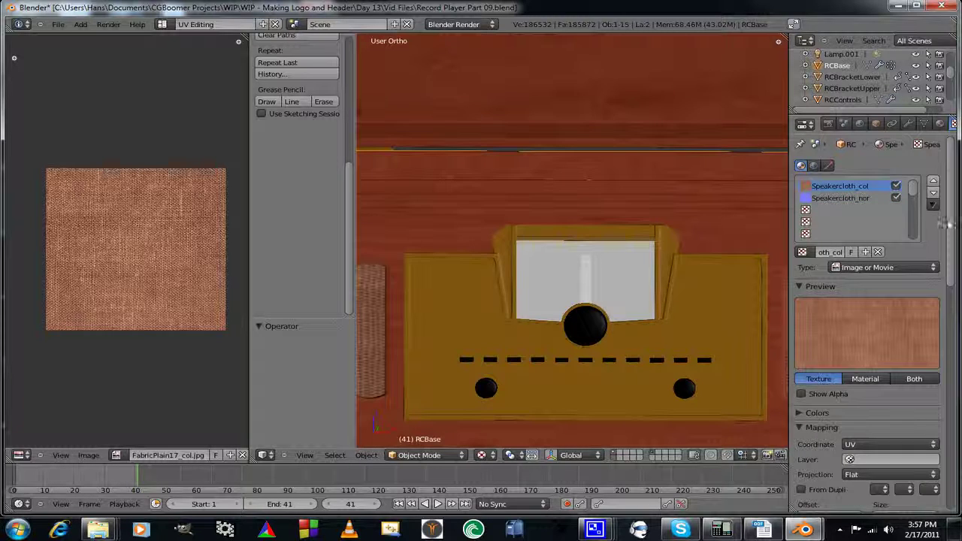
{"action": "scroll", "coordinate": [947, 229], "scroll_direction": "down", "scroll_amount": 8}
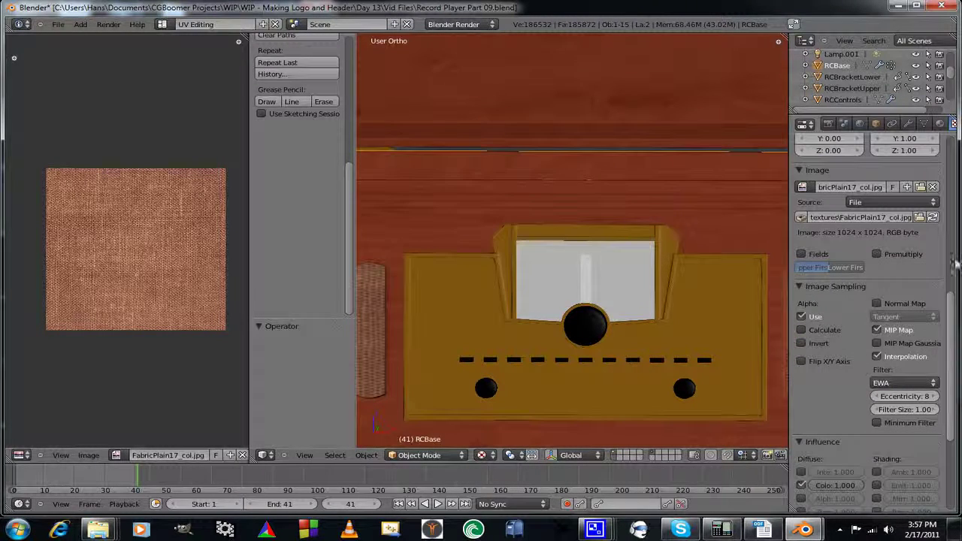
{"action": "left_click", "coordinate": [932, 217]}
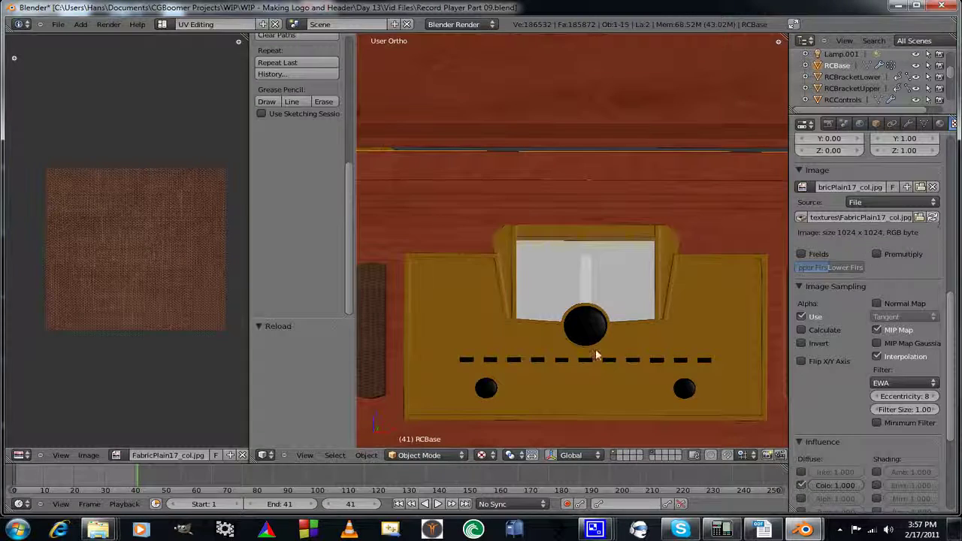
Orbit to a top-front angle to inspect the darker speaker grille fabric.
{"action": "scroll", "coordinate": [491, 355], "scroll_direction": "down", "scroll_amount": 4}
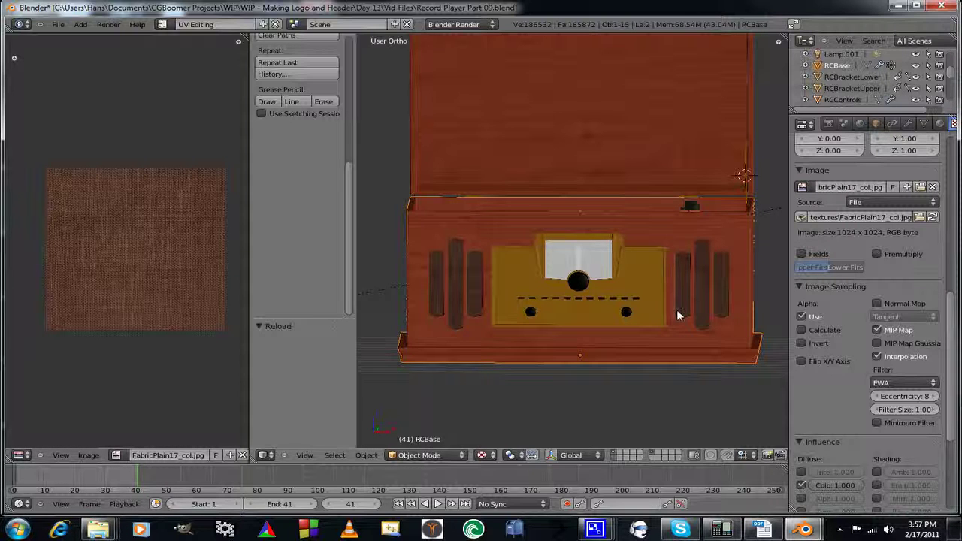
{"action": "middle_click_drag", "start_coordinate": [695, 335], "coordinate": [661, 313]}
{"action": "scroll", "coordinate": [661, 311], "scroll_direction": "up", "scroll_amount": 4}
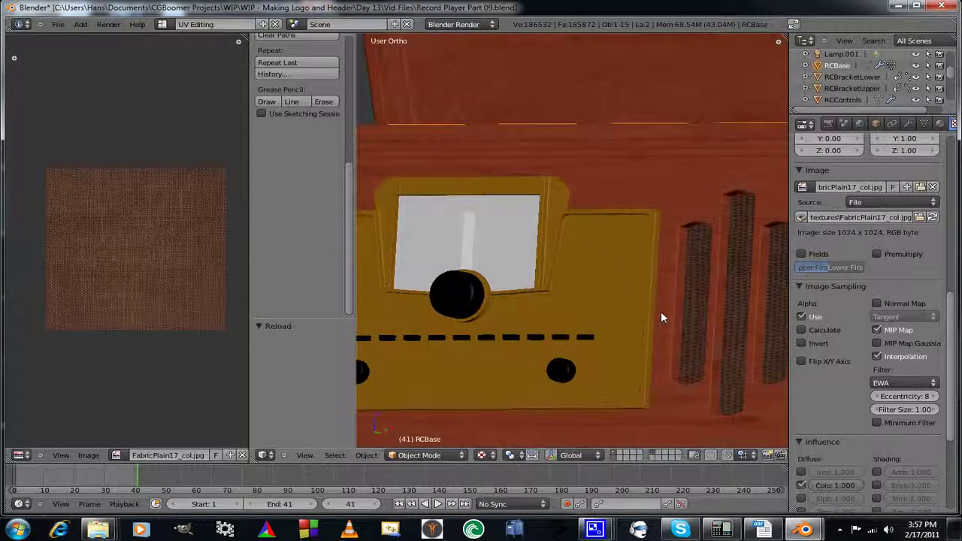
{"action": "scroll", "coordinate": [661, 311], "scroll_direction": "down", "scroll_amount": 3}
{"action": "middle_click_drag", "start_coordinate": [617, 348], "coordinate": [461, 367]}
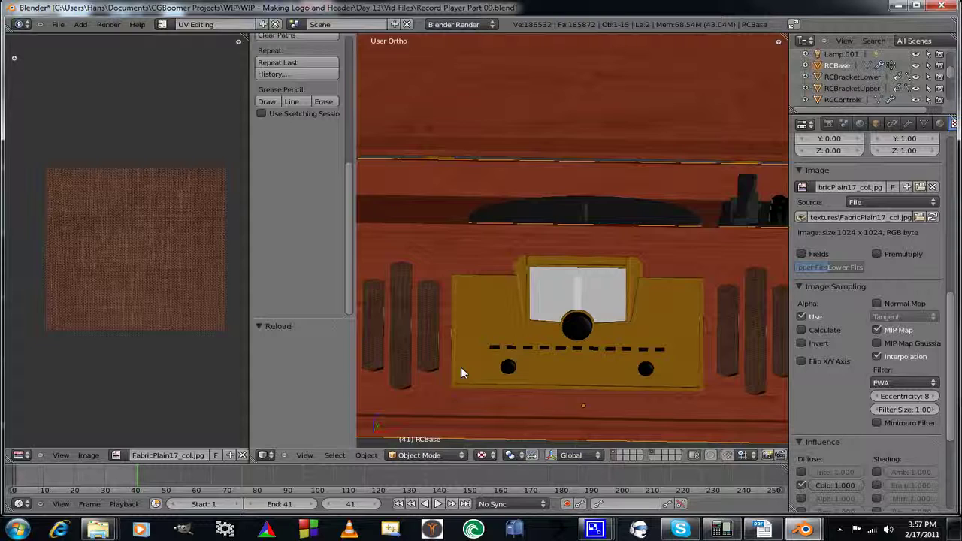
{"action": "left_click", "coordinate": [162, 24]}
Return to the Default layout and zoom in on the record player's front dial.
{"action": "left_click", "coordinate": [174, 69]}
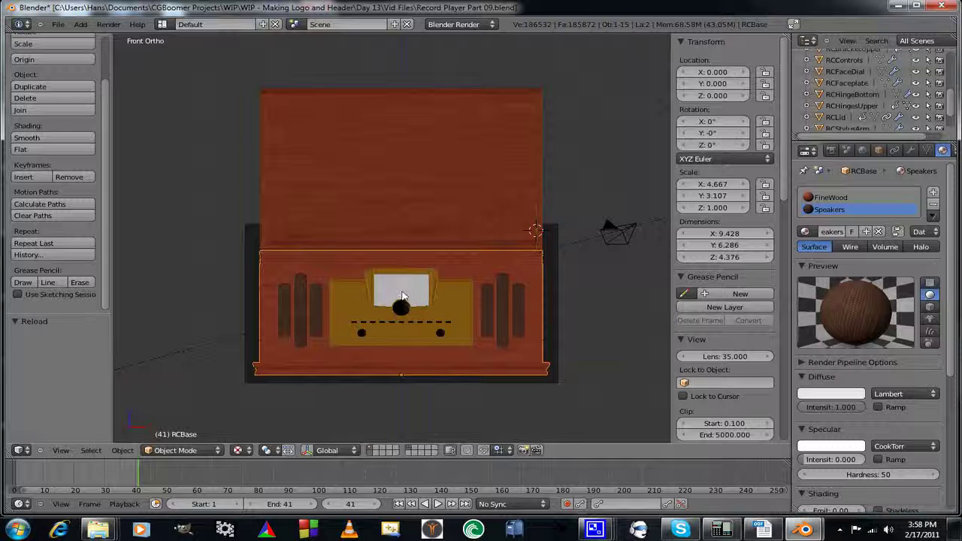
{"action": "scroll", "coordinate": [421, 331], "scroll_direction": "up", "scroll_amount": 4}
{"action": "middle_click_drag", "start_coordinate": [427, 350], "coordinate": [404, 183], "text": "shift"}
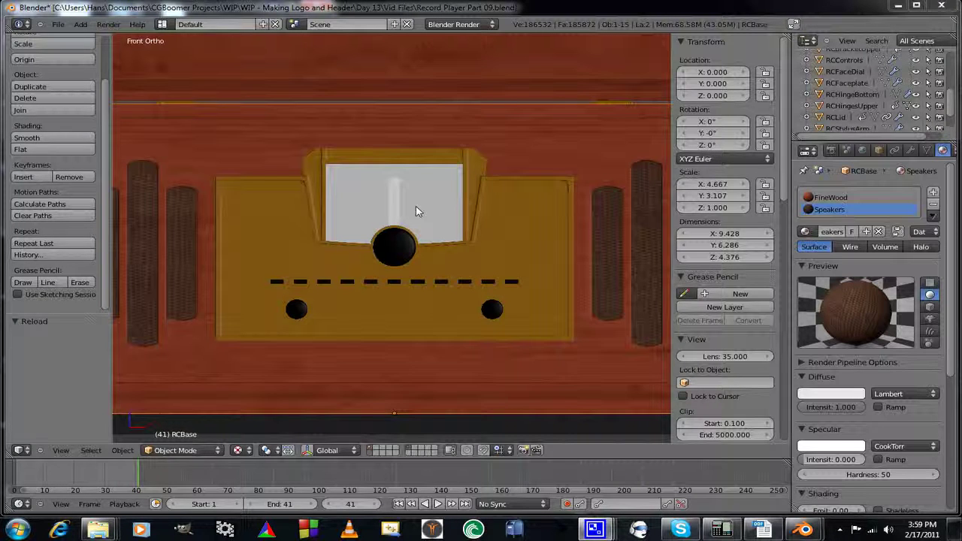
Duplicate the faceplate's dial window faces and separate them into a new object.
{"action": "right_click", "coordinate": [487, 220]}
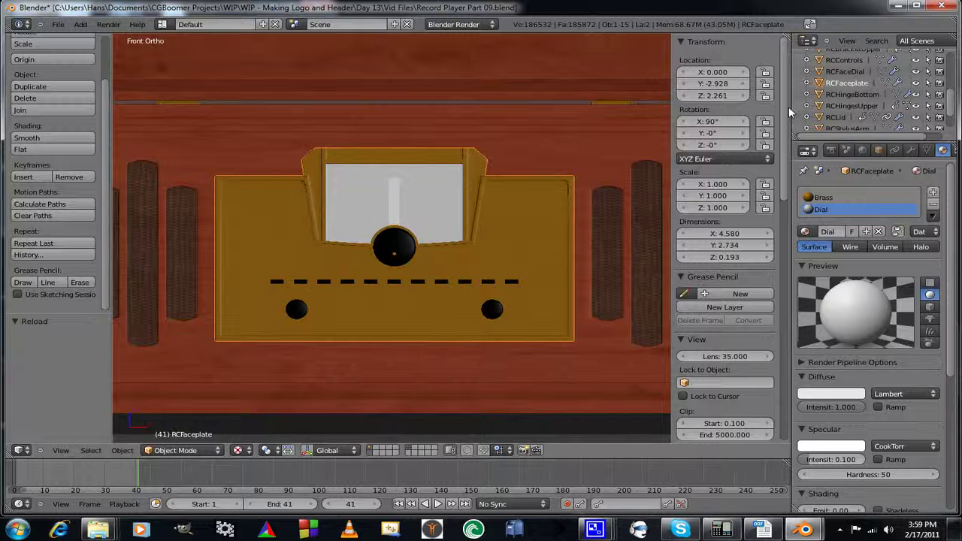
{"action": "key", "text": "Tab"}
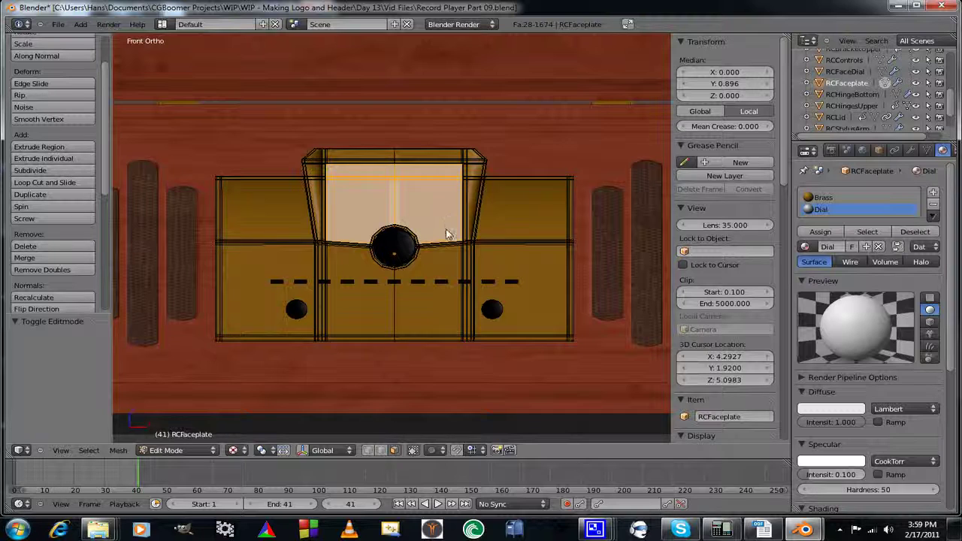
{"action": "key", "text": "shift+d"}
{"action": "right_click", "coordinate": [418, 201]}
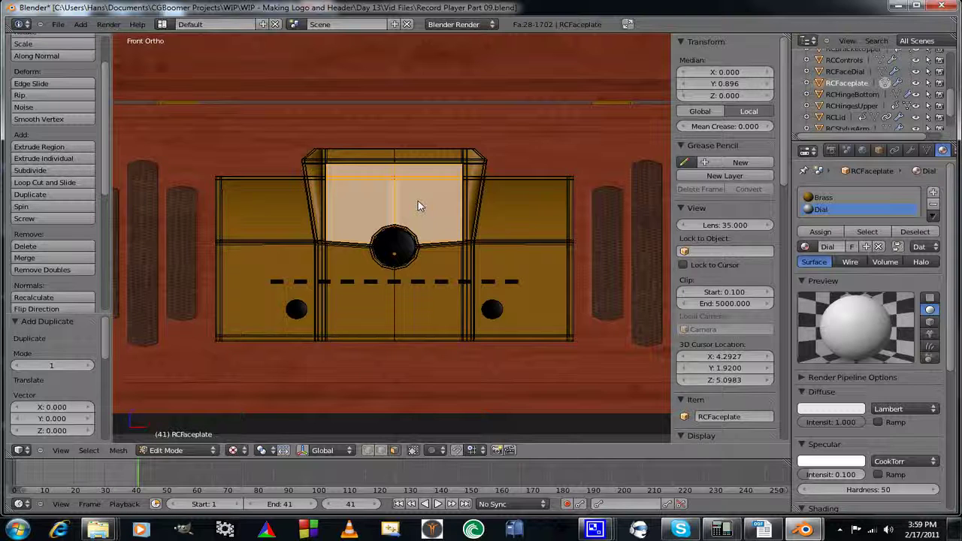
{"action": "key", "text": "p"}
{"action": "left_click", "coordinate": [418, 202]}
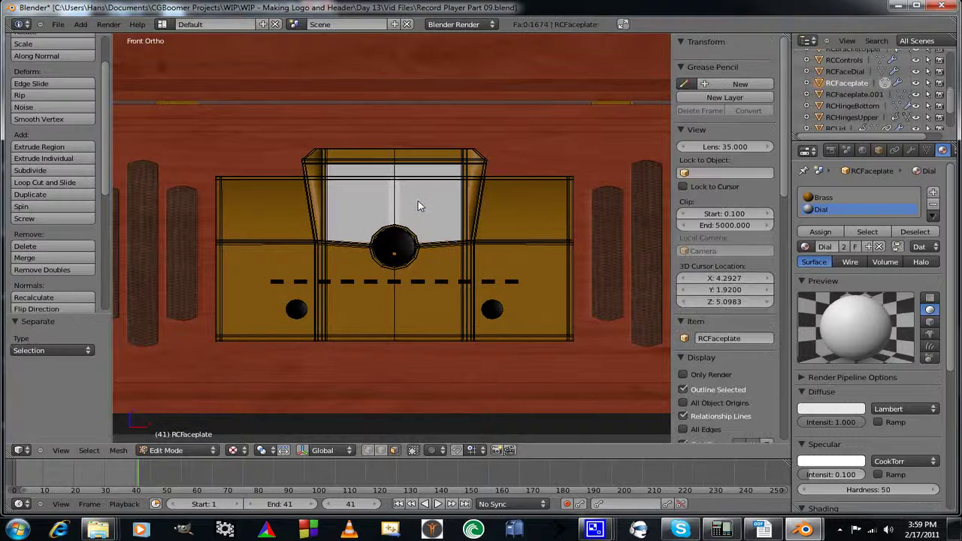
{"action": "left_click", "coordinate": [844, 95]}
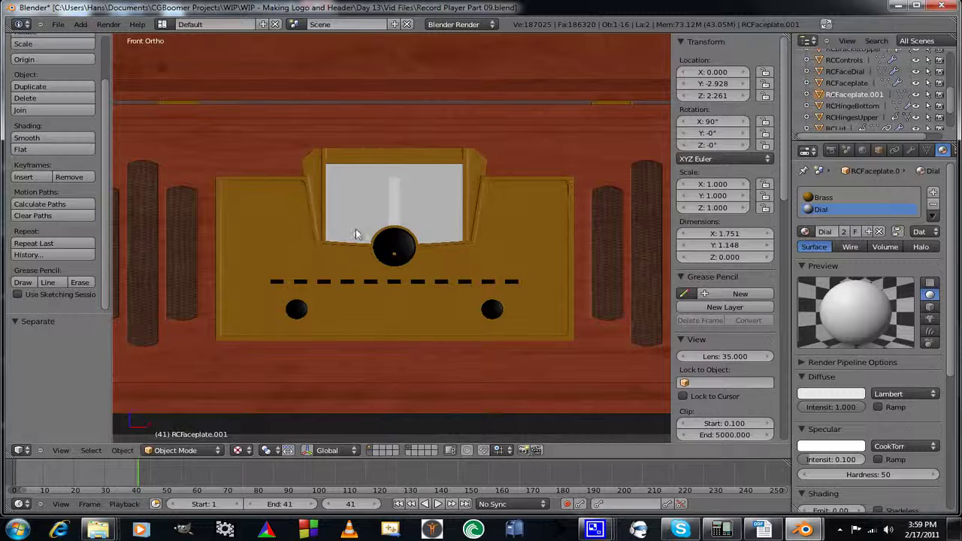
{"action": "key", "text": "g"}
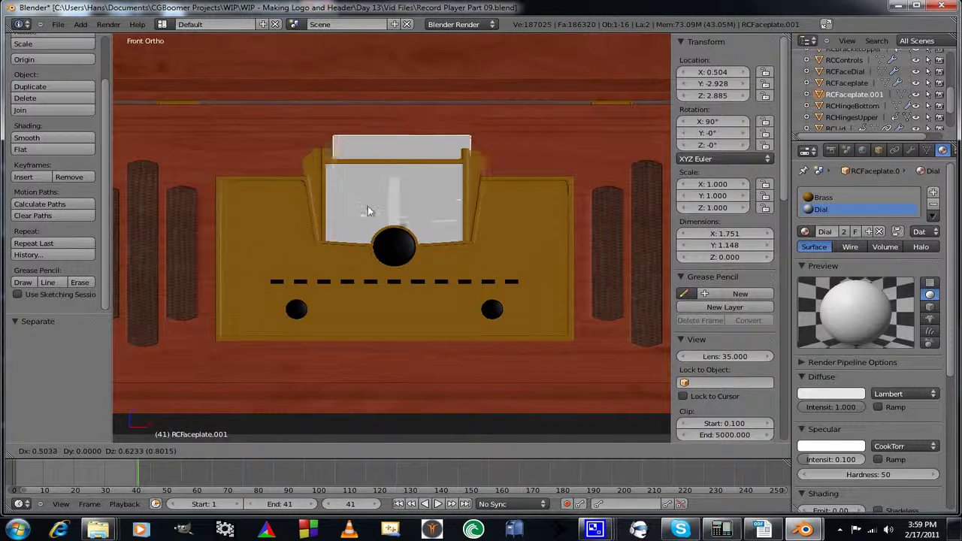
{"action": "right_click", "coordinate": [369, 206]}
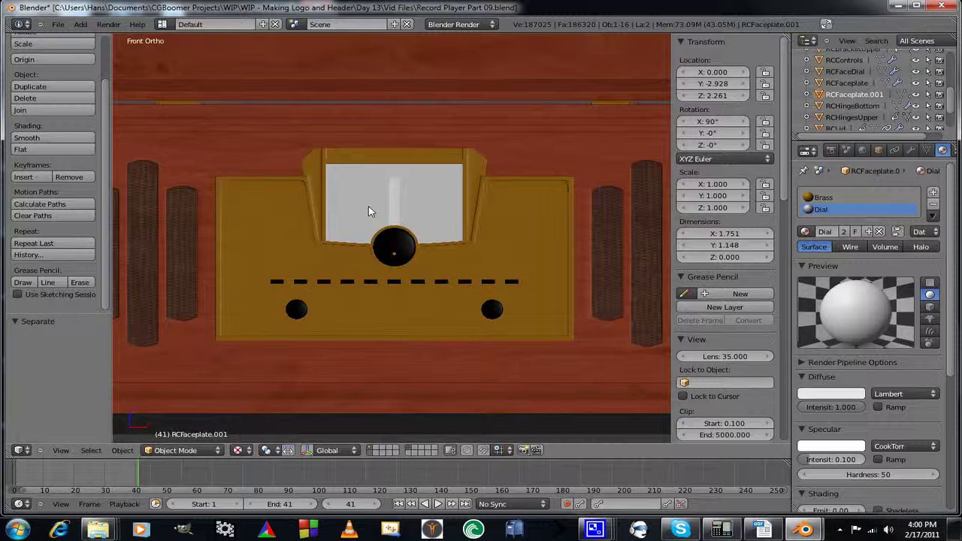
Rename RCFaceplate.001 to RCDialFace.
{"action": "double_click", "coordinate": [847, 94]}
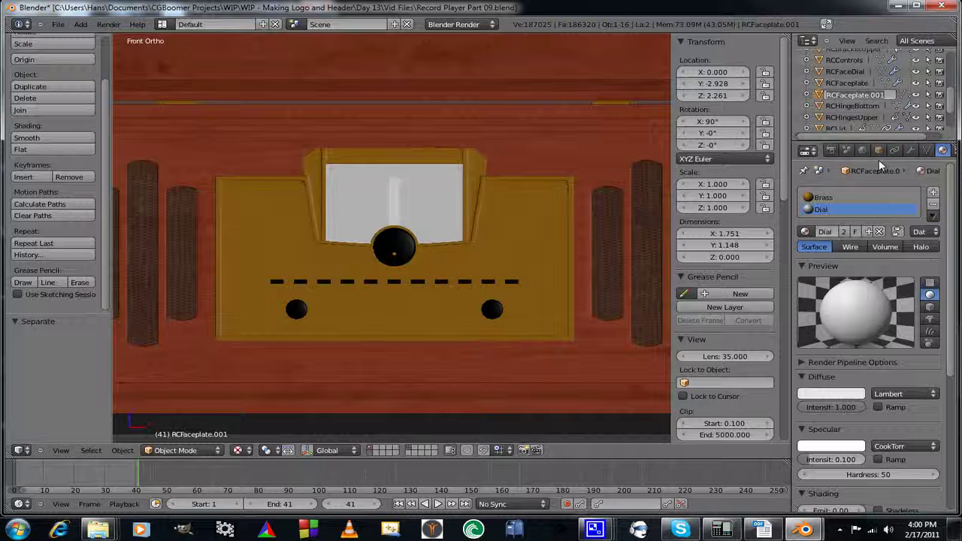
{"action": "type", "text": "RCD"}
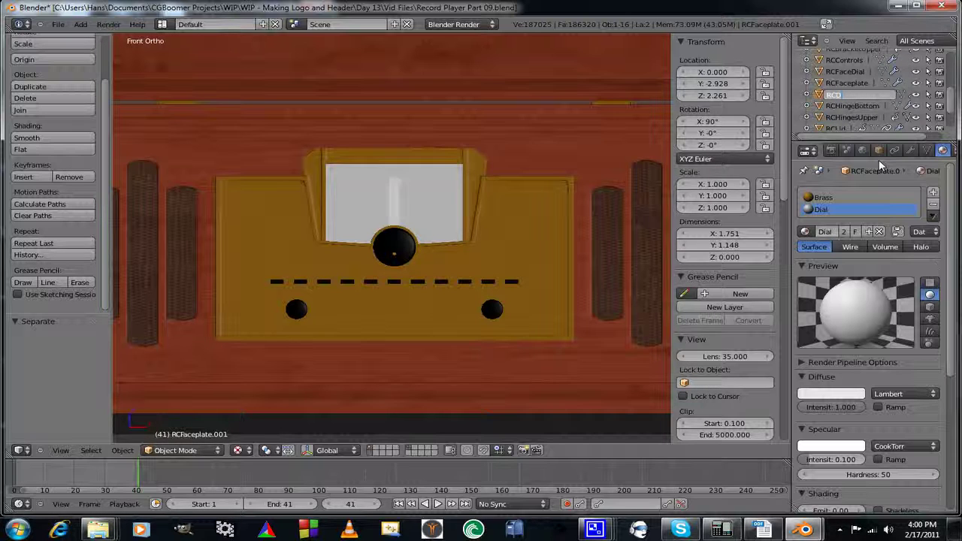
{"action": "type", "text": "ialFace"}
{"action": "key", "text": "Return"}
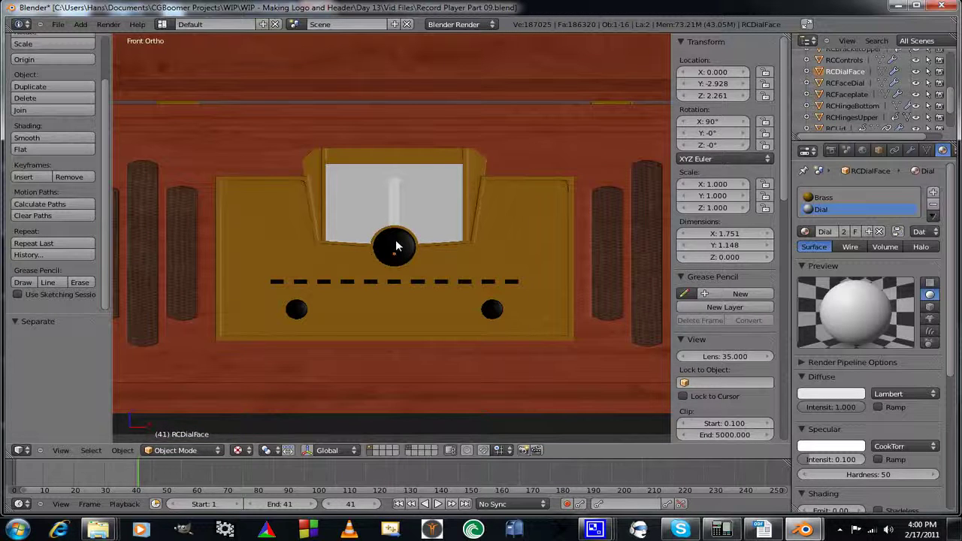
Move the RCFaceDial needle and knob to another layer and hide that layer.
{"action": "right_click", "coordinate": [395, 241]}
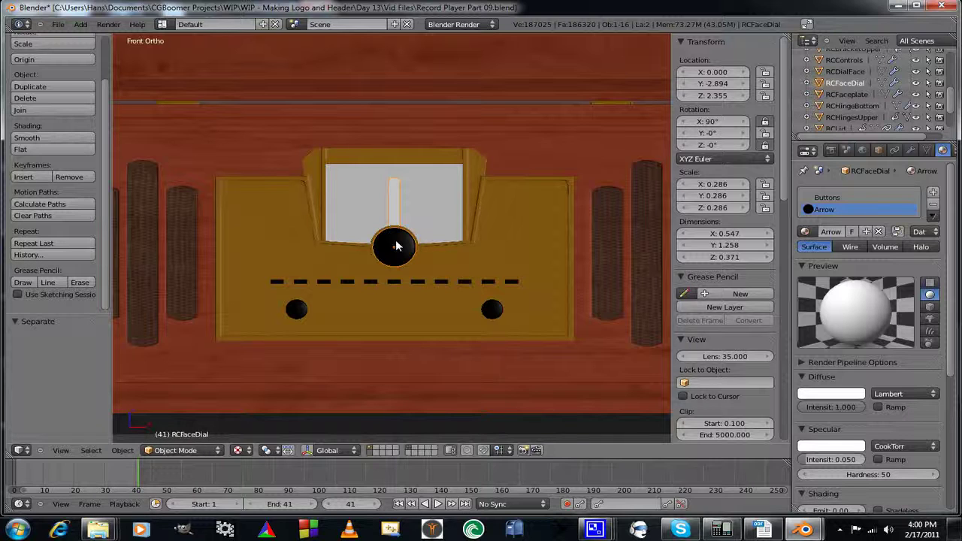
{"action": "key", "text": "m"}
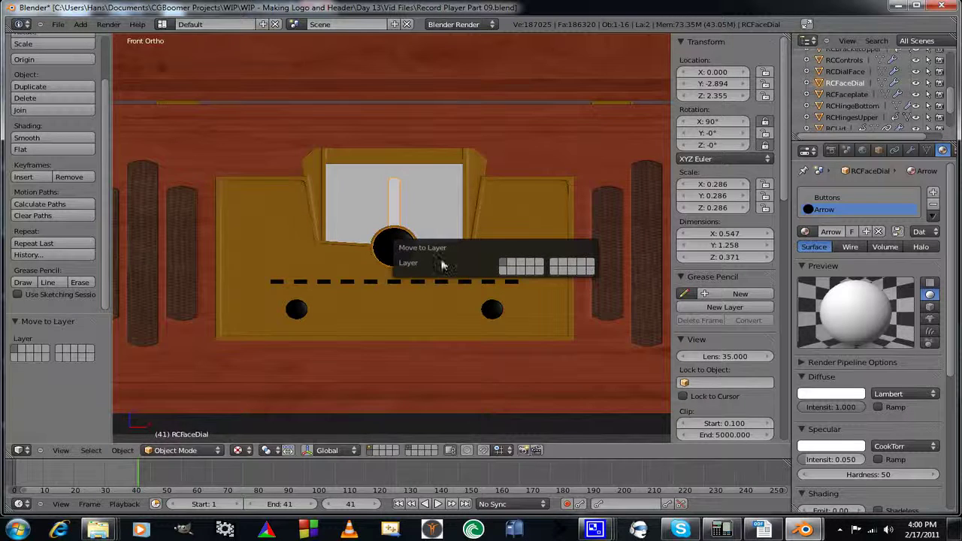
{"action": "left_click", "coordinate": [504, 272]}
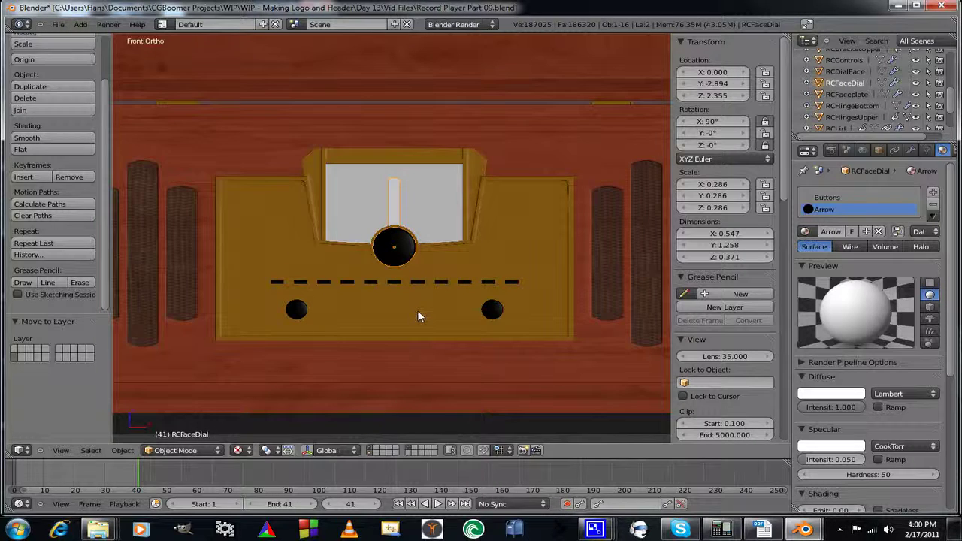
{"action": "left_click", "coordinate": [370, 449]}
Select RCDialFace, then unhide the dial needle and knob with Alt+H.
{"action": "scroll", "coordinate": [374, 344], "scroll_direction": "up", "scroll_amount": 3}
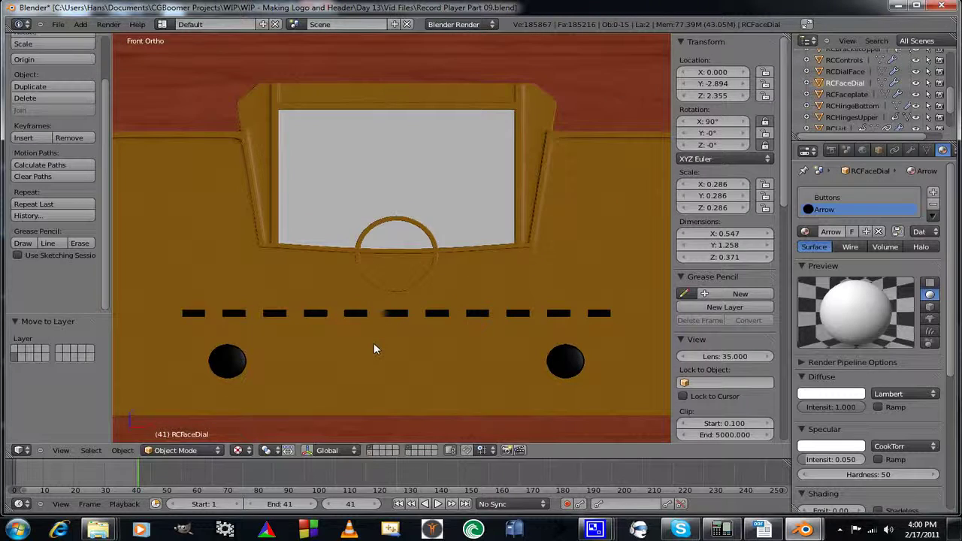
{"action": "right_click", "coordinate": [426, 203]}
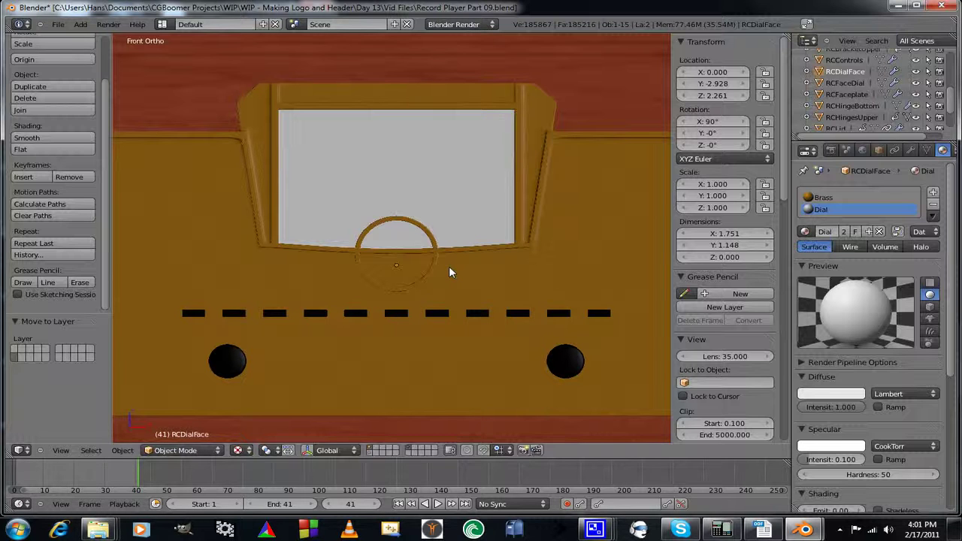
{"action": "key", "text": "Tab"}
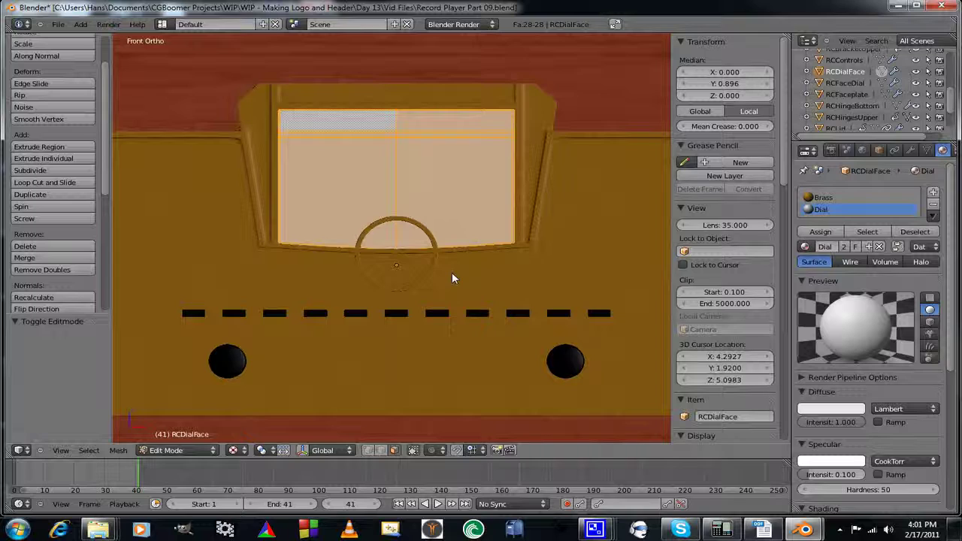
{"action": "key", "text": "Tab"}
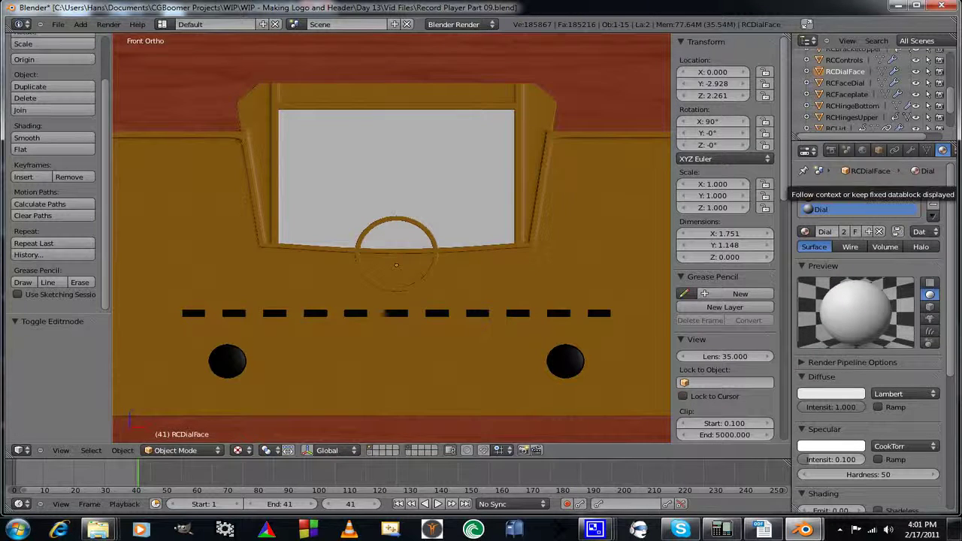
{"action": "key", "text": "alt+h"}
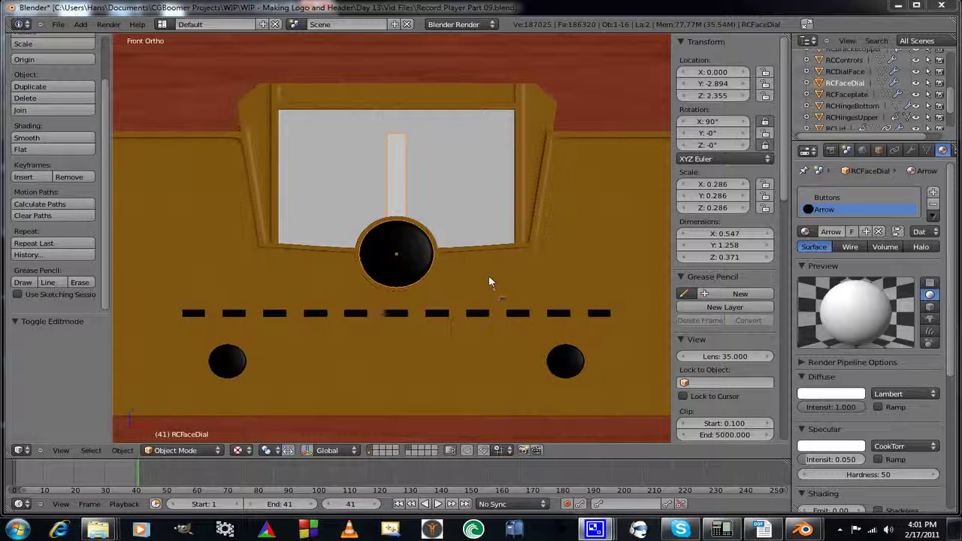
Snap the 3D cursor to the RCFaceDial knob's centre, then hide the knob.
{"action": "right_click", "coordinate": [482, 197]}
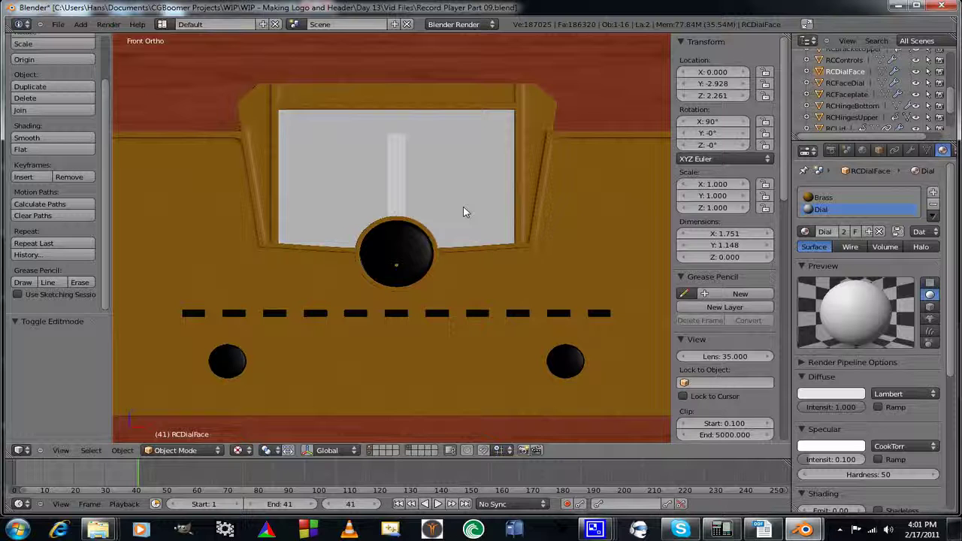
{"action": "right_click", "coordinate": [406, 255]}
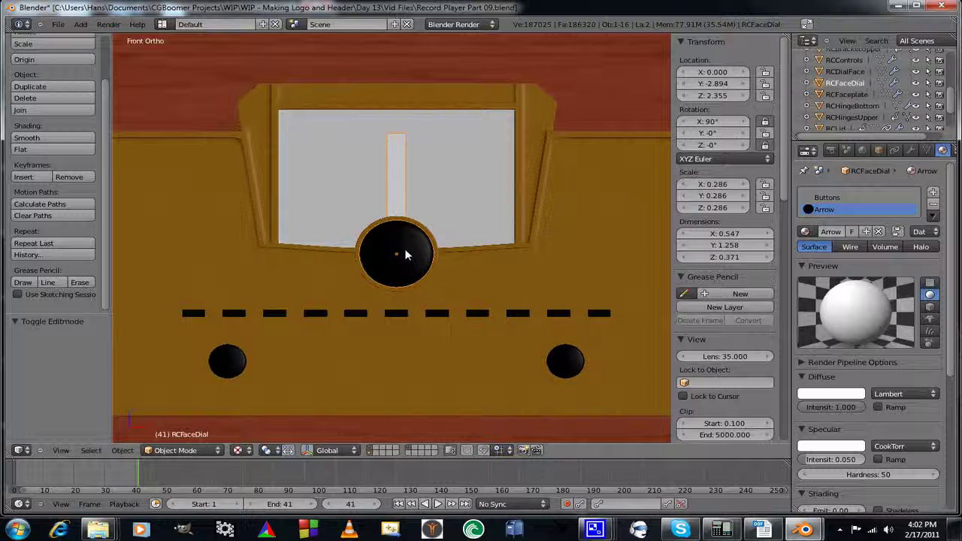
{"action": "key", "text": "shift+s"}
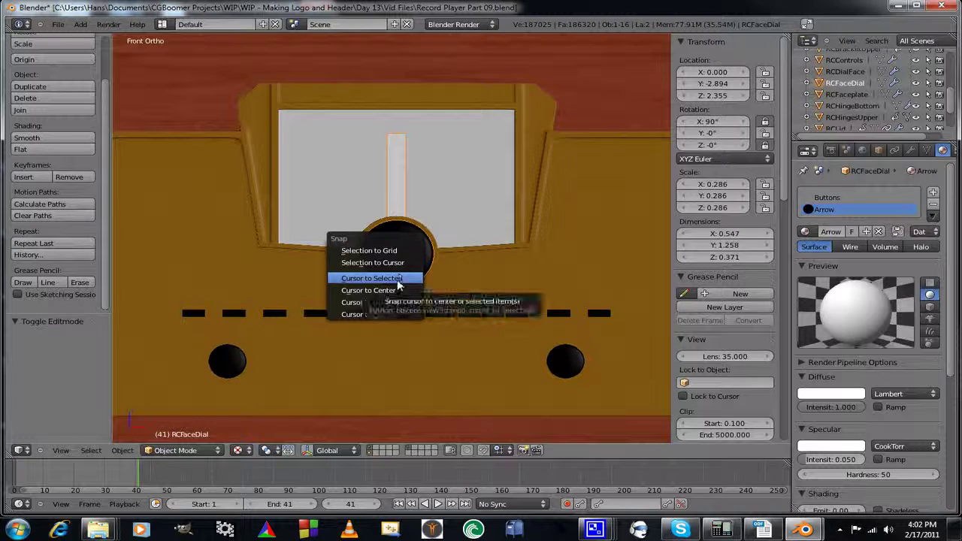
{"action": "left_click", "coordinate": [397, 279]}
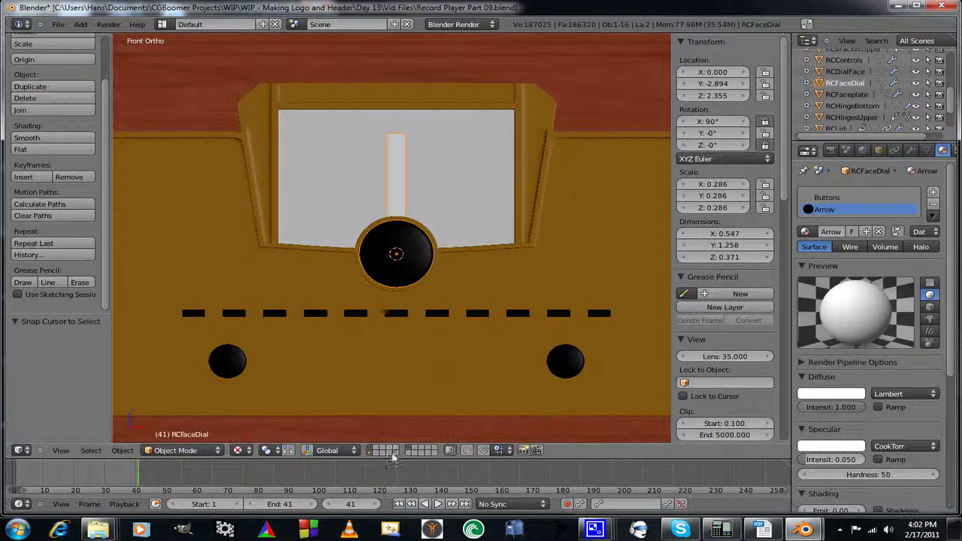
{"action": "key", "text": "h"}
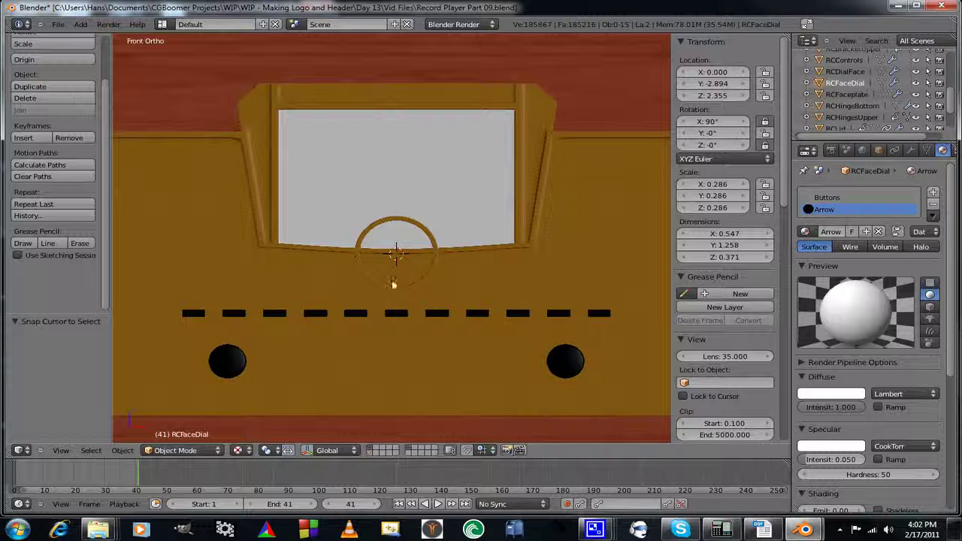
Move RCFaceplate's origin to the 3D cursor at the dial centre, then select RCDialFace.
{"action": "right_click", "coordinate": [517, 274]}
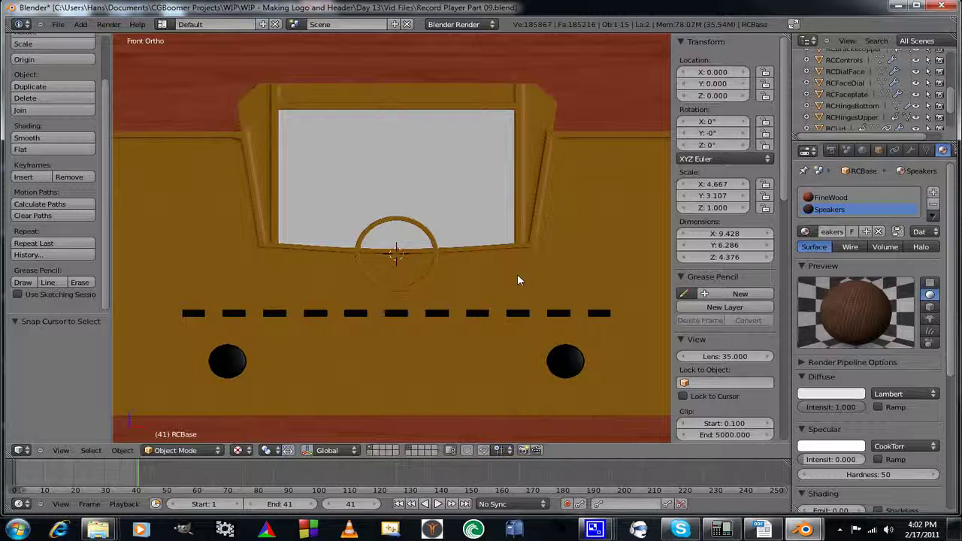
{"action": "right_click", "coordinate": [574, 271]}
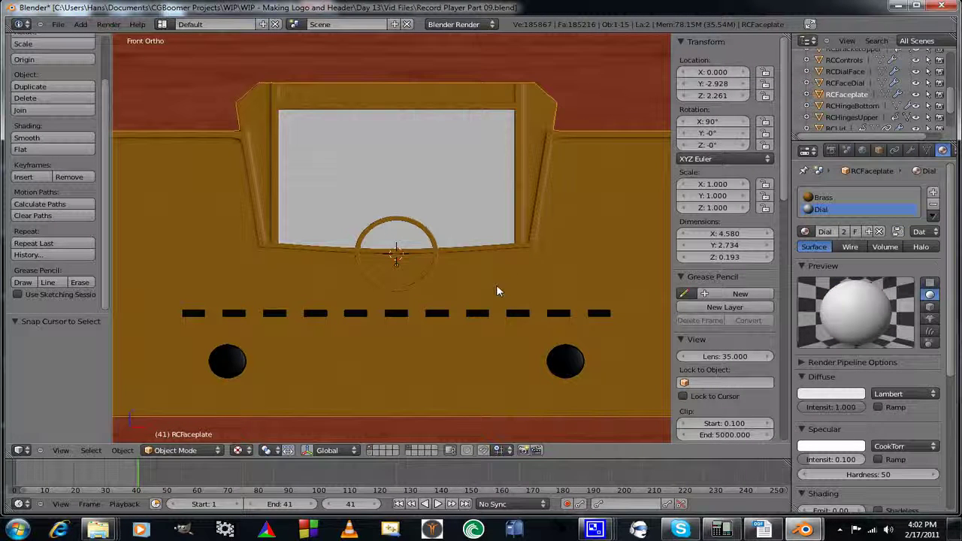
{"action": "key", "text": "shift+s"}
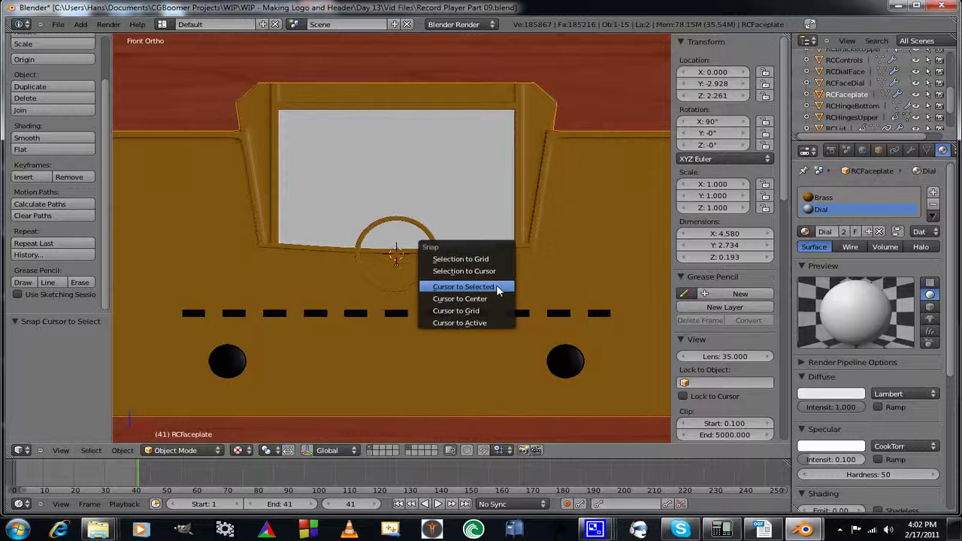
{"action": "left_click", "coordinate": [497, 290]}
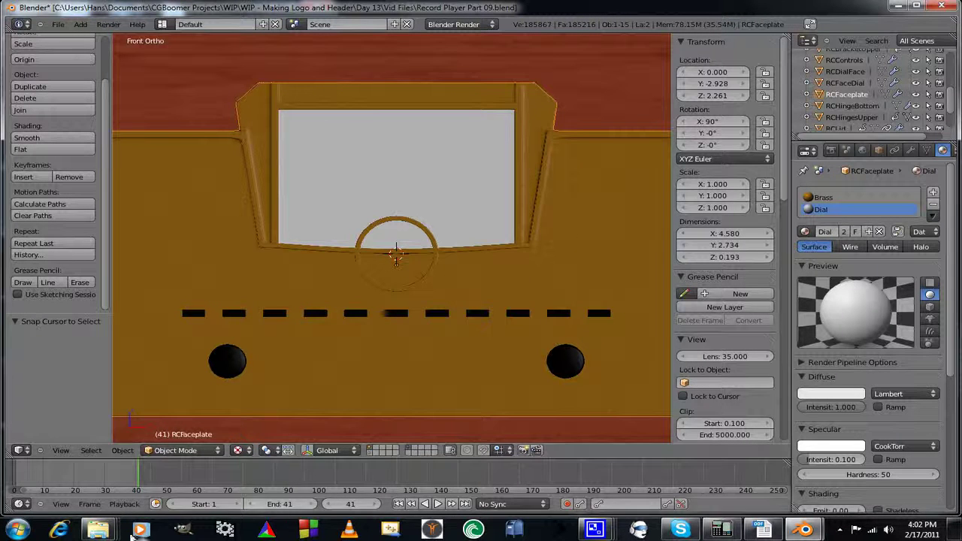
{"action": "left_click", "coordinate": [123, 451]}
{"action": "mouse_move", "coordinate": [159, 413]}
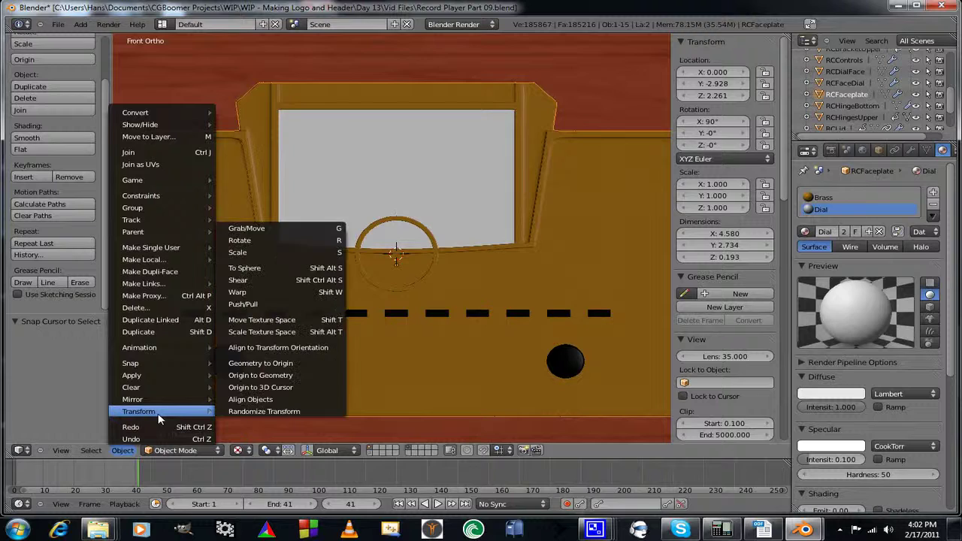
{"action": "left_click", "coordinate": [263, 387]}
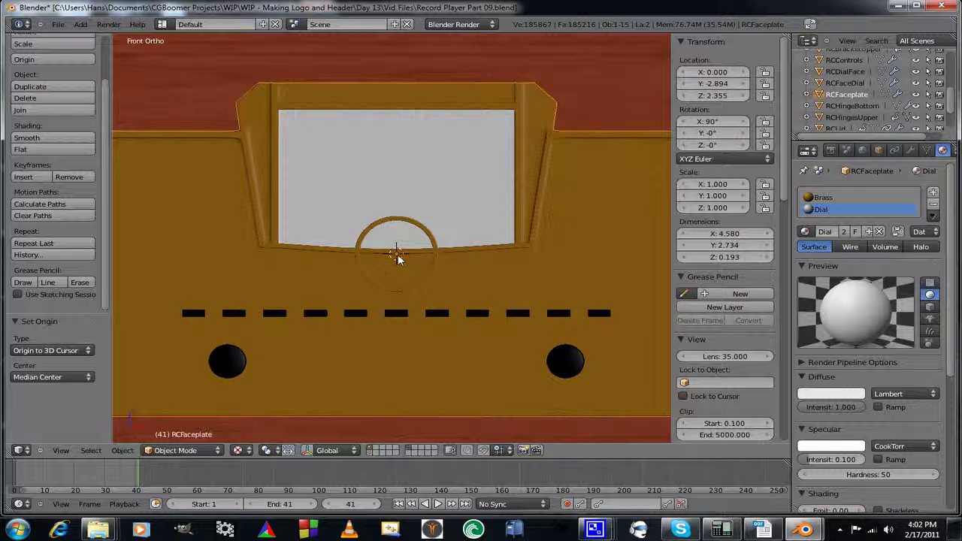
{"action": "right_click", "coordinate": [424, 172]}
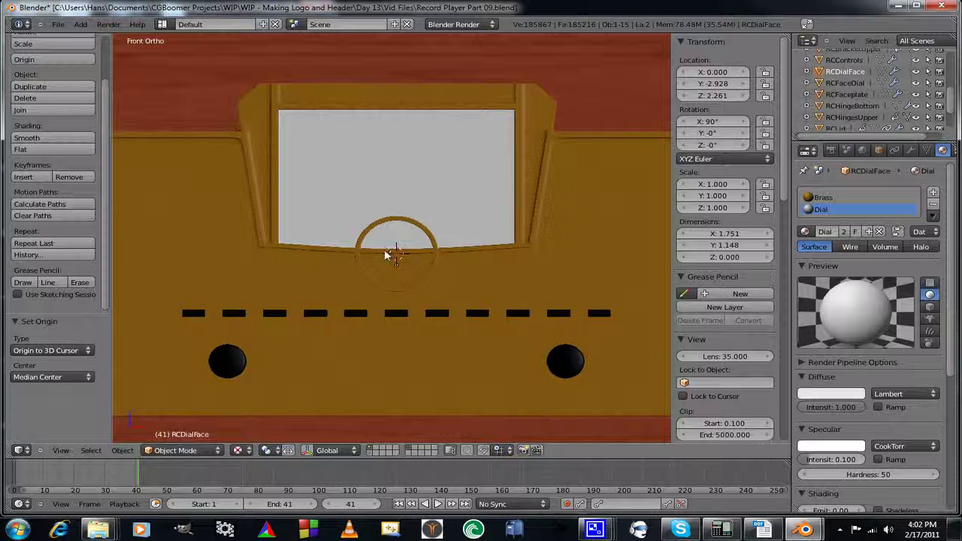
Apply Origin to 3D Cursor to RCDialFace, placing it at Y -2.894, Z 2.355.
{"action": "left_click", "coordinate": [123, 451]}
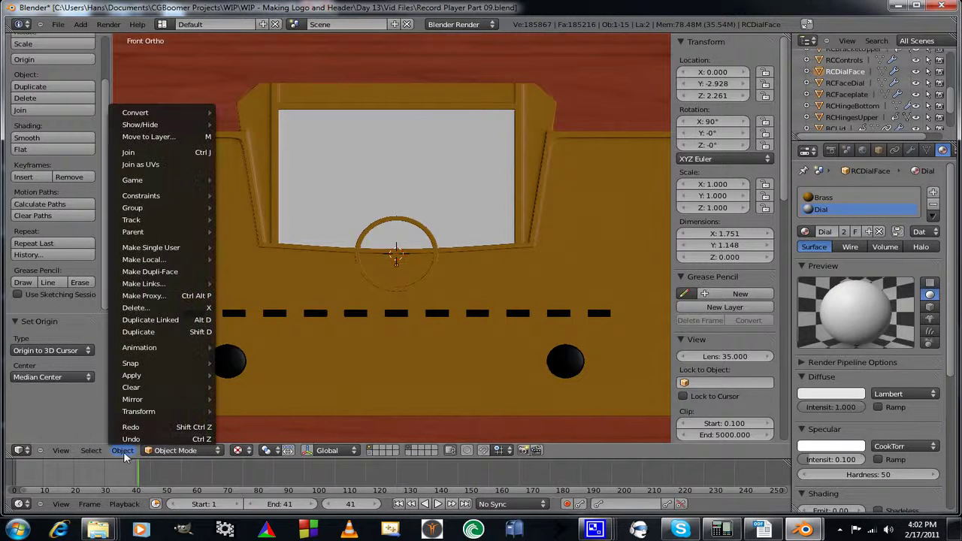
{"action": "mouse_move", "coordinate": [145, 414]}
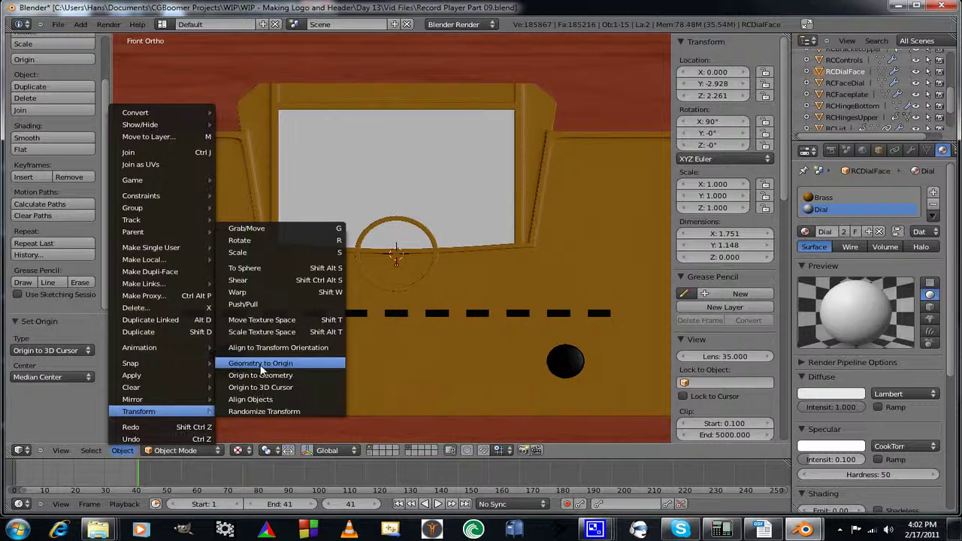
{"action": "left_click", "coordinate": [255, 388]}
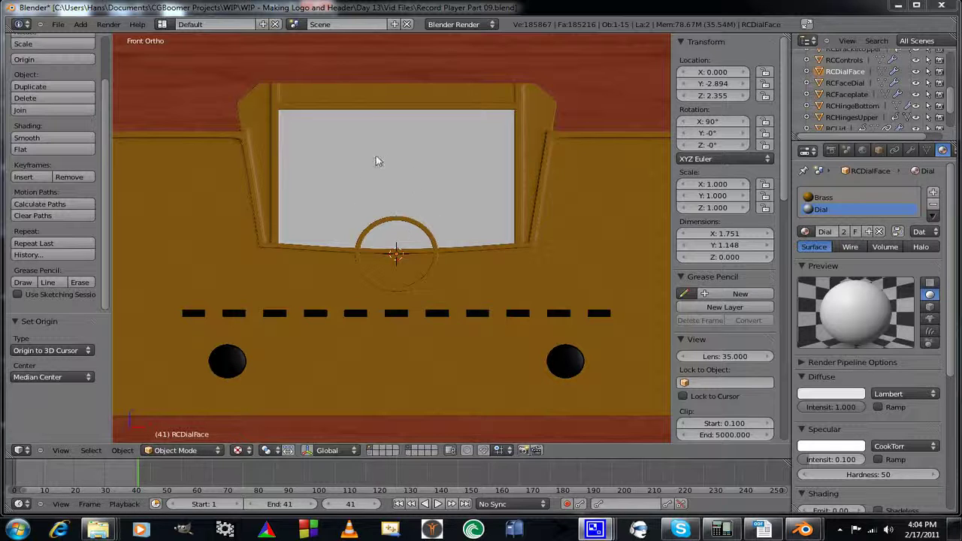
{"action": "left_click", "coordinate": [80, 25]}
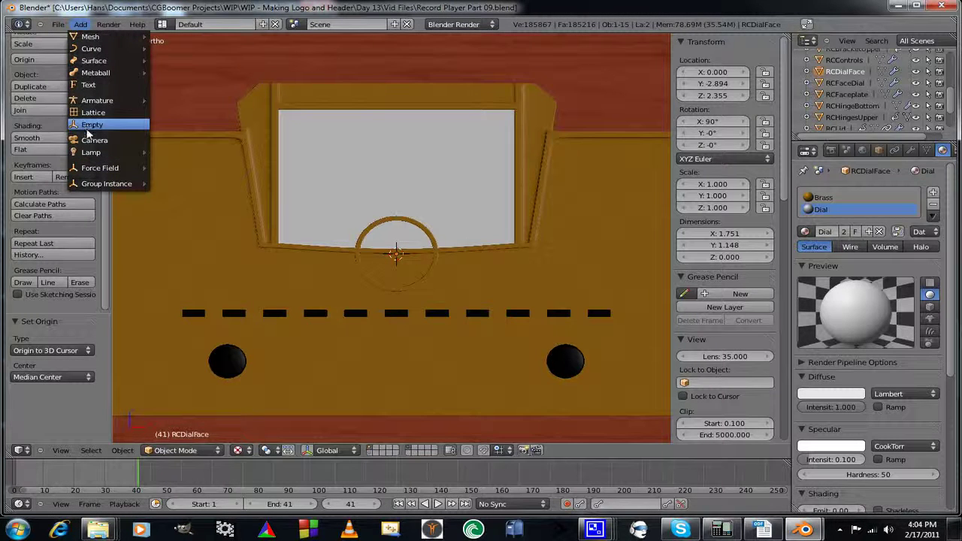
{"action": "left_click", "coordinate": [101, 87]}
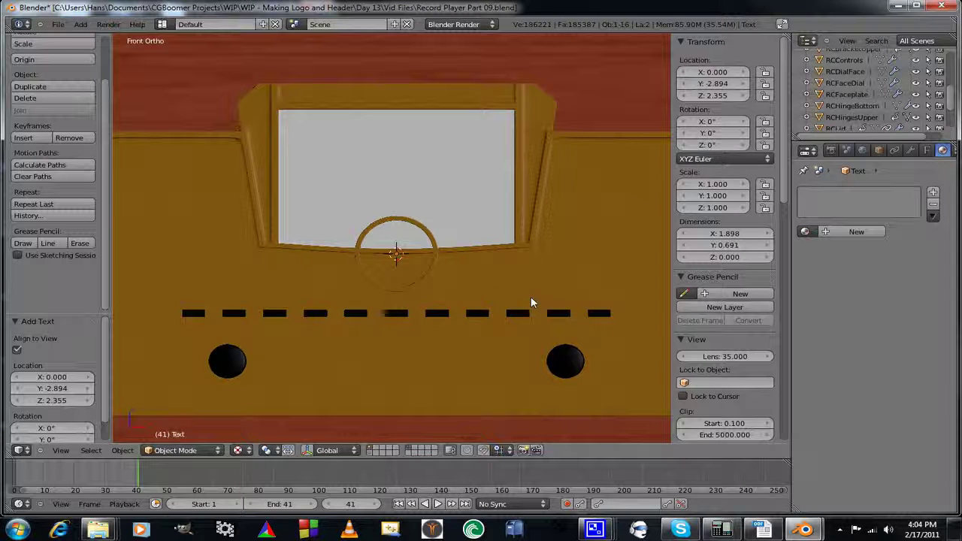
{"action": "middle_click_drag", "start_coordinate": [435, 373], "coordinate": [398, 391]}
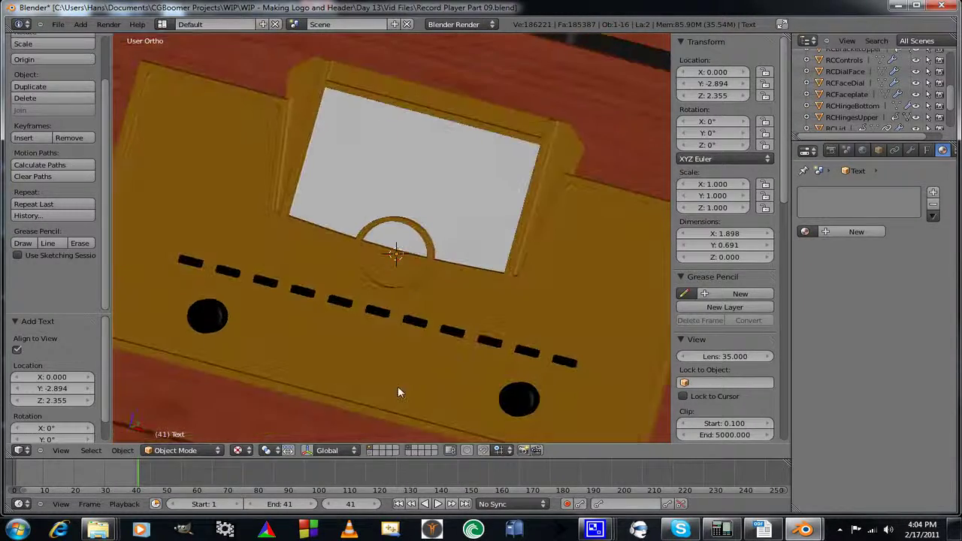
{"action": "scroll", "coordinate": [398, 391], "scroll_direction": "up", "scroll_amount": 1}
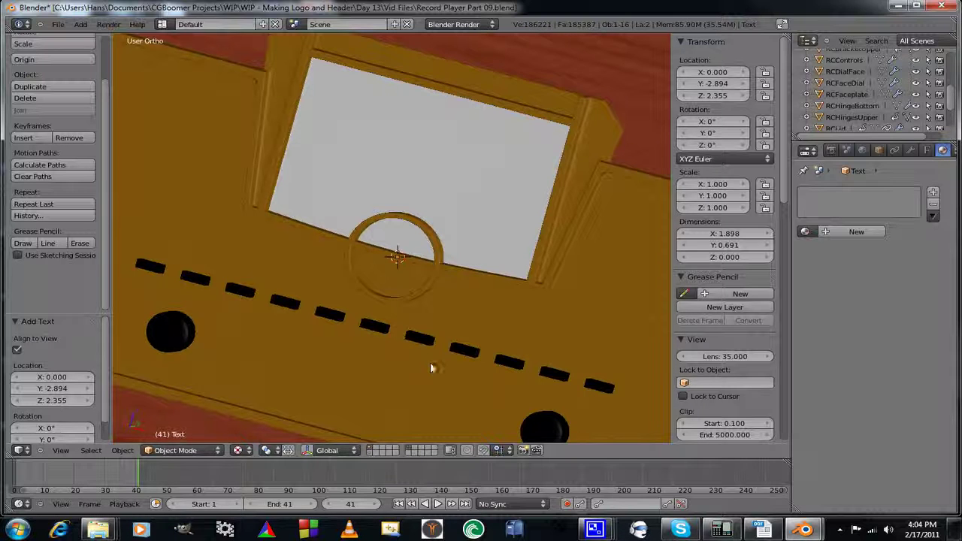
{"action": "key", "text": "KP_1"}
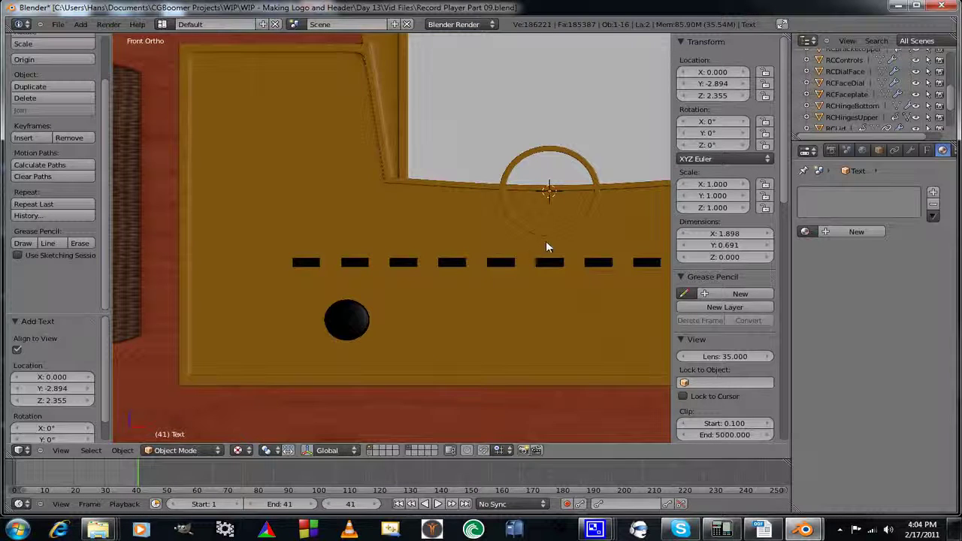
{"action": "scroll", "coordinate": [854, 120], "scroll_direction": "down", "scroll_amount": 3}
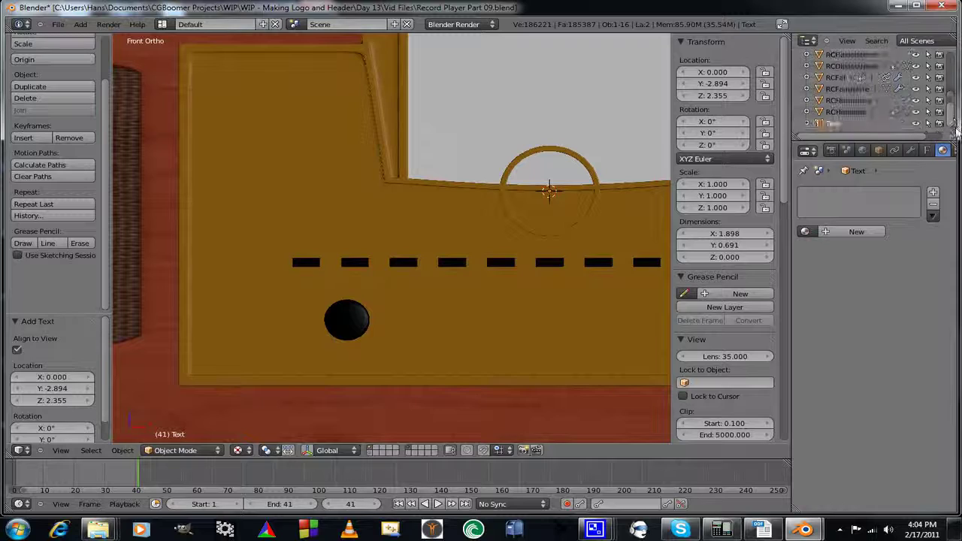
{"action": "right_click", "coordinate": [836, 123]}
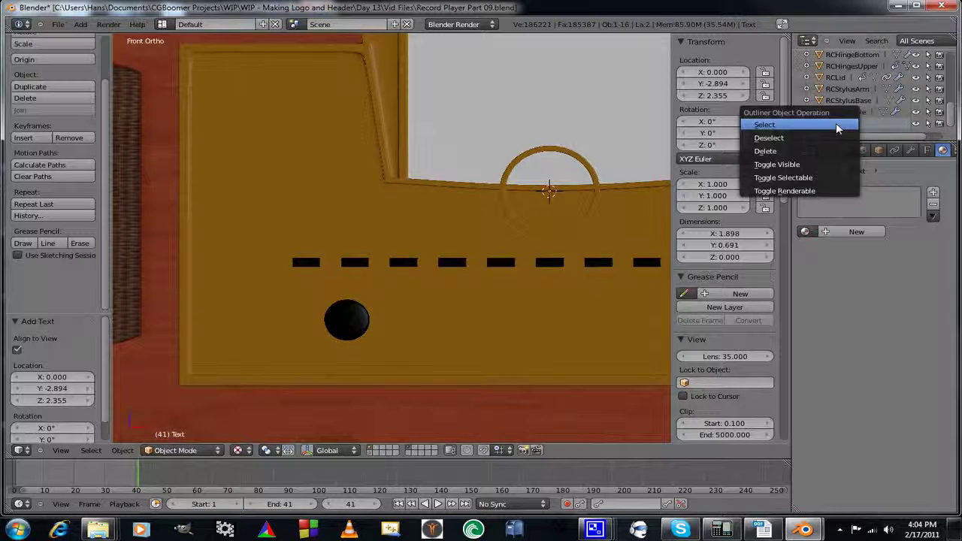
{"action": "left_click", "coordinate": [769, 153]}
{"action": "middle_click_drag", "start_coordinate": [548, 180], "coordinate": [360, 233], "text": "shift"}
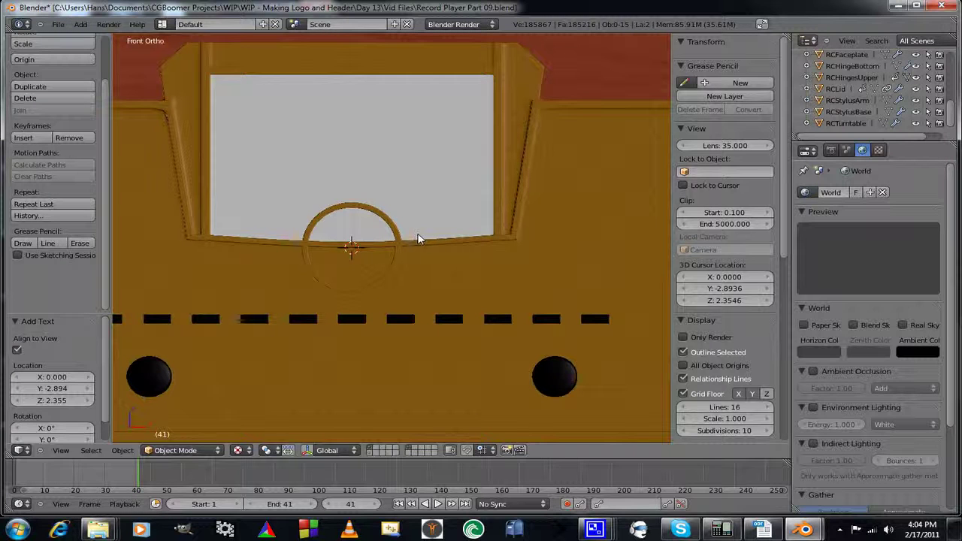
Add a Text object at the dial and shift it -0.165 along Y onto the faceplate.
{"action": "key", "text": "shift+a"}
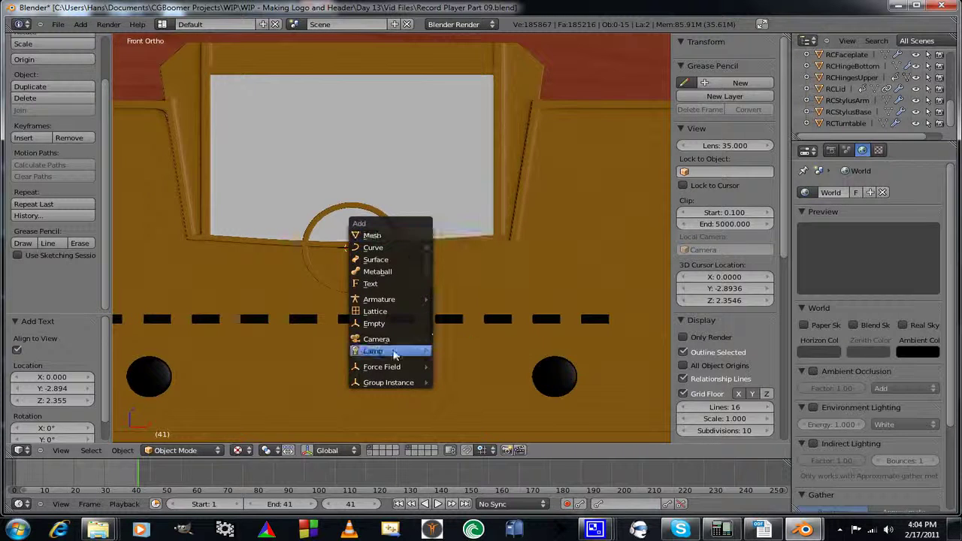
{"action": "mouse_move", "coordinate": [394, 367]}
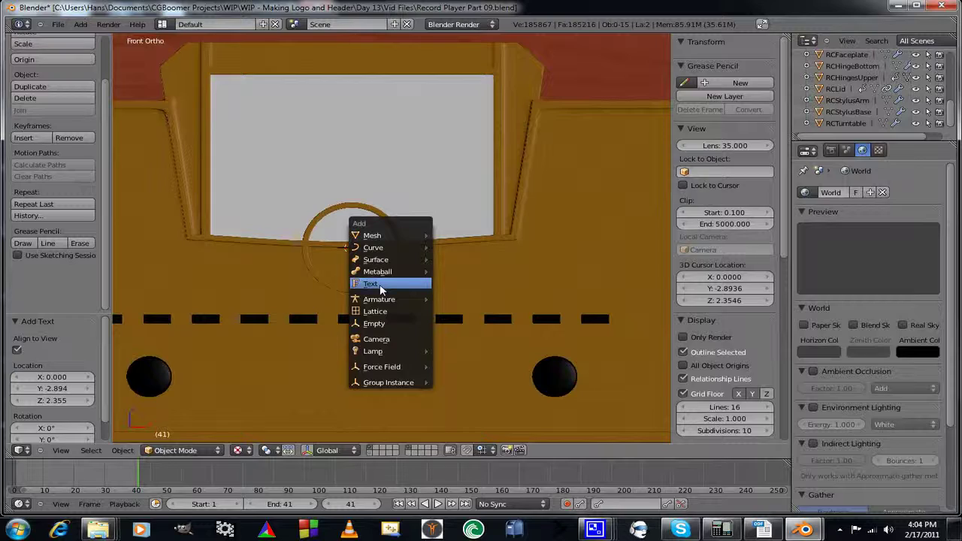
{"action": "left_click", "coordinate": [379, 284]}
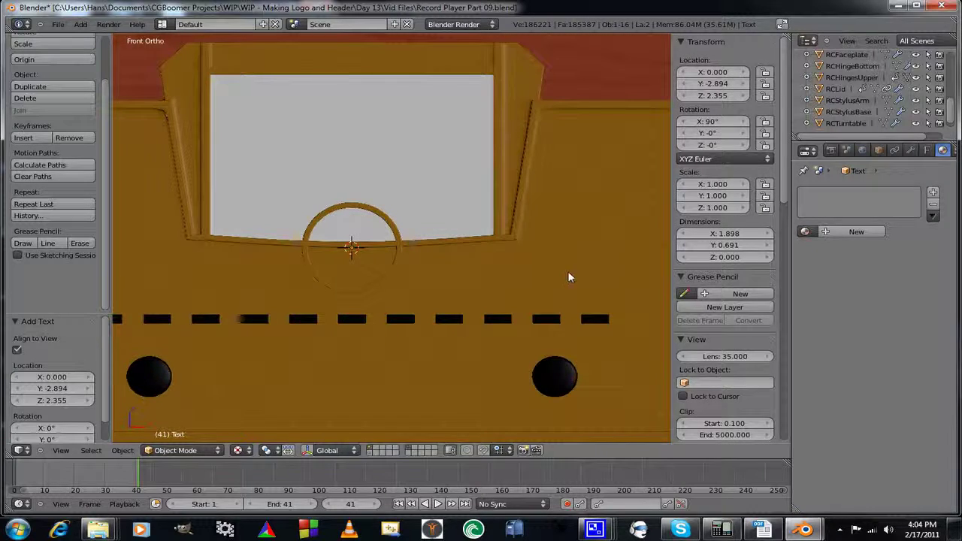
{"action": "middle_click_drag", "start_coordinate": [569, 273], "coordinate": [441, 316]}
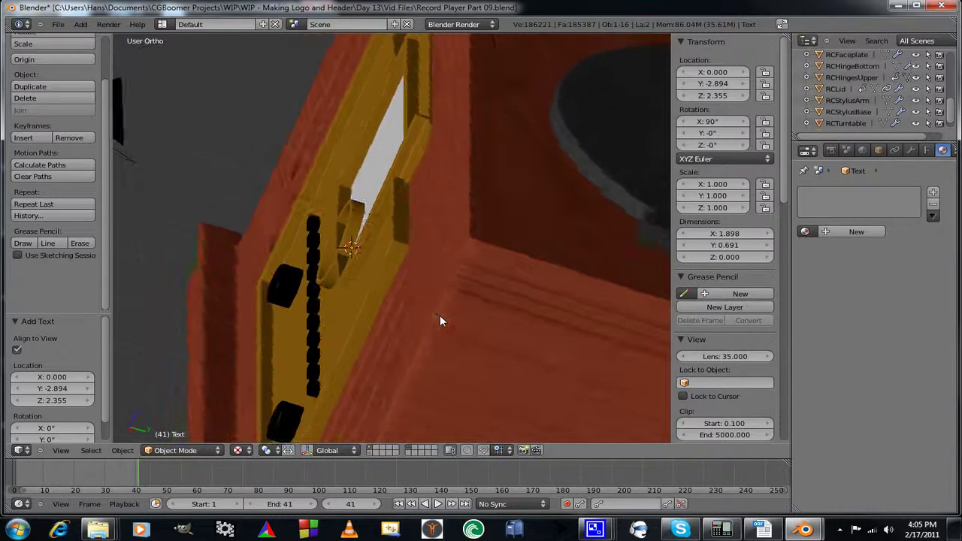
{"action": "middle_click_drag", "start_coordinate": [336, 316], "coordinate": [341, 289]}
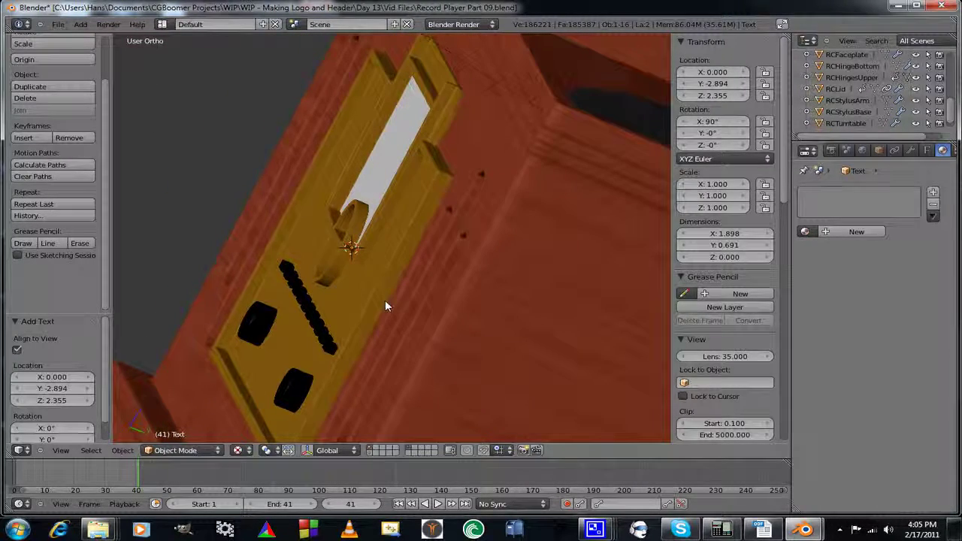
{"action": "key", "text": "g"}
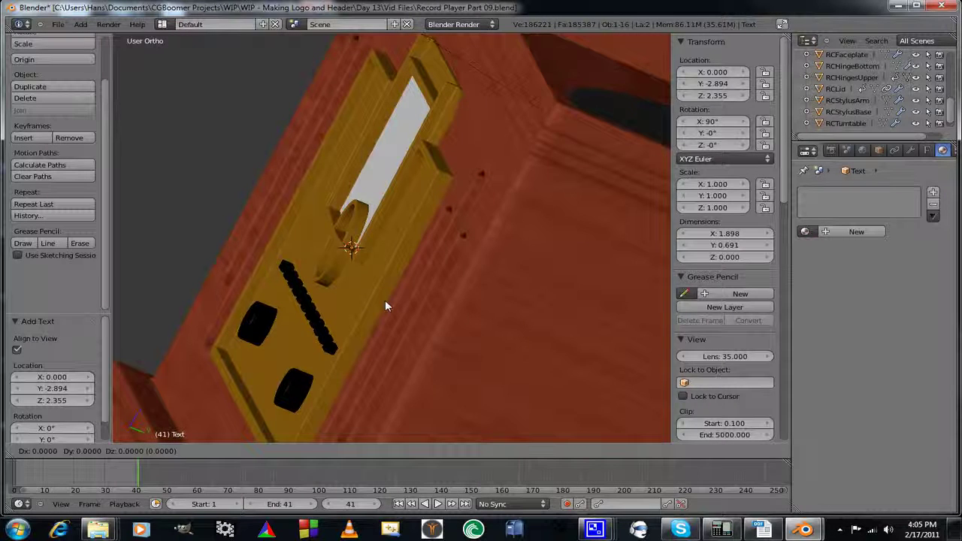
{"action": "key", "text": "y"}
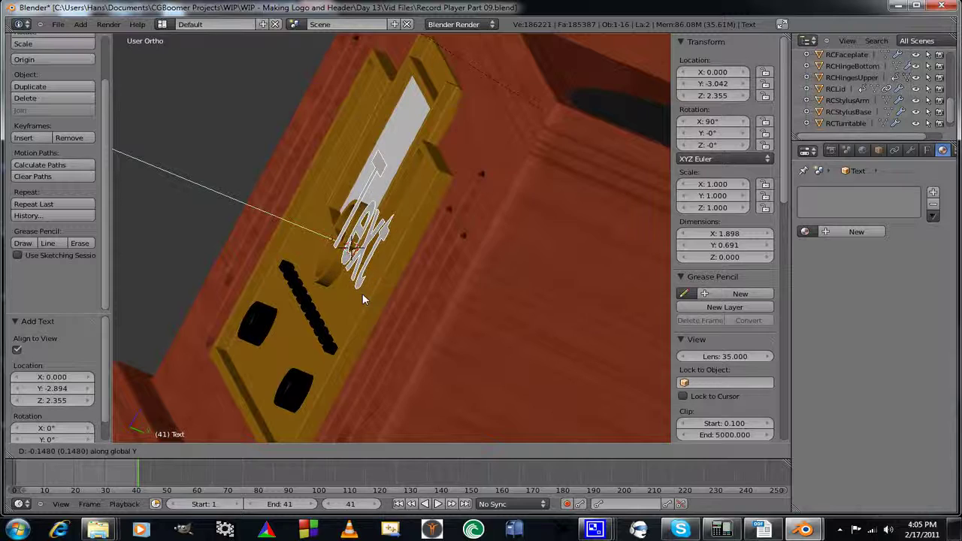
{"action": "left_click", "coordinate": [359, 297]}
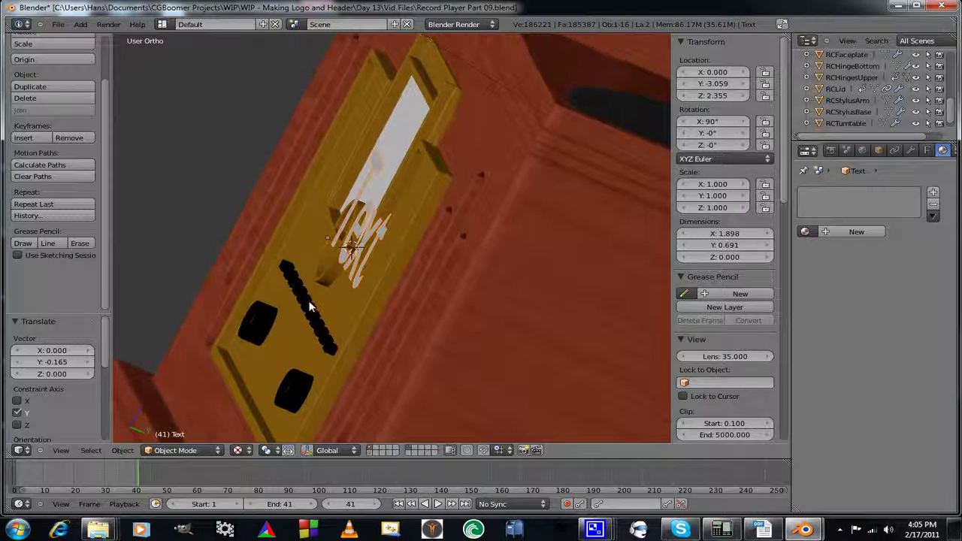
Switch to front view and show the Text object's font properties.
{"action": "key", "text": "KP_1"}
{"action": "scroll", "coordinate": [419, 340], "scroll_direction": "up", "scroll_amount": 2}
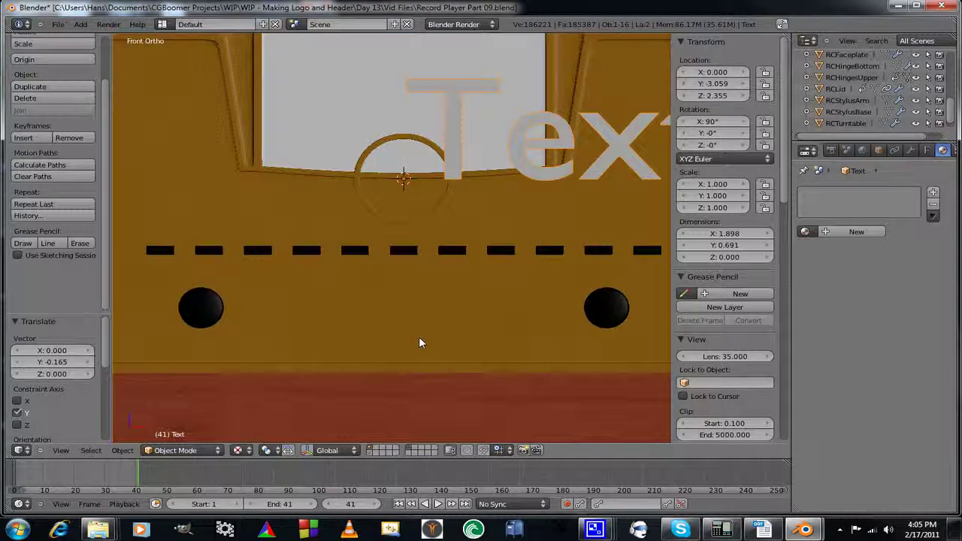
{"action": "middle_click_drag", "start_coordinate": [469, 236], "coordinate": [418, 302], "text": "shift"}
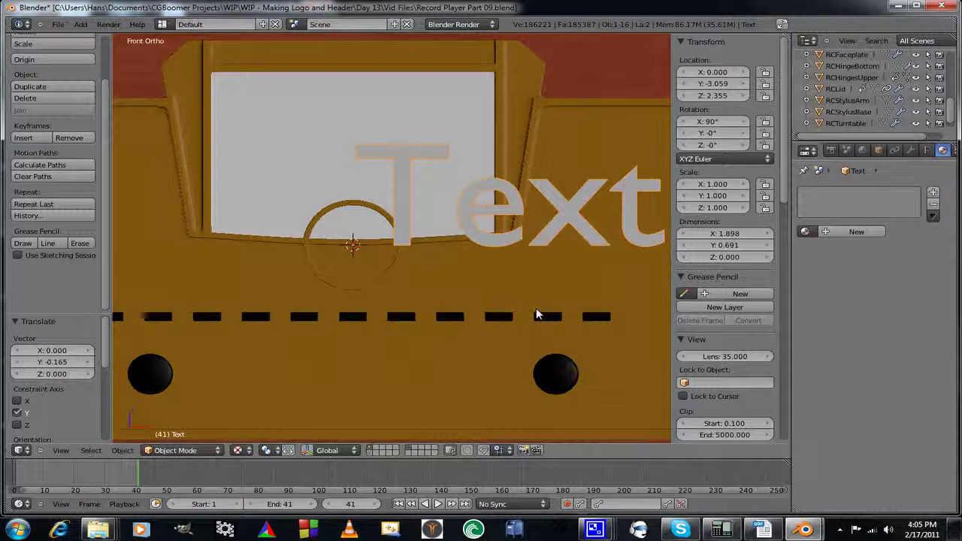
{"action": "left_click", "coordinate": [927, 150]}
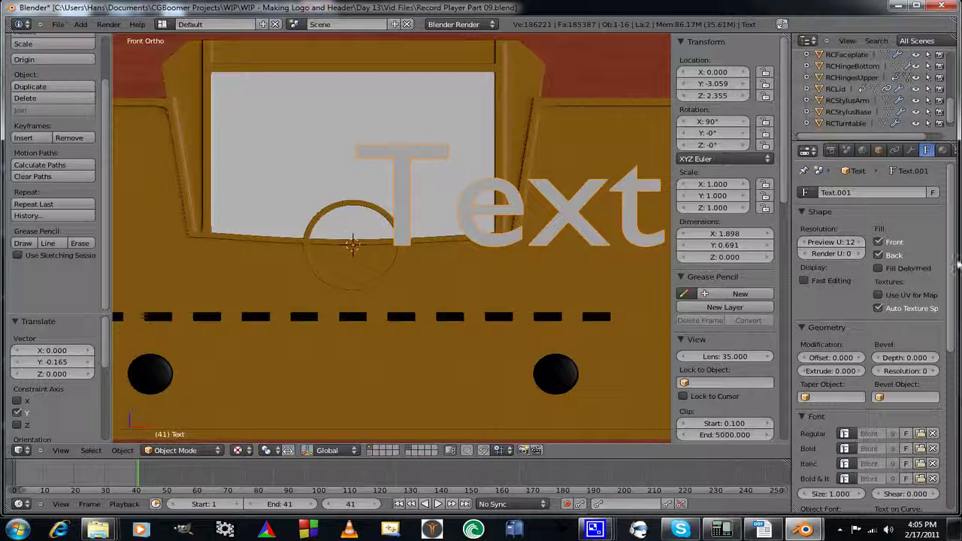
Browse C:\Windows\Fonts for the Text object's Regular font.
{"action": "scroll", "coordinate": [952, 267], "scroll_direction": "down", "scroll_amount": 5}
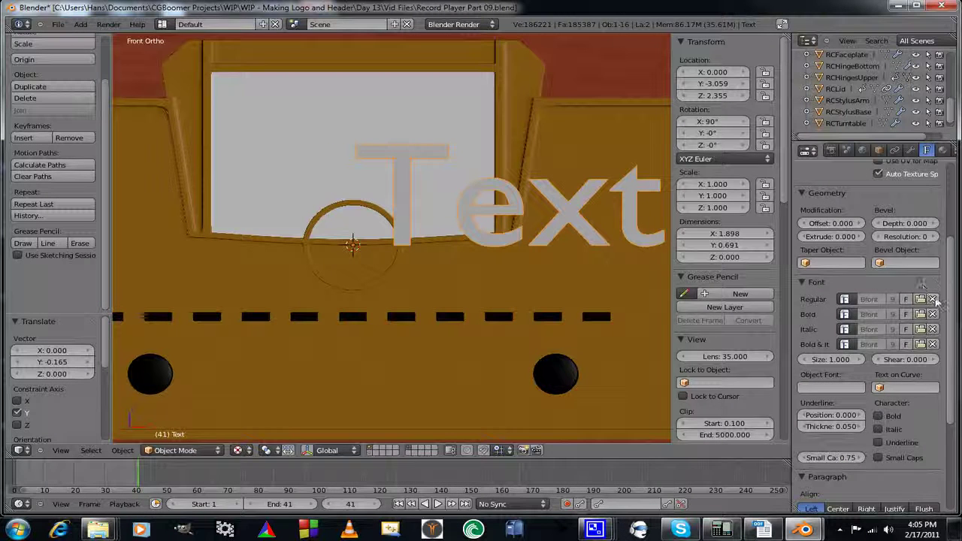
{"action": "left_click", "coordinate": [922, 300]}
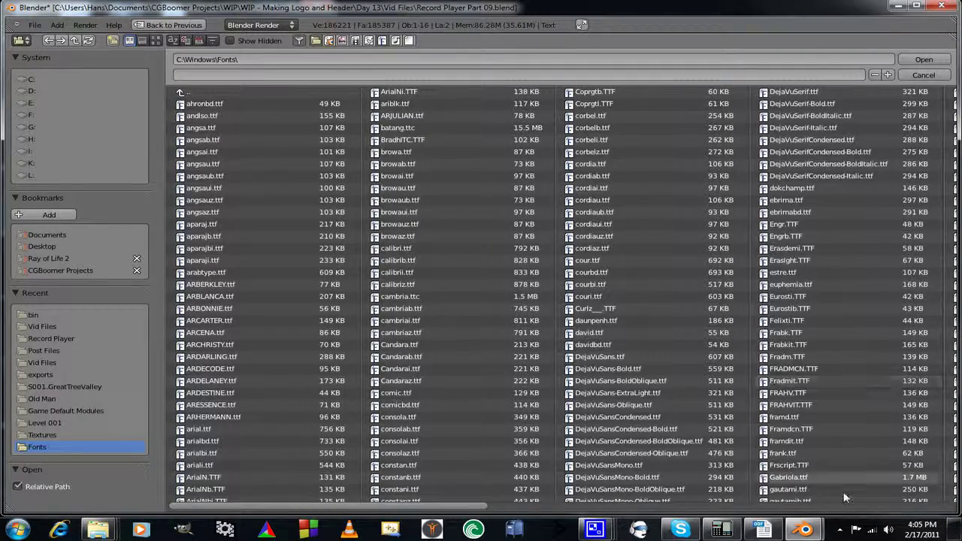
Load times.ttf as the Text object's regular font.
{"action": "left_click_drag", "start_coordinate": [471, 510], "coordinate": [929, 534]}
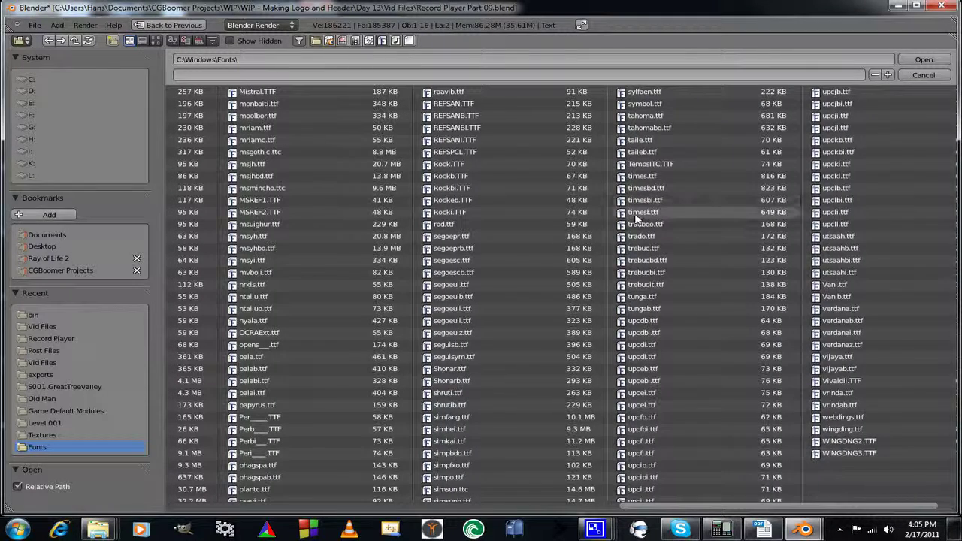
{"action": "left_click", "coordinate": [648, 178]}
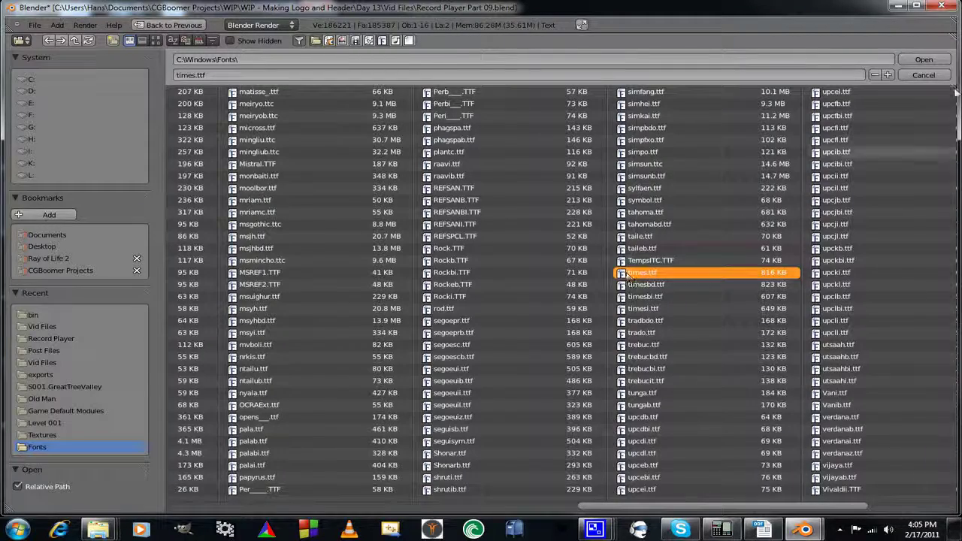
{"action": "left_click", "coordinate": [924, 60]}
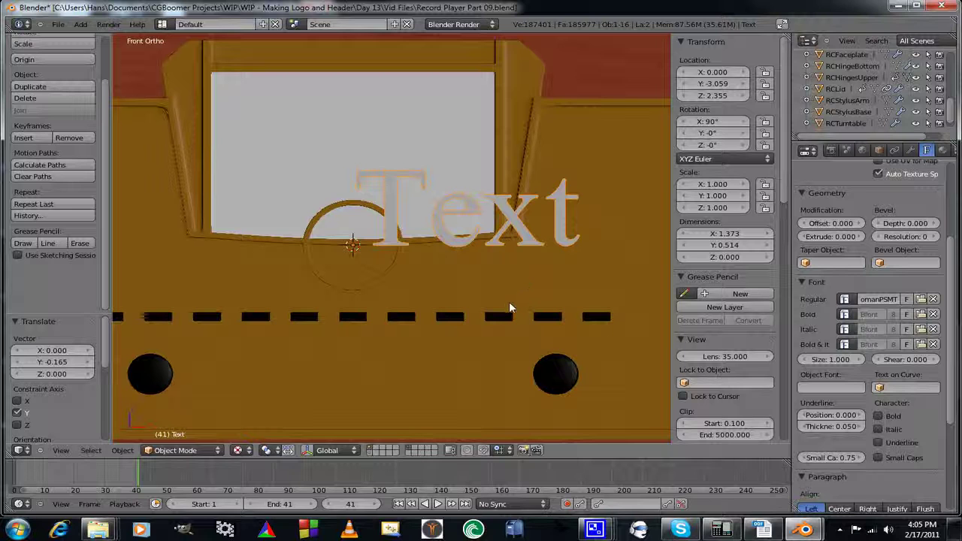
Scale the Text object to 0.433 and move it over the dial.
{"action": "key", "text": "s"}
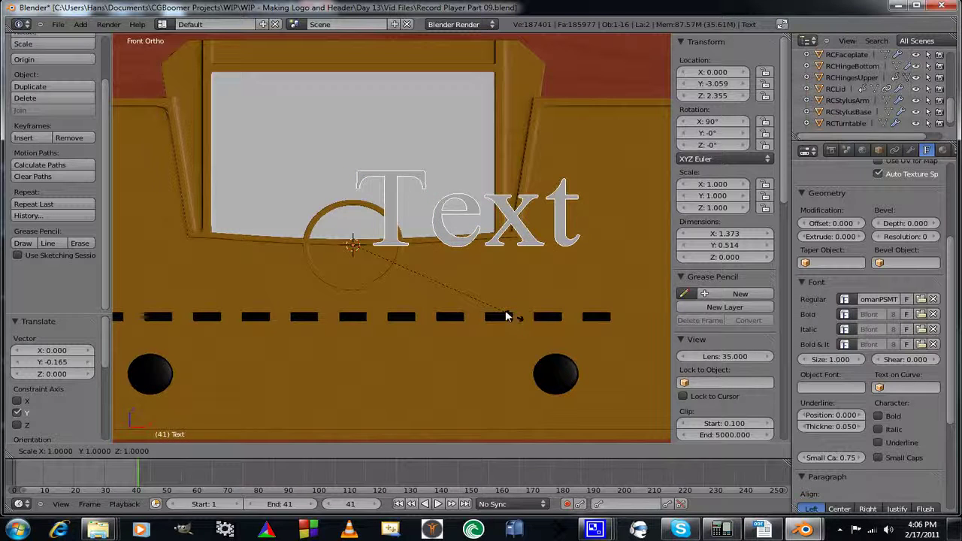
{"action": "left_click", "coordinate": [428, 269]}
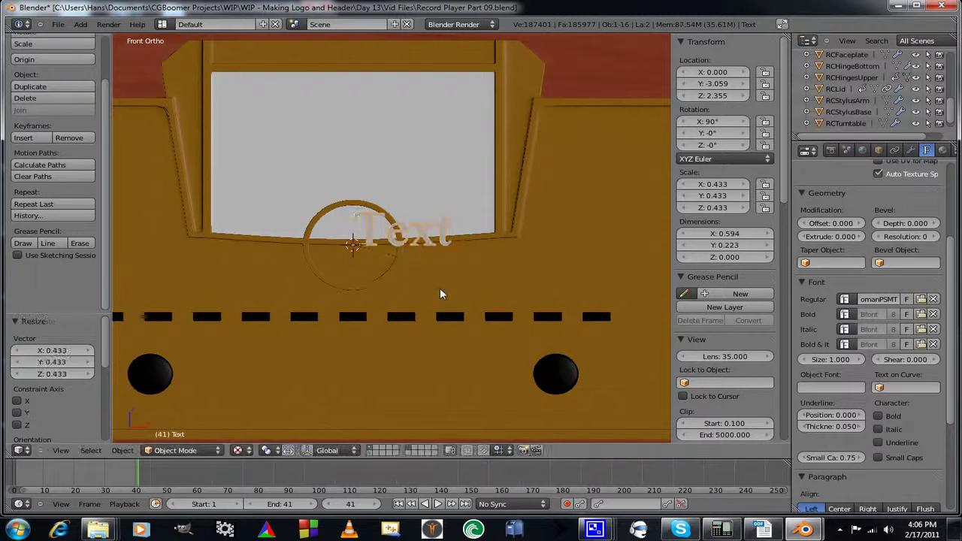
{"action": "key", "text": "g"}
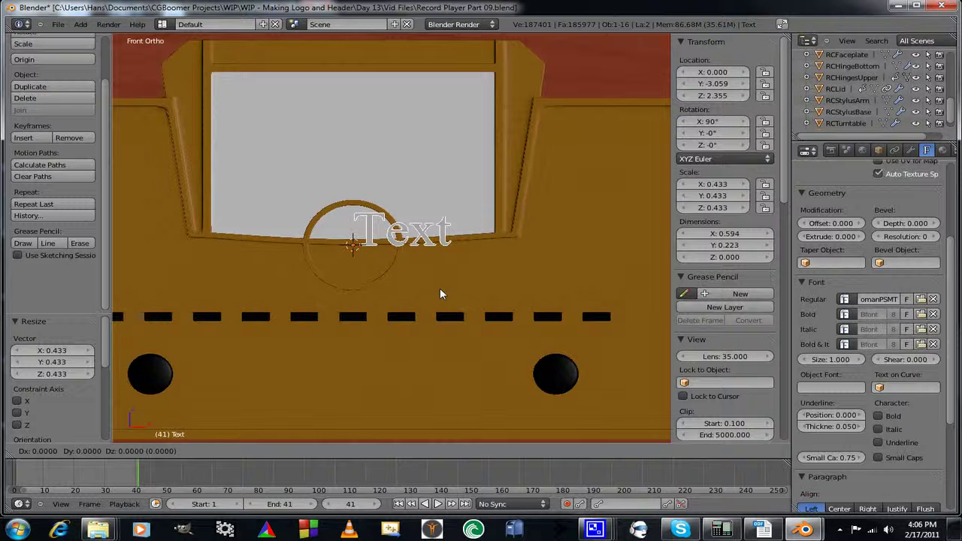
{"action": "left_click", "coordinate": [352, 271]}
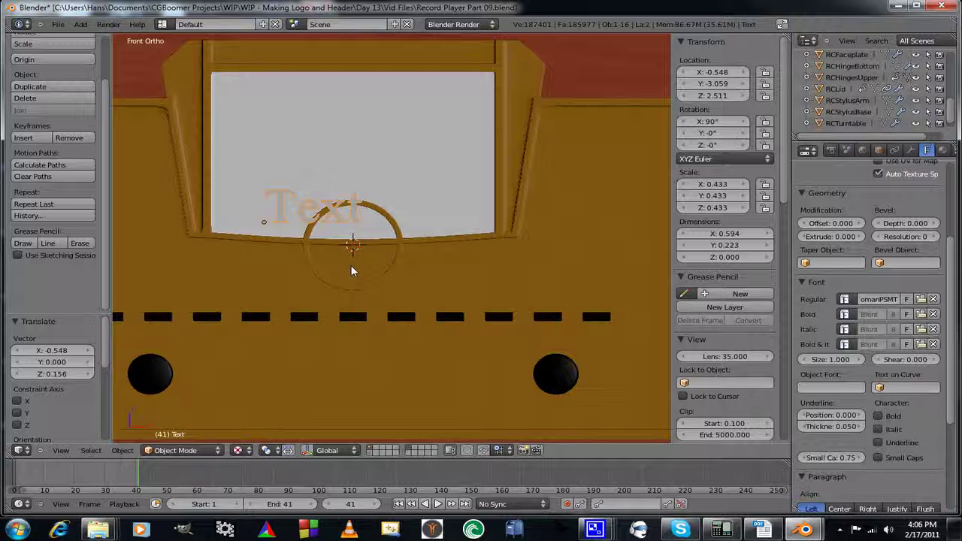
Rotate the text -90° to run vertically and place it just left of the dial circle.
{"action": "type", "text": "r"}
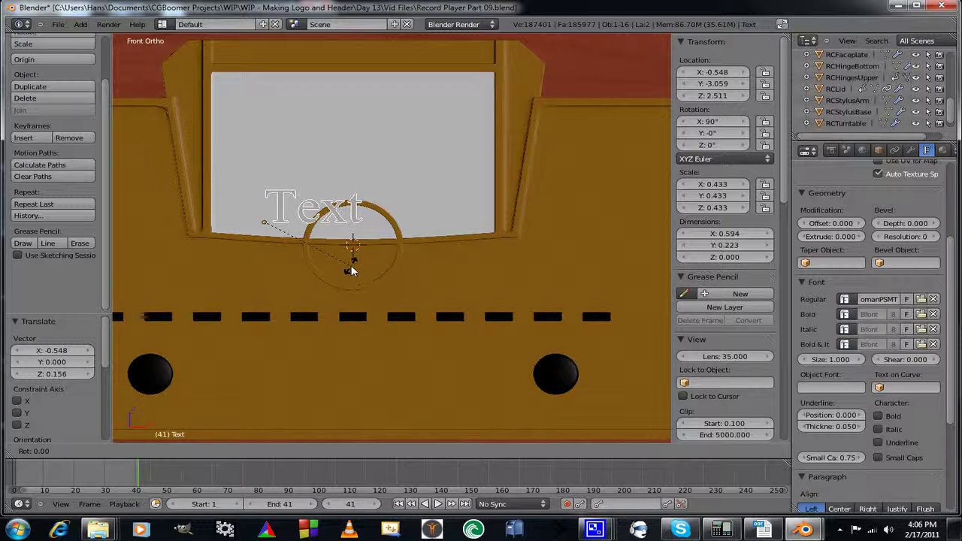
{"action": "type", "text": "90"}
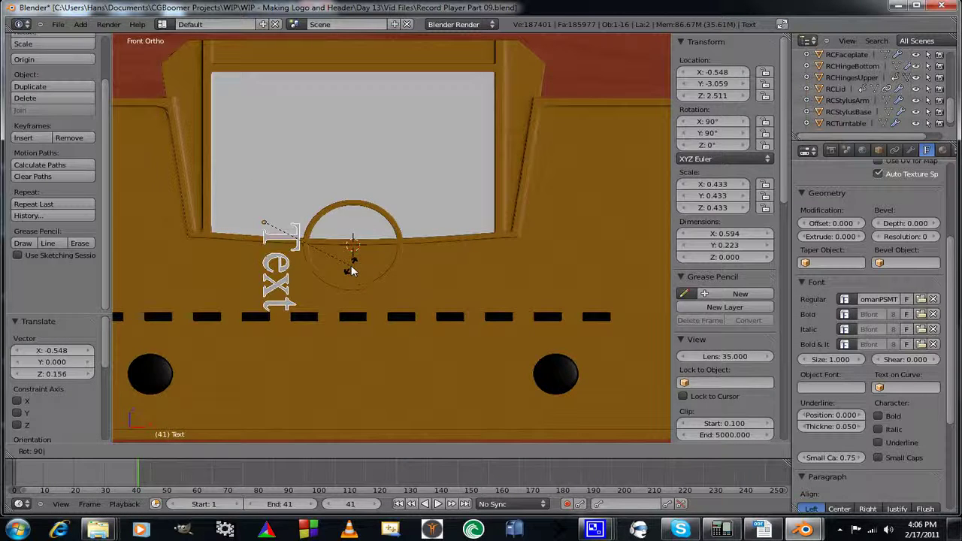
{"action": "key", "text": "minus"}
{"action": "key", "text": "Return"}
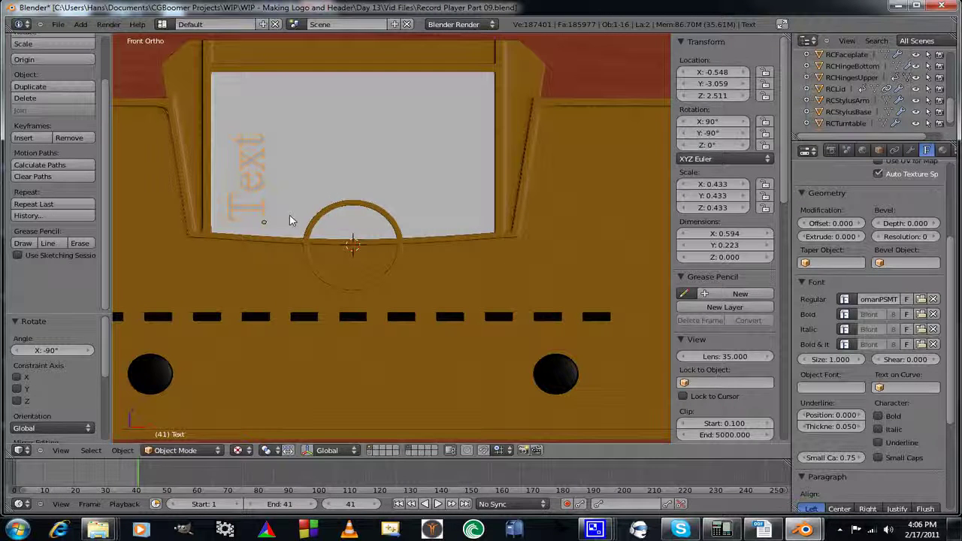
{"action": "key", "text": "g"}
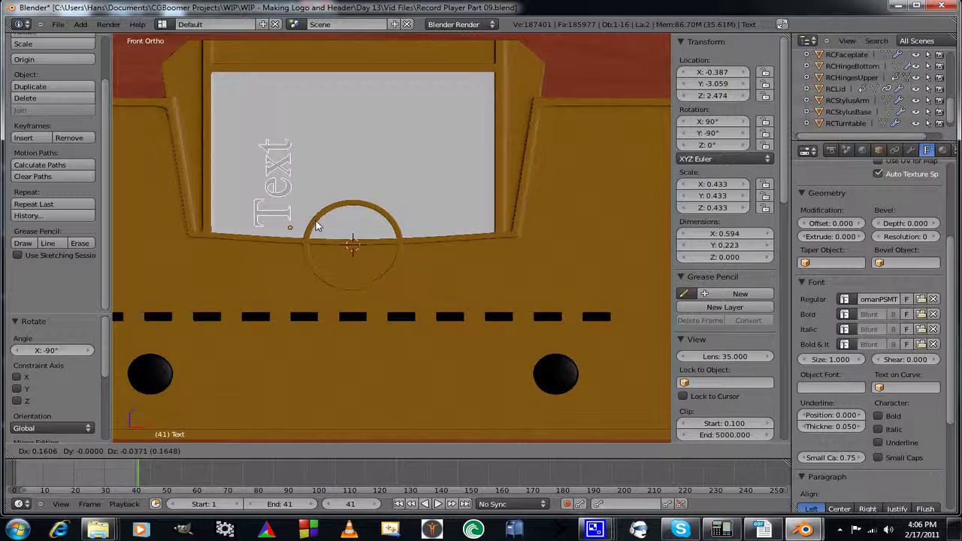
{"action": "left_click", "coordinate": [317, 226]}
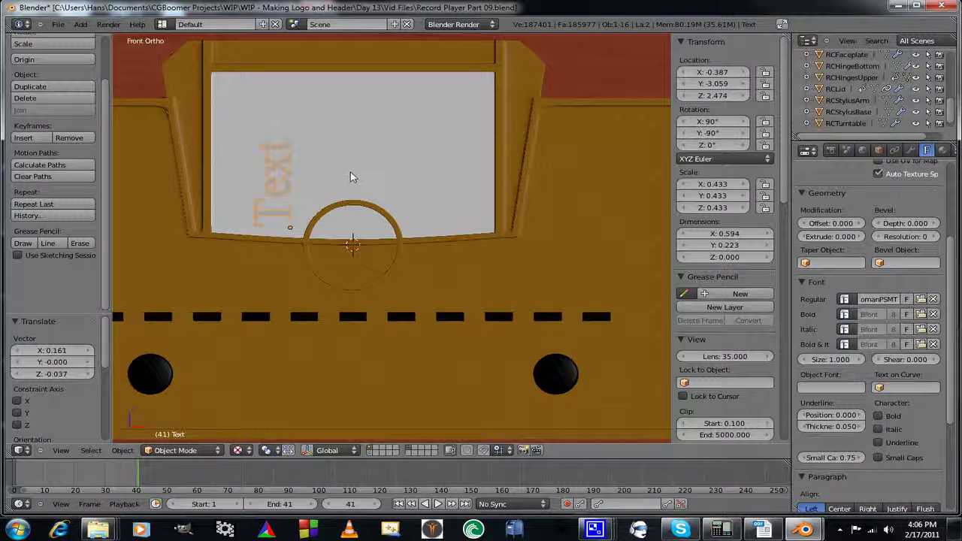
{"action": "middle_click_drag", "start_coordinate": [351, 178], "coordinate": [369, 306], "text": "shift"}
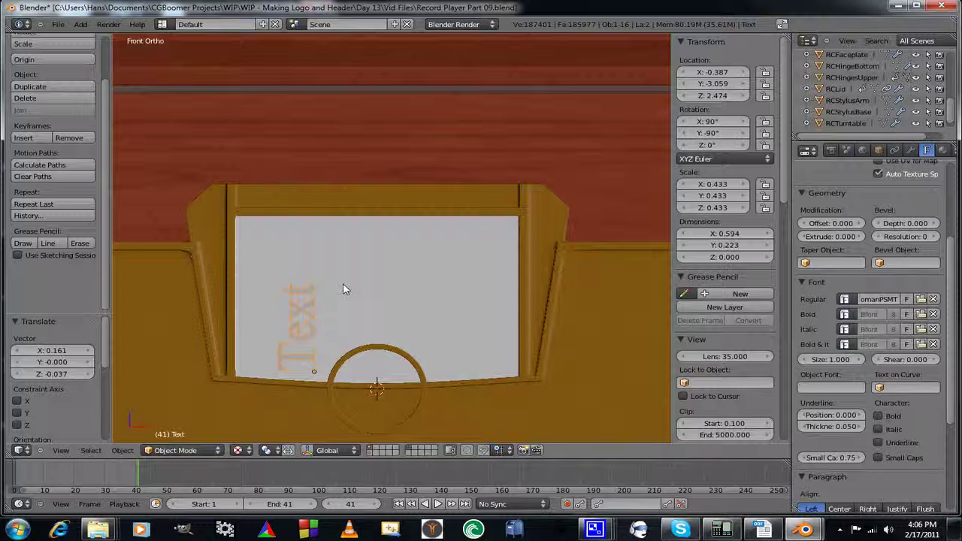
{"action": "key", "text": "Tab"}
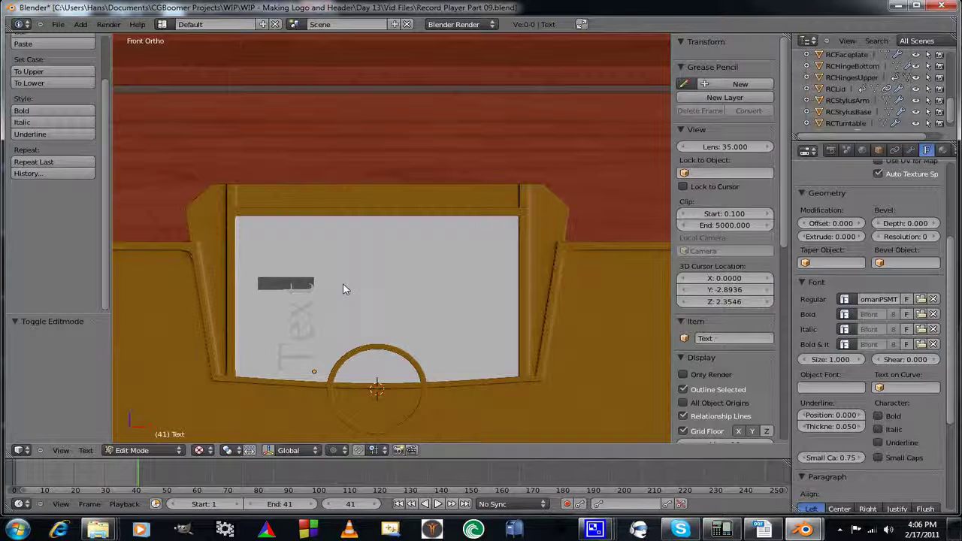
Replace the placeholder 'Text' with 'AM Radio' and leave text editing.
{"action": "key", "text": "BackSpace"}
{"action": "key", "text": "BackSpace"}
{"action": "key", "text": "BackSpace"}
{"action": "key", "text": "BackSpace"}
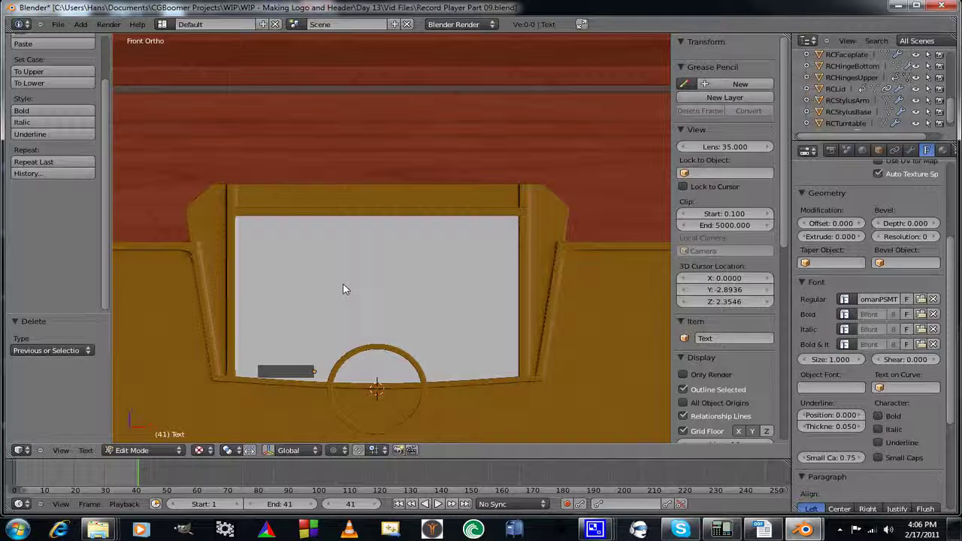
{"action": "type", "text": "A"}
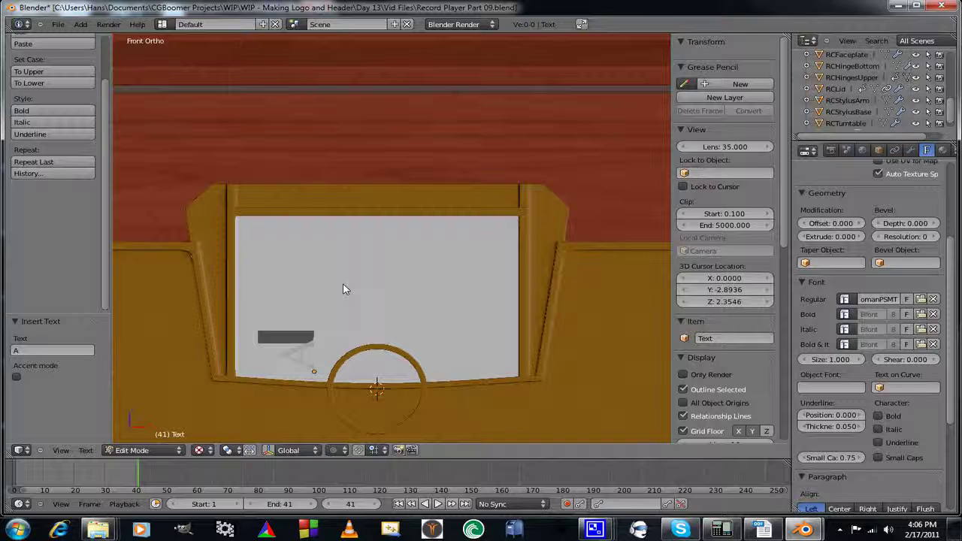
{"action": "type", "text": "M"}
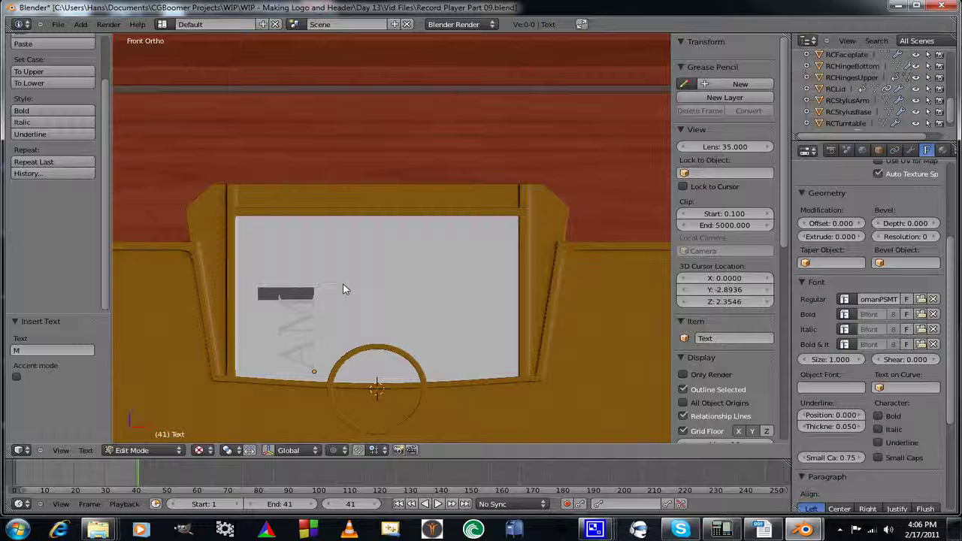
{"action": "type", "text": " R"}
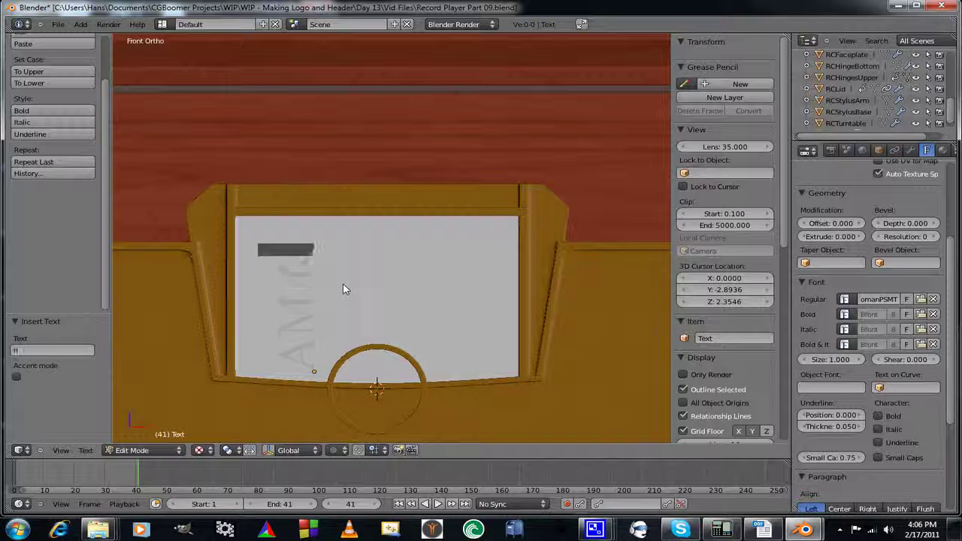
{"action": "type", "text": "adio"}
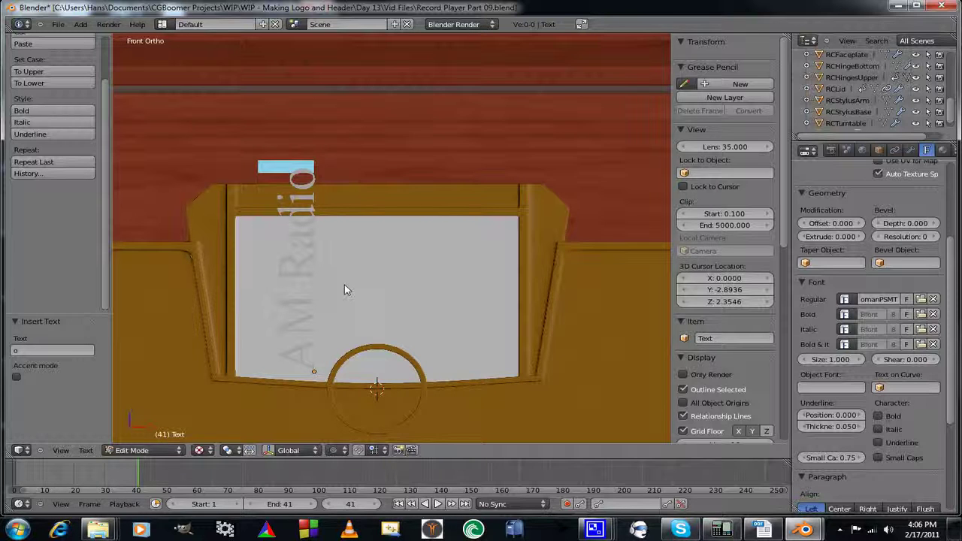
{"action": "key", "text": "Tab"}
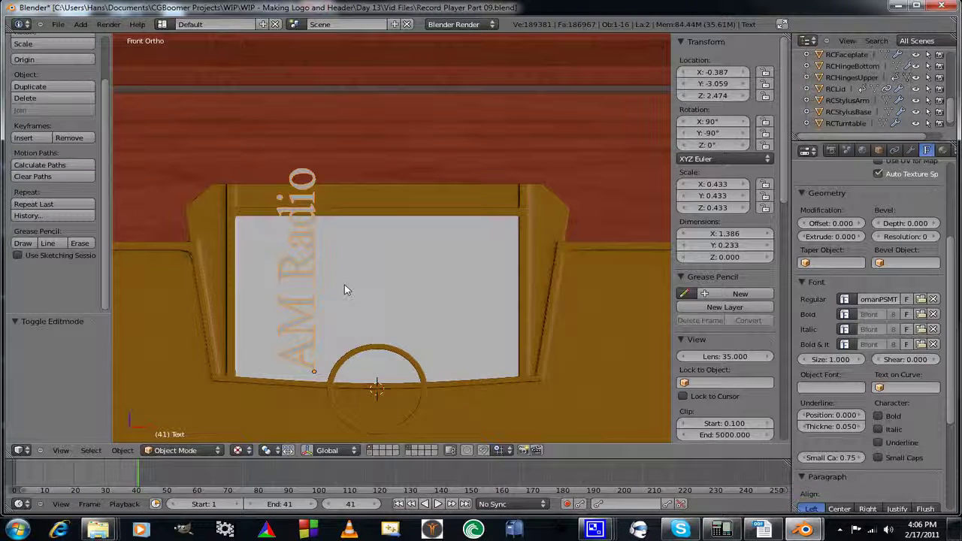
Add a Simple Deform modifier in Bend mode with factor -3.190 to the AM Radio text.
{"action": "left_click", "coordinate": [912, 150]}
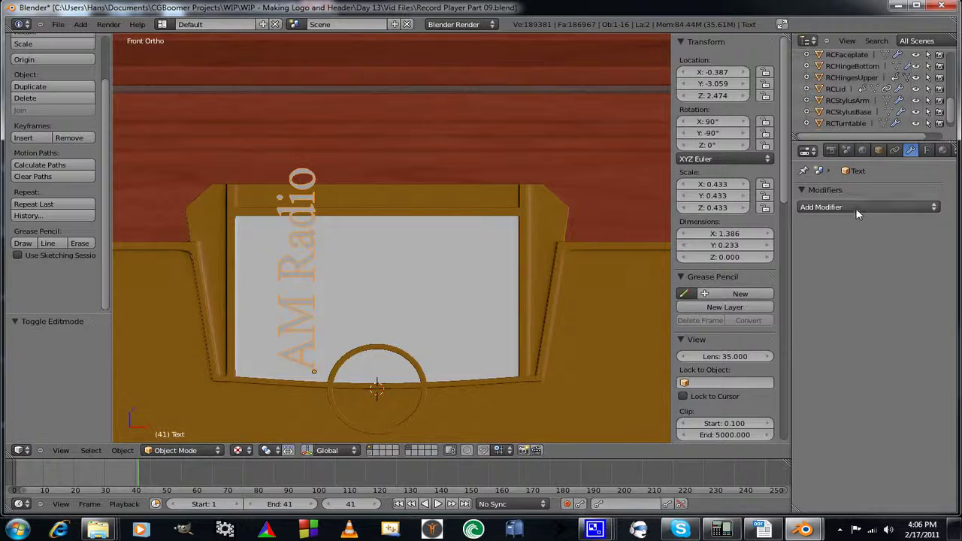
{"action": "left_click", "coordinate": [831, 207]}
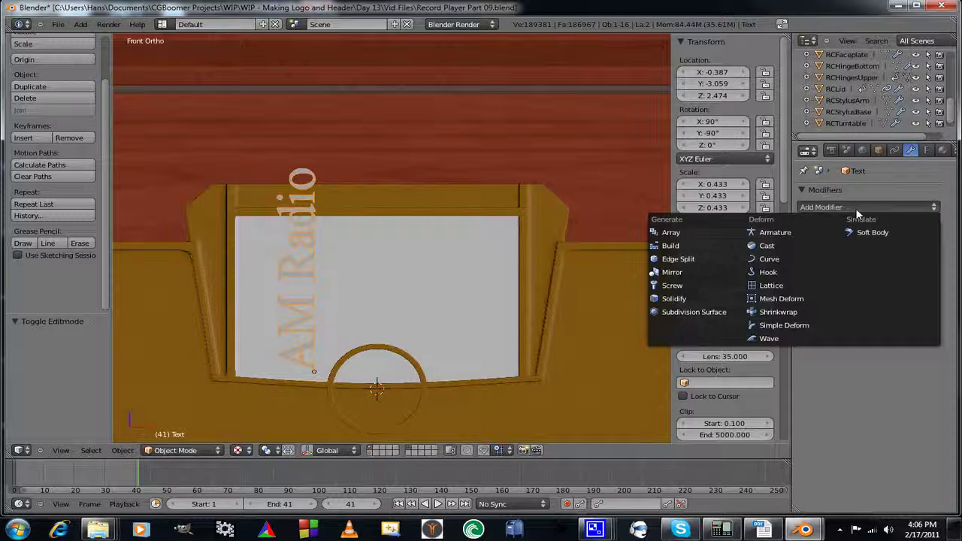
{"action": "left_click", "coordinate": [781, 326]}
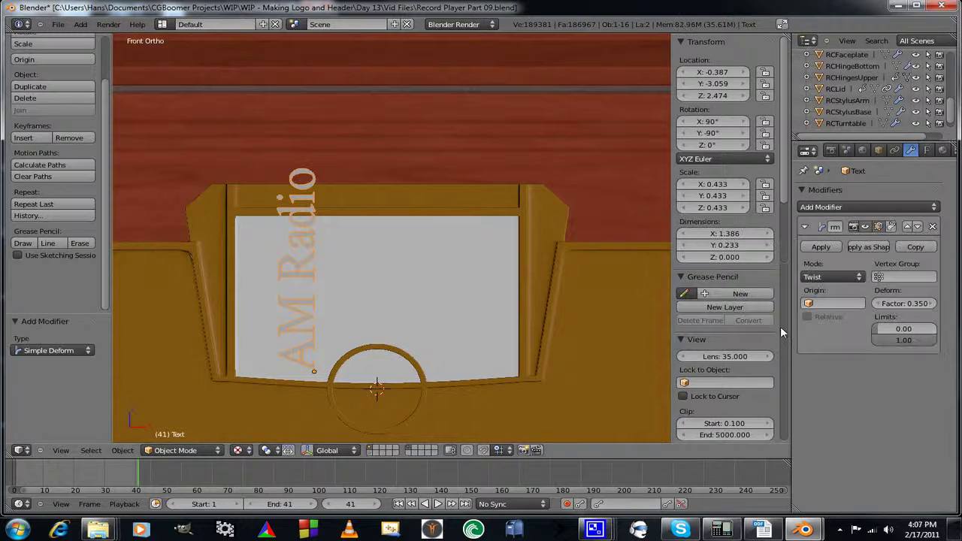
{"action": "left_click", "coordinate": [860, 277]}
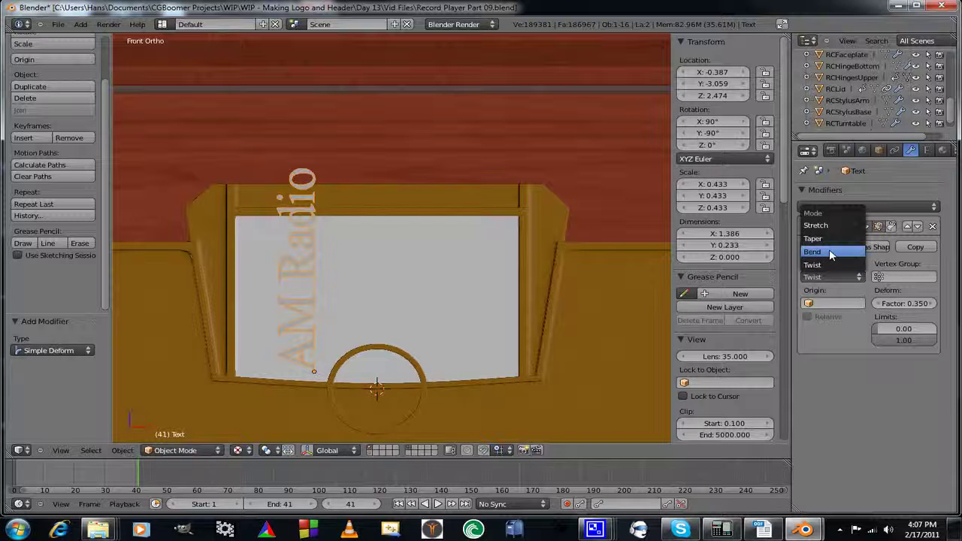
{"action": "left_click", "coordinate": [829, 252]}
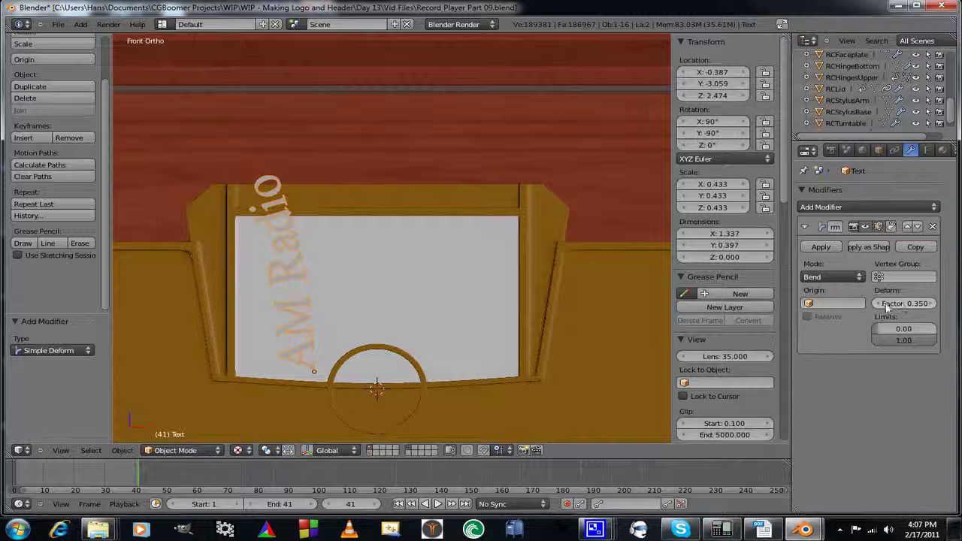
{"action": "left_click_drag", "start_coordinate": [906, 308], "coordinate": [688, 320]}
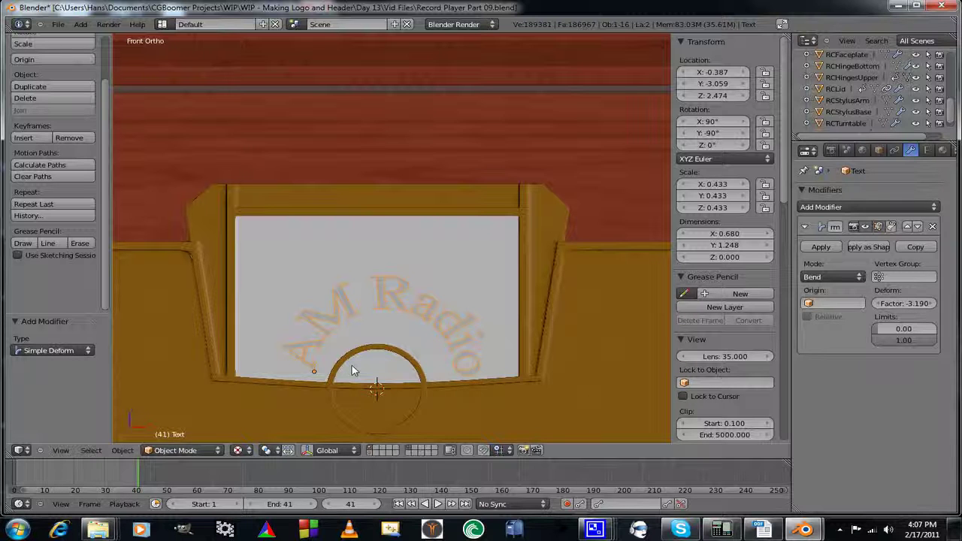
Shrink the AM Radio text to 0.673, reposition it, and ease the bend to -2.910.
{"action": "key", "text": "g"}
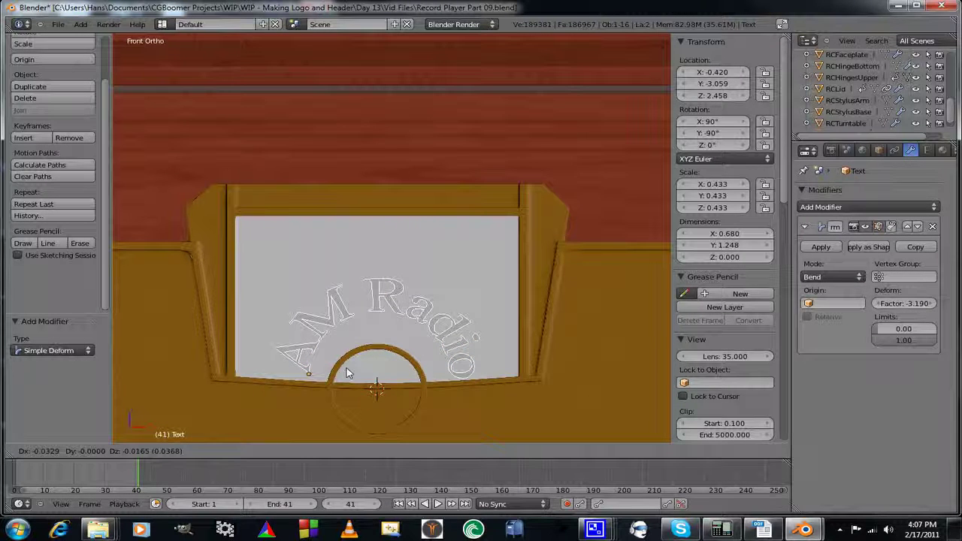
{"action": "left_click", "coordinate": [347, 373]}
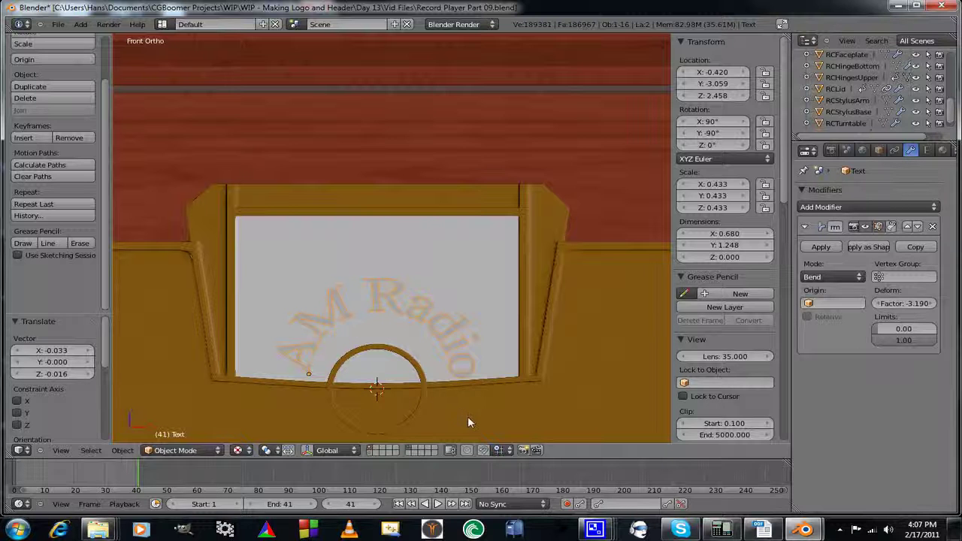
{"action": "key", "text": "s"}
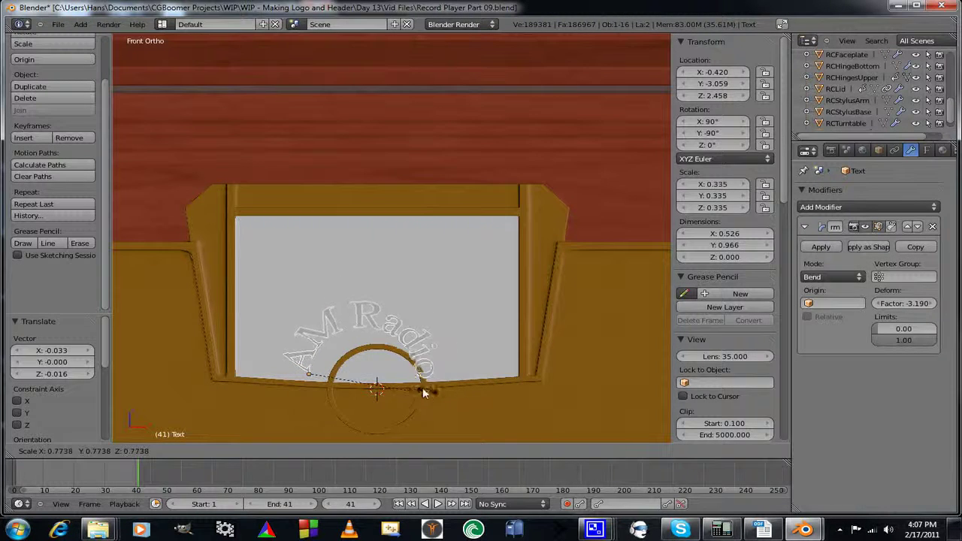
{"action": "left_click", "coordinate": [419, 388]}
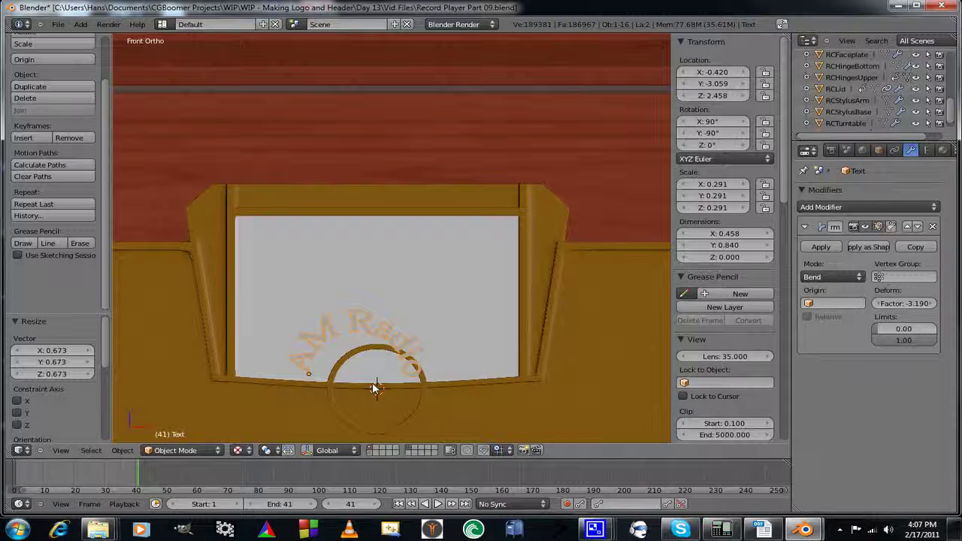
{"action": "key", "text": "g"}
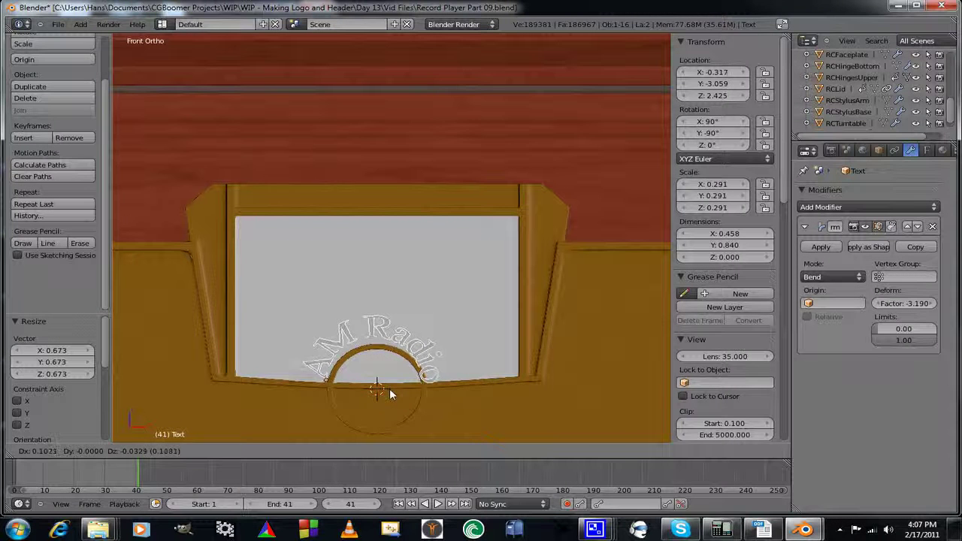
{"action": "left_click", "coordinate": [390, 385]}
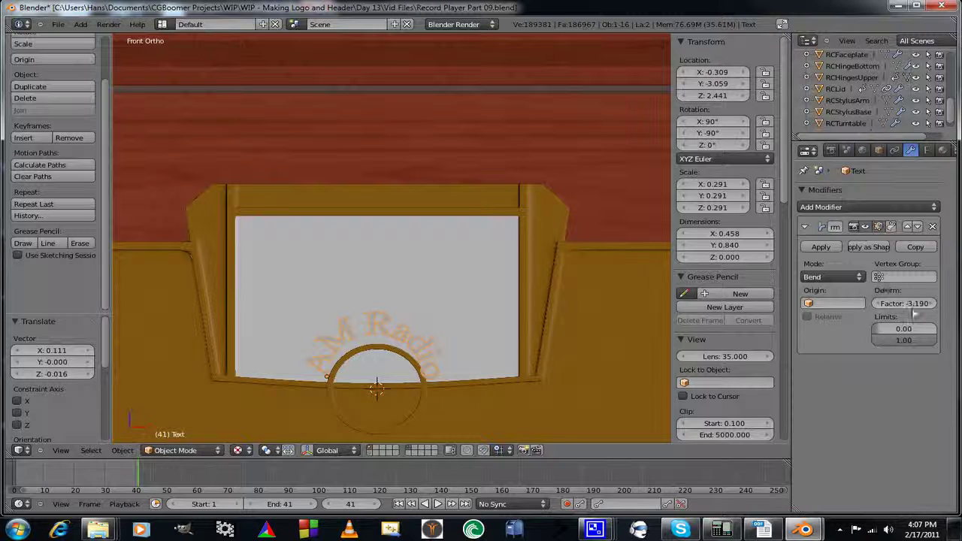
{"action": "left_click_drag", "start_coordinate": [908, 310], "coordinate": [930, 311]}
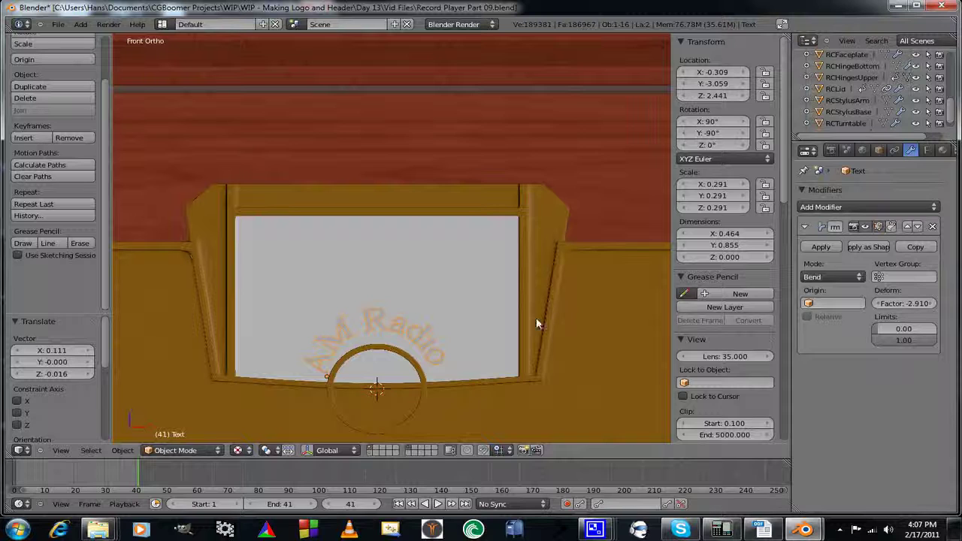
Rotate the text slightly, reposition it, and set the bend factor to -2.720.
{"action": "key", "text": "r"}
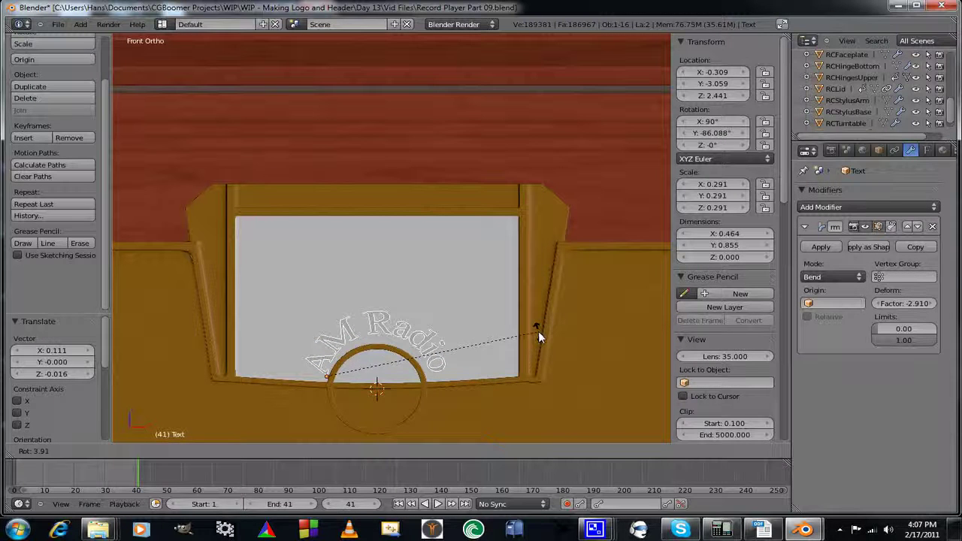
{"action": "left_click", "coordinate": [530, 349]}
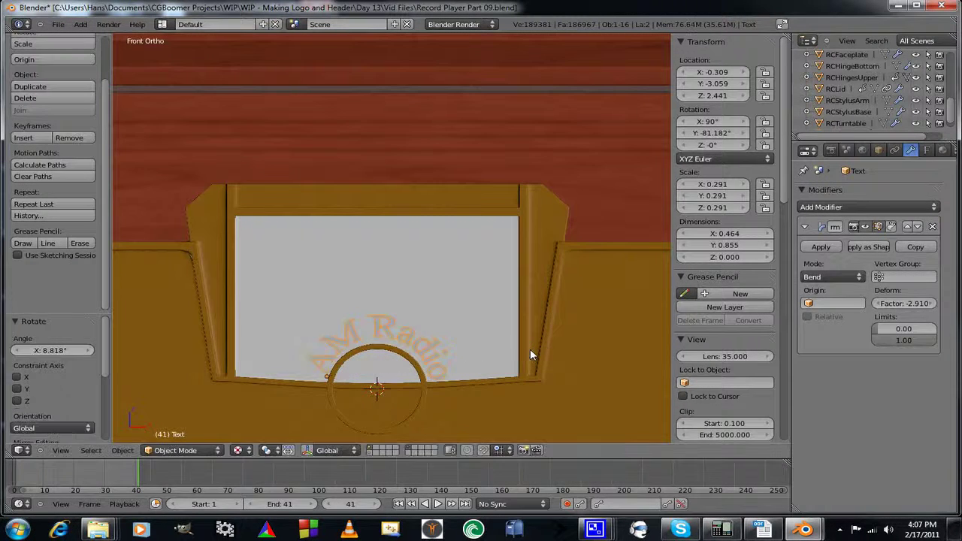
{"action": "key", "text": "g"}
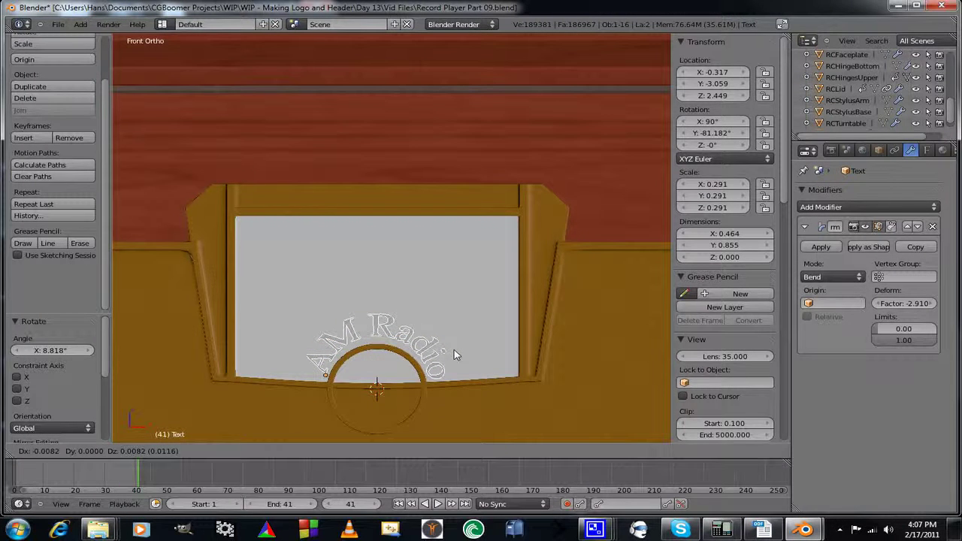
{"action": "left_click", "coordinate": [454, 349]}
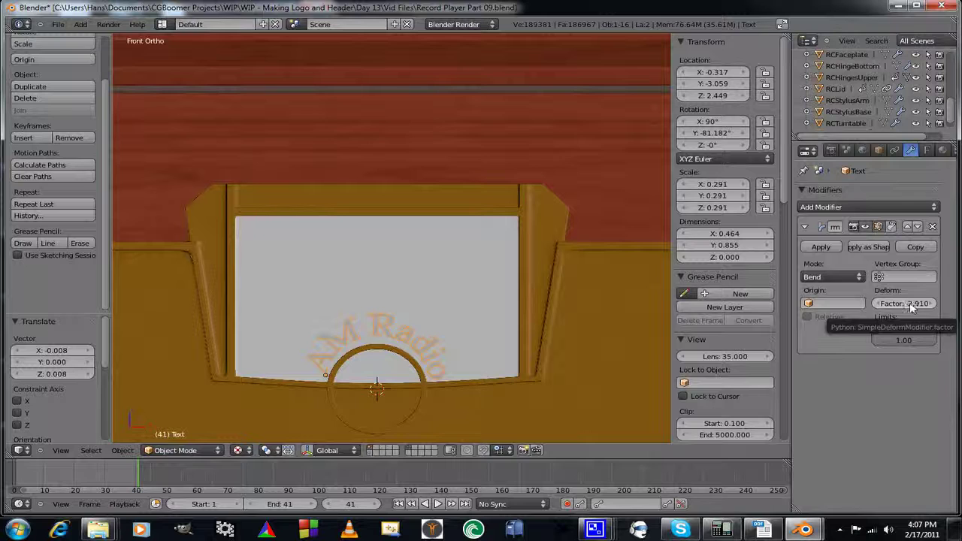
{"action": "left_click", "coordinate": [911, 305]}
{"action": "left_click_drag", "start_coordinate": [913, 306], "coordinate": [466, 318]}
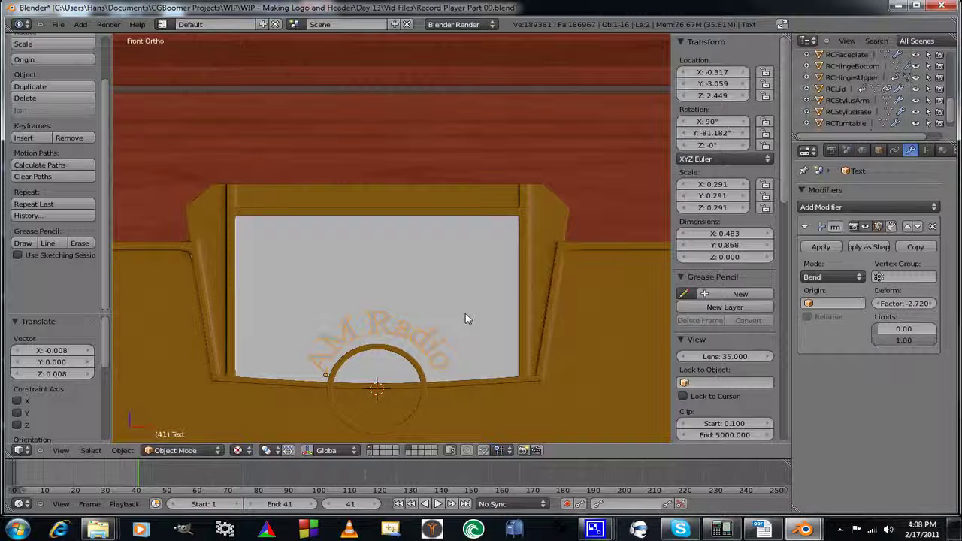
Tilt the text 6° then 4.5°, nudging its position and loosening the bend slightly.
{"action": "key", "text": "r"}
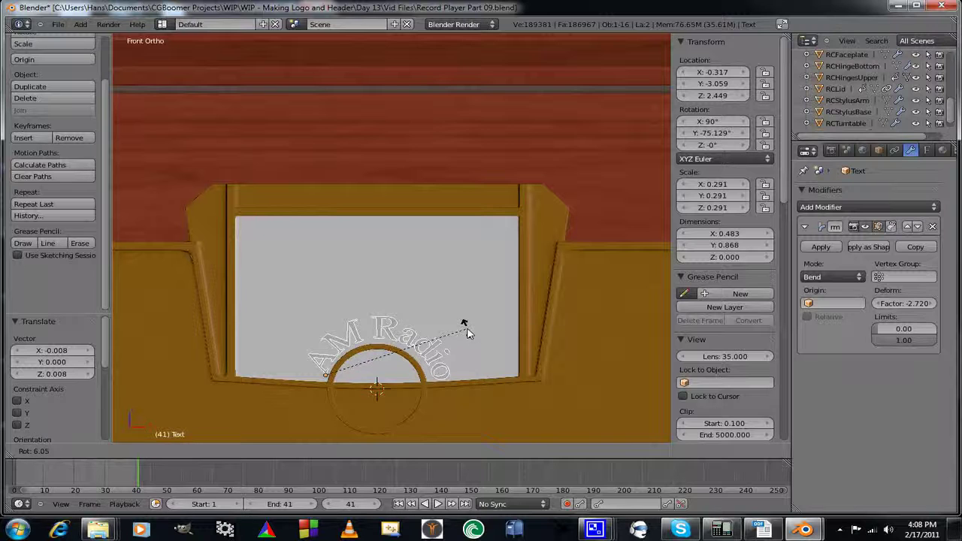
{"action": "left_click", "coordinate": [466, 331]}
{"action": "key", "text": "g"}
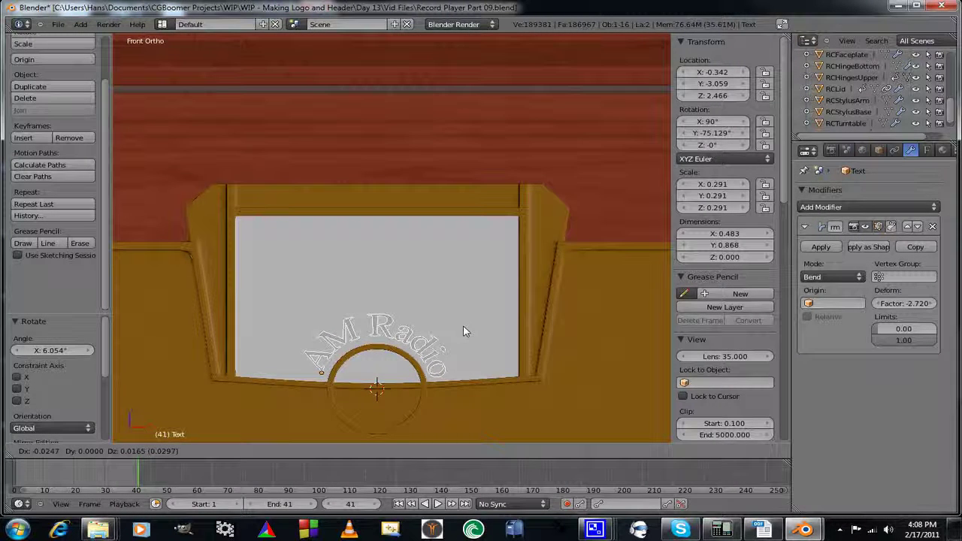
{"action": "left_click", "coordinate": [464, 332]}
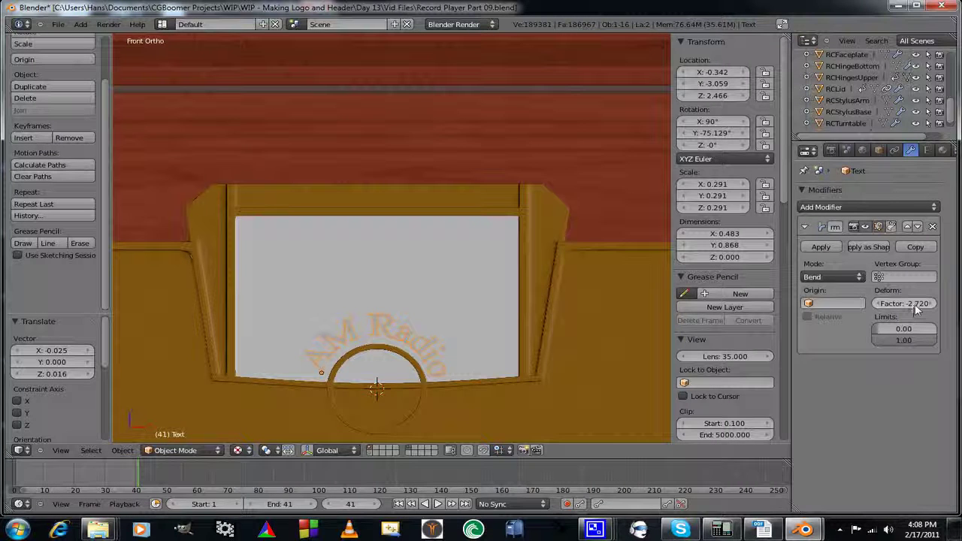
{"action": "left_click_drag", "start_coordinate": [918, 309], "coordinate": [933, 304]}
{"action": "key", "text": "r"}
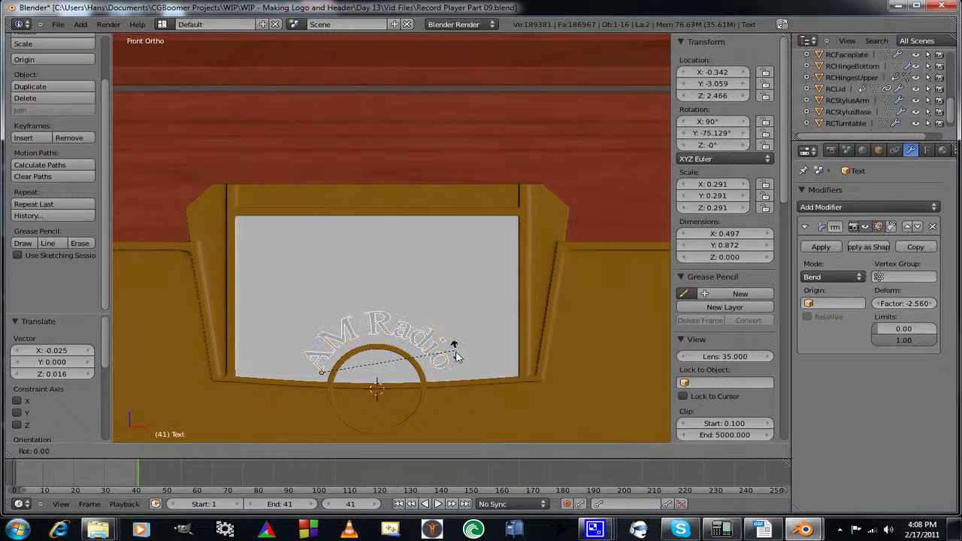
{"action": "left_click", "coordinate": [452, 355]}
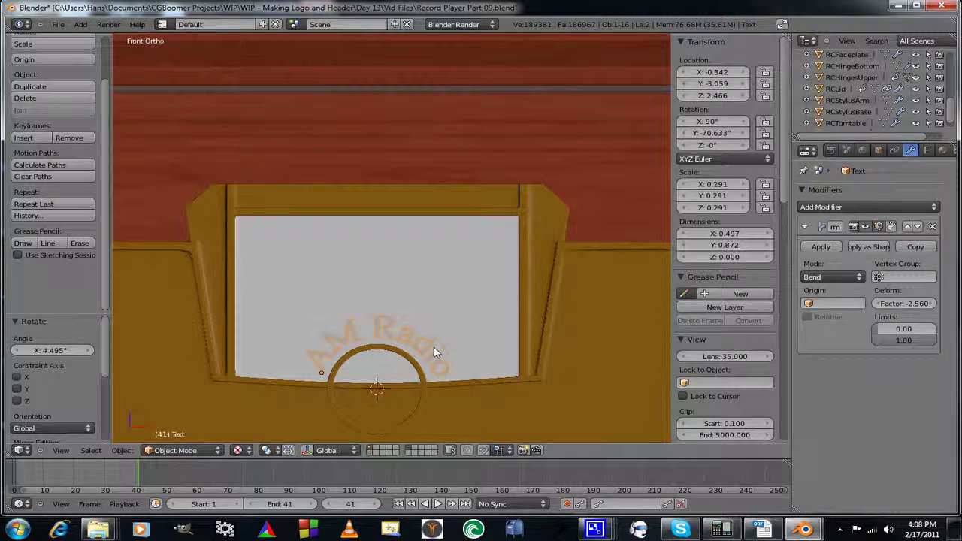
{"action": "key", "text": "g"}
{"action": "left_click", "coordinate": [436, 355]}
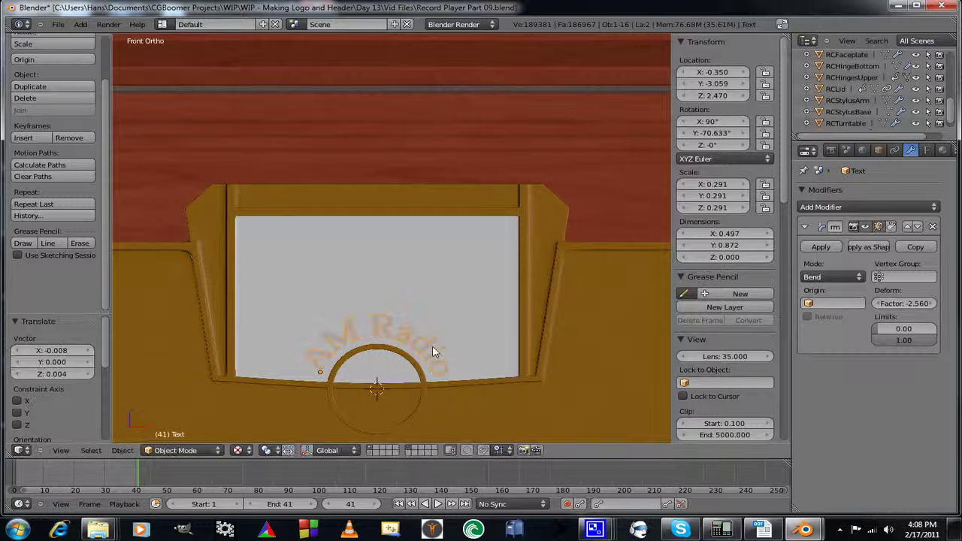
Enlarge the text to 1.116, reposition and counter-rotate it, settling the bend near -2.550.
{"action": "key", "text": "s"}
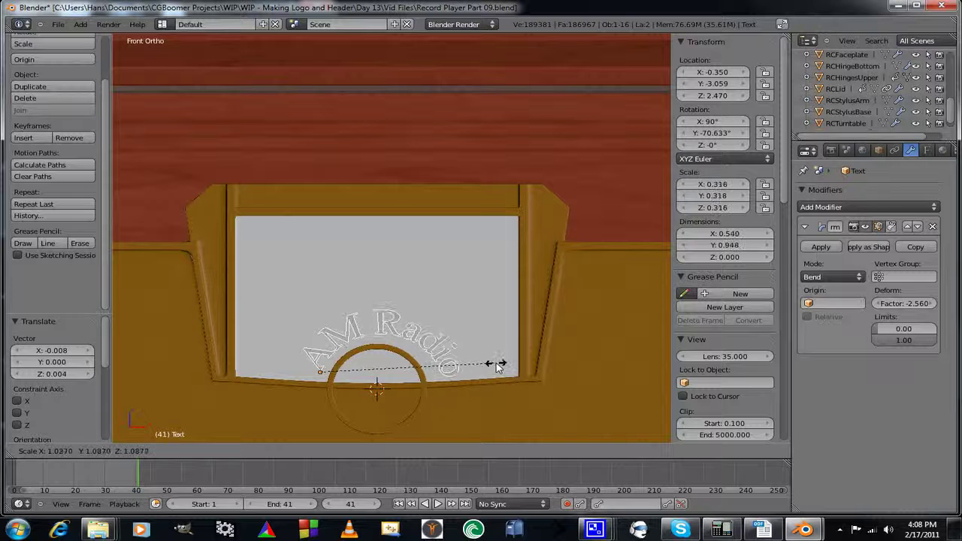
{"action": "left_click", "coordinate": [502, 364]}
{"action": "key", "text": "g"}
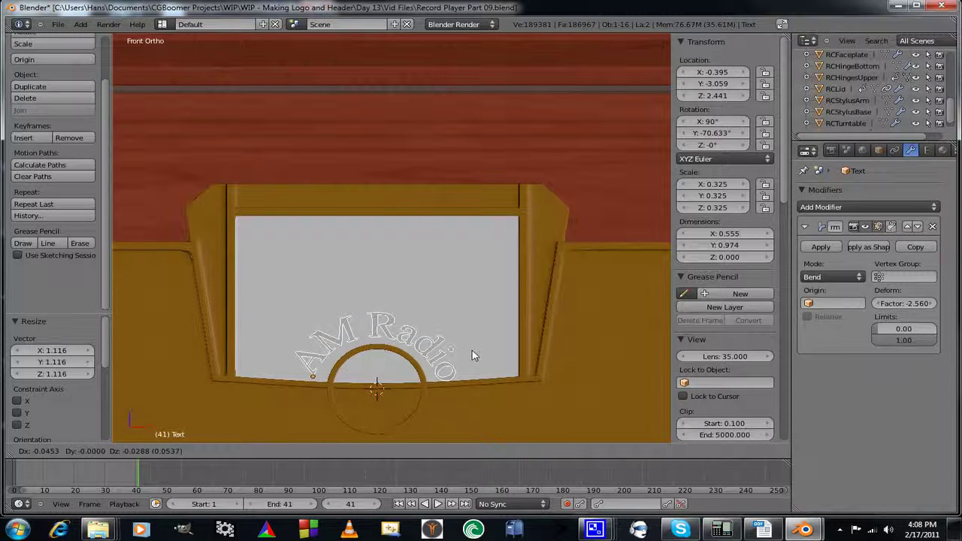
{"action": "left_click", "coordinate": [472, 346]}
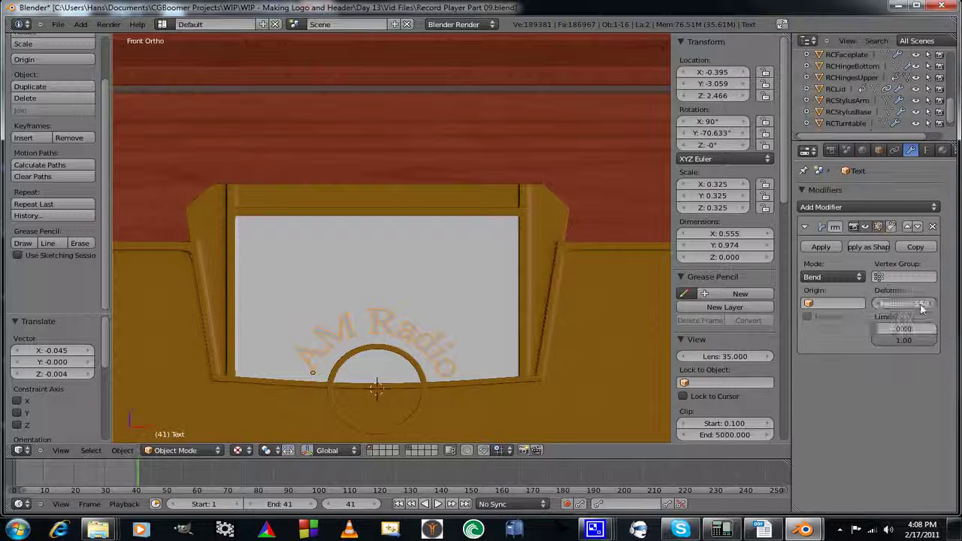
{"action": "left_click_drag", "start_coordinate": [920, 308], "coordinate": [914, 310]}
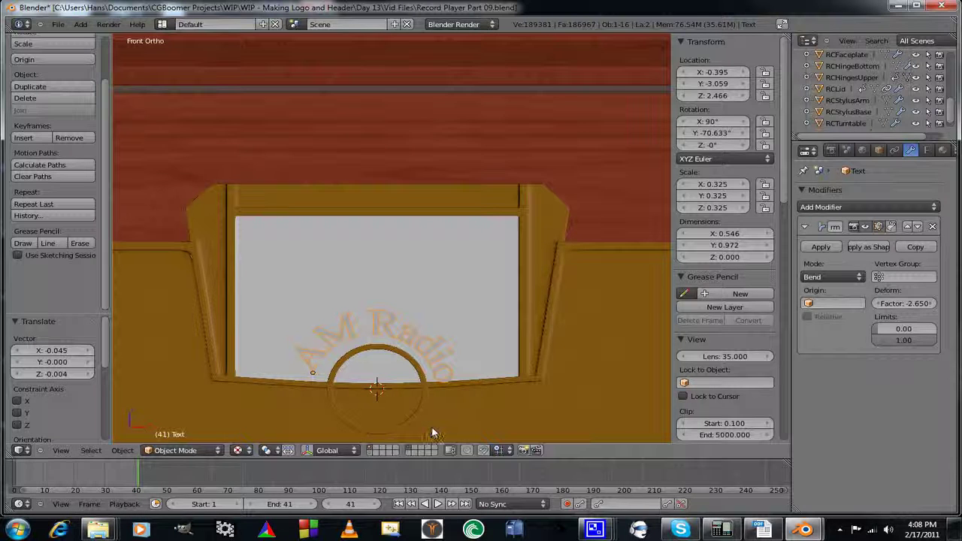
{"action": "key", "text": "r"}
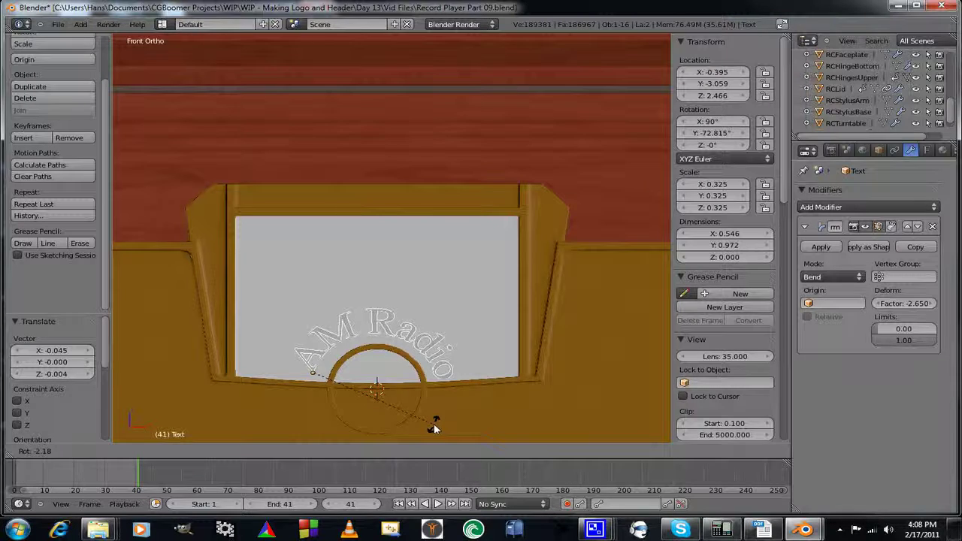
{"action": "left_click", "coordinate": [435, 428]}
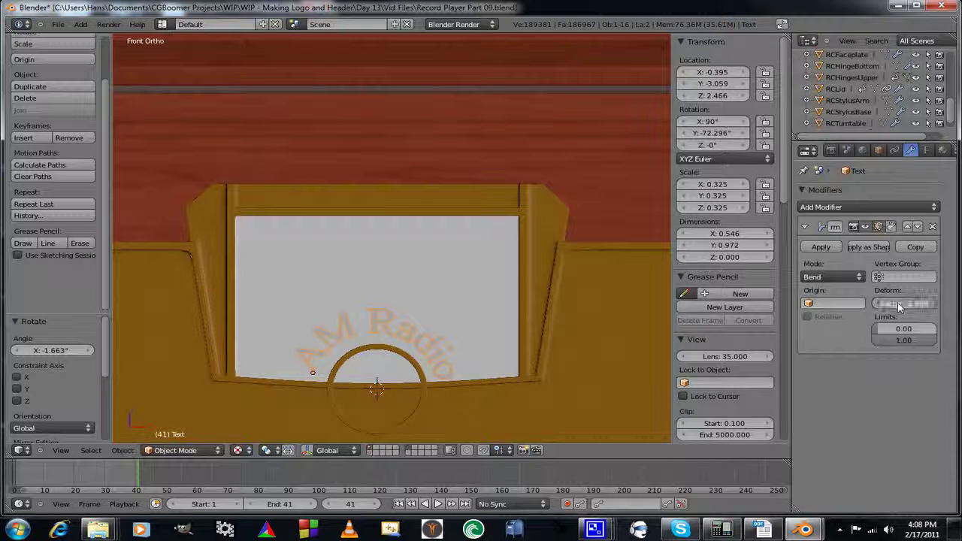
{"action": "left_click_drag", "start_coordinate": [902, 307], "coordinate": [908, 306]}
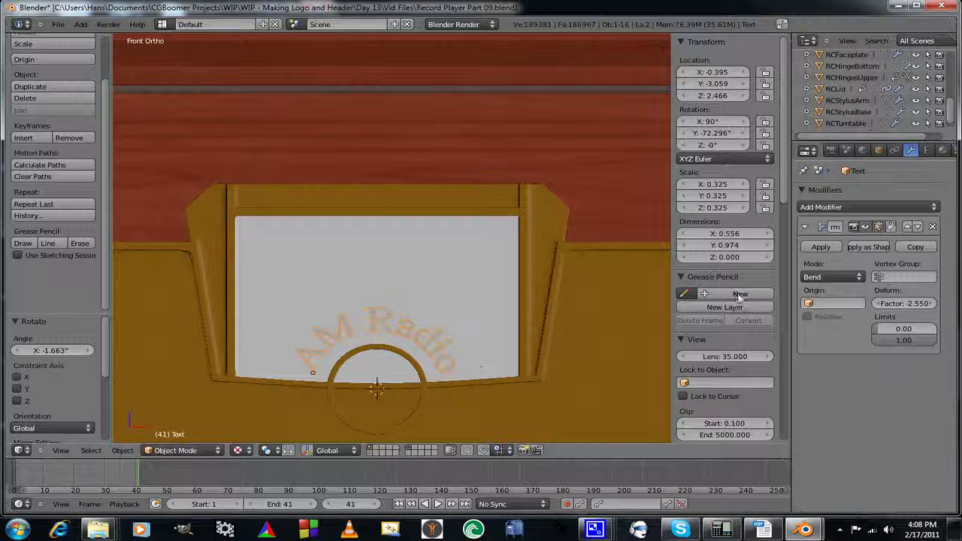
Give the AM Radio text an extrusion of 0.020 in its Font geometry settings.
{"action": "left_click", "coordinate": [929, 151]}
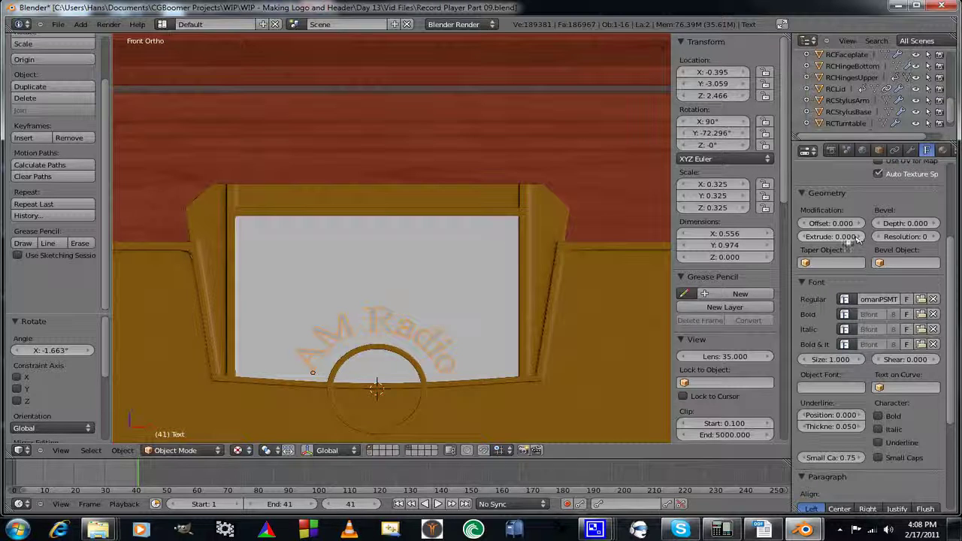
{"action": "left_click_drag", "start_coordinate": [845, 239], "coordinate": [840, 235]}
{"action": "type", "text": "0"}
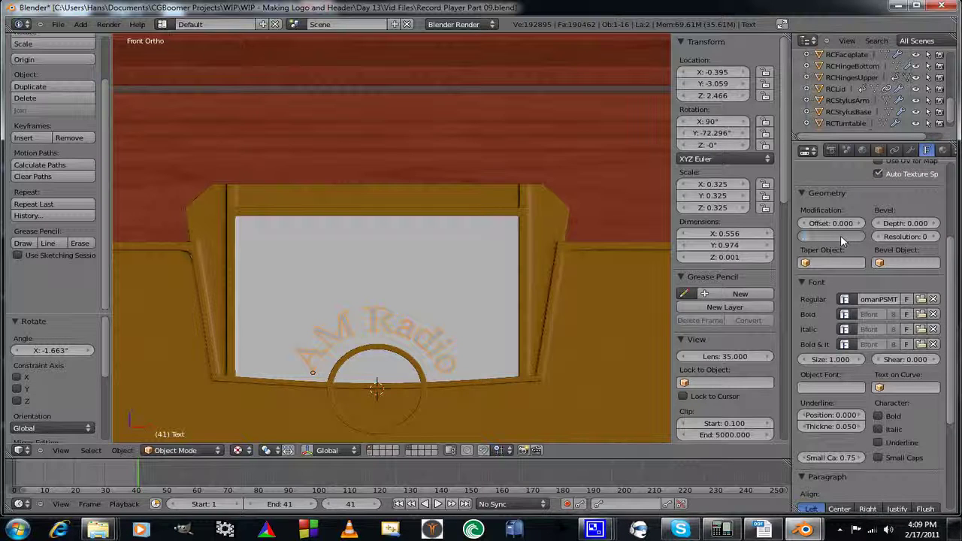
{"action": "type", "text": "20"}
{"action": "key", "text": "Return"}
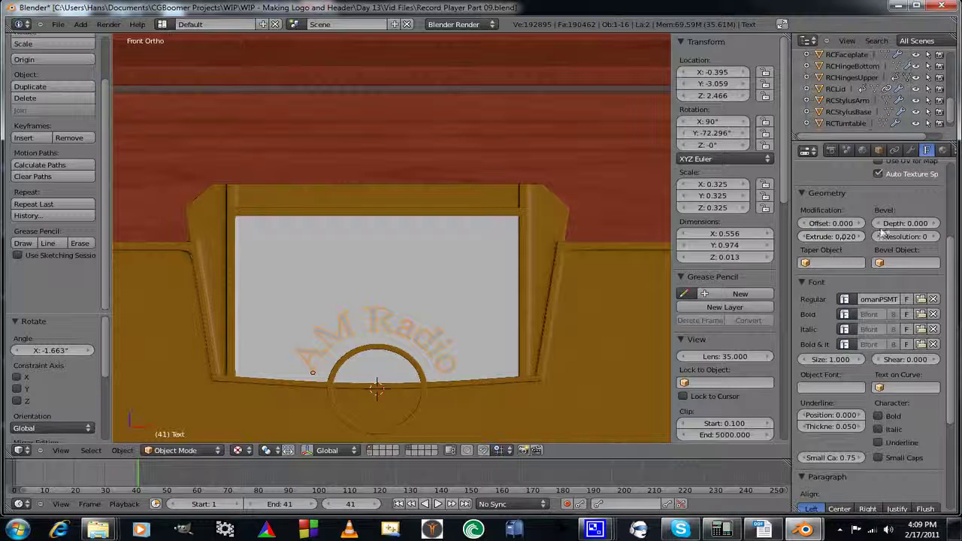
Set the text's bevel depth to 0.003 and bevel resolution to 3.
{"action": "left_click", "coordinate": [936, 224]}
{"action": "left_click", "coordinate": [936, 224]}
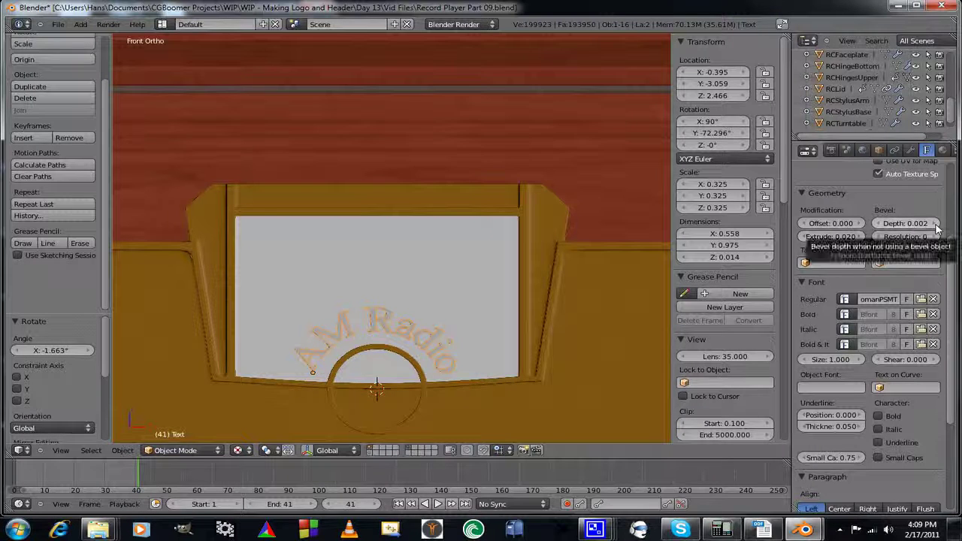
{"action": "left_click", "coordinate": [936, 225]}
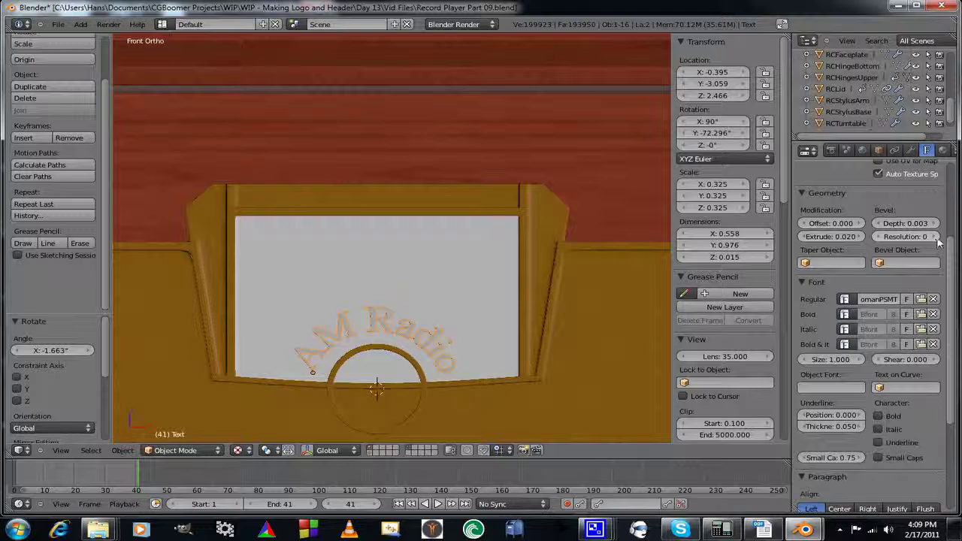
{"action": "left_click", "coordinate": [936, 236]}
{"action": "left_click", "coordinate": [936, 237]}
{"action": "left_click", "coordinate": [936, 237]}
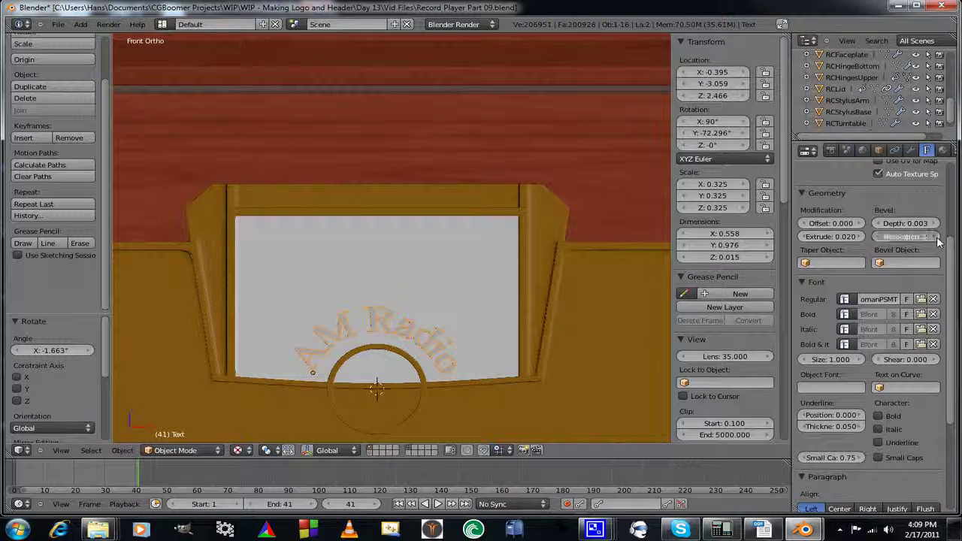
{"action": "middle_click_drag", "start_coordinate": [487, 404], "coordinate": [326, 306]}
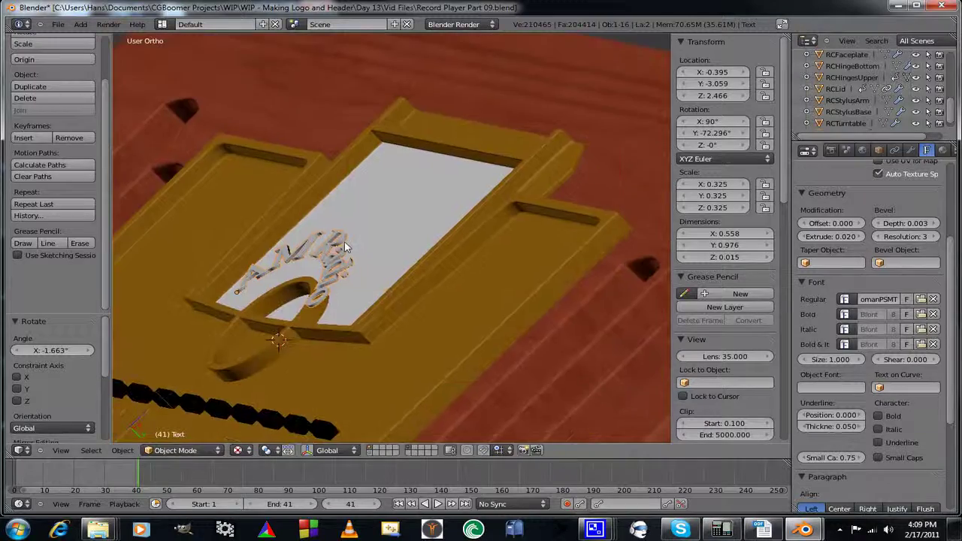
Move the AM Radio text 0.122 along Y to Y -2.937.
{"action": "scroll", "coordinate": [326, 305], "scroll_direction": "up", "scroll_amount": 10}
{"action": "middle_click_drag", "start_coordinate": [487, 152], "coordinate": [429, 230]}
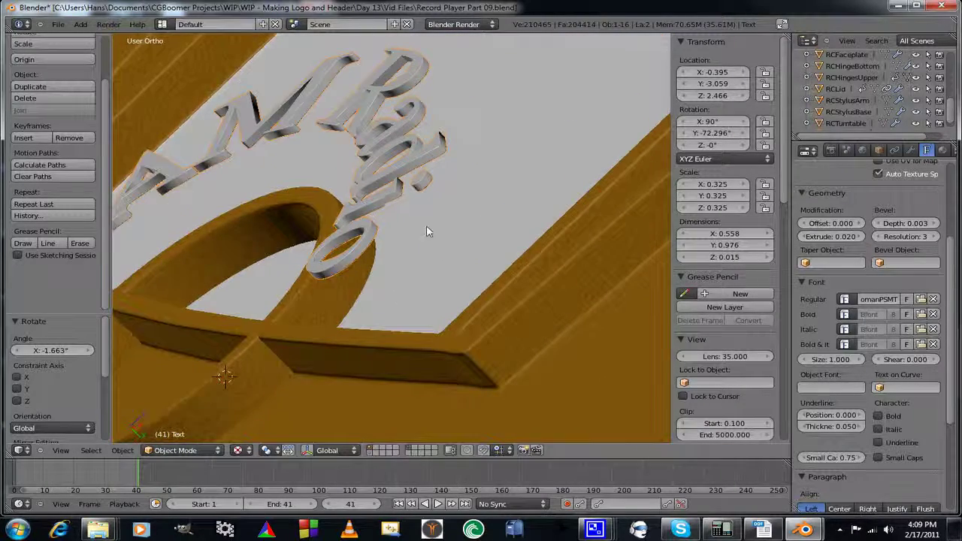
{"action": "key", "text": "g"}
{"action": "key", "text": "y"}
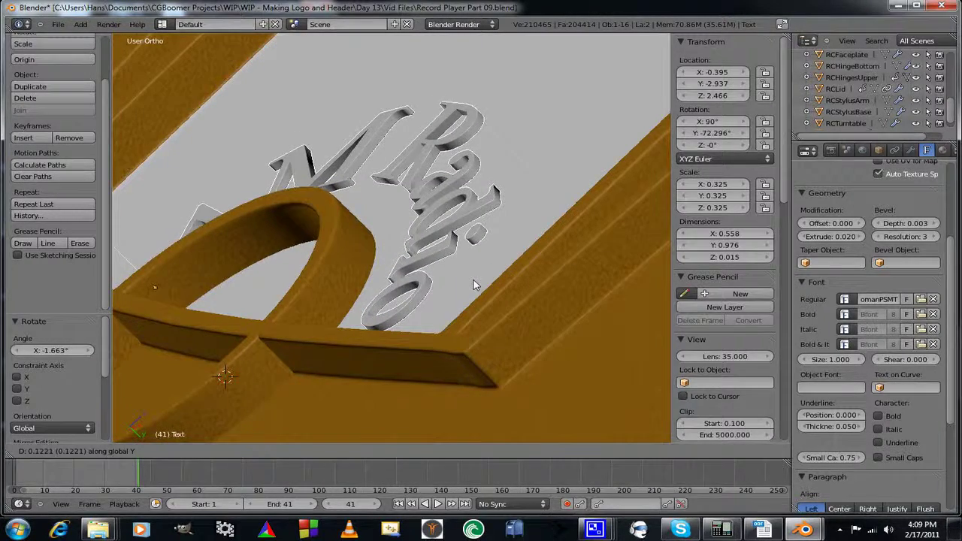
{"action": "left_click", "coordinate": [474, 281]}
Switch to the numpad-1 Front Ortho view and recentre the faceplate.
{"action": "middle_click_drag", "start_coordinate": [356, 276], "coordinate": [392, 338]}
{"action": "middle_click_drag", "start_coordinate": [381, 243], "coordinate": [344, 327]}
{"action": "scroll", "coordinate": [429, 303], "scroll_direction": "down", "scroll_amount": 4}
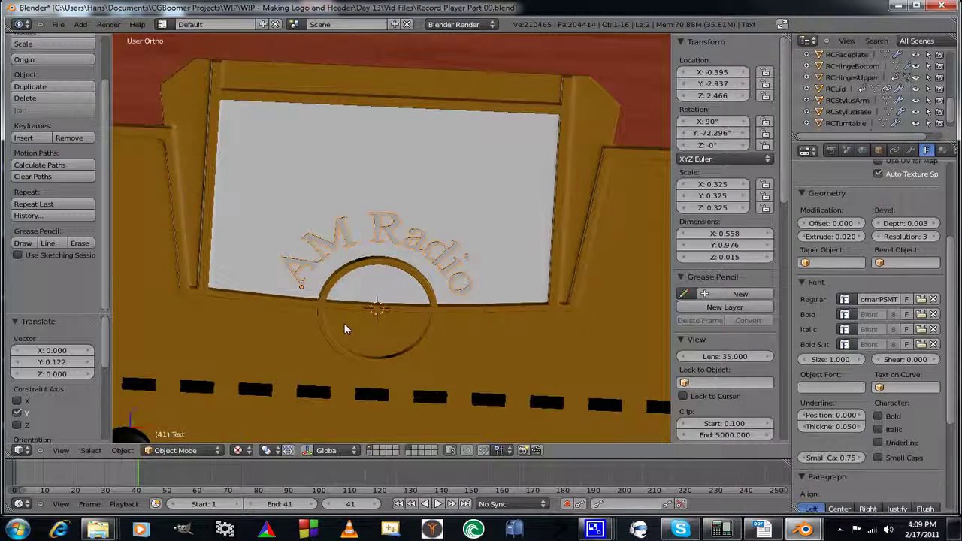
{"action": "key", "text": "KP_1"}
{"action": "middle_click_drag", "start_coordinate": [376, 216], "coordinate": [440, 300], "text": "shift"}
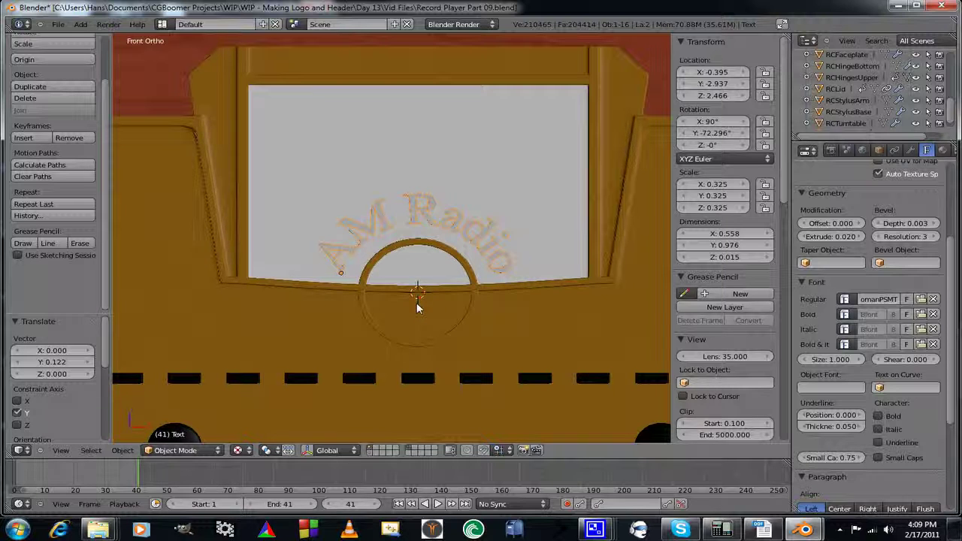
Add a new Text object and move it along Y to Y -3.094.
{"action": "key", "text": "shift+a"}
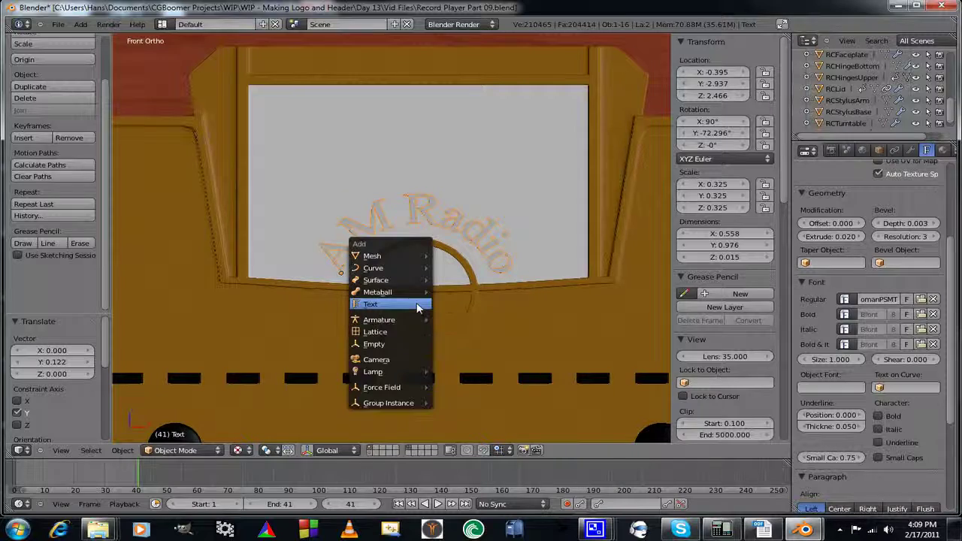
{"action": "left_click", "coordinate": [418, 305]}
{"action": "middle_click_drag", "start_coordinate": [505, 373], "coordinate": [373, 213]}
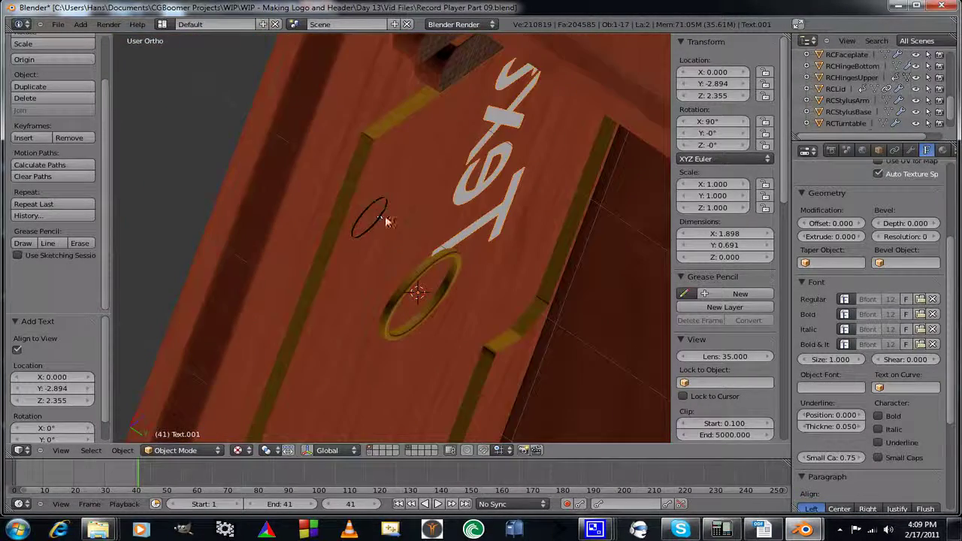
{"action": "middle_click_drag", "start_coordinate": [446, 268], "coordinate": [442, 329]}
{"action": "key", "text": "g"}
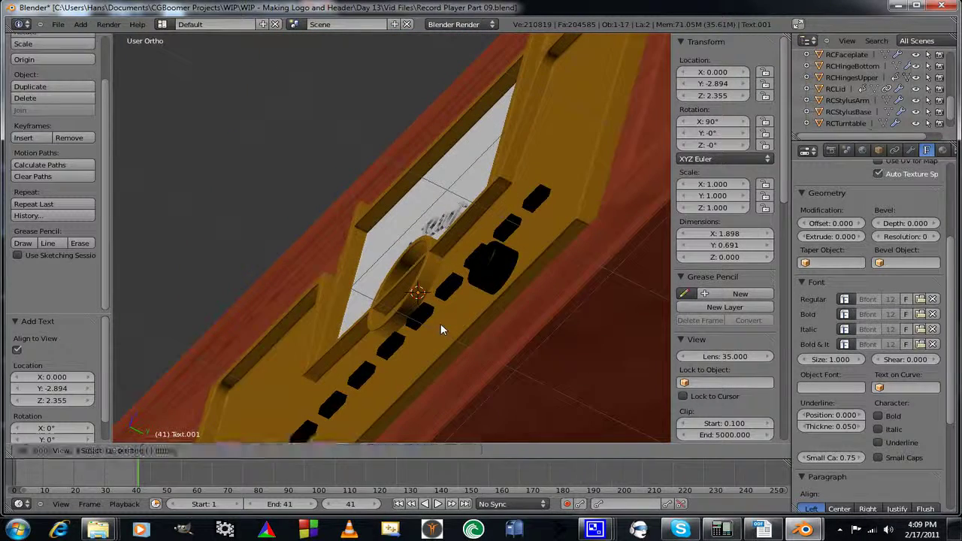
{"action": "key", "text": "y"}
{"action": "left_click", "coordinate": [410, 316]}
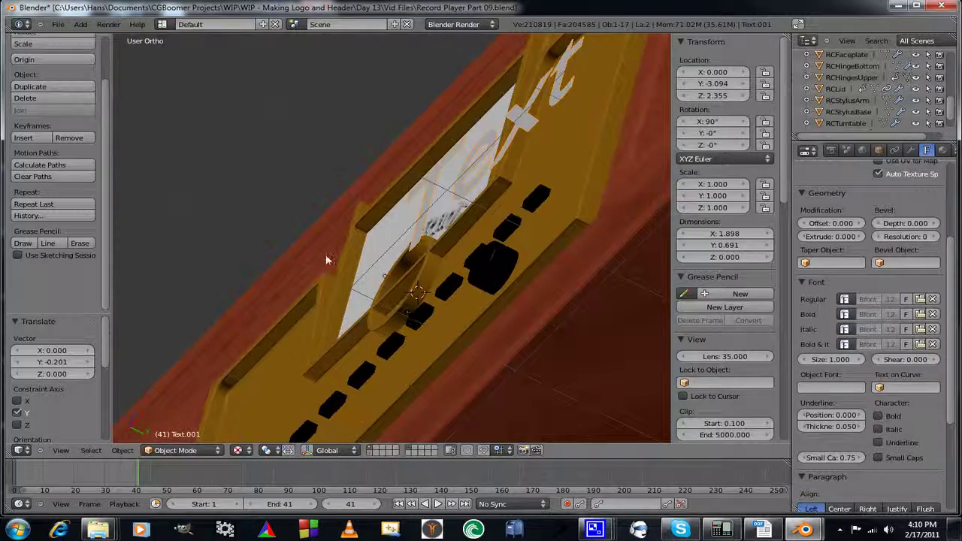
Load C:\Windows\Fonts\timesi.ttf as the new text's Regular font.
{"action": "scroll", "coordinate": [325, 254], "scroll_direction": "up", "scroll_amount": 3}
{"action": "middle_click_drag", "start_coordinate": [329, 263], "coordinate": [629, 278]}
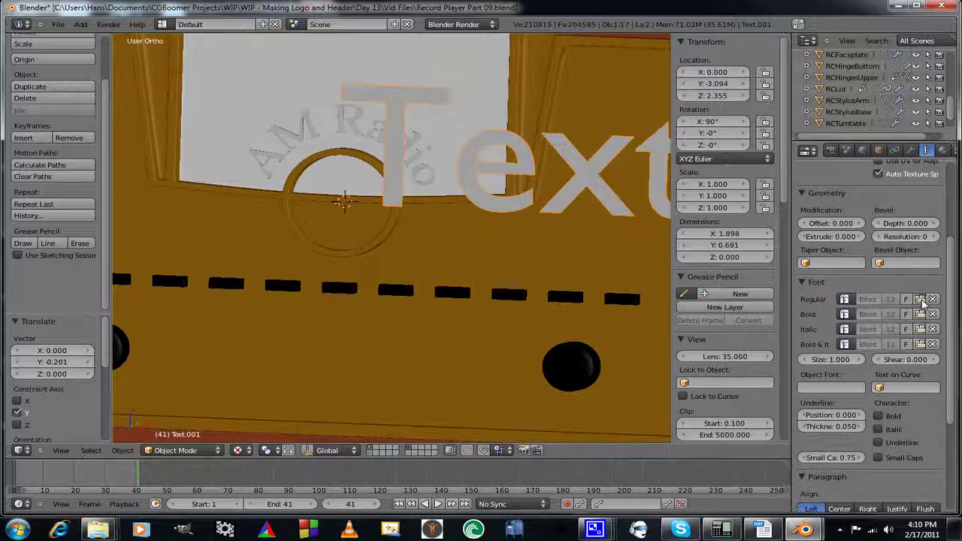
{"action": "left_click", "coordinate": [922, 299]}
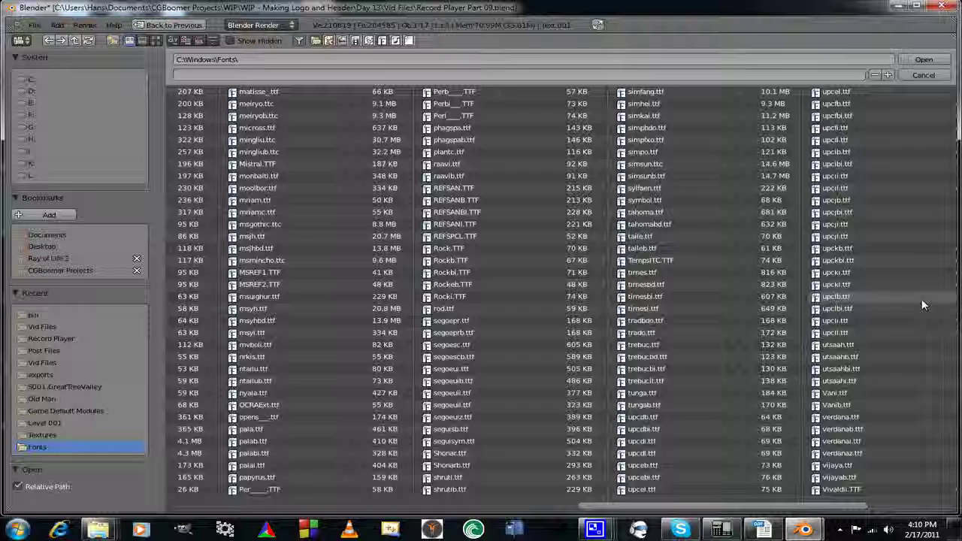
{"action": "left_click", "coordinate": [654, 310]}
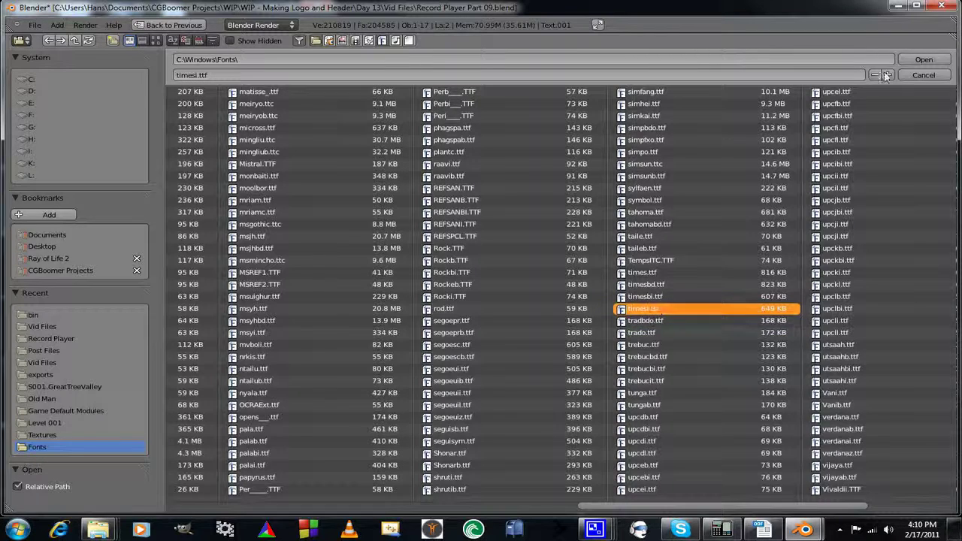
{"action": "left_click", "coordinate": [925, 62]}
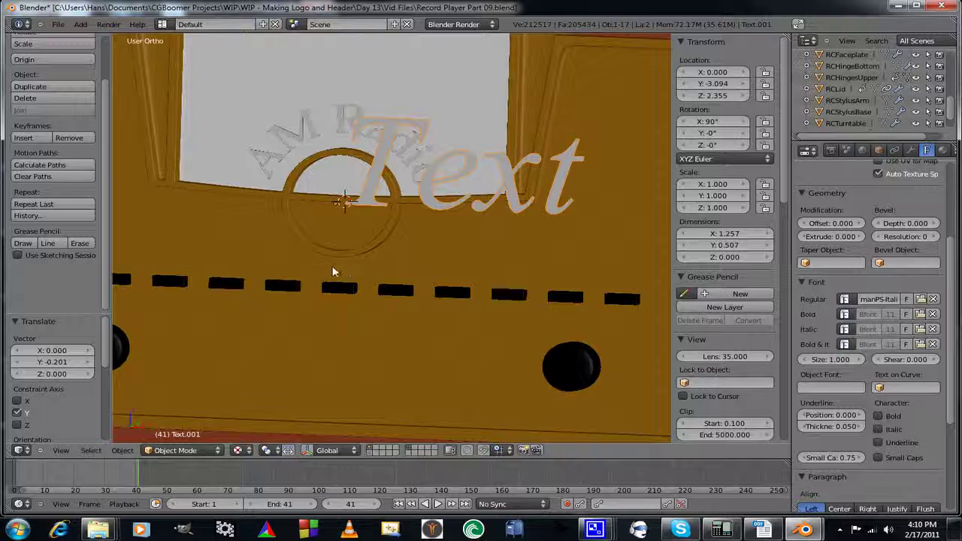
In front view, select the new Text object and scale it to 0.377.
{"action": "middle_click_drag", "start_coordinate": [329, 274], "coordinate": [323, 321], "text": "shift"}
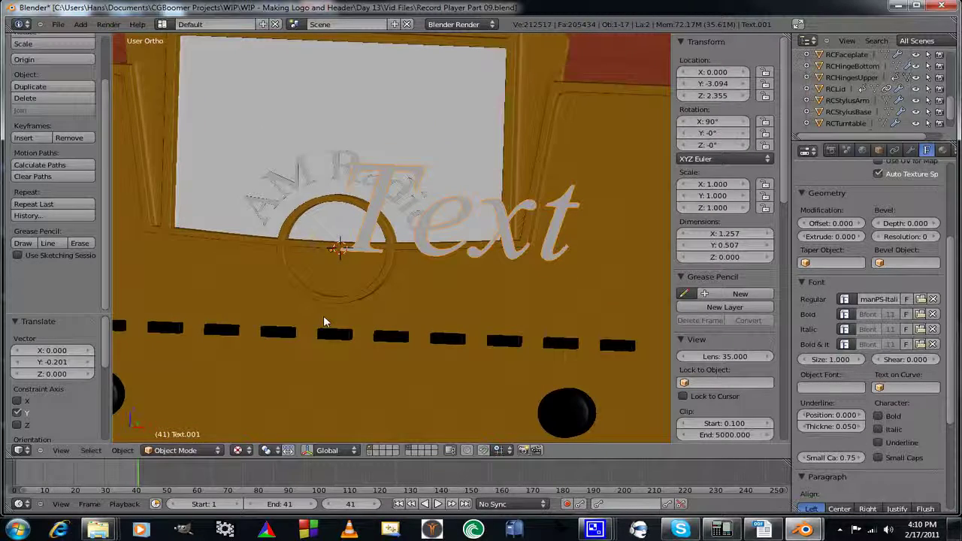
{"action": "key", "text": "KP_1"}
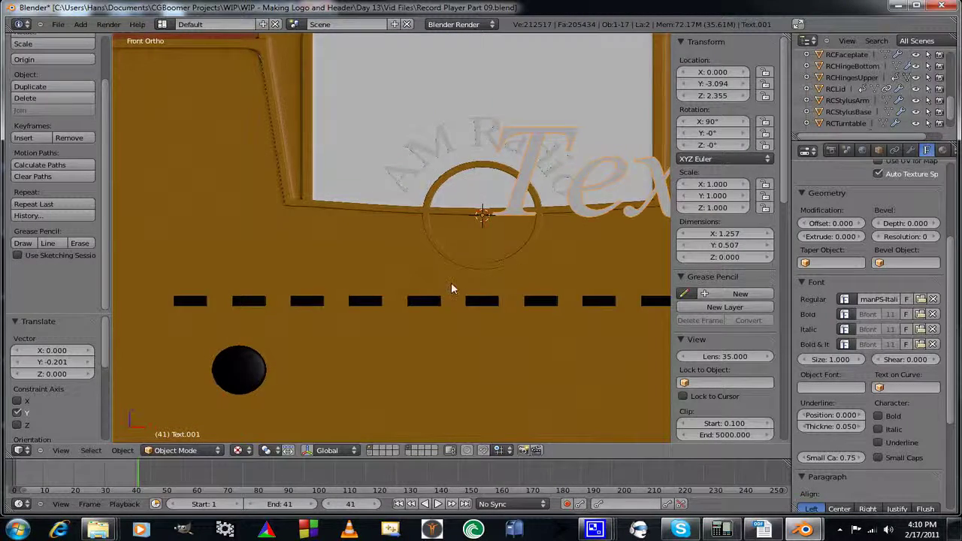
{"action": "middle_click_drag", "start_coordinate": [451, 288], "coordinate": [314, 308], "text": "shift"}
{"action": "key", "text": "a"}
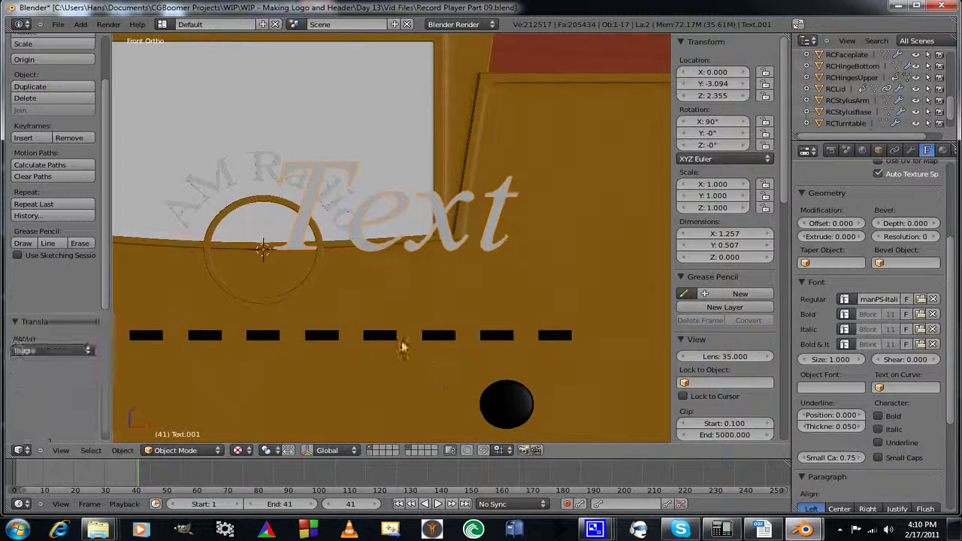
{"action": "right_click", "coordinate": [449, 243]}
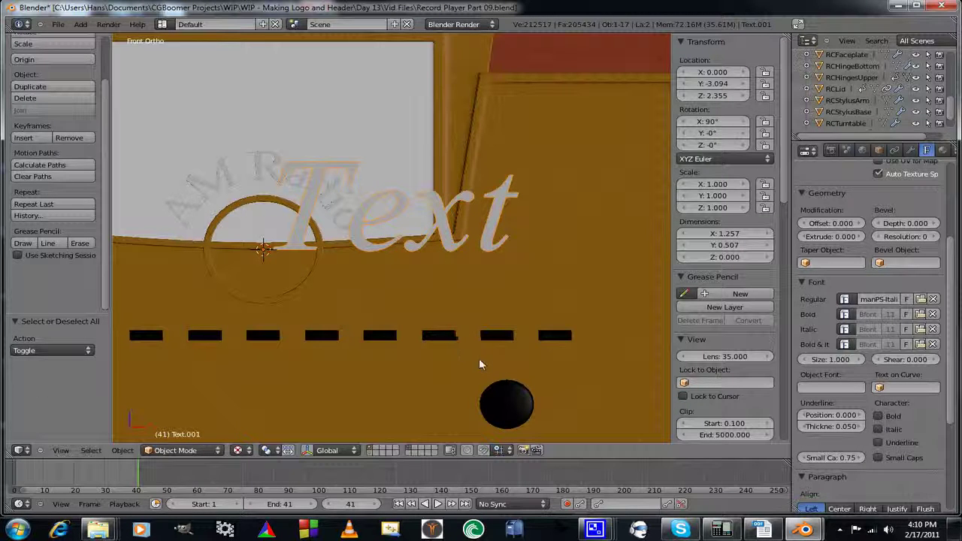
{"action": "key", "text": "s"}
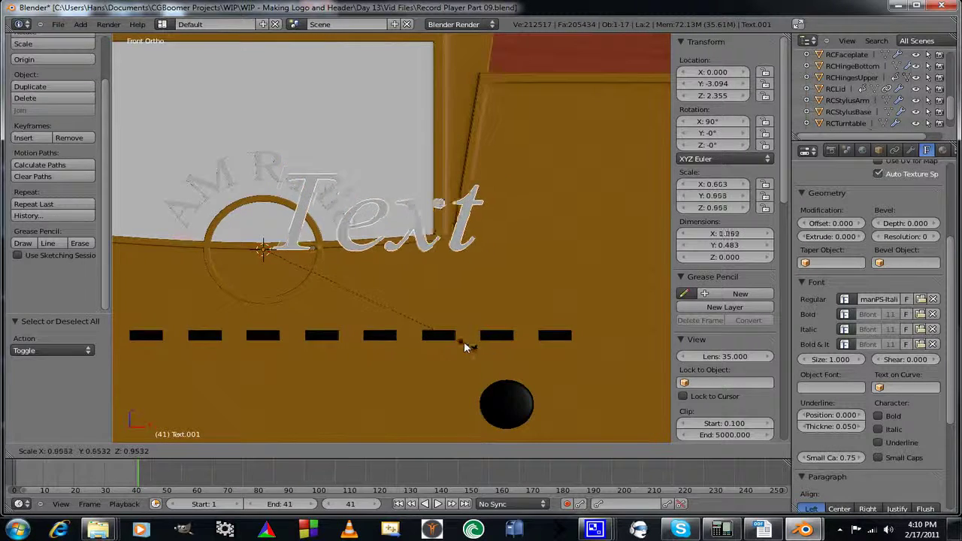
{"action": "left_click", "coordinate": [342, 294]}
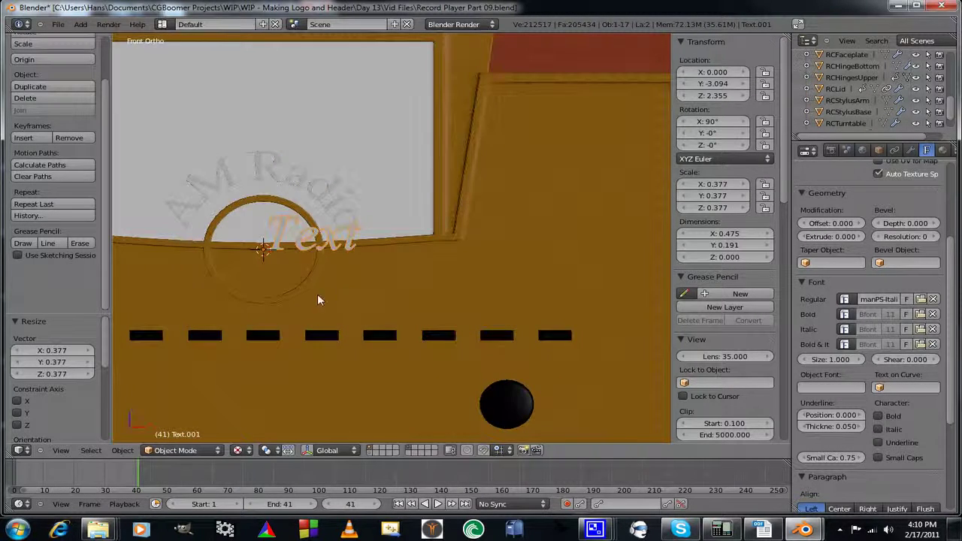
Move the text to the window's upper-left at X -0.710, Z 3.315.
{"action": "middle_click_drag", "start_coordinate": [317, 297], "coordinate": [406, 303], "text": "shift"}
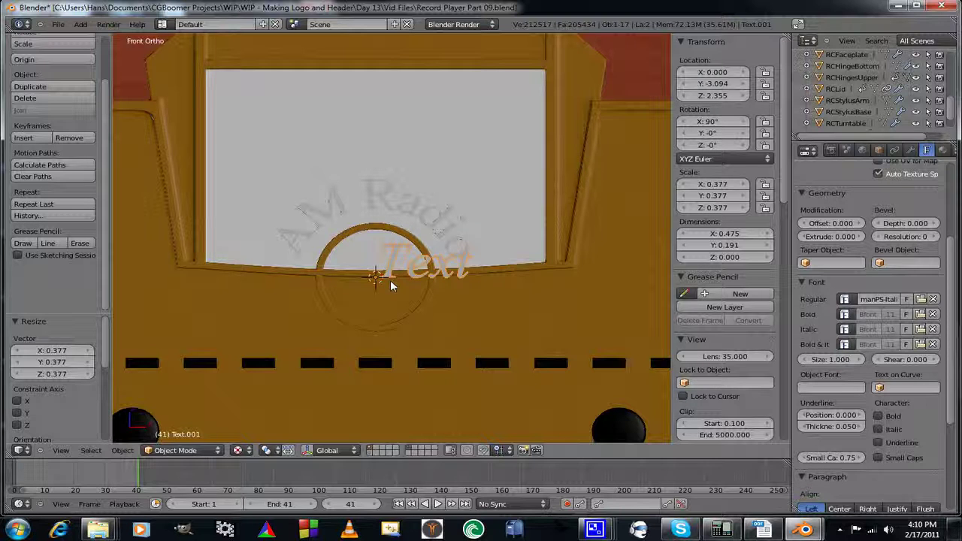
{"action": "key", "text": "g"}
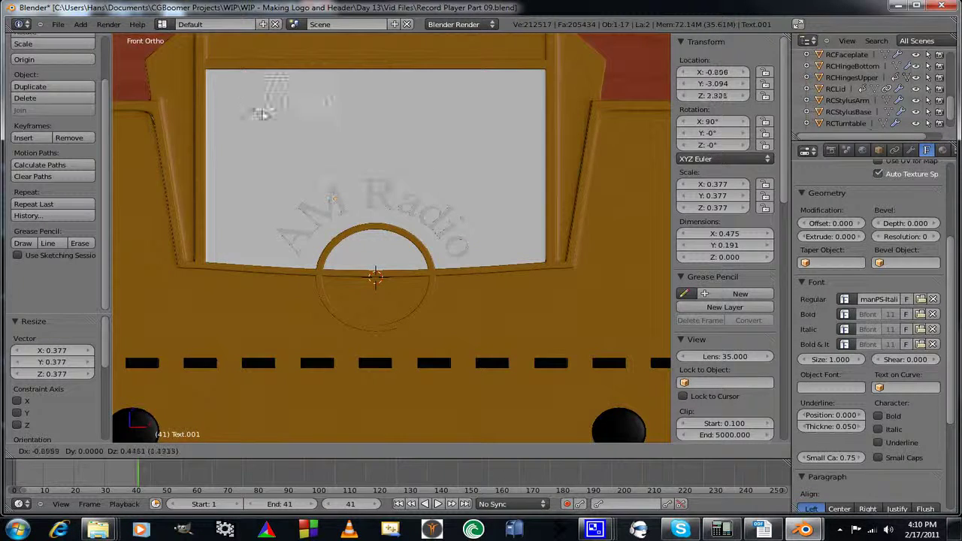
{"action": "left_click", "coordinate": [253, 116]}
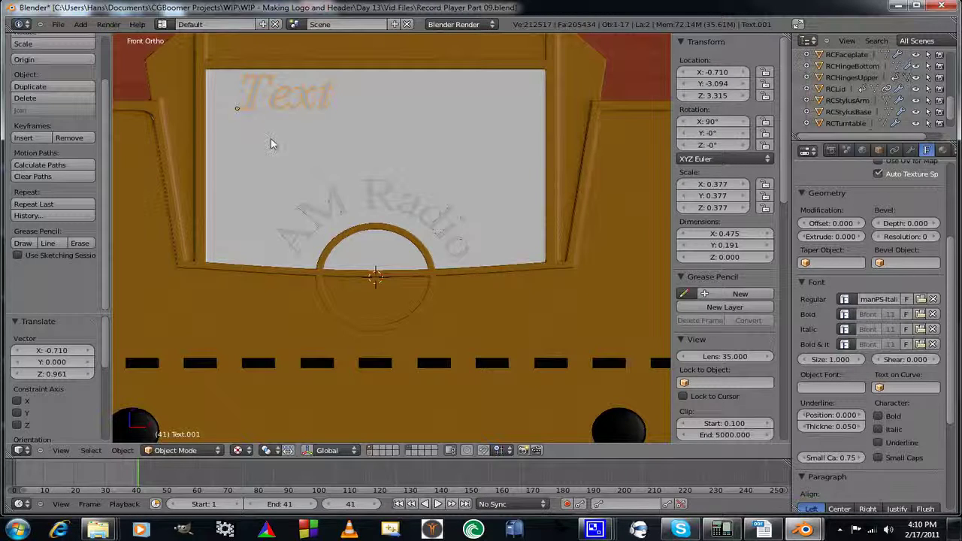
Replace the placeholder word with the title 'Blender Player'.
{"action": "key", "text": "Tab"}
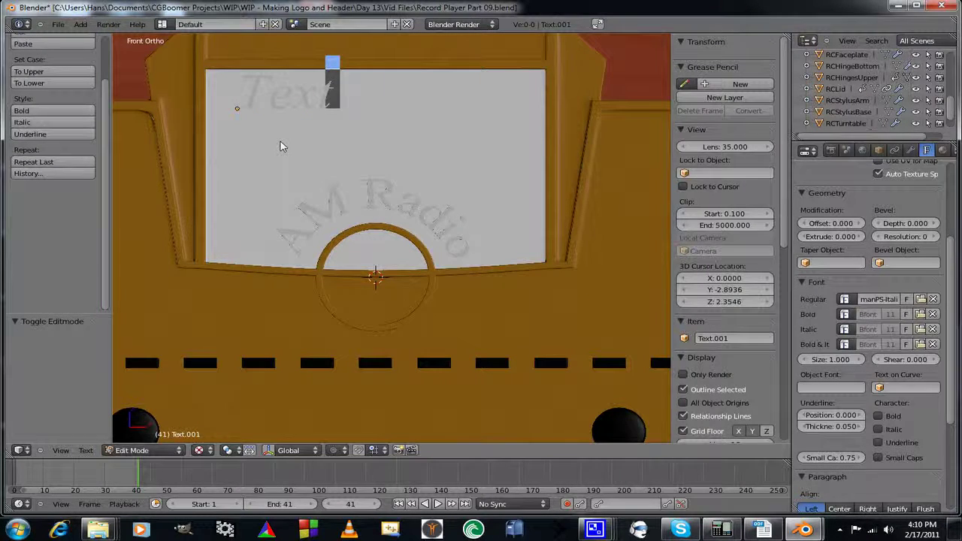
{"action": "key", "text": "BackSpace"}
{"action": "key", "text": "BackSpace"}
{"action": "key", "text": "BackSpace"}
{"action": "key", "text": "BackSpace"}
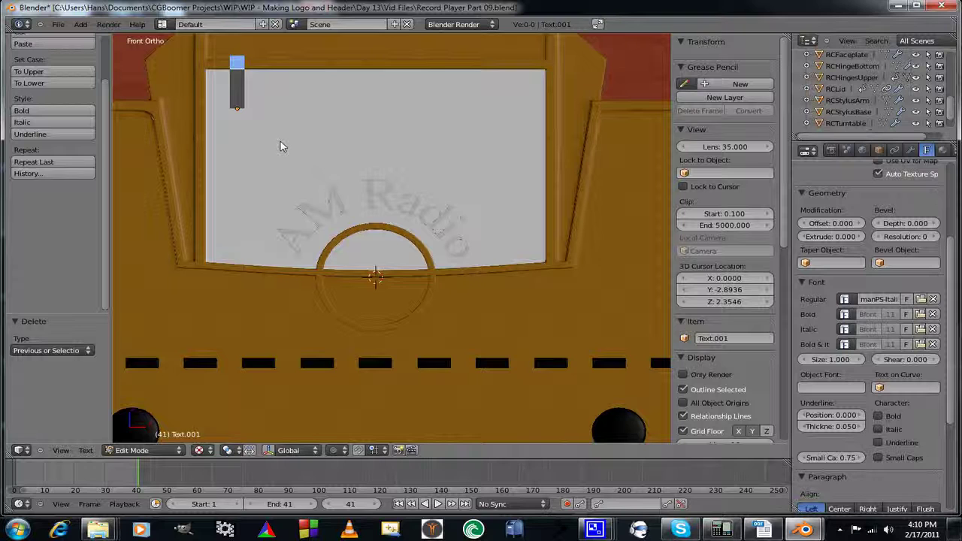
{"action": "type", "text": "Bla"}
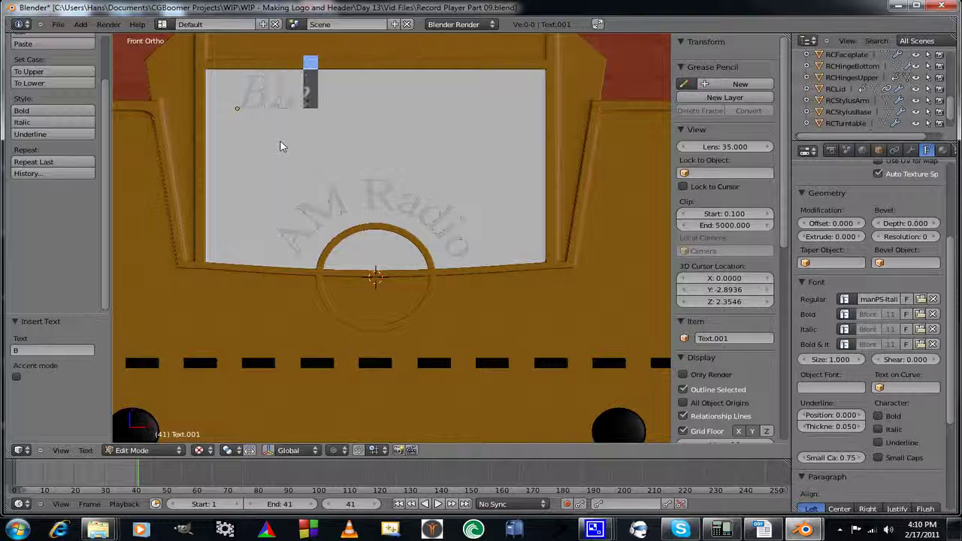
{"action": "type", "text": "nder"}
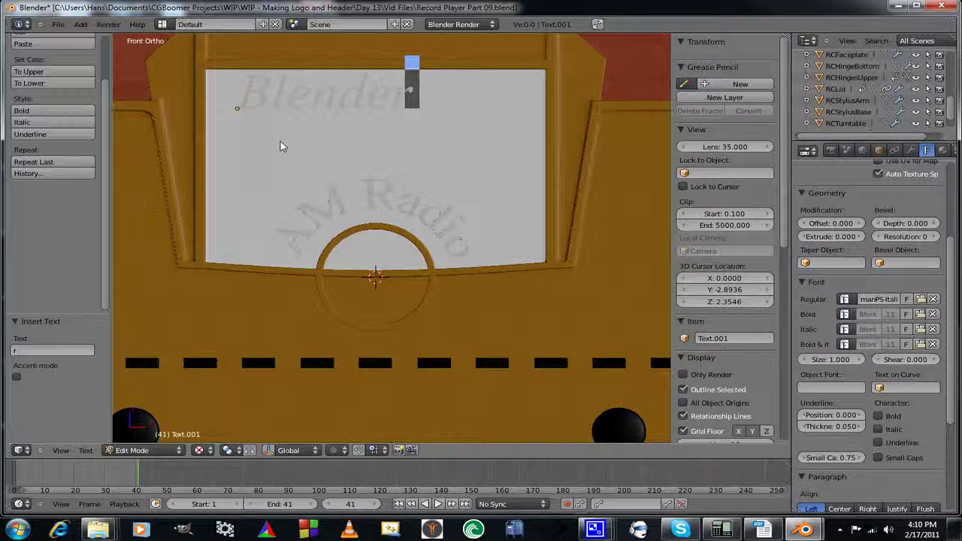
{"action": "type", "text": " Pla"}
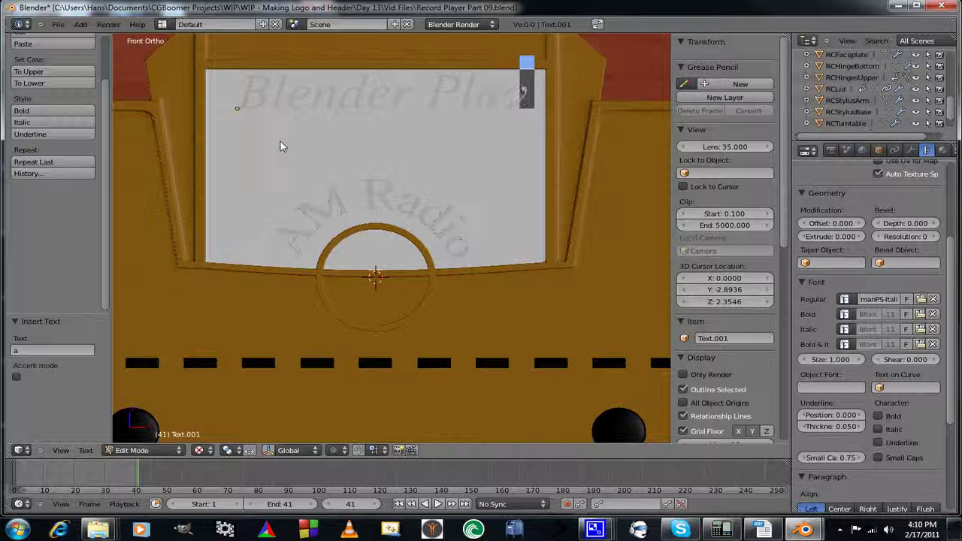
{"action": "type", "text": "yer"}
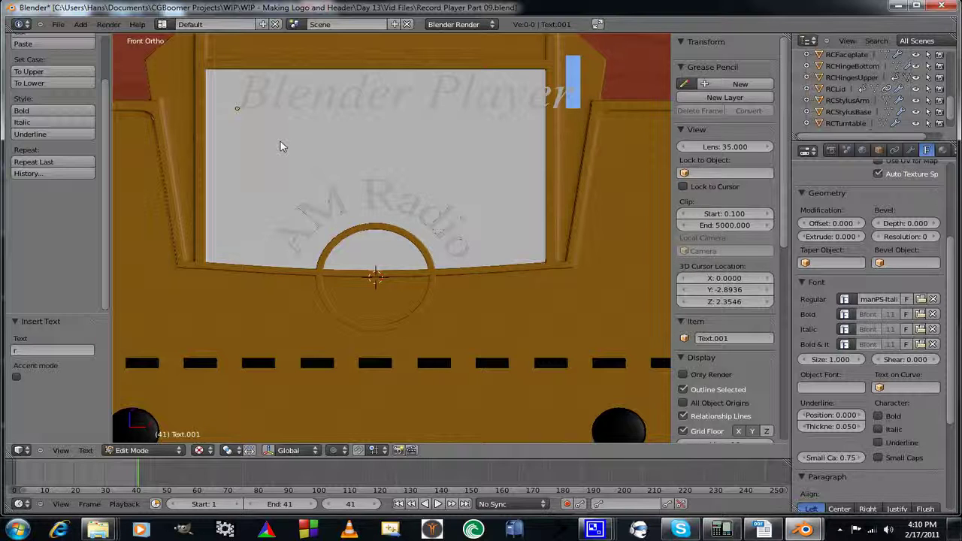
{"action": "key", "text": "Tab"}
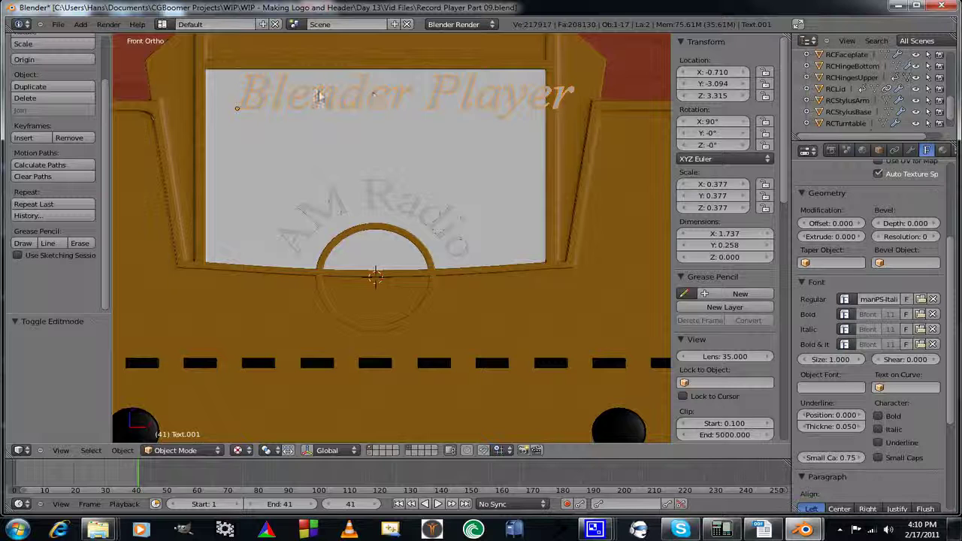
Shrink the title to scale 0.348 and recentre it at X -0.786, Z 3.312.
{"action": "key", "text": "g"}
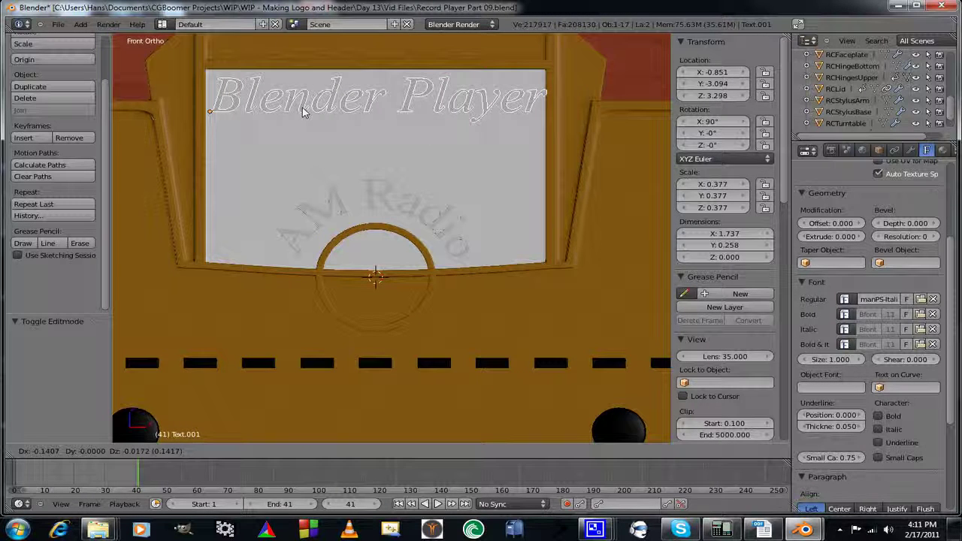
{"action": "key", "text": "x"}
{"action": "left_click", "coordinate": [301, 105]}
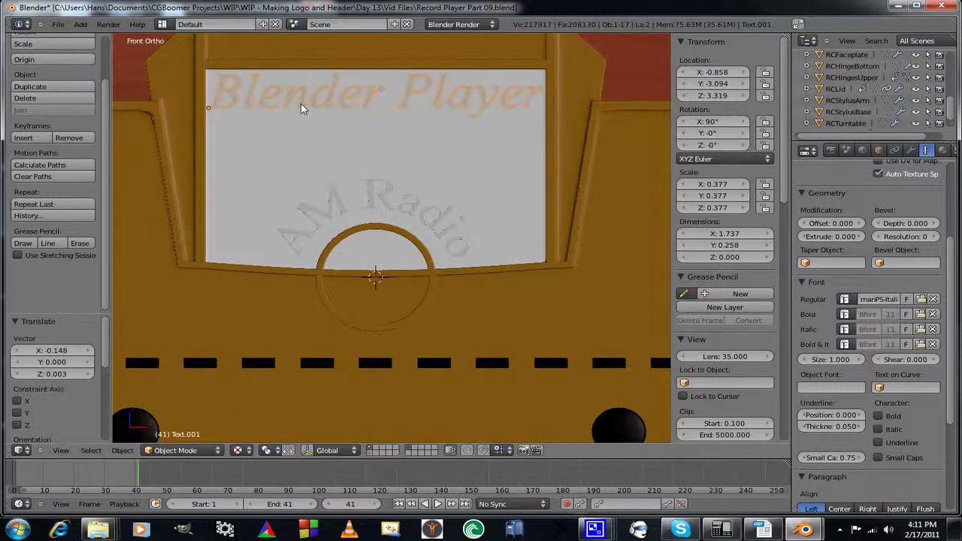
{"action": "key", "text": "s"}
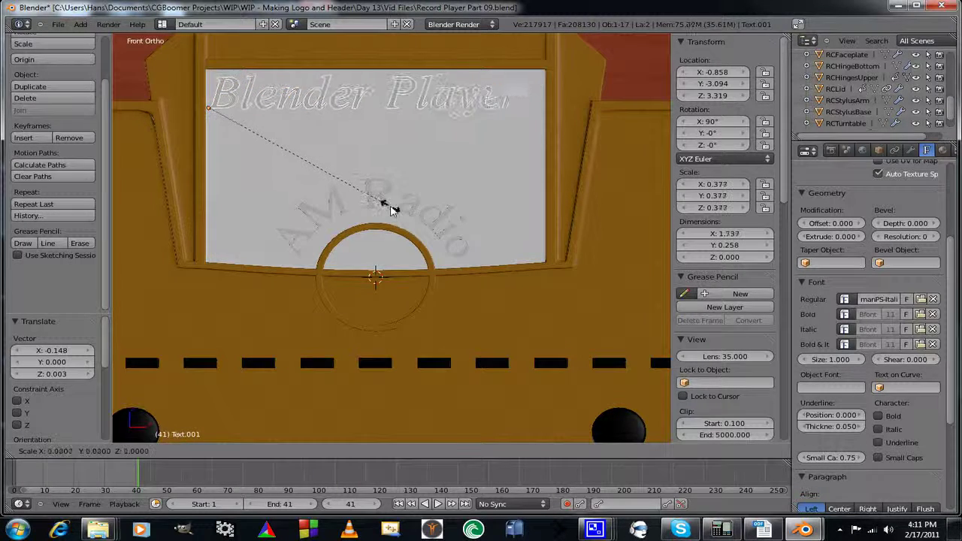
{"action": "left_click", "coordinate": [390, 208]}
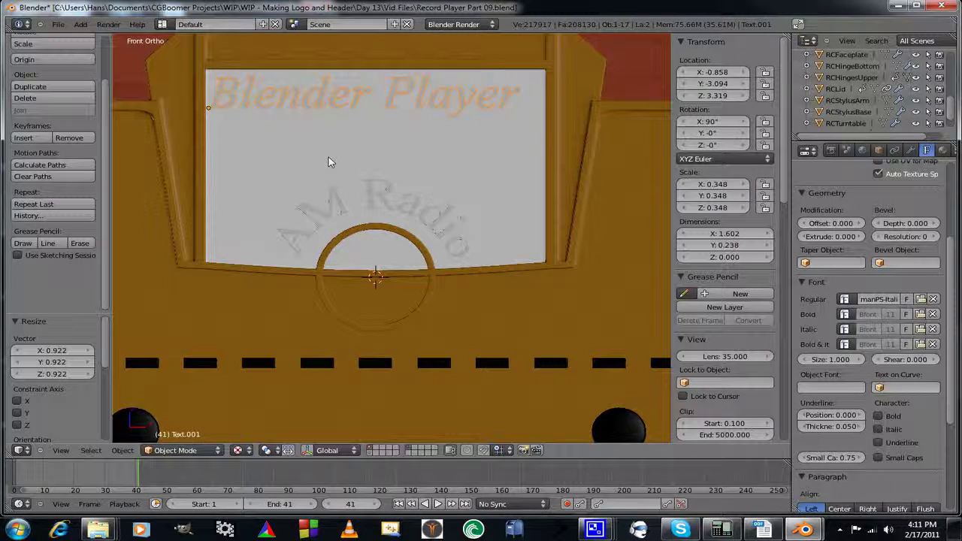
{"action": "key", "text": "g"}
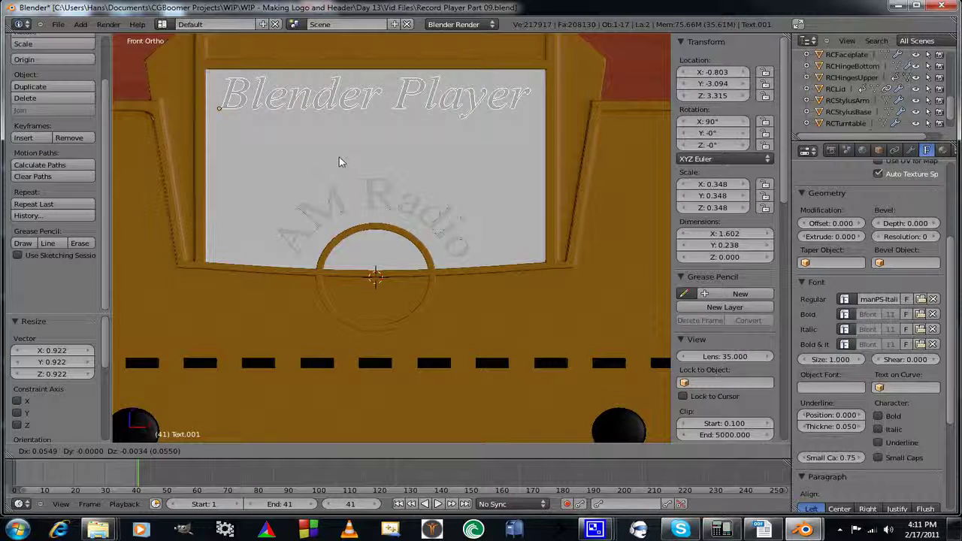
{"action": "left_click", "coordinate": [342, 163]}
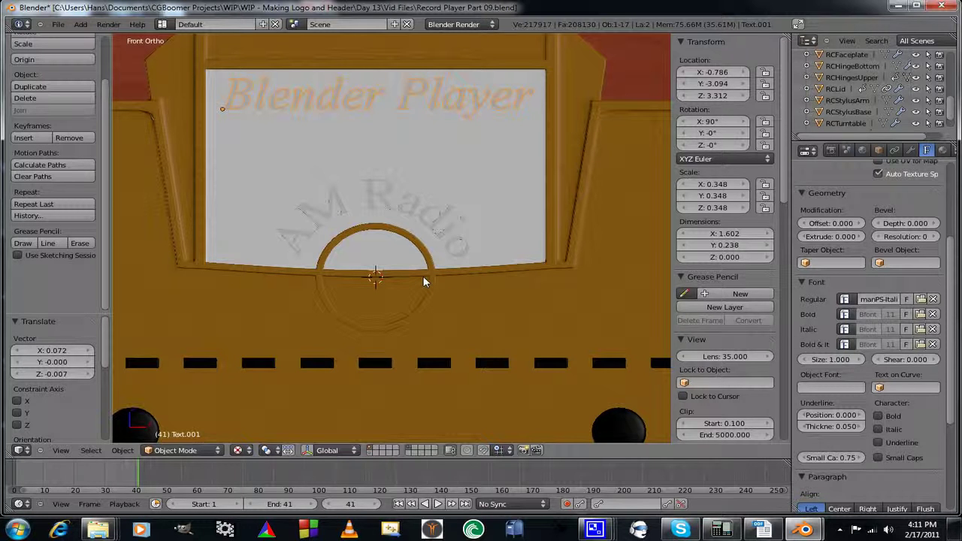
{"action": "key", "text": "shift+a"}
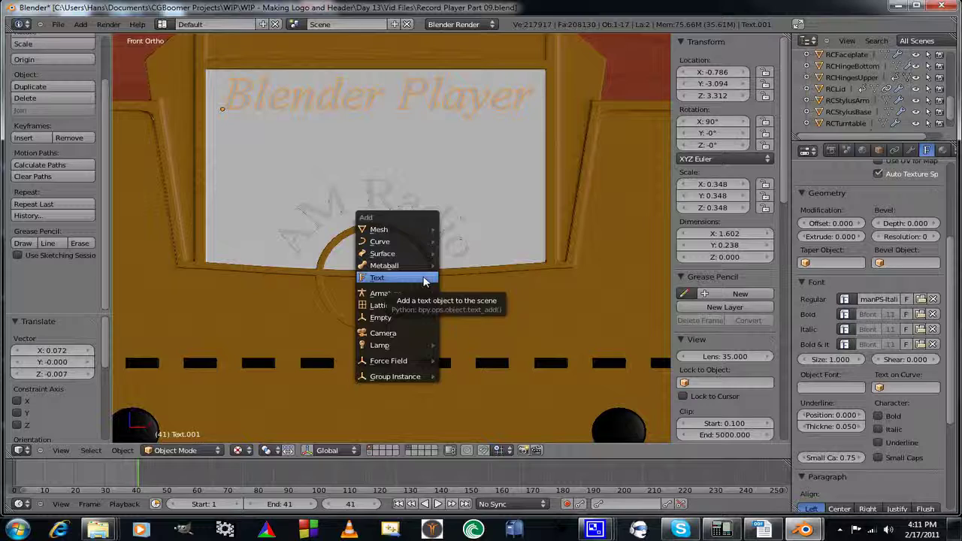
Add a Mesh Circle at the dial centre with Vertices set to 16.
{"action": "mouse_move", "coordinate": [421, 229]}
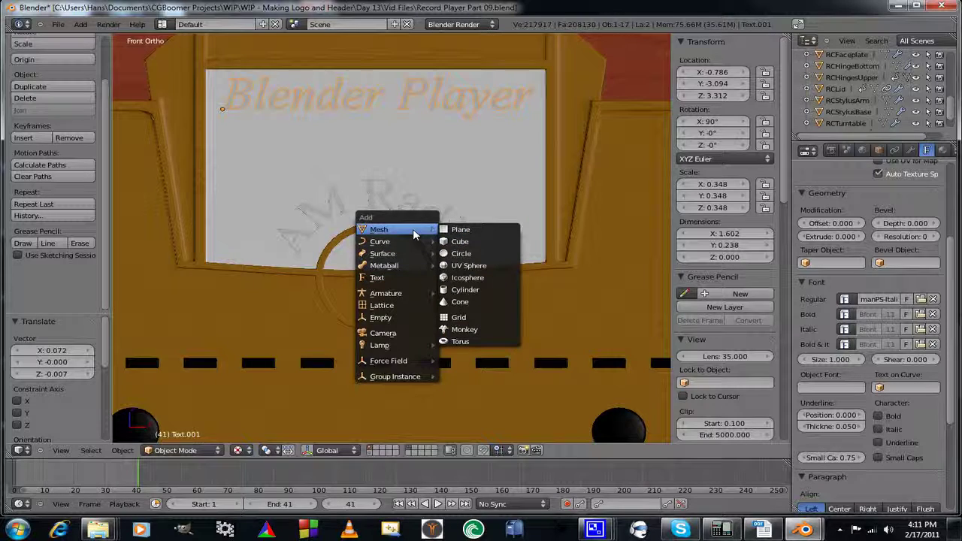
{"action": "left_click", "coordinate": [460, 256]}
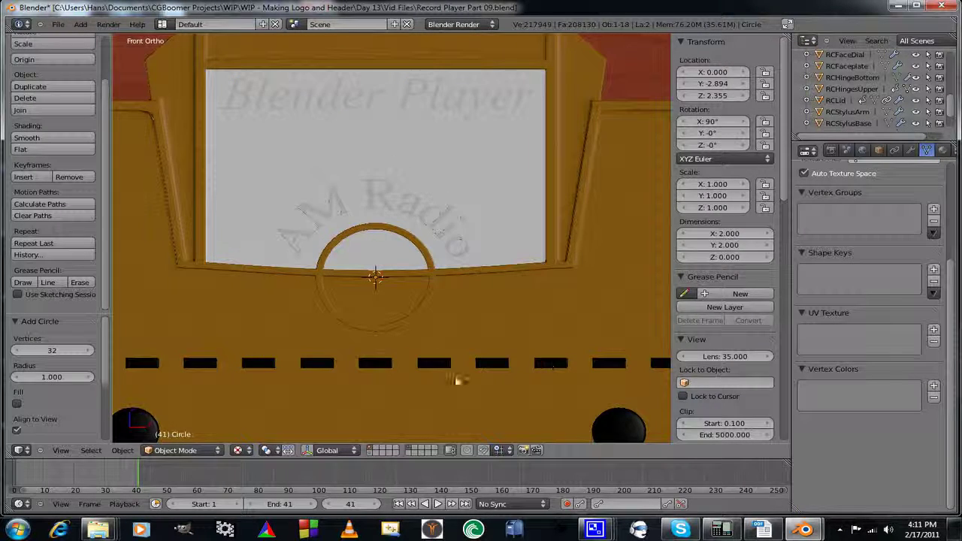
{"action": "left_click", "coordinate": [52, 355]}
{"action": "type", "text": "1"}
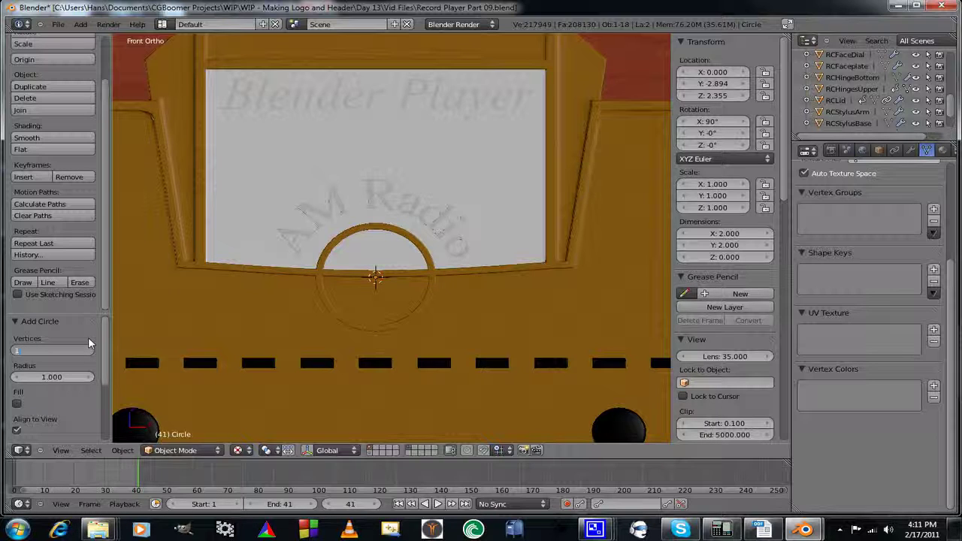
{"action": "type", "text": "6"}
{"action": "key", "text": "Return"}
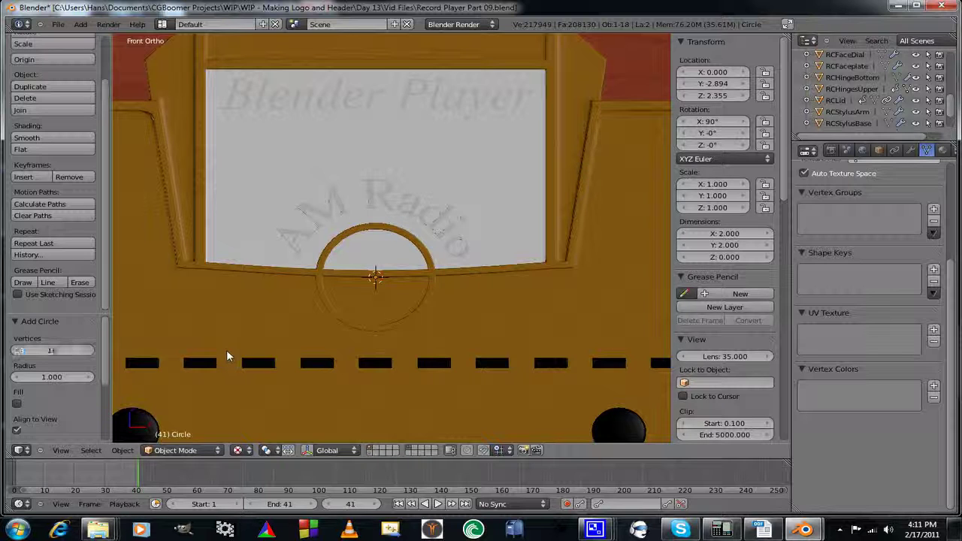
{"action": "left_click", "coordinate": [58, 24]}
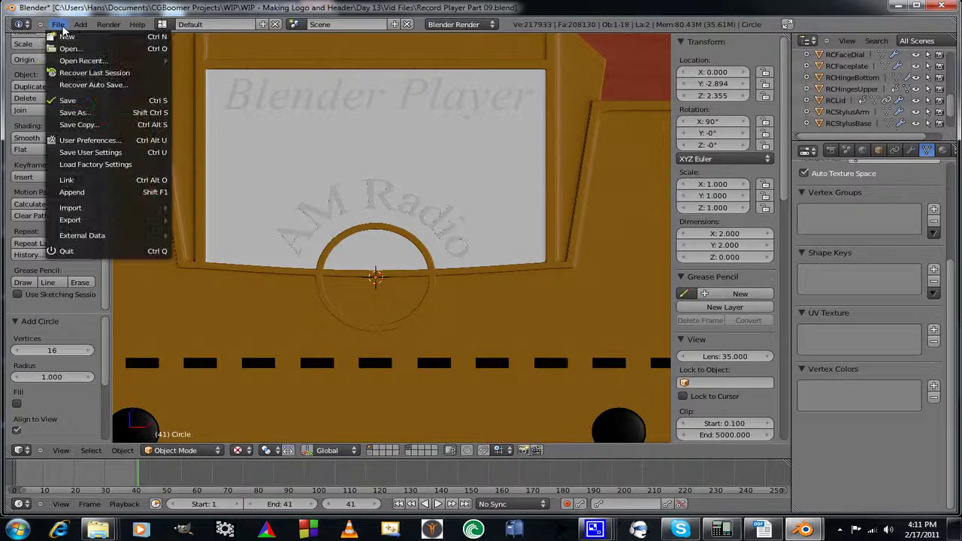
Save the file and move the circle forward along Y to Y -3.003.
{"action": "left_click", "coordinate": [67, 104]}
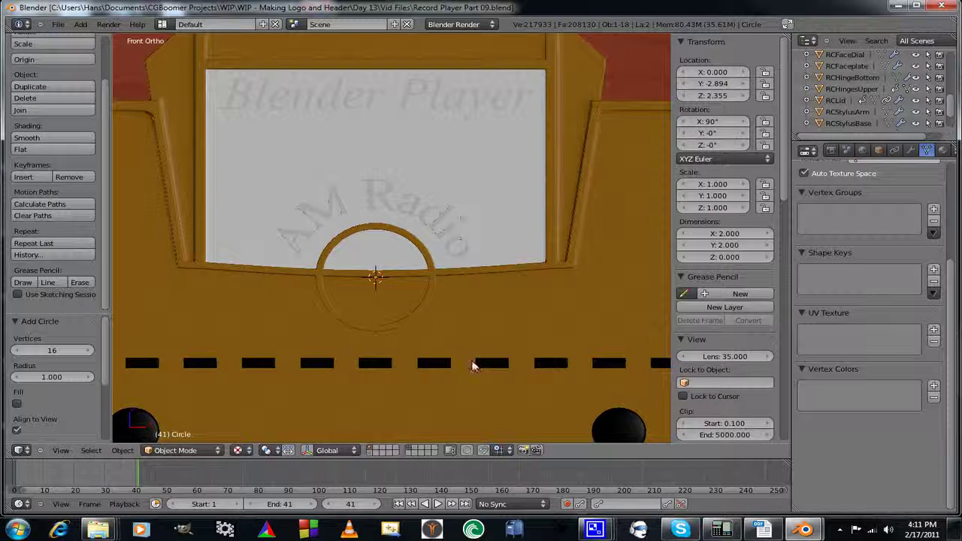
{"action": "middle_click_drag", "start_coordinate": [472, 365], "coordinate": [359, 204]}
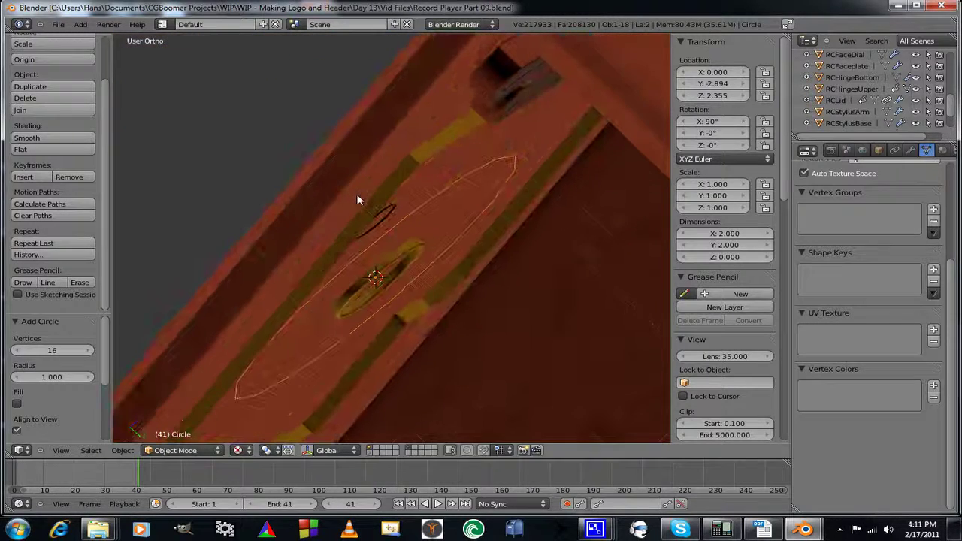
{"action": "middle_click_drag", "start_coordinate": [333, 348], "coordinate": [365, 396]}
{"action": "key", "text": "g"}
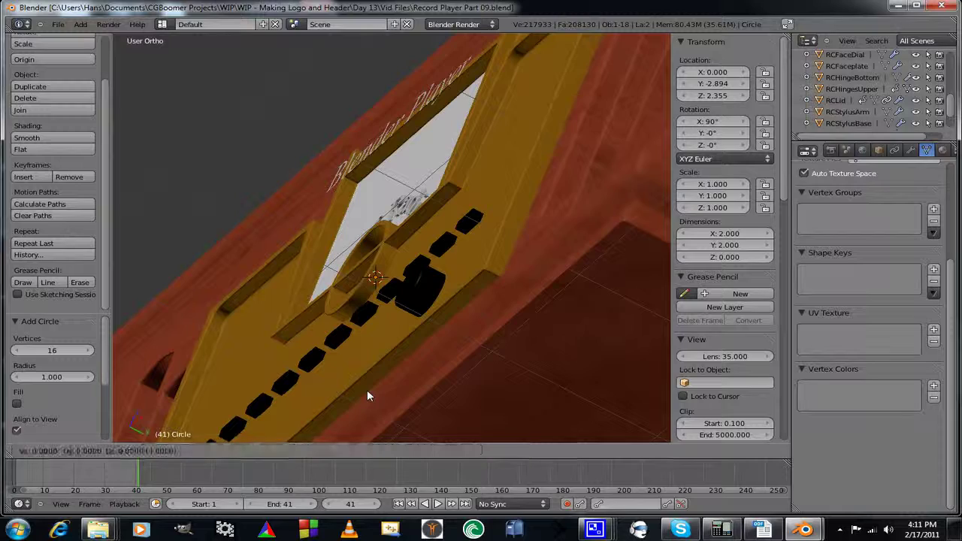
{"action": "key", "text": "y"}
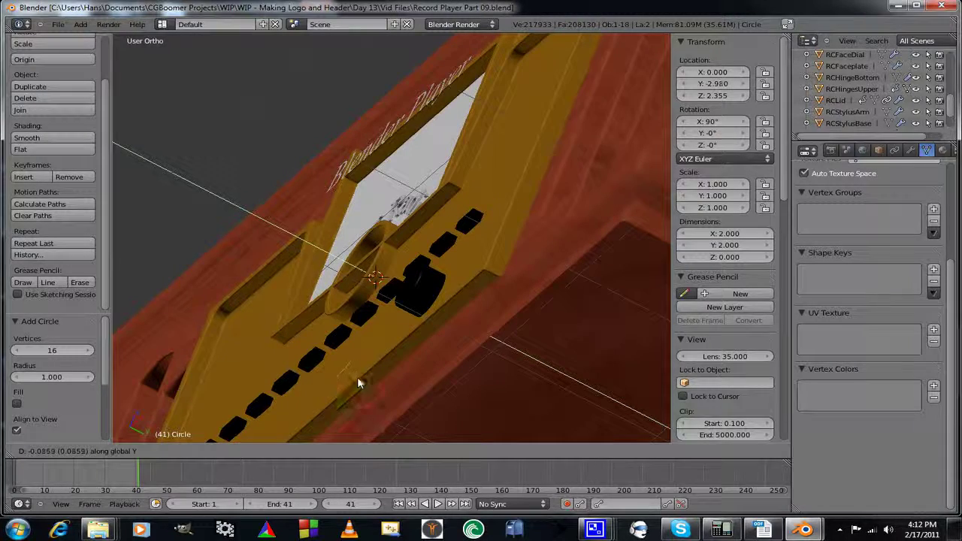
{"action": "left_click", "coordinate": [352, 373]}
Scale the circle to 0.739 around the dial and enter Edit Mode.
{"action": "middle_click_drag", "start_coordinate": [353, 374], "coordinate": [321, 389]}
{"action": "key", "text": "KP_1"}
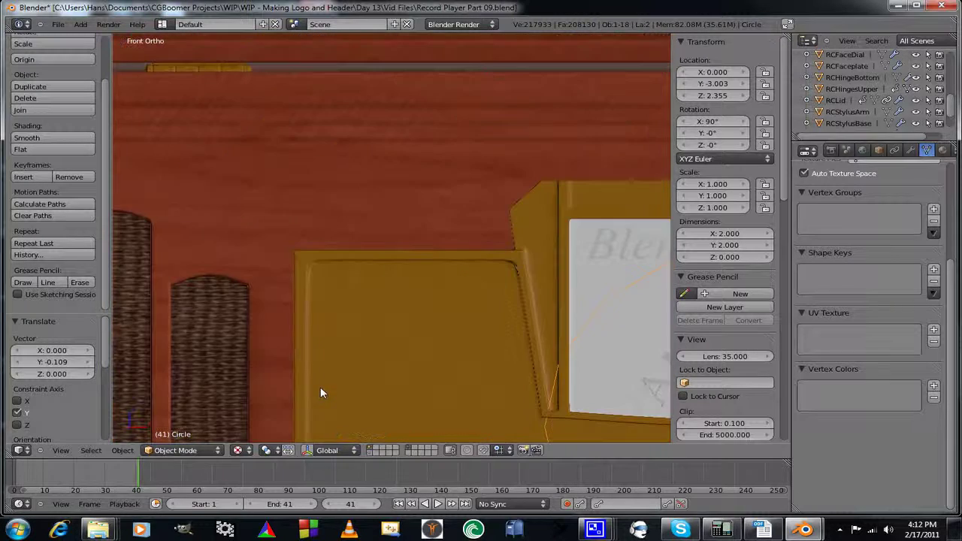
{"action": "key", "text": "KP_Decimal"}
{"action": "scroll", "coordinate": [240, 276], "scroll_direction": "down", "scroll_amount": 3}
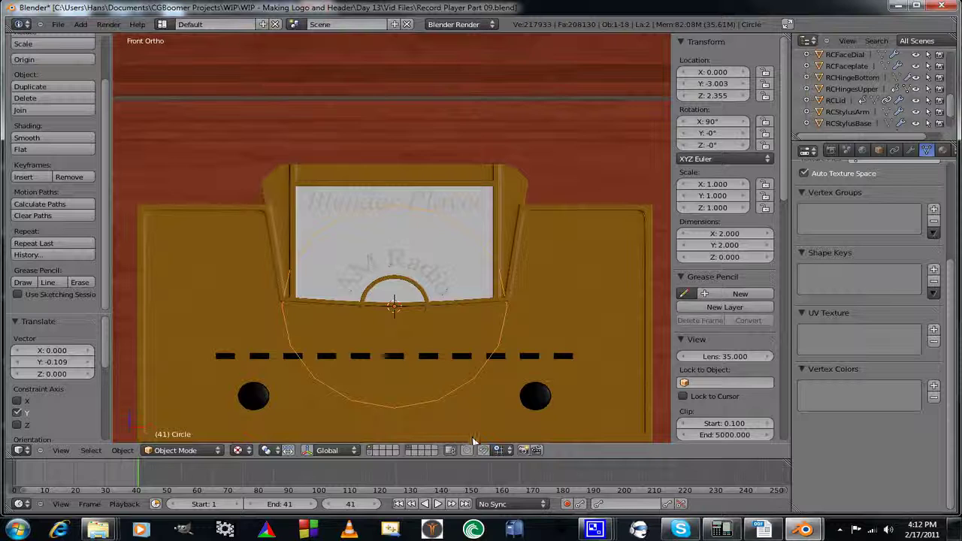
{"action": "key", "text": "s"}
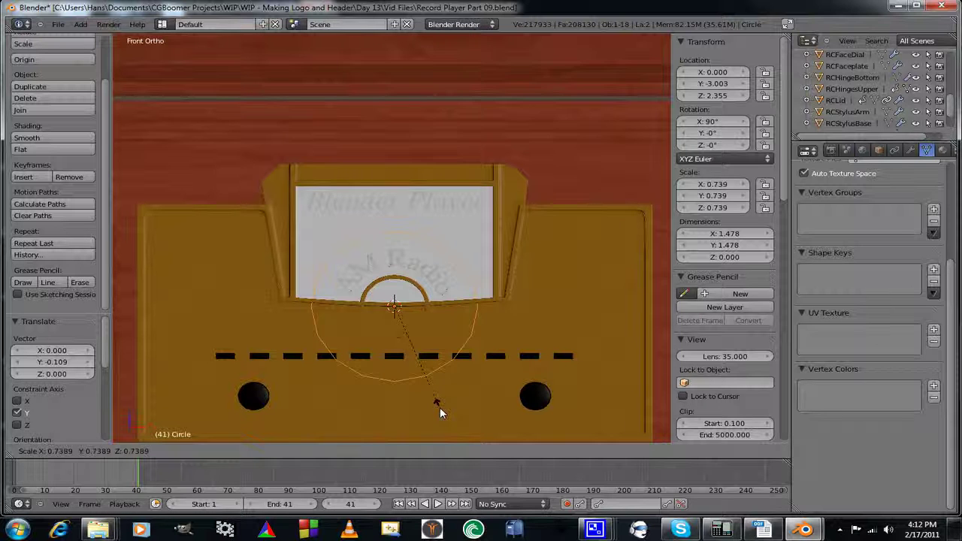
{"action": "left_click", "coordinate": [439, 407]}
{"action": "scroll", "coordinate": [409, 383], "scroll_direction": "up", "scroll_amount": 3}
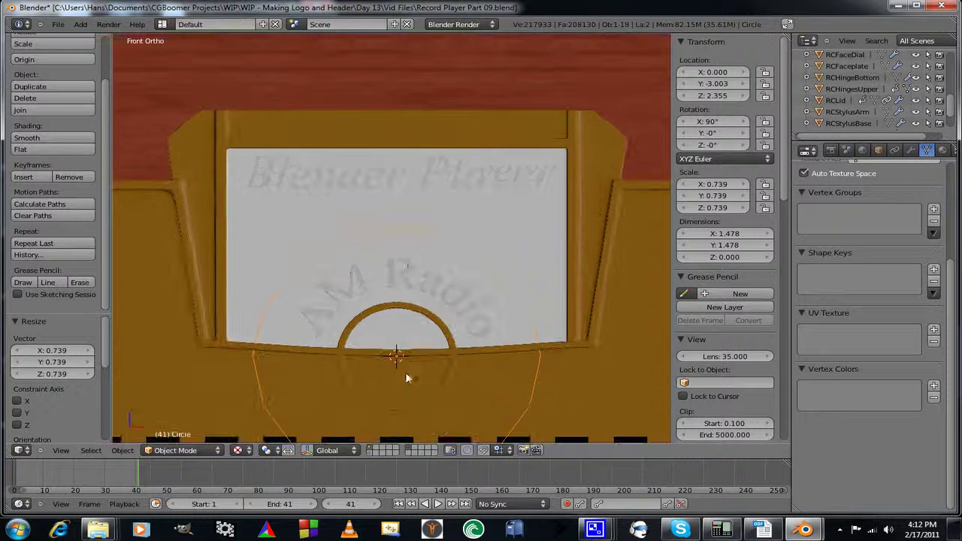
{"action": "middle_click_drag", "start_coordinate": [382, 354], "coordinate": [408, 318], "text": "shift"}
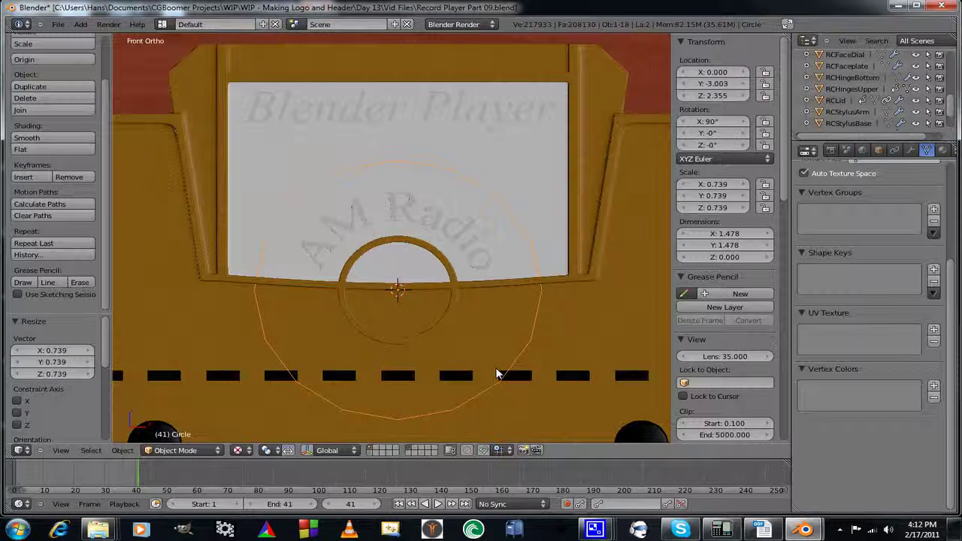
{"action": "key", "text": "Tab"}
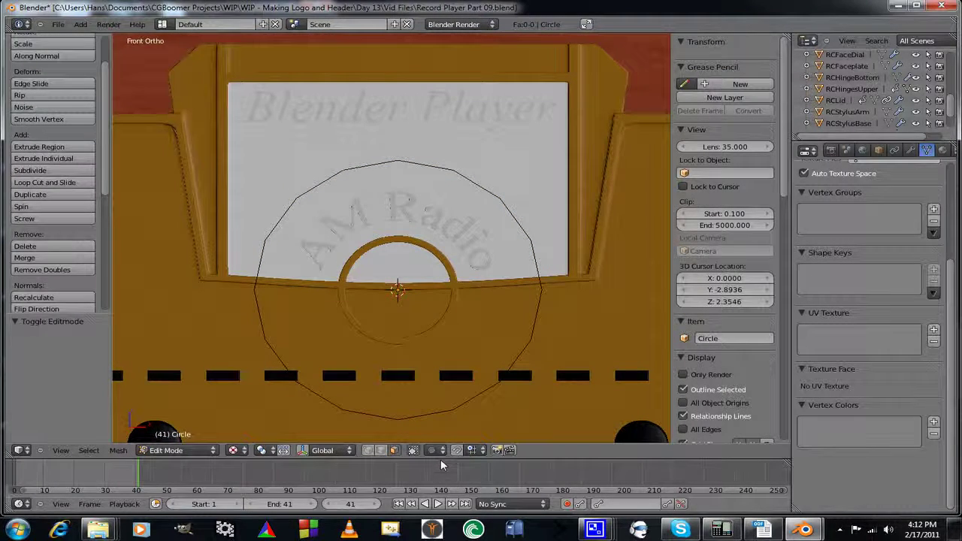
In vertex select, extrude all circle vertices in place and scale the new ring to 0.918.
{"action": "left_click", "coordinate": [368, 451]}
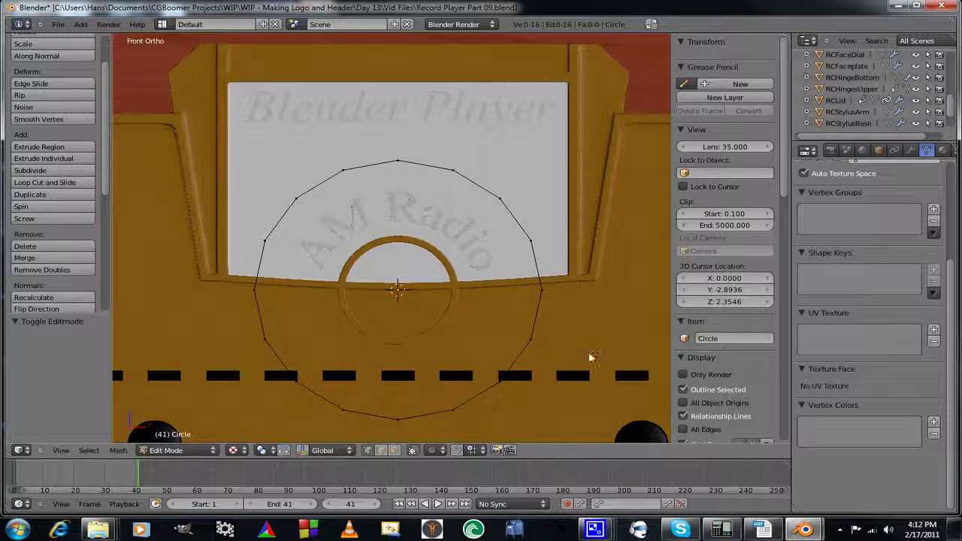
{"action": "key", "text": "a"}
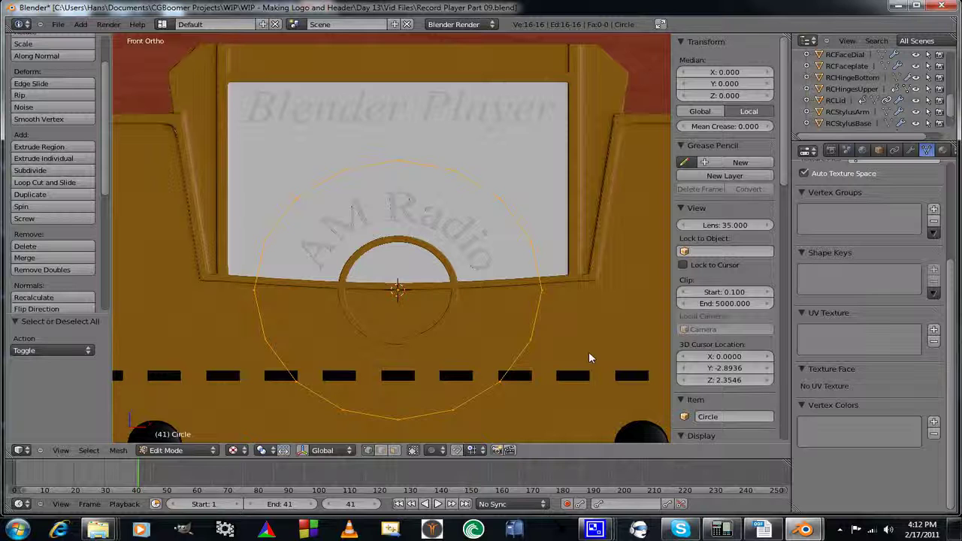
{"action": "key", "text": "e"}
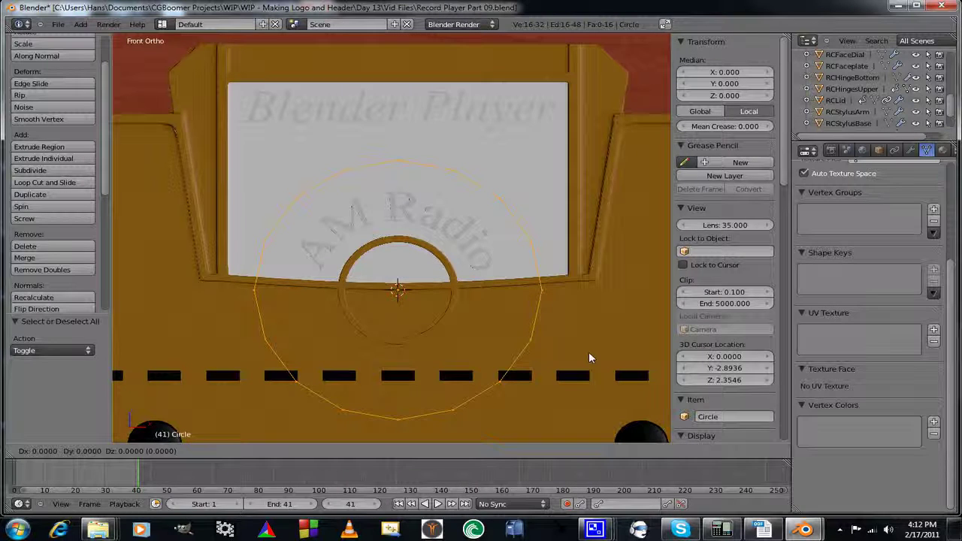
{"action": "right_click", "coordinate": [588, 351]}
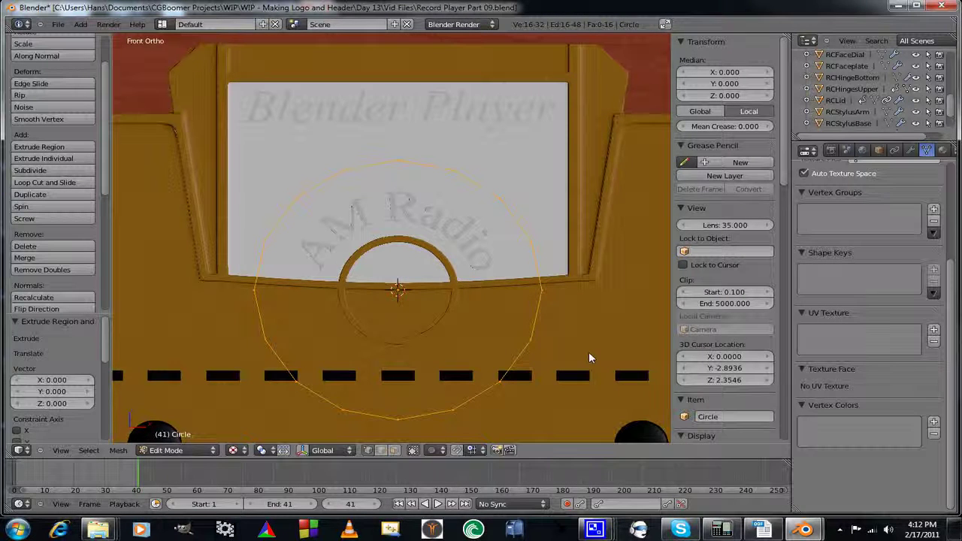
{"action": "key", "text": "s"}
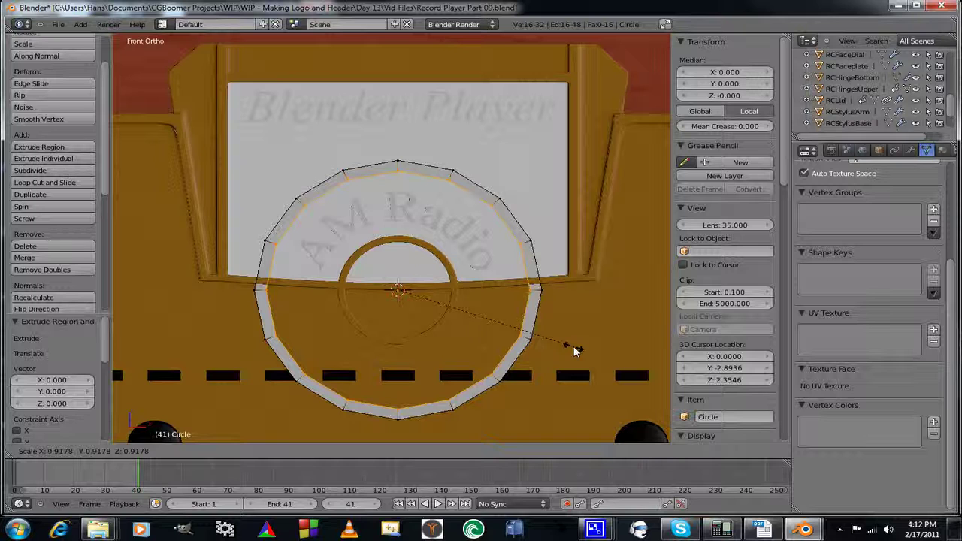
{"action": "left_click", "coordinate": [572, 348]}
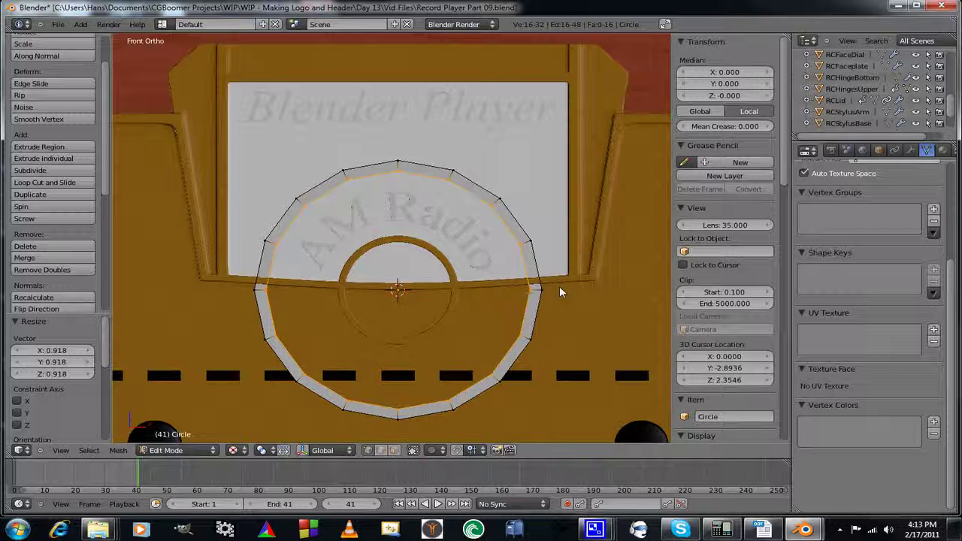
Add loop cuts on the ring's right and left sides, slid level with the panel's bottom edge.
{"action": "key", "text": "ctrl+r"}
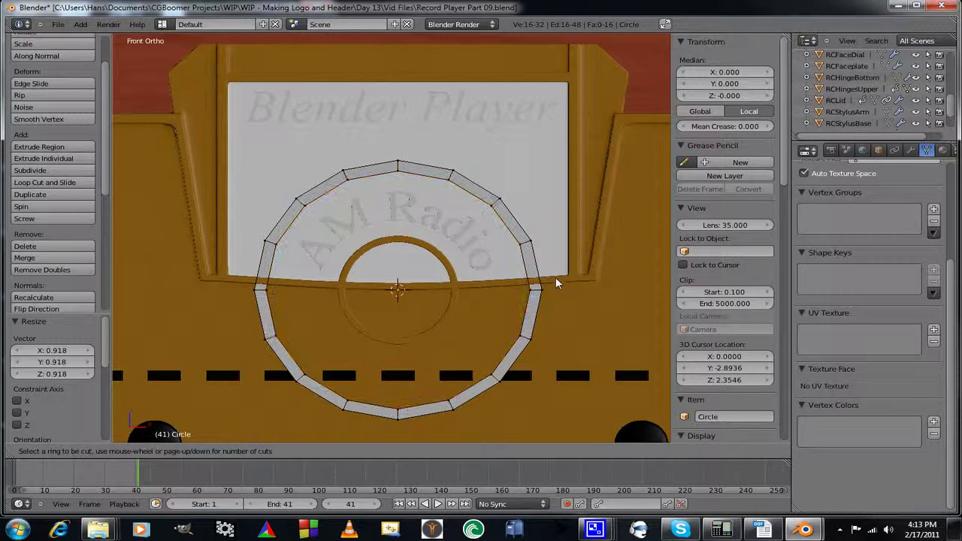
{"action": "left_click", "coordinate": [553, 276]}
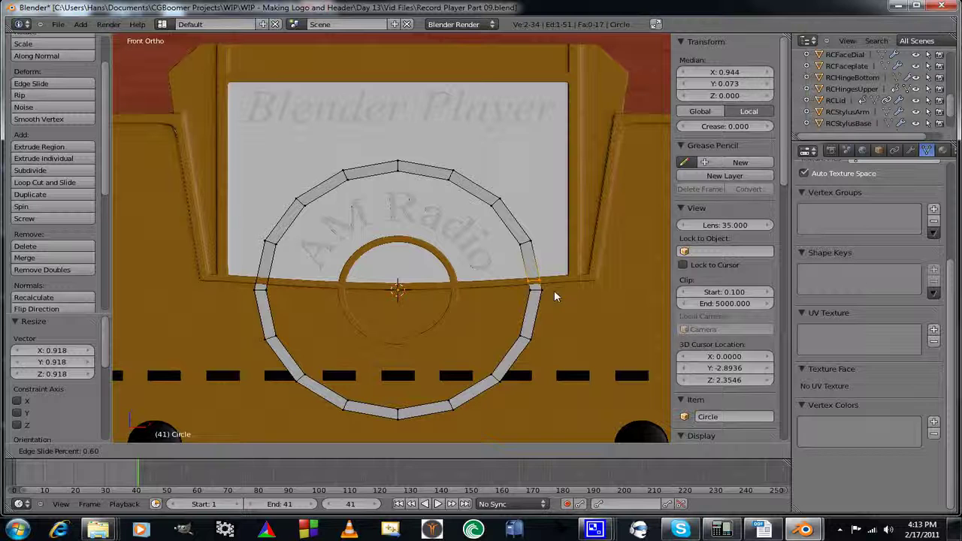
{"action": "left_click", "coordinate": [554, 297]}
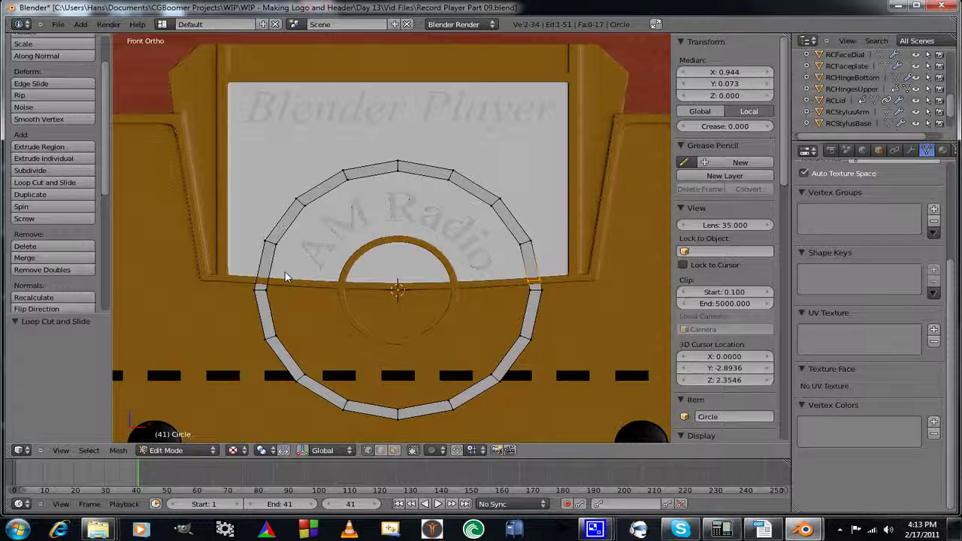
{"action": "key", "text": "ctrl+r"}
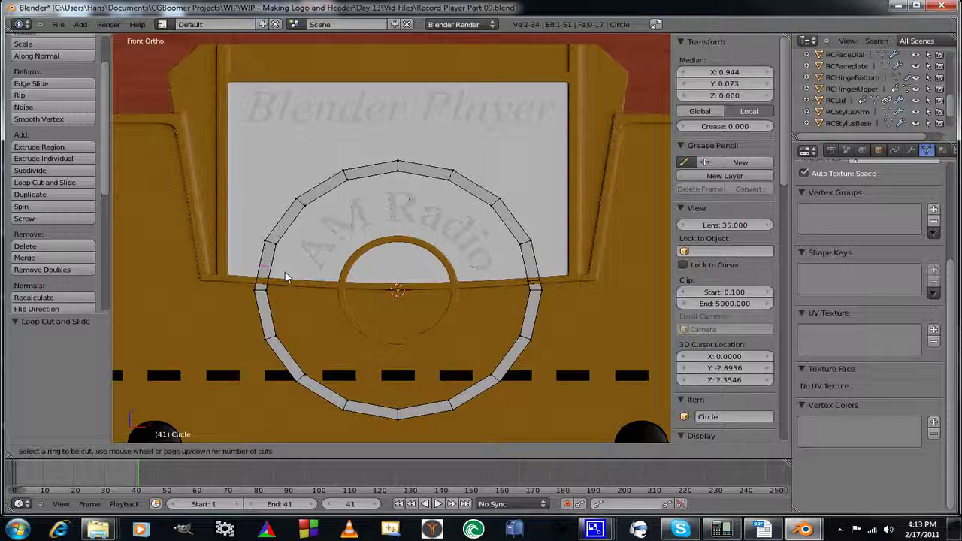
{"action": "left_click", "coordinate": [286, 276]}
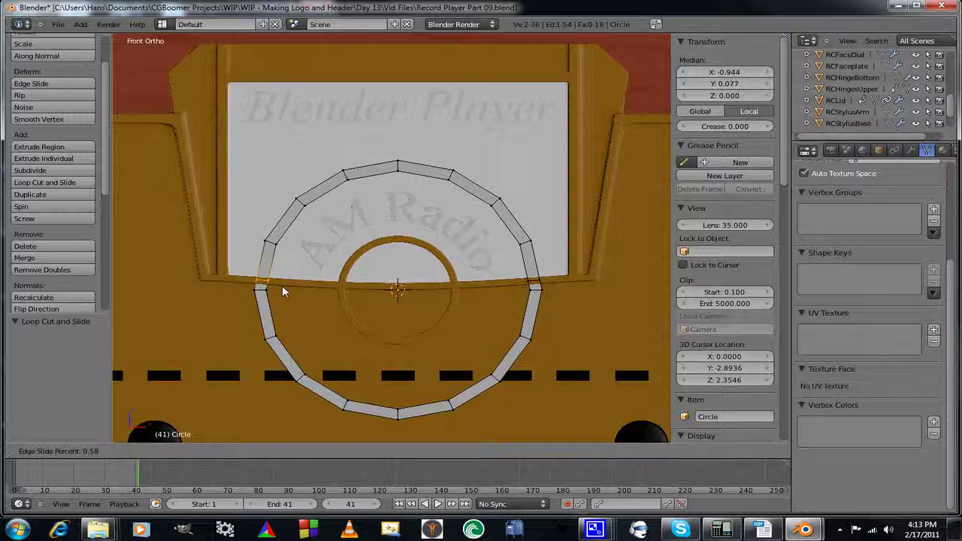
{"action": "left_click", "coordinate": [283, 292]}
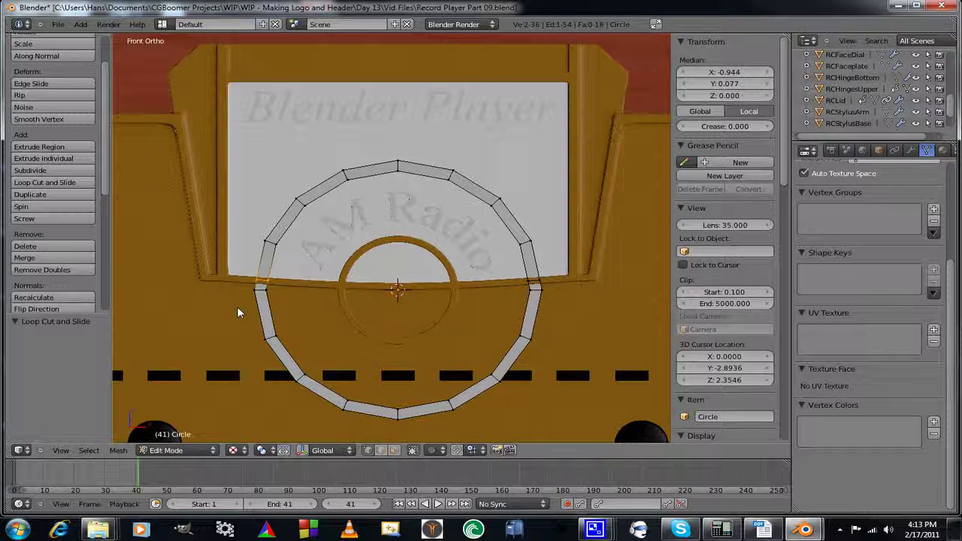
Box-select and delete the ring's lower vertices, leaving an 18-vertex arch.
{"action": "key", "text": "a"}
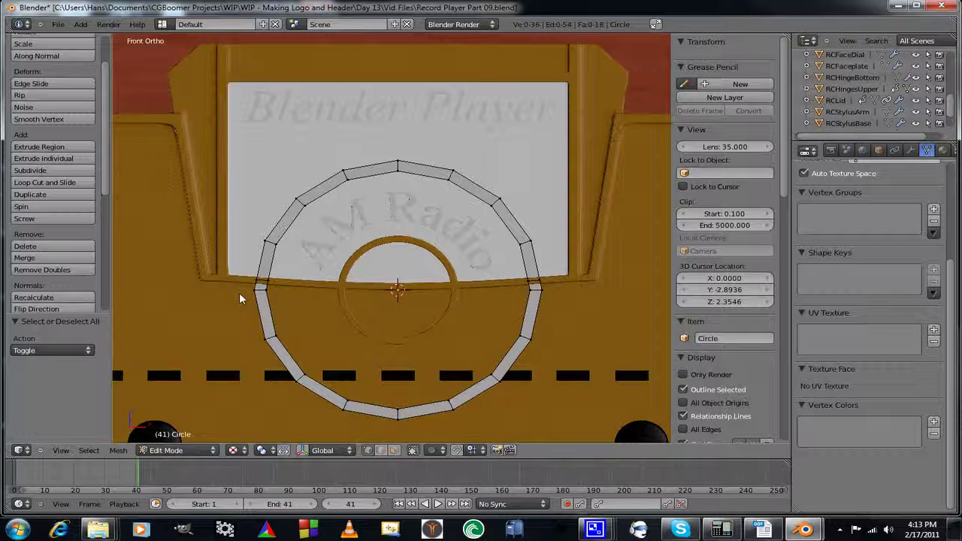
{"action": "key", "text": "b"}
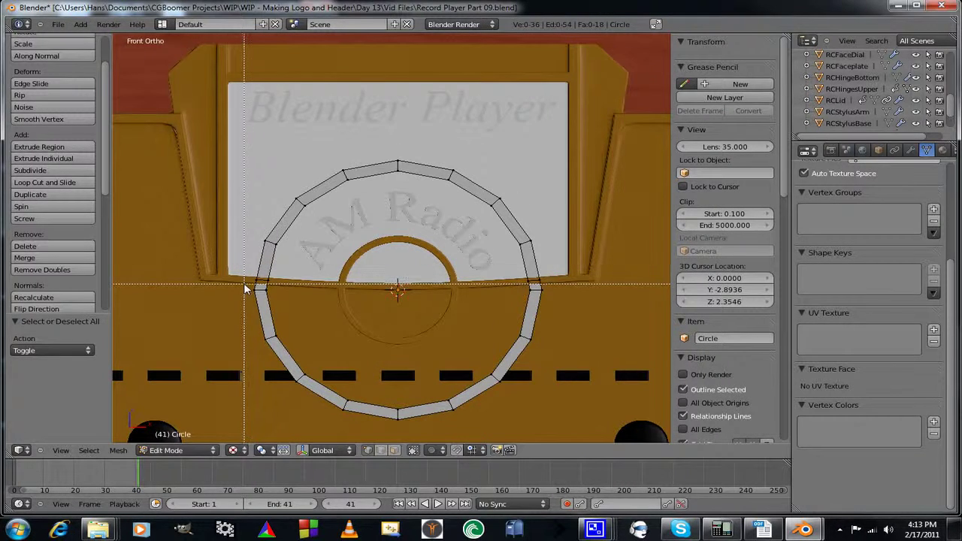
{"action": "left_click_drag", "start_coordinate": [244, 285], "coordinate": [594, 435]}
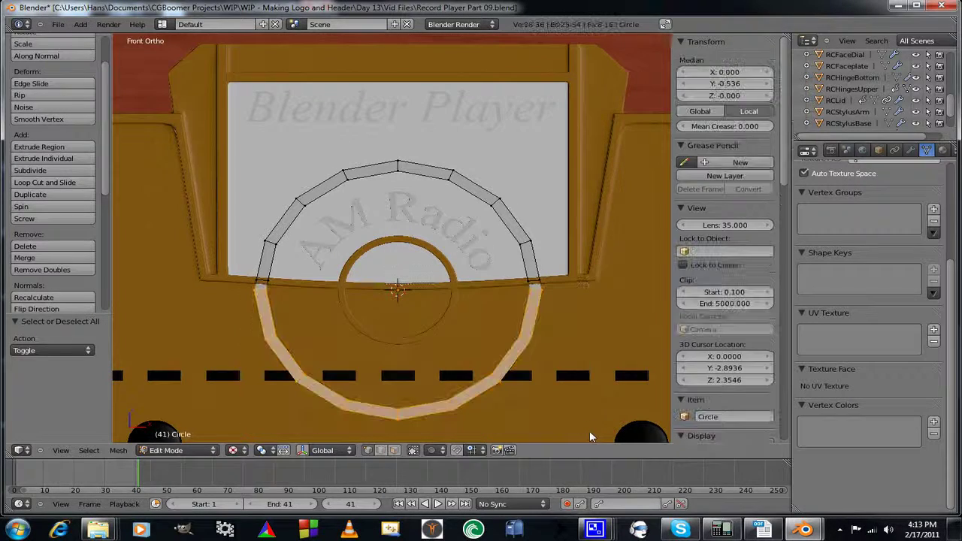
{"action": "key", "text": "x"}
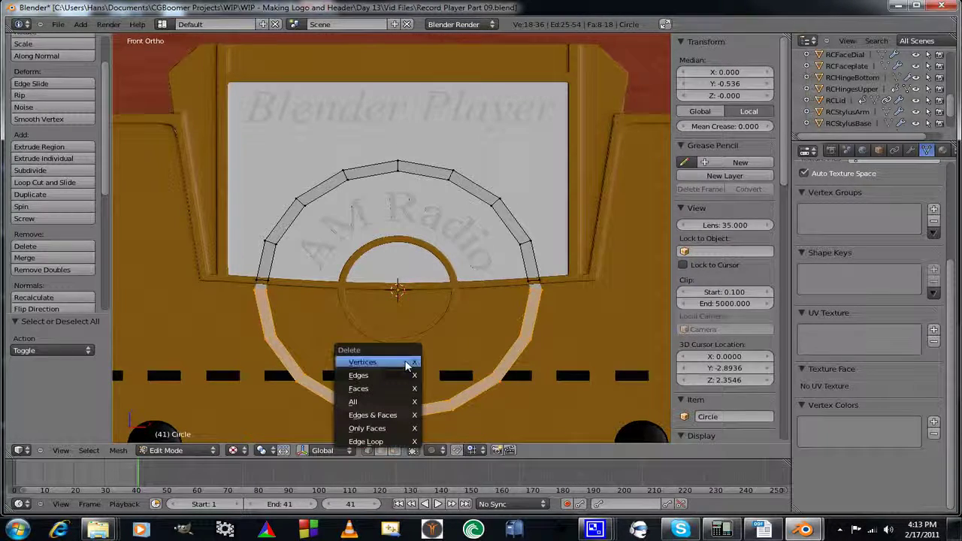
{"action": "left_click", "coordinate": [406, 365]}
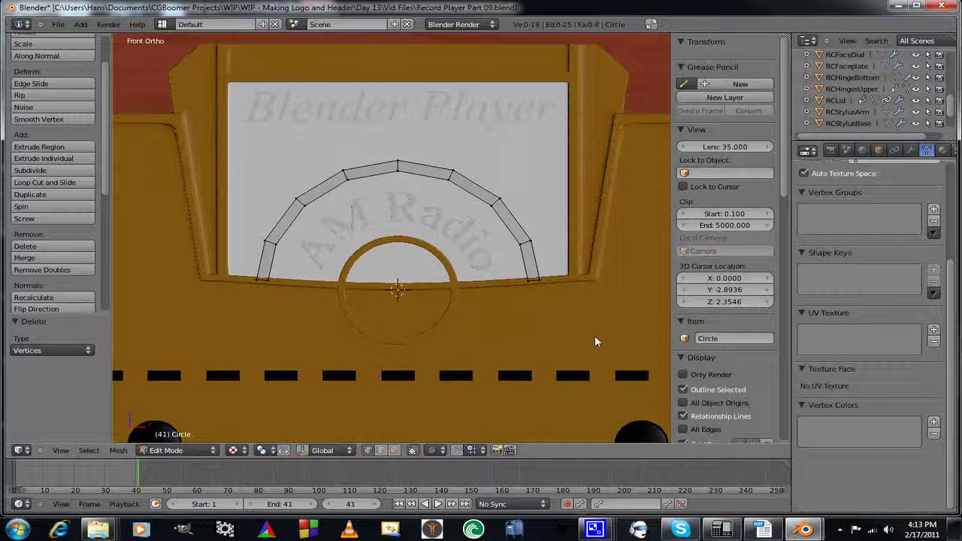
{"action": "middle_click_drag", "start_coordinate": [595, 342], "coordinate": [518, 327]}
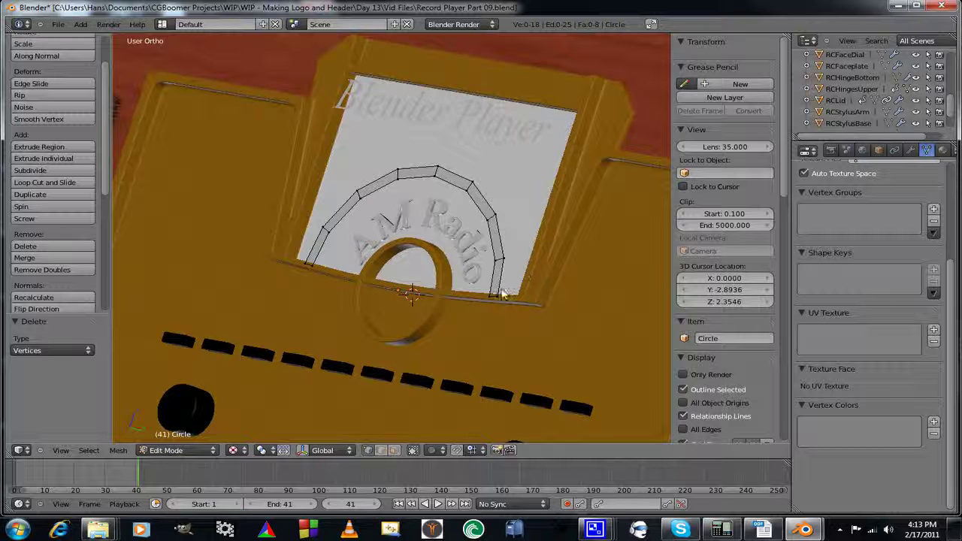
Extrude the whole arch along its normals by 0.047 to give it depth, then return to Object Mode.
{"action": "key", "text": "a"}
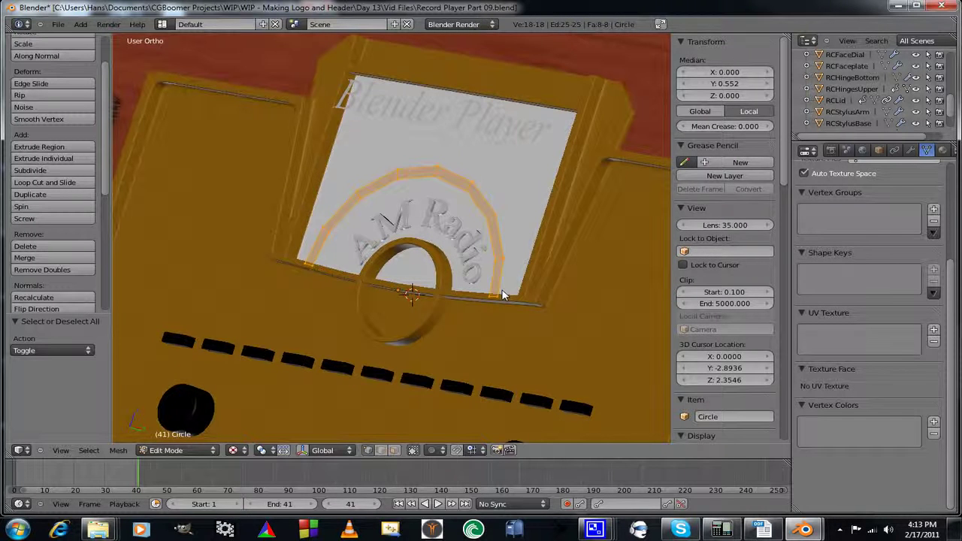
{"action": "key", "text": "e"}
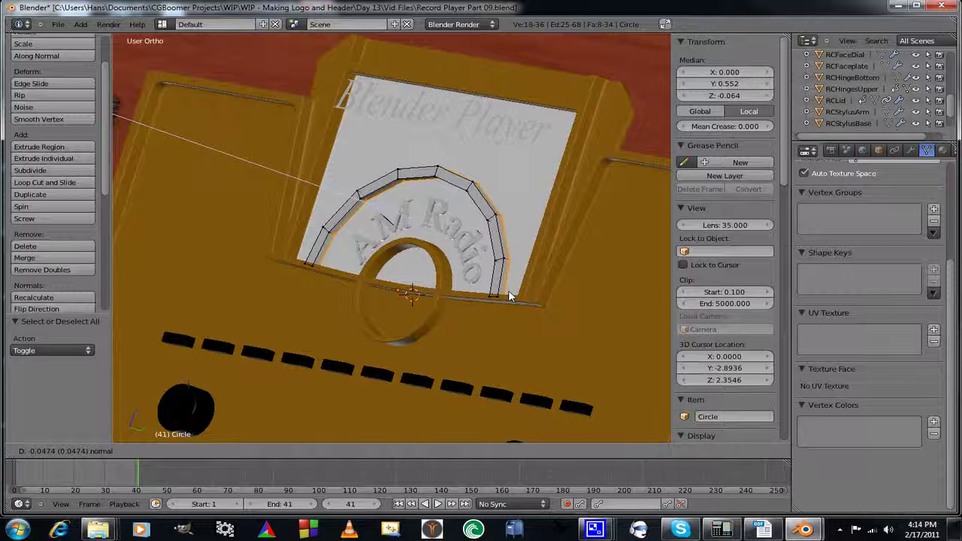
{"action": "left_click", "coordinate": [509, 297]}
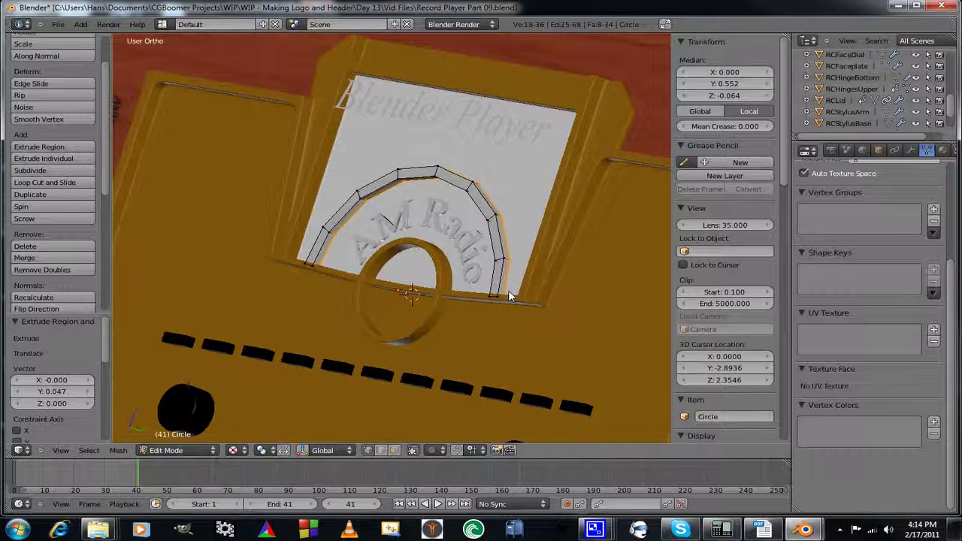
{"action": "middle_click_drag", "start_coordinate": [376, 313], "coordinate": [432, 337]}
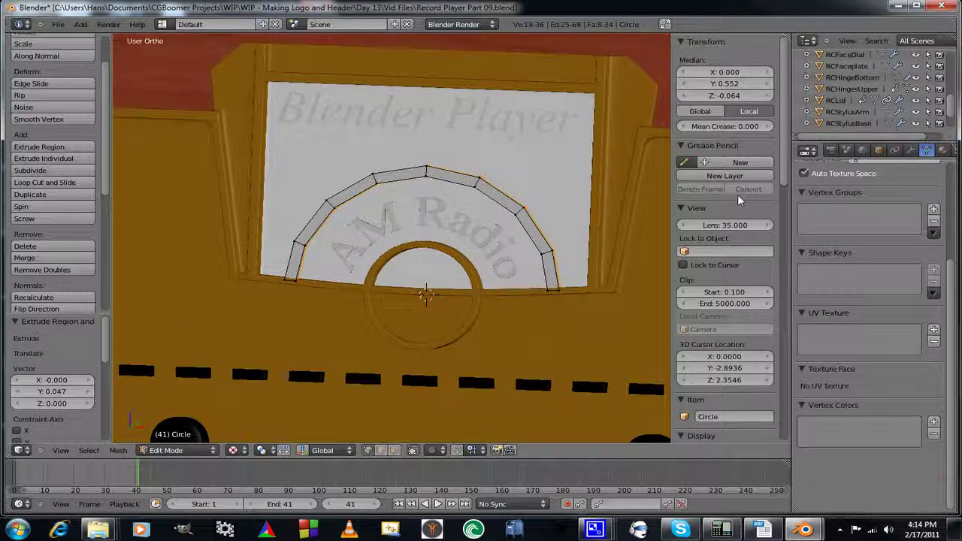
{"action": "key", "text": "Tab"}
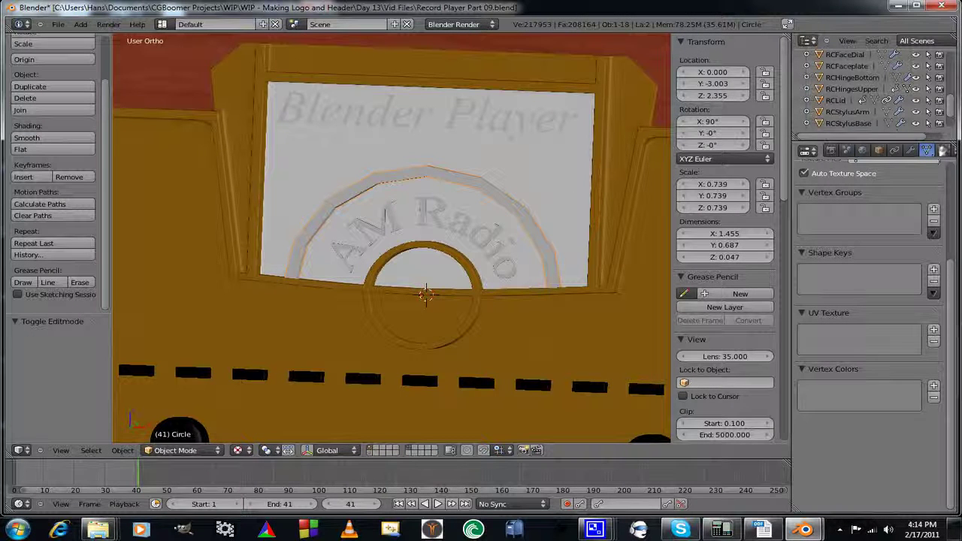
Add a Multiresolution modifier to the arch and subdivide it to level 2.
{"action": "left_click", "coordinate": [910, 150]}
{"action": "left_click", "coordinate": [841, 207]}
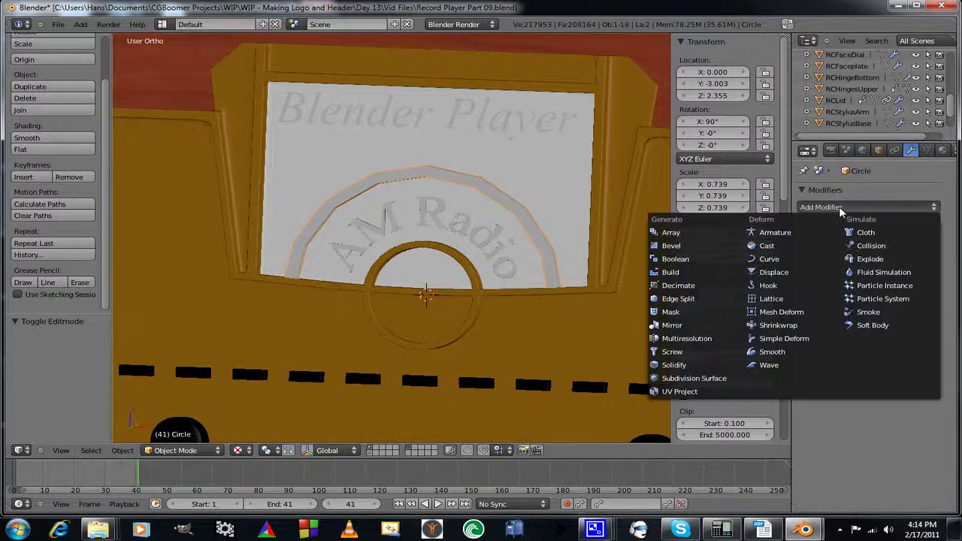
{"action": "left_click", "coordinate": [679, 339]}
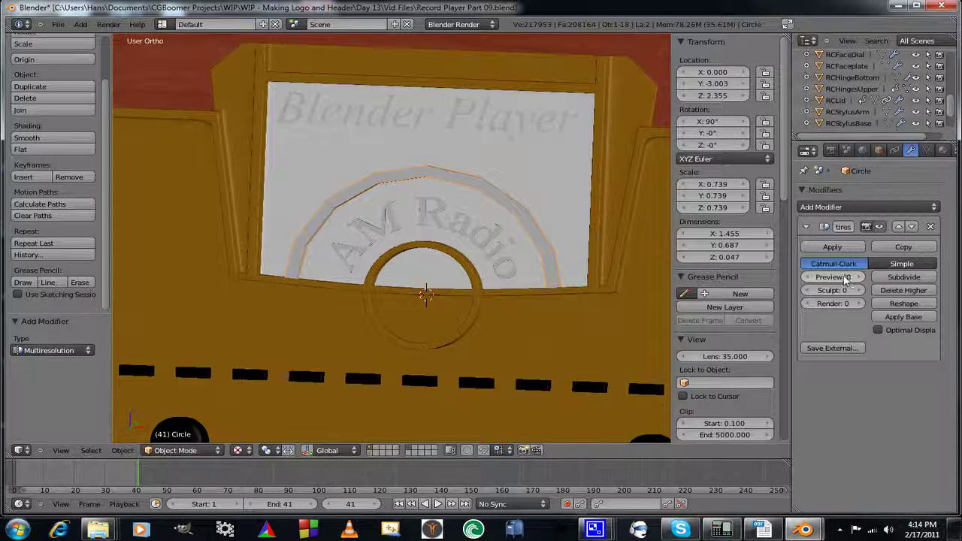
{"action": "left_click", "coordinate": [906, 276]}
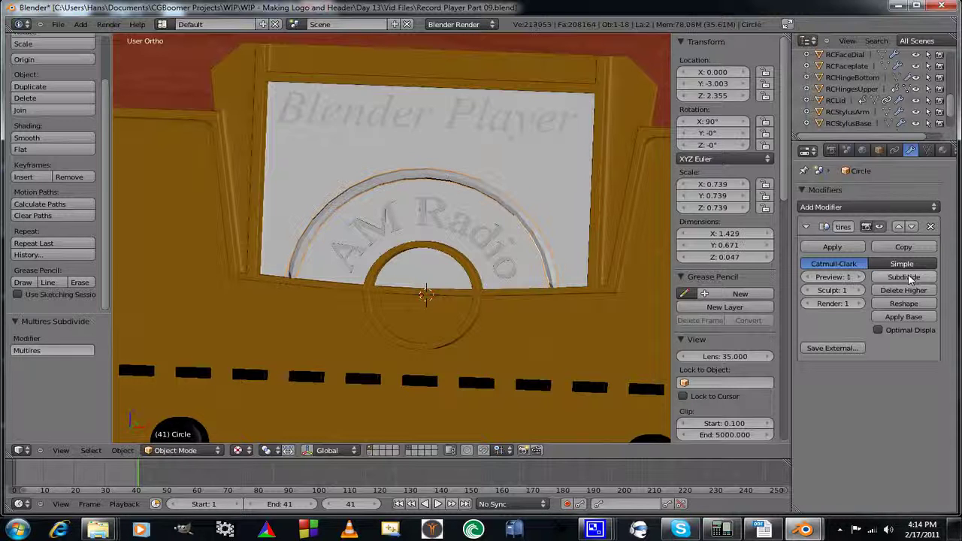
{"action": "left_click", "coordinate": [907, 276]}
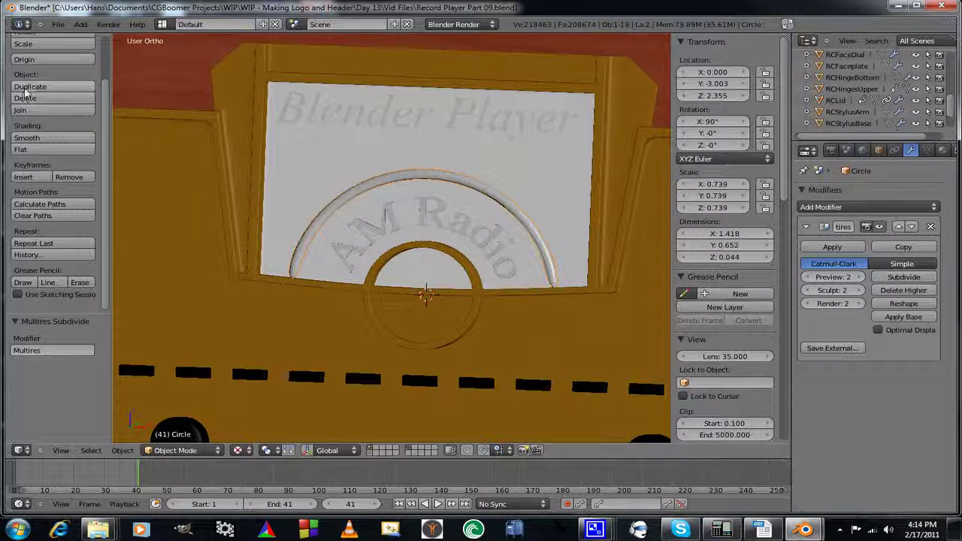
Apply smooth shading to the arch and go back into Edit Mode.
{"action": "left_click", "coordinate": [60, 139]}
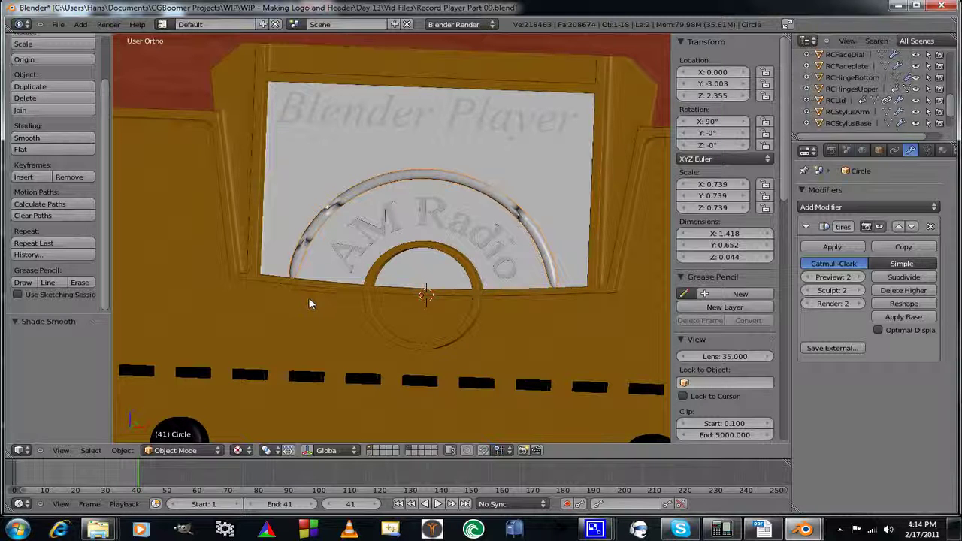
{"action": "middle_click_drag", "start_coordinate": [311, 301], "coordinate": [318, 306]}
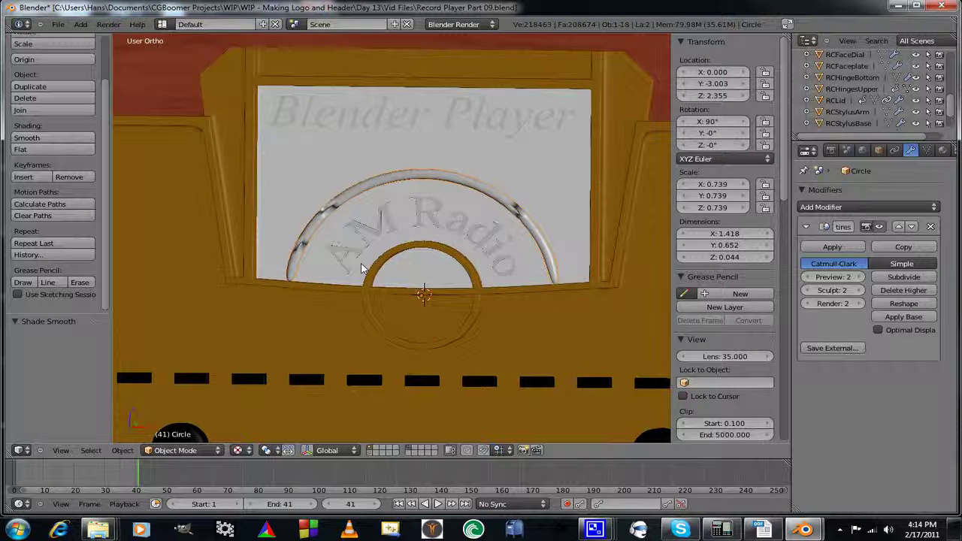
{"action": "key", "text": "Tab"}
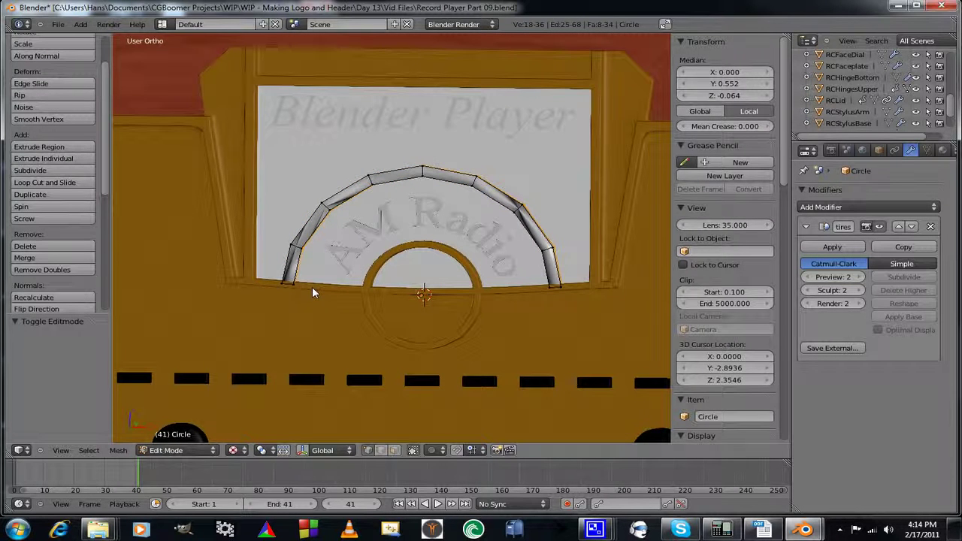
Select all of the arch's geometry and recalculate its normals consistently.
{"action": "key", "text": "a"}
{"action": "key", "text": "a"}
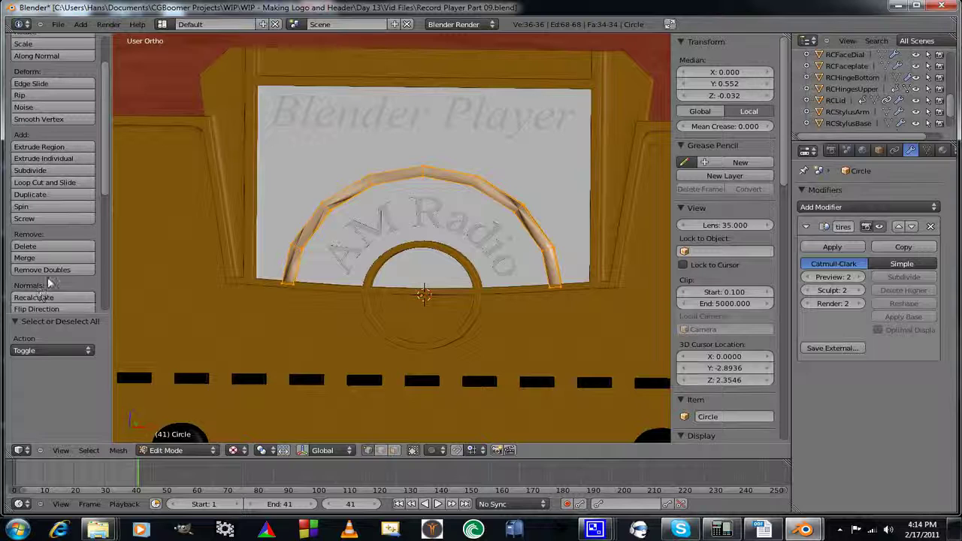
{"action": "left_click", "coordinate": [56, 298]}
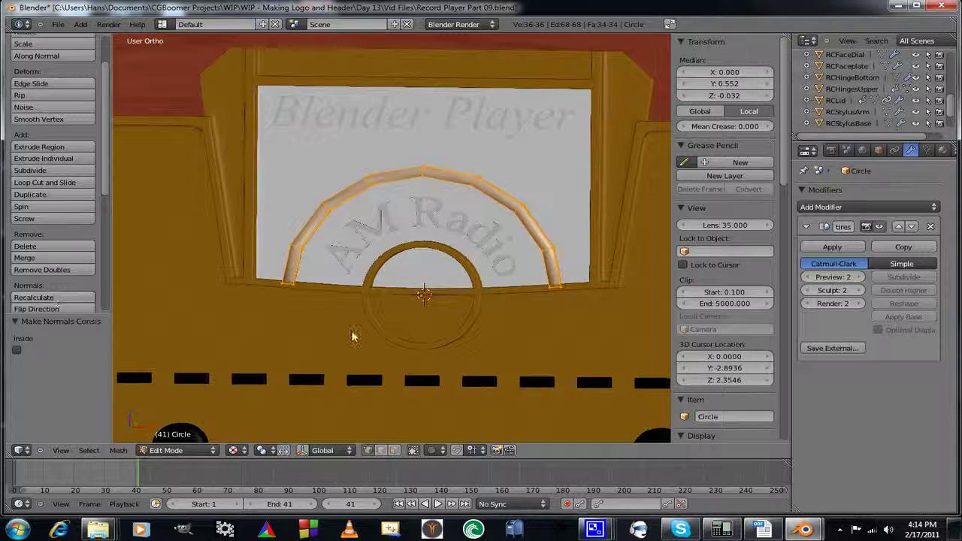
{"action": "middle_click_drag", "start_coordinate": [352, 333], "coordinate": [353, 346]}
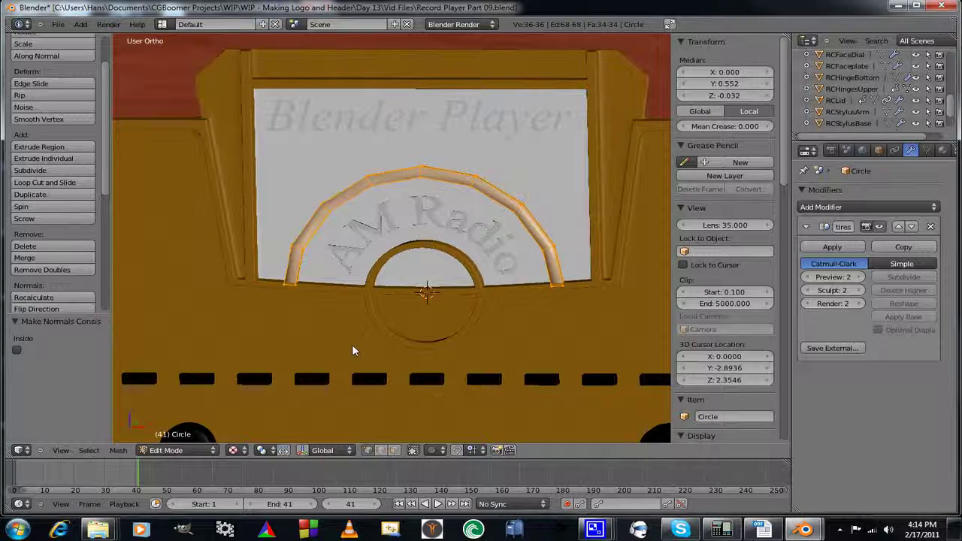
{"action": "key", "text": "Tab"}
{"action": "middle_click_drag", "start_coordinate": [436, 348], "coordinate": [436, 329]}
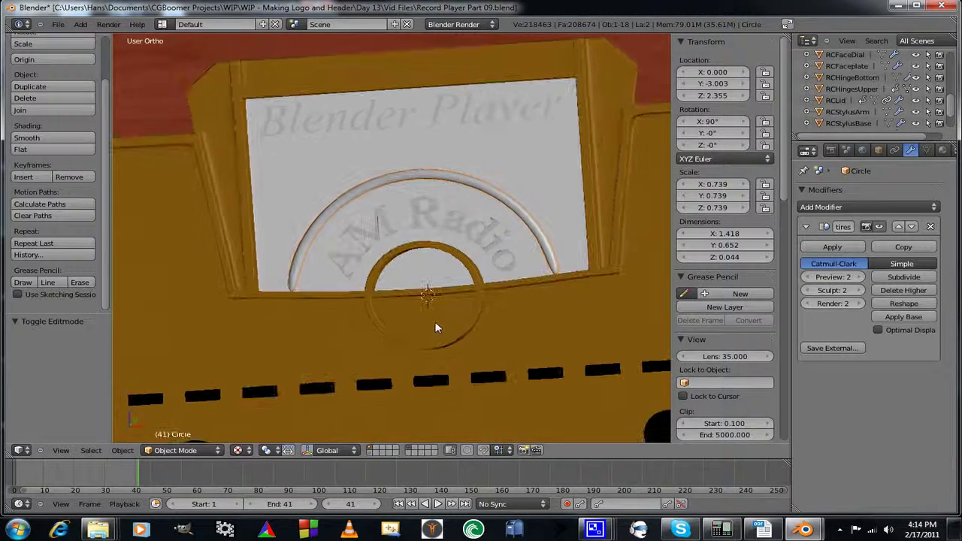
{"action": "key", "text": "KP_1"}
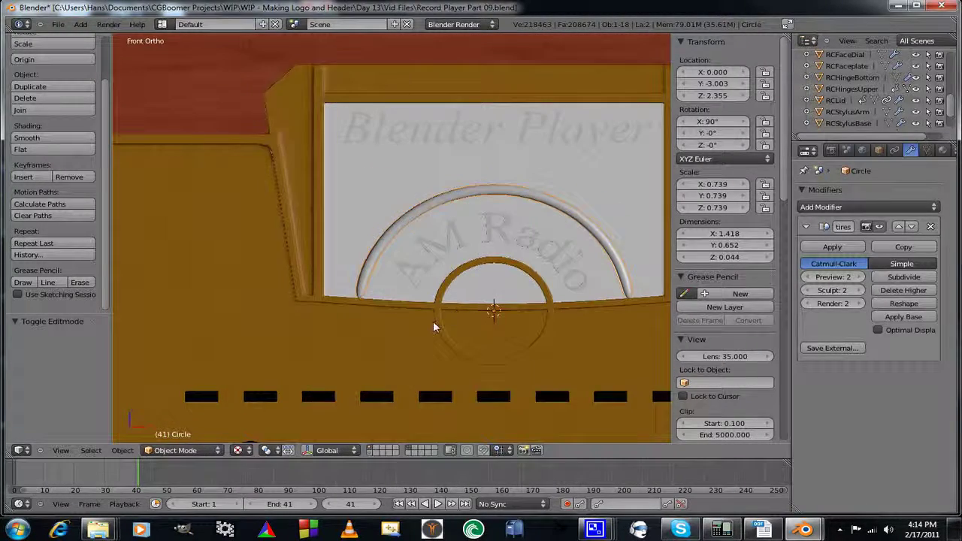
In the front view, cut a new edge loop across the arch's right leg.
{"action": "key", "text": "Tab"}
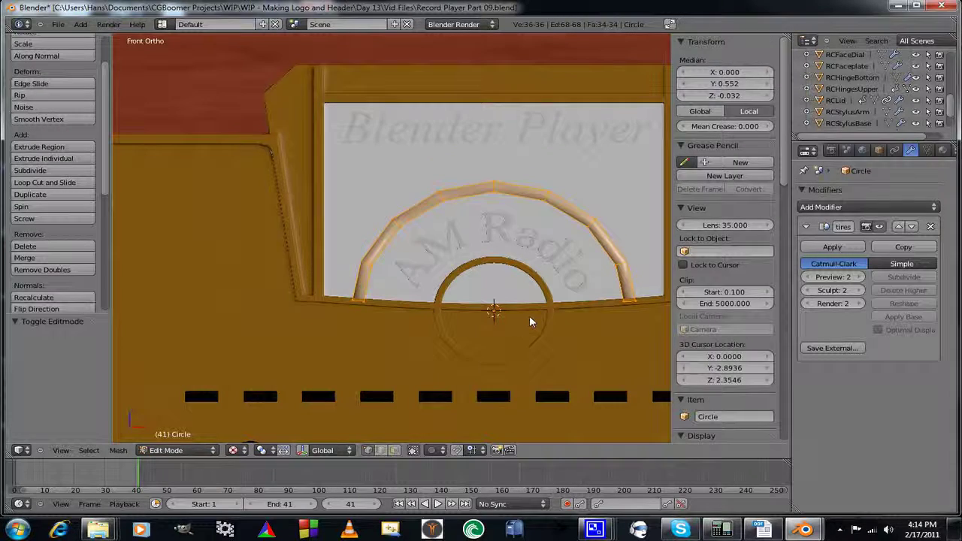
{"action": "middle_click_drag", "start_coordinate": [530, 316], "coordinate": [527, 350]}
{"action": "key", "text": "KP_1"}
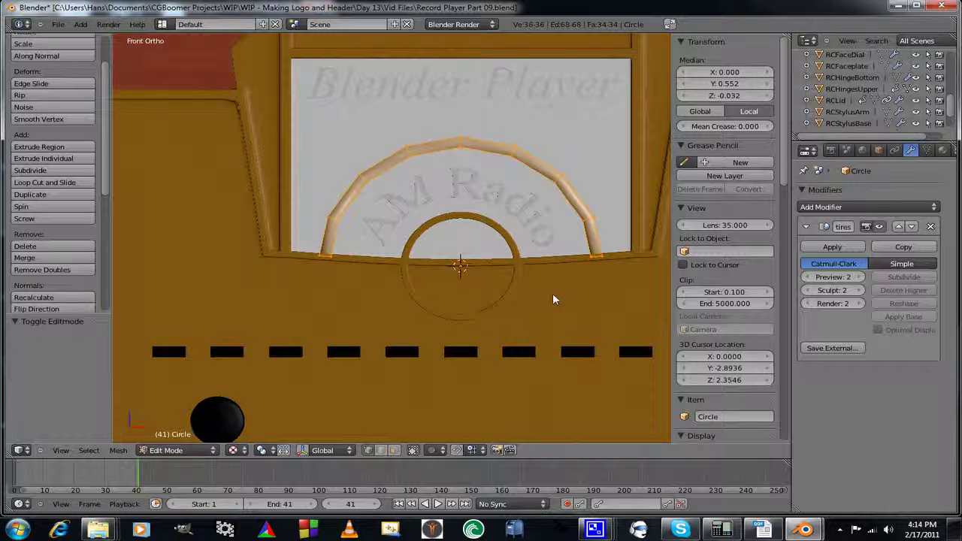
{"action": "middle_click_drag", "start_coordinate": [551, 292], "coordinate": [541, 275], "text": "shift"}
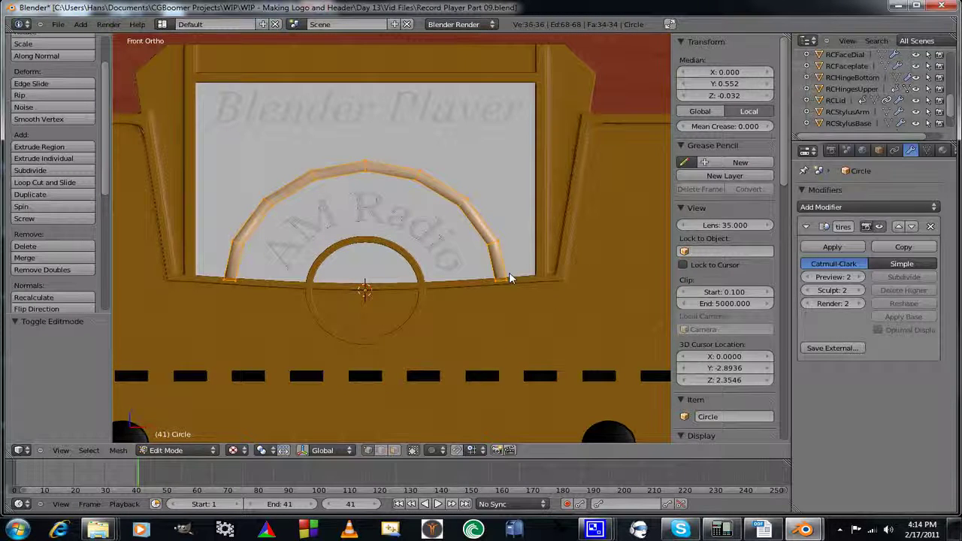
{"action": "key", "text": "ctrl+r"}
{"action": "left_click", "coordinate": [510, 276]}
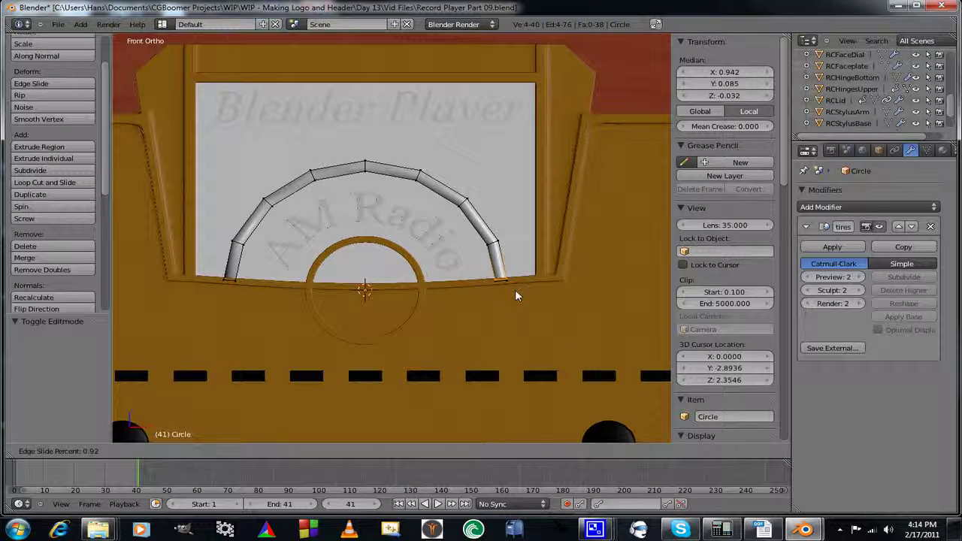
Fix the right-leg loop near its end, then add a loop near the left leg's foot at 0.88.
{"action": "left_click", "coordinate": [515, 295]}
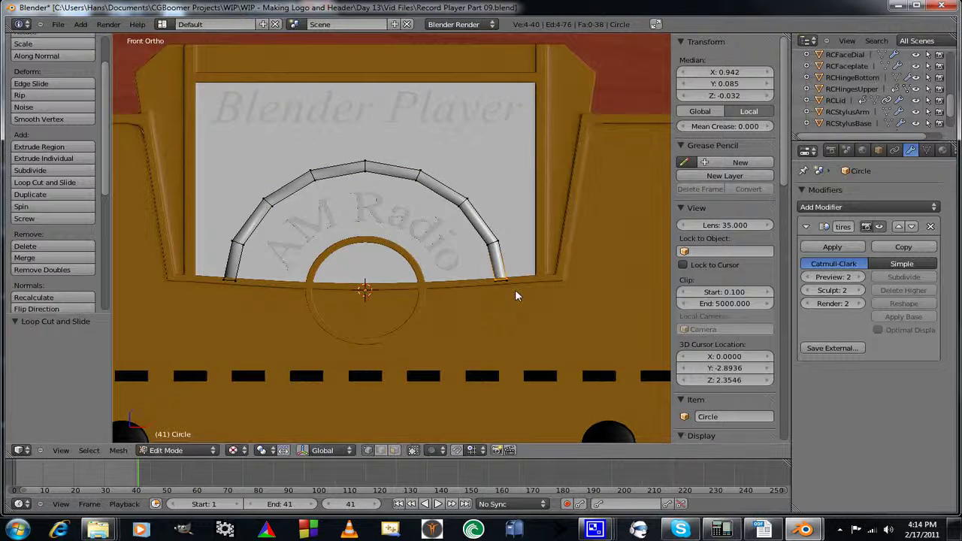
{"action": "key", "text": "ctrl+r"}
{"action": "left_click", "coordinate": [241, 269]}
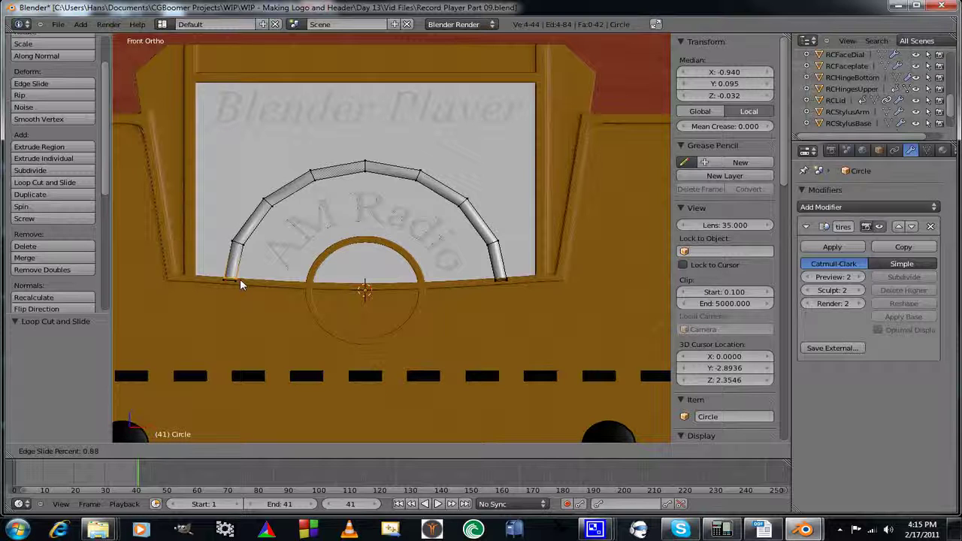
{"action": "left_click", "coordinate": [241, 281]}
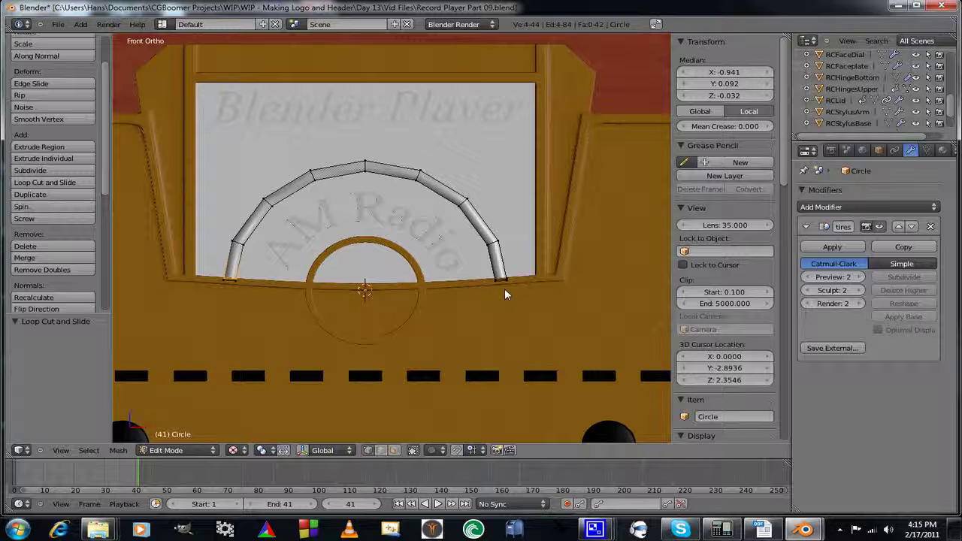
Add lengthwise loop cuts running along the arch, sliding them toward the edges.
{"action": "key", "text": "ctrl+r"}
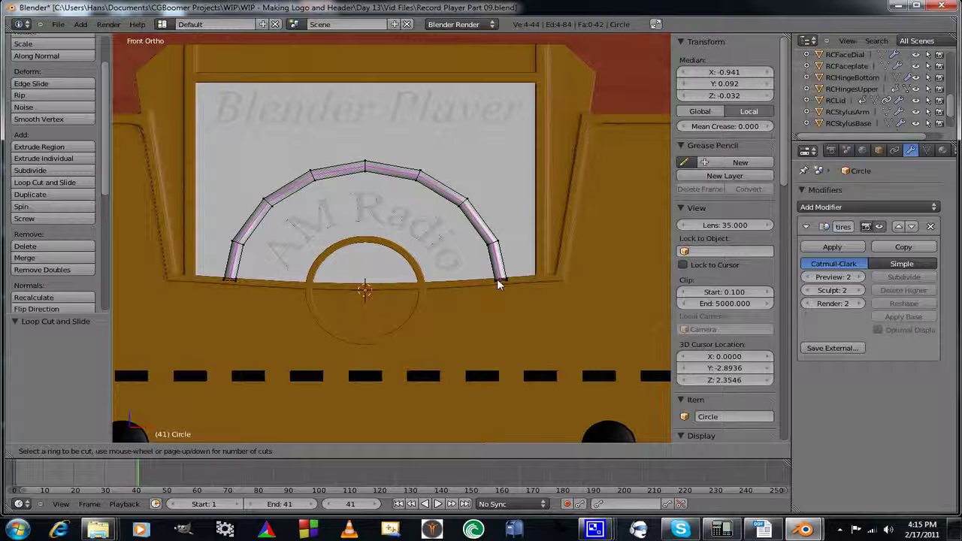
{"action": "scroll", "coordinate": [497, 279], "scroll_direction": "up", "scroll_amount": 1}
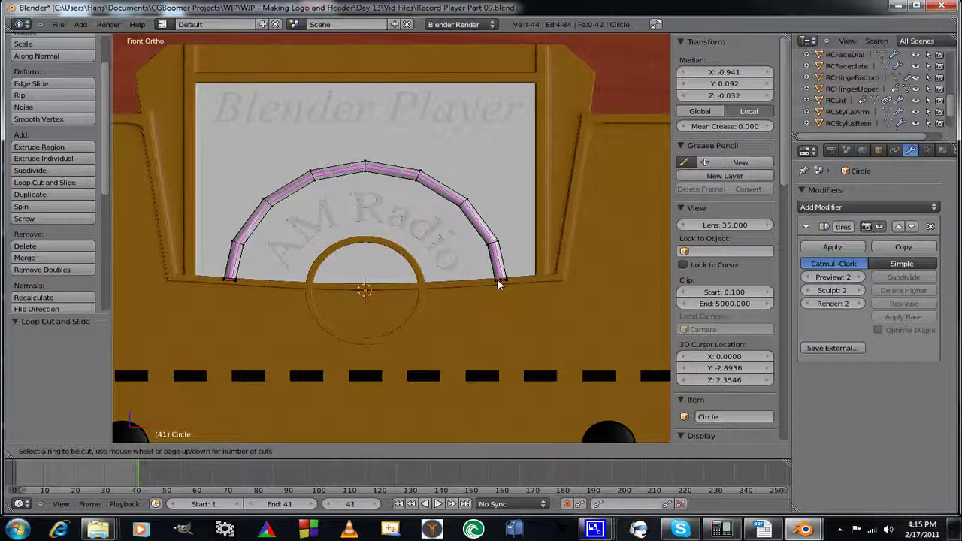
{"action": "left_click", "coordinate": [497, 279]}
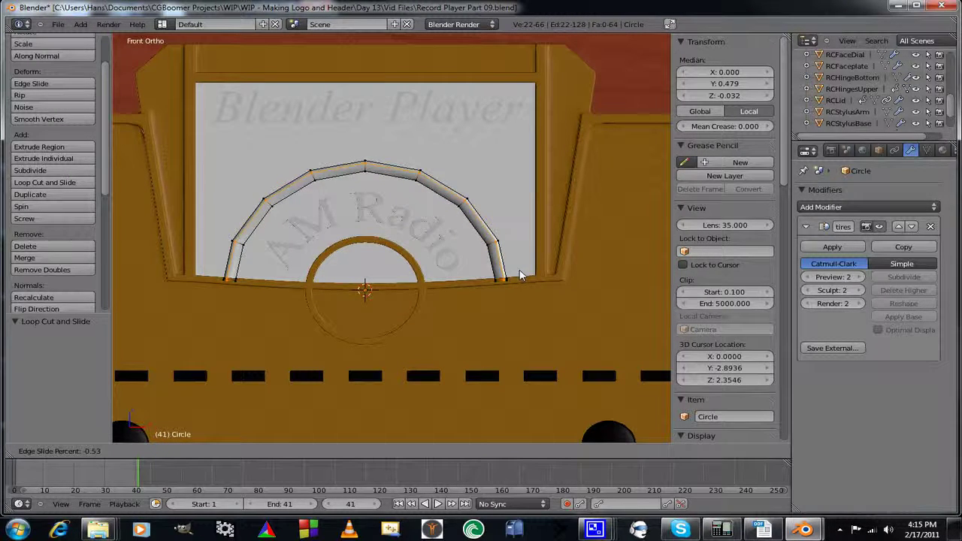
{"action": "left_click", "coordinate": [520, 276]}
{"action": "scroll", "coordinate": [501, 293], "scroll_direction": "up", "scroll_amount": 4}
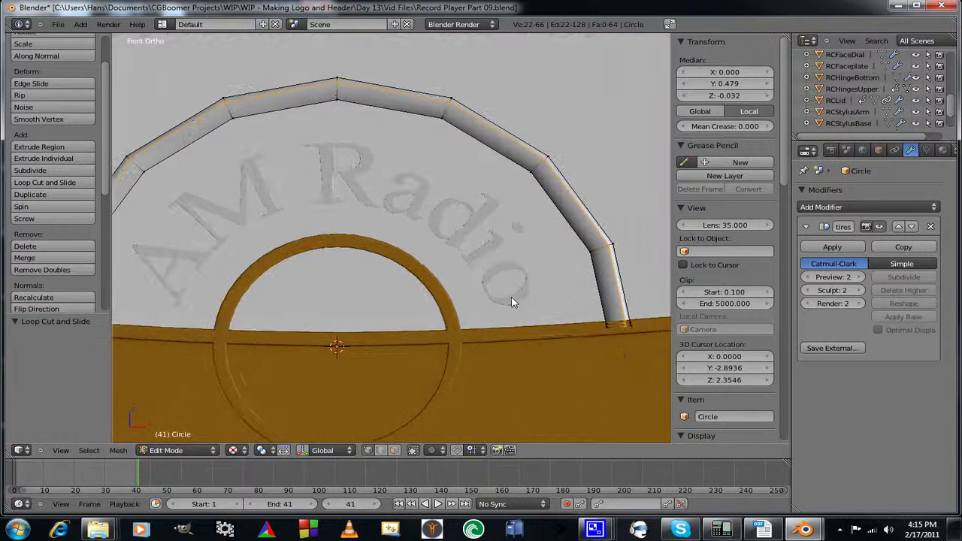
{"action": "key", "text": "ctrl+r"}
{"action": "left_click", "coordinate": [615, 334]}
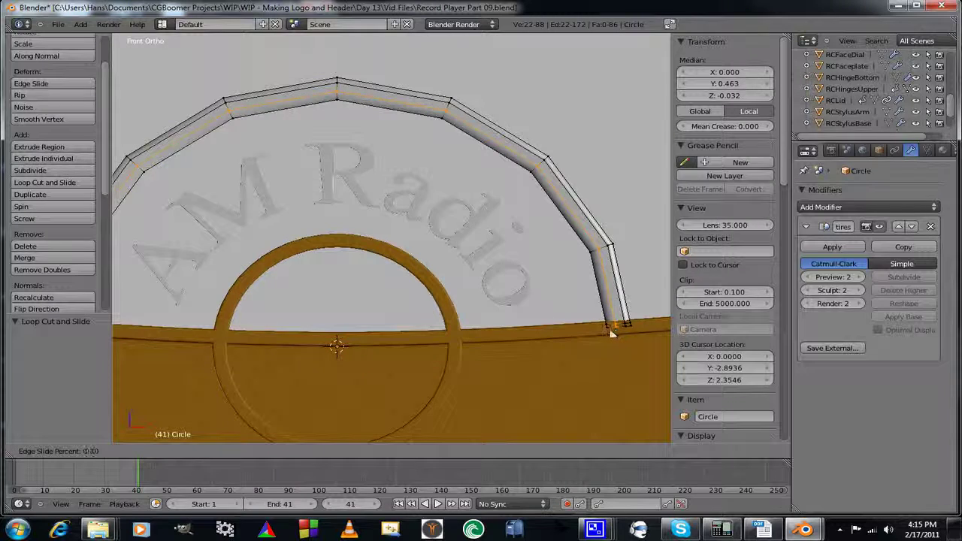
Confirm the slid loop and cut another loop running around the arch.
{"action": "left_click", "coordinate": [564, 340]}
{"action": "middle_click_drag", "start_coordinate": [564, 340], "coordinate": [483, 333]}
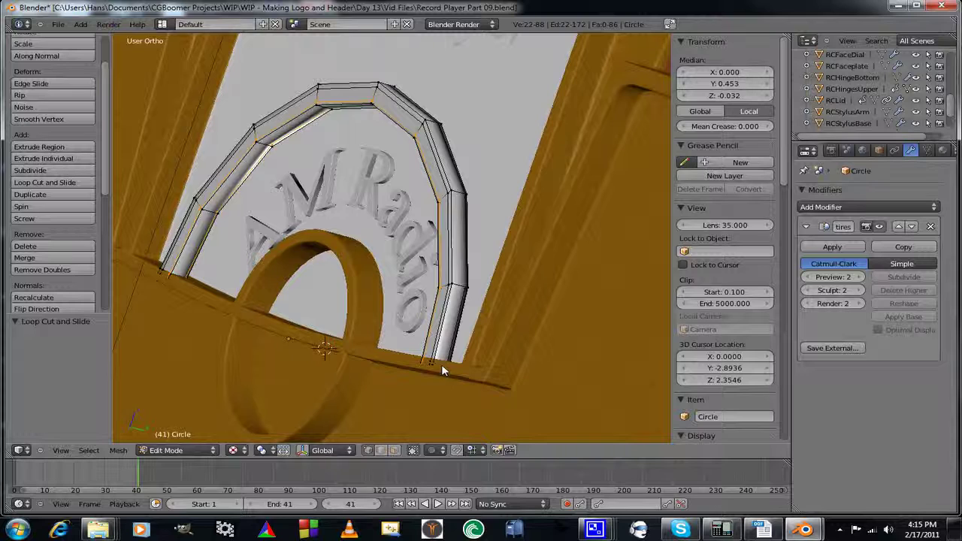
{"action": "key", "text": "ctrl+r"}
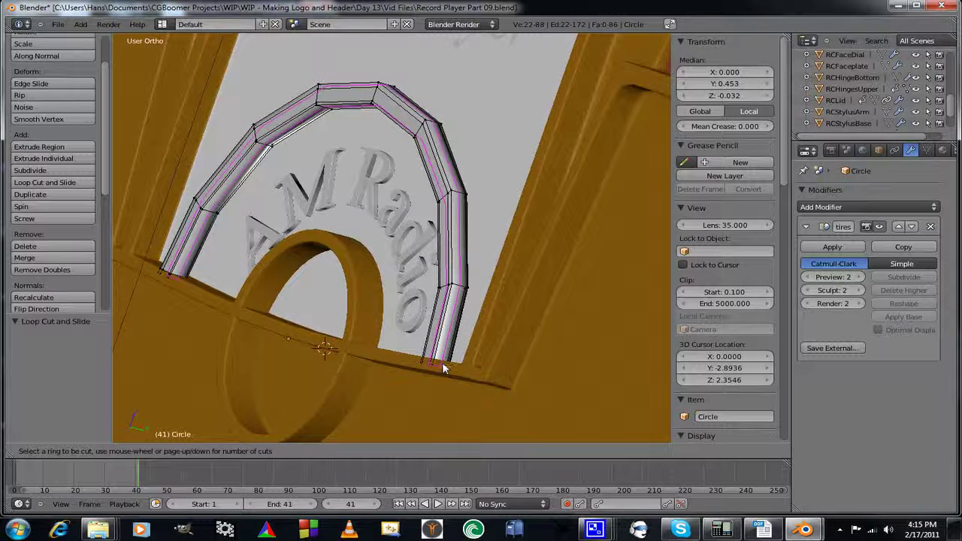
{"action": "left_click", "coordinate": [460, 286]}
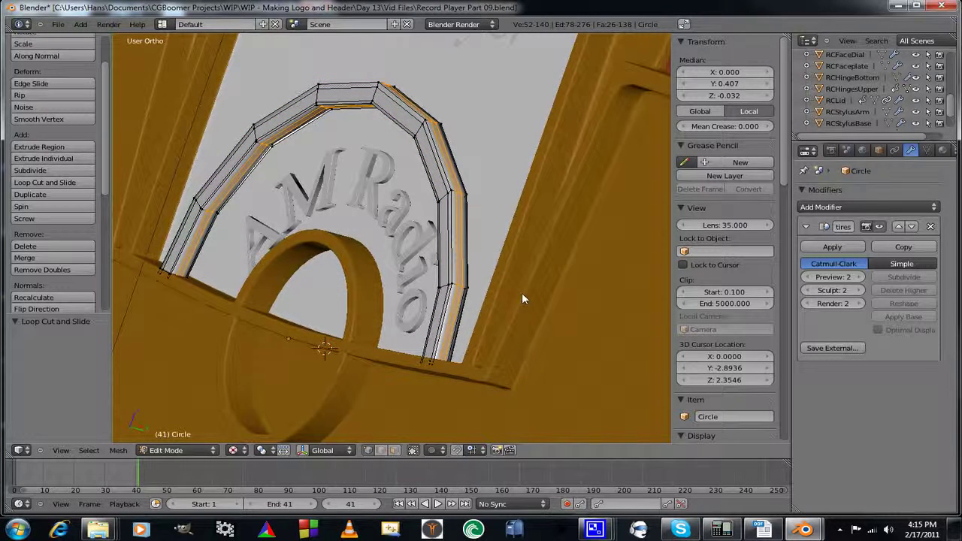
Scale the new edge loop by 2.083 along the Y axis.
{"action": "key", "text": "s"}
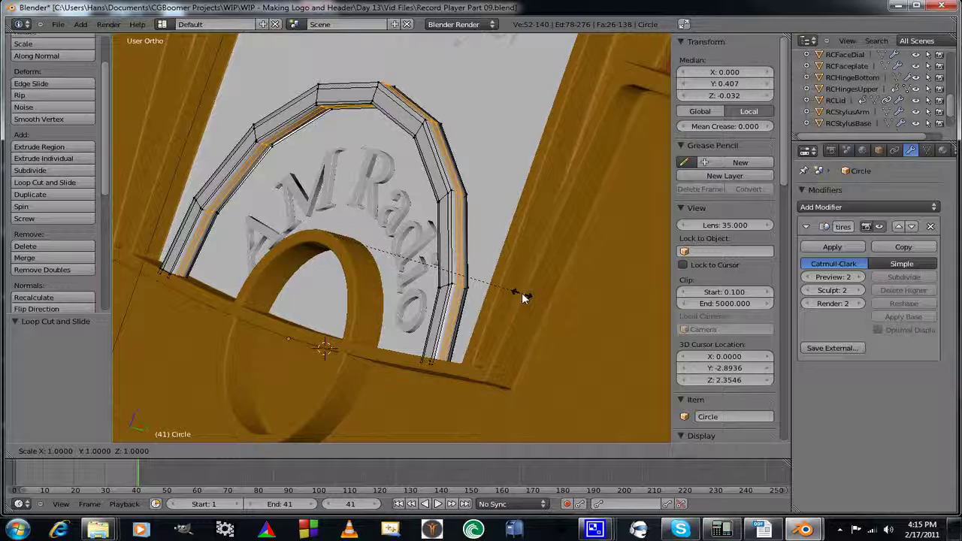
{"action": "key", "text": "y"}
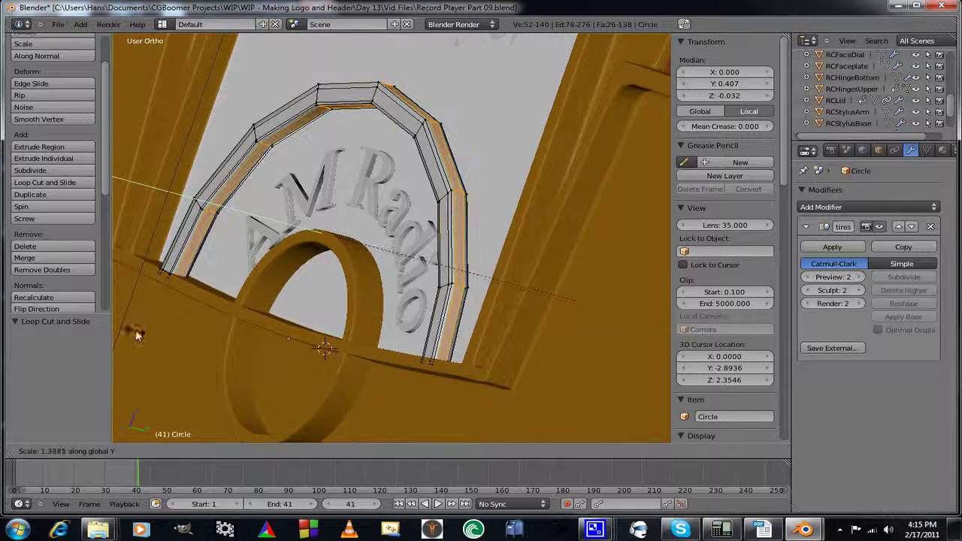
{"action": "left_click", "coordinate": [181, 337]}
{"action": "scroll", "coordinate": [195, 315], "scroll_direction": "up", "scroll_amount": 2}
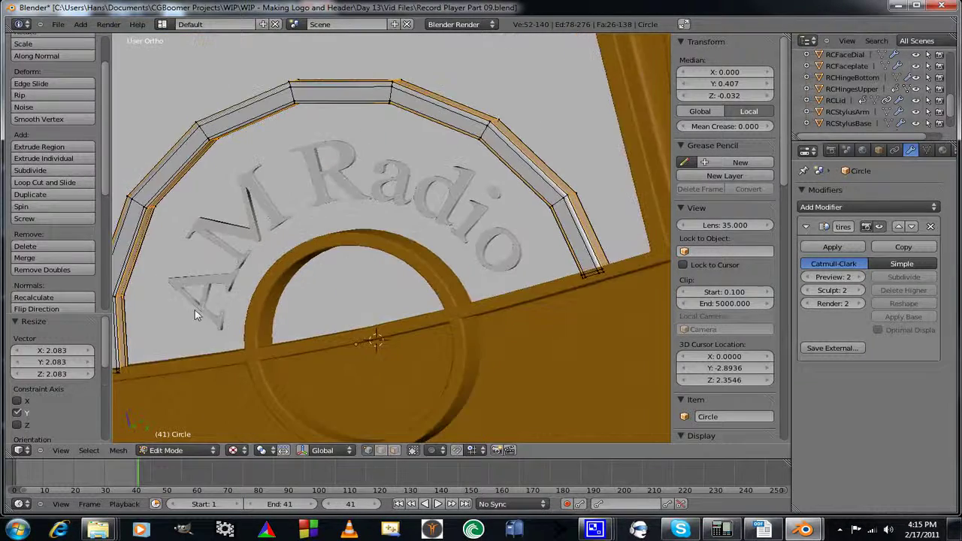
{"action": "middle_click_drag", "start_coordinate": [194, 315], "coordinate": [204, 318]}
Move the arch frame object 0.036 along Y to location Y -2.967, against the dial face.
{"action": "key", "text": "Tab"}
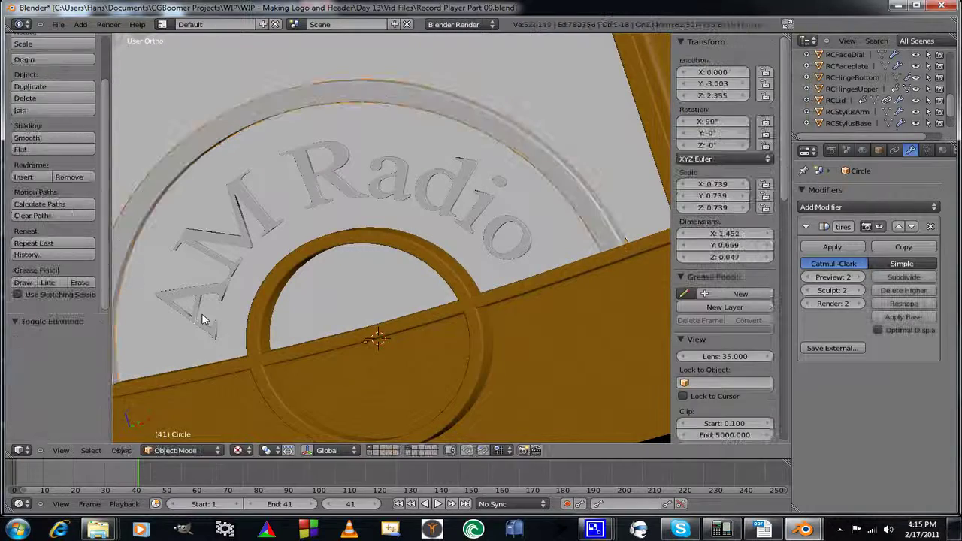
{"action": "middle_click_drag", "start_coordinate": [320, 197], "coordinate": [380, 211]}
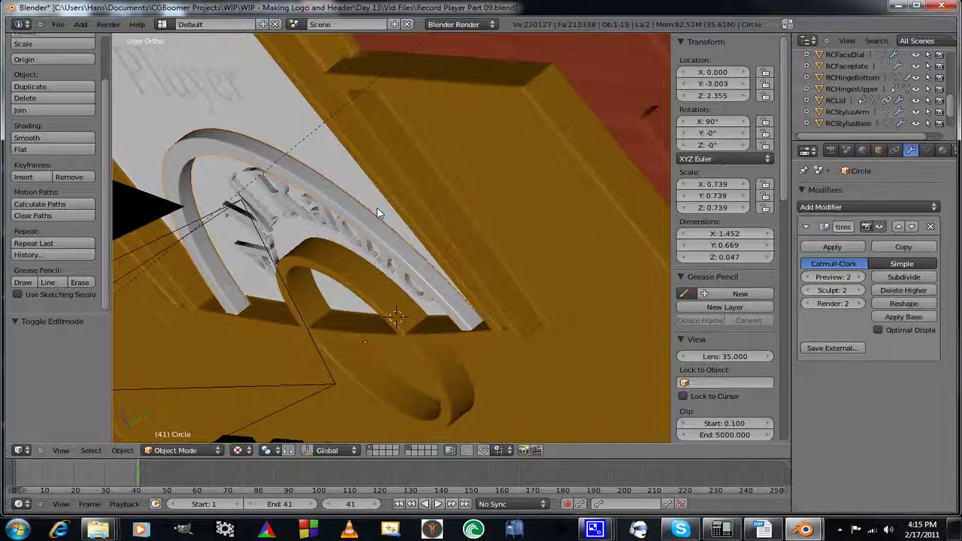
{"action": "key", "text": "g"}
{"action": "key", "text": "y"}
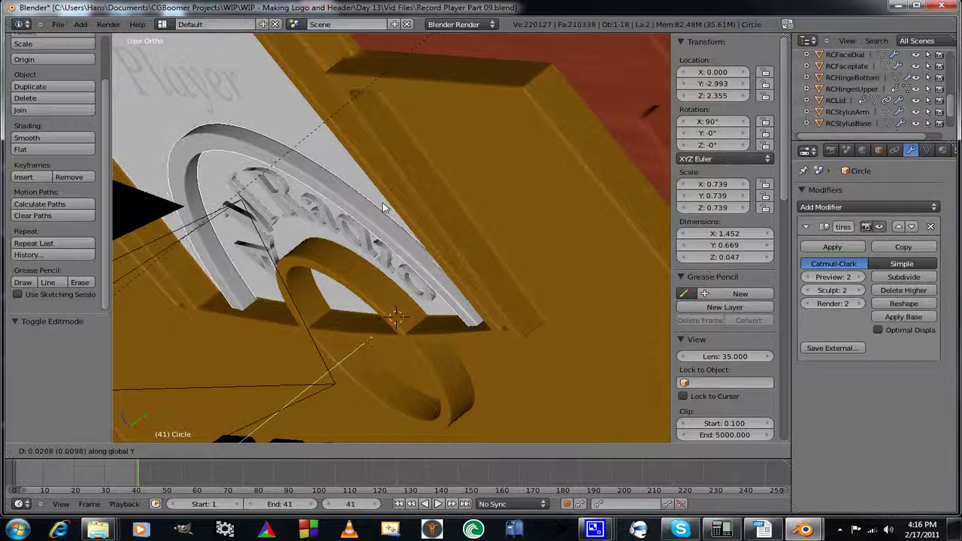
{"action": "left_click", "coordinate": [389, 204]}
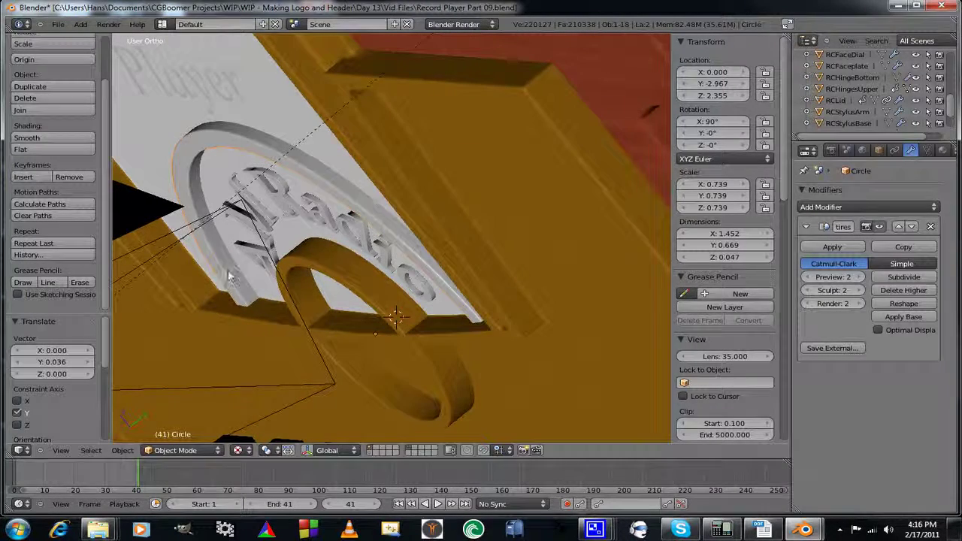
{"action": "middle_click_drag", "start_coordinate": [389, 204], "coordinate": [283, 233]}
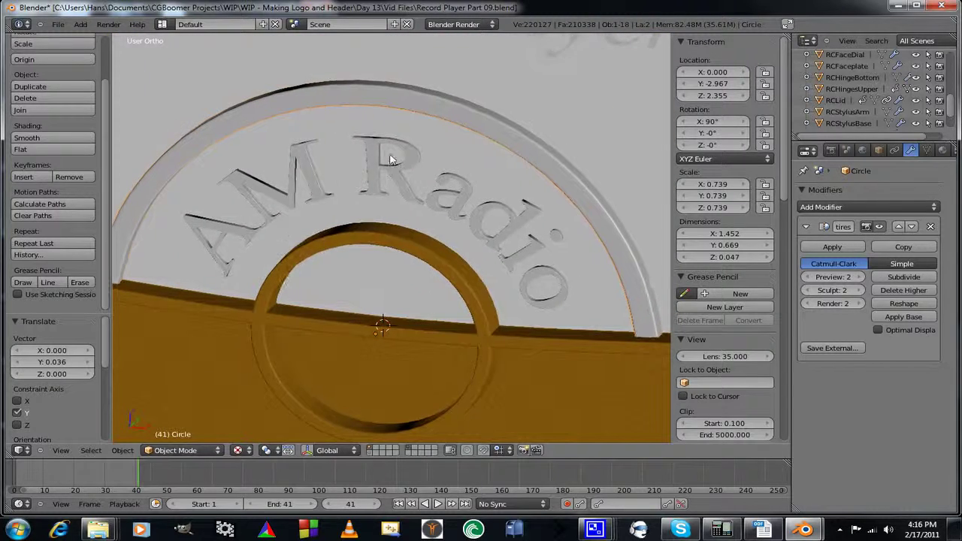
{"action": "middle_click_drag", "start_coordinate": [393, 154], "coordinate": [355, 261], "text": "shift"}
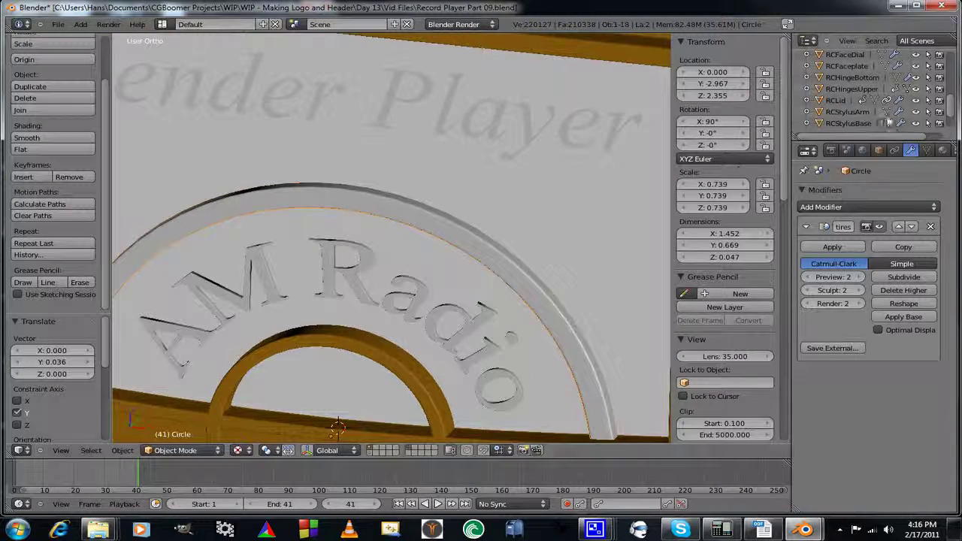
Rename the Circle object to RCDialFace in the Outliner.
{"action": "scroll", "coordinate": [953, 107], "scroll_direction": "up", "scroll_amount": 5}
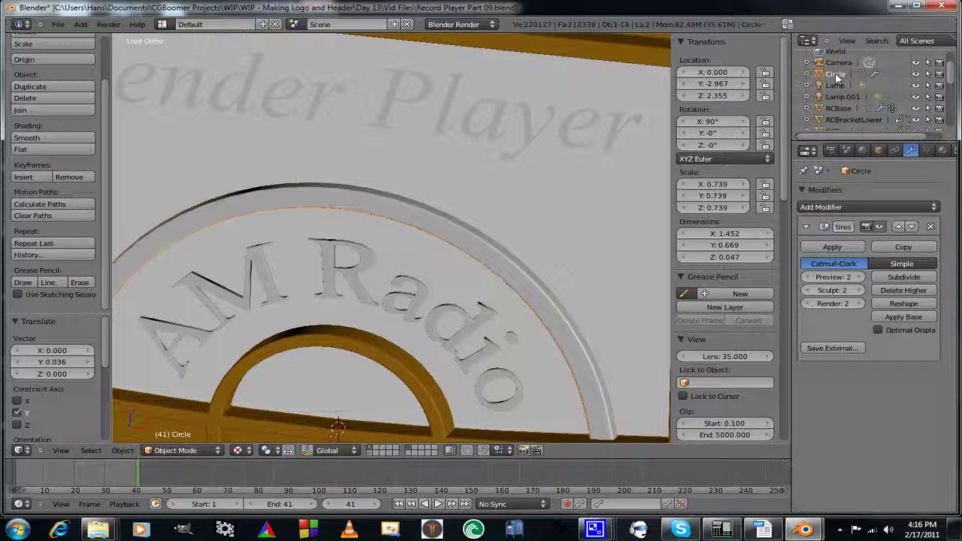
{"action": "double_click", "coordinate": [835, 73]}
{"action": "type", "text": "RCDialFace"}
{"action": "key", "text": "Return"}
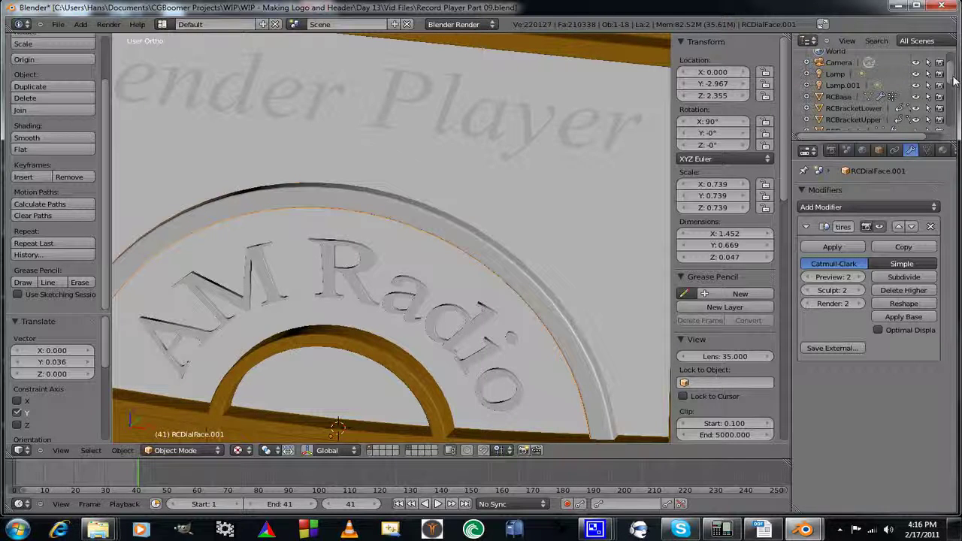
{"action": "left_click_drag", "start_coordinate": [951, 77], "coordinate": [951, 105]}
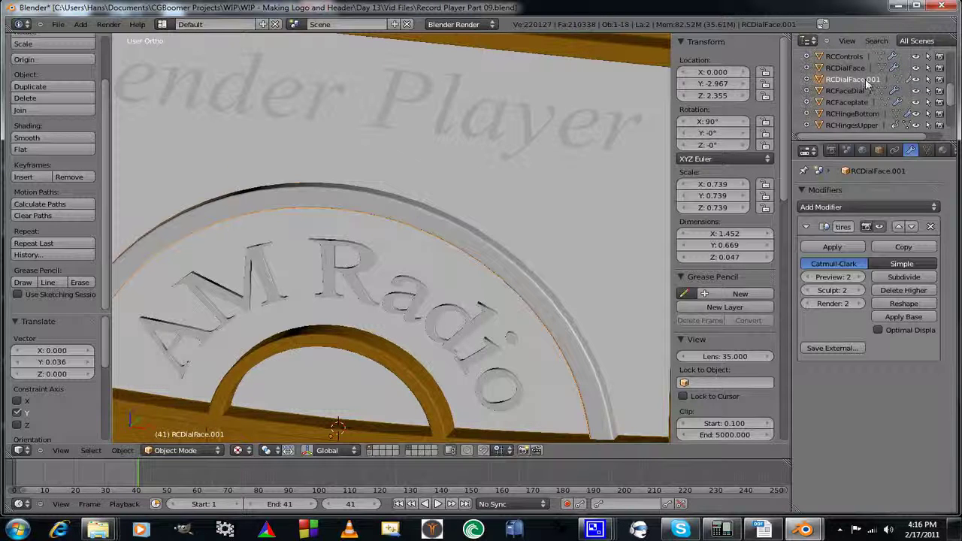
Orbit around the radio face and return to the straight front view.
{"action": "middle_click_drag", "start_coordinate": [480, 286], "coordinate": [378, 278]}
{"action": "scroll", "coordinate": [492, 264], "scroll_direction": "down", "scroll_amount": 5}
{"action": "middle_click_drag", "start_coordinate": [462, 308], "coordinate": [410, 299]}
{"action": "key", "text": "KP_1"}
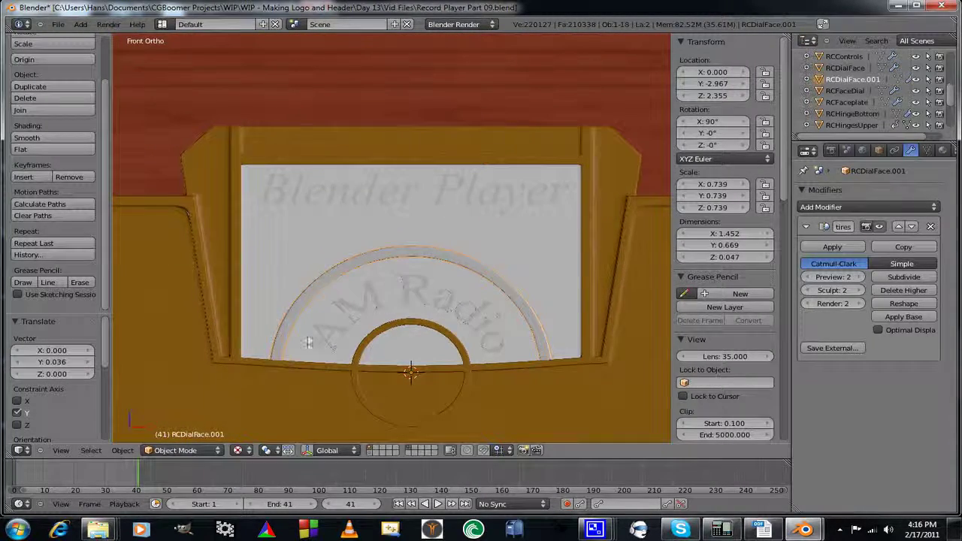
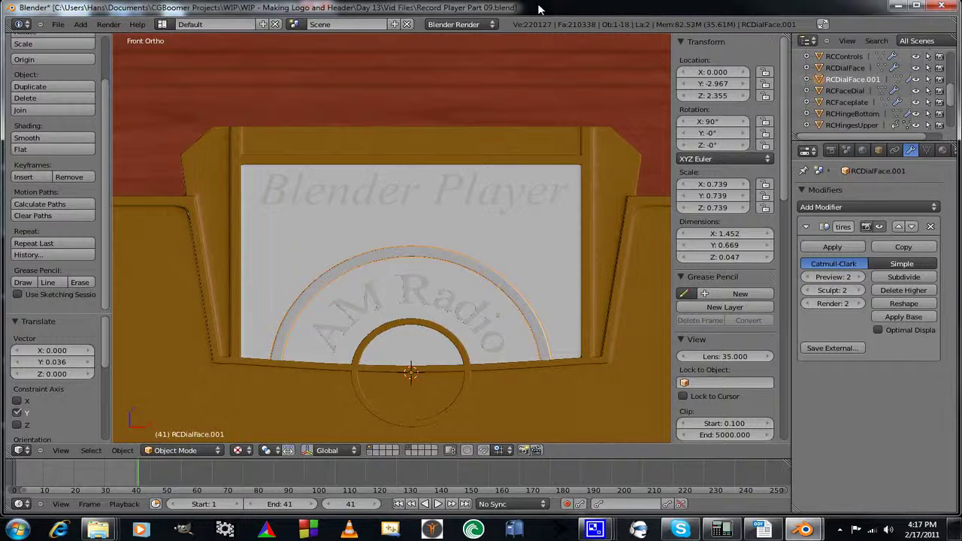
Add a new Text object to the scene.
{"action": "key", "text": "shift+a"}
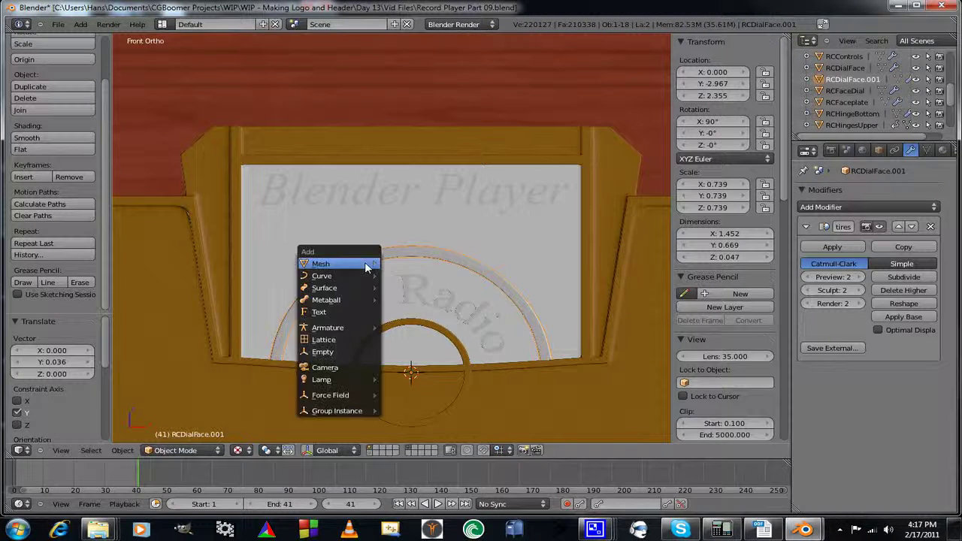
{"action": "left_click", "coordinate": [349, 313]}
{"action": "middle_click_drag", "start_coordinate": [557, 414], "coordinate": [470, 328]}
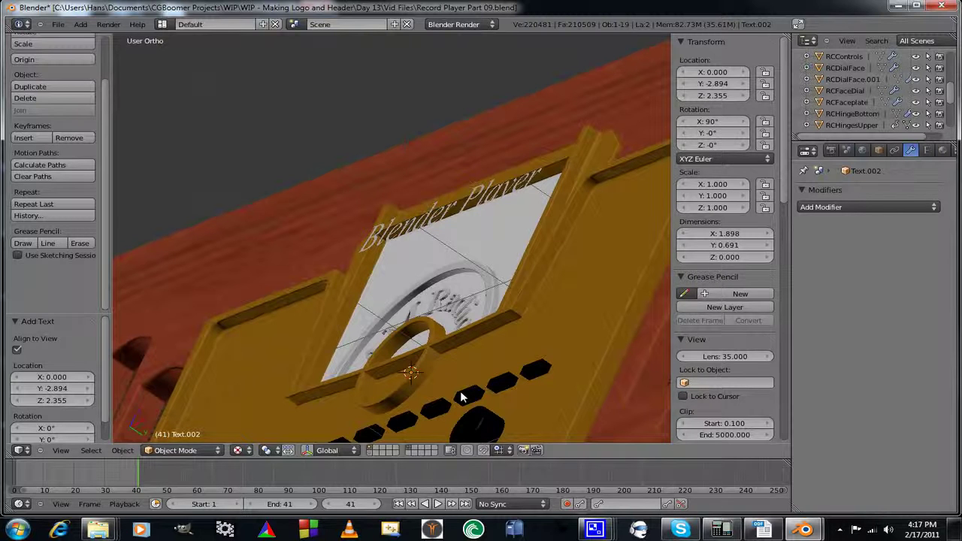
Move the text forward along Y to -2.979 and view it in Front Ortho.
{"action": "key", "text": "g"}
{"action": "key", "text": "y"}
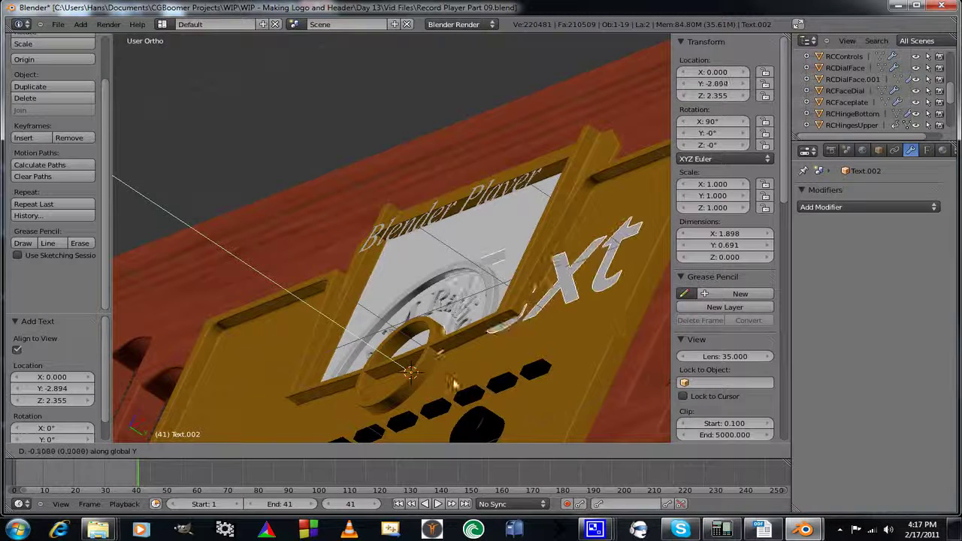
{"action": "left_click", "coordinate": [451, 379]}
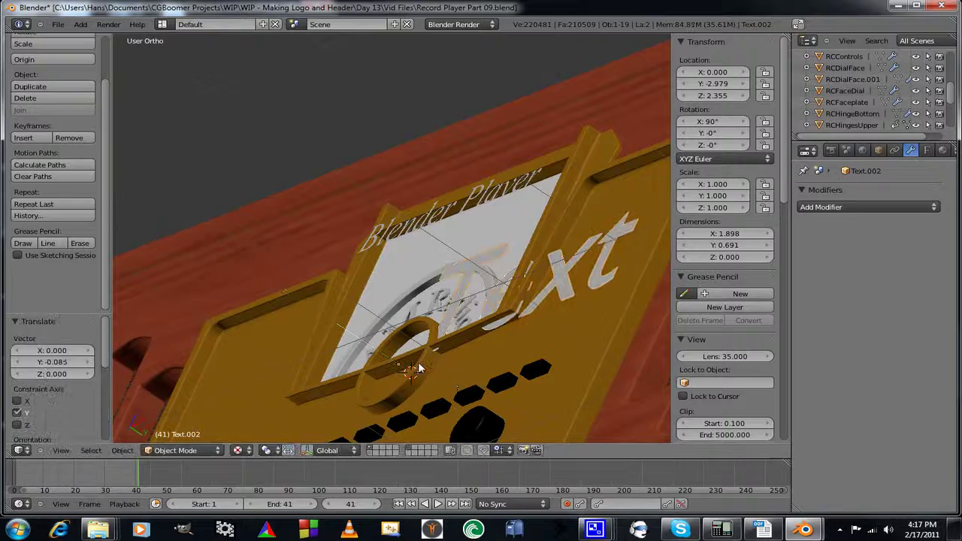
{"action": "middle_click_drag", "start_coordinate": [451, 379], "coordinate": [487, 423]}
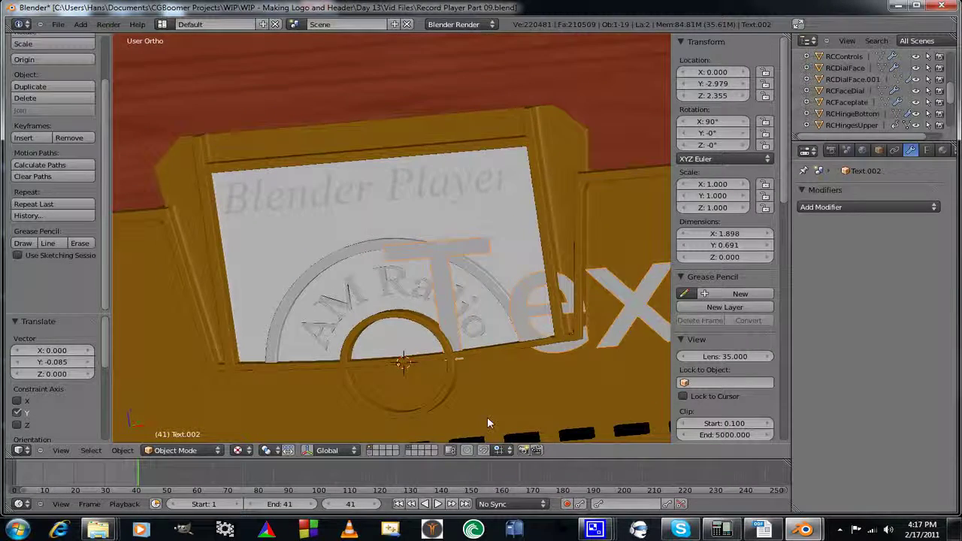
{"action": "key", "text": "KP_1"}
{"action": "scroll", "coordinate": [511, 254], "scroll_direction": "down", "scroll_amount": 2}
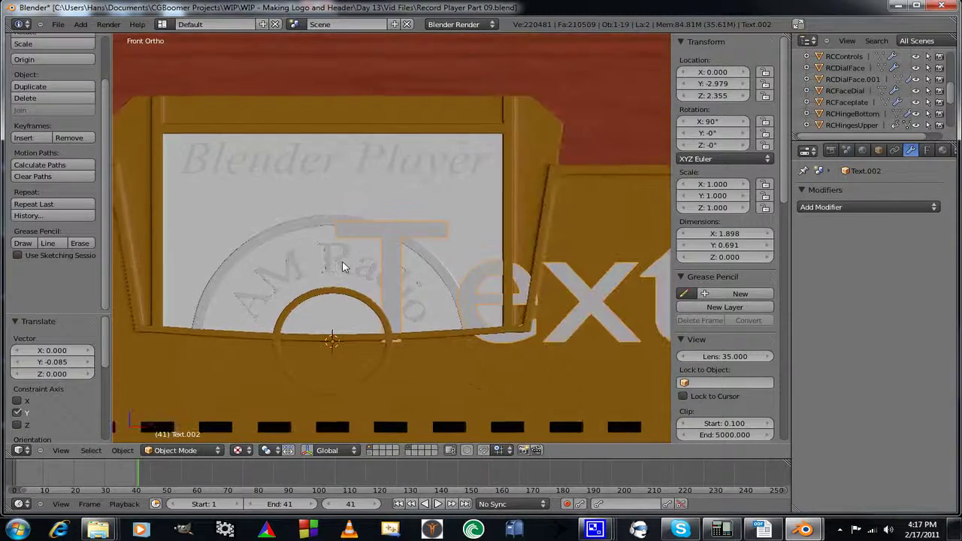
{"action": "scroll", "coordinate": [399, 345], "scroll_direction": "down", "scroll_amount": 3}
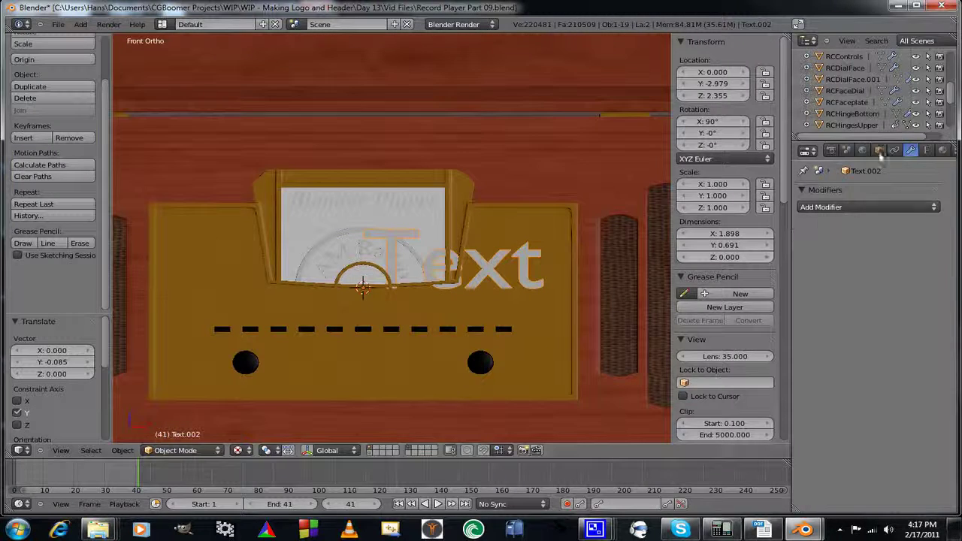
Load C:\Windows\Fonts\times.ttf as the text's regular font.
{"action": "left_click", "coordinate": [927, 152]}
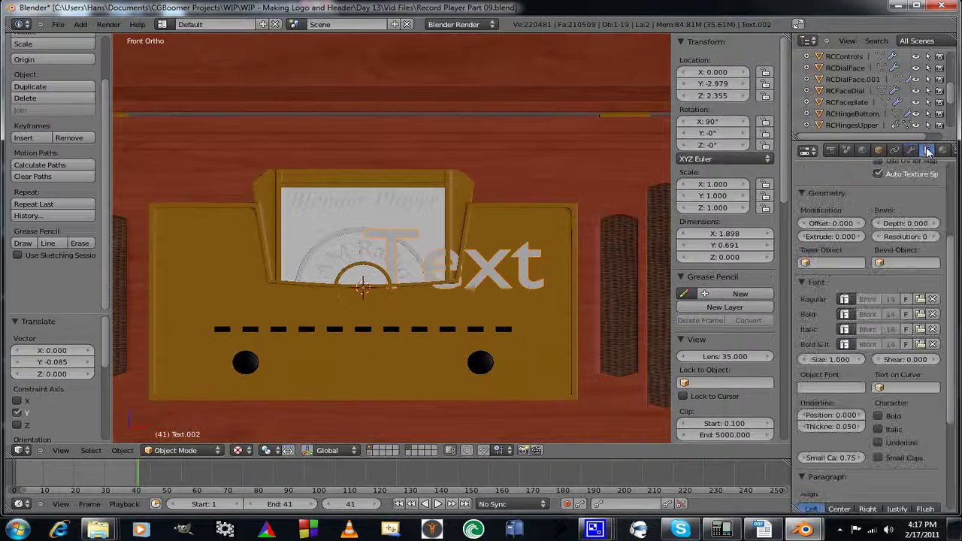
{"action": "left_click", "coordinate": [922, 299]}
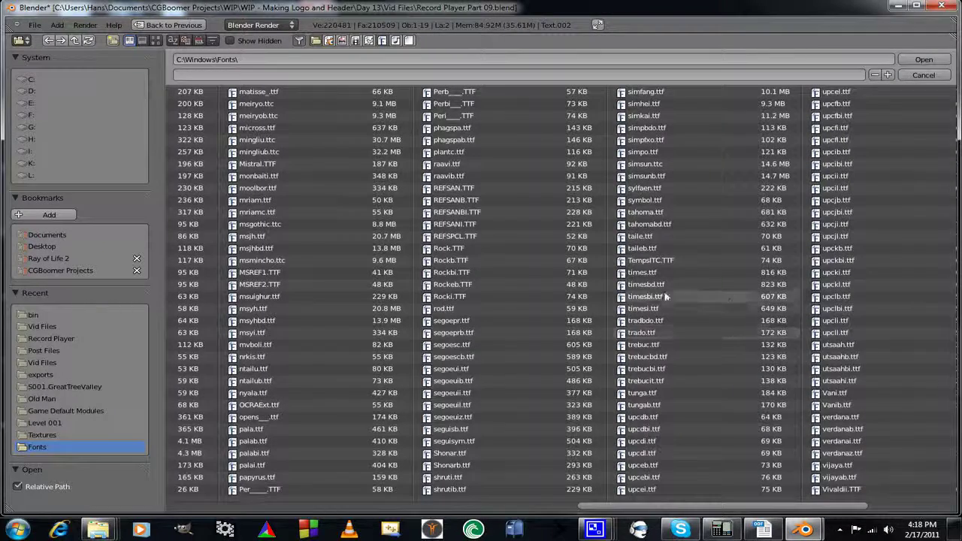
{"action": "left_click", "coordinate": [638, 272]}
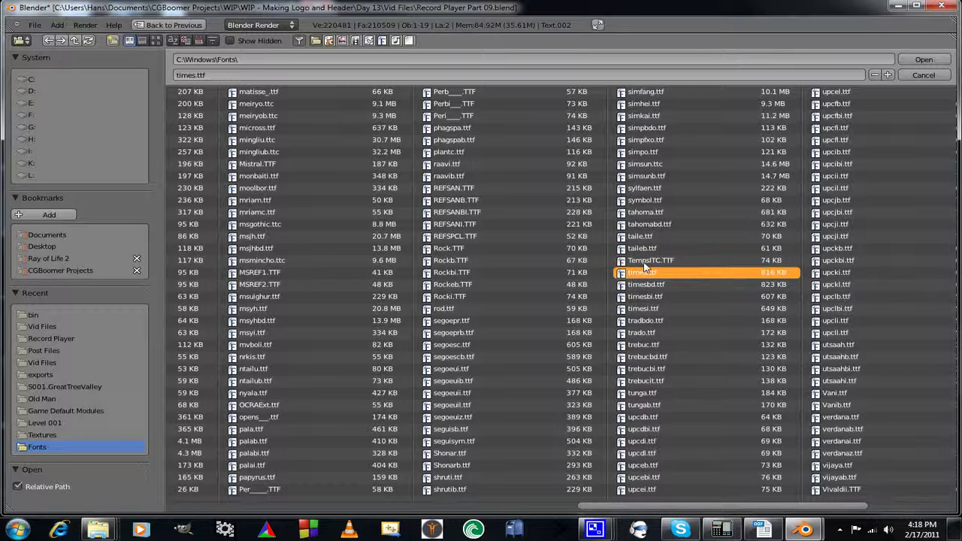
{"action": "left_click", "coordinate": [924, 60]}
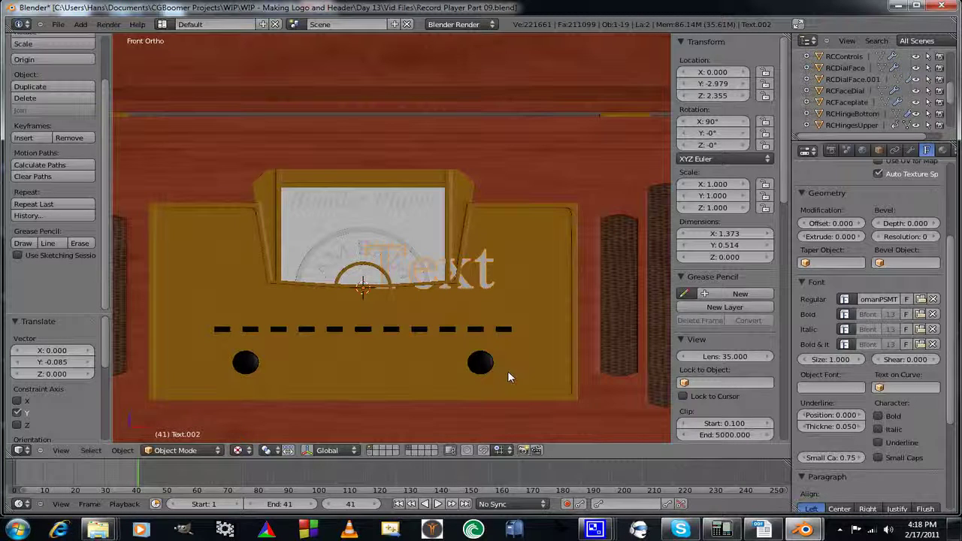
Scale the text to 0.146 and rotate it -90° about Y.
{"action": "key", "text": "s"}
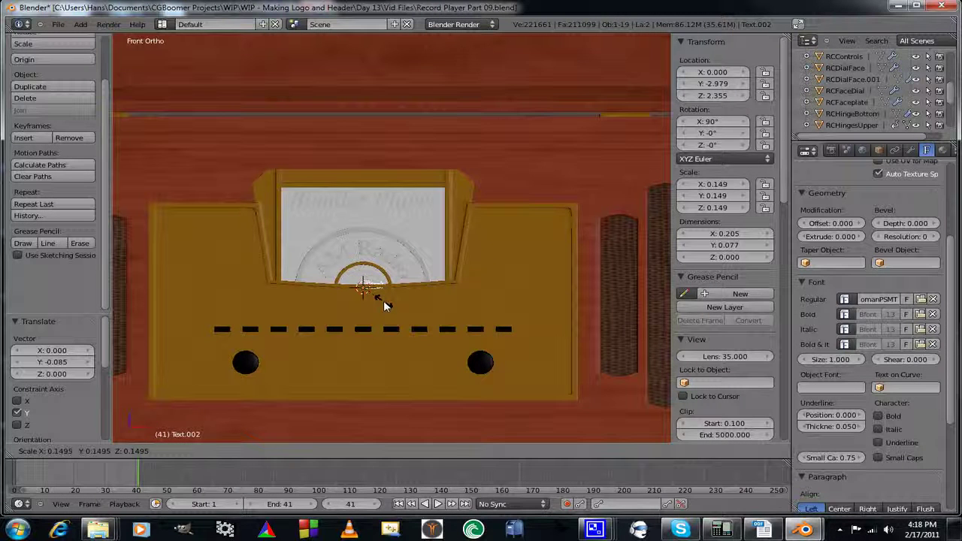
{"action": "left_click", "coordinate": [382, 300]}
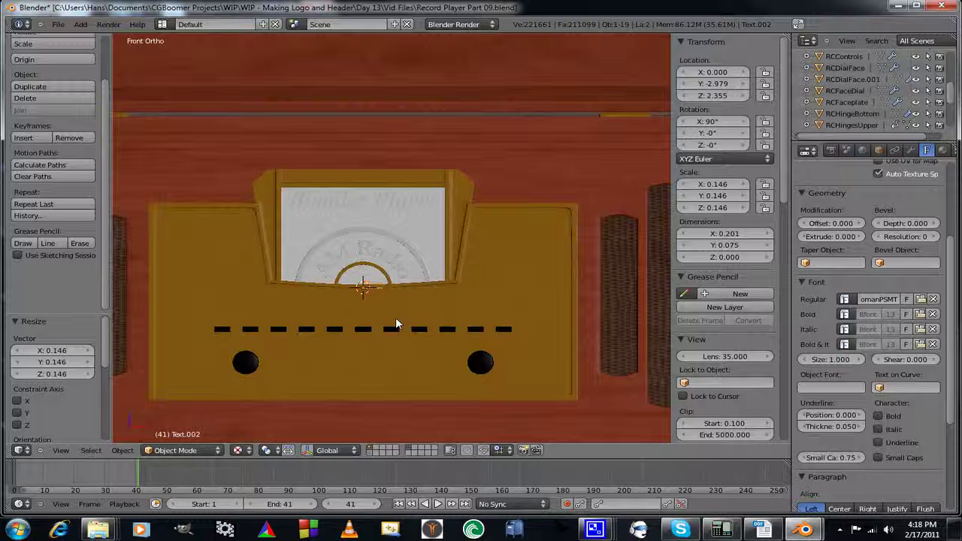
{"action": "key", "text": "r"}
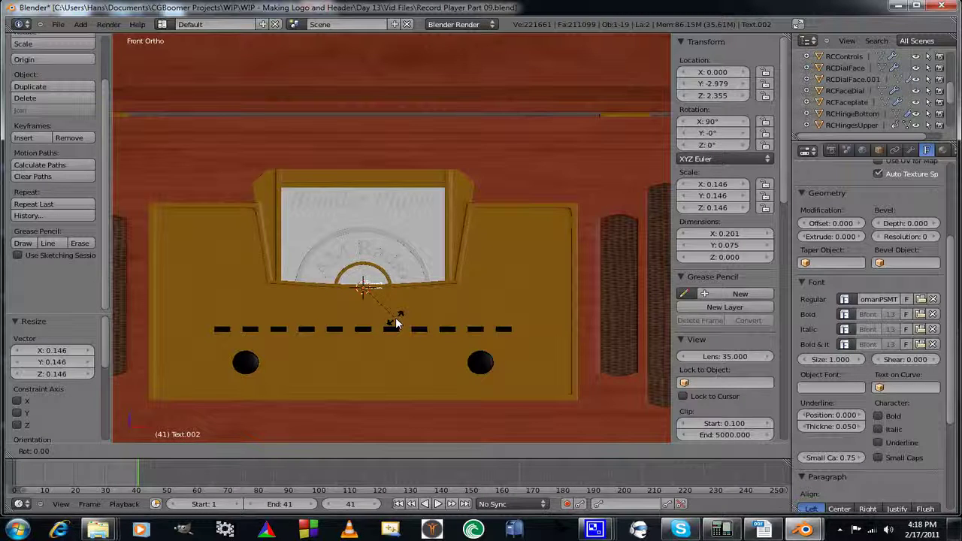
{"action": "type", "text": "90"}
{"action": "key", "text": "Return"}
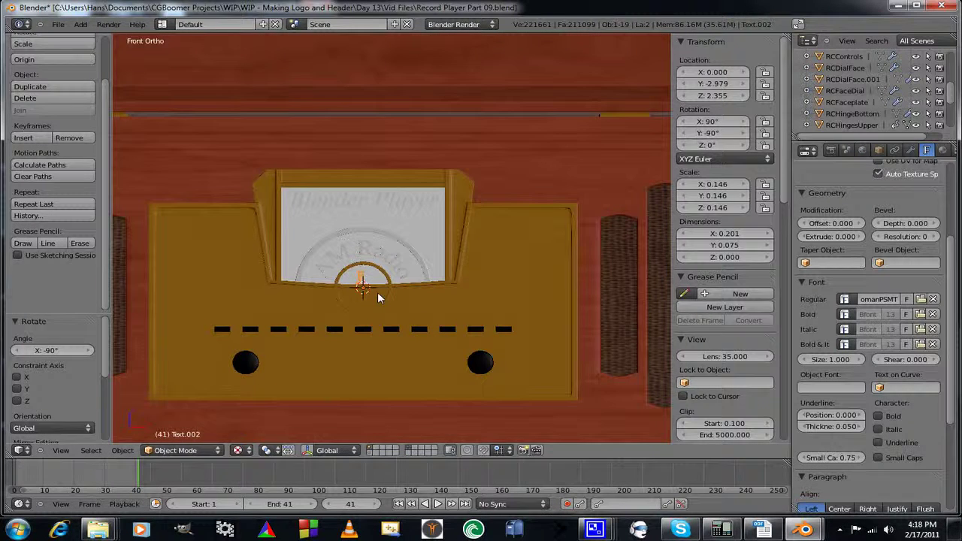
Move the rotated text to the dial window's lower-left edge.
{"action": "key", "text": "g"}
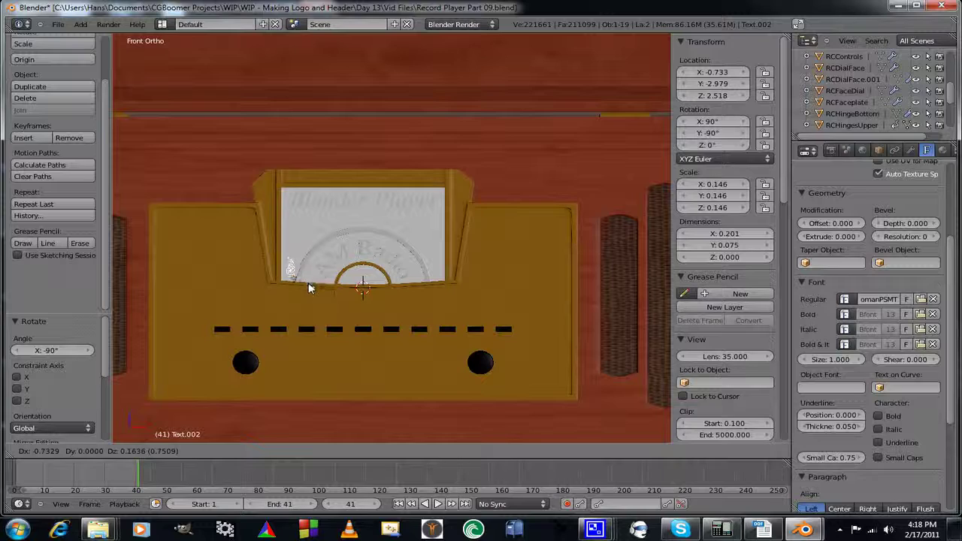
{"action": "left_click", "coordinate": [307, 284]}
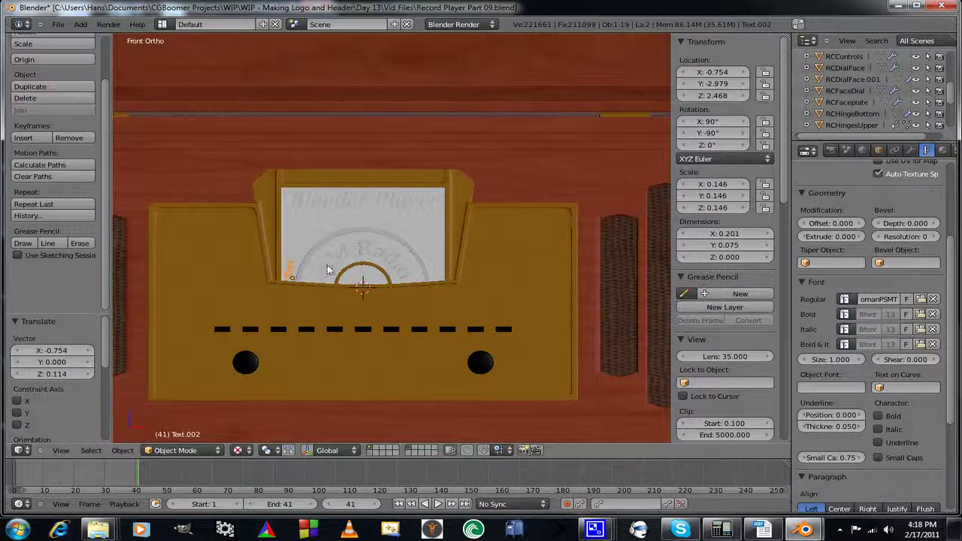
{"action": "middle_click_drag", "start_coordinate": [327, 270], "coordinate": [370, 287]}
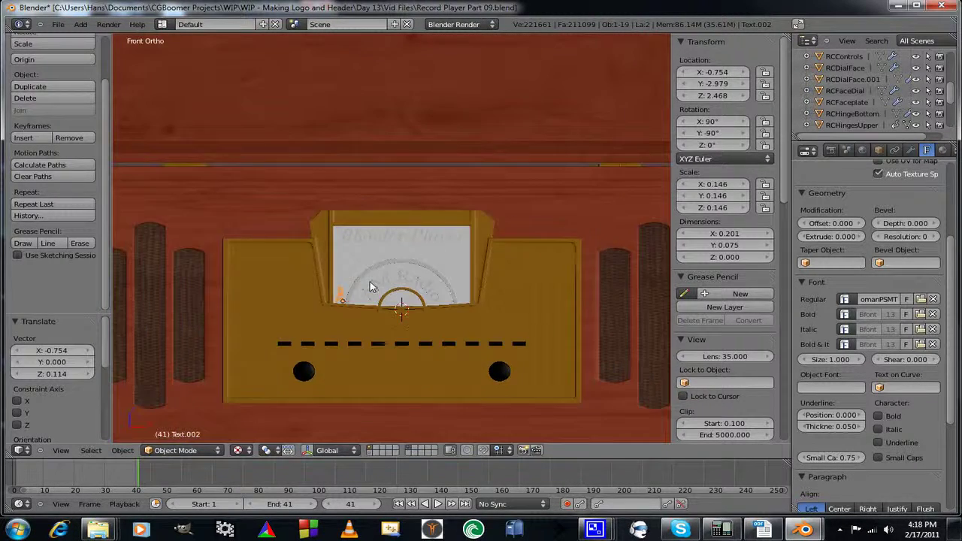
{"action": "scroll", "coordinate": [369, 290], "scroll_direction": "up", "scroll_amount": 5}
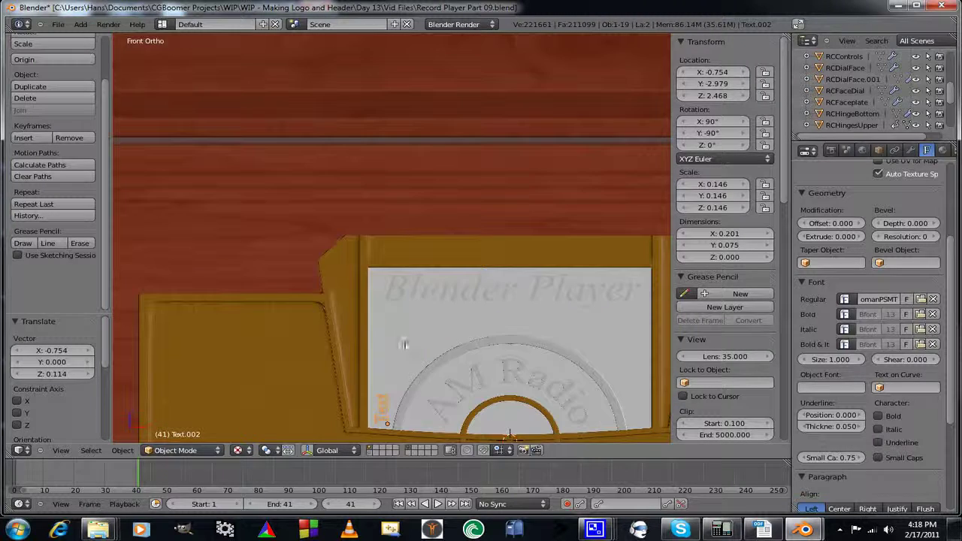
{"action": "middle_click_drag", "start_coordinate": [403, 344], "coordinate": [389, 236], "text": "shift"}
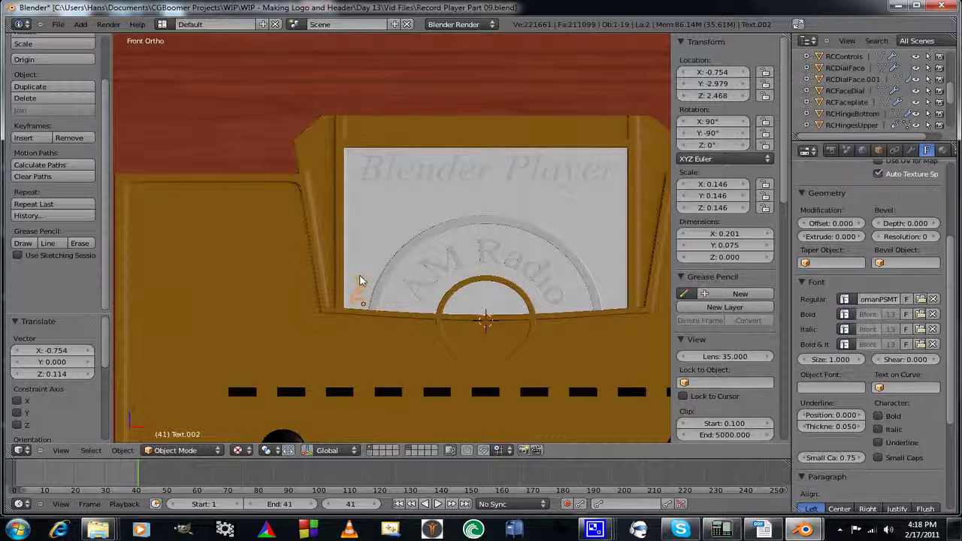
{"action": "key", "text": "Tab"}
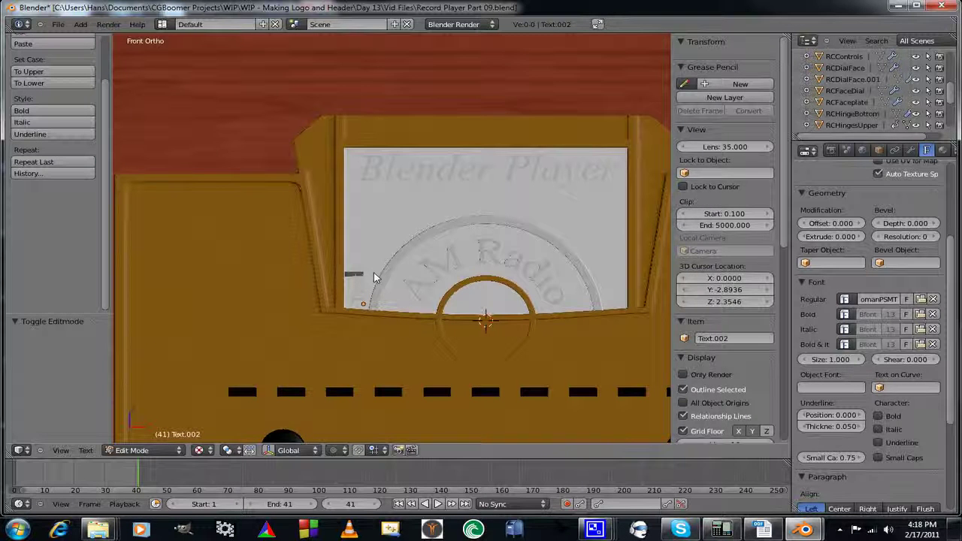
Delete the default 'Text' word and type the first scale characters '5.000.70.8'.
{"action": "key", "text": "BackSpace"}
{"action": "key", "text": "BackSpace"}
{"action": "key", "text": "BackSpace"}
{"action": "key", "text": "BackSpace"}
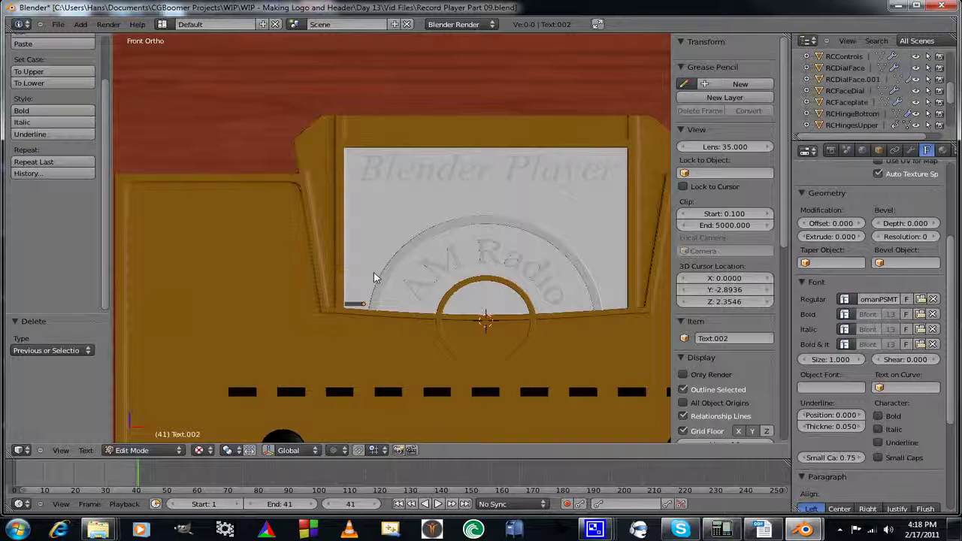
{"action": "type", "text": "5"}
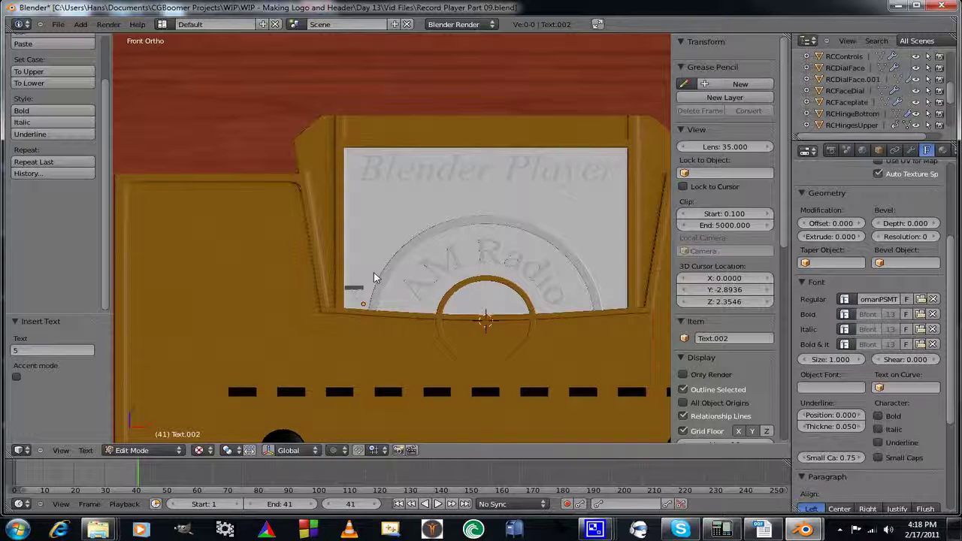
{"action": "type", "text": ".000.70.8"}
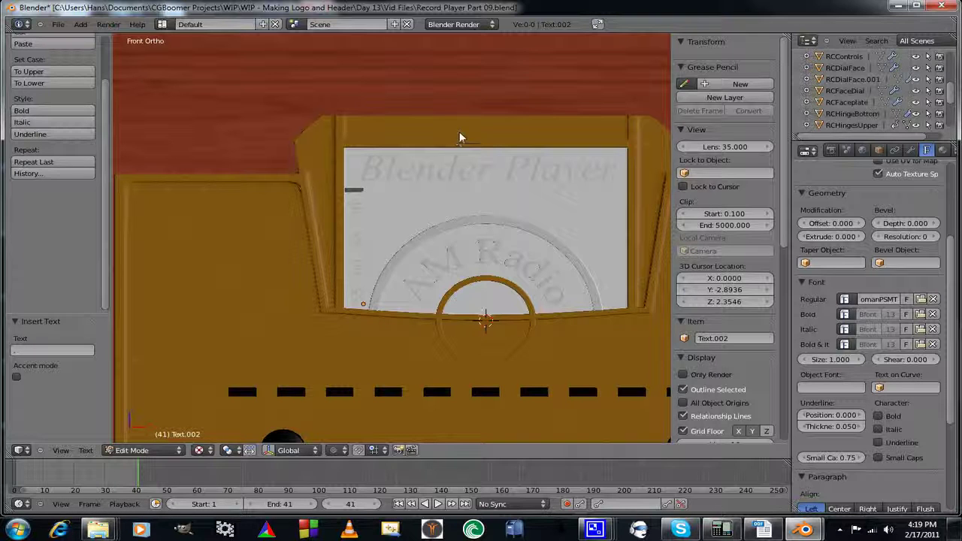
Extend the scale with 85, 90, 95, 100, 105 and 110, fixing stray characters.
{"action": "middle_click_drag", "start_coordinate": [483, 93], "coordinate": [451, 179], "text": "shift"}
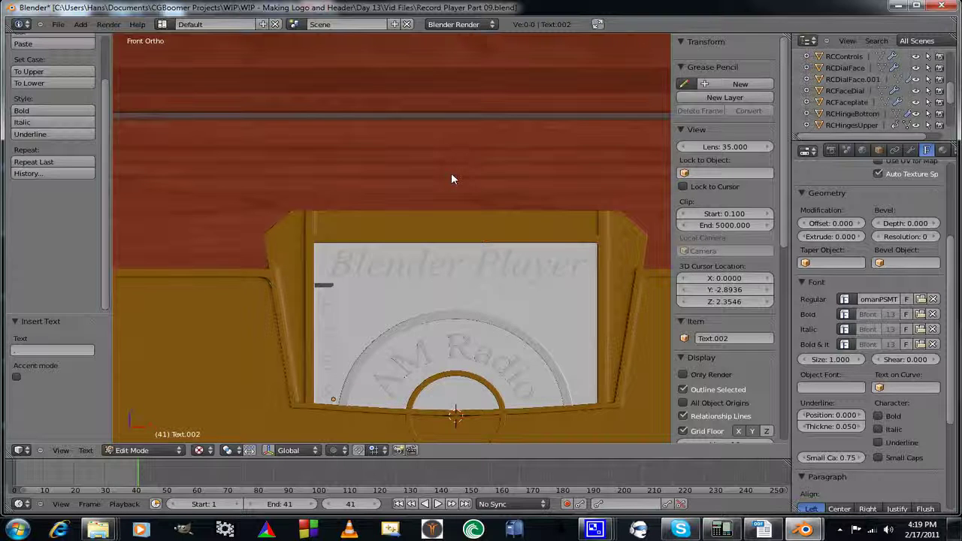
{"action": "scroll", "coordinate": [451, 179], "scroll_direction": "down", "scroll_amount": 1}
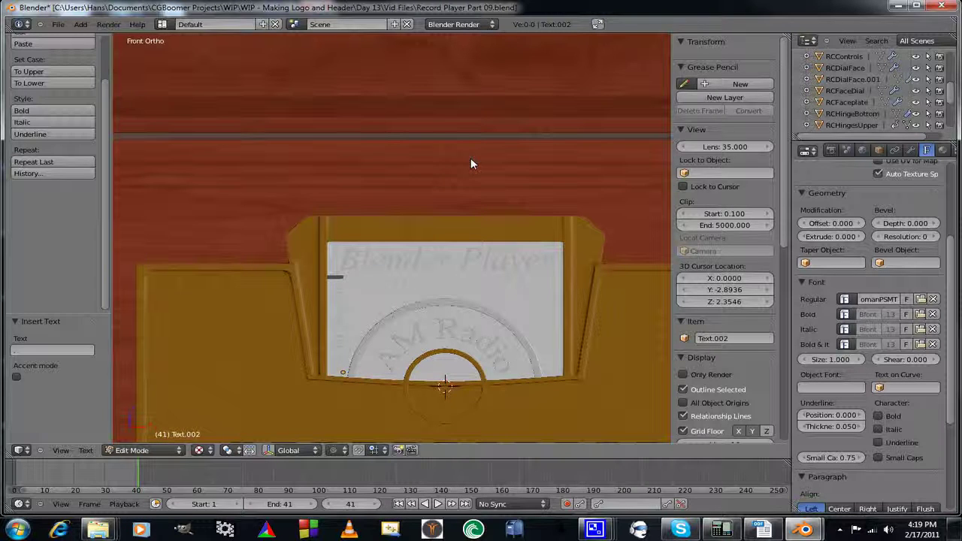
{"action": "type", "text": "5..8.5"}
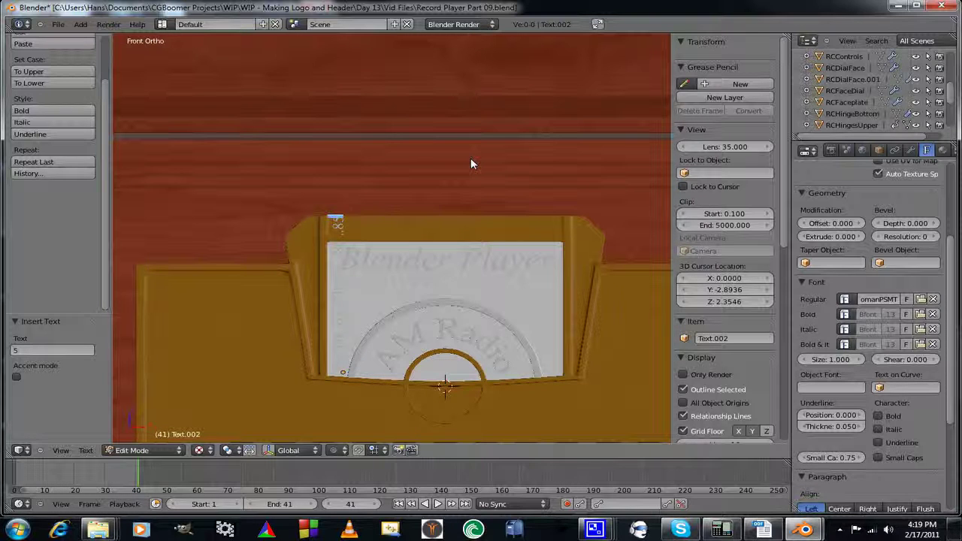
{"action": "type", "text": "."}
{"action": "type", "text": "90.."}
{"action": "type", "text": "95...100..."}
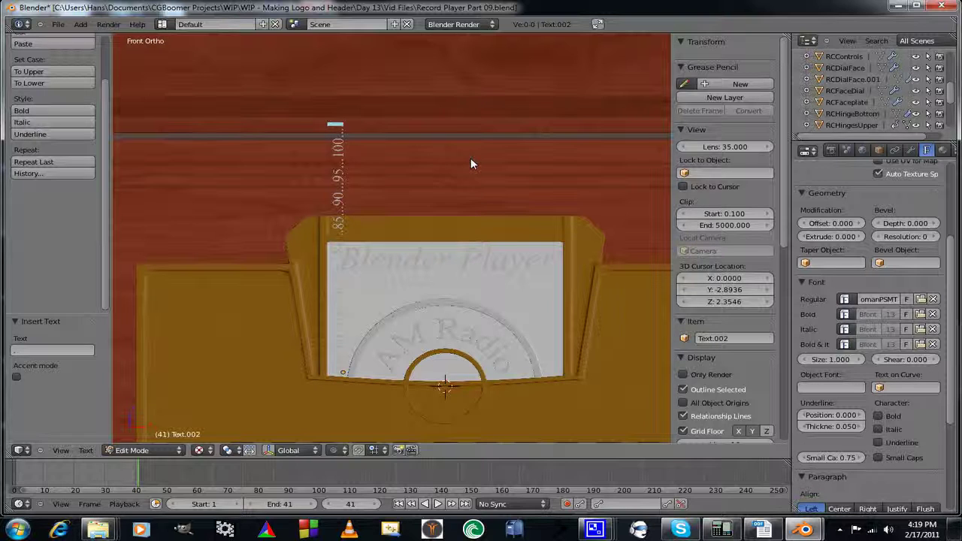
{"action": "key", "text": "BackSpace"}
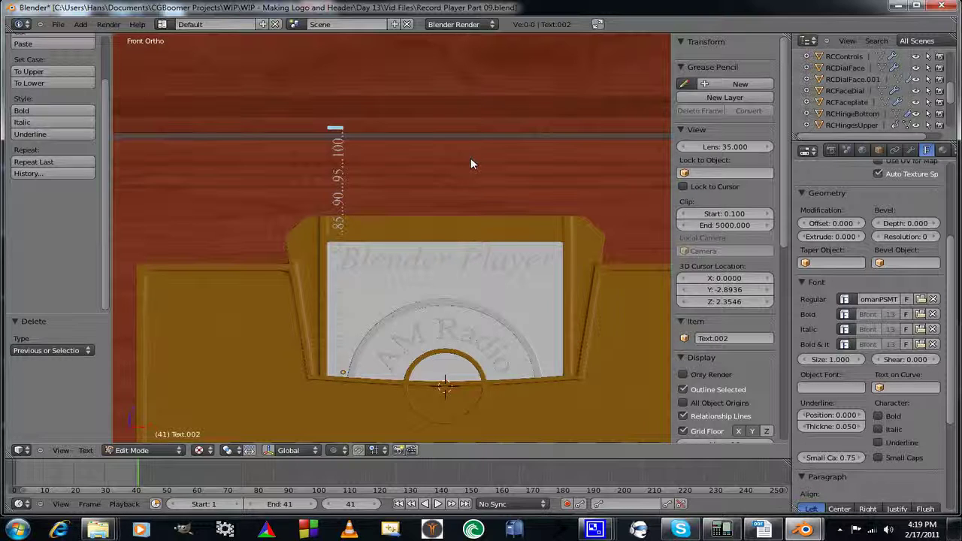
{"action": "type", "text": "105"}
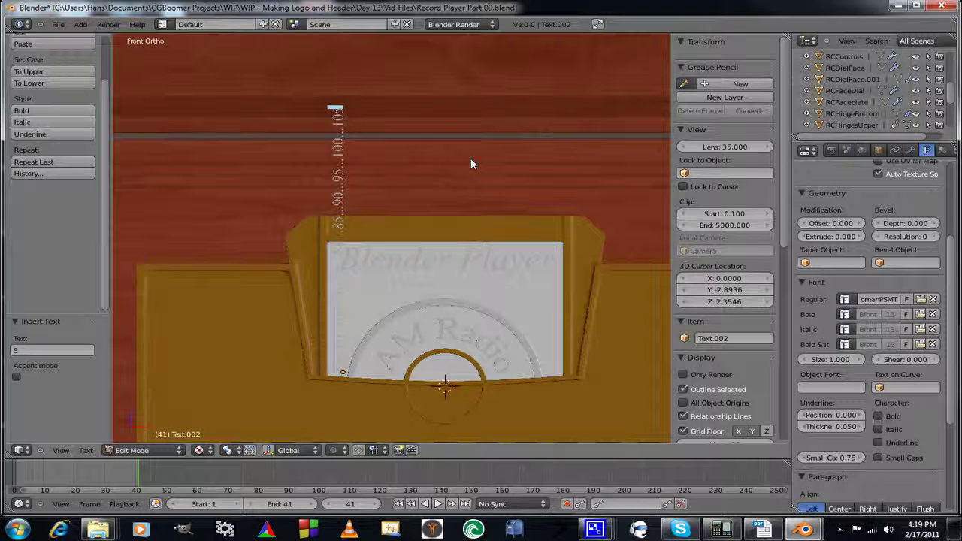
{"action": "type", "text": "...110"}
{"action": "key", "text": "BackSpace"}
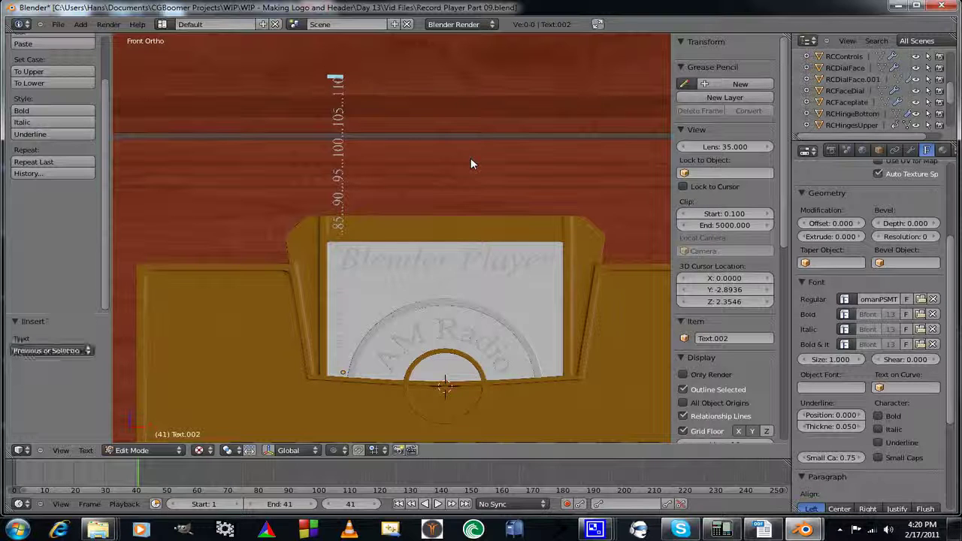
Add 115 through 160 in steps of five, remove the extra zero, and exit edit mode.
{"action": "middle_click_drag", "start_coordinate": [486, 140], "coordinate": [434, 264], "text": "shift"}
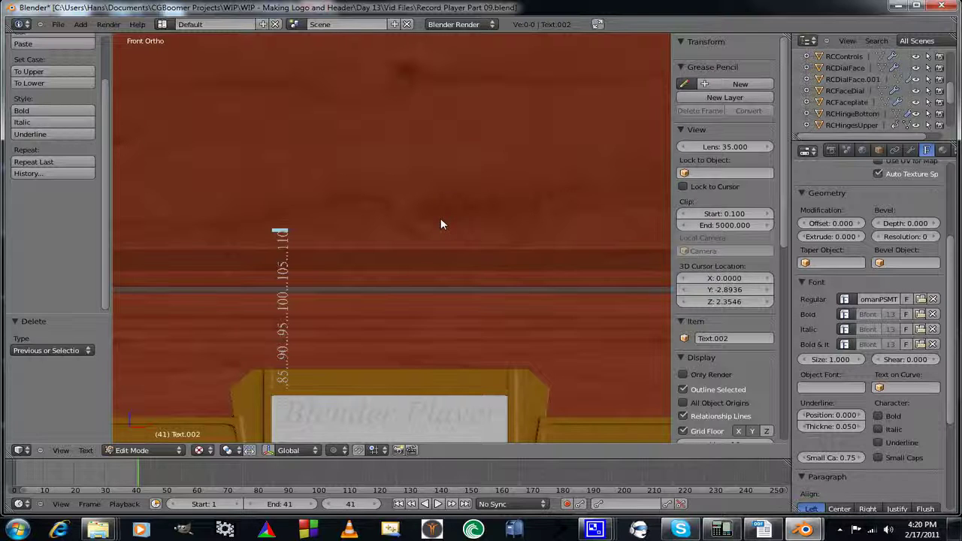
{"action": "type", "text": "..."}
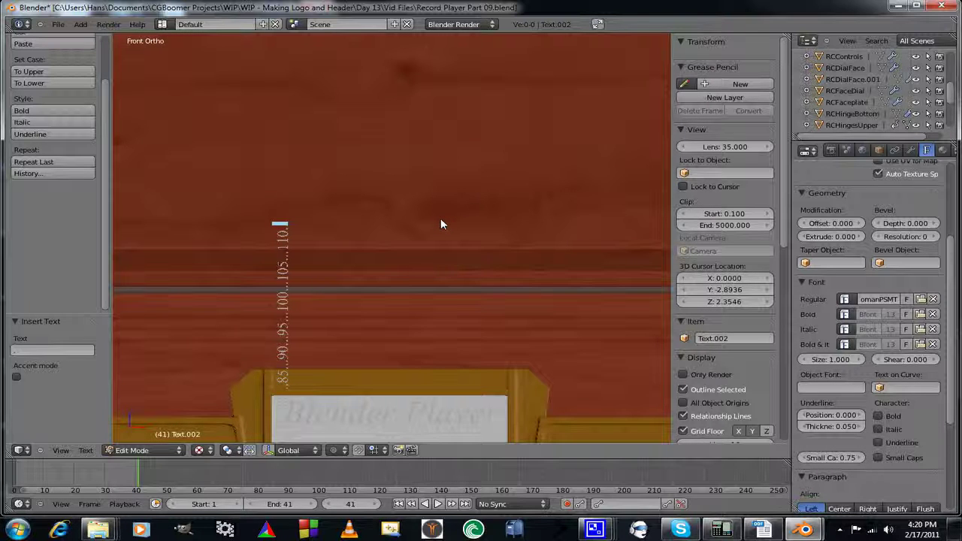
{"action": "type", "text": "115...120...1"}
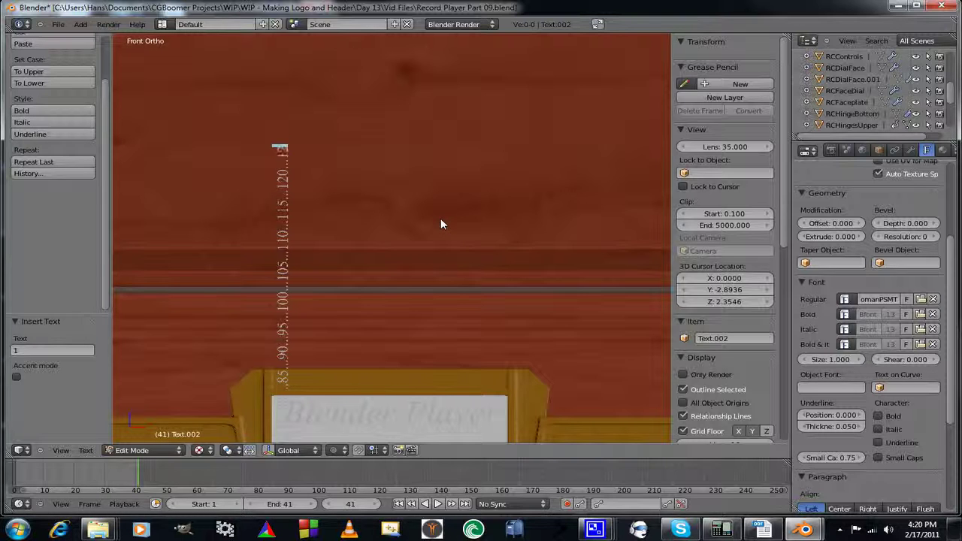
{"action": "type", "text": "25...13000"}
{"action": "key", "text": "BackSpace"}
{"action": "key", "text": "BackSpace"}
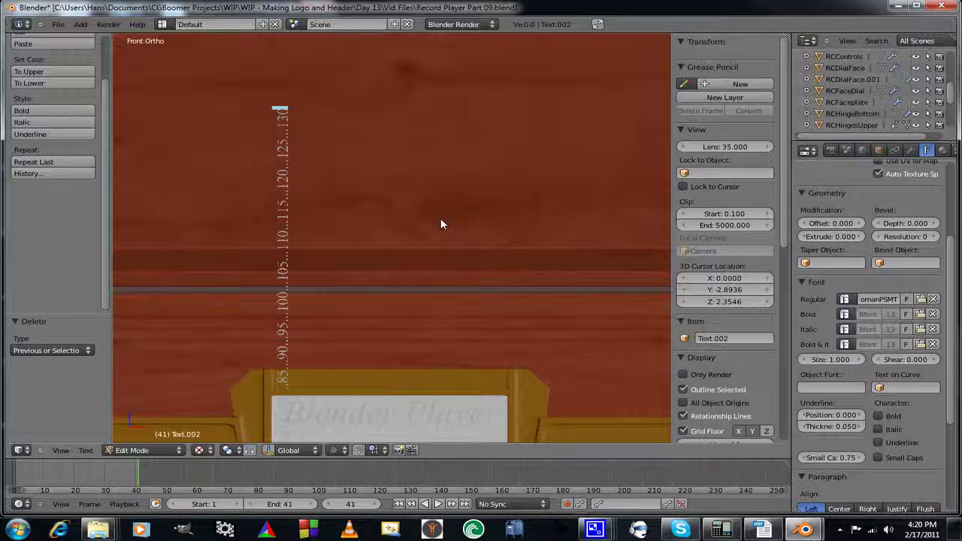
{"action": "type", "text": ".."}
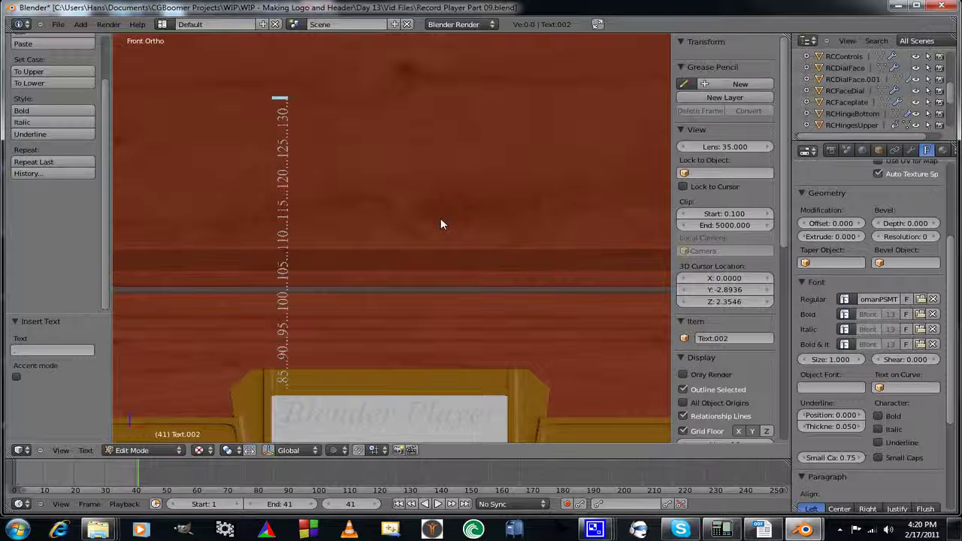
{"action": "type", "text": ".135."}
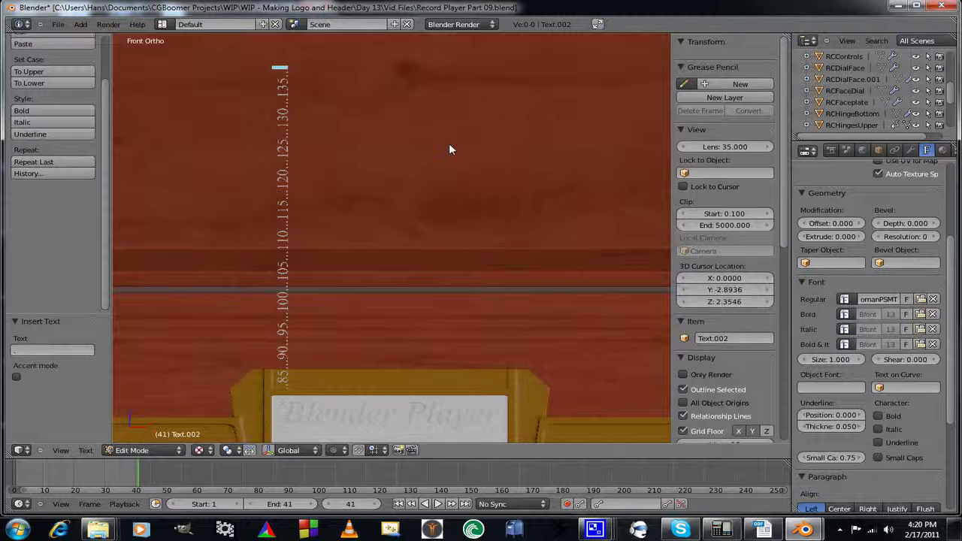
{"action": "middle_click_drag", "start_coordinate": [451, 151], "coordinate": [463, 258], "text": "shift"}
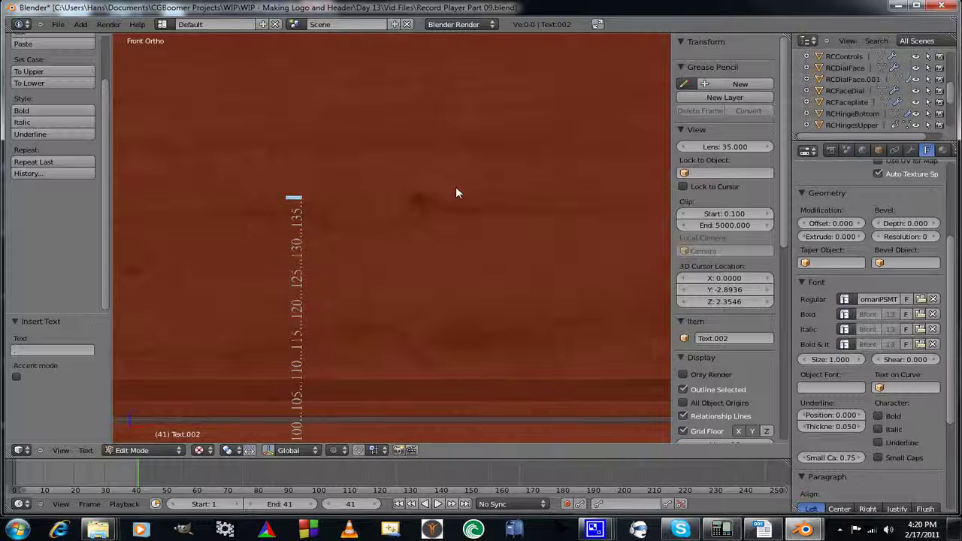
{"action": "type", "text": "..140...145..."}
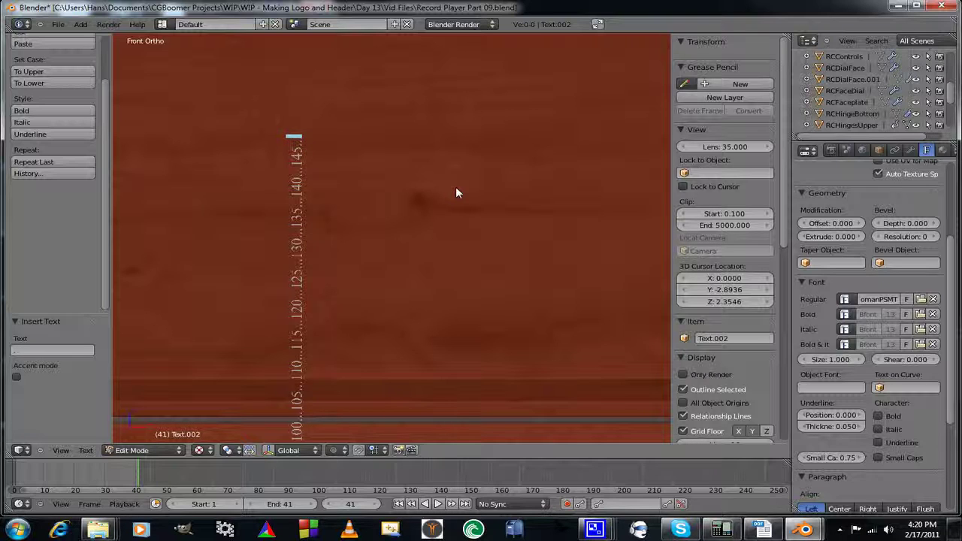
{"action": "type", "text": "150...15"}
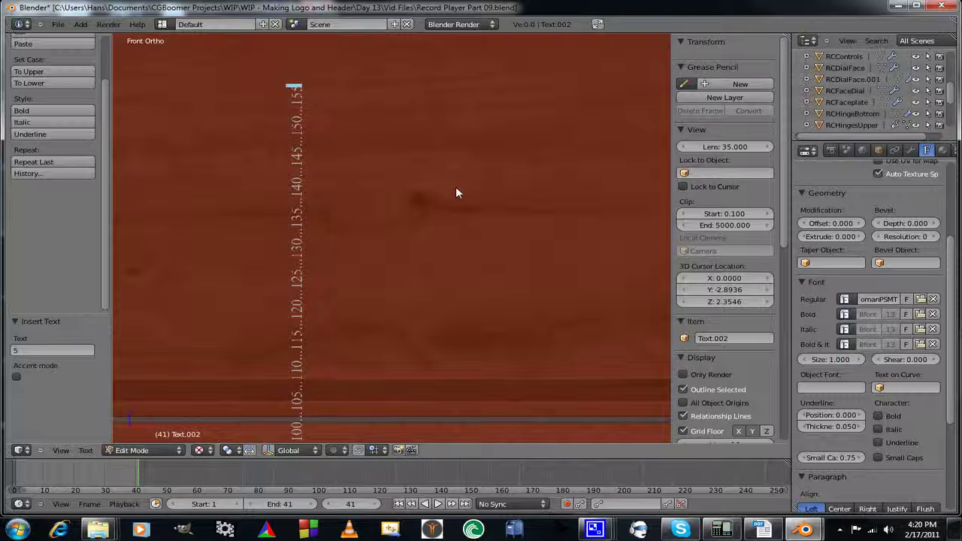
{"action": "type", "text": "5...160"}
{"action": "key", "text": "Tab"}
{"action": "scroll", "coordinate": [438, 183], "scroll_direction": "down", "scroll_amount": 4}
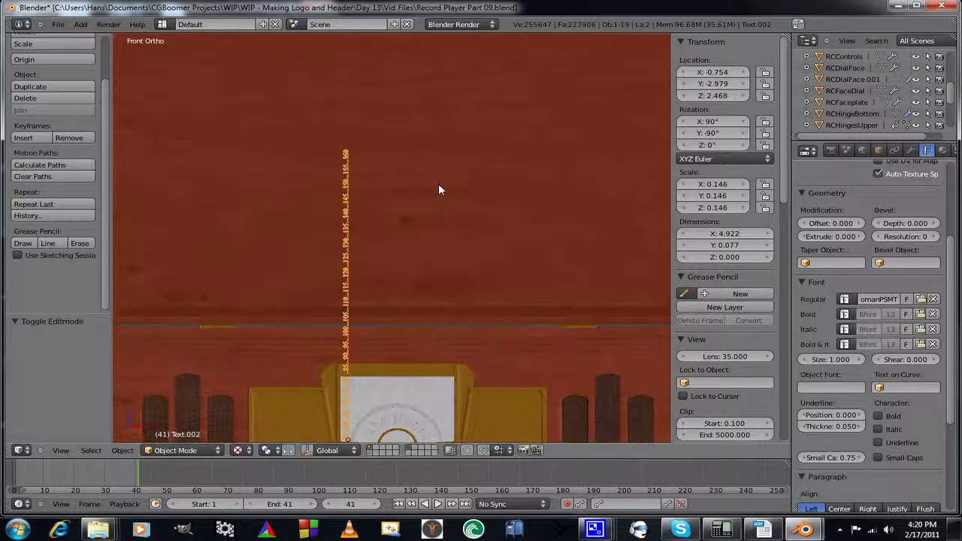
{"action": "scroll", "coordinate": [442, 196], "scroll_direction": "up", "scroll_amount": 1}
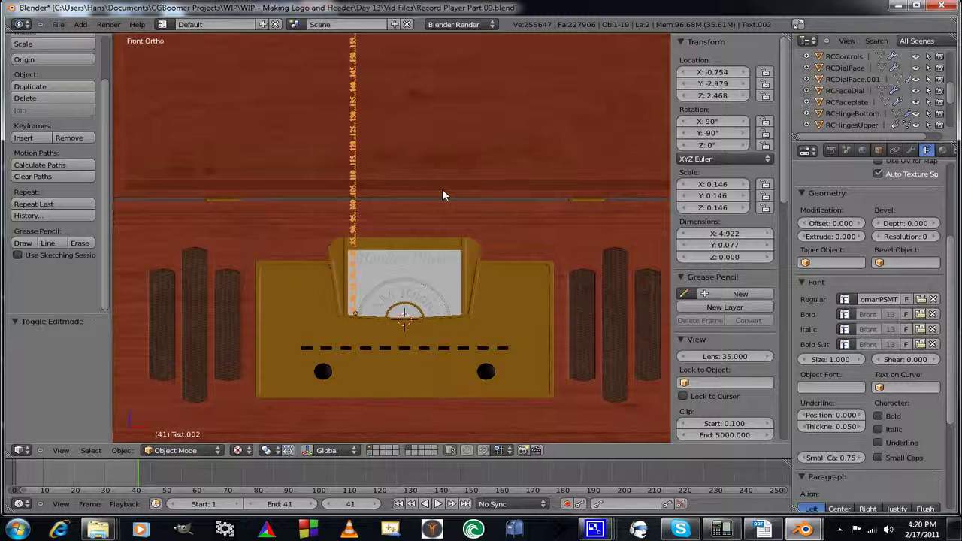
Add a Simple Deform modifier to the text in Bend mode.
{"action": "middle_click_drag", "start_coordinate": [442, 195], "coordinate": [444, 212], "text": "shift"}
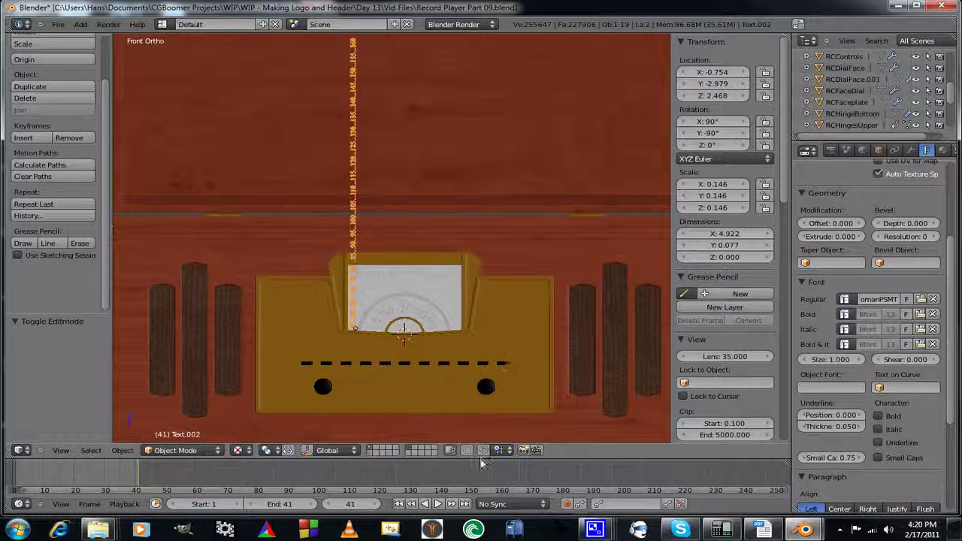
{"action": "left_click", "coordinate": [912, 151]}
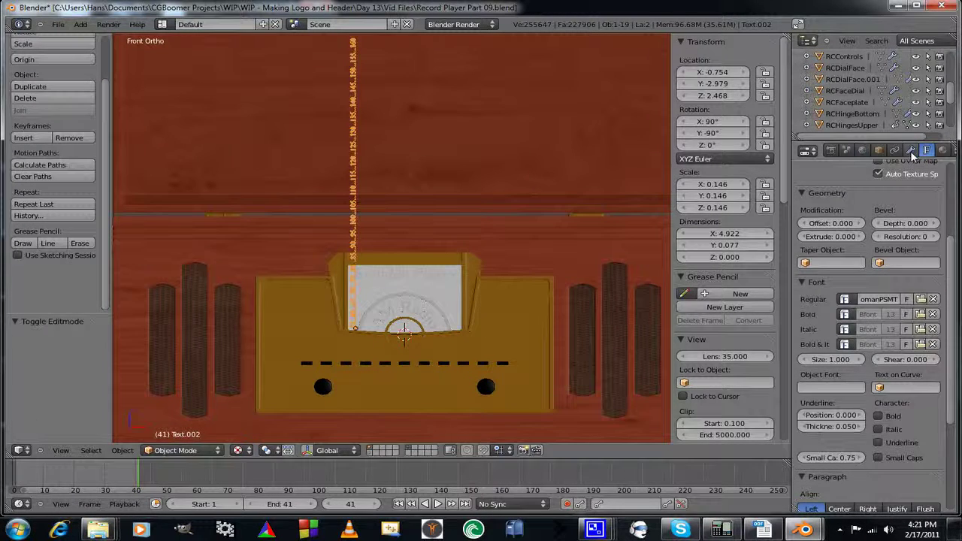
{"action": "left_click", "coordinate": [867, 209]}
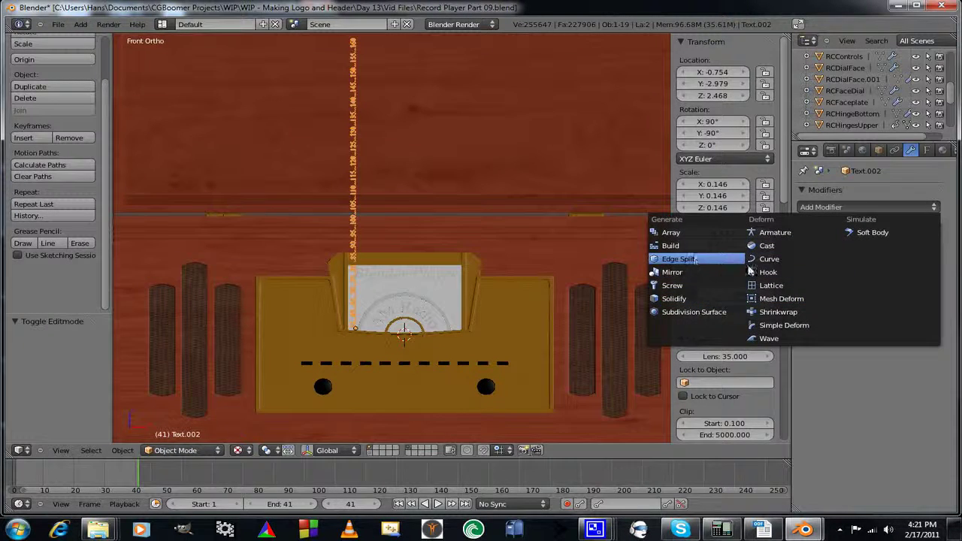
{"action": "left_click", "coordinate": [769, 324]}
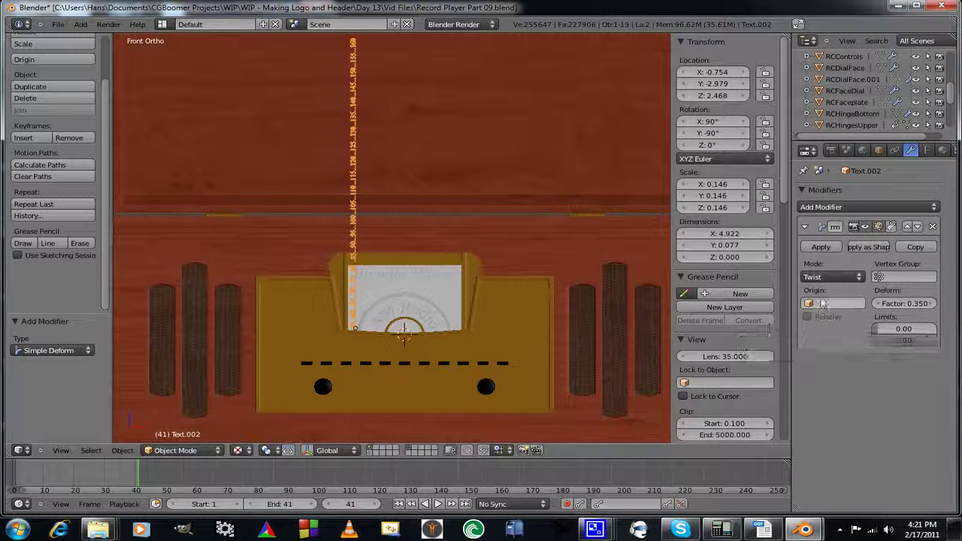
{"action": "left_click", "coordinate": [857, 276]}
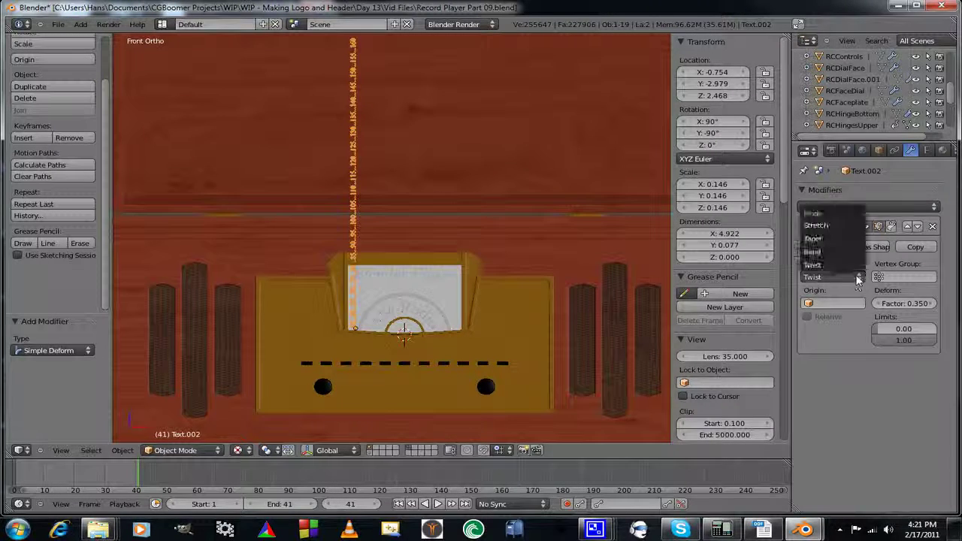
{"action": "left_click", "coordinate": [814, 252]}
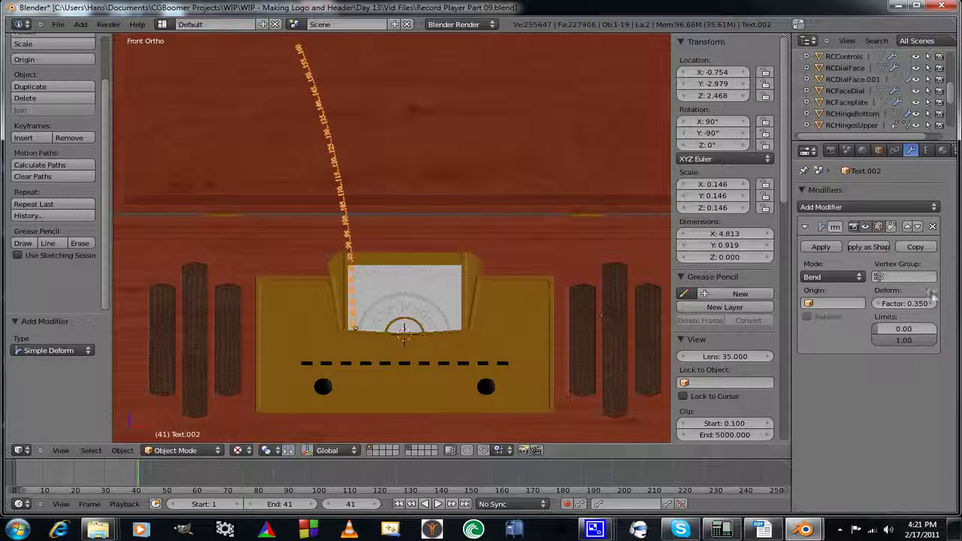
Set the bend factor to about -3.28 and scale the arc down to 0.074.
{"action": "left_click", "coordinate": [891, 304]}
{"action": "type", "text": "0.07"}
{"action": "key", "text": "Return"}
{"action": "left_click_drag", "start_coordinate": [892, 300], "coordinate": [676, 287]}
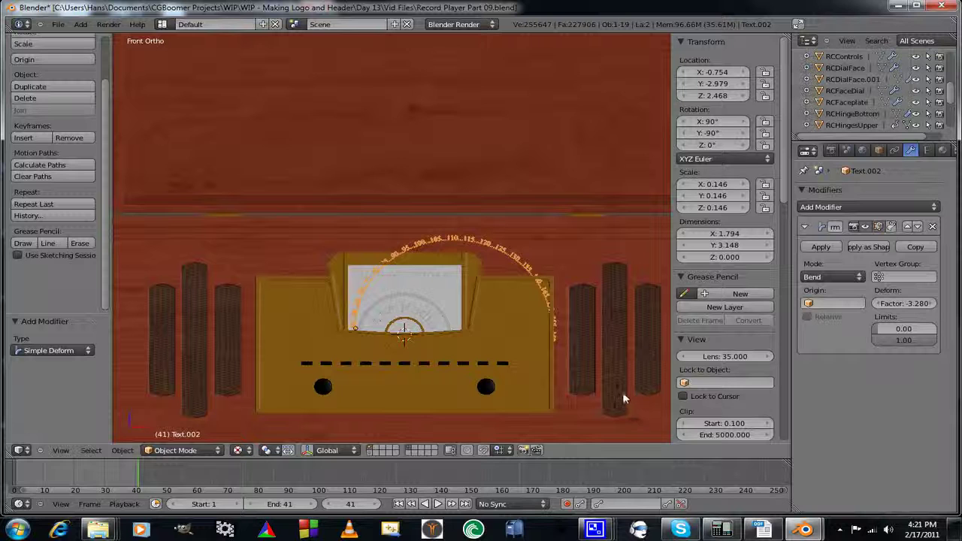
{"action": "key", "text": "s"}
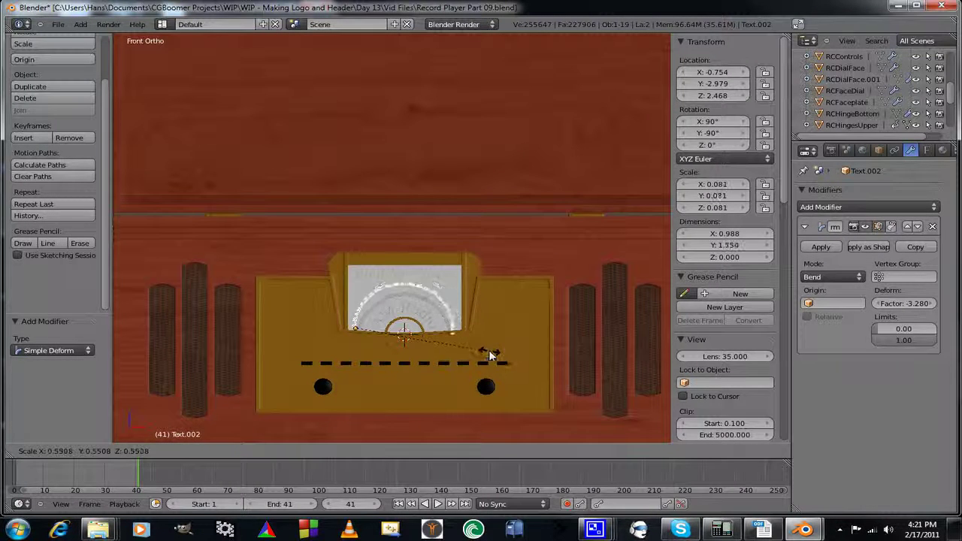
{"action": "left_click", "coordinate": [493, 350]}
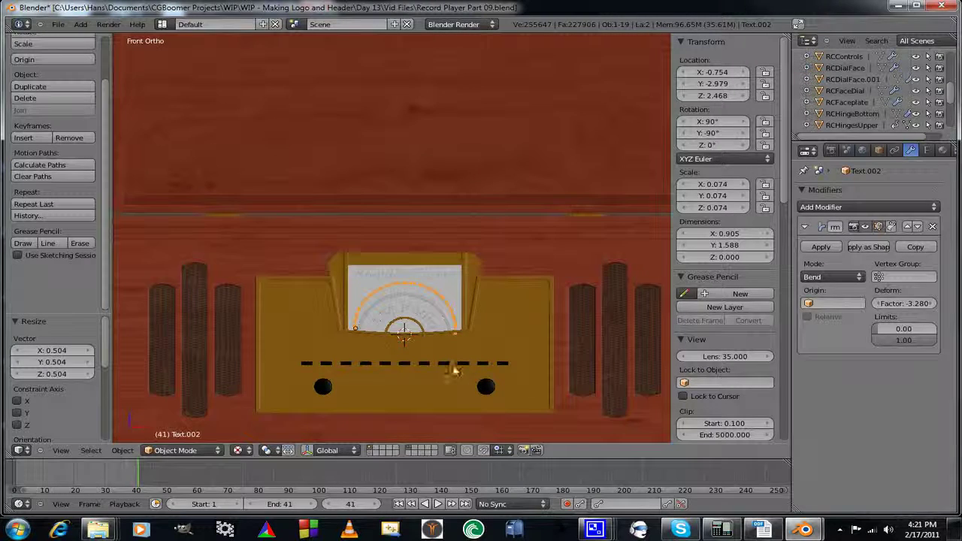
Shrink the arc to scale 0.061 and loosen the bend factor to about -2.740.
{"action": "scroll", "coordinate": [454, 372], "scroll_direction": "up", "scroll_amount": 1}
{"action": "scroll", "coordinate": [453, 371], "scroll_direction": "up", "scroll_amount": 1}
{"action": "middle_click_drag", "start_coordinate": [466, 360], "coordinate": [476, 285], "text": "shift"}
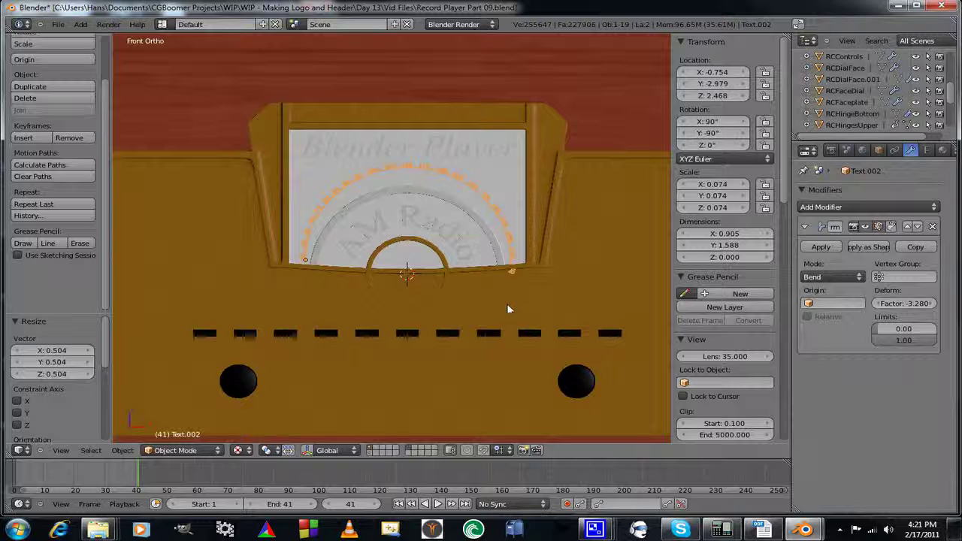
{"action": "key", "text": "s"}
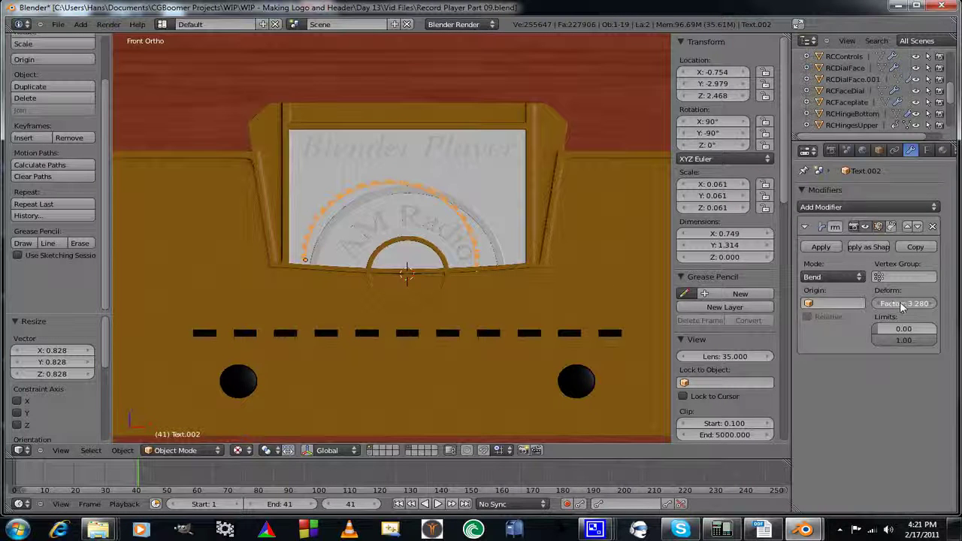
{"action": "left_click_drag", "start_coordinate": [903, 303], "coordinate": [949, 316]}
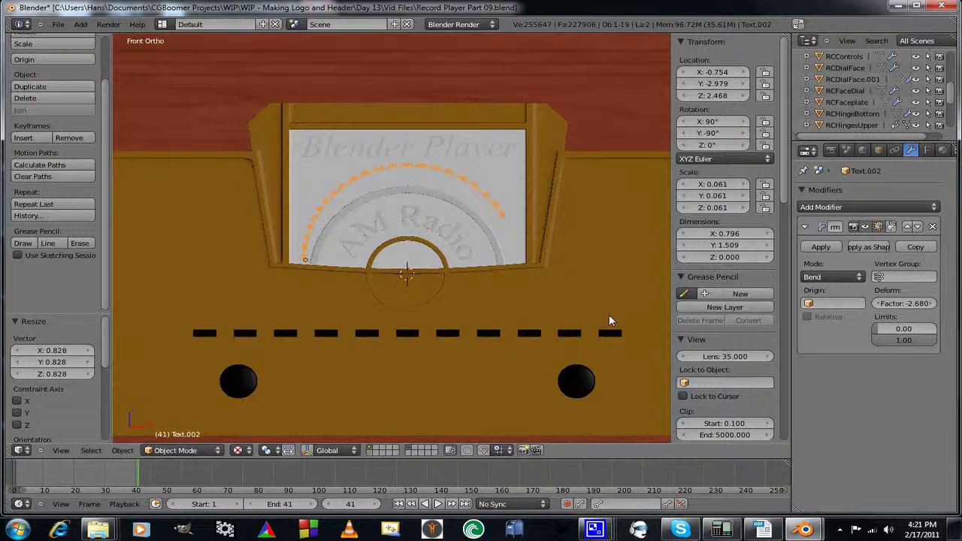
Rotate and move the number arc into place over the dial.
{"action": "key", "text": "r"}
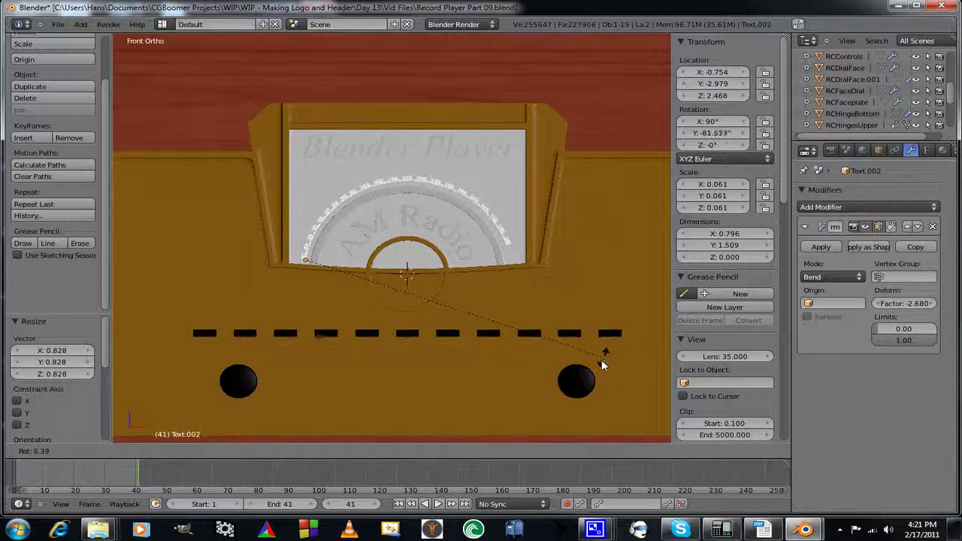
{"action": "left_click", "coordinate": [601, 364]}
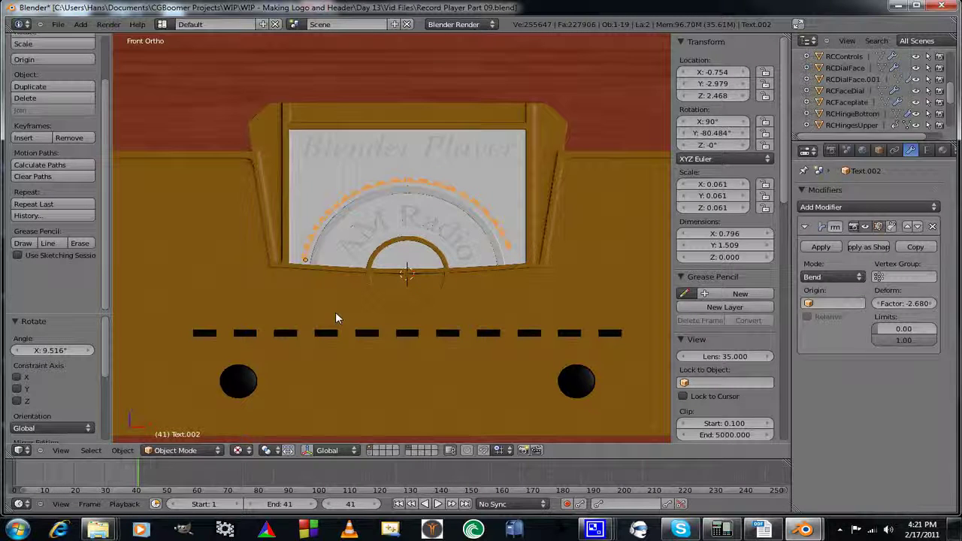
{"action": "key", "text": "g"}
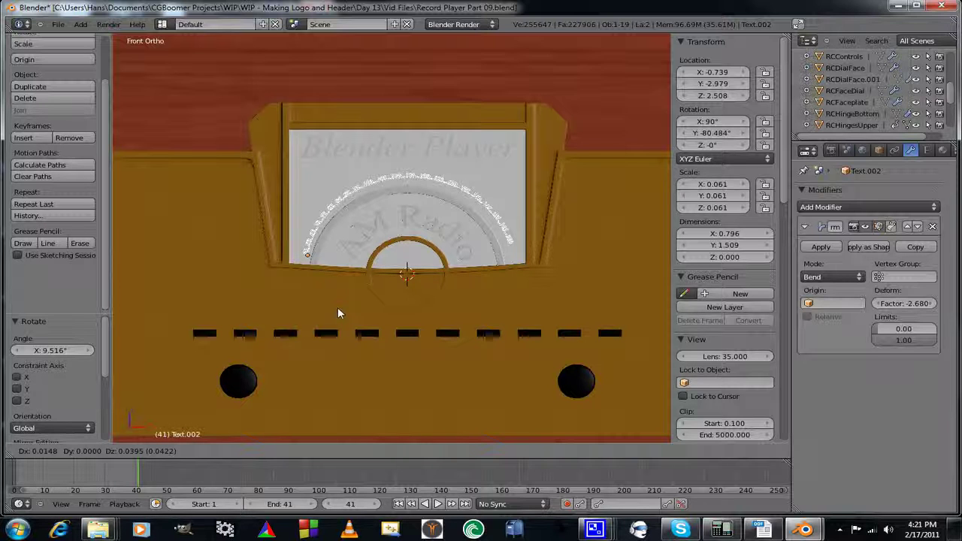
{"action": "left_click", "coordinate": [338, 313]}
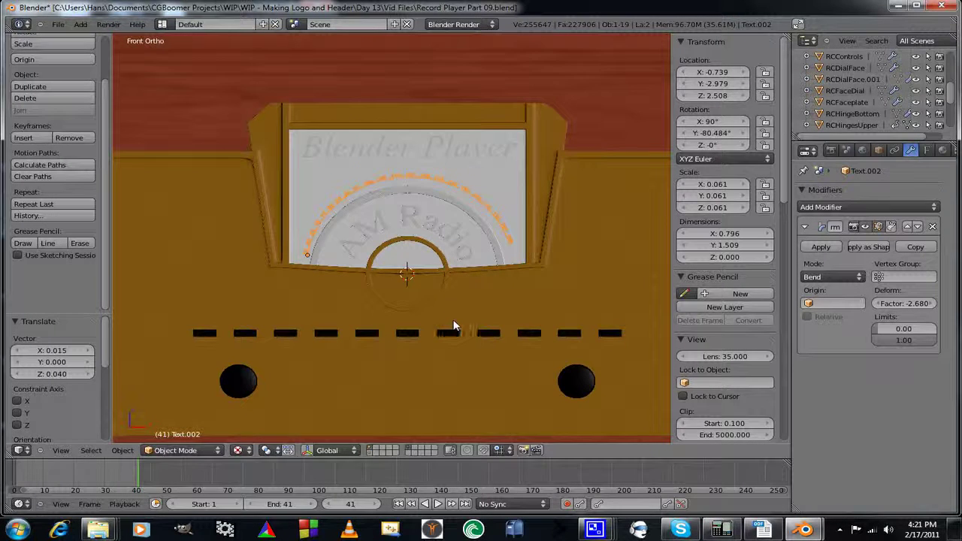
{"action": "key", "text": "r"}
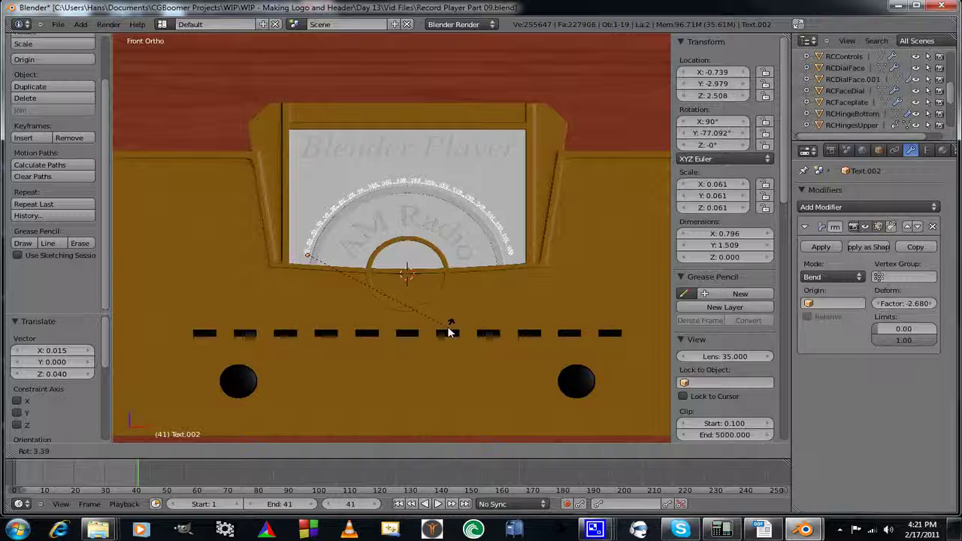
{"action": "left_click", "coordinate": [450, 330]}
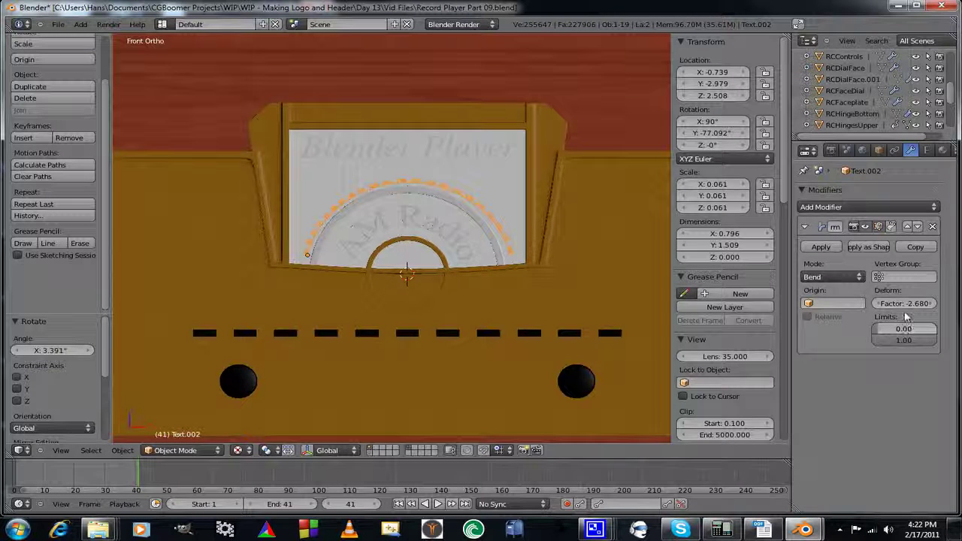
Fine-tune the bend, nudge the arc, and rotate it about -1.3° to -78.409°.
{"action": "left_click_drag", "start_coordinate": [913, 303], "coordinate": [907, 307]}
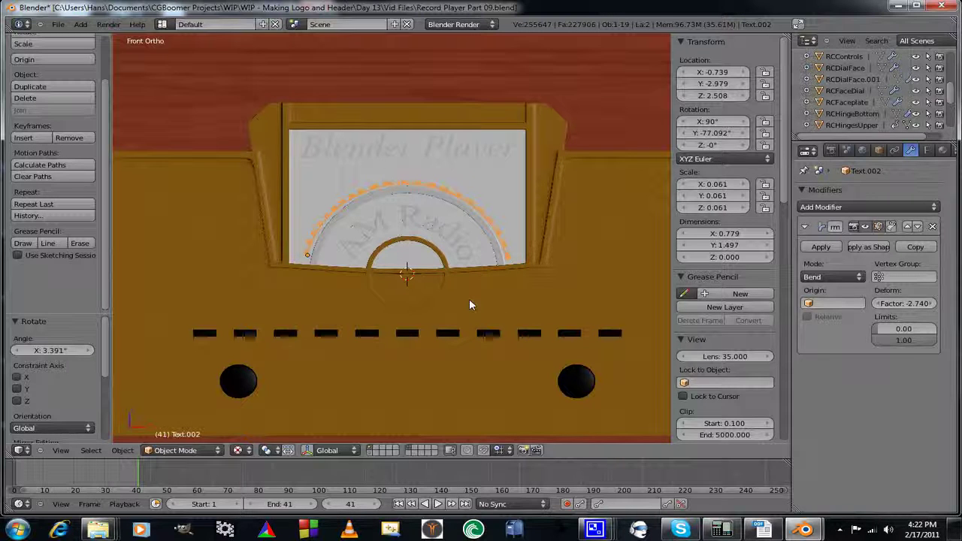
{"action": "scroll", "coordinate": [474, 292], "scroll_direction": "up", "scroll_amount": 3}
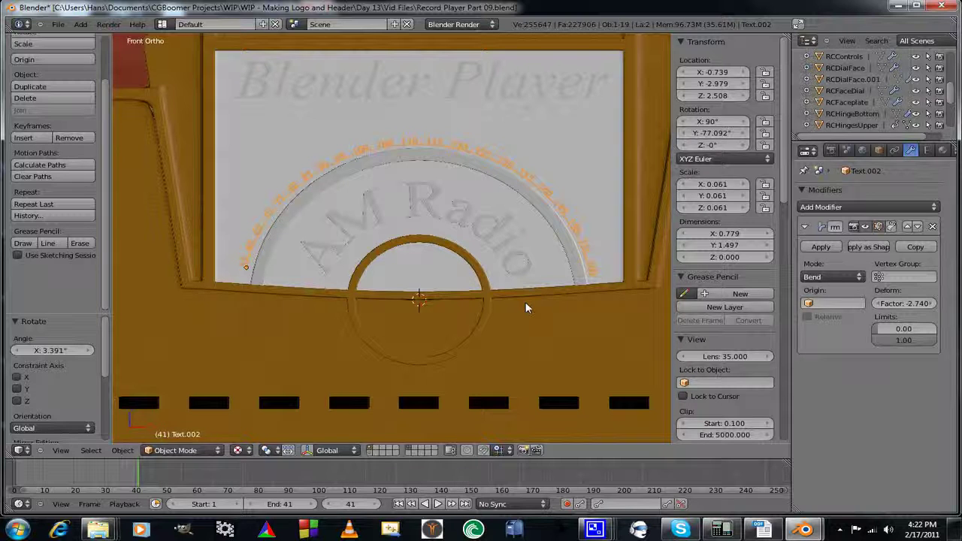
{"action": "key", "text": "g"}
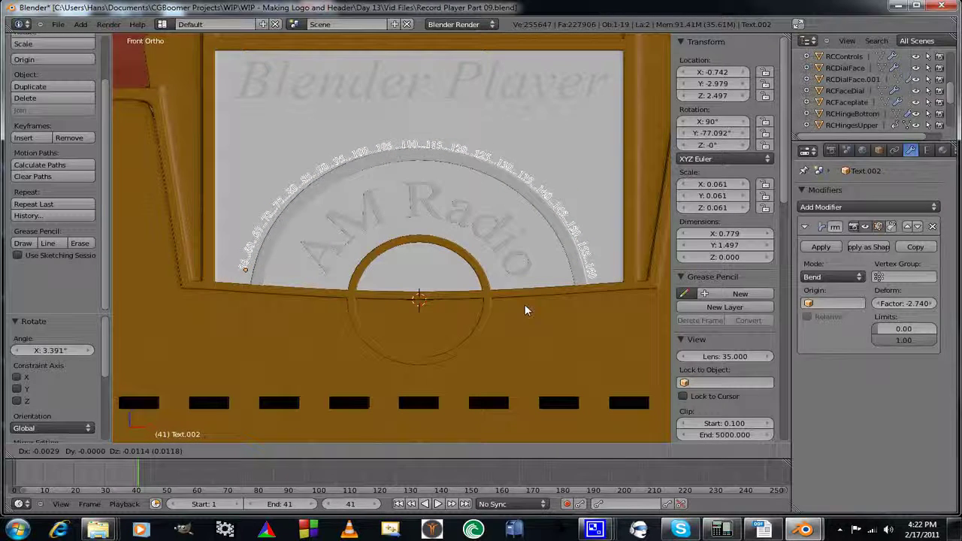
{"action": "left_click", "coordinate": [525, 304]}
{"action": "key", "text": "r"}
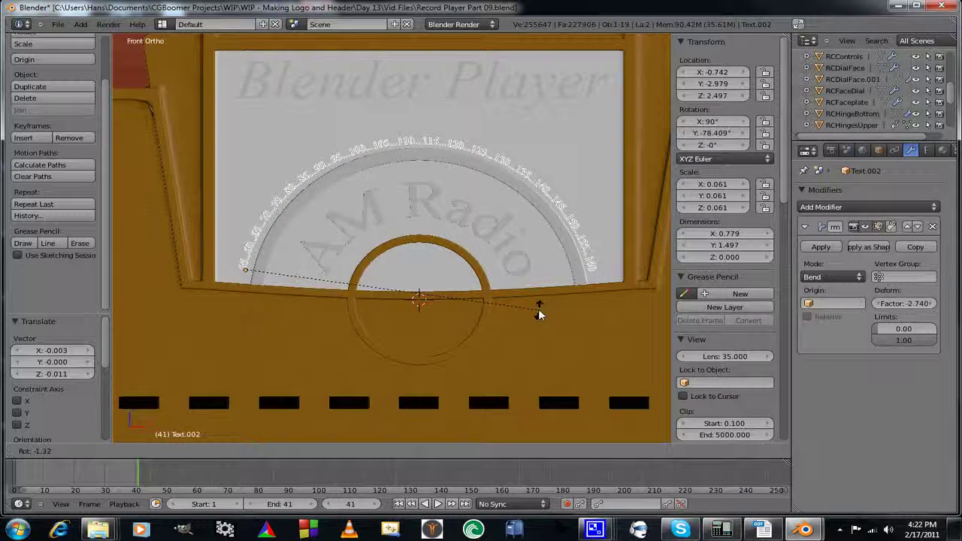
{"action": "left_click", "coordinate": [539, 315]}
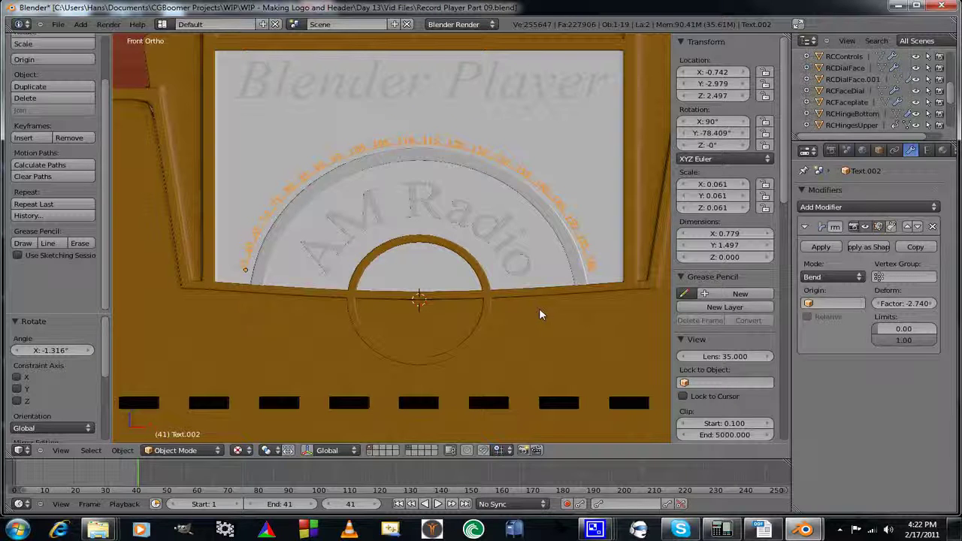
{"action": "scroll", "coordinate": [539, 312], "scroll_direction": "up", "scroll_amount": 2}
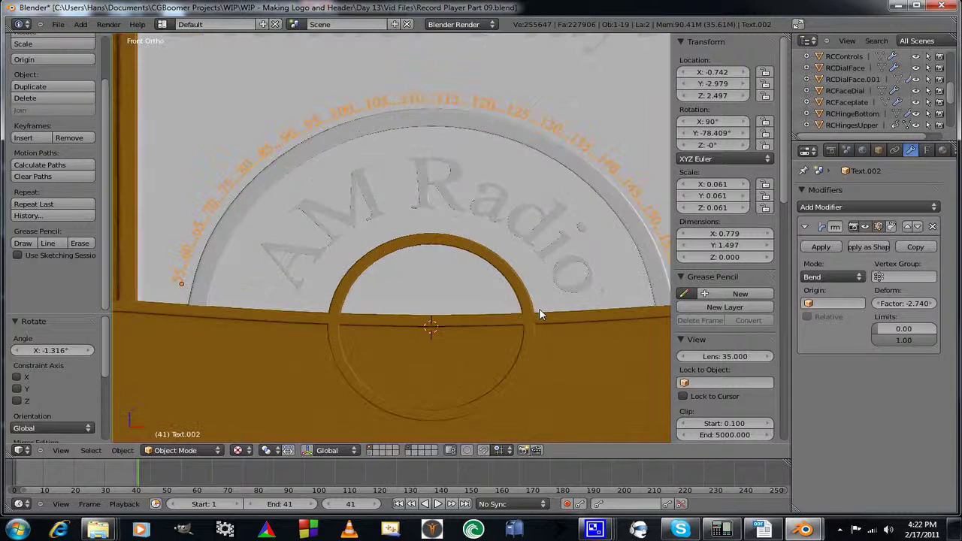
{"action": "scroll", "coordinate": [539, 311], "scroll_direction": "down", "scroll_amount": 2}
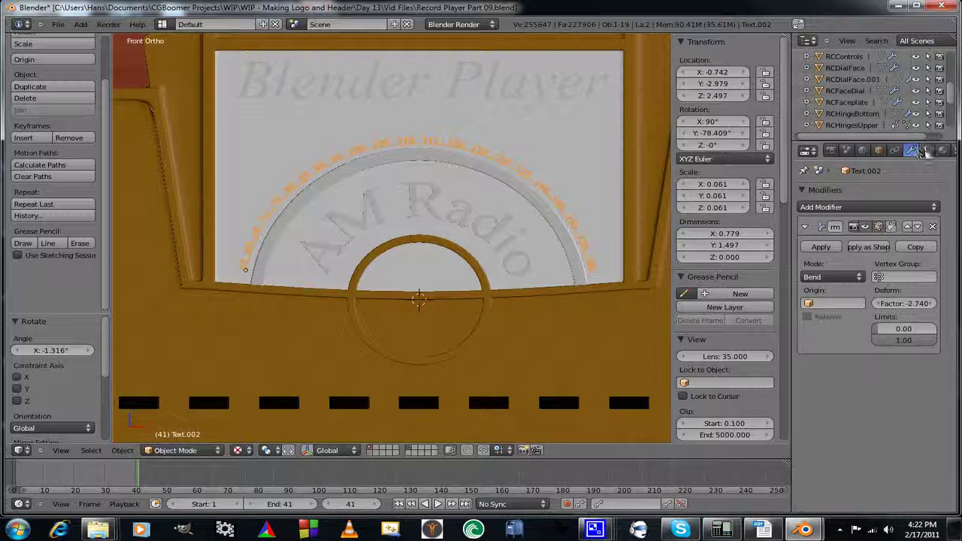
Set the dial numbers' Geometry Extrude to 0.02.
{"action": "left_click", "coordinate": [928, 151]}
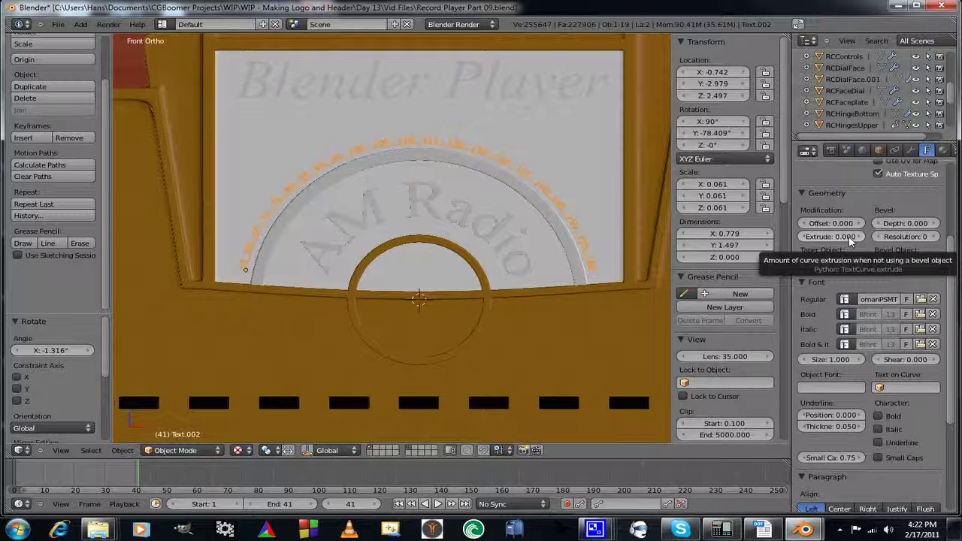
{"action": "left_click_drag", "start_coordinate": [849, 236], "coordinate": [845, 236]}
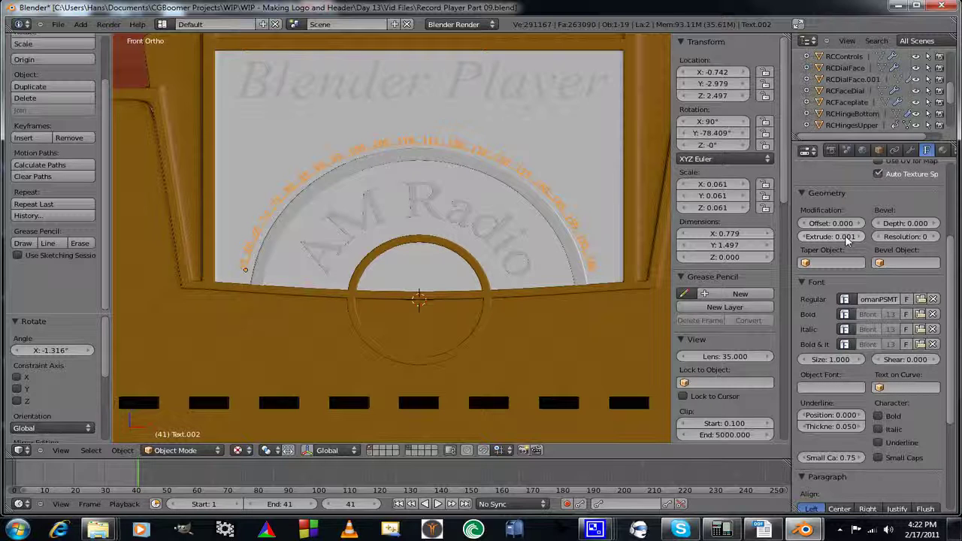
{"action": "left_click", "coordinate": [845, 237]}
{"action": "type", "text": "02"}
{"action": "key", "text": "Return"}
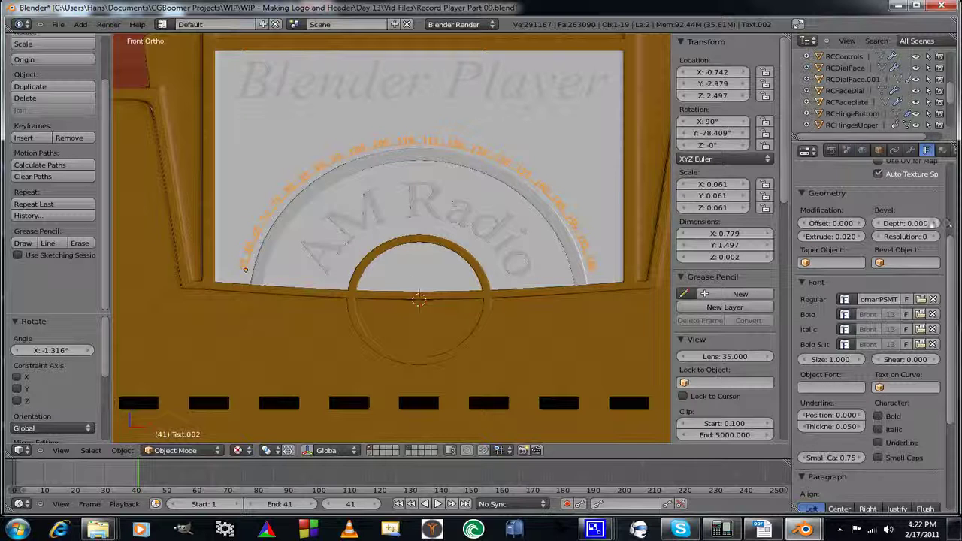
Set Bevel Depth to 0.003 and Bevel Resolution to 3.
{"action": "left_click", "coordinate": [936, 225]}
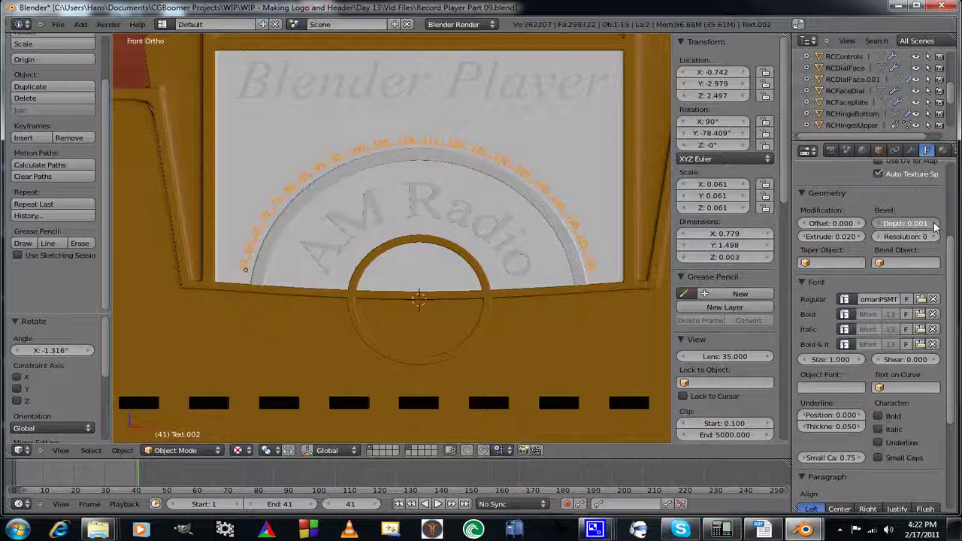
{"action": "left_click", "coordinate": [936, 224]}
{"action": "left_click", "coordinate": [936, 224]}
{"action": "left_click", "coordinate": [938, 238]}
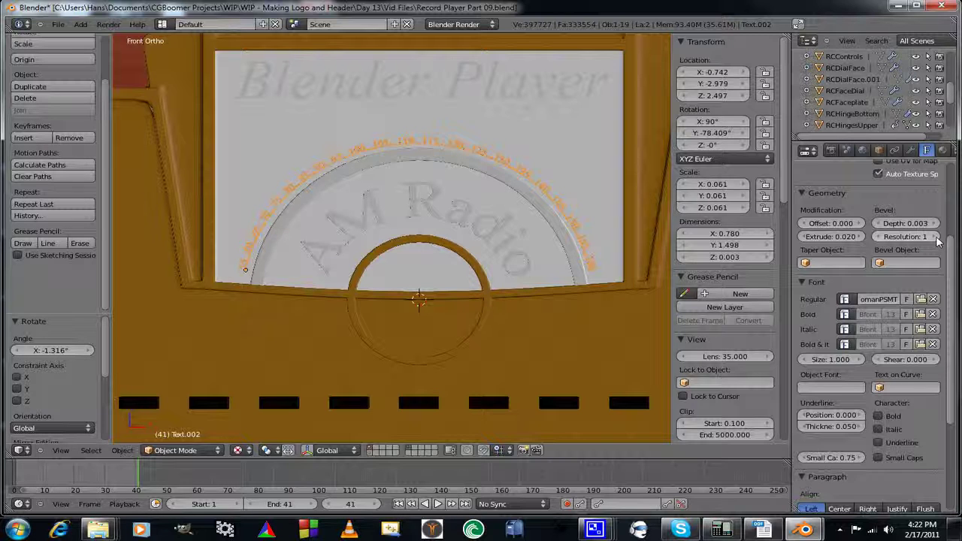
{"action": "left_click", "coordinate": [938, 238]}
{"action": "left_click", "coordinate": [937, 237]}
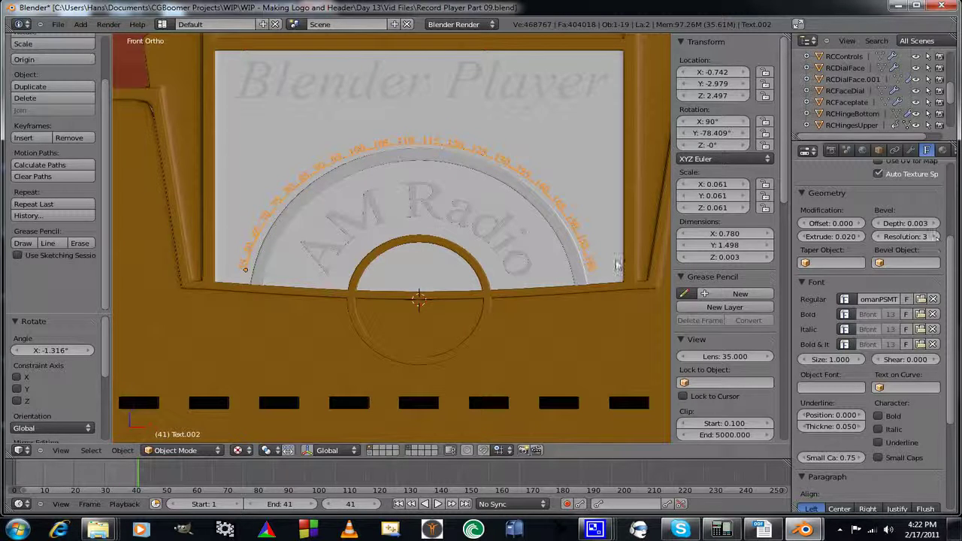
{"action": "middle_click_drag", "start_coordinate": [616, 269], "coordinate": [451, 238]}
Move the dial numbers 0.051 along Y to Y -2.928.
{"action": "scroll", "coordinate": [378, 273], "scroll_direction": "up", "scroll_amount": 6}
{"action": "scroll", "coordinate": [484, 264], "scroll_direction": "down", "scroll_amount": 1}
{"action": "scroll", "coordinate": [477, 262], "scroll_direction": "up", "scroll_amount": 4}
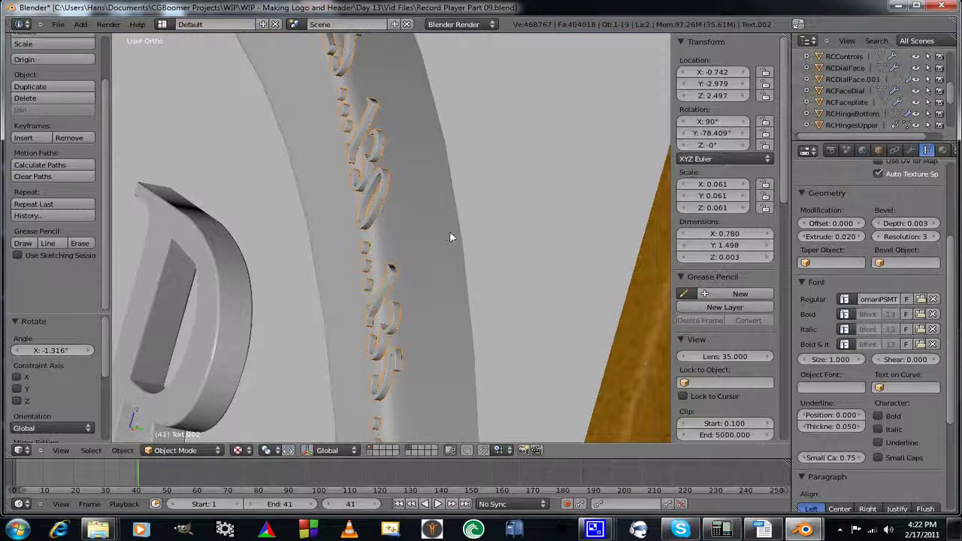
{"action": "key", "text": "g"}
{"action": "key", "text": "x"}
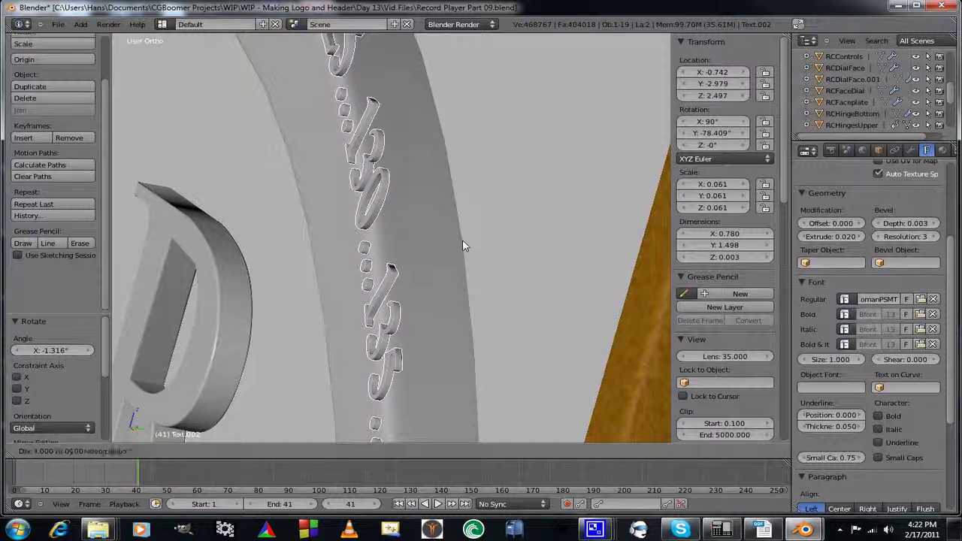
{"action": "key", "text": "y"}
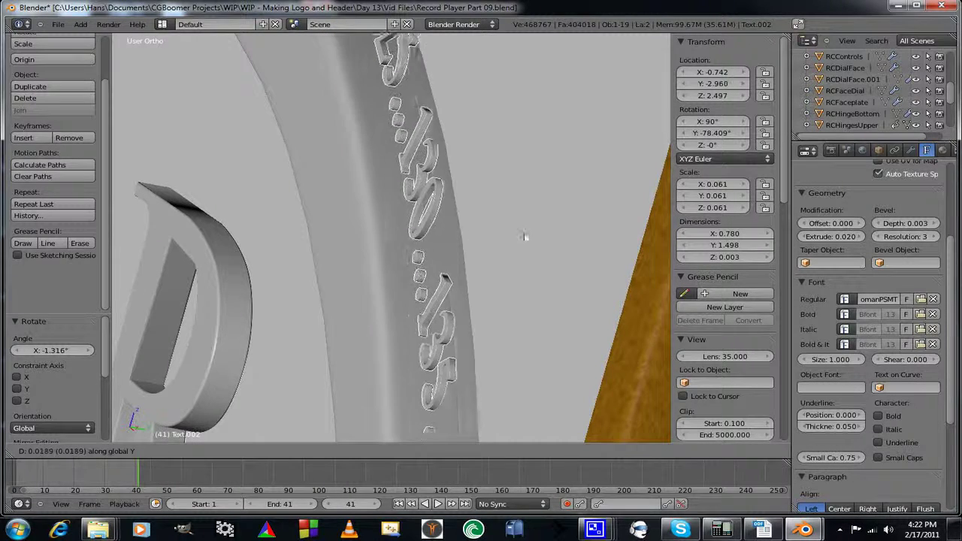
{"action": "left_click", "coordinate": [589, 240]}
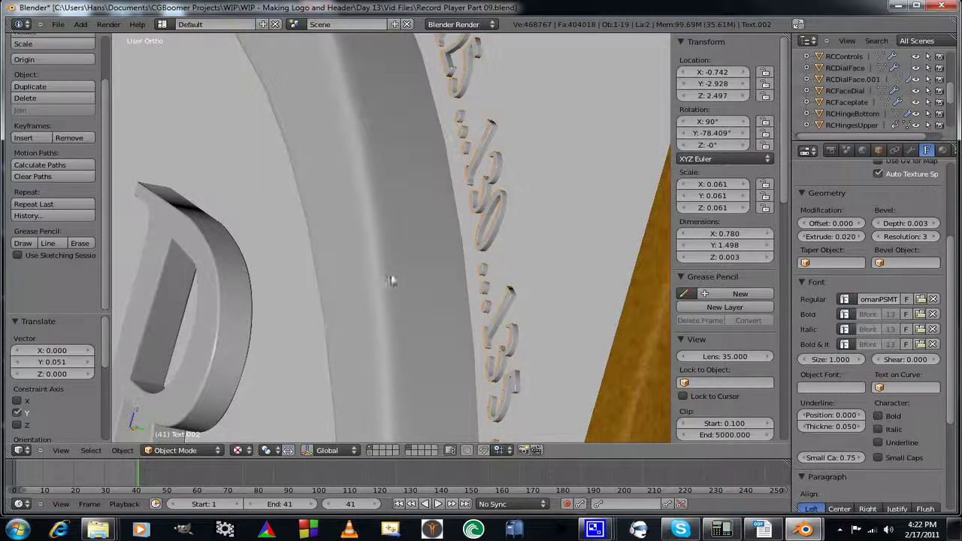
Orbit around the dial, then return to Front Ortho framing the dial.
{"action": "scroll", "coordinate": [468, 247], "scroll_direction": "down", "scroll_amount": 6}
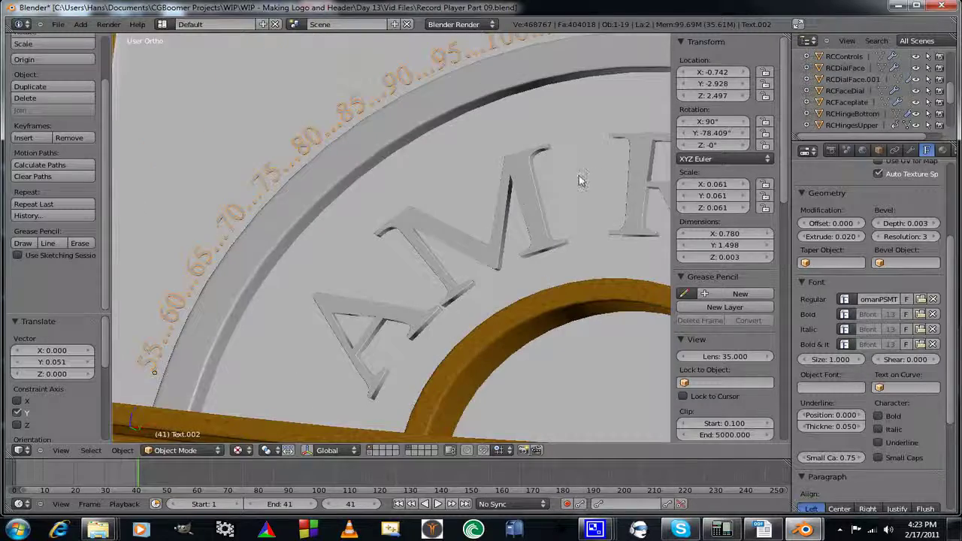
{"action": "scroll", "coordinate": [579, 180], "scroll_direction": "down", "scroll_amount": 3}
{"action": "middle_click_drag", "start_coordinate": [572, 188], "coordinate": [527, 194]}
{"action": "middle_click_drag", "start_coordinate": [454, 195], "coordinate": [338, 232]}
{"action": "scroll", "coordinate": [443, 265], "scroll_direction": "down", "scroll_amount": 2}
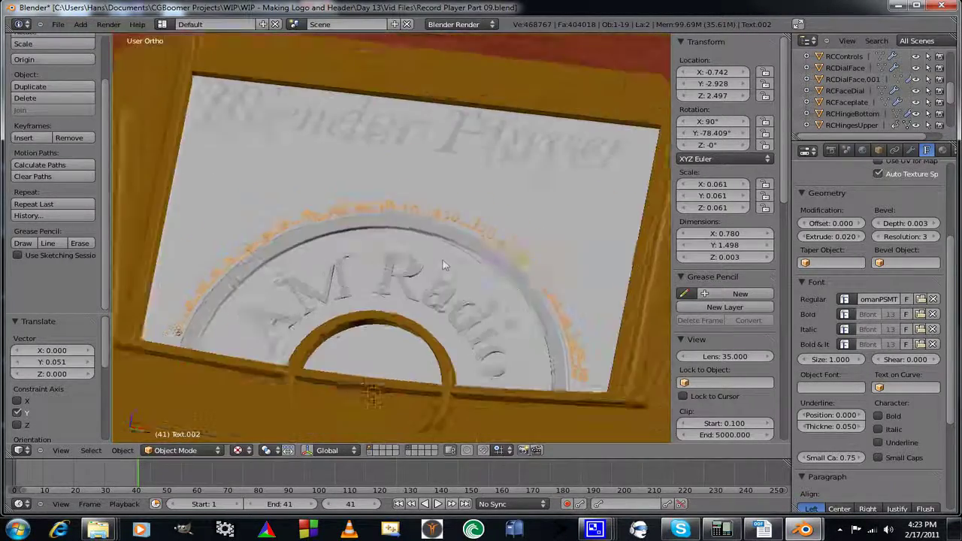
{"action": "middle_click_drag", "start_coordinate": [443, 264], "coordinate": [603, 330]}
{"action": "key", "text": "KP_1"}
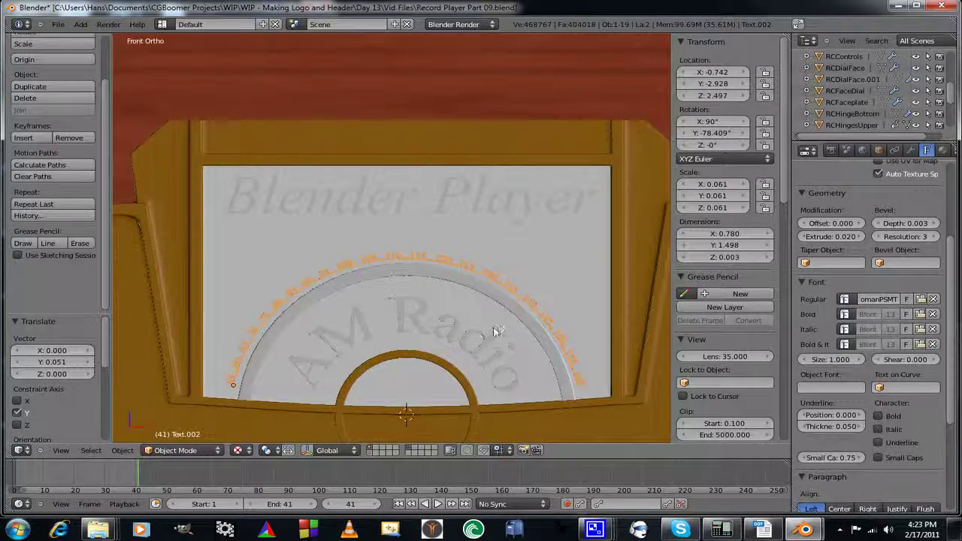
{"action": "middle_click_drag", "start_coordinate": [477, 328], "coordinate": [494, 285], "text": "shift"}
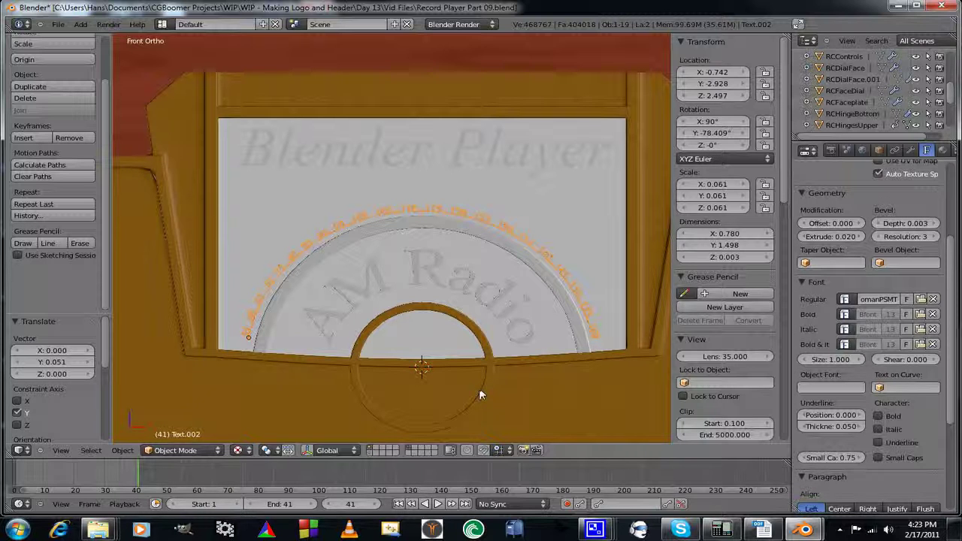
Save the record player file and launch a fresh Blender session.
{"action": "left_click", "coordinate": [58, 24]}
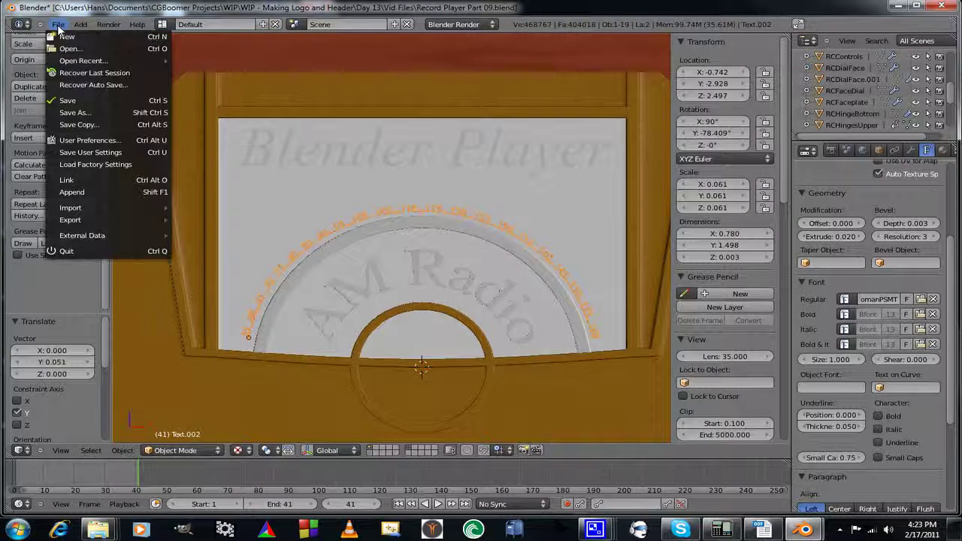
{"action": "left_click", "coordinate": [69, 99]}
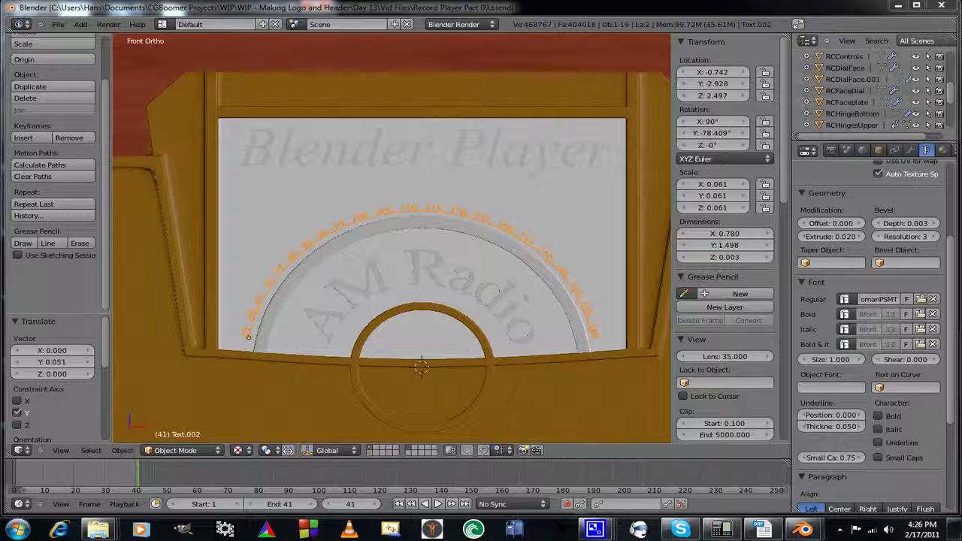
{"action": "left_click", "coordinate": [804, 530]}
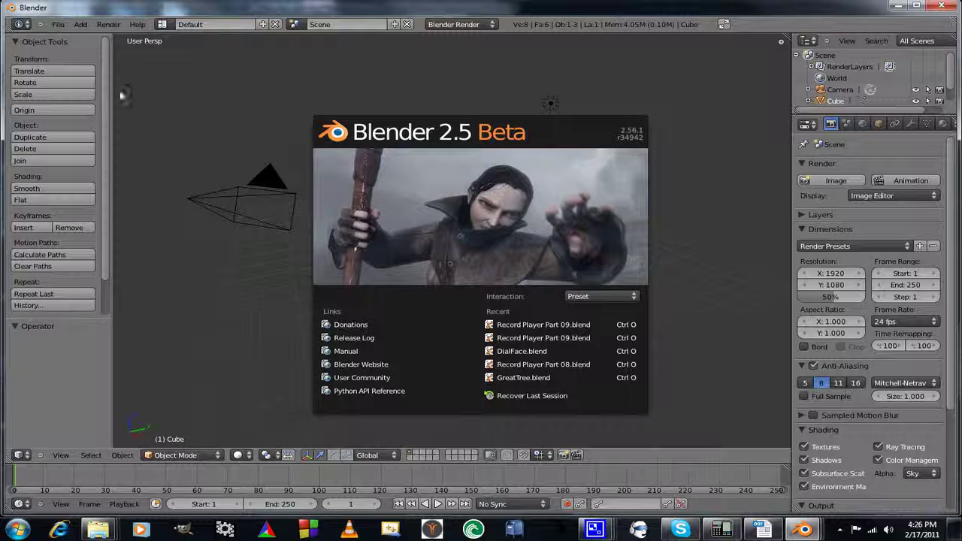
Dismiss the splash screen and delete the default cube.
{"action": "left_click", "coordinate": [231, 117]}
{"action": "middle_click_drag", "start_coordinate": [488, 235], "coordinate": [449, 259]}
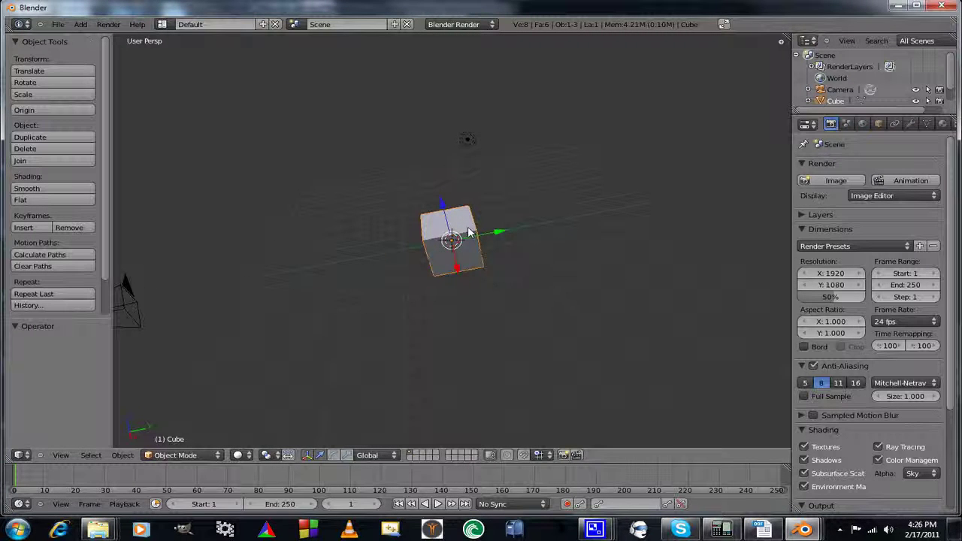
{"action": "key", "text": "x"}
{"action": "left_click", "coordinate": [468, 228]}
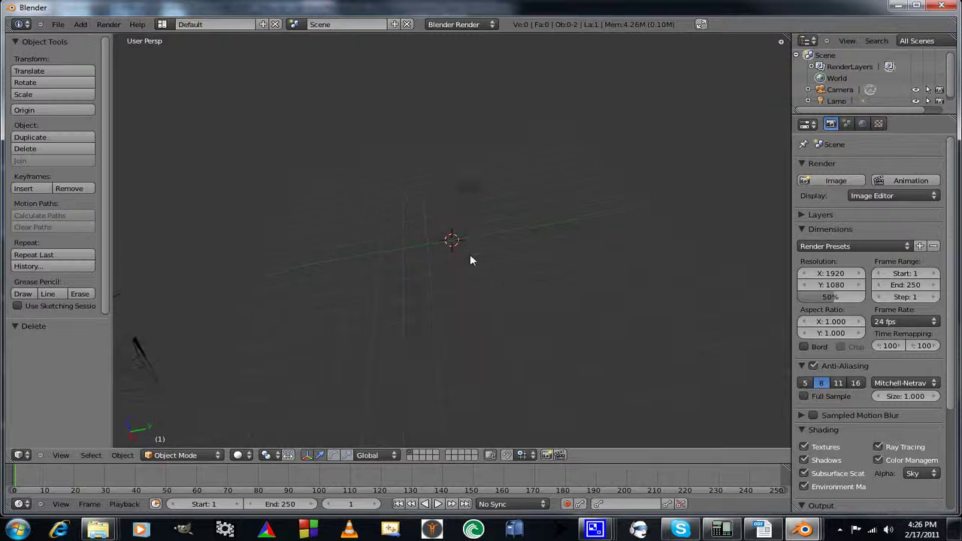
{"action": "middle_click_drag", "start_coordinate": [303, 351], "coordinate": [300, 344]}
Switch to Front Orthographic view and pan so the origin sits lower.
{"action": "left_click", "coordinate": [58, 24]}
{"action": "key", "text": "KP_1"}
{"action": "middle_click_drag", "start_coordinate": [482, 173], "coordinate": [479, 241], "text": "shift"}
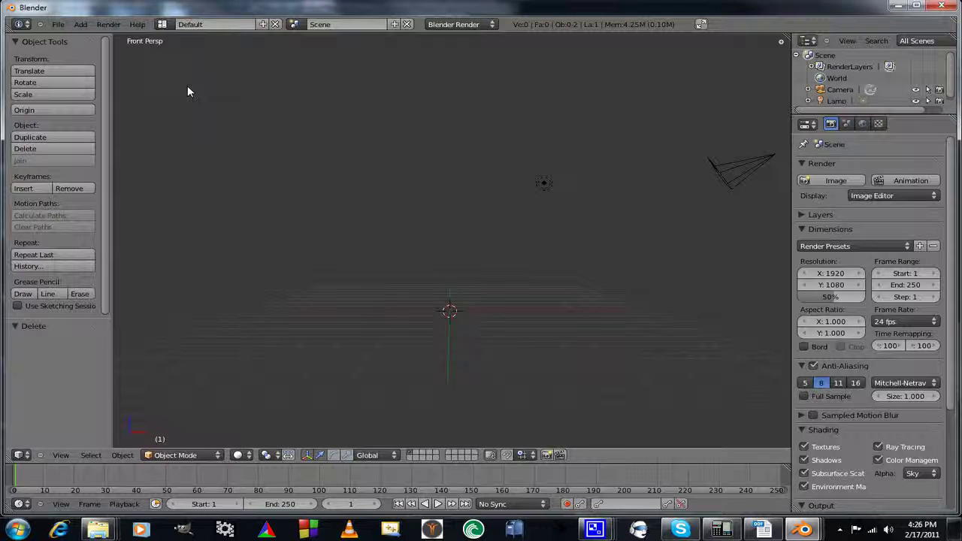
{"action": "key", "text": "KP_5"}
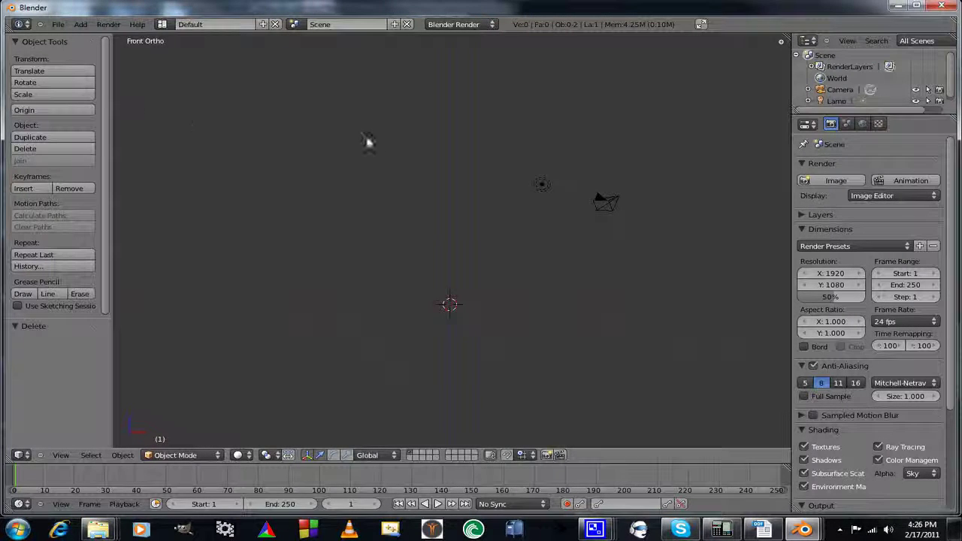
{"action": "middle_click_drag", "start_coordinate": [368, 141], "coordinate": [390, 217], "text": "shift"}
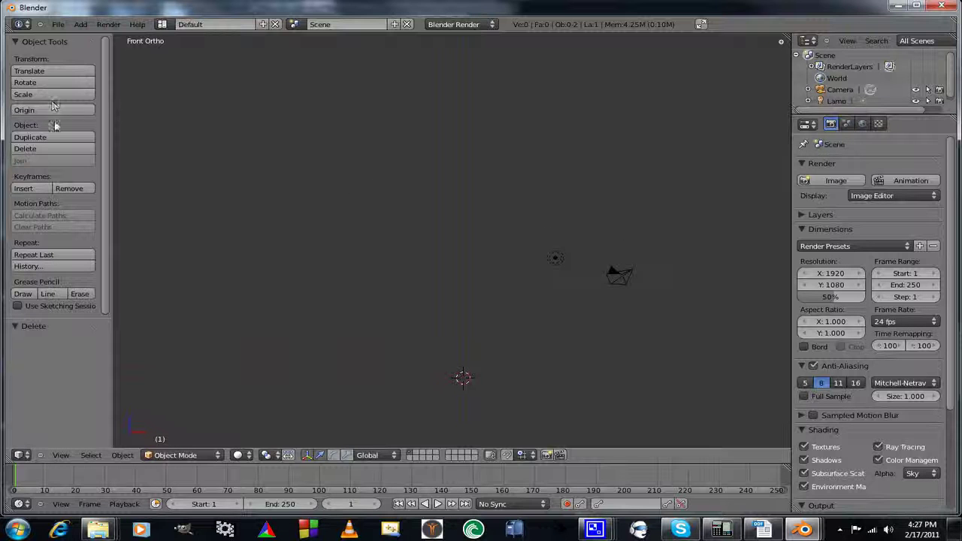
In Append, browse to Day 13\Vid Files\Record Player Part 09.blend\Object.
{"action": "left_click", "coordinate": [60, 26]}
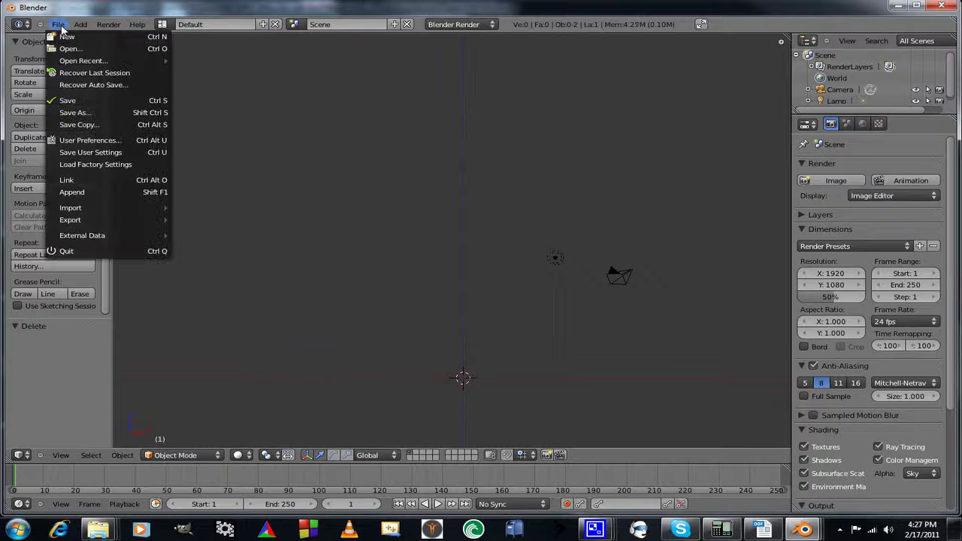
{"action": "left_click", "coordinate": [94, 192]}
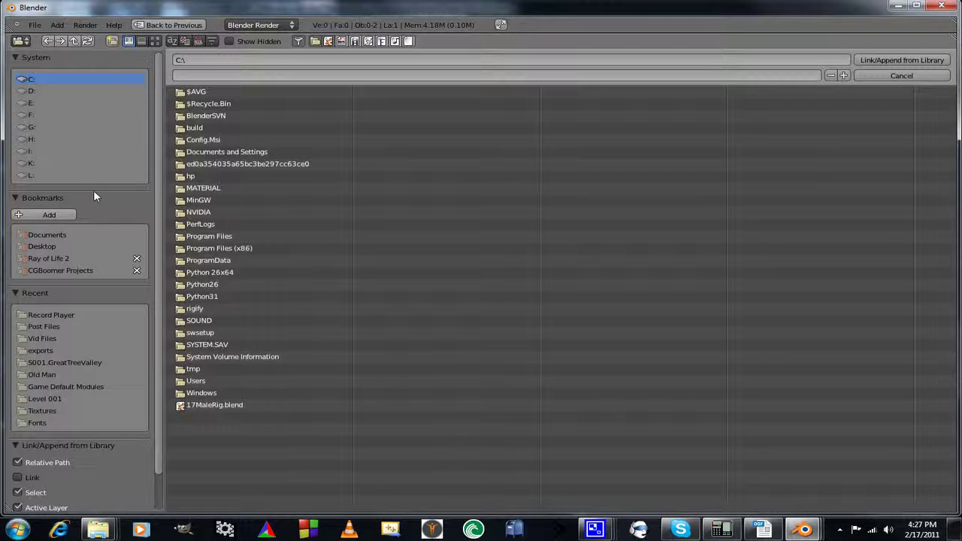
{"action": "left_click", "coordinate": [57, 272]}
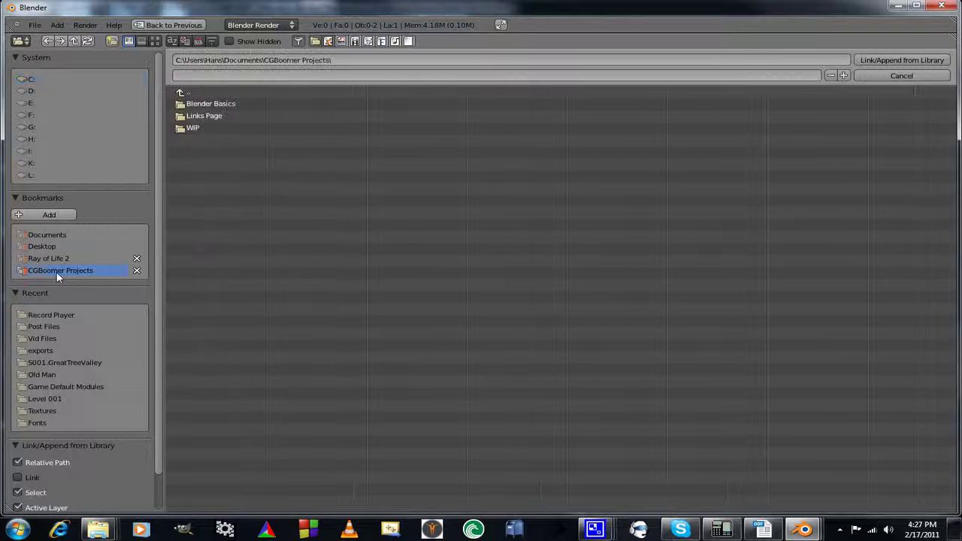
{"action": "left_click", "coordinate": [187, 127]}
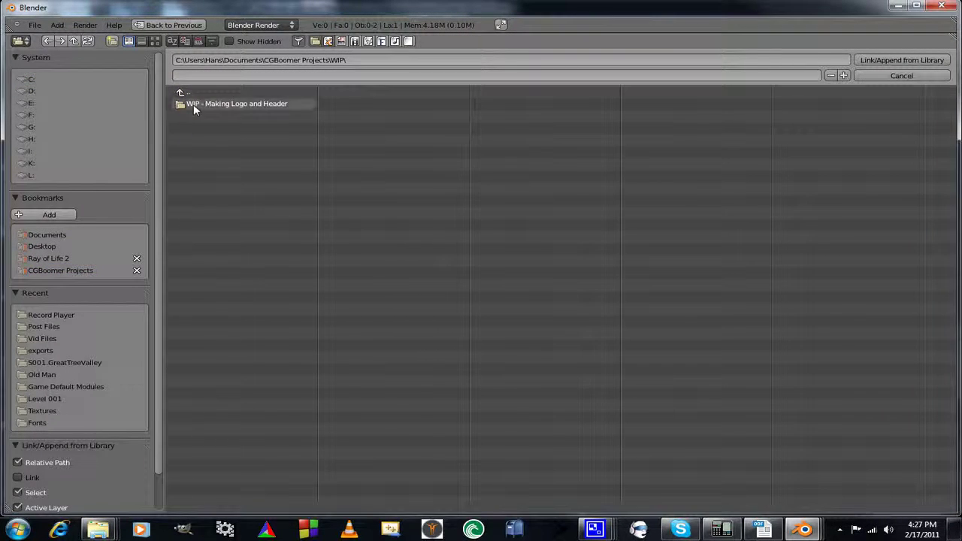
{"action": "left_click", "coordinate": [194, 104]}
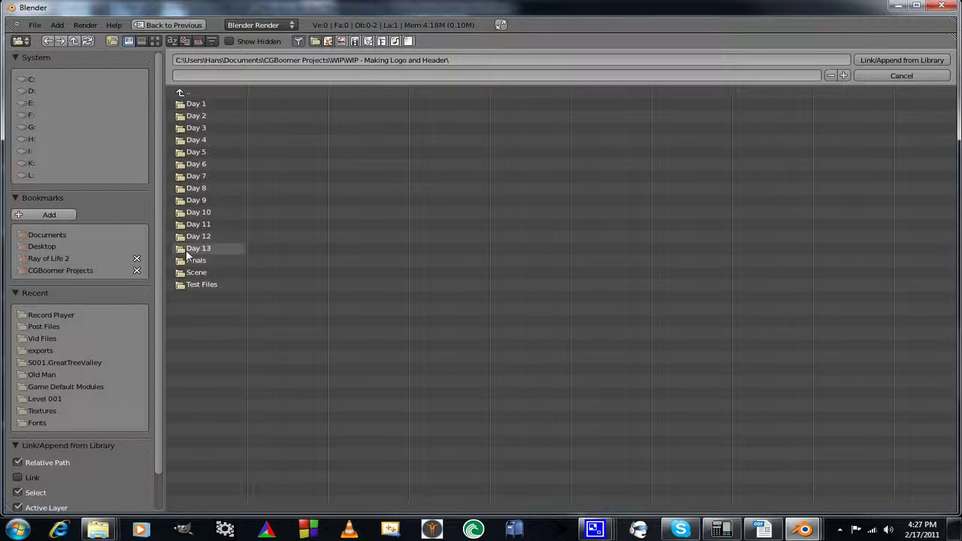
{"action": "left_click", "coordinate": [186, 250]}
{"action": "left_click", "coordinate": [191, 114]}
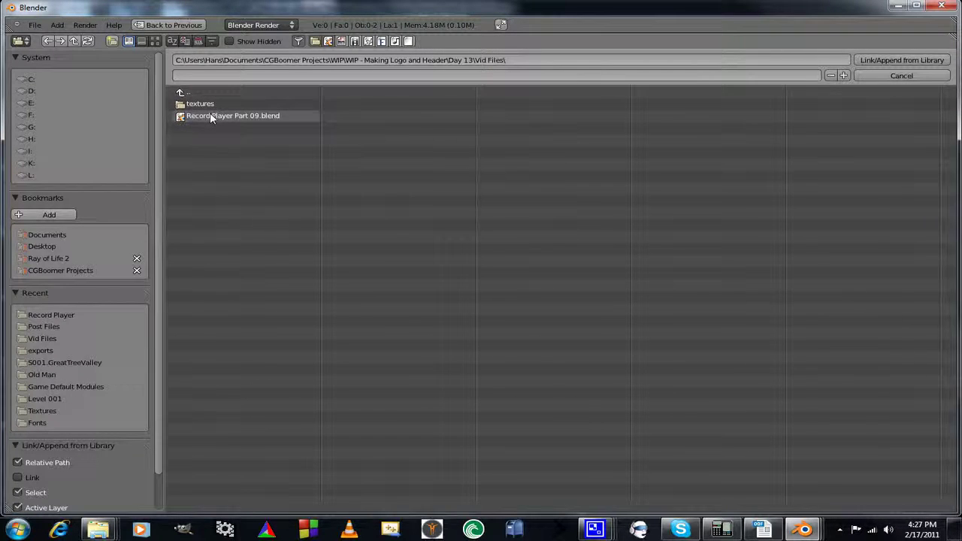
{"action": "left_click", "coordinate": [210, 115]}
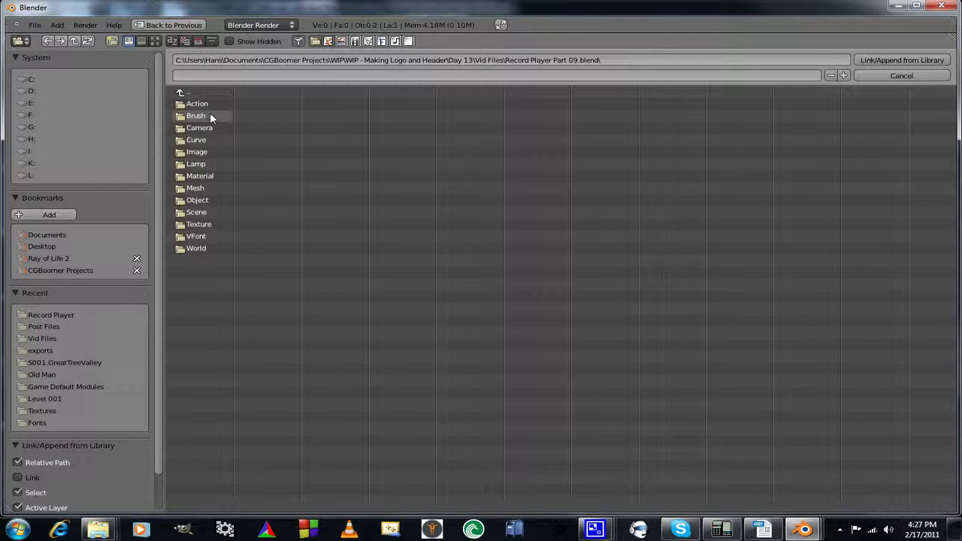
{"action": "left_click", "coordinate": [189, 203]}
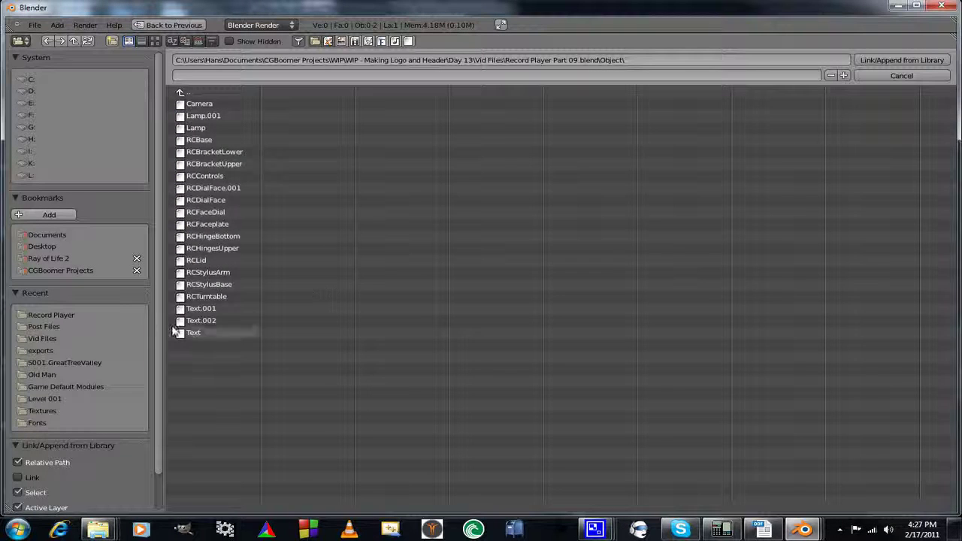
Append Text, Text.001, Text.002, RCDialFace and RCDialFace.001 into the scene.
{"action": "left_click", "coordinate": [196, 332]}
{"action": "left_click", "coordinate": [201, 321], "text": "shift"}
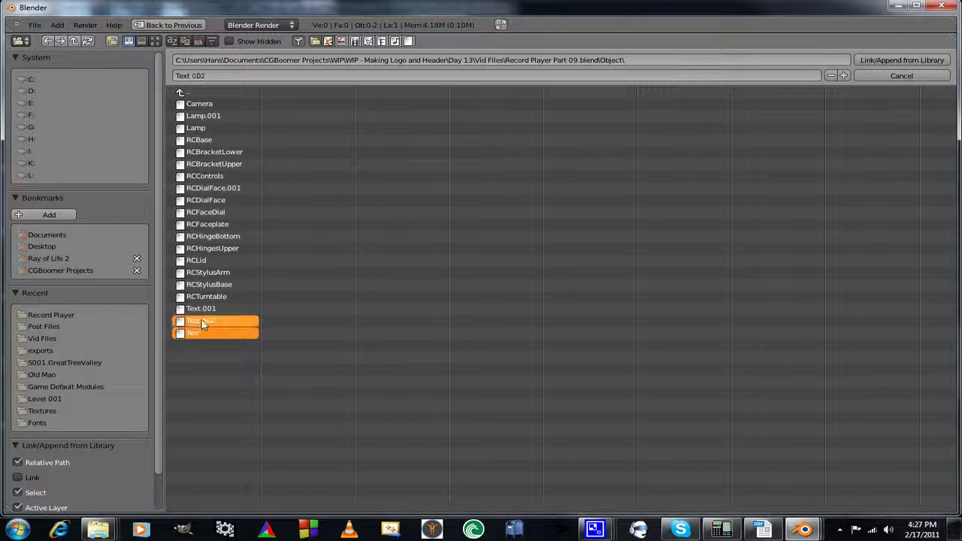
{"action": "left_click", "coordinate": [201, 309], "text": "shift"}
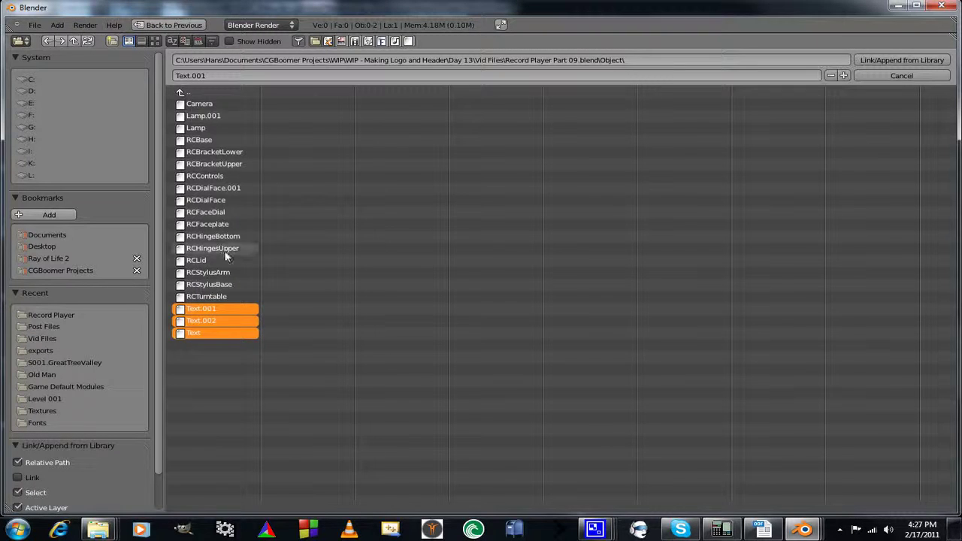
{"action": "left_click", "coordinate": [211, 200], "text": "shift"}
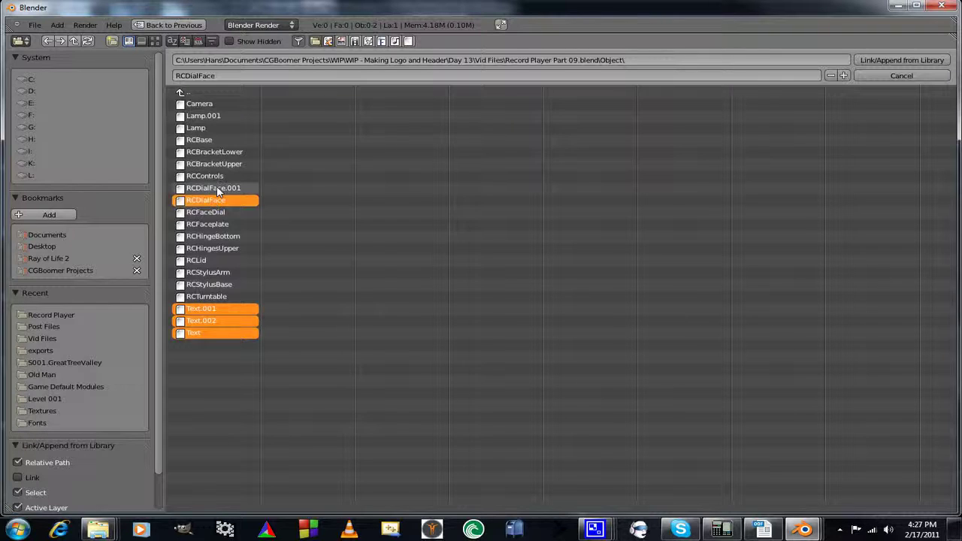
{"action": "left_click", "coordinate": [214, 189], "text": "shift"}
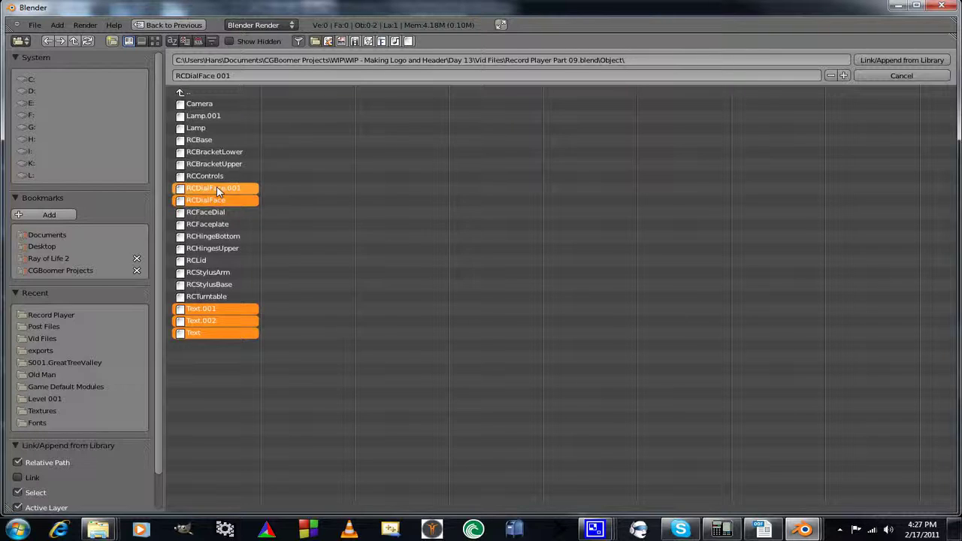
{"action": "left_click", "coordinate": [890, 61]}
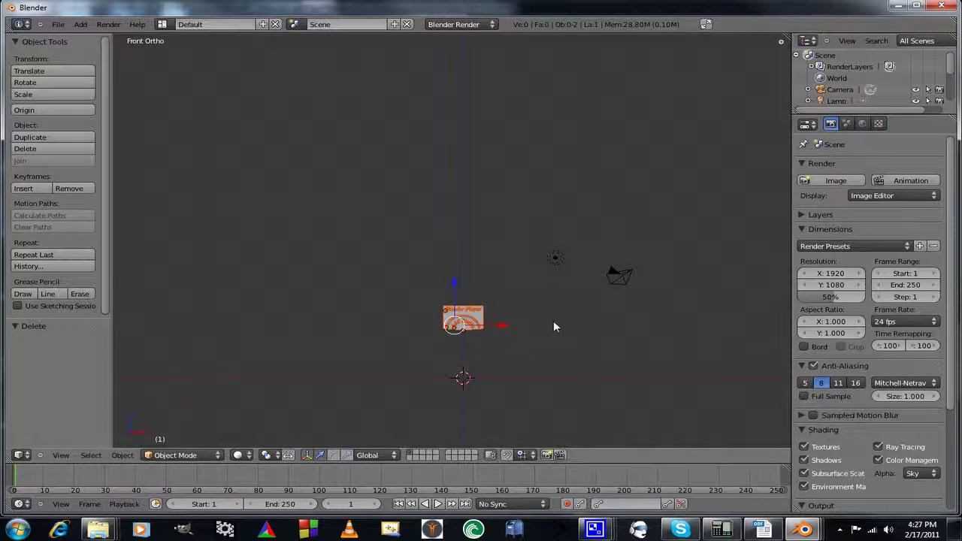
Frame the appended dial pieces in Right Ortho view and select the small Text.001.
{"action": "scroll", "coordinate": [554, 326], "scroll_direction": "up", "scroll_amount": 2}
{"action": "middle_click_drag", "start_coordinate": [550, 329], "coordinate": [526, 103], "text": "shift"}
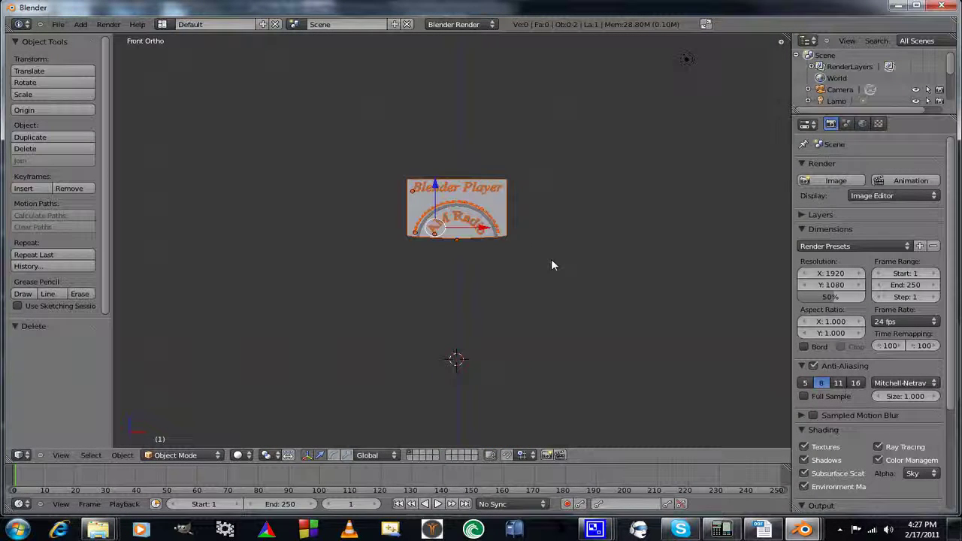
{"action": "scroll", "coordinate": [551, 264], "scroll_direction": "up", "scroll_amount": 2}
{"action": "scroll", "coordinate": [552, 264], "scroll_direction": "down", "scroll_amount": 3}
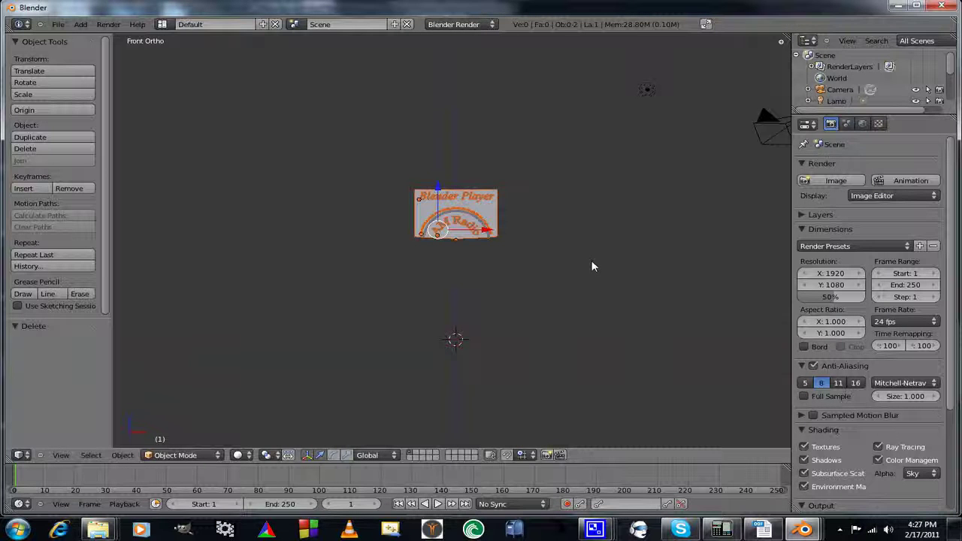
{"action": "key", "text": "KP_3"}
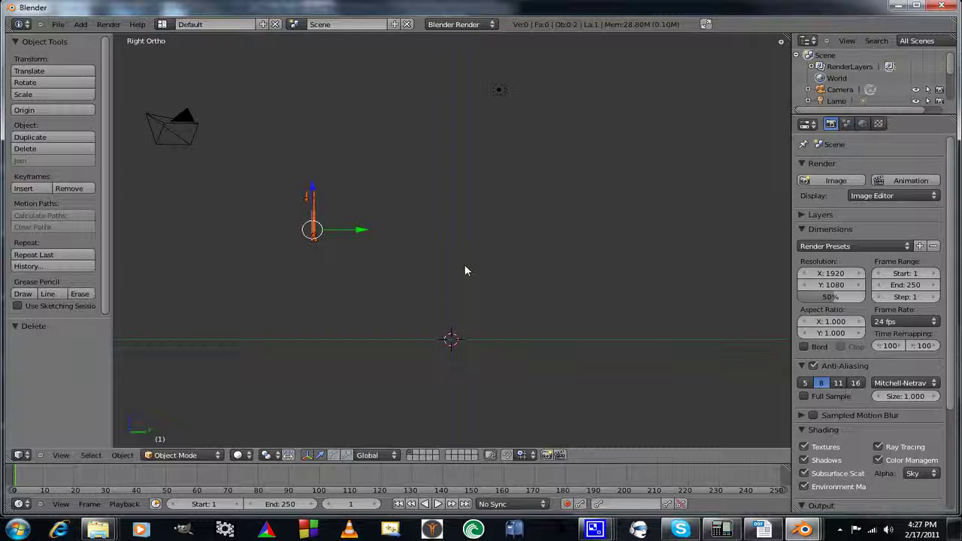
{"action": "scroll", "coordinate": [425, 281], "scroll_direction": "up", "scroll_amount": 4}
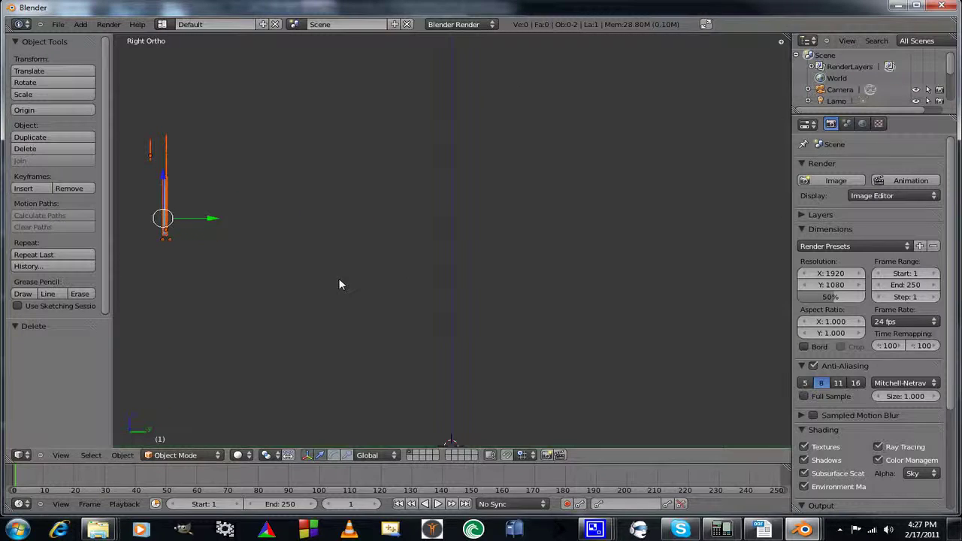
{"action": "middle_click_drag", "start_coordinate": [339, 281], "coordinate": [571, 338], "text": "shift"}
{"action": "scroll", "coordinate": [555, 316], "scroll_direction": "up", "scroll_amount": 1}
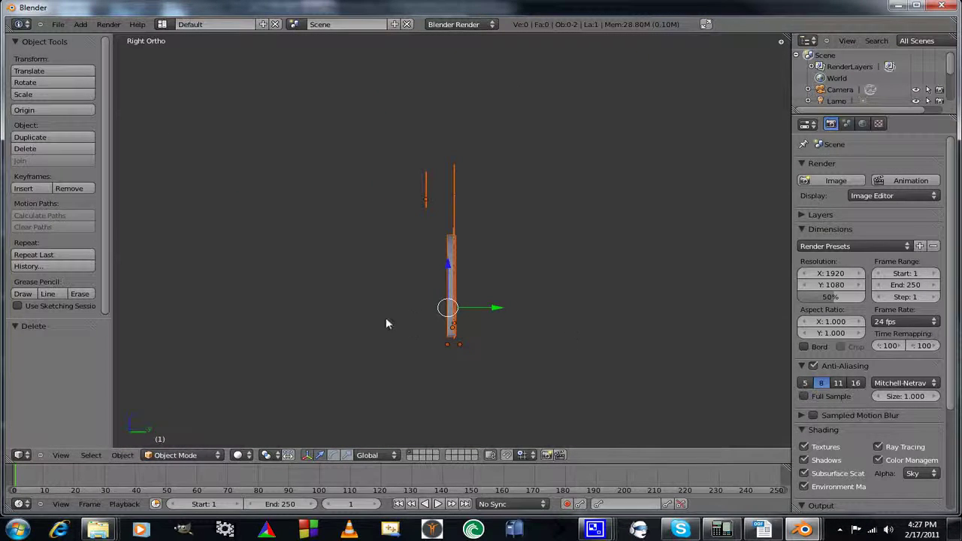
{"action": "mouse_move", "coordinate": [388, 326]}
{"action": "middle_mouse_down"}
{"action": "mouse_move", "coordinate": [430, 325]}
{"action": "mouse_move", "coordinate": [389, 326]}
{"action": "mouse_move", "coordinate": [398, 337]}
{"action": "mouse_move", "coordinate": [419, 337]}
{"action": "mouse_move", "coordinate": [384, 325]}
{"action": "mouse_move", "coordinate": [386, 316]}
{"action": "middle_mouse_up"}
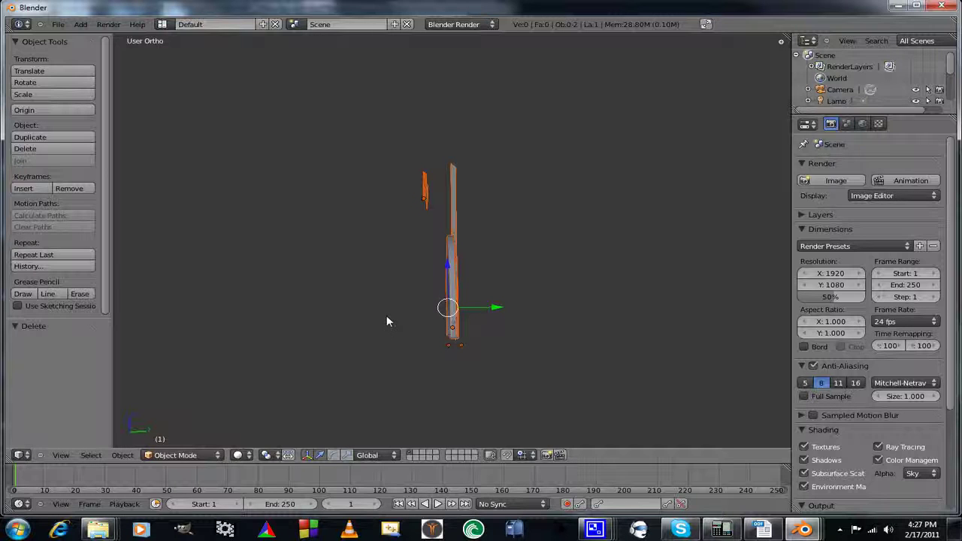
{"action": "right_click", "coordinate": [429, 205]}
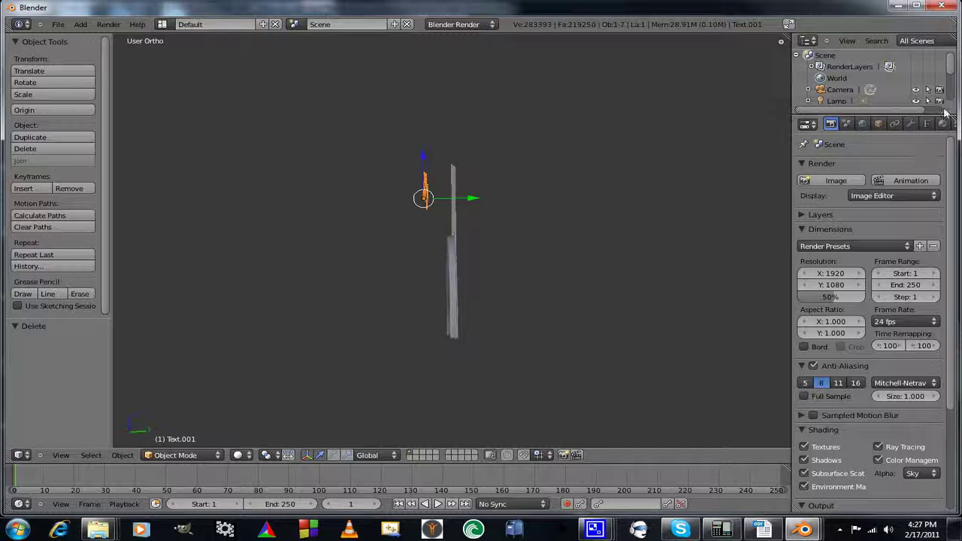
Give Text.001 extrude 0.02, bevel depth 0.003 and bevel resolution 3 in Font settings.
{"action": "left_click", "coordinate": [927, 123]}
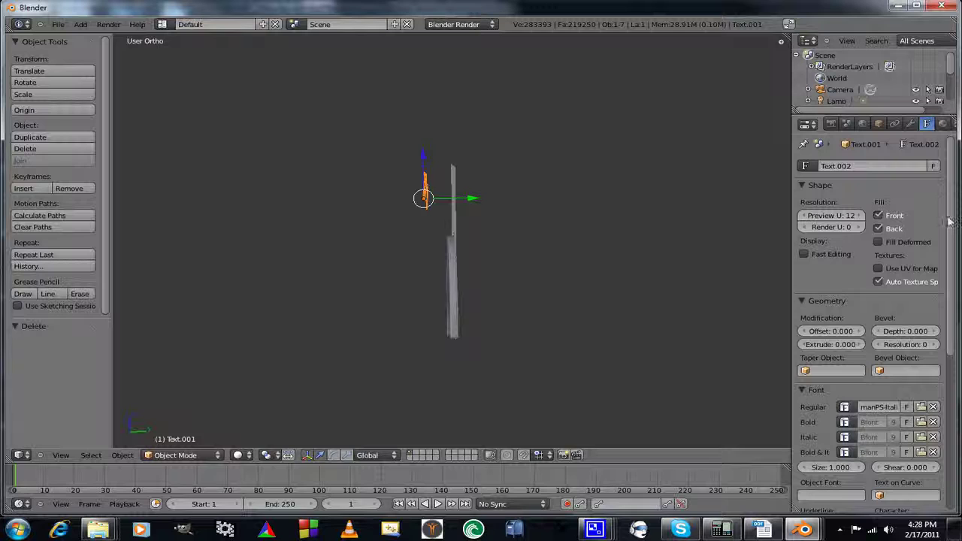
{"action": "scroll", "coordinate": [949, 218], "scroll_direction": "down", "scroll_amount": 3}
{"action": "scroll", "coordinate": [952, 195], "scroll_direction": "up", "scroll_amount": 3}
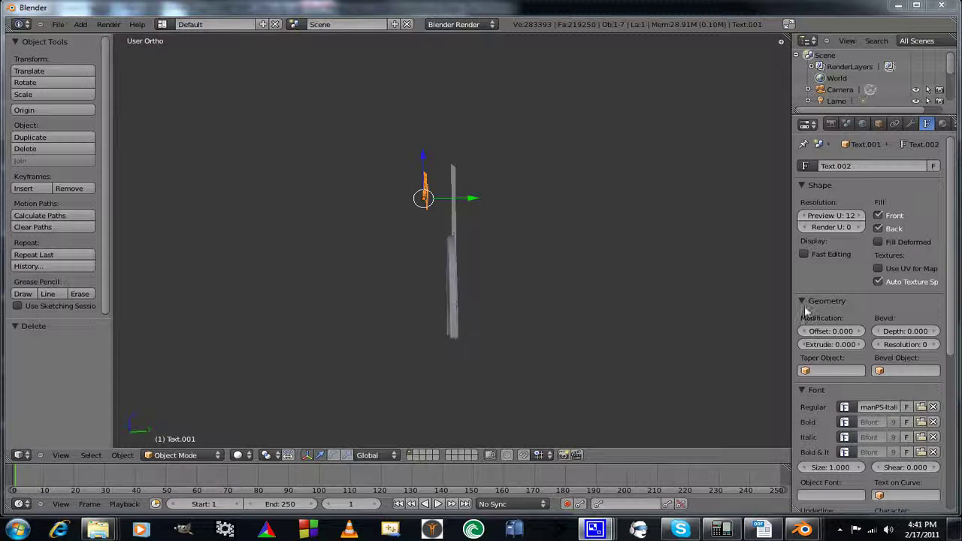
{"action": "left_click", "coordinate": [842, 344]}
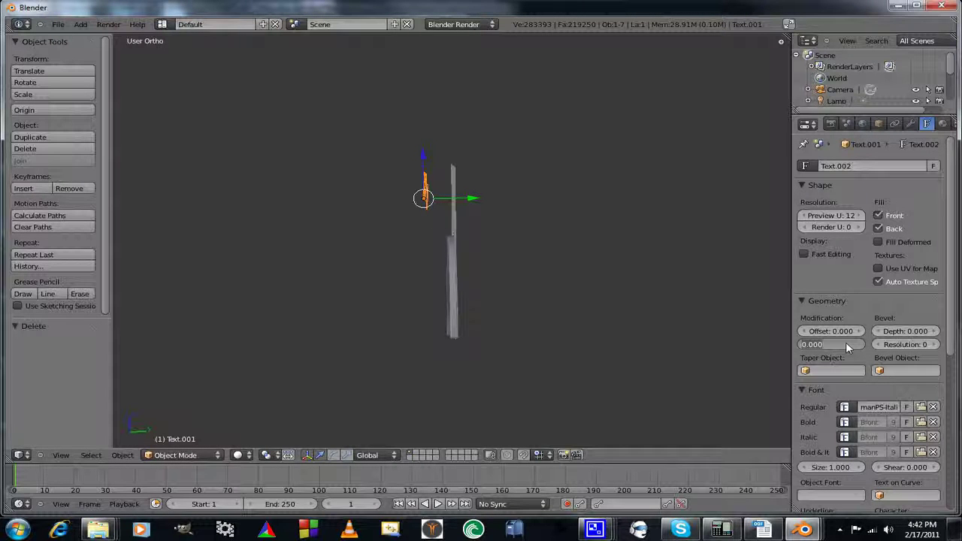
{"action": "type", "text": ".02"}
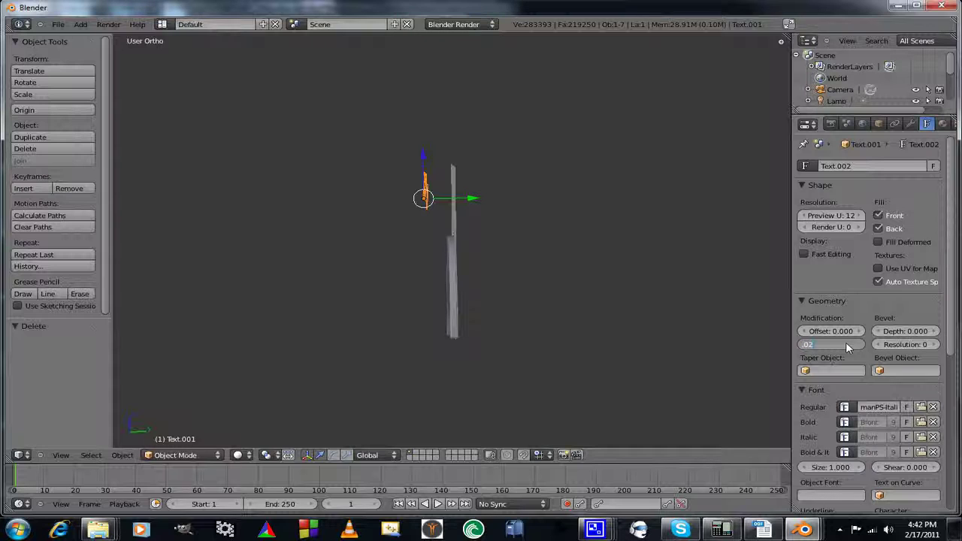
{"action": "key", "text": "Return"}
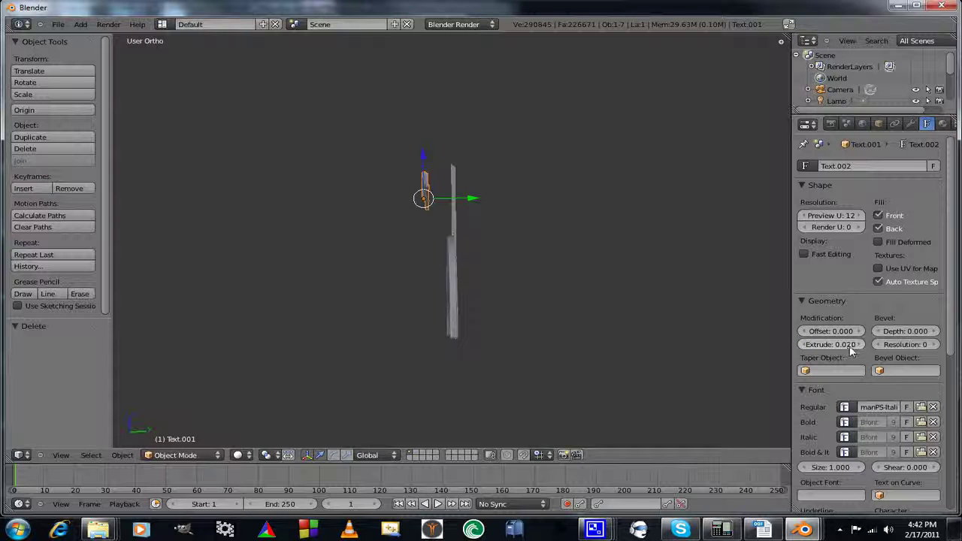
{"action": "left_click", "coordinate": [934, 332]}
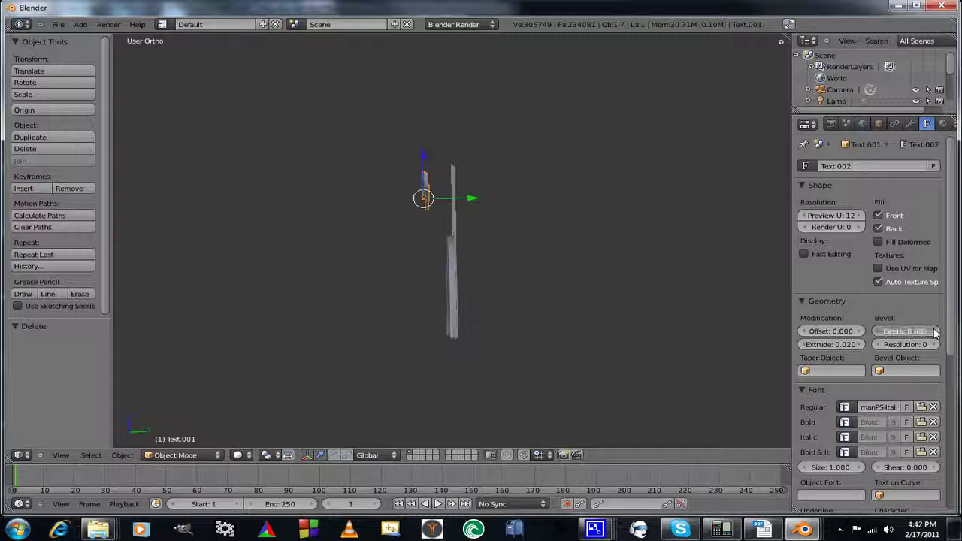
{"action": "left_click", "coordinate": [935, 332]}
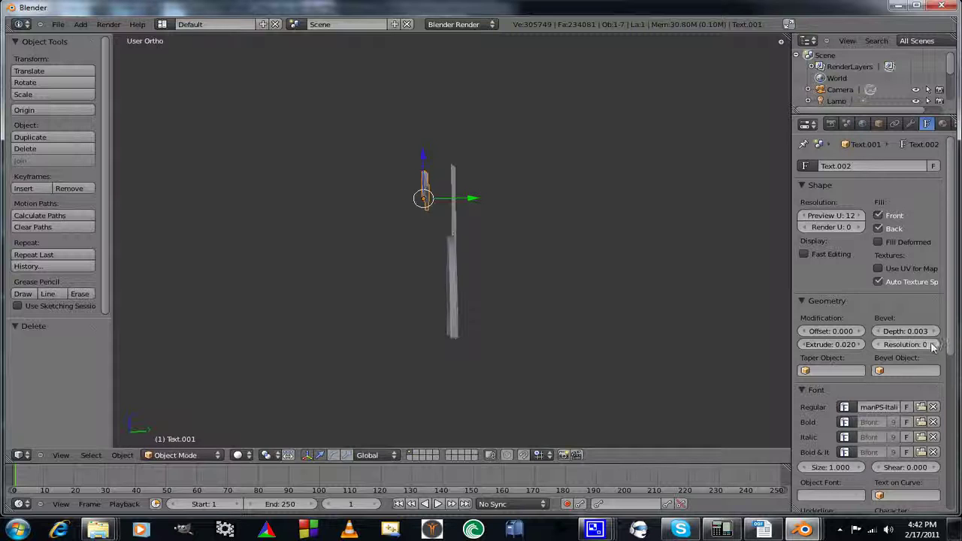
{"action": "left_click", "coordinate": [934, 344]}
{"action": "left_click", "coordinate": [934, 344]}
{"action": "left_click", "coordinate": [934, 344]}
Move the Blender Player text 0.161 along Y onto the dial plate's face.
{"action": "scroll", "coordinate": [569, 329], "scroll_direction": "up", "scroll_amount": 3}
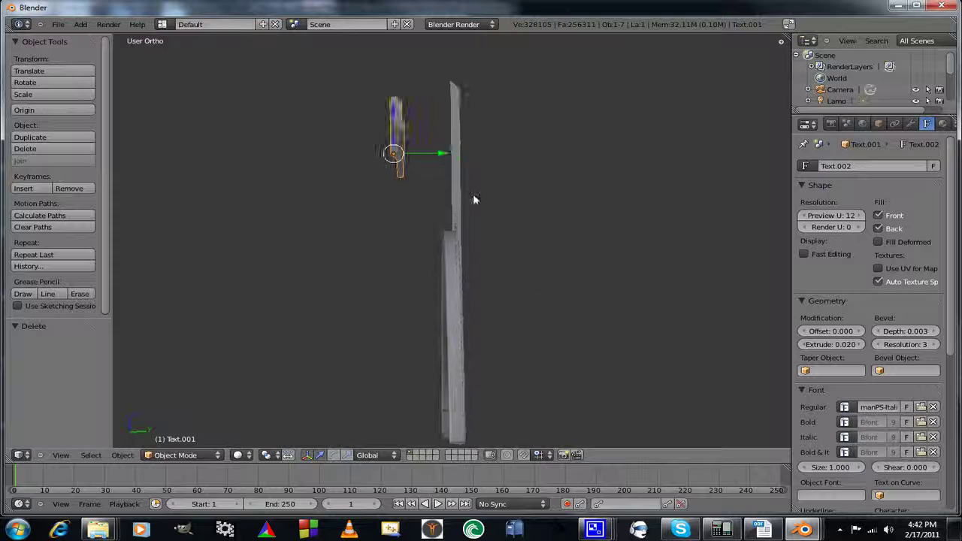
{"action": "scroll", "coordinate": [484, 223], "scroll_direction": "up", "scroll_amount": 1}
{"action": "middle_click_drag", "start_coordinate": [483, 223], "coordinate": [487, 219]}
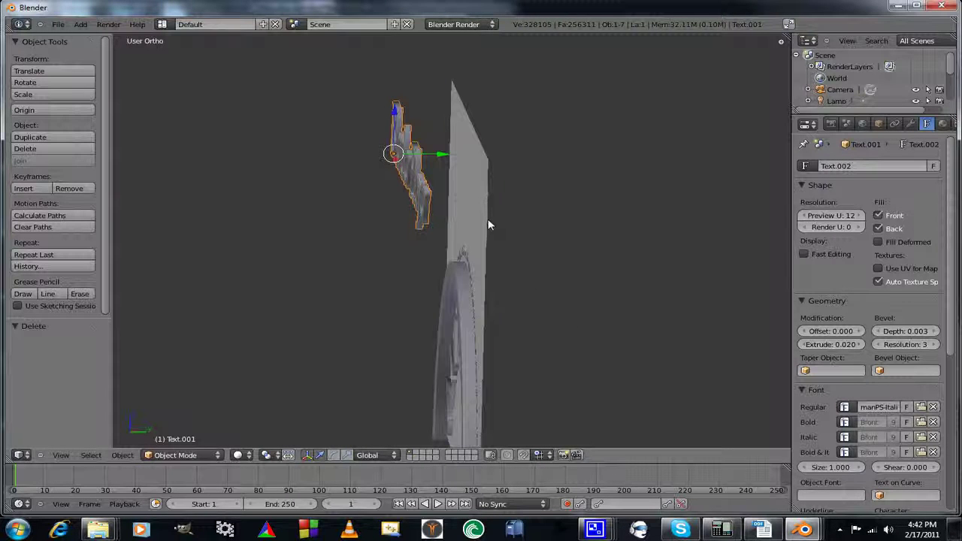
{"action": "key", "text": "g"}
{"action": "key", "text": "y"}
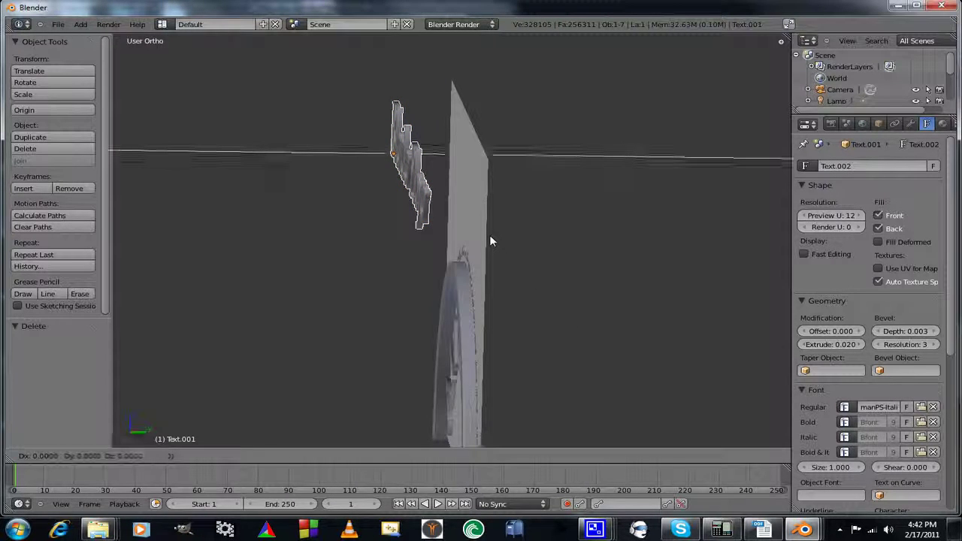
{"action": "left_click", "coordinate": [546, 234]}
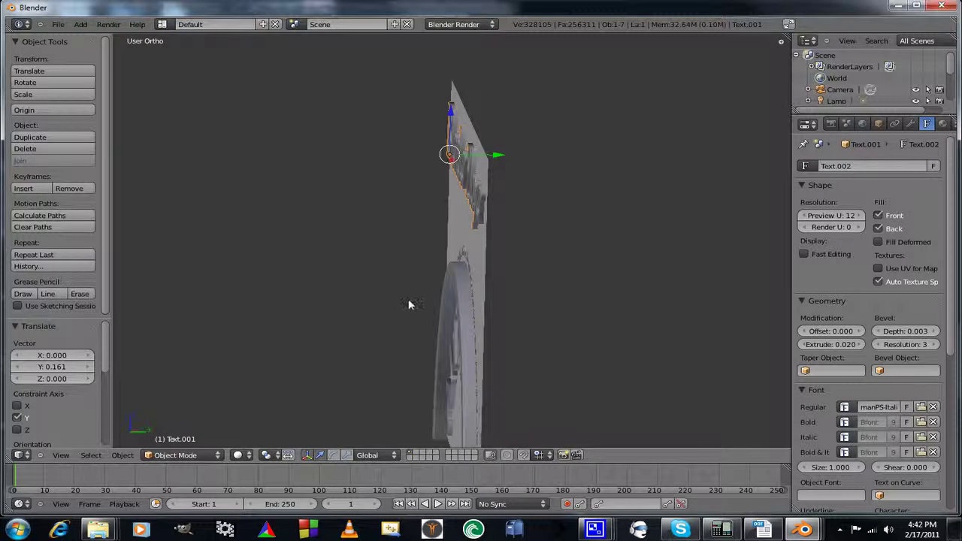
Turn the view to face the plate and add RCDialFace to the selection.
{"action": "middle_click_drag", "start_coordinate": [408, 302], "coordinate": [481, 292]}
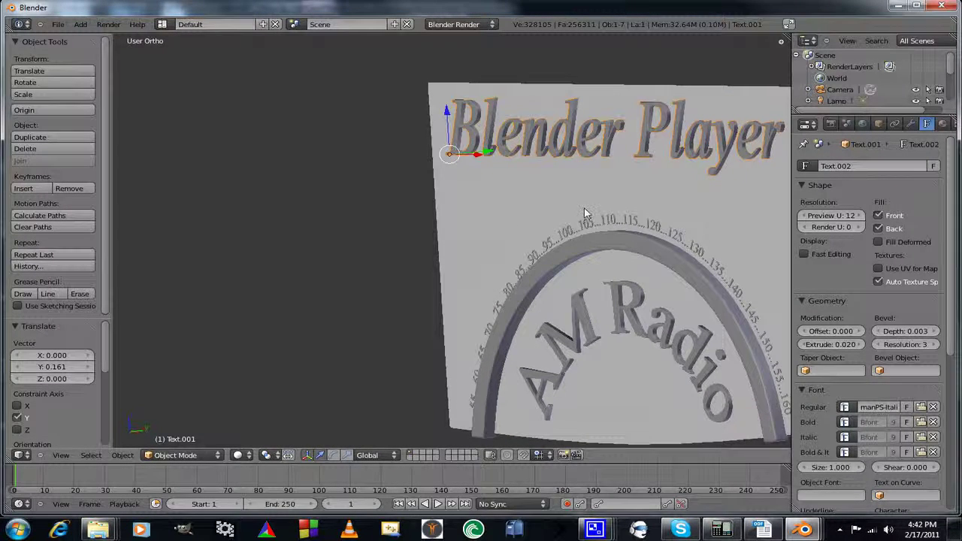
{"action": "middle_click_drag", "start_coordinate": [586, 215], "coordinate": [319, 193], "text": "shift"}
{"action": "key", "text": "KP_6"}
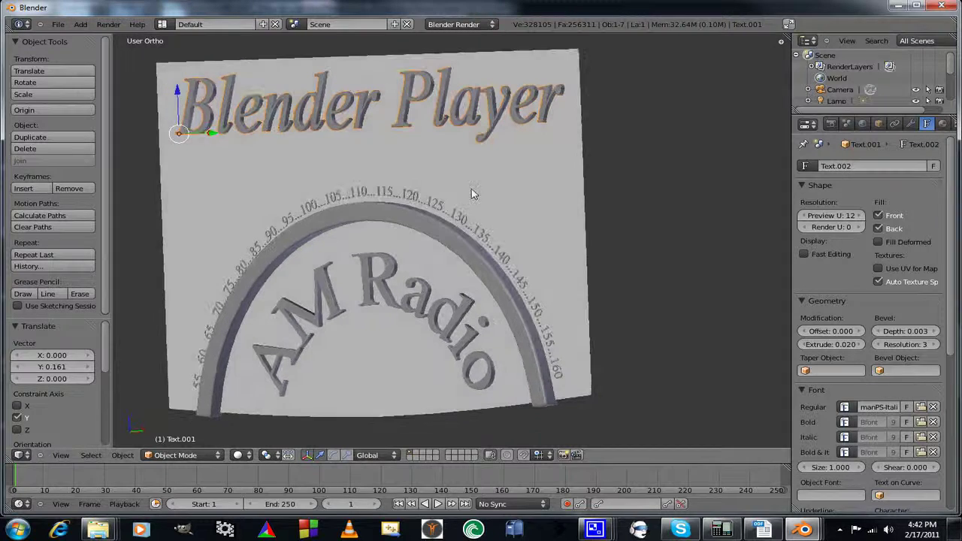
{"action": "key", "text": "KP_6"}
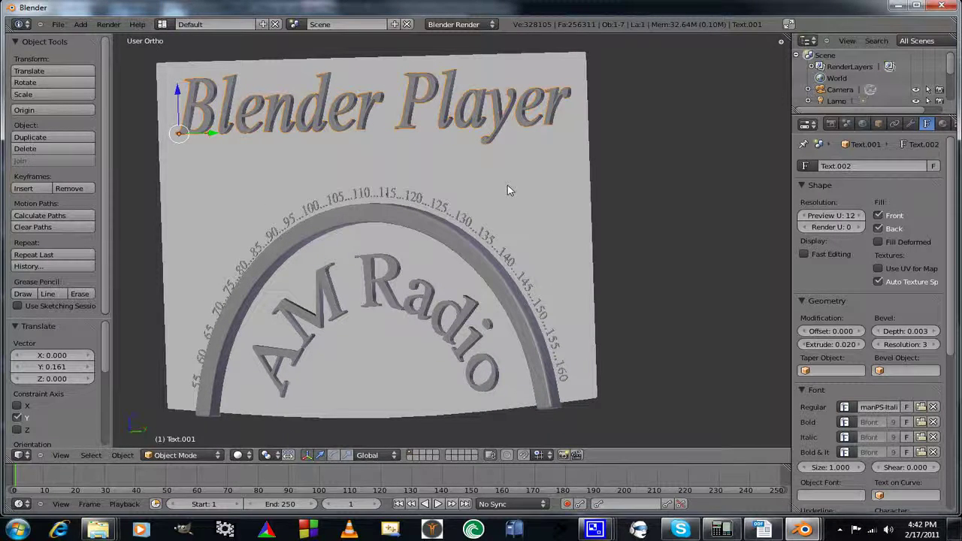
{"action": "right_click", "coordinate": [508, 188], "text": "shift"}
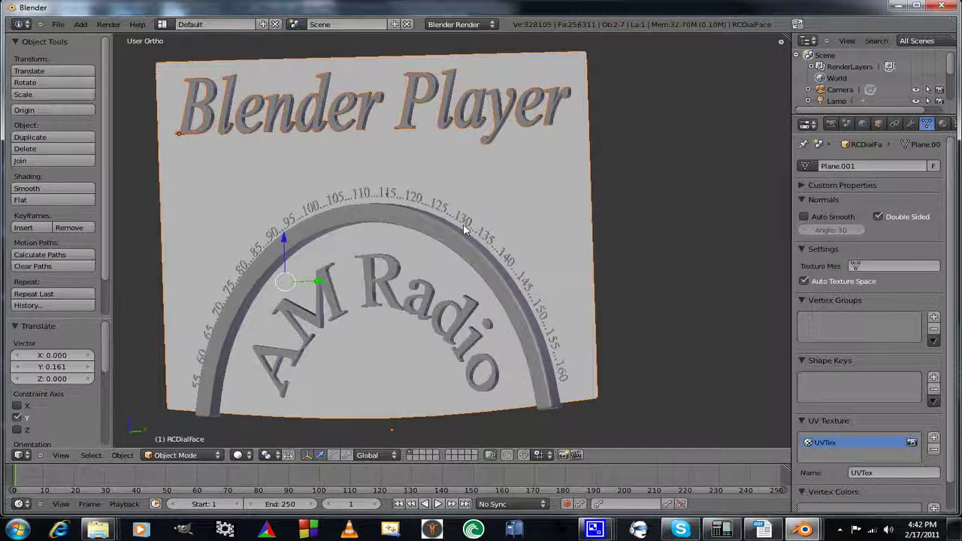
Add the numbers arc text, RCDialFace.001 and the AM Radio text to the selection.
{"action": "right_click", "coordinate": [464, 230], "text": "shift"}
{"action": "right_click", "coordinate": [461, 245], "text": "shift"}
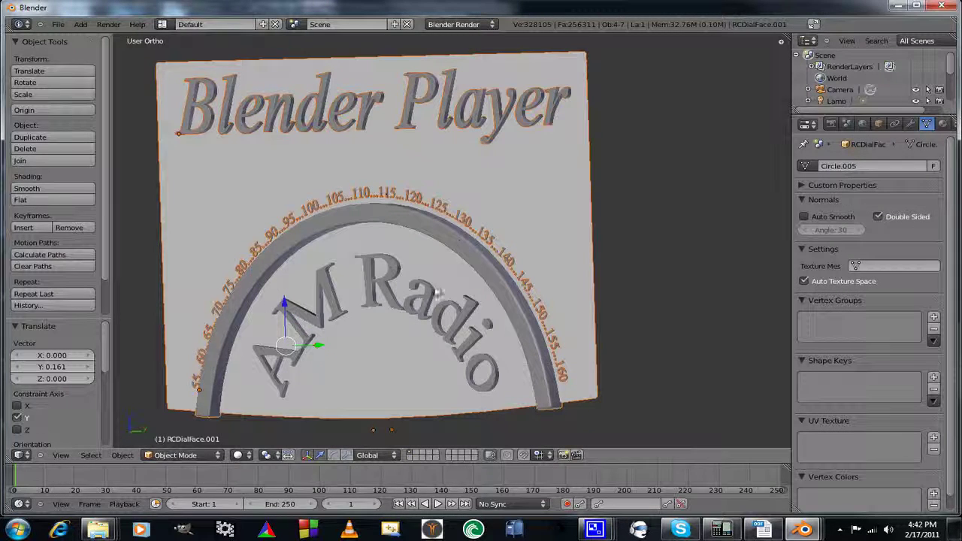
{"action": "right_click", "coordinate": [422, 296], "text": "shift"}
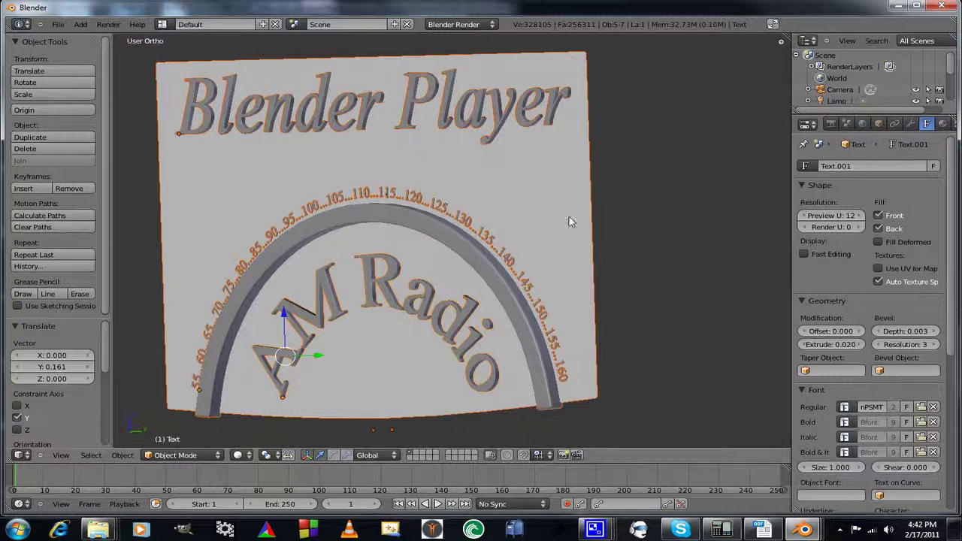
{"action": "left_click_drag", "start_coordinate": [947, 67], "coordinate": [948, 87]}
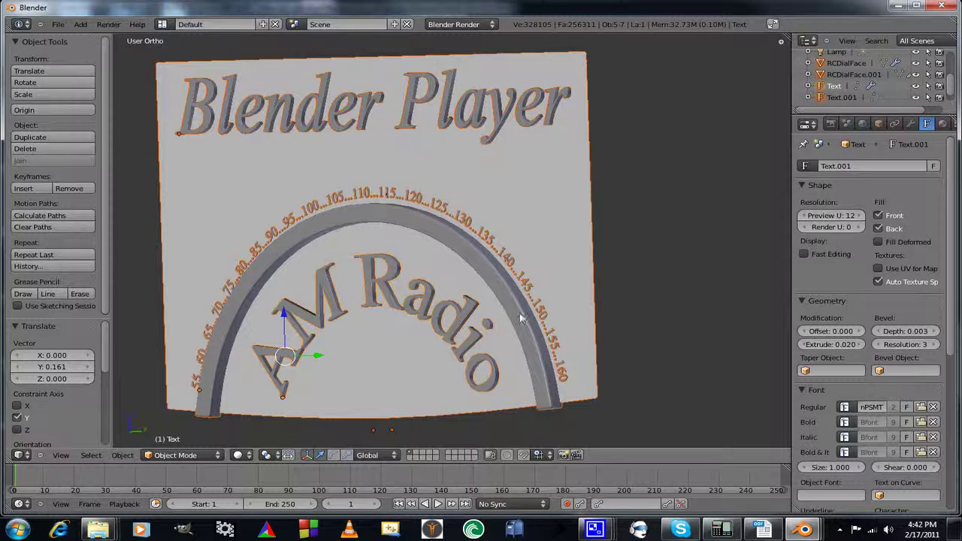
{"action": "middle_click_drag", "start_coordinate": [398, 318], "coordinate": [456, 268], "text": "shift"}
{"action": "scroll", "coordinate": [572, 319], "scroll_direction": "up", "scroll_amount": 2}
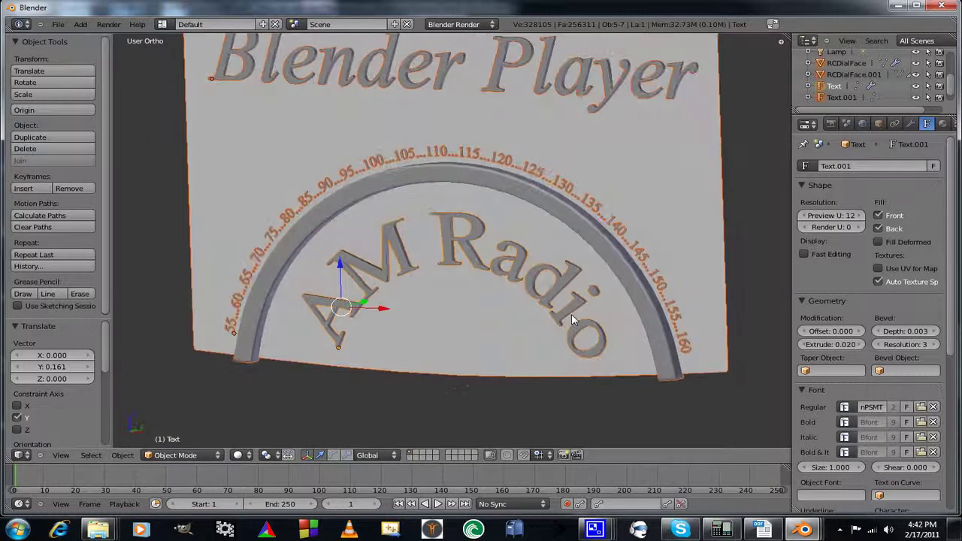
{"action": "middle_click_drag", "start_coordinate": [580, 313], "coordinate": [511, 319]}
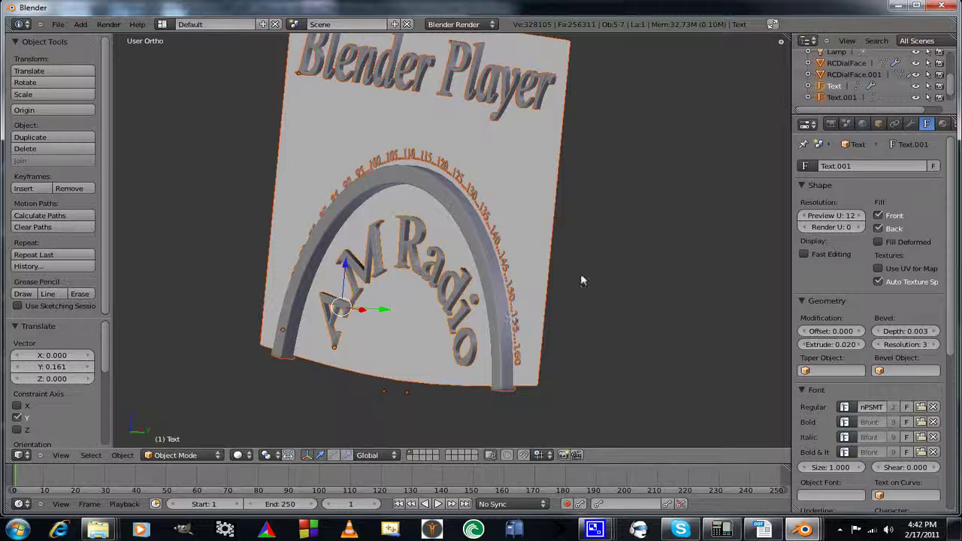
{"action": "key", "text": "r"}
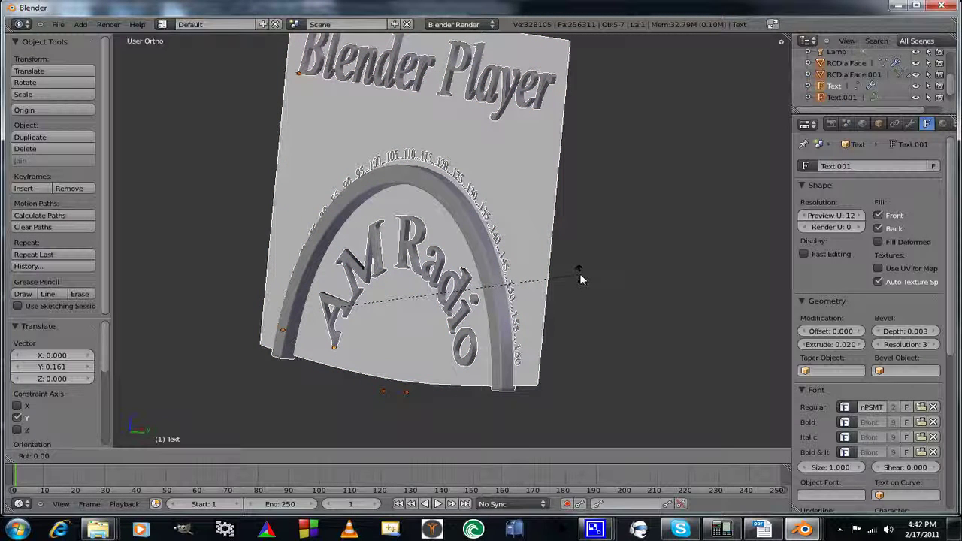
Rotate the selected dial pieces -90° about global X, then check them in Front view.
{"action": "key", "text": "x"}
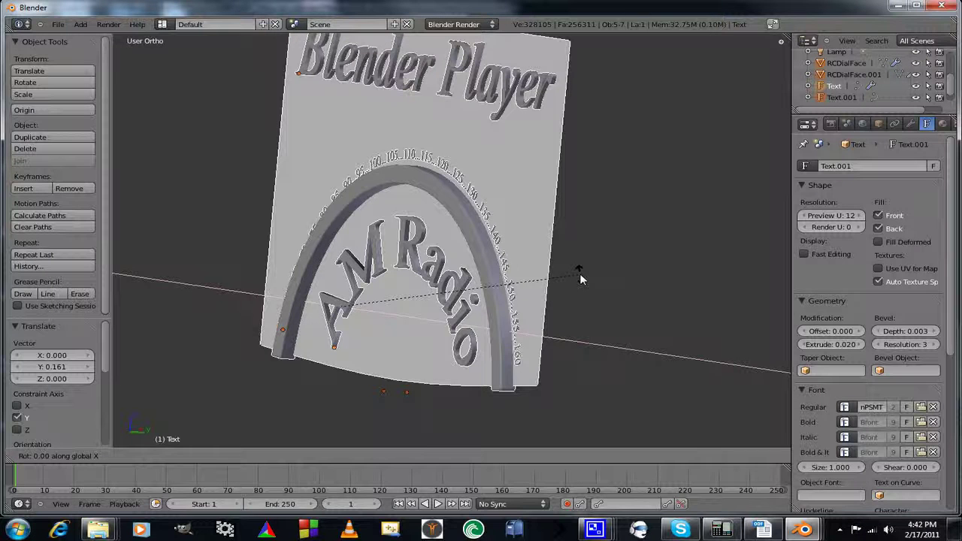
{"action": "type", "text": "90"}
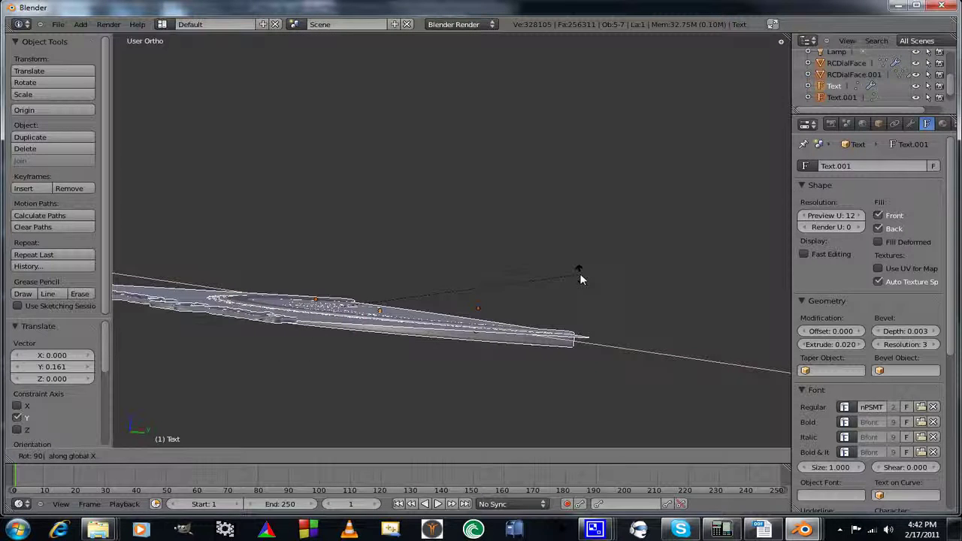
{"action": "key", "text": "minus"}
{"action": "key", "text": "Return"}
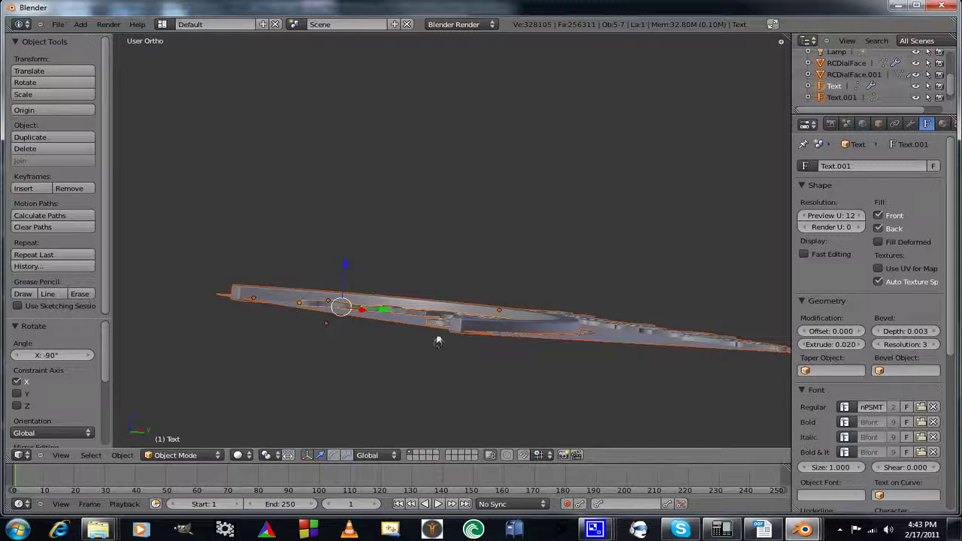
{"action": "middle_click_drag", "start_coordinate": [438, 342], "coordinate": [473, 383]}
{"action": "scroll", "coordinate": [537, 383], "scroll_direction": "down", "scroll_amount": 4}
{"action": "scroll", "coordinate": [512, 400], "scroll_direction": "down", "scroll_amount": 3}
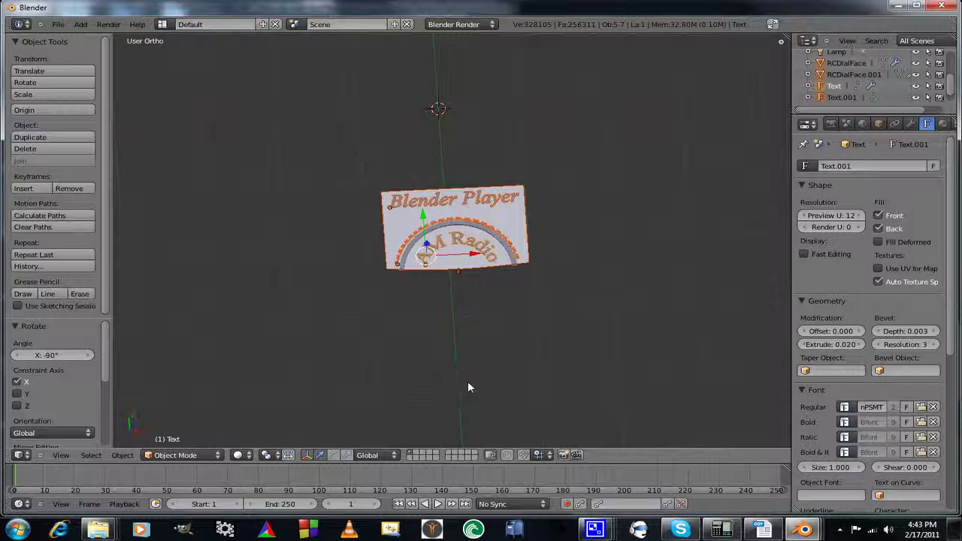
{"action": "key", "text": "KP_1"}
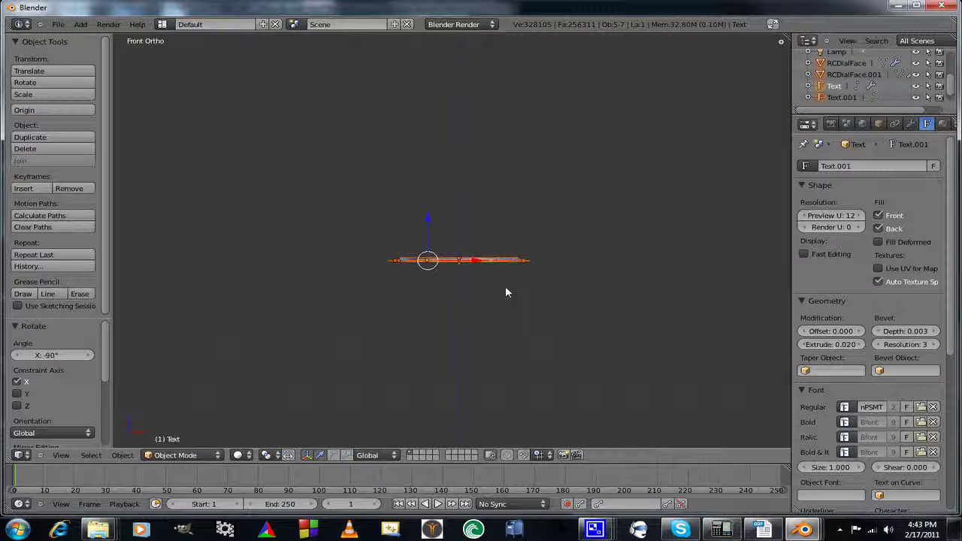
{"action": "scroll", "coordinate": [506, 293], "scroll_direction": "down", "scroll_amount": 3}
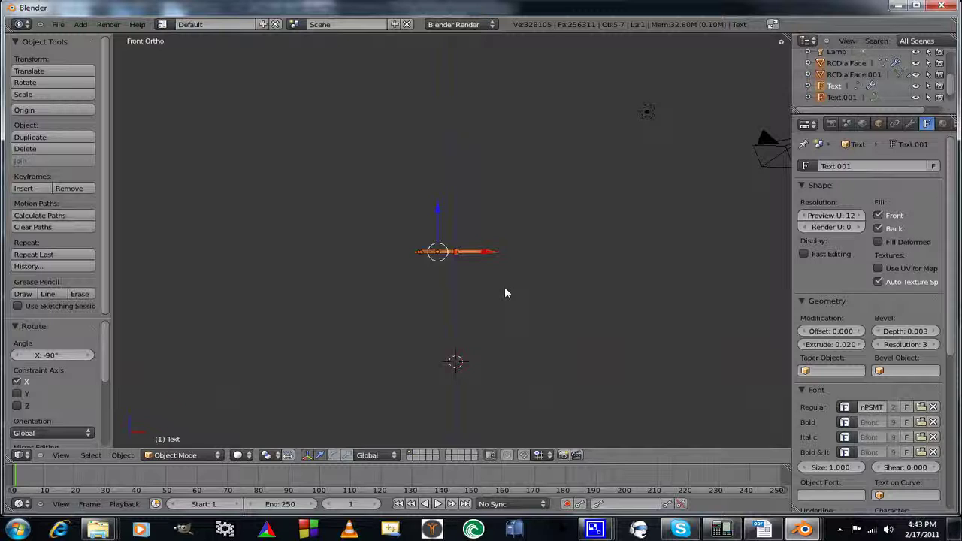
Lower the flattened dial plate along Z by 2.547, then a further 0.040.
{"action": "key", "text": "g"}
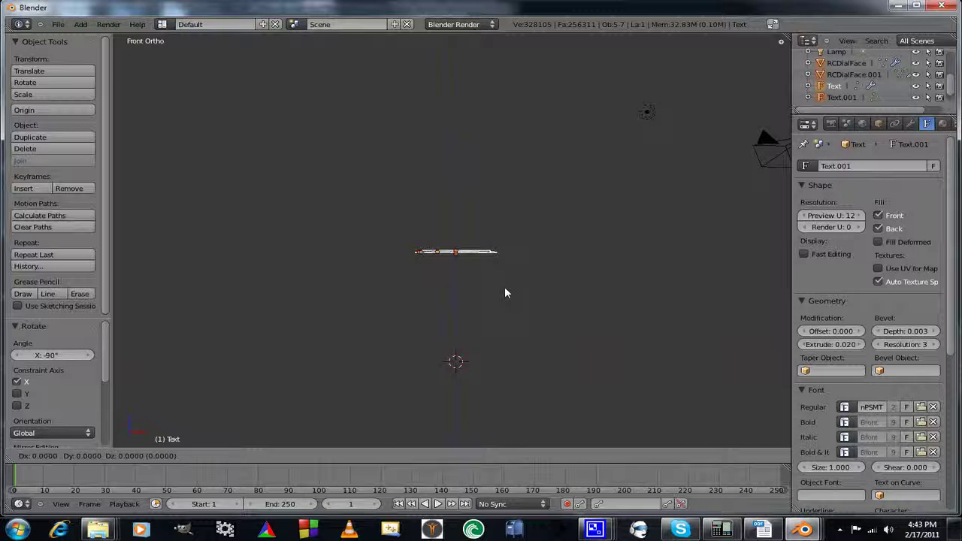
{"action": "key", "text": "z"}
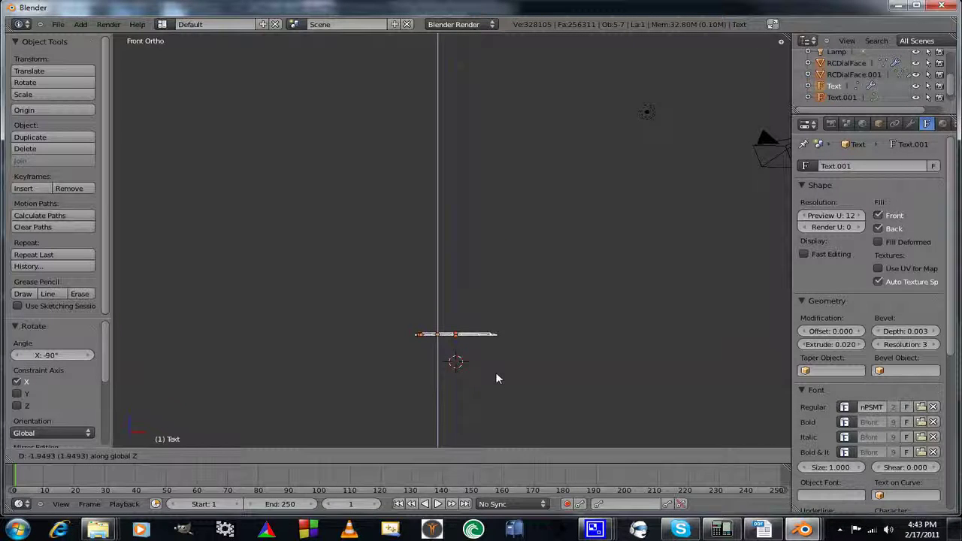
{"action": "left_click", "coordinate": [495, 394]}
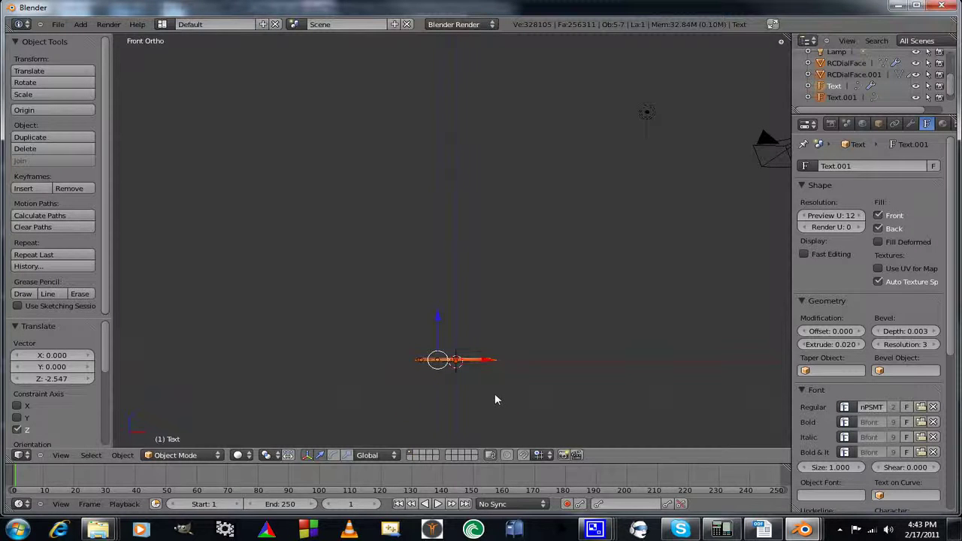
{"action": "scroll", "coordinate": [492, 391], "scroll_direction": "up", "scroll_amount": 5}
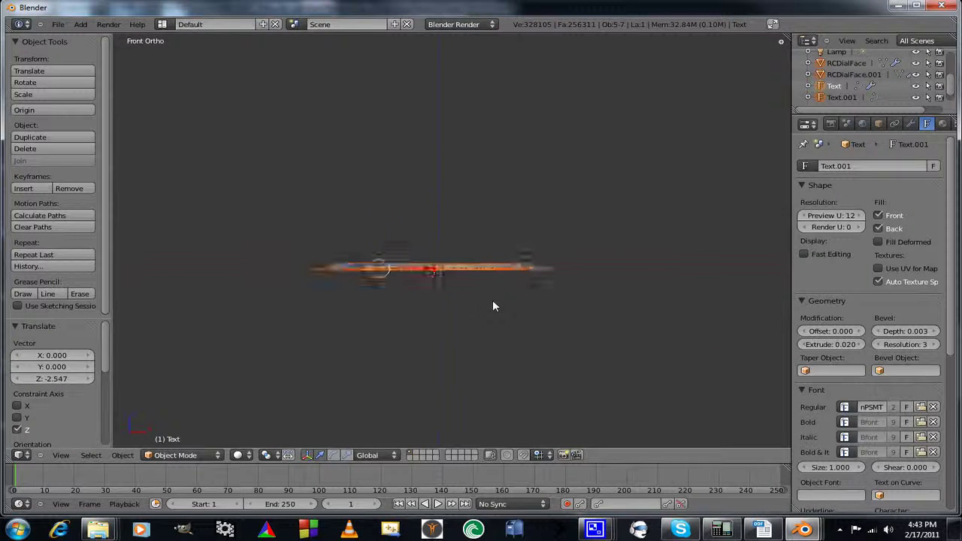
{"action": "scroll", "coordinate": [494, 306], "scroll_direction": "up", "scroll_amount": 1}
{"action": "middle_click_drag", "start_coordinate": [486, 311], "coordinate": [477, 242], "text": "shift"}
{"action": "scroll", "coordinate": [477, 241], "scroll_direction": "up", "scroll_amount": 3}
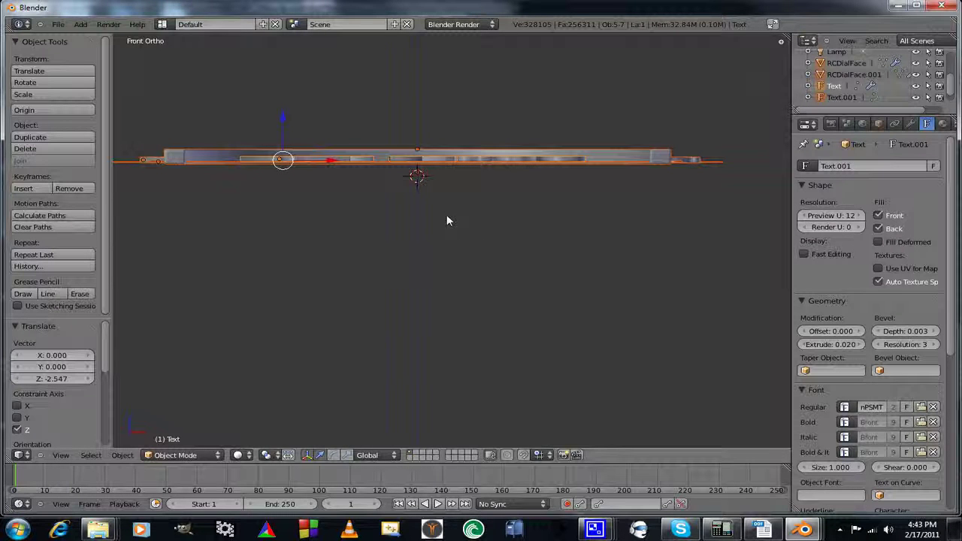
{"action": "key", "text": "g"}
{"action": "key", "text": "z"}
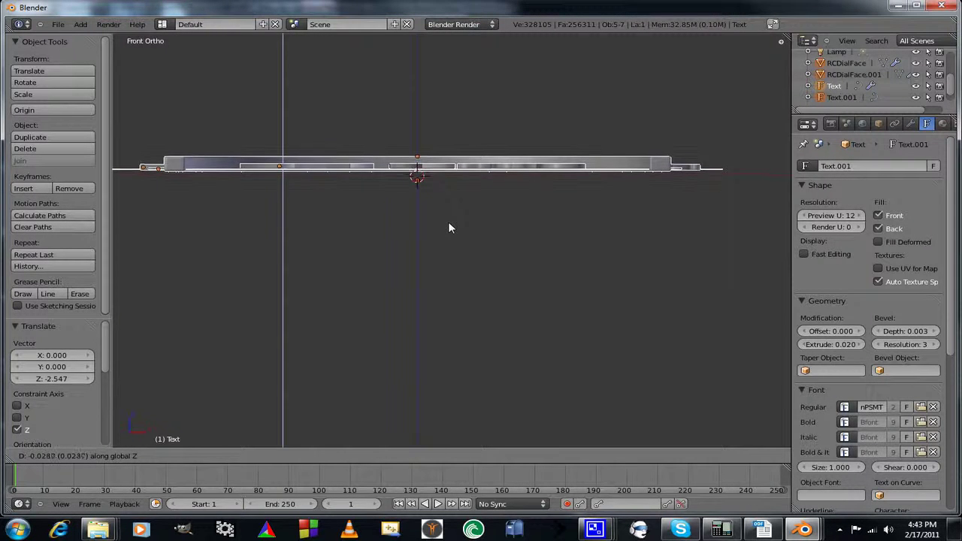
{"action": "left_click", "coordinate": [449, 233]}
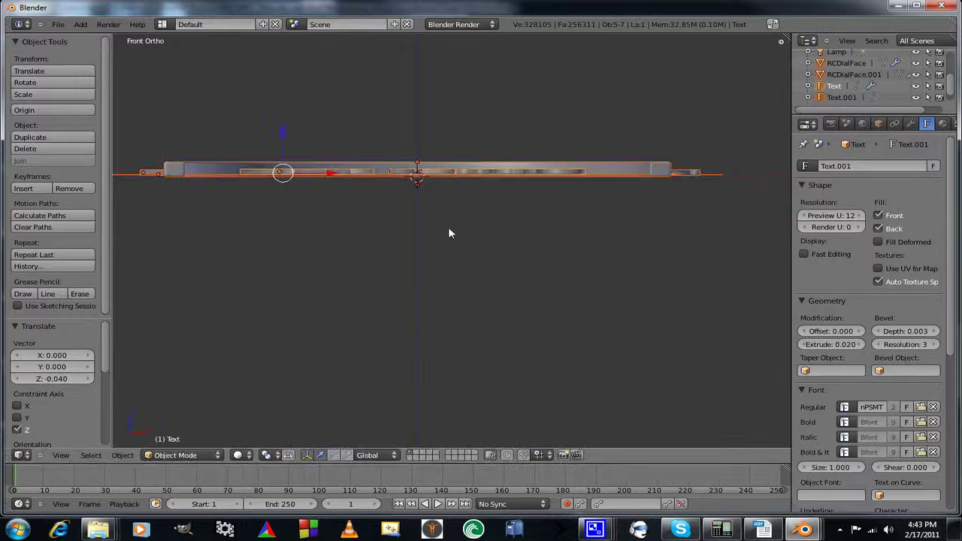
{"action": "middle_click_drag", "start_coordinate": [442, 188], "coordinate": [446, 319]}
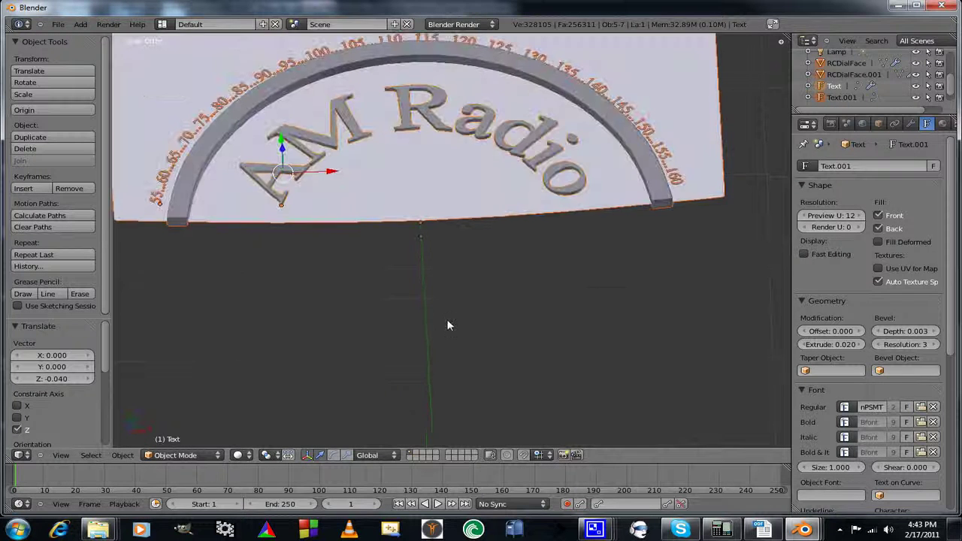
In Top Ortho view, shift the dial plate 3.176 along global Y to centre it.
{"action": "scroll", "coordinate": [445, 314], "scroll_direction": "down", "scroll_amount": 5}
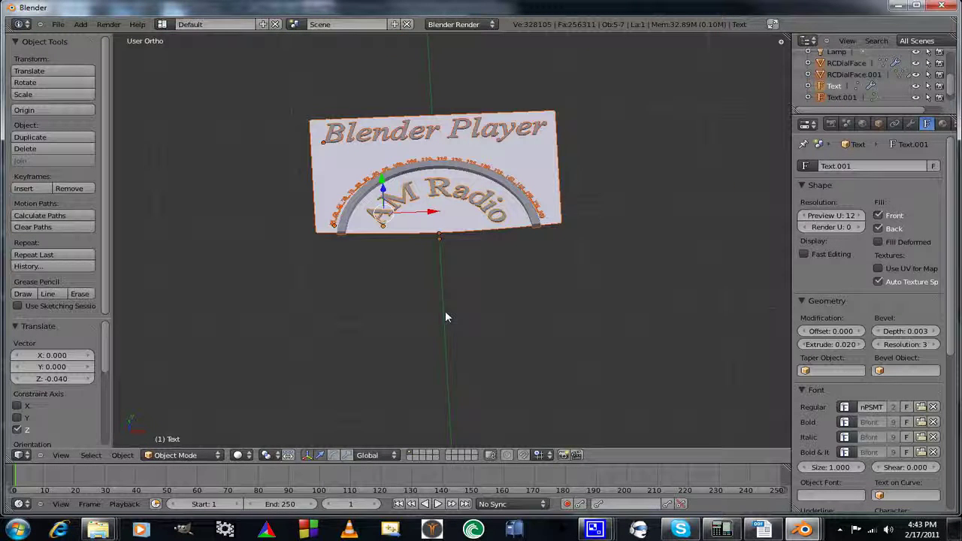
{"action": "key", "text": "KP_7"}
{"action": "scroll", "coordinate": [501, 239], "scroll_direction": "down", "scroll_amount": 6}
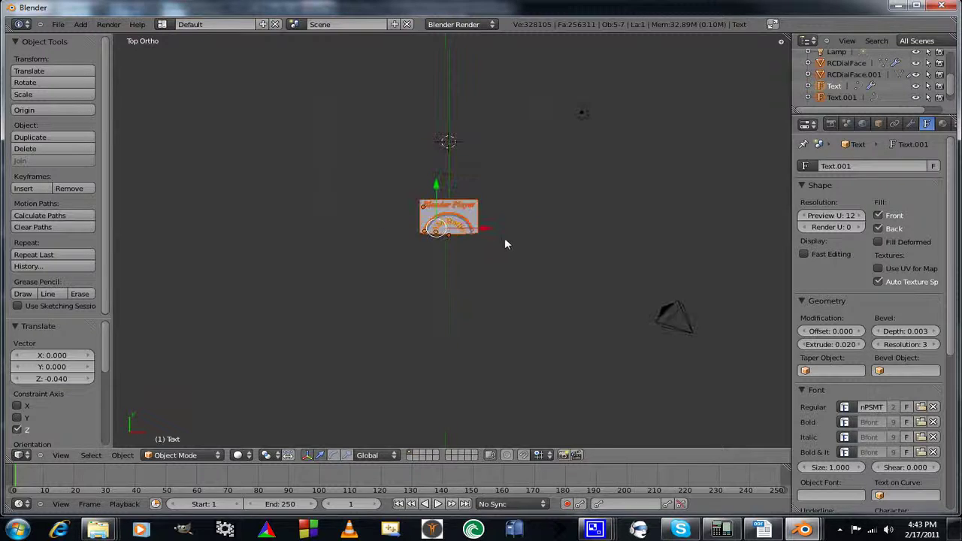
{"action": "middle_click_drag", "start_coordinate": [505, 243], "coordinate": [511, 301], "text": "shift"}
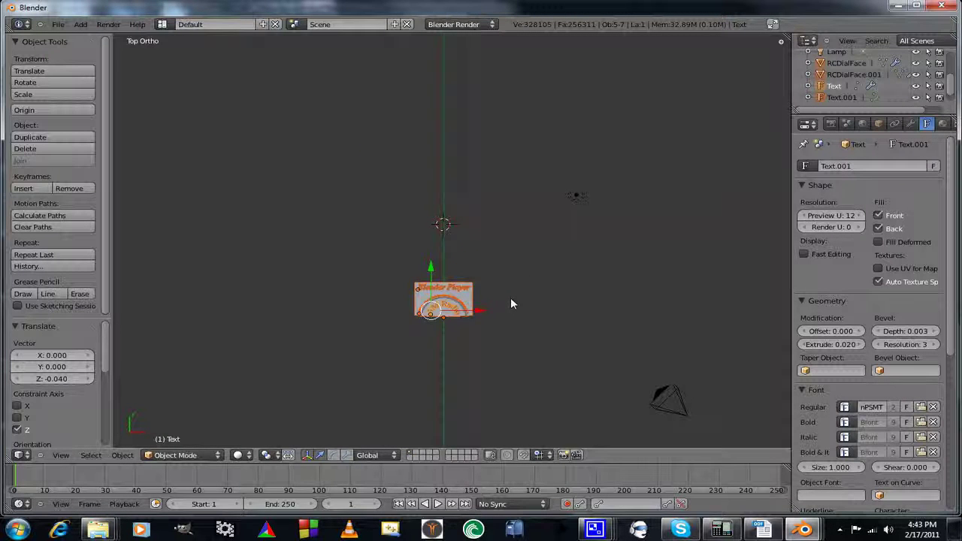
{"action": "key", "text": "g"}
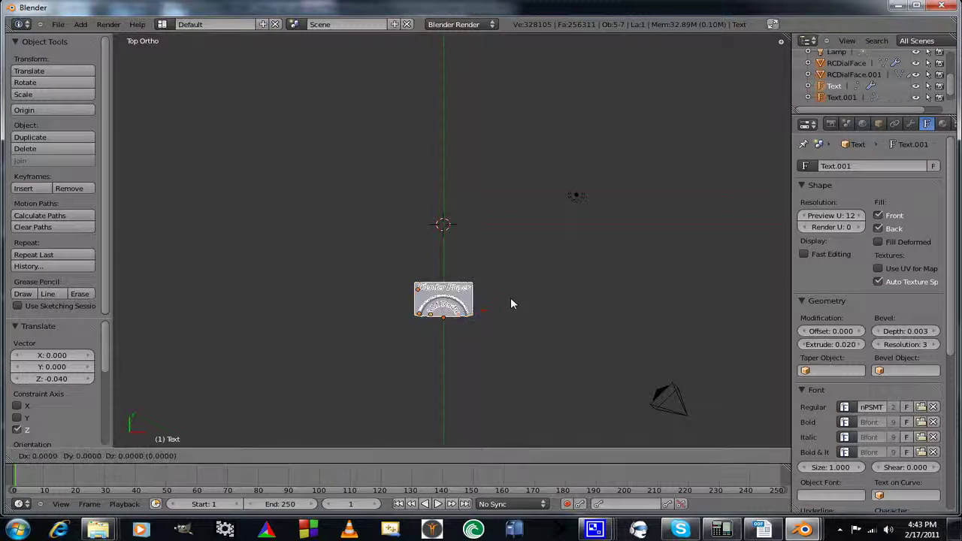
{"action": "key", "text": "y"}
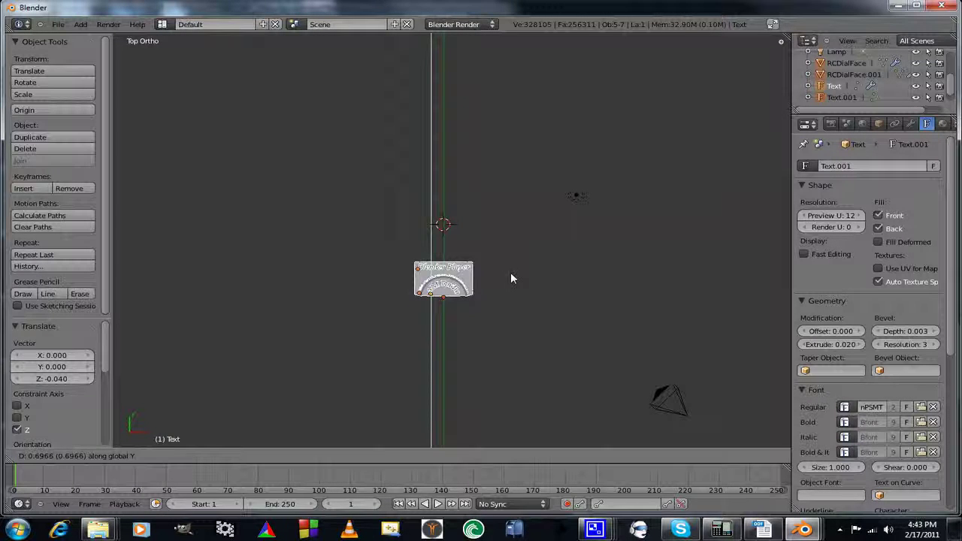
{"action": "left_click", "coordinate": [515, 210]}
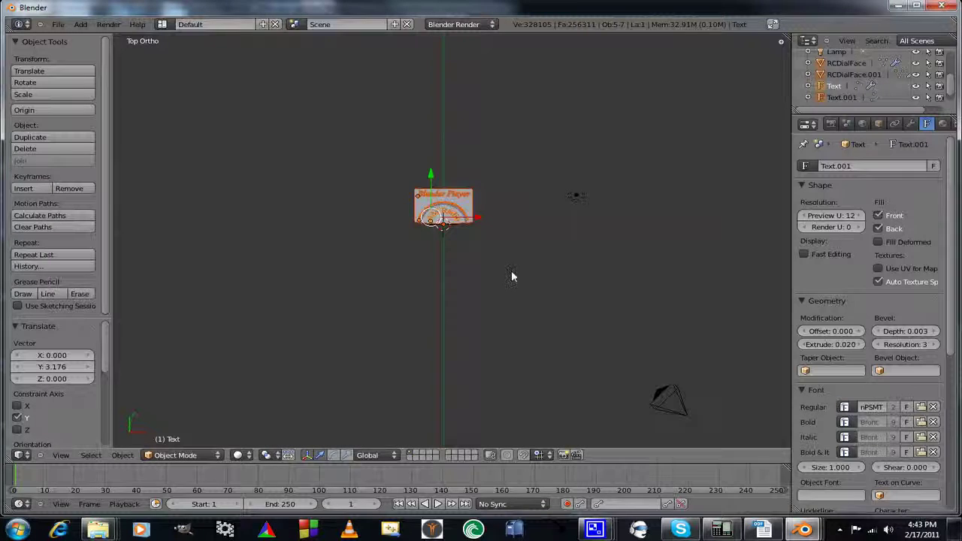
{"action": "scroll", "coordinate": [512, 272], "scroll_direction": "up", "scroll_amount": 7}
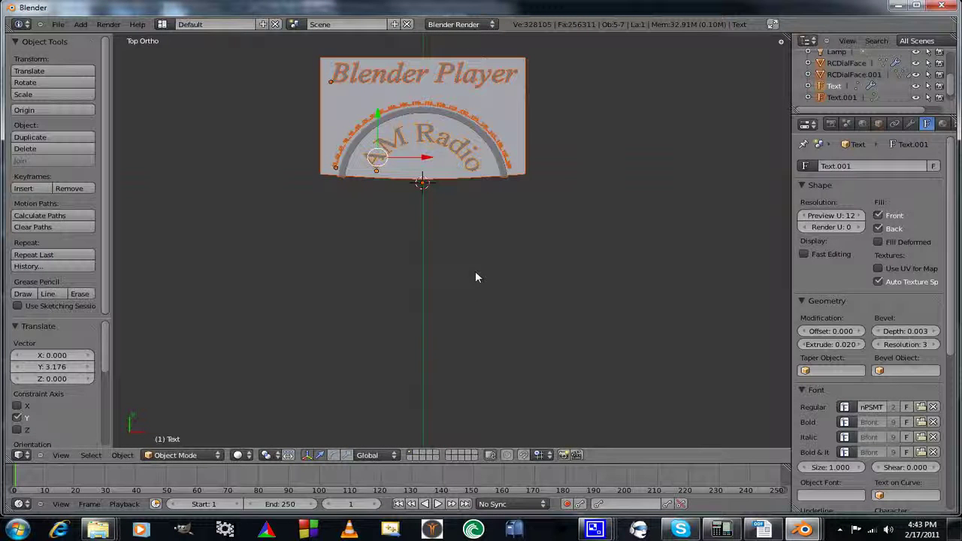
{"action": "scroll", "coordinate": [496, 271], "scroll_direction": "down", "scroll_amount": 1}
{"action": "scroll", "coordinate": [511, 286], "scroll_direction": "up", "scroll_amount": 1}
{"action": "middle_click_drag", "start_coordinate": [510, 274], "coordinate": [512, 312], "text": "shift"}
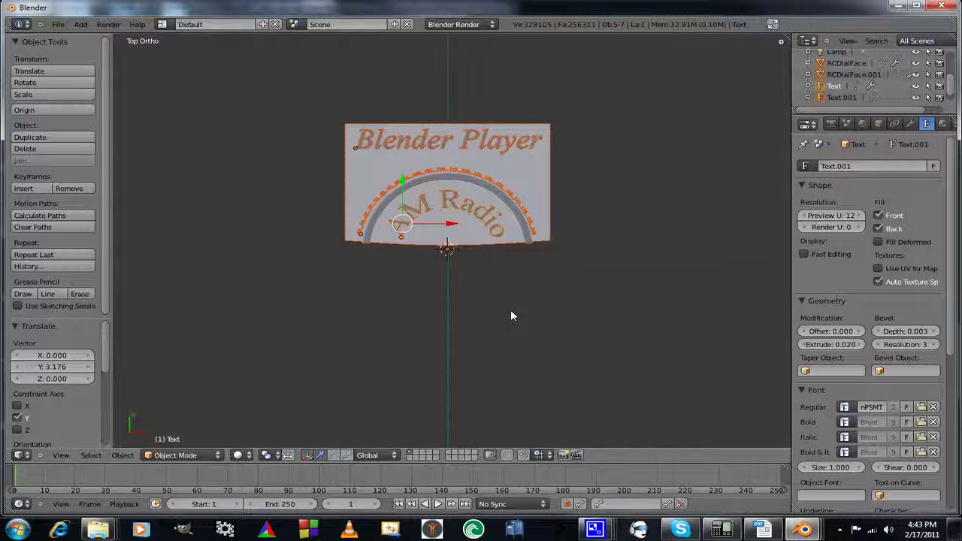
{"action": "scroll", "coordinate": [510, 310], "scroll_direction": "down", "scroll_amount": 1}
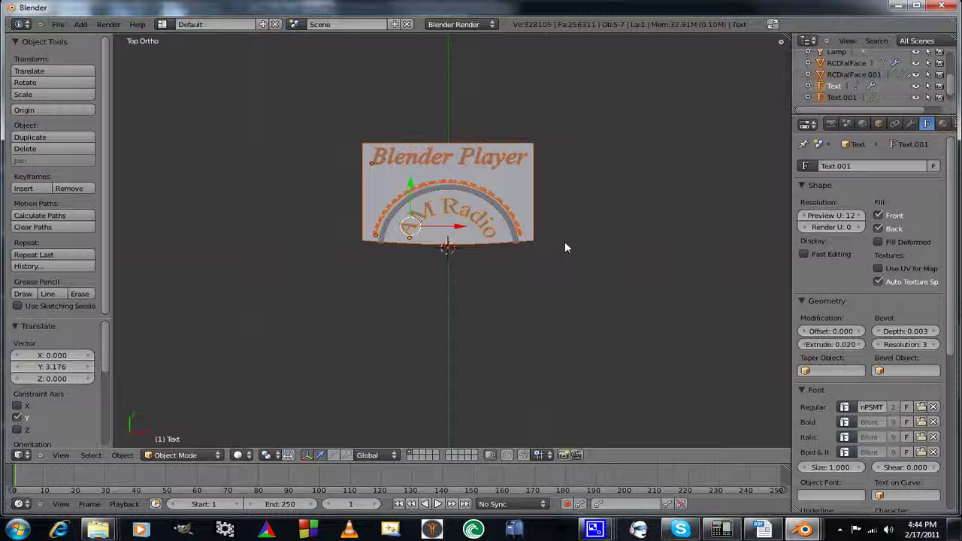
In Append, browse to Day 3\Vid Tutorial\blenderLogo.blend\Material.
{"action": "left_click", "coordinate": [59, 25]}
{"action": "mouse_move", "coordinate": [79, 210]}
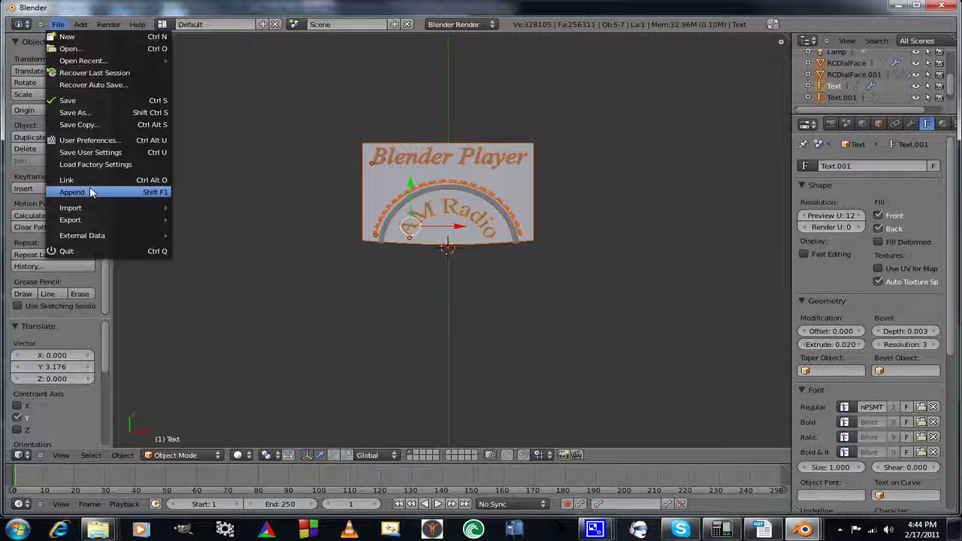
{"action": "left_click", "coordinate": [88, 191]}
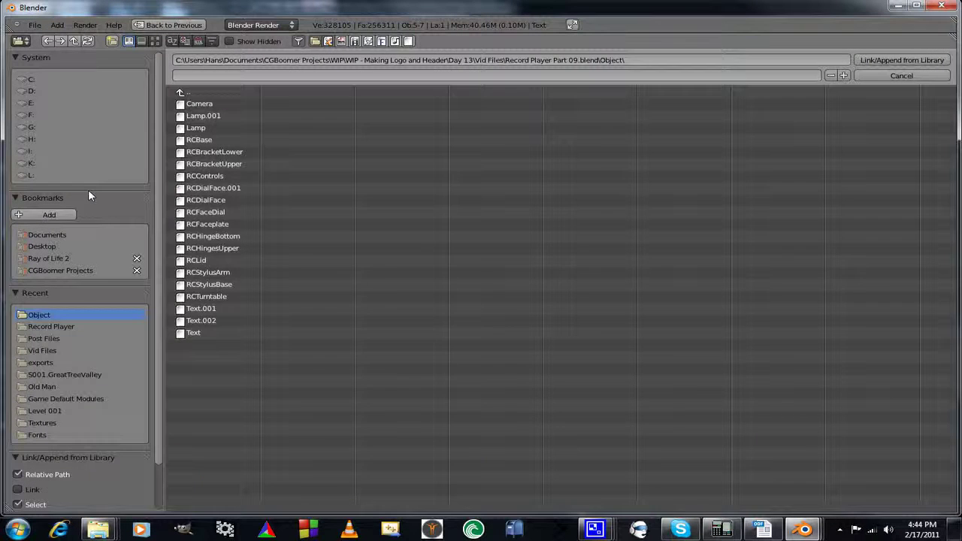
{"action": "left_click", "coordinate": [44, 268]}
{"action": "left_click", "coordinate": [199, 127]}
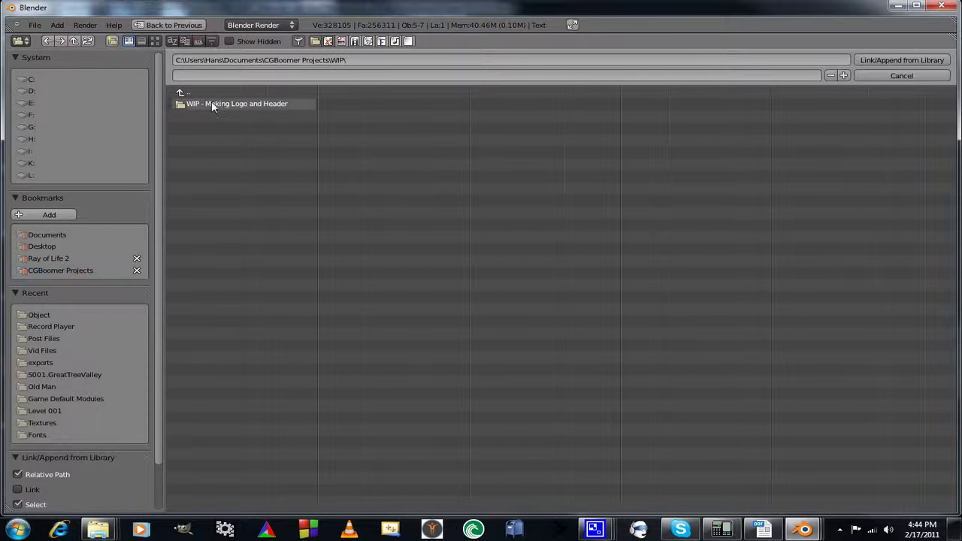
{"action": "left_click", "coordinate": [212, 105]}
{"action": "left_click", "coordinate": [201, 129]}
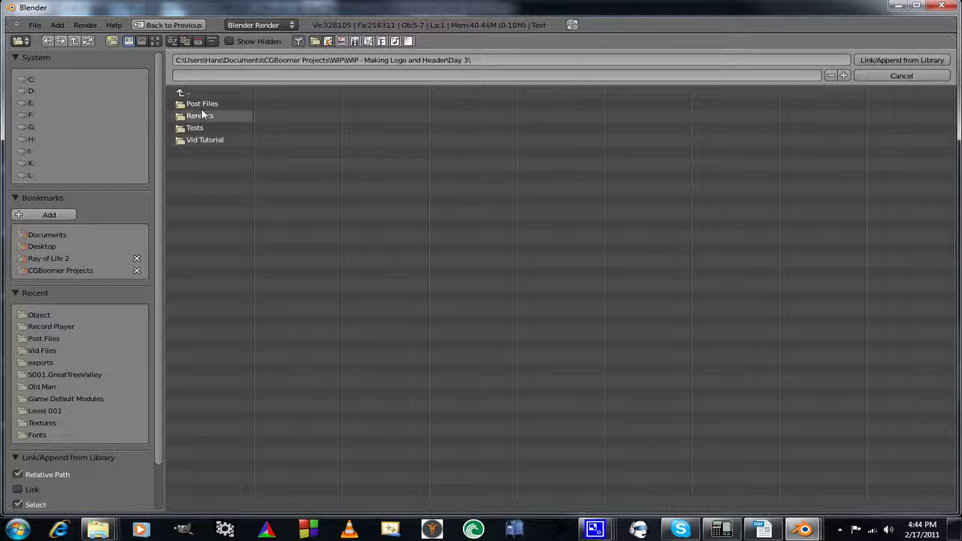
{"action": "left_click", "coordinate": [202, 140]}
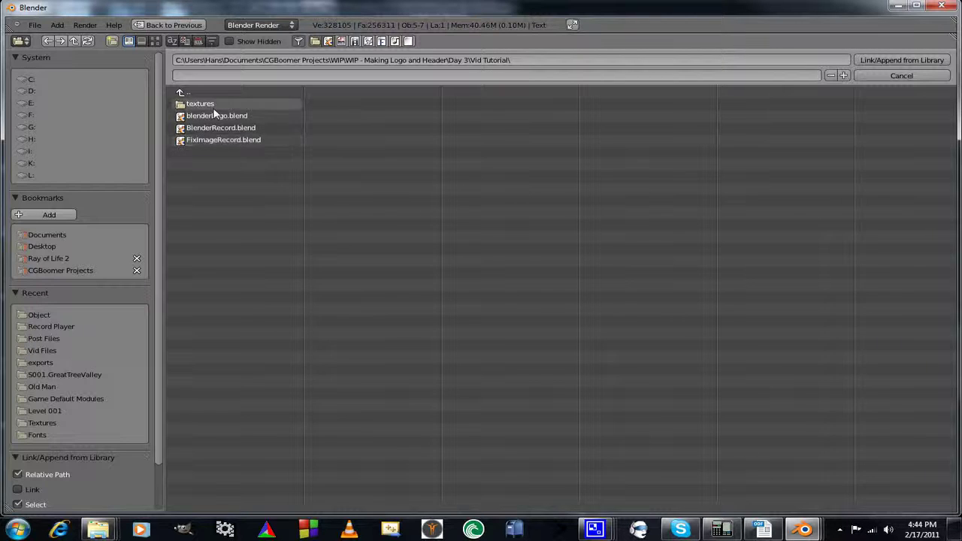
{"action": "left_click", "coordinate": [210, 118]}
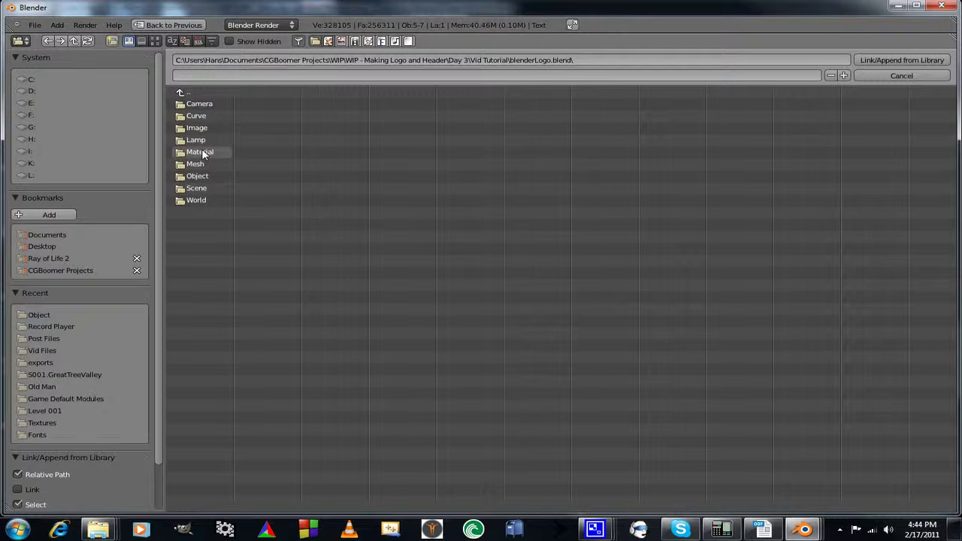
{"action": "left_click", "coordinate": [202, 153]}
Append the LogoBlauw, logoRood and logoWit materials.
{"action": "left_click", "coordinate": [191, 105]}
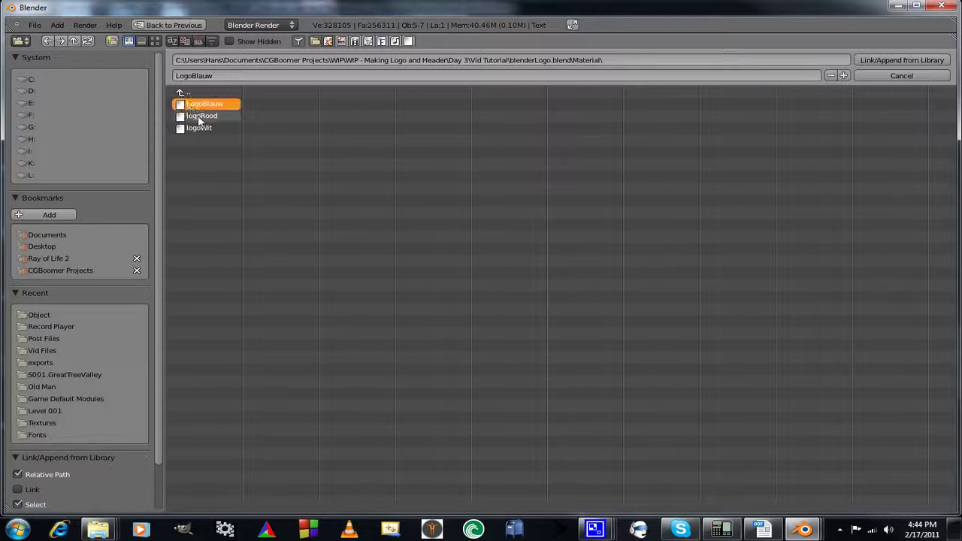
{"action": "left_click", "coordinate": [199, 117], "text": "shift"}
{"action": "left_click", "coordinate": [198, 128], "text": "shift"}
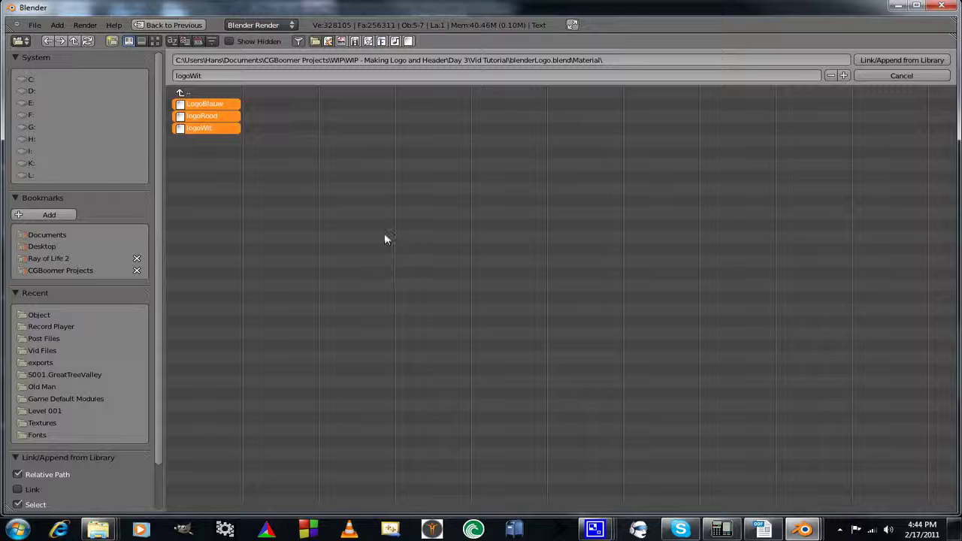
{"action": "left_click", "coordinate": [870, 65]}
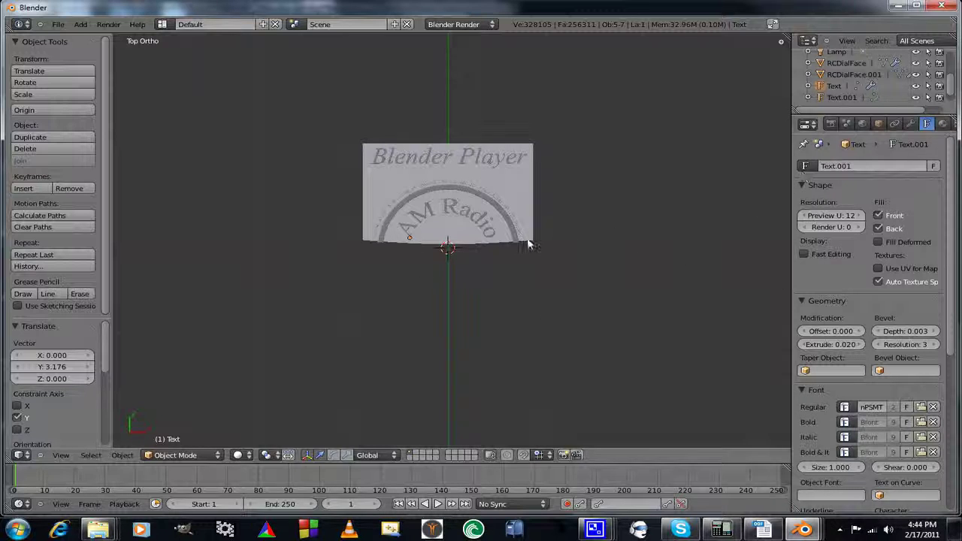
Turn off Color Management in the Render properties' Shading panel.
{"action": "scroll", "coordinate": [519, 280], "scroll_direction": "up", "scroll_amount": 2}
{"action": "scroll", "coordinate": [518, 281], "scroll_direction": "down", "scroll_amount": 2}
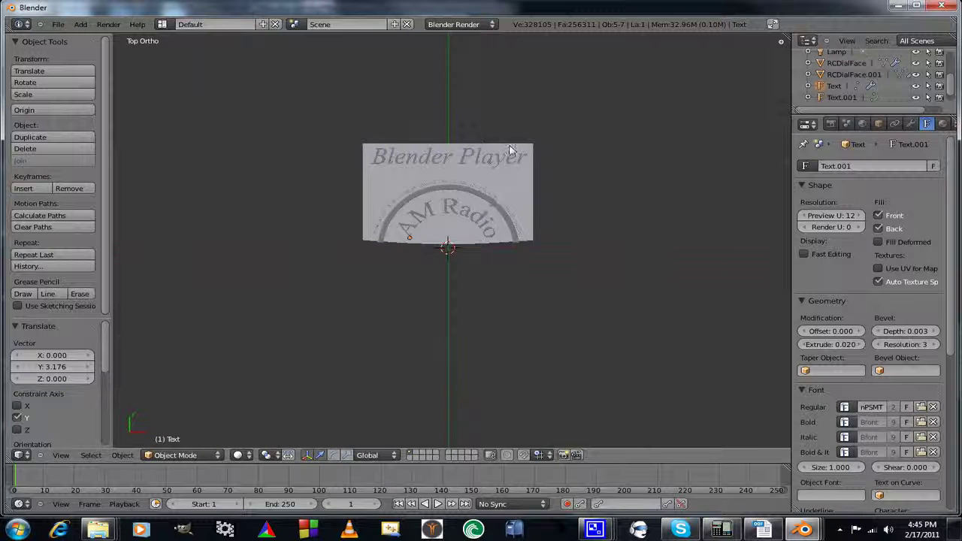
{"action": "left_click", "coordinate": [831, 124]}
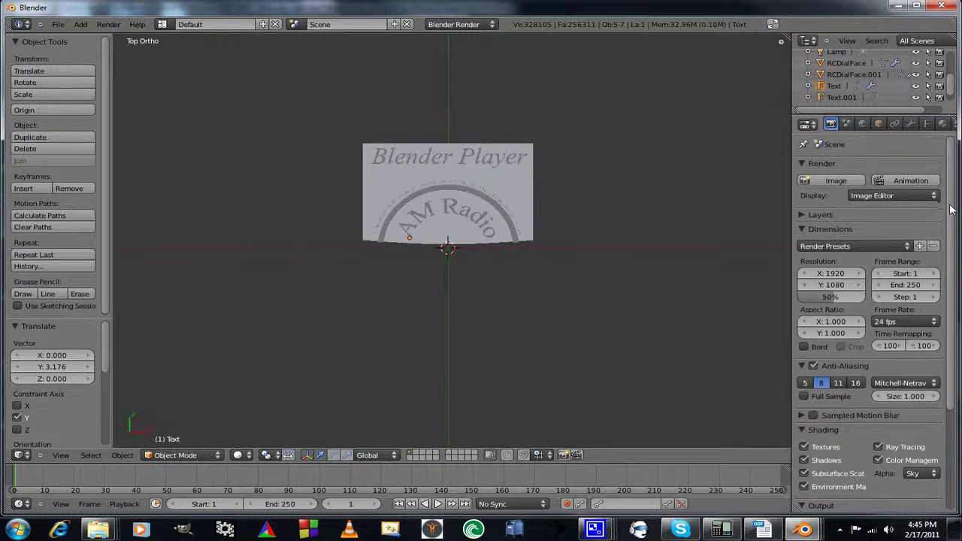
{"action": "scroll", "coordinate": [950, 215], "scroll_direction": "down", "scroll_amount": 5}
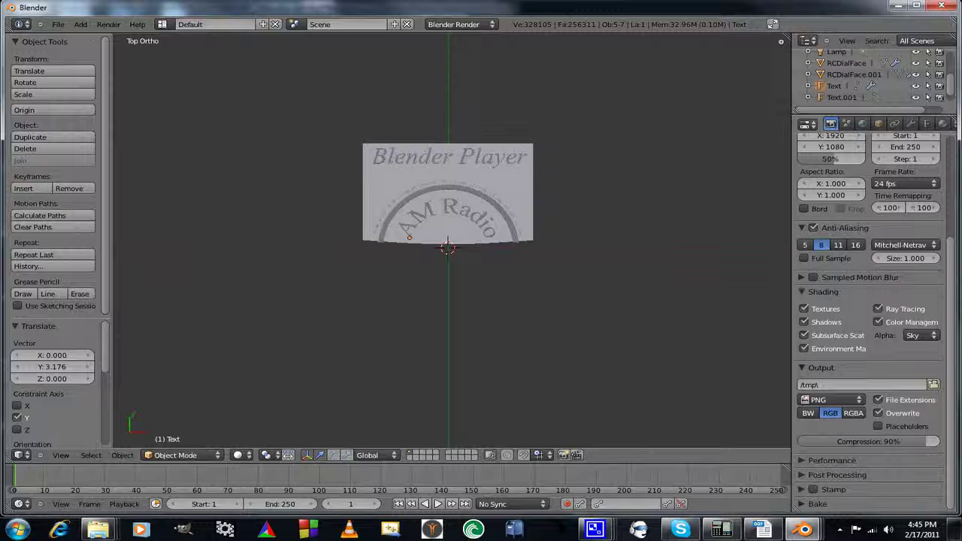
{"action": "left_click", "coordinate": [878, 322]}
Zoom and pan the 3D view so the dial sits larger near the centre.
{"action": "scroll", "coordinate": [557, 327], "scroll_direction": "up", "scroll_amount": 2}
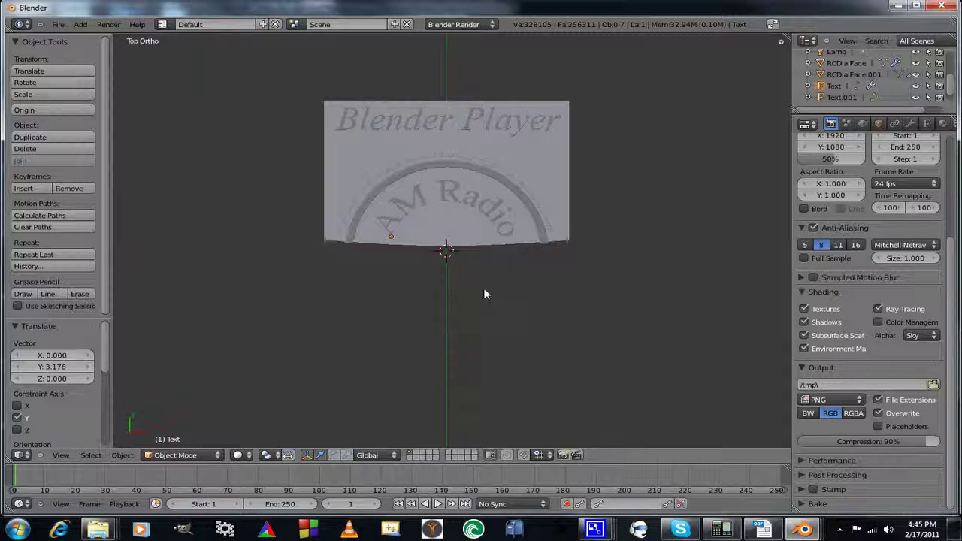
{"action": "middle_click_drag", "start_coordinate": [485, 295], "coordinate": [445, 361], "text": "shift"}
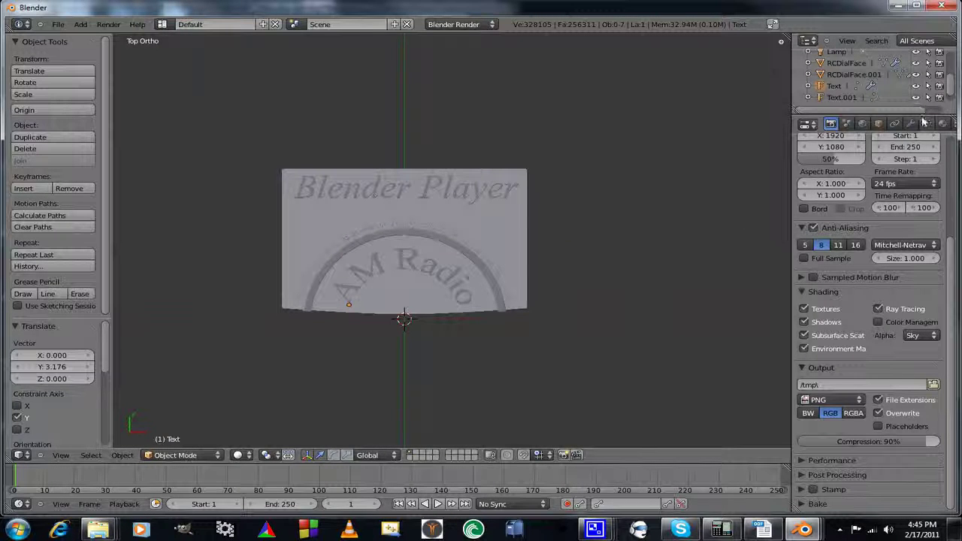
{"action": "scroll", "coordinate": [932, 124], "scroll_direction": "down", "scroll_amount": 2}
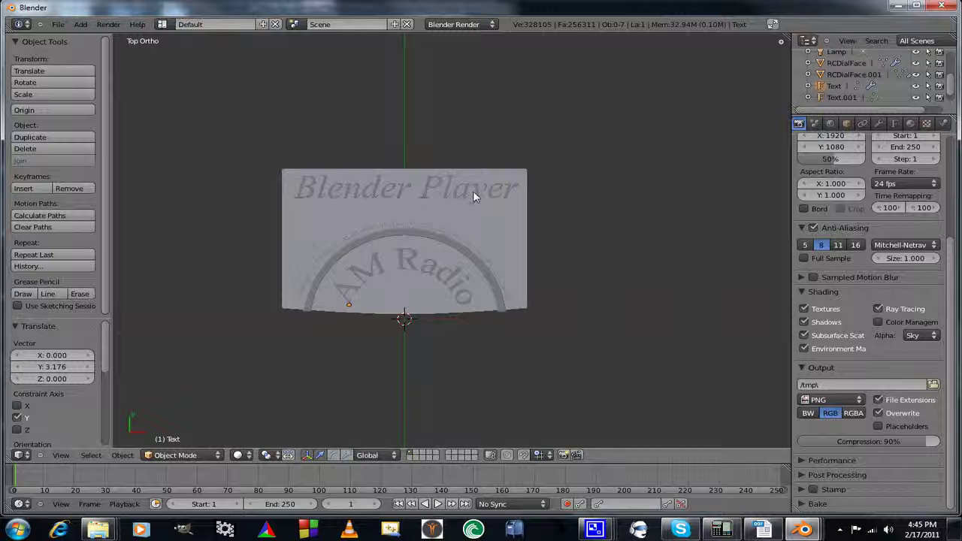
Give the Blender Player and AM Radio text objects the logoWit material.
{"action": "left_click", "coordinate": [839, 99]}
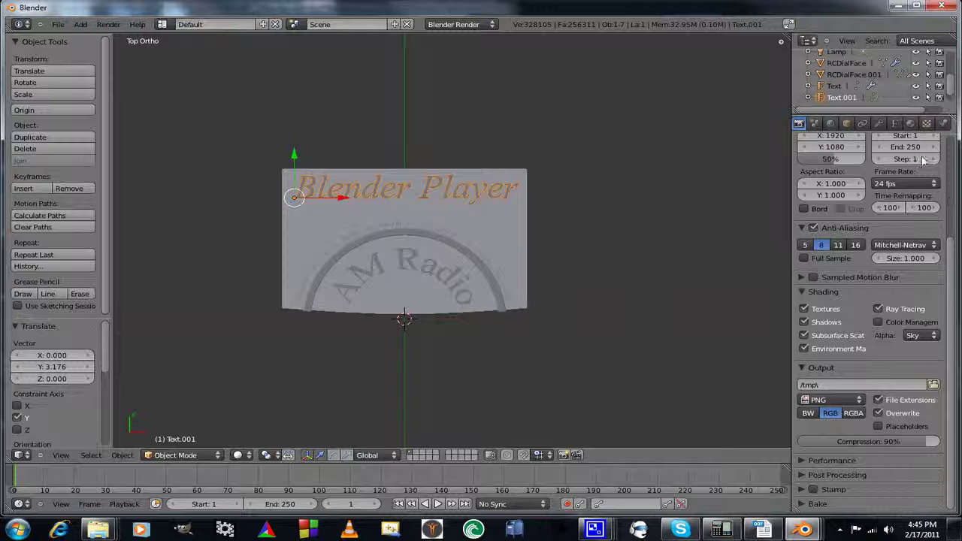
{"action": "left_click", "coordinate": [912, 125]}
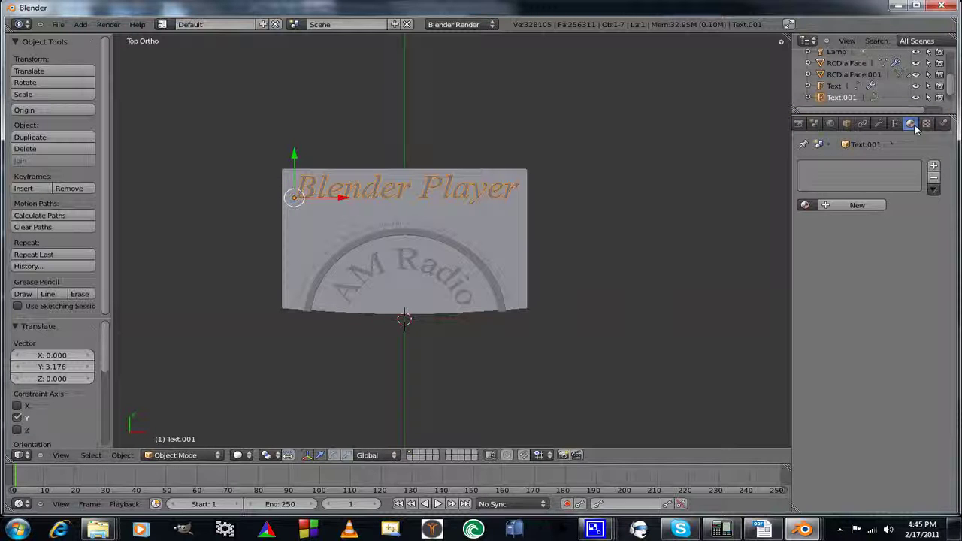
{"action": "left_click", "coordinate": [805, 205]}
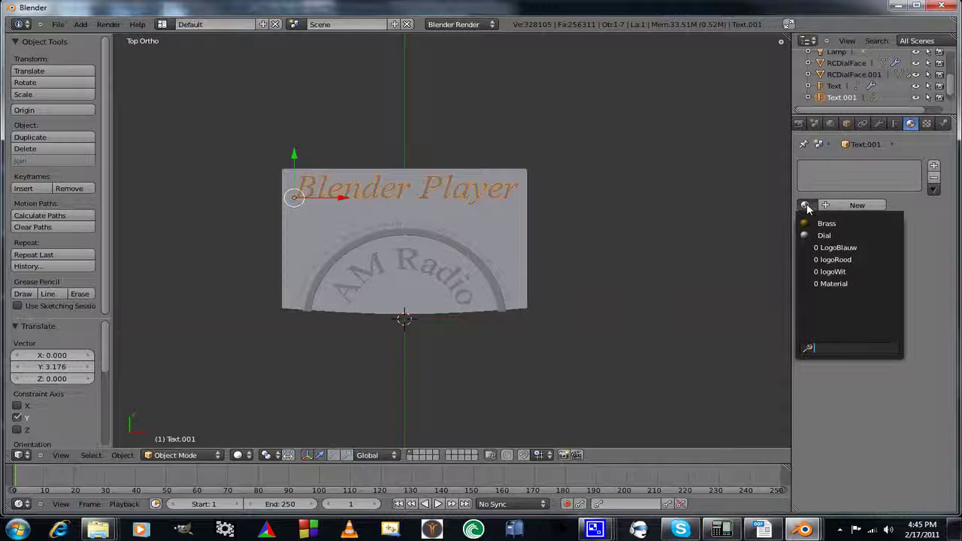
{"action": "left_click", "coordinate": [835, 272]}
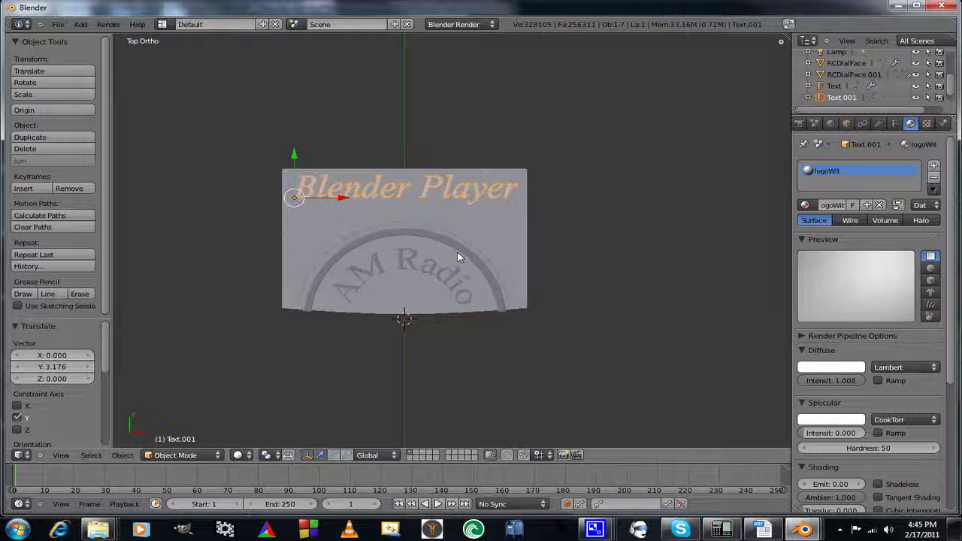
{"action": "left_click", "coordinate": [832, 86]}
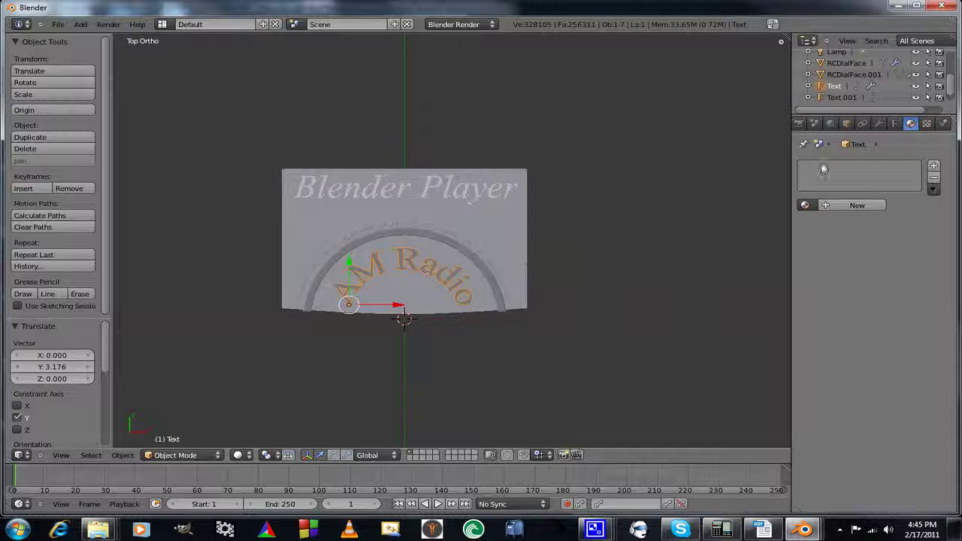
{"action": "left_click", "coordinate": [807, 205]}
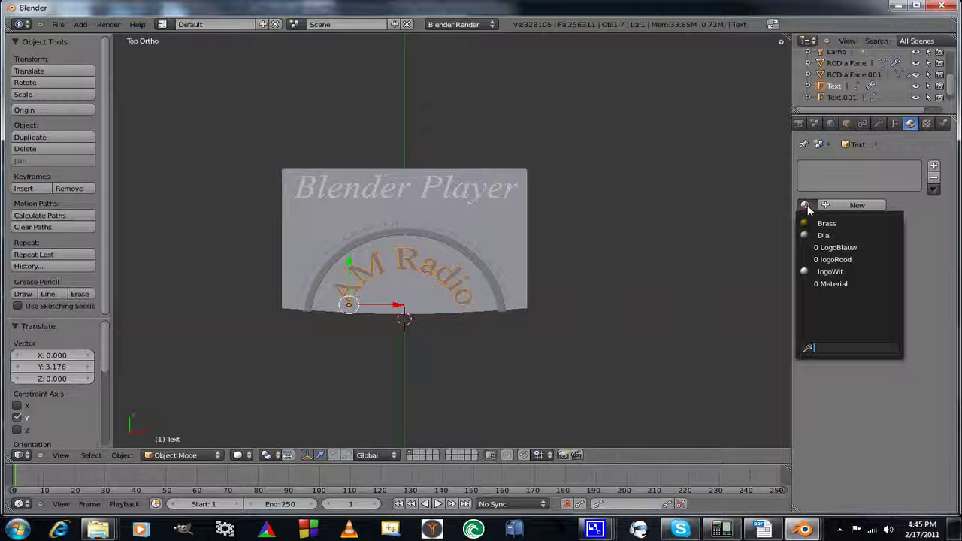
{"action": "left_click", "coordinate": [823, 272]}
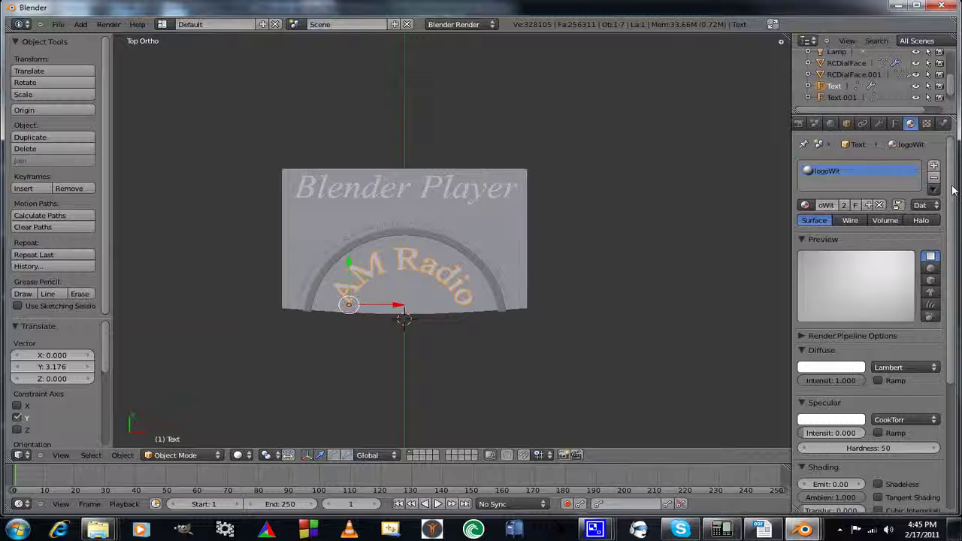
Assign logoWit to the curved scale text Text.002, then select the RCDialFace dial plane.
{"action": "scroll", "coordinate": [887, 102], "scroll_direction": "down", "scroll_amount": 1}
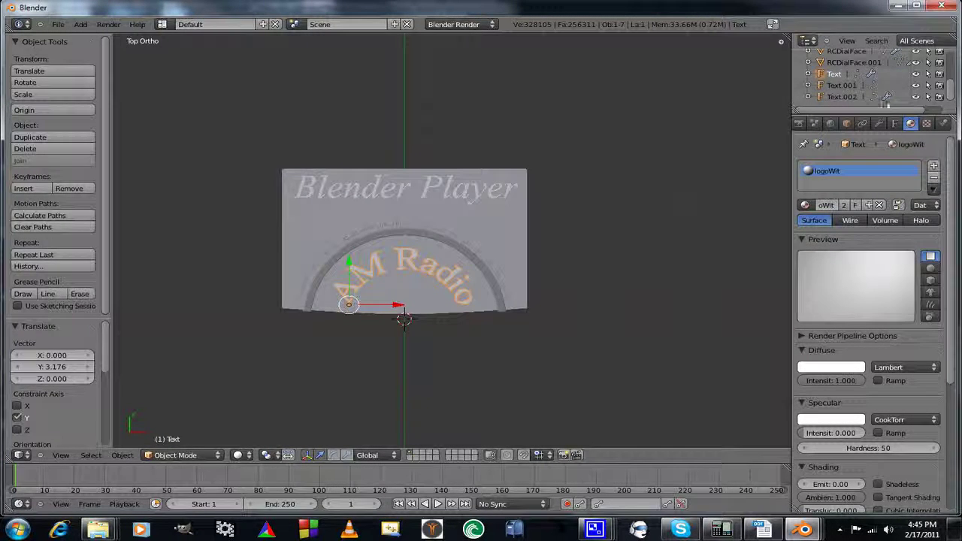
{"action": "left_click", "coordinate": [856, 96]}
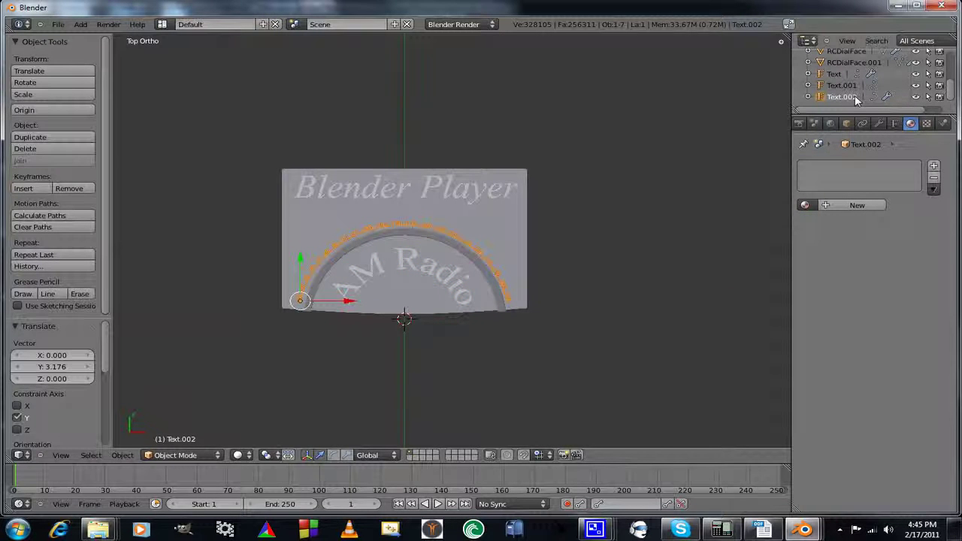
{"action": "left_click", "coordinate": [805, 204]}
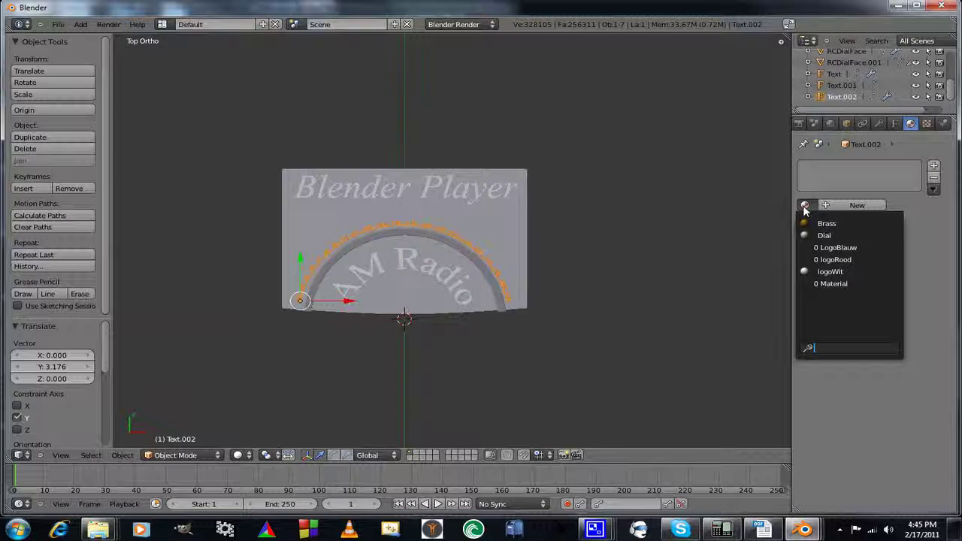
{"action": "left_click", "coordinate": [830, 272]}
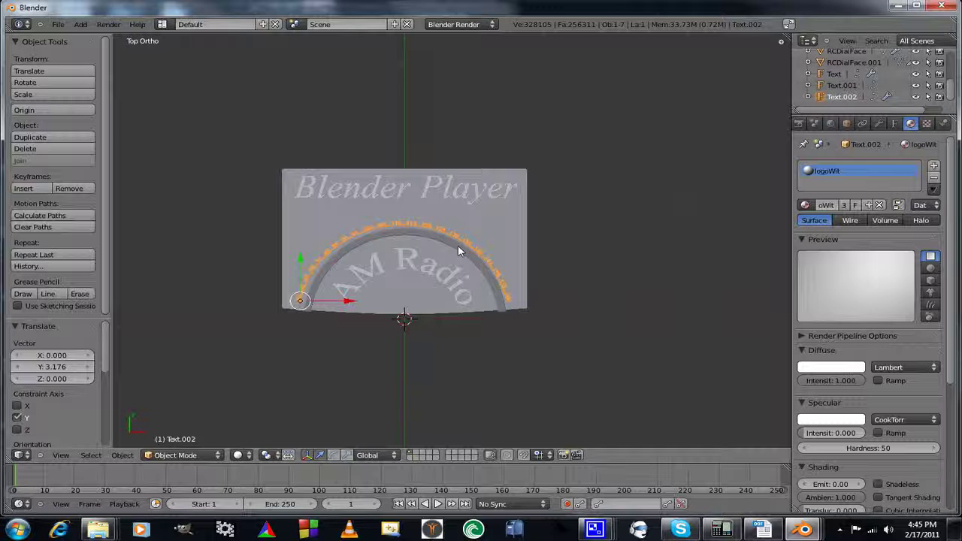
{"action": "right_click", "coordinate": [506, 222]}
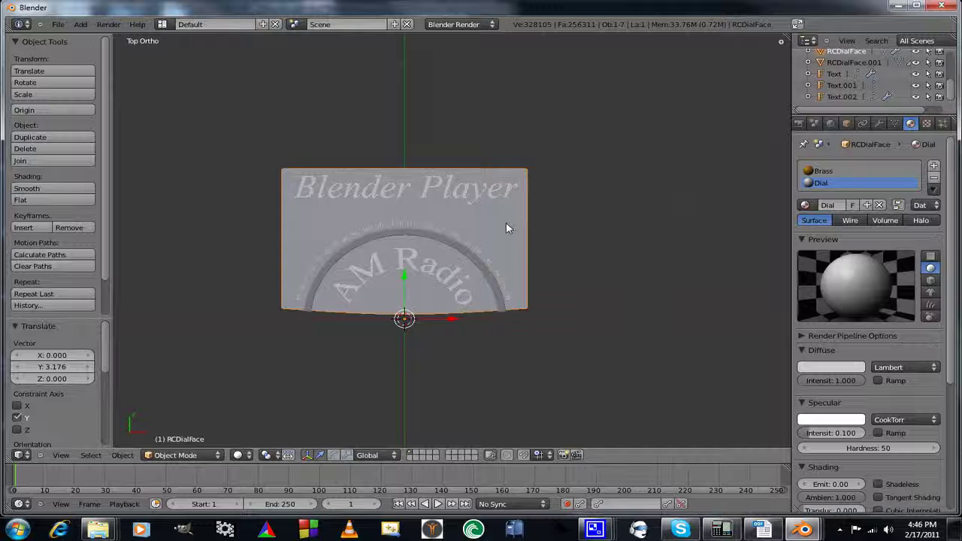
Replace the dial face's Brass and Dial materials with a single orange logoRood slot.
{"action": "left_click", "coordinate": [823, 172]}
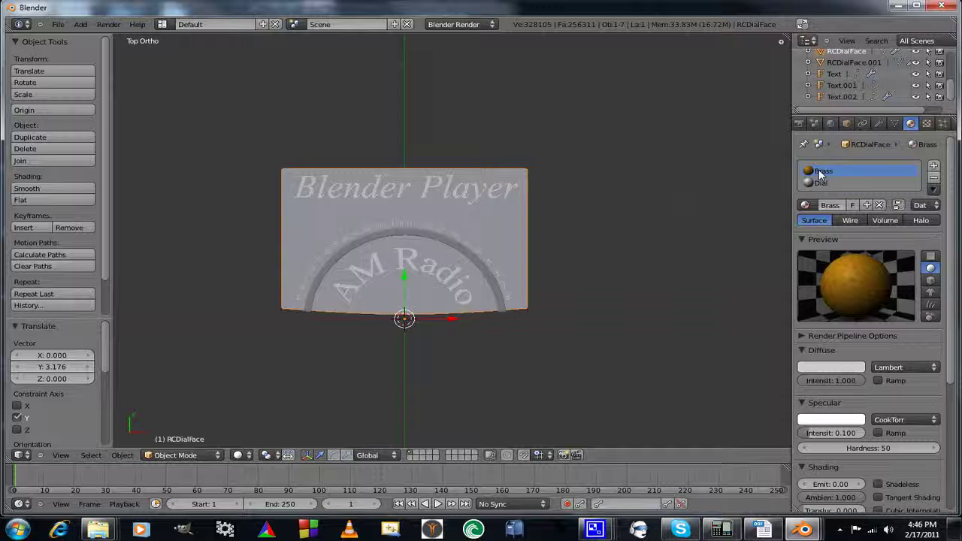
{"action": "left_click", "coordinate": [879, 206]}
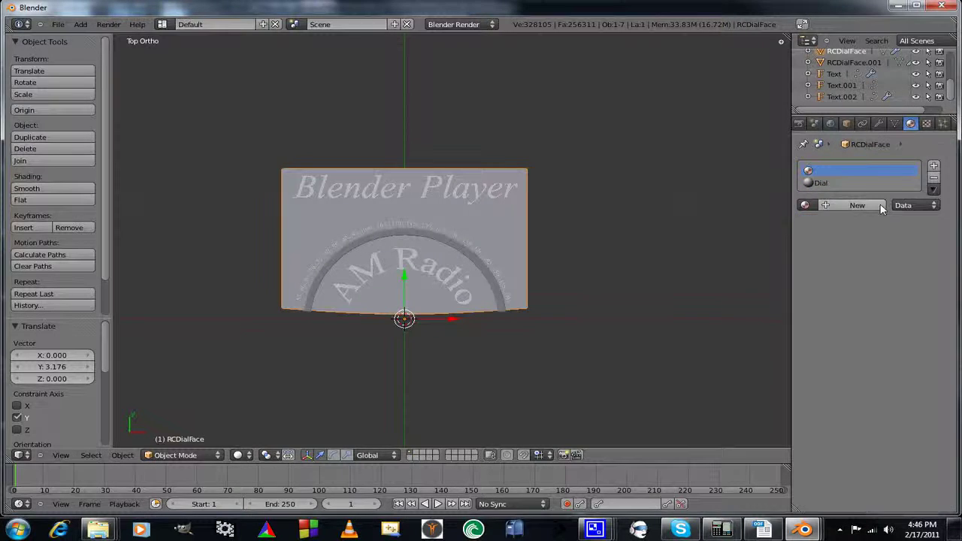
{"action": "left_click", "coordinate": [818, 185]}
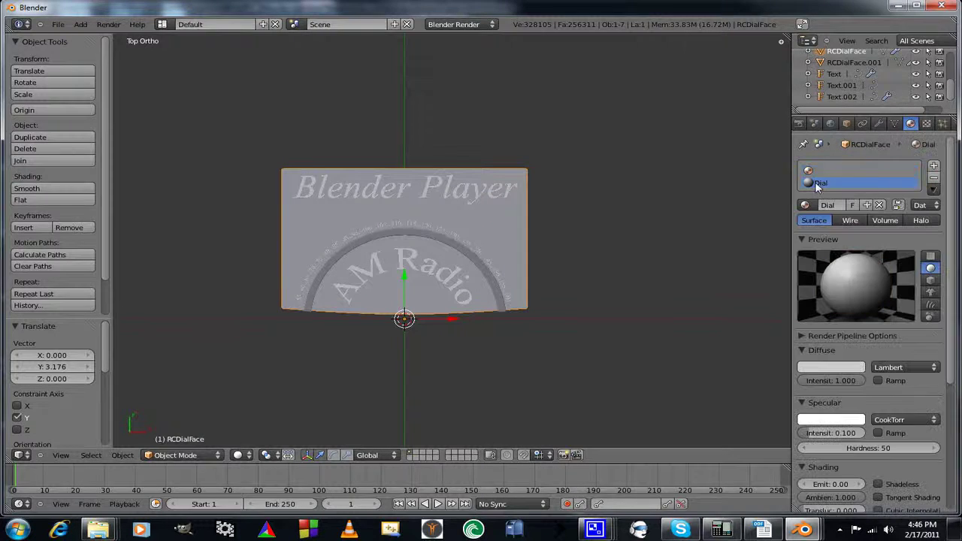
{"action": "left_click", "coordinate": [879, 205]}
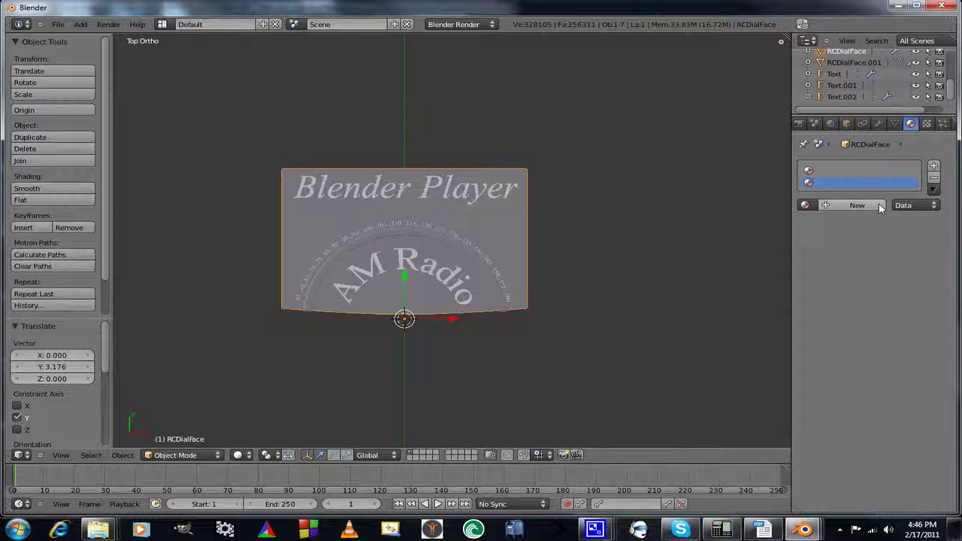
{"action": "left_click", "coordinate": [805, 204]}
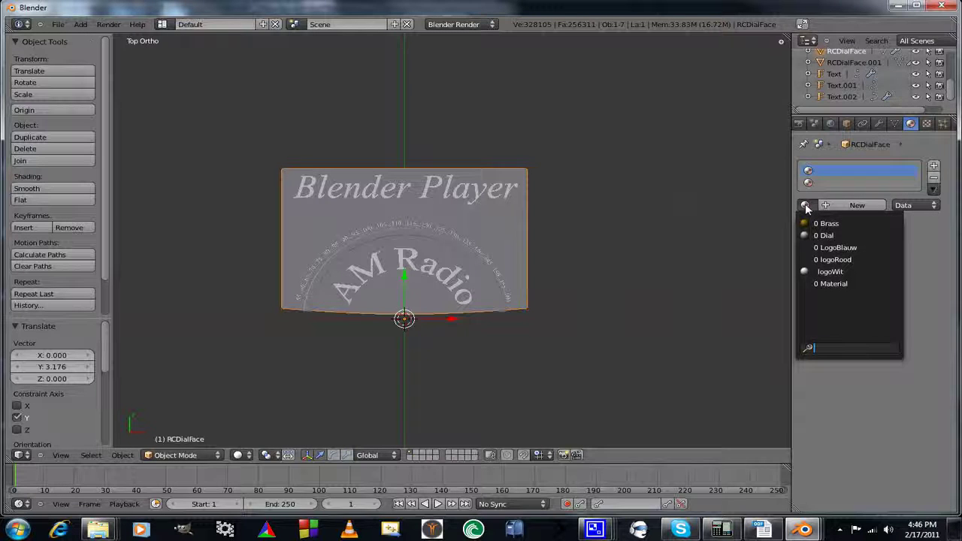
{"action": "left_click", "coordinate": [836, 260]}
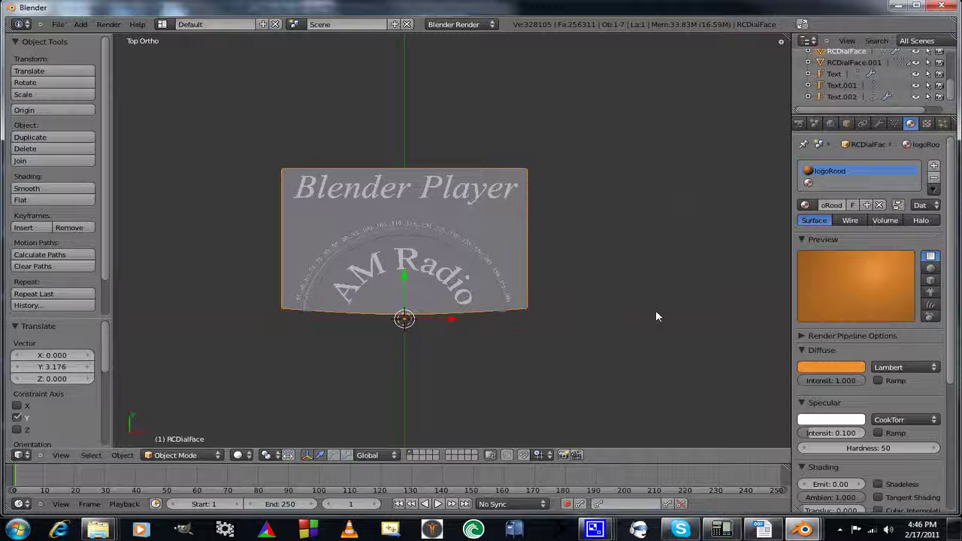
{"action": "left_click", "coordinate": [810, 184]}
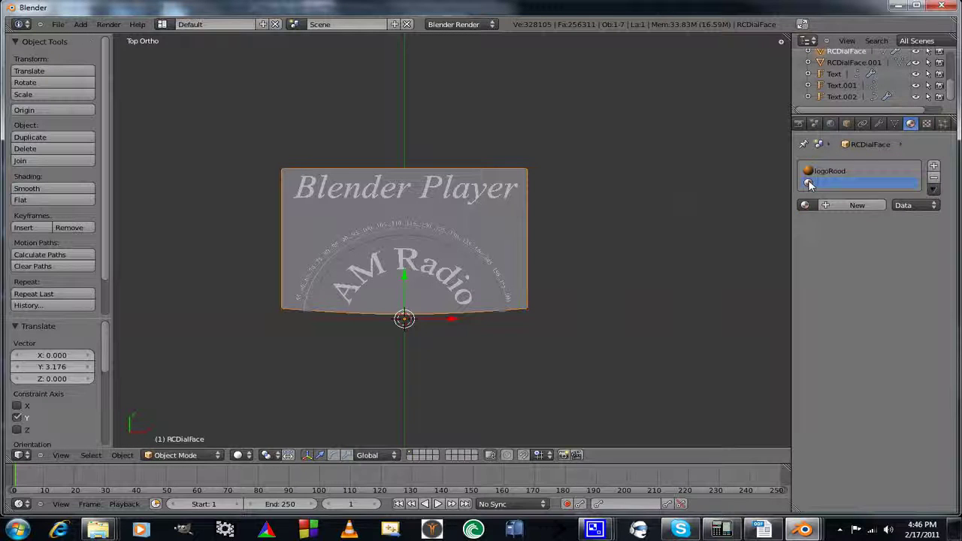
{"action": "left_click", "coordinate": [814, 171]}
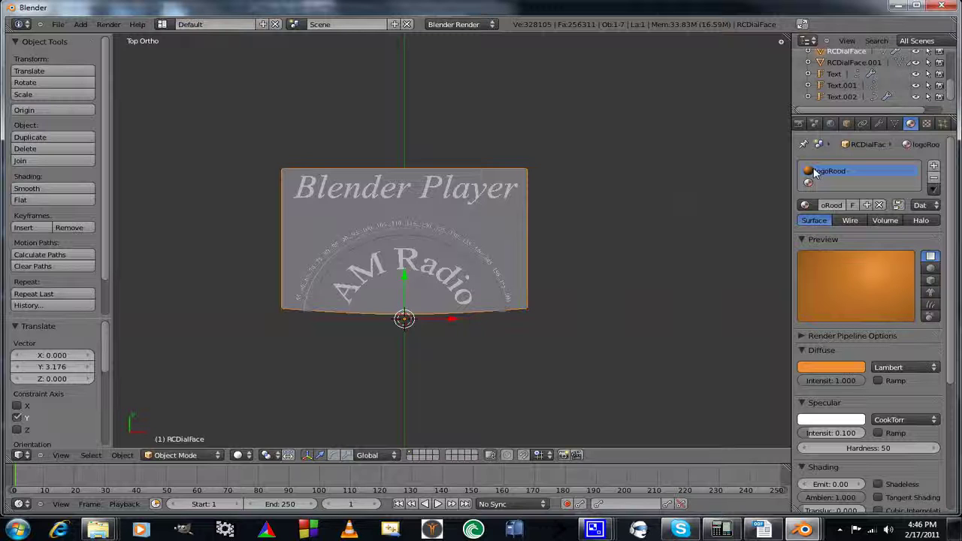
{"action": "left_click", "coordinate": [933, 177]}
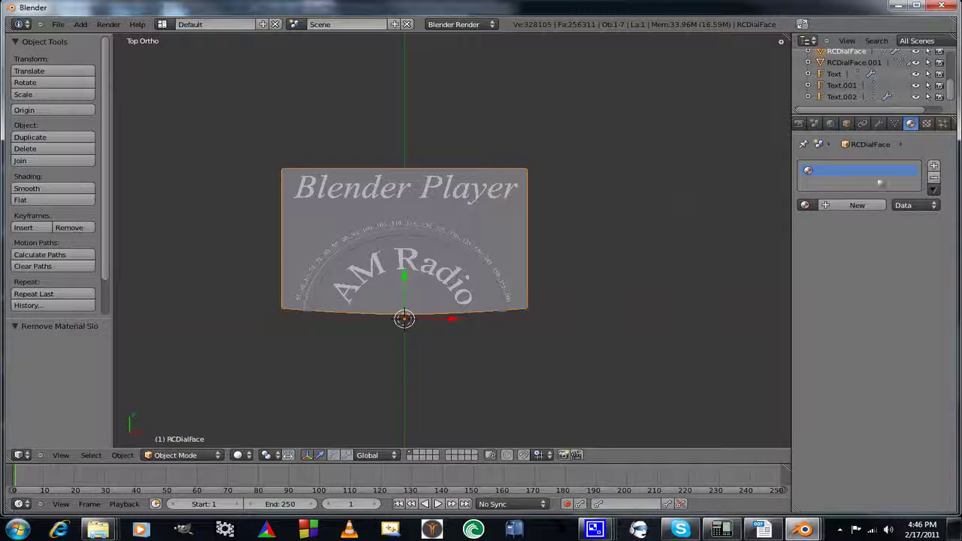
{"action": "left_click", "coordinate": [805, 205]}
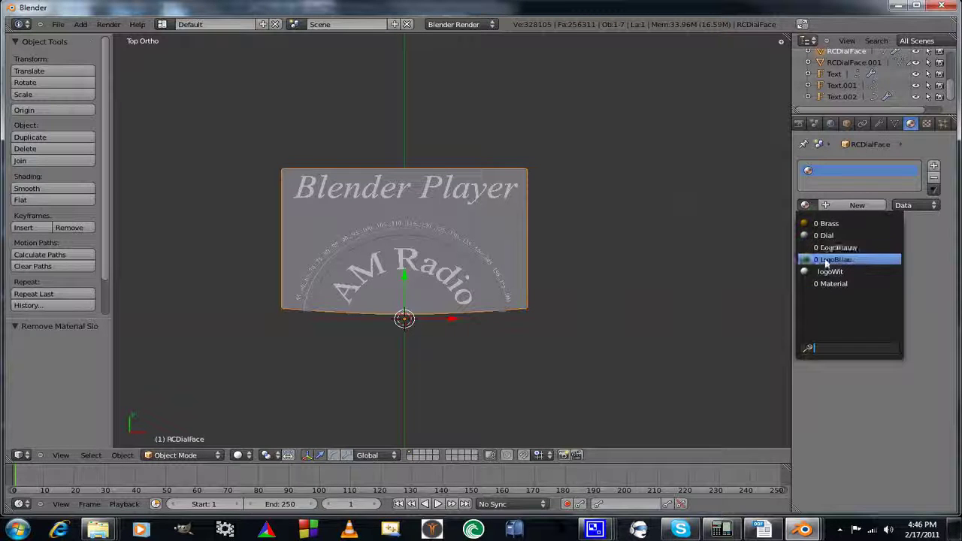
{"action": "left_click", "coordinate": [827, 260]}
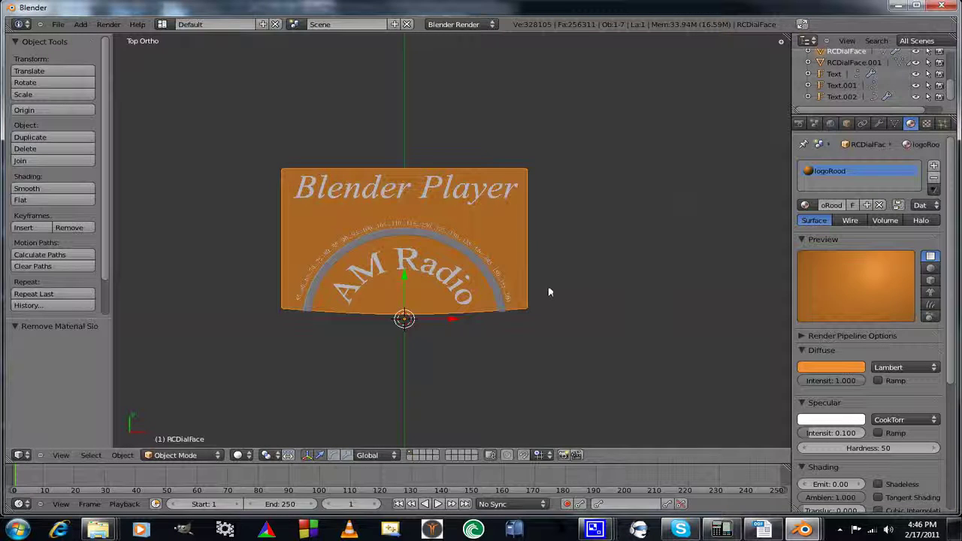
Give the arc object RCDialFace.001 the blue LogoBlauw material.
{"action": "right_click", "coordinate": [487, 274]}
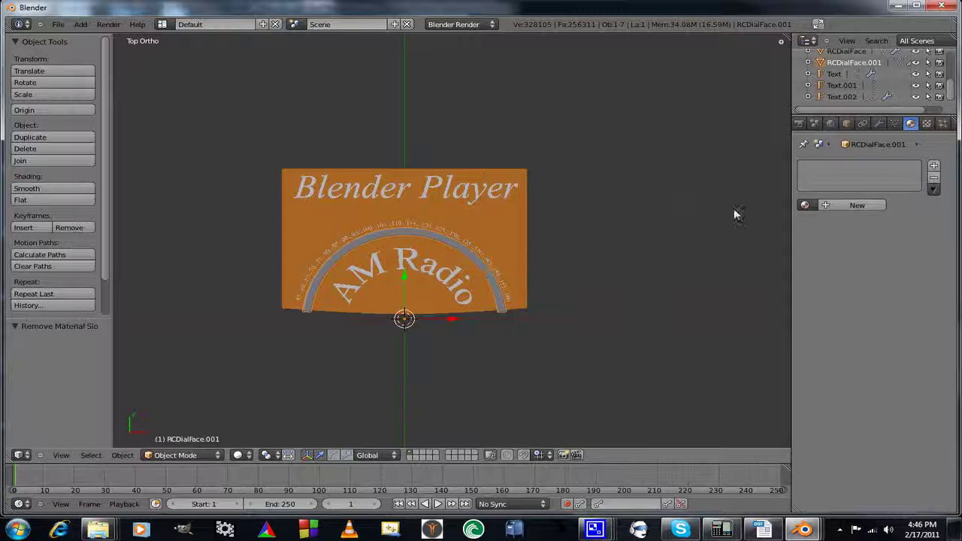
{"action": "left_click", "coordinate": [805, 204]}
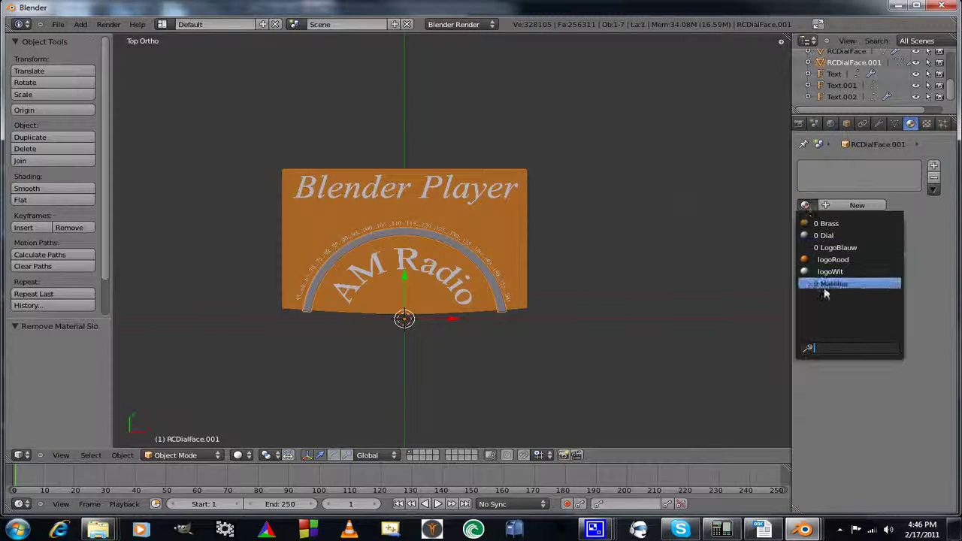
{"action": "left_click", "coordinate": [834, 248]}
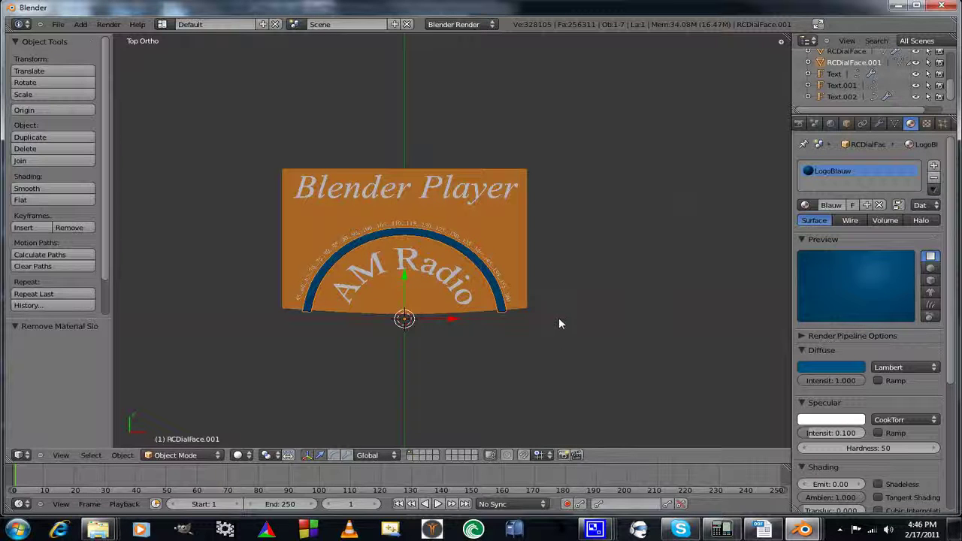
{"action": "scroll", "coordinate": [559, 322], "scroll_direction": "up", "scroll_amount": 2}
{"action": "scroll", "coordinate": [558, 320], "scroll_direction": "down", "scroll_amount": 4}
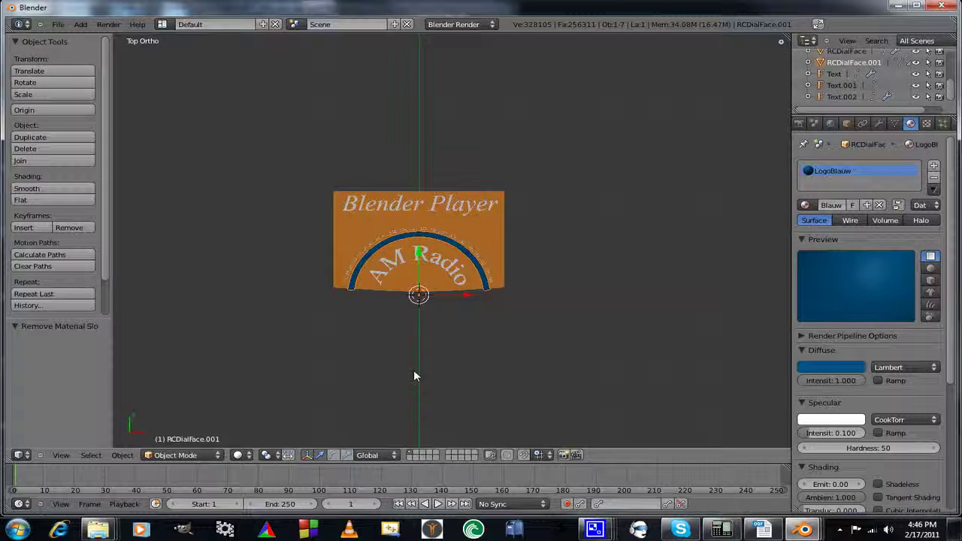
Select the scene lamp and change it from a Point to a Hemi light.
{"action": "middle_click_drag", "start_coordinate": [414, 376], "coordinate": [414, 298]}
{"action": "scroll", "coordinate": [415, 310], "scroll_direction": "down", "scroll_amount": 6}
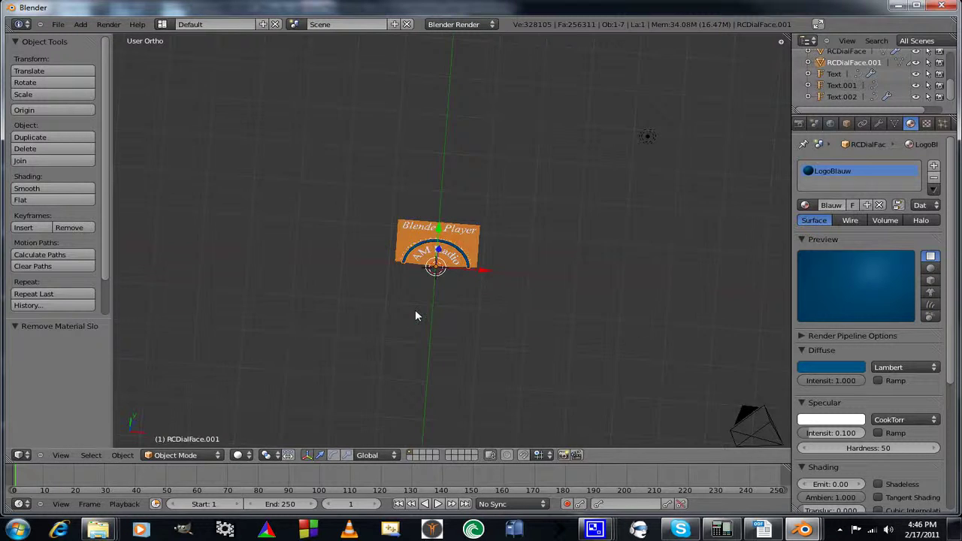
{"action": "right_click", "coordinate": [568, 187]}
{"action": "middle_click_drag", "start_coordinate": [541, 349], "coordinate": [548, 328]}
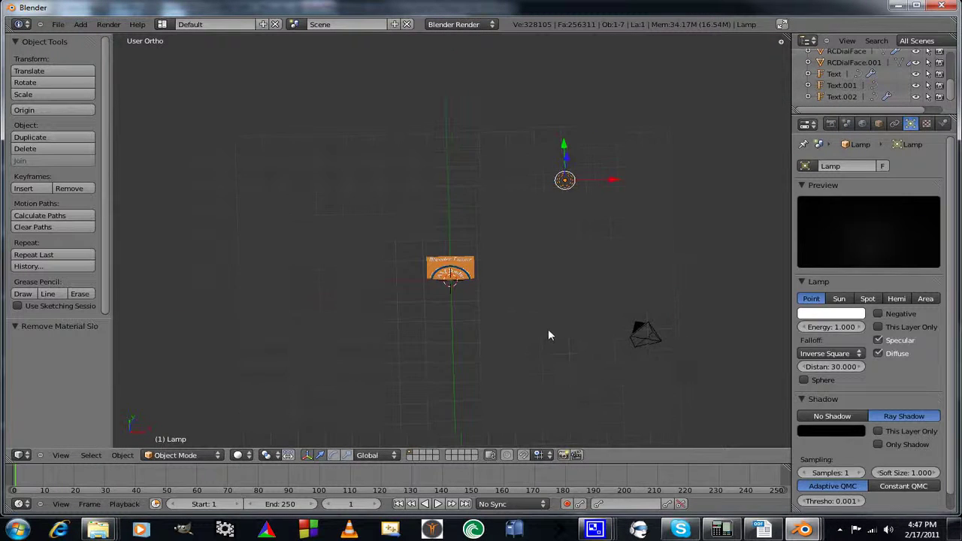
{"action": "scroll", "coordinate": [548, 329], "scroll_direction": "up", "scroll_amount": 2}
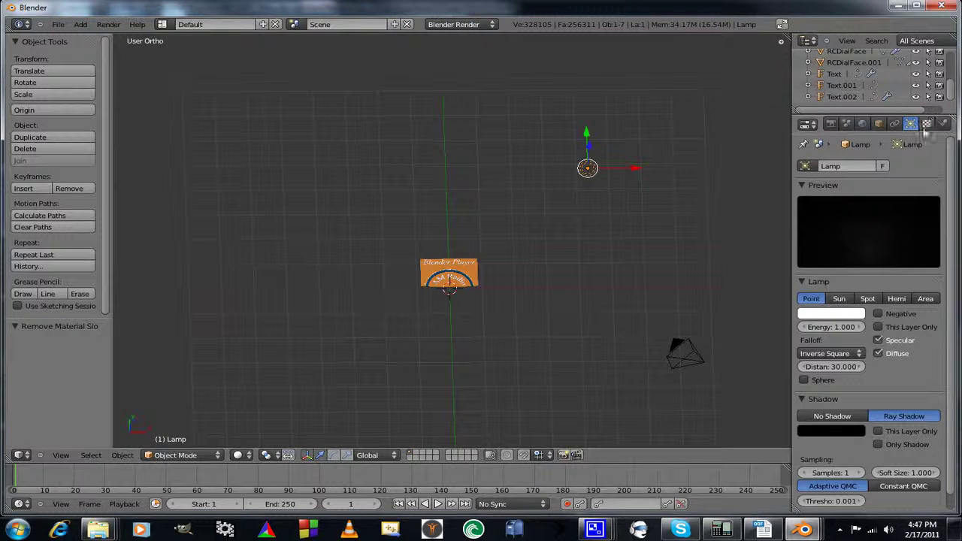
{"action": "left_click", "coordinate": [899, 300]}
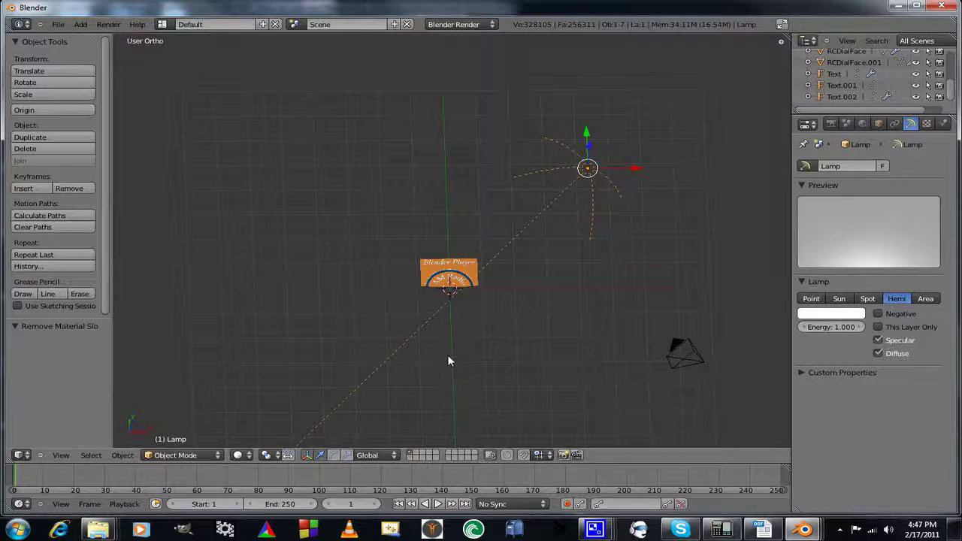
{"action": "key", "text": "KP_7"}
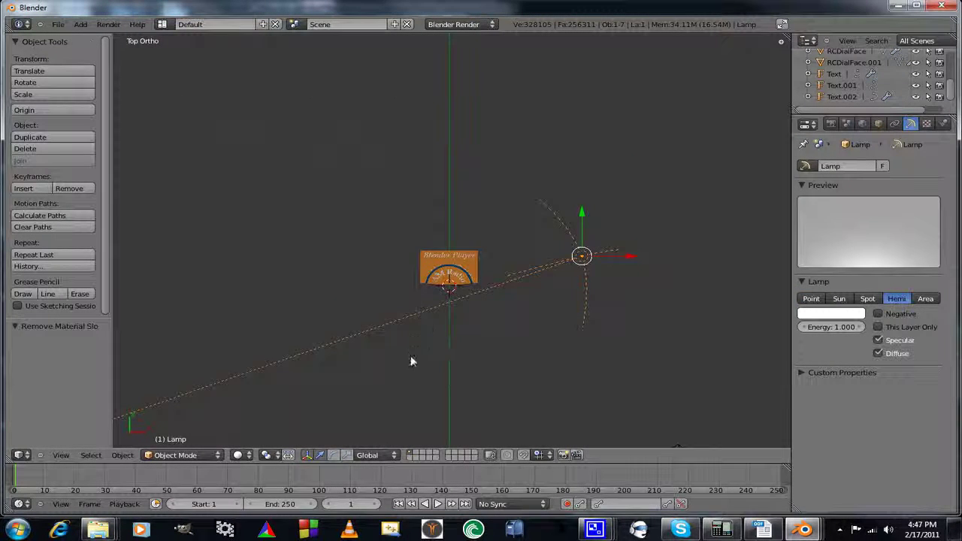
Rotate the Hemi lamp from the top and front ortho views toward the dial.
{"action": "key", "text": "r"}
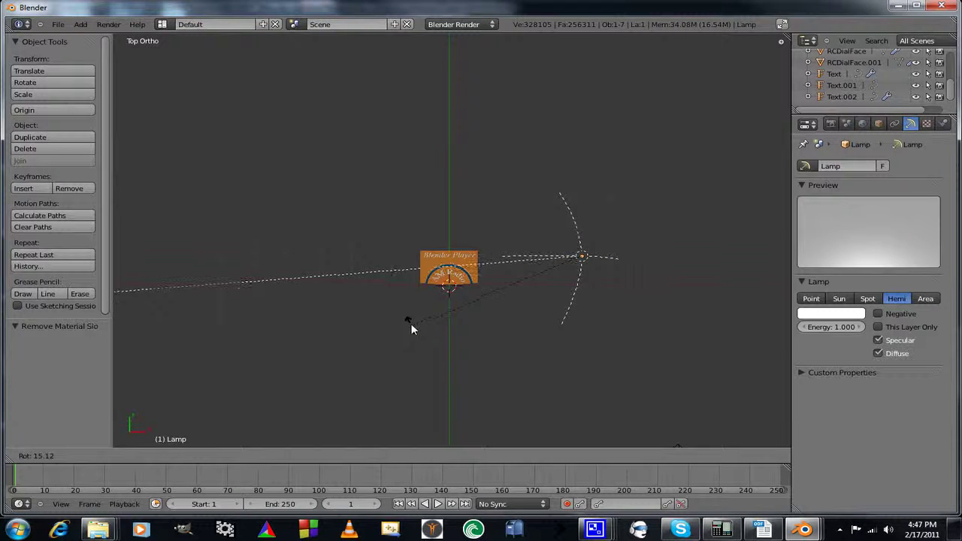
{"action": "left_click", "coordinate": [411, 323]}
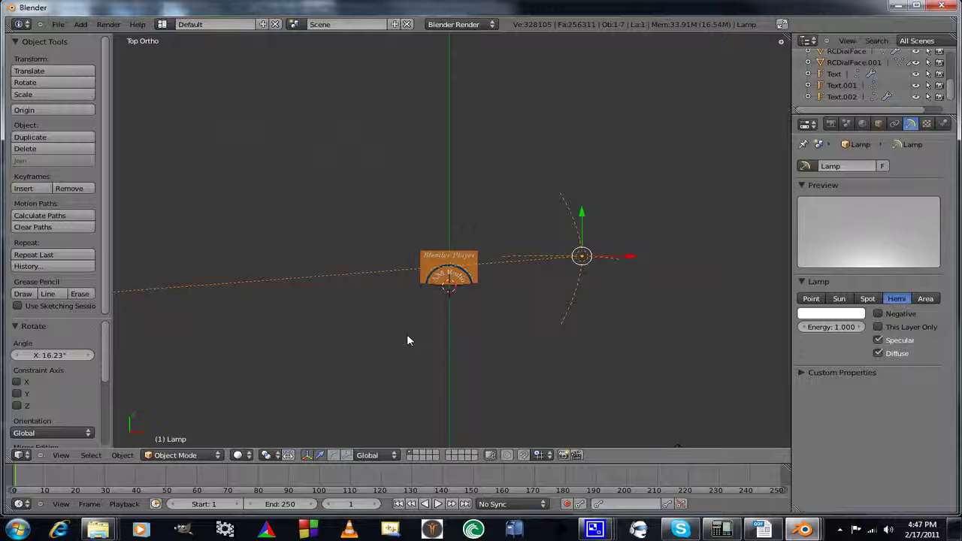
{"action": "key", "text": "KP_1"}
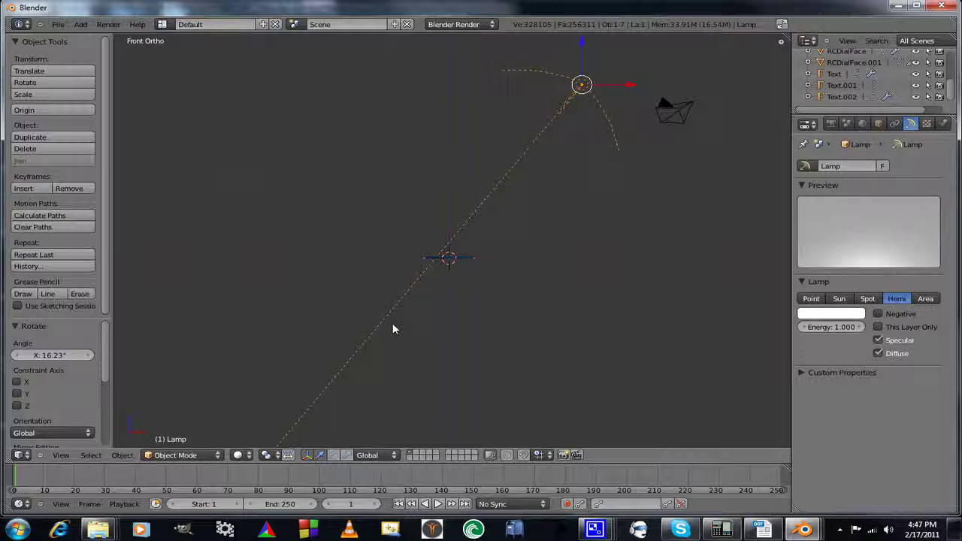
{"action": "key", "text": "r"}
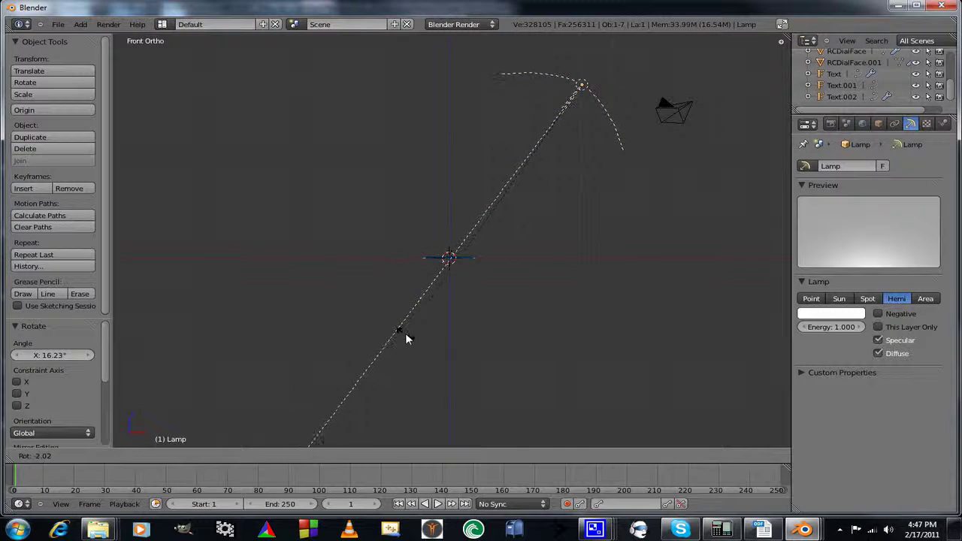
{"action": "left_click", "coordinate": [405, 334]}
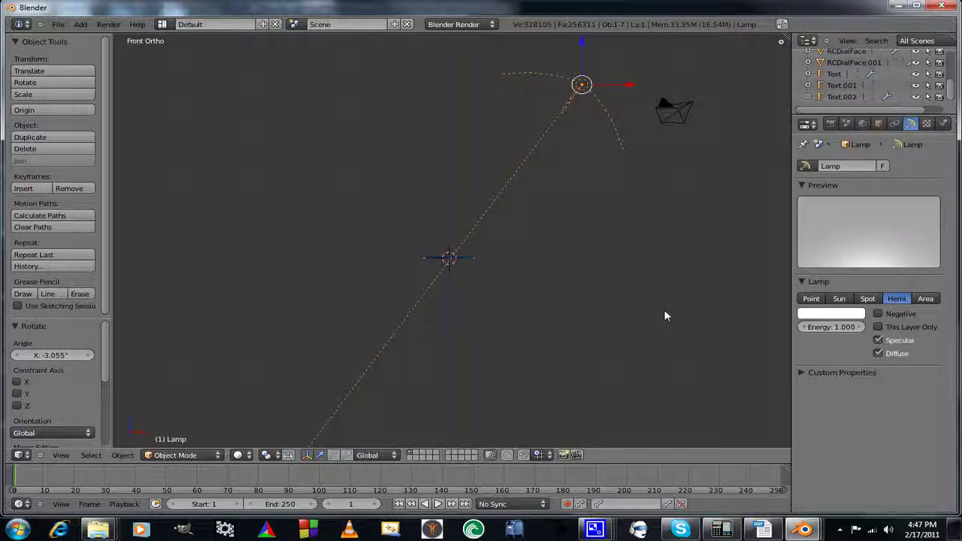
Rotate the lamp about X from the right side view, then select the camera.
{"action": "key", "text": "KP_3"}
{"action": "scroll", "coordinate": [473, 342], "scroll_direction": "up", "scroll_amount": 3}
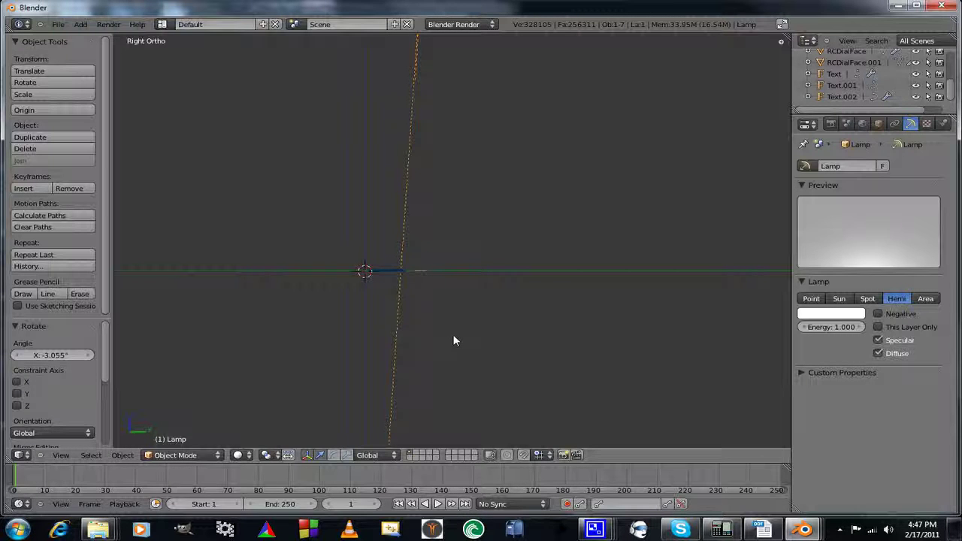
{"action": "key", "text": "r"}
{"action": "left_click", "coordinate": [434, 332]}
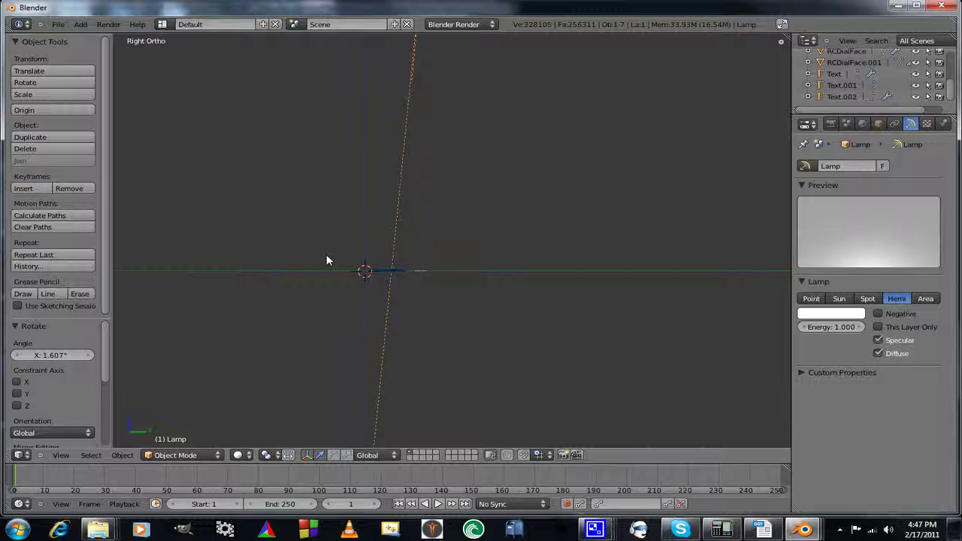
{"action": "key", "text": "KP_7"}
{"action": "right_click_drag", "start_coordinate": [637, 423], "coordinate": [579, 369]}
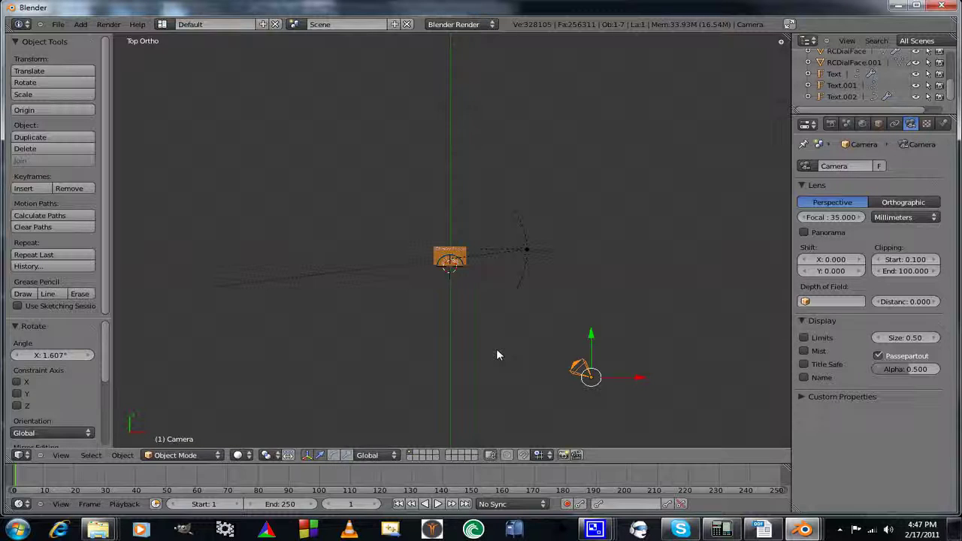
Clear the camera's rotation and location, raise it 1 unit on Z, and look through it.
{"action": "key", "text": "alt+r"}
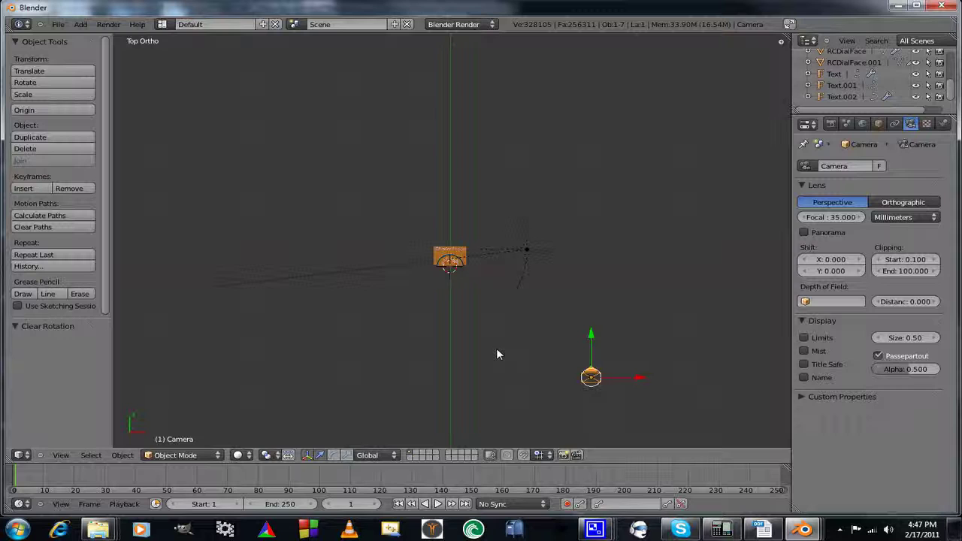
{"action": "key", "text": "alt+g"}
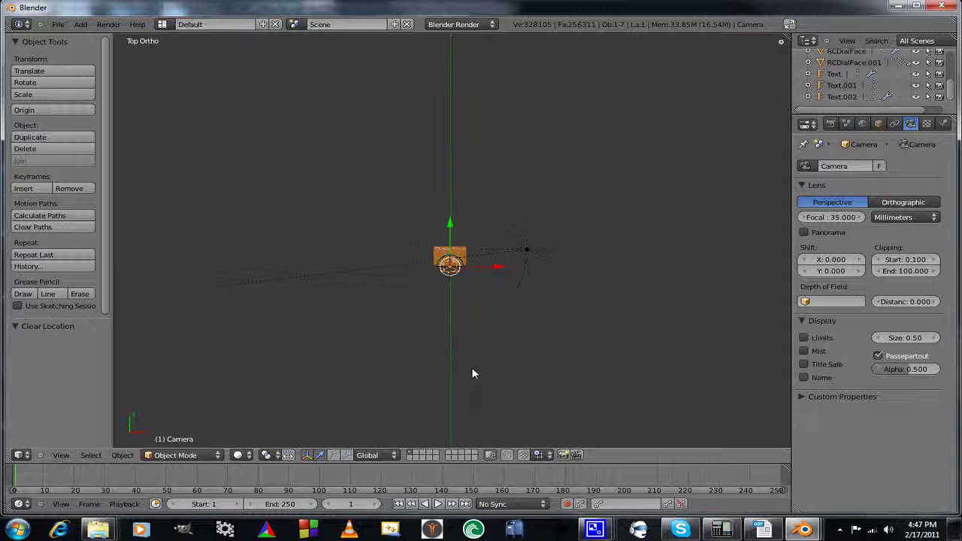
{"action": "key", "text": "g"}
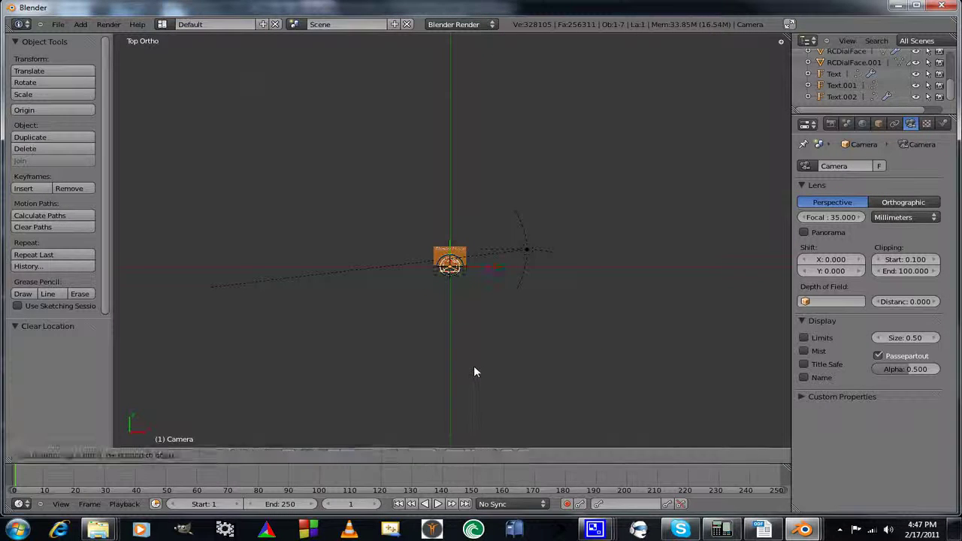
{"action": "key", "text": "z"}
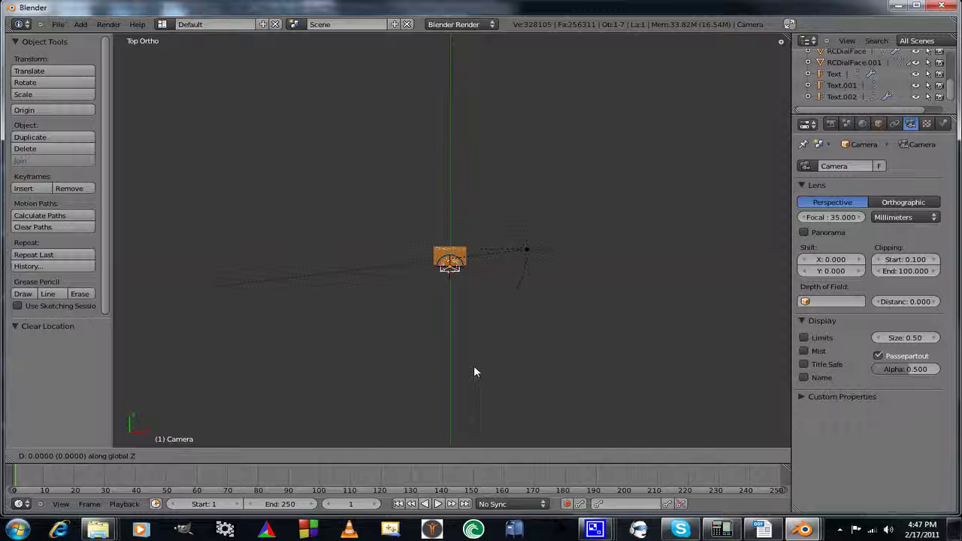
{"action": "key", "text": "1"}
{"action": "key", "text": "Return"}
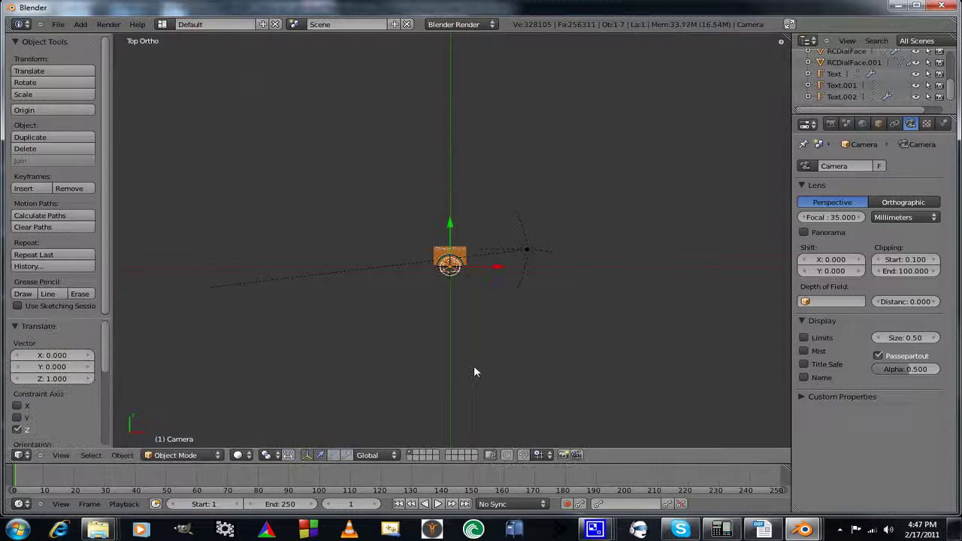
{"action": "middle_click_drag", "start_coordinate": [472, 375], "coordinate": [470, 277]}
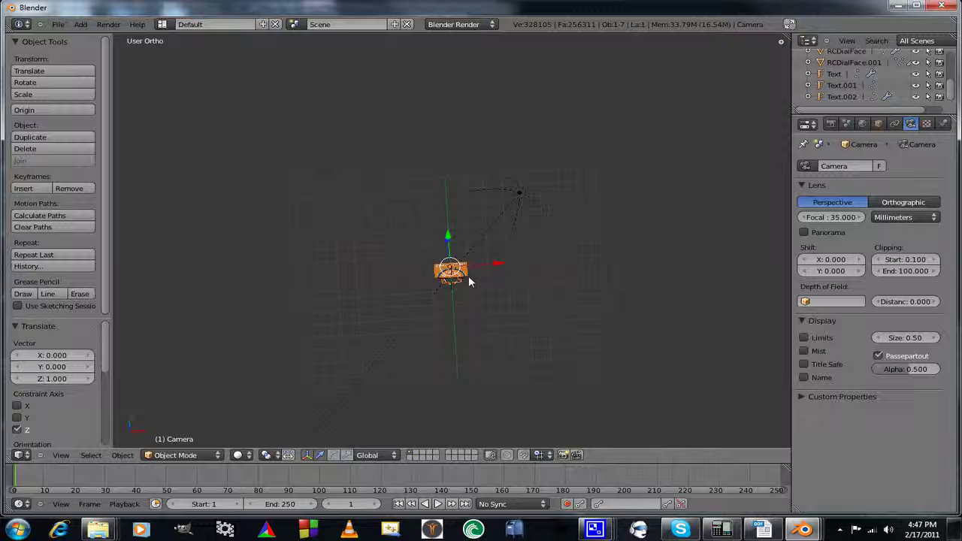
{"action": "key", "text": "KP_0"}
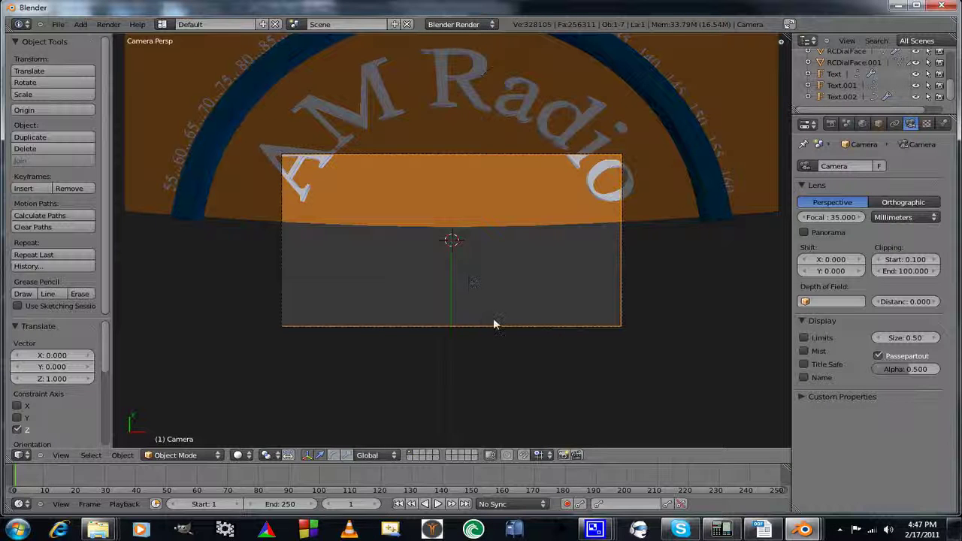
Switch the camera to orthographic projection.
{"action": "scroll", "coordinate": [494, 321], "scroll_direction": "down", "scroll_amount": 3}
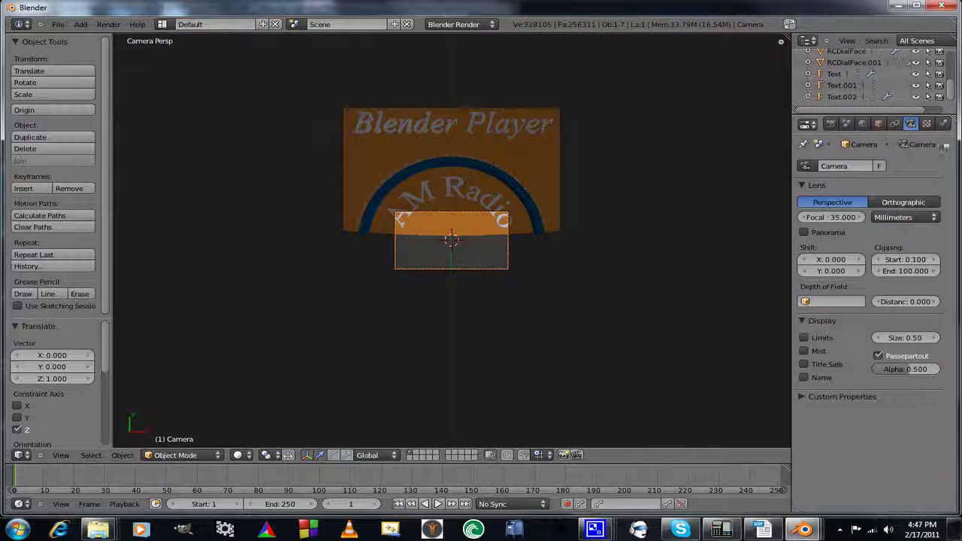
{"action": "left_click", "coordinate": [904, 203]}
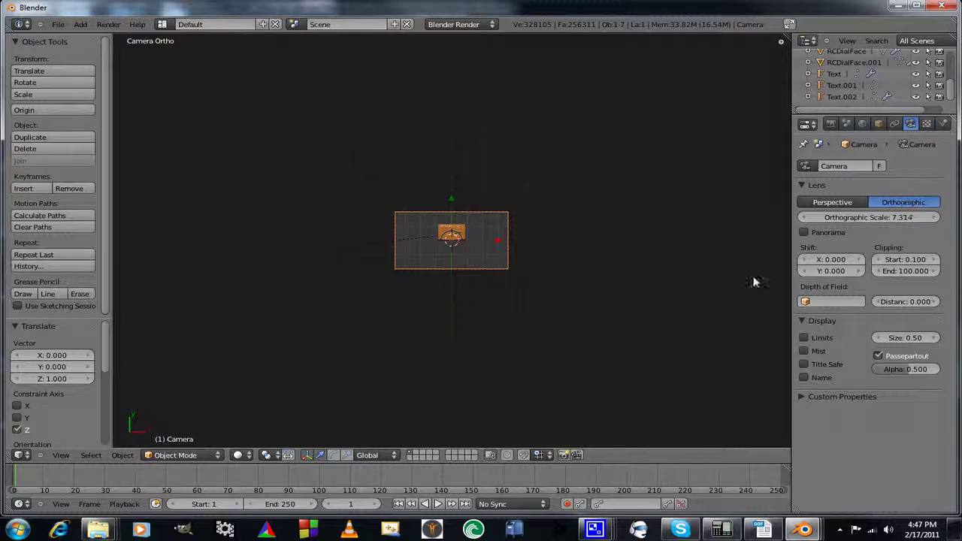
{"action": "scroll", "coordinate": [501, 340], "scroll_direction": "up", "scroll_amount": 5}
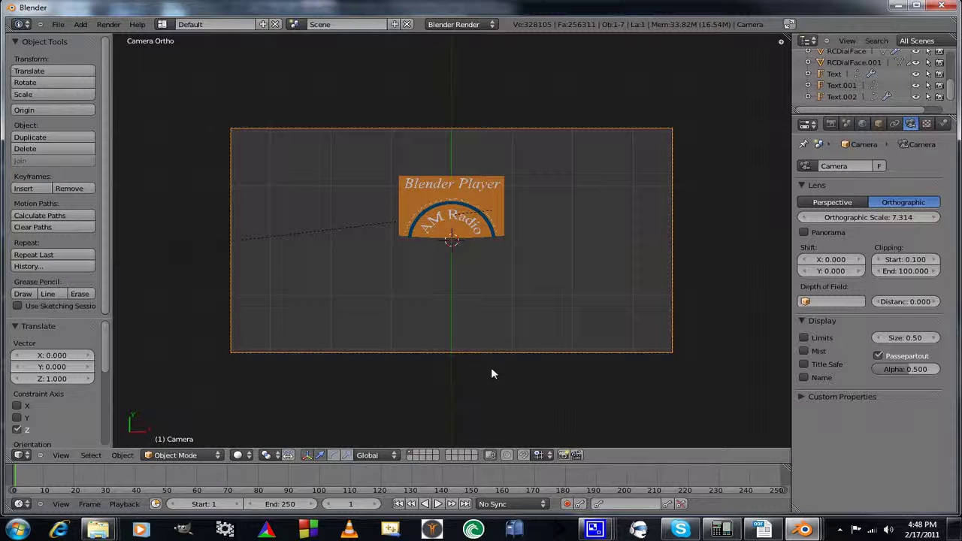
Shift the camera 0.597 along Y to centre the Blender Player dial in its frame.
{"action": "key", "text": "g"}
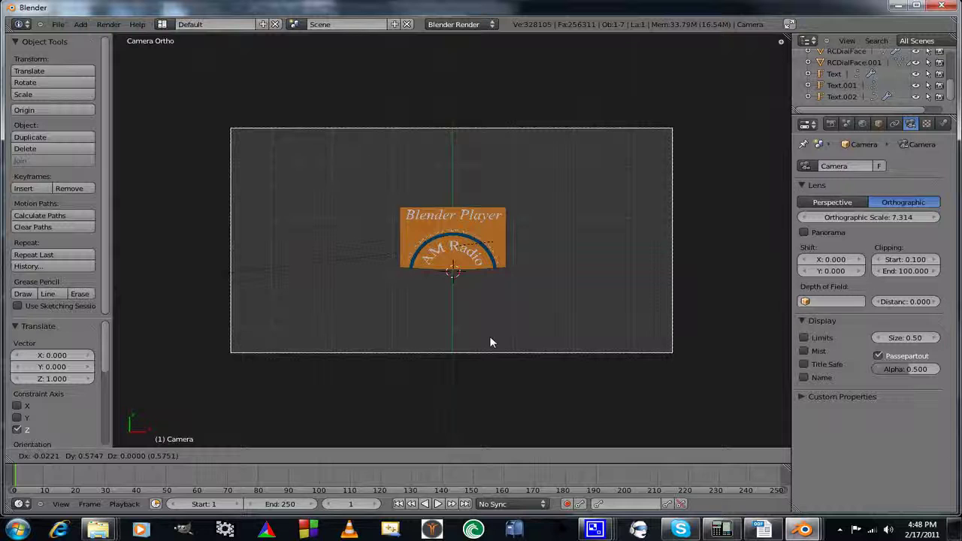
{"action": "key", "text": "y"}
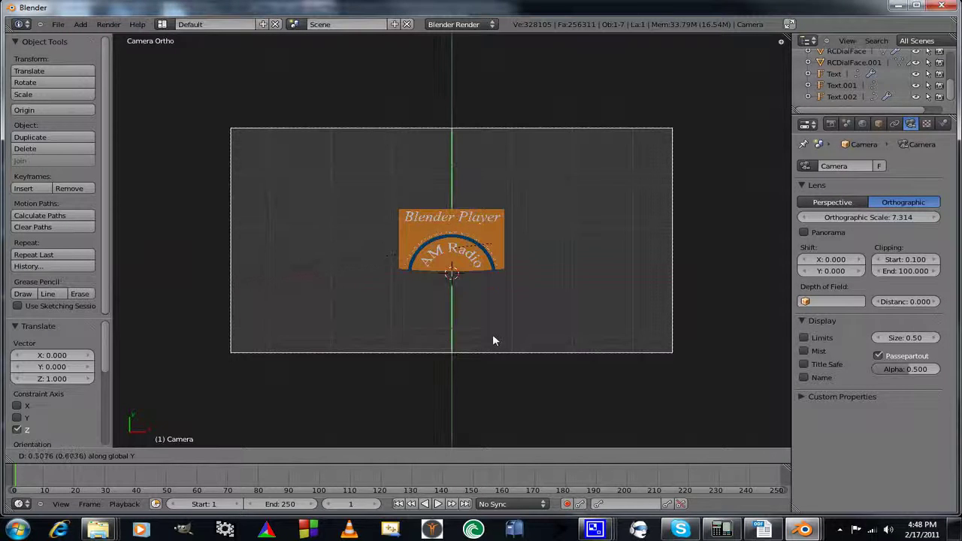
{"action": "left_click", "coordinate": [494, 338]}
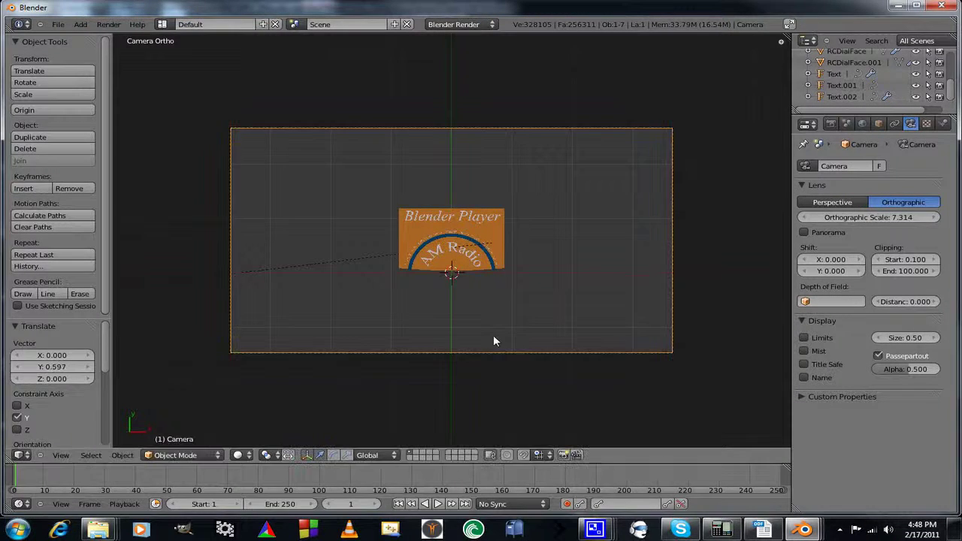
{"action": "scroll", "coordinate": [491, 372], "scroll_direction": "down", "scroll_amount": 1}
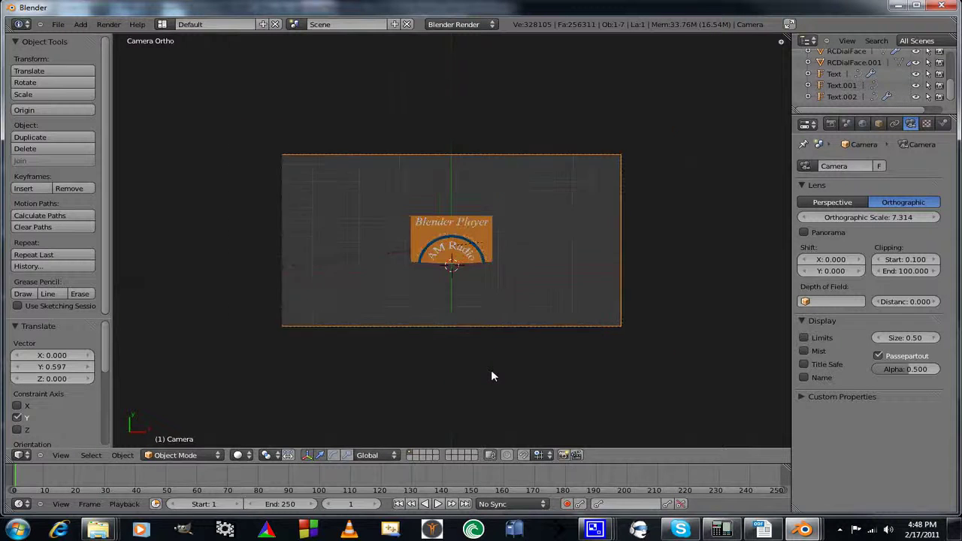
{"action": "scroll", "coordinate": [490, 370], "scroll_direction": "up", "scroll_amount": 1}
{"action": "key", "text": "KP_0"}
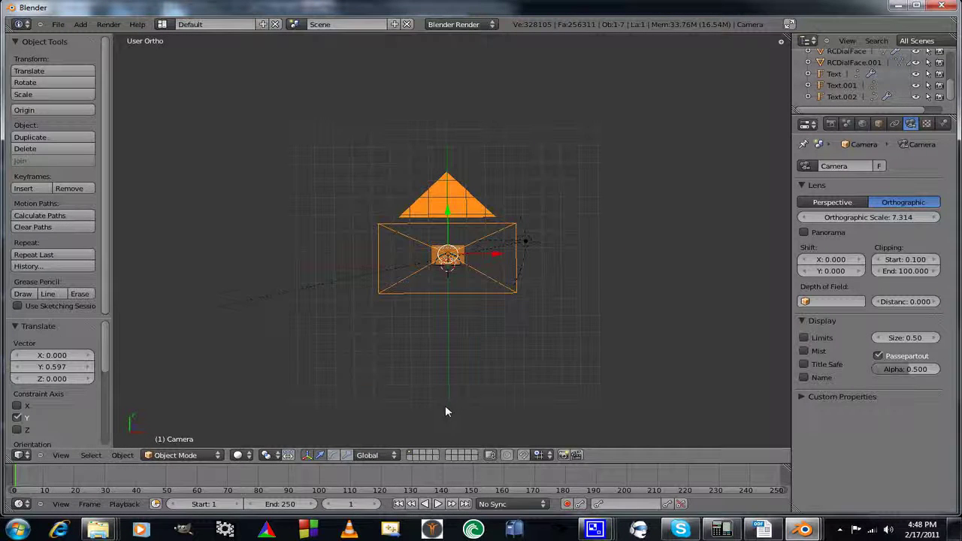
{"action": "key", "text": "KP_0"}
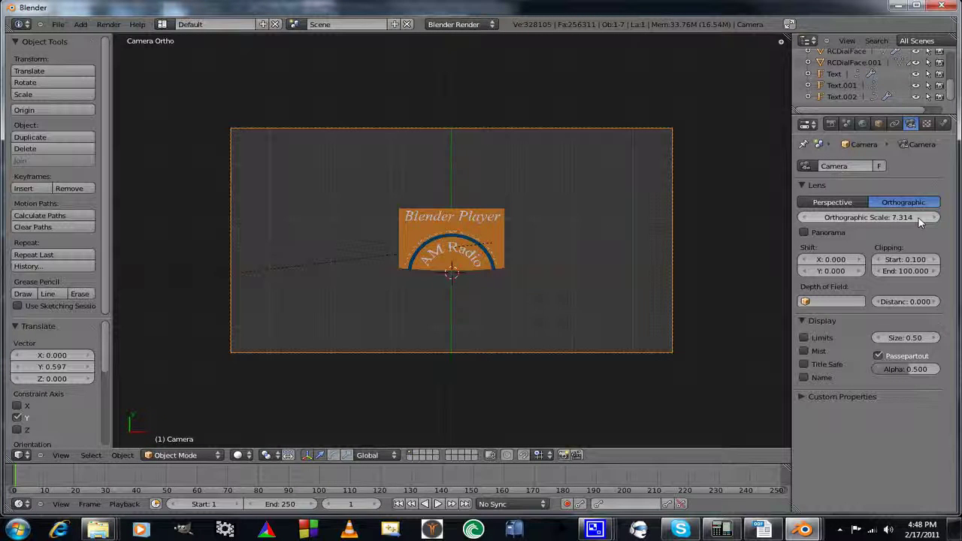
Set the orthographic scale to 2.014 and nudge the camera 0.015 along Y.
{"action": "left_click_drag", "start_coordinate": [918, 216], "coordinate": [881, 220]}
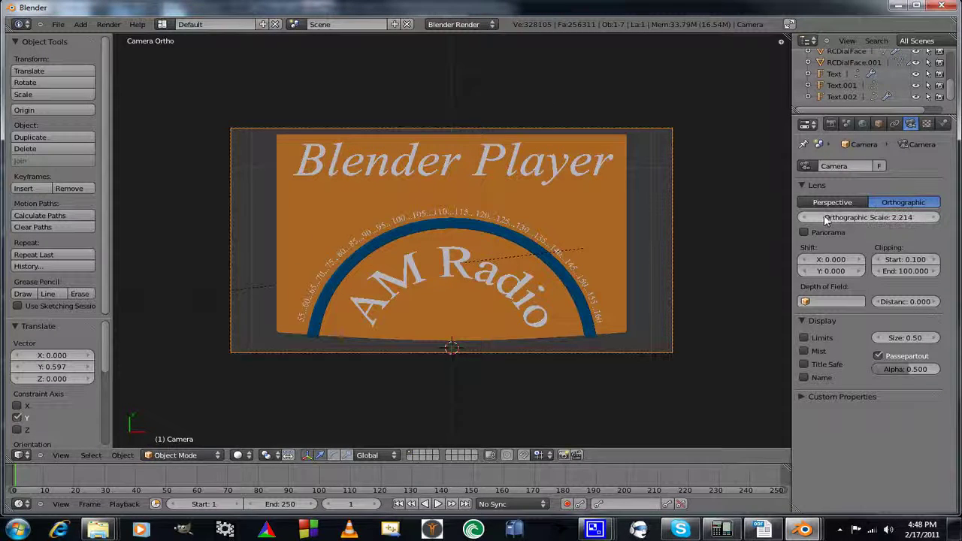
{"action": "left_click", "coordinate": [806, 218]}
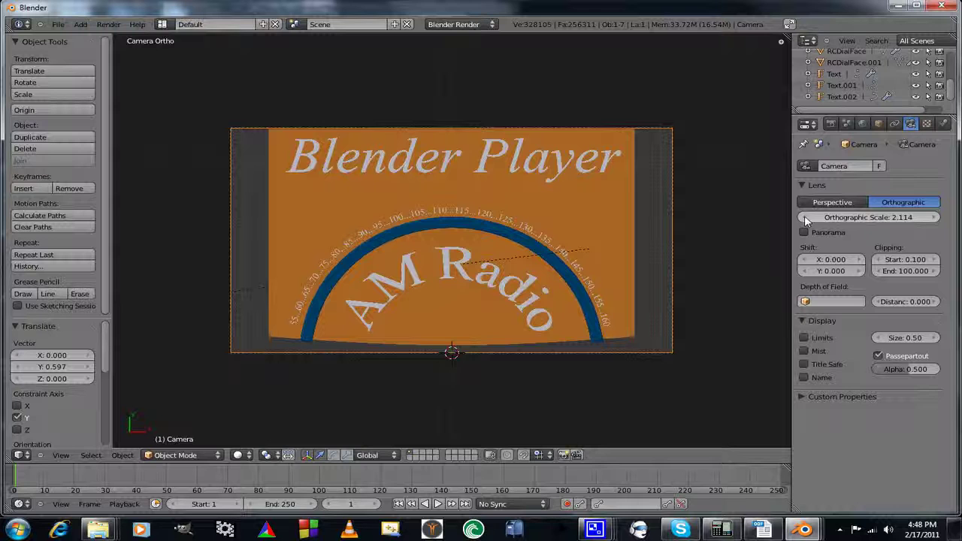
{"action": "left_click", "coordinate": [806, 218]}
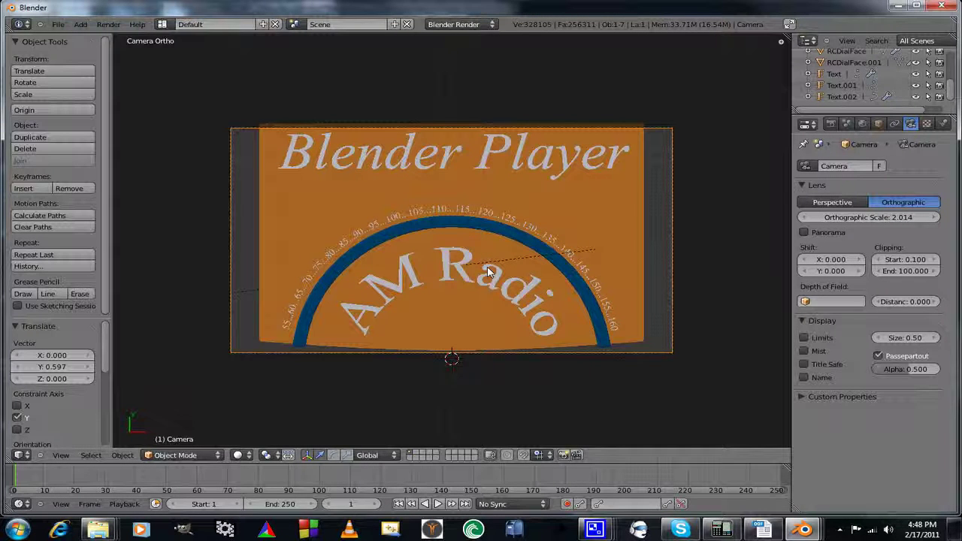
{"action": "key", "text": "g"}
{"action": "key", "text": "y"}
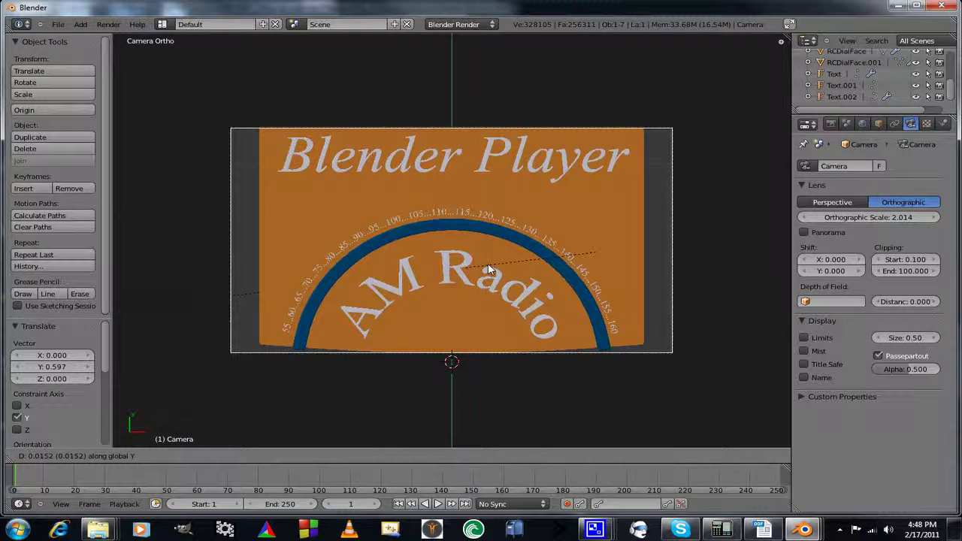
{"action": "left_click", "coordinate": [488, 269]}
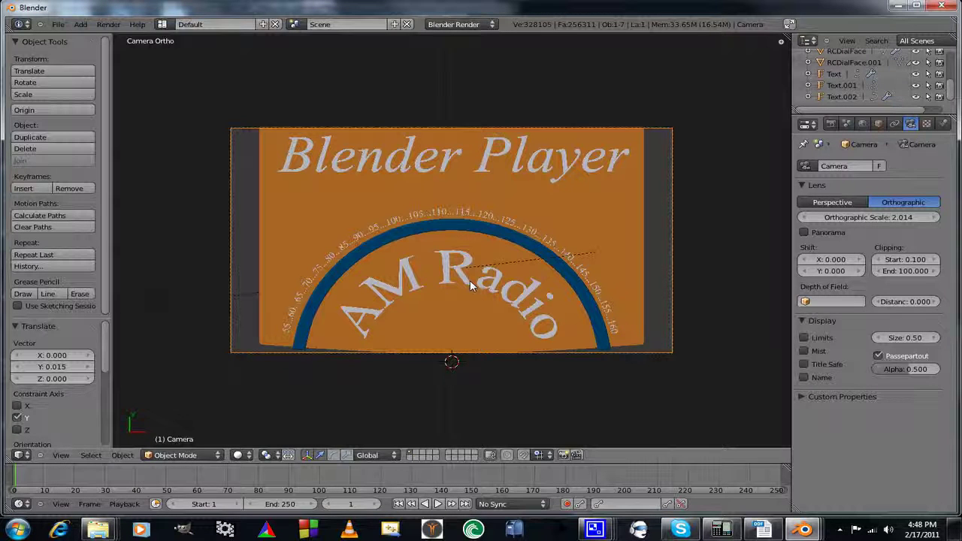
Set render resolution to 1883 × 1075 at 100% and orthographic scale to 2.514.
{"action": "left_click", "coordinate": [831, 124]}
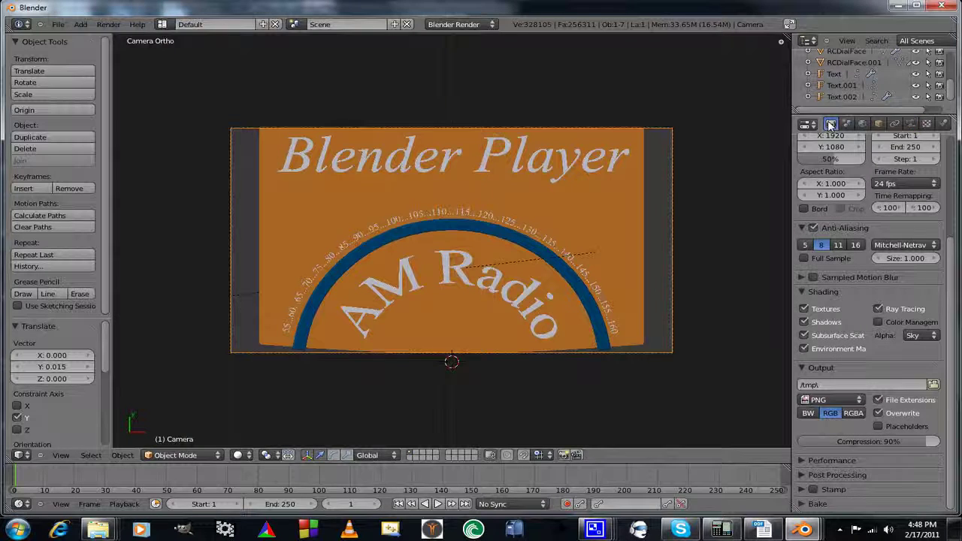
{"action": "left_click_drag", "start_coordinate": [831, 159], "coordinate": [895, 162]}
{"action": "scroll", "coordinate": [948, 314], "scroll_direction": "up", "scroll_amount": 3}
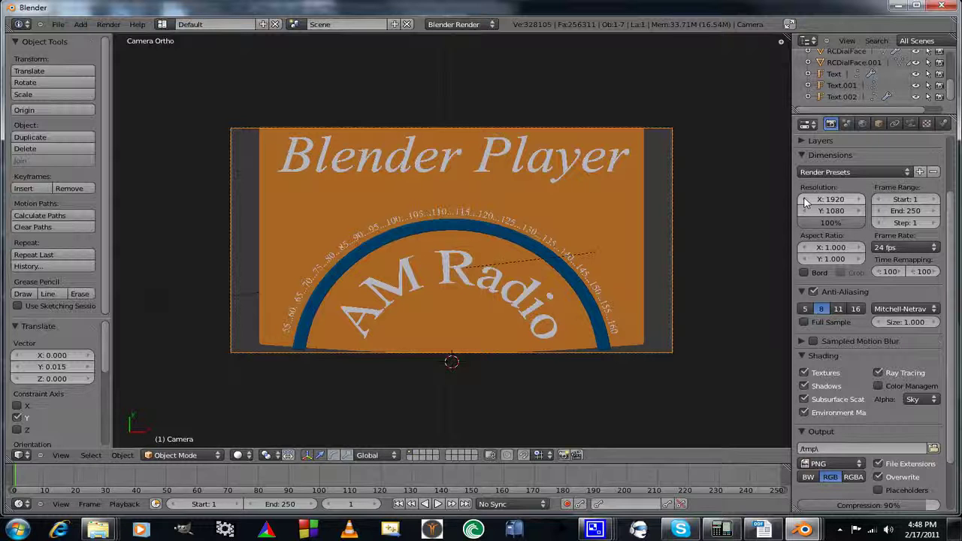
{"action": "left_click_drag", "start_coordinate": [804, 201], "coordinate": [823, 216]}
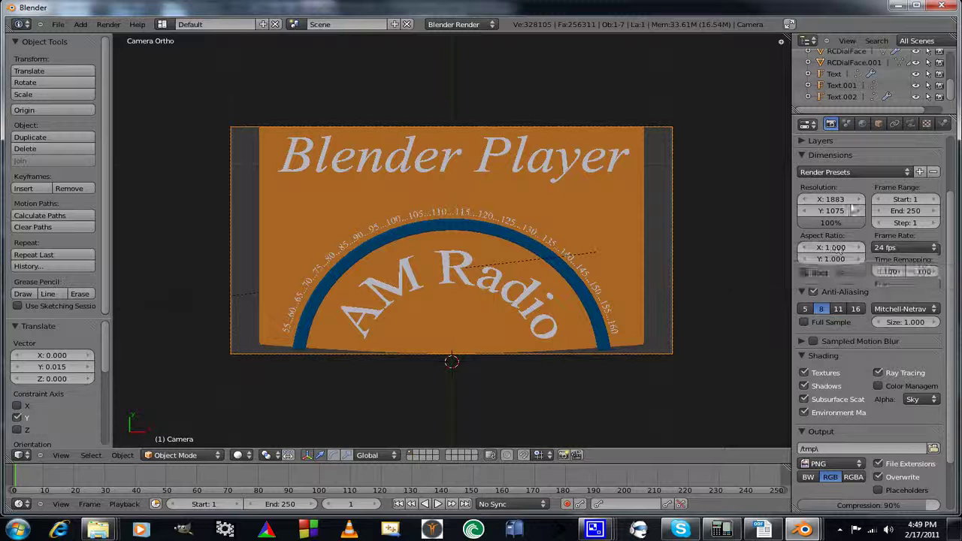
{"action": "left_click", "coordinate": [911, 124]}
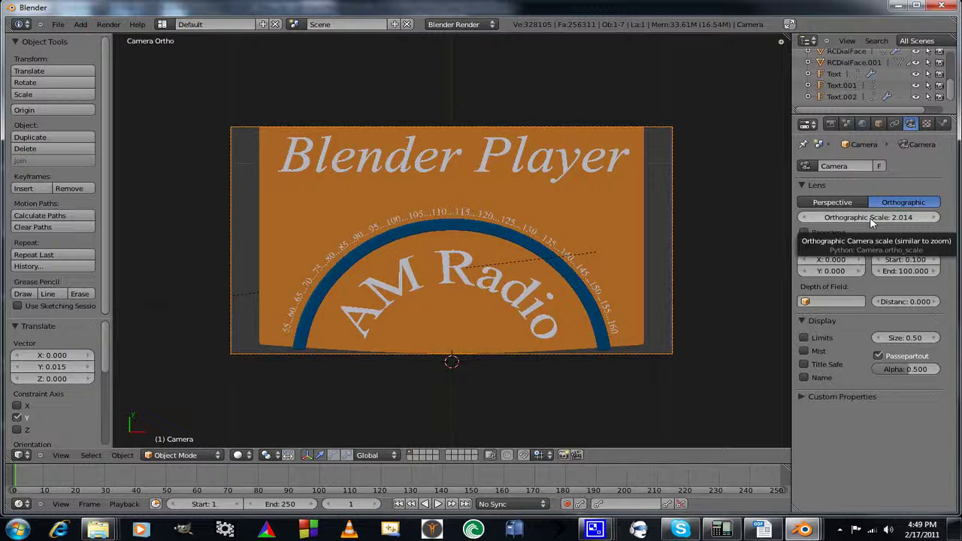
{"action": "left_click_drag", "start_coordinate": [870, 218], "coordinate": [872, 218]}
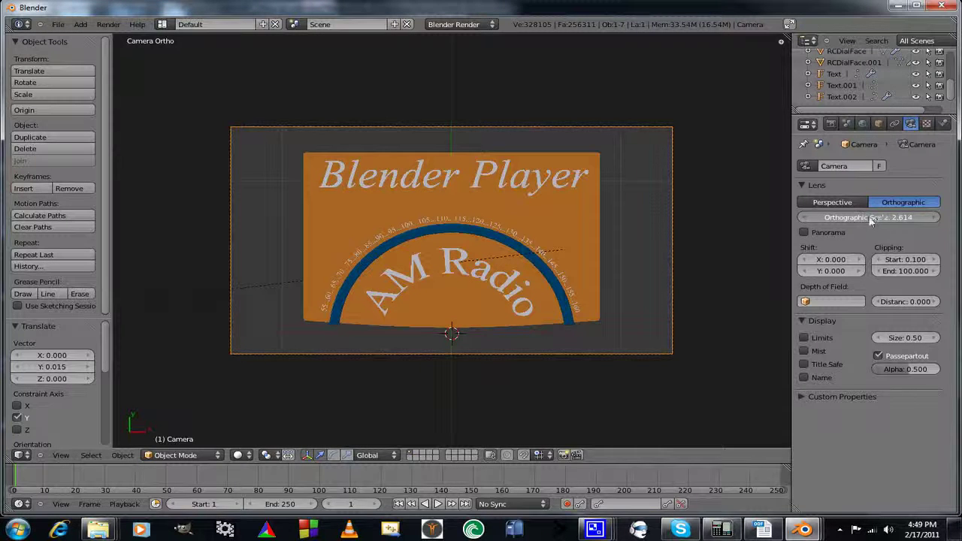
Bring the camera's orthographic scale down to exactly 1.750 so the dial spans the frame.
{"action": "left_click", "coordinate": [831, 123]}
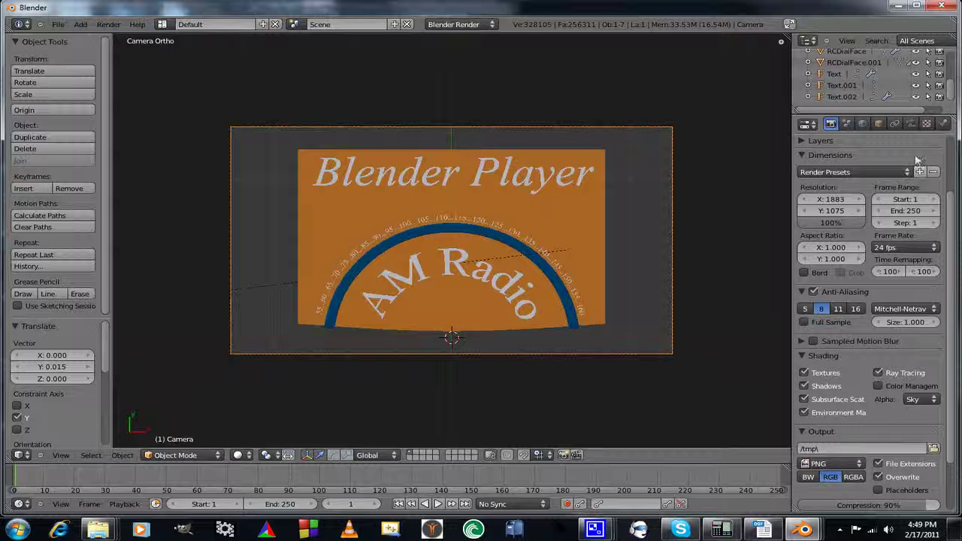
{"action": "left_click", "coordinate": [911, 123]}
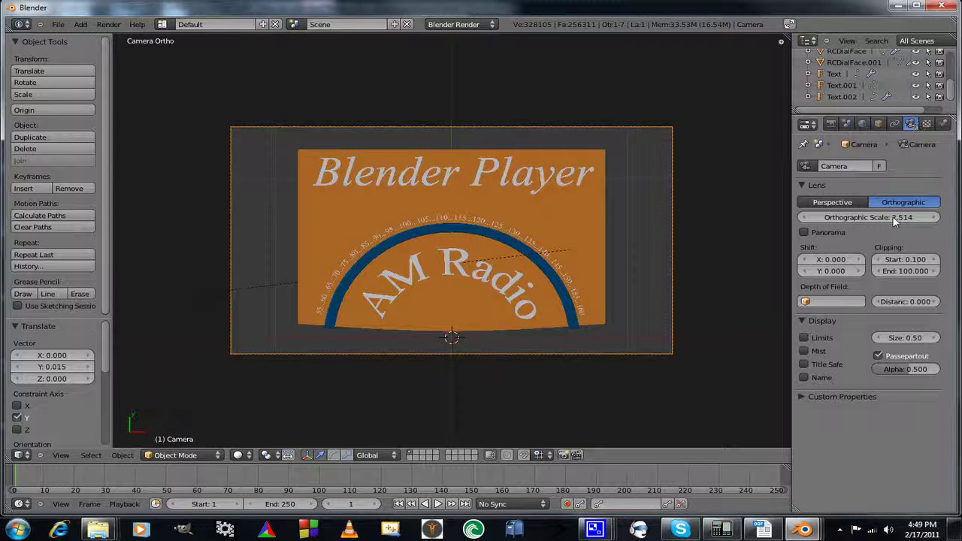
{"action": "left_click_drag", "start_coordinate": [908, 218], "coordinate": [803, 216]}
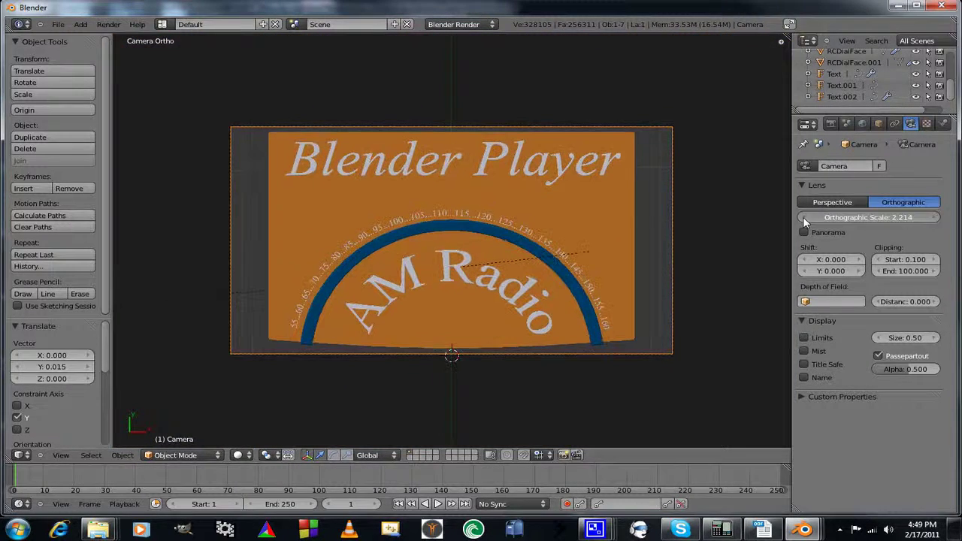
{"action": "left_click", "coordinate": [803, 217]}
{"action": "left_click", "coordinate": [802, 217]}
{"action": "left_click", "coordinate": [803, 216]}
{"action": "left_click", "coordinate": [803, 216]}
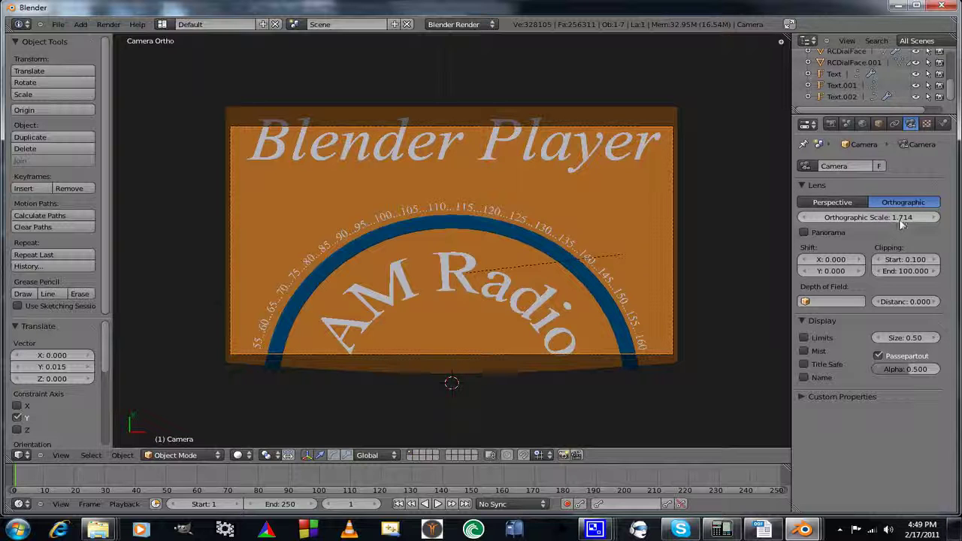
{"action": "scroll", "coordinate": [900, 218], "scroll_direction": "up", "scroll_amount": 1, "text": "ctrl"}
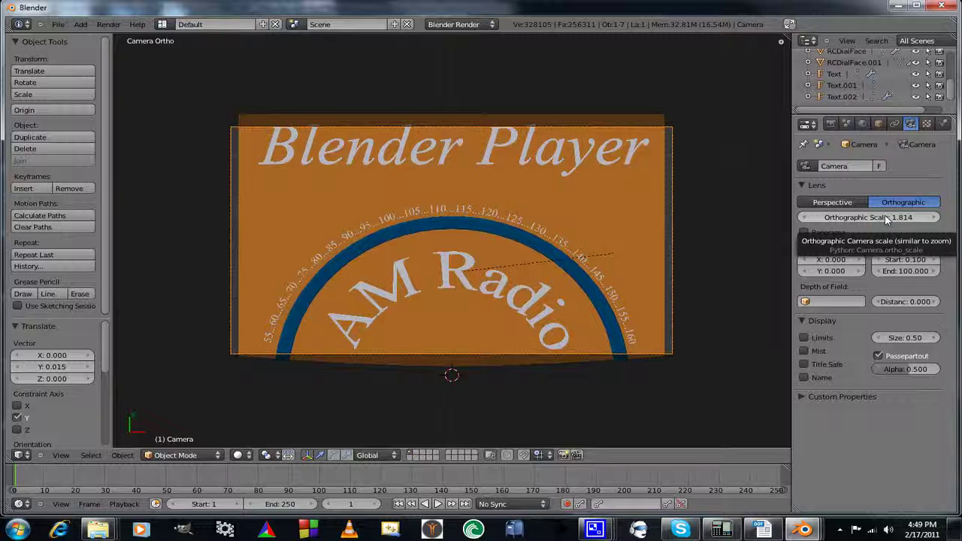
{"action": "left_click", "coordinate": [887, 218]}
{"action": "type", "text": "1.4"}
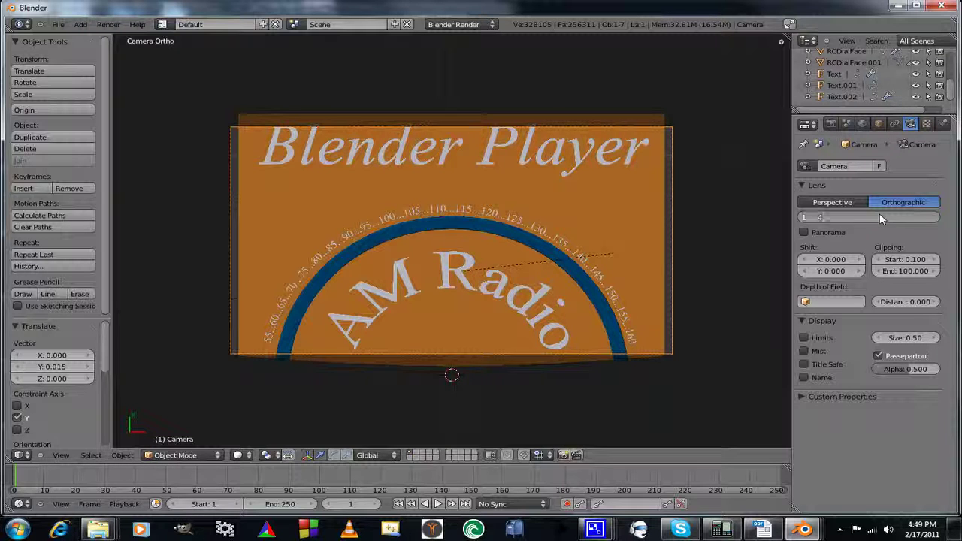
{"action": "key", "text": "Return"}
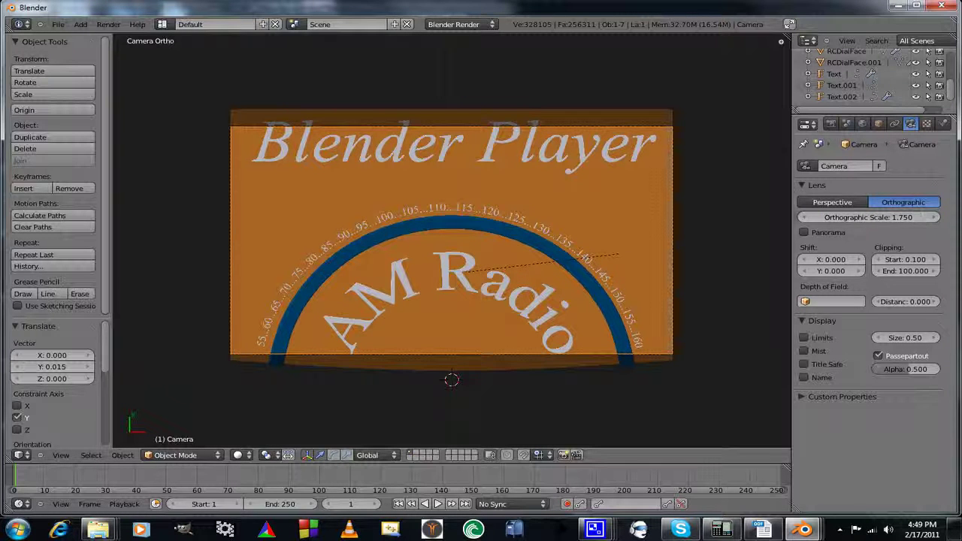
Set Resolution X to 1024, then widen it to fit the dial, giving 1075 × 707.
{"action": "left_click", "coordinate": [831, 126]}
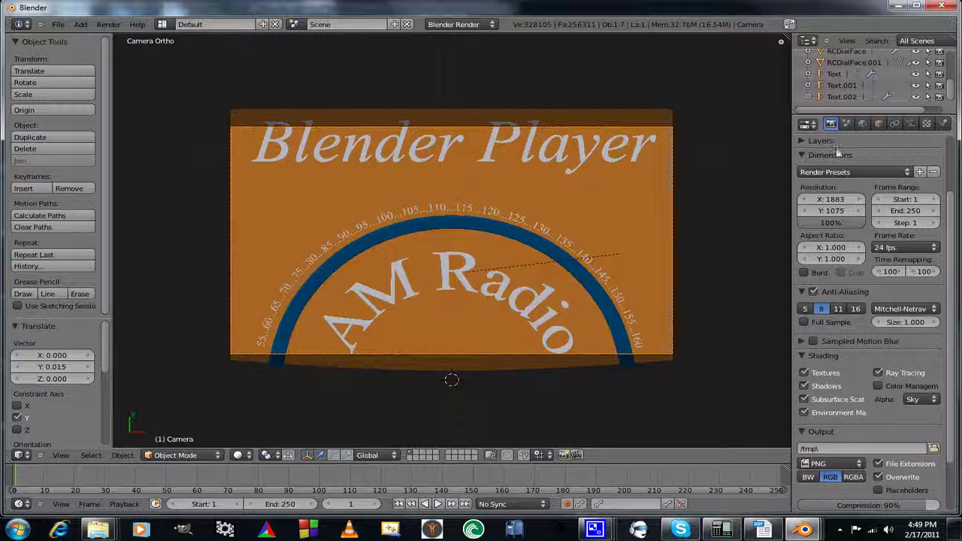
{"action": "left_click", "coordinate": [840, 201]}
{"action": "type", "text": "1"}
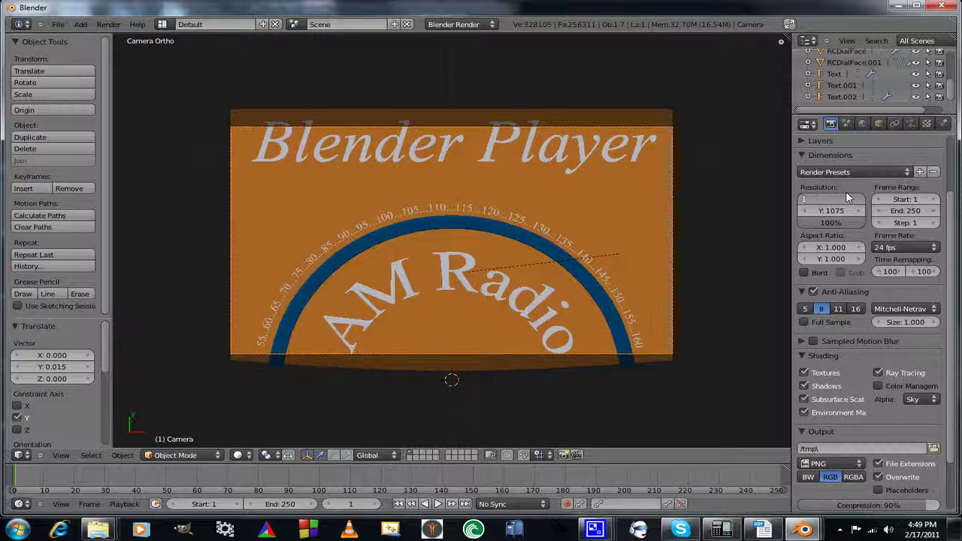
{"action": "type", "text": "024"}
{"action": "key", "text": "Return"}
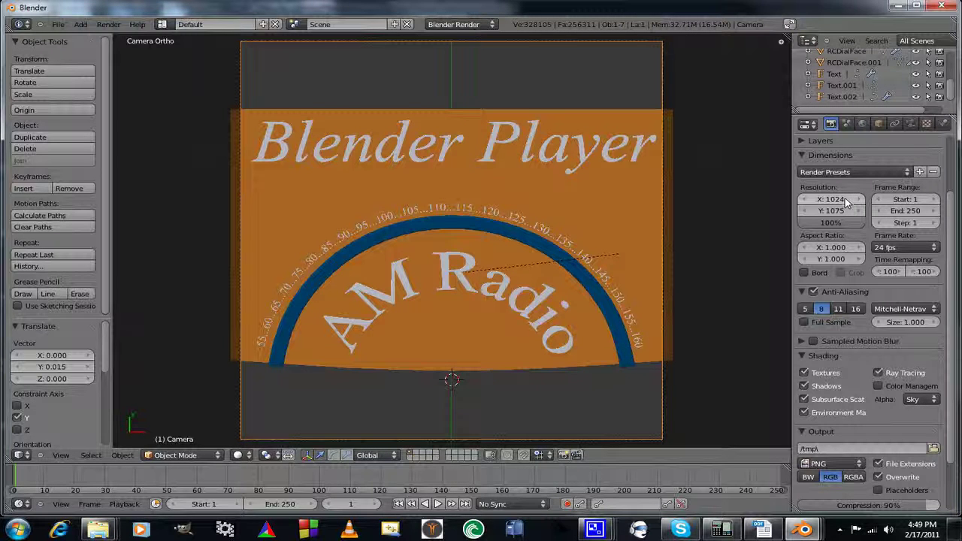
{"action": "left_click", "coordinate": [847, 200]}
{"action": "left_click_drag", "start_coordinate": [847, 201], "coordinate": [602, 200]}
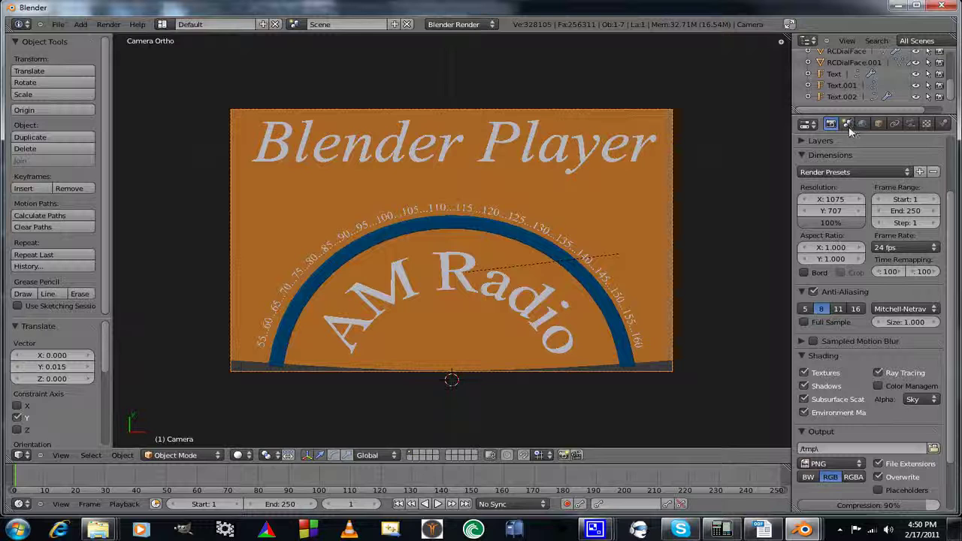
{"action": "scroll", "coordinate": [956, 239], "scroll_direction": "down", "scroll_amount": 2}
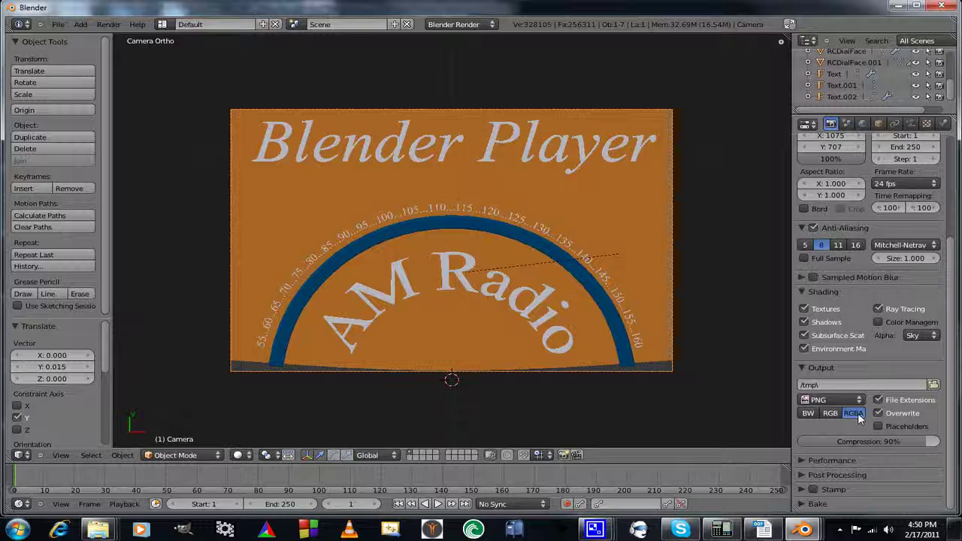
Adjust the World horizon colour's value slider, moving each RGB channel from 0.051 to 0.060.
{"action": "left_click", "coordinate": [863, 124]}
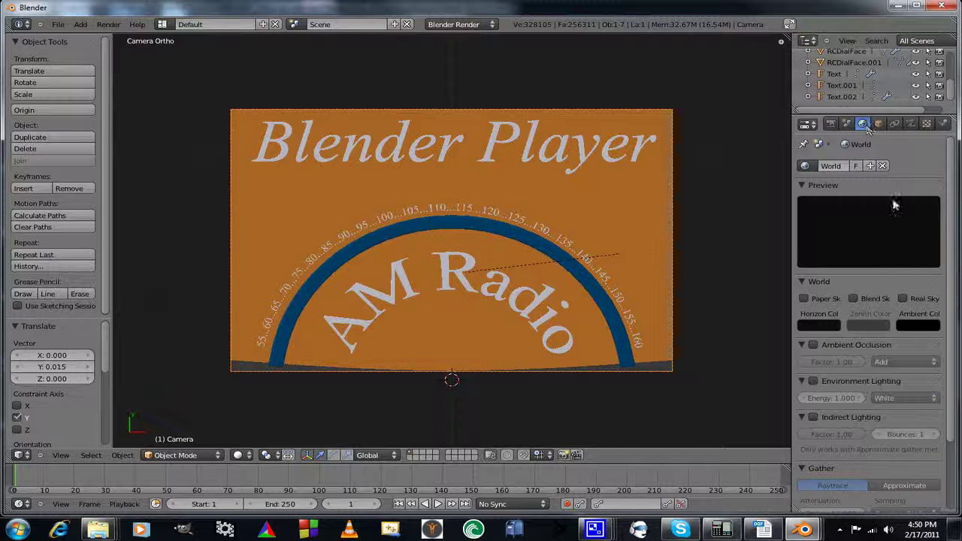
{"action": "left_click", "coordinate": [819, 326]}
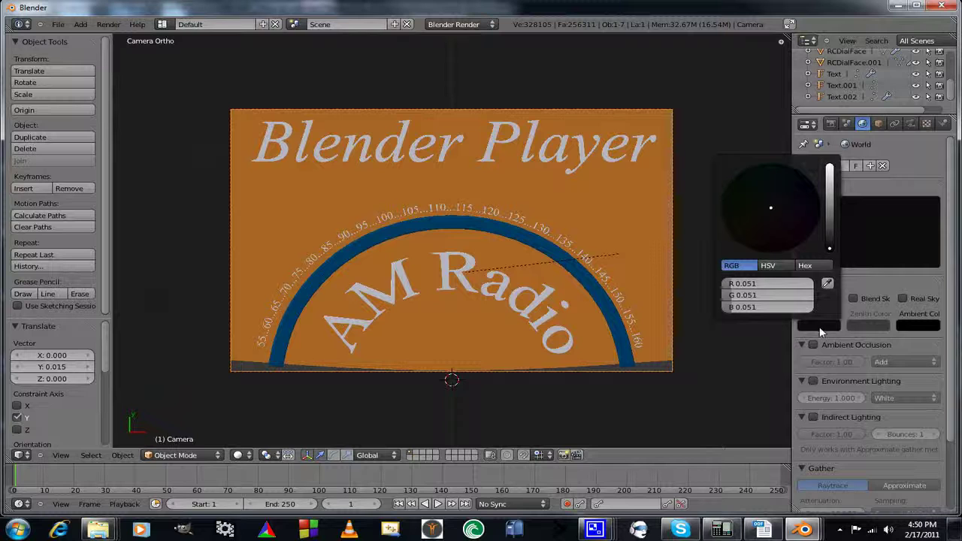
{"action": "left_click_drag", "start_coordinate": [831, 252], "coordinate": [836, 262]}
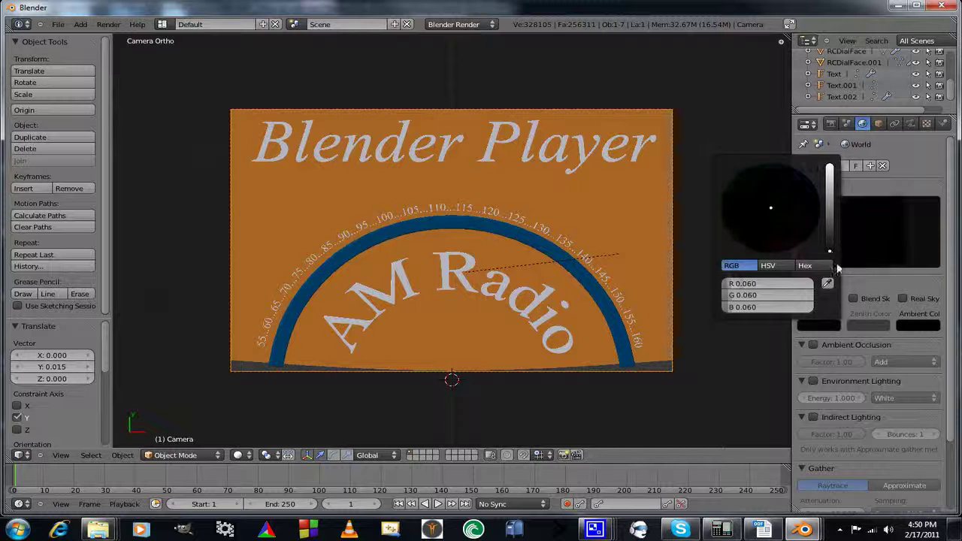
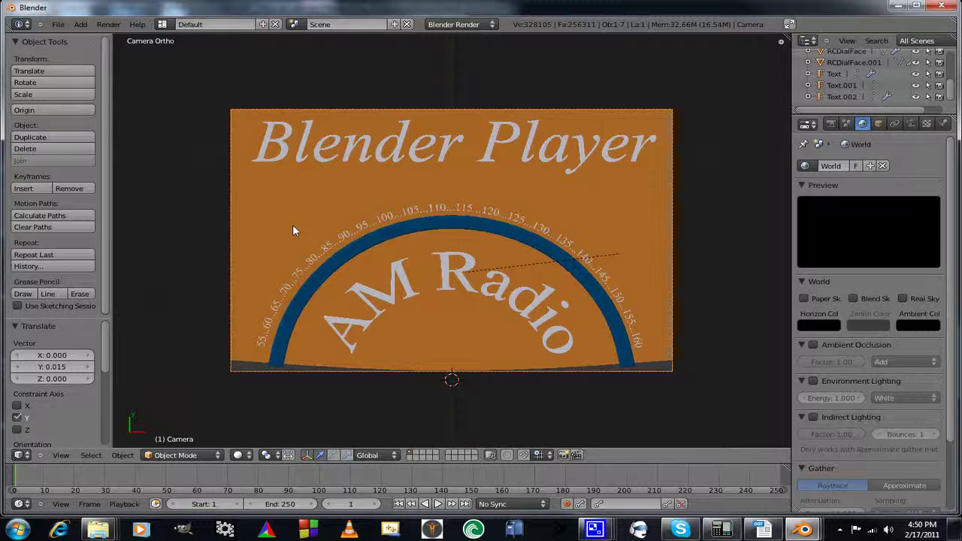
Render the camera view of the dial face with F12.
{"action": "key", "text": "F12"}
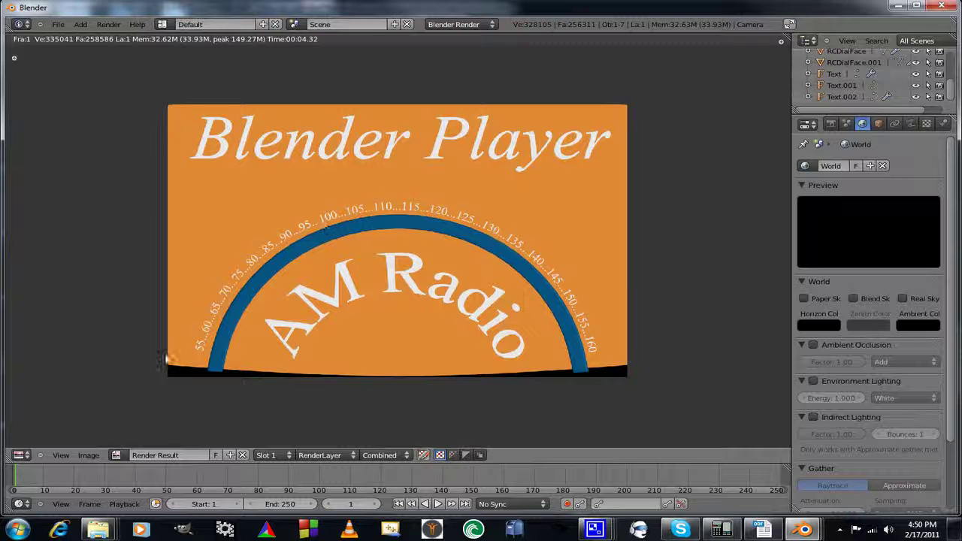
Start Save As for the render and browse to Day 13\Vid Files\textures in thumbnail view.
{"action": "left_click", "coordinate": [90, 457]}
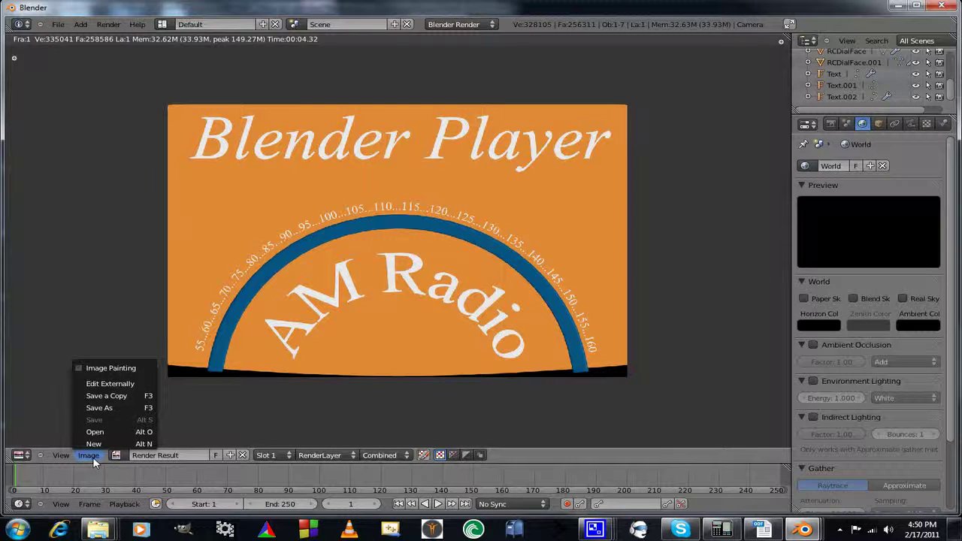
{"action": "left_click", "coordinate": [108, 406]}
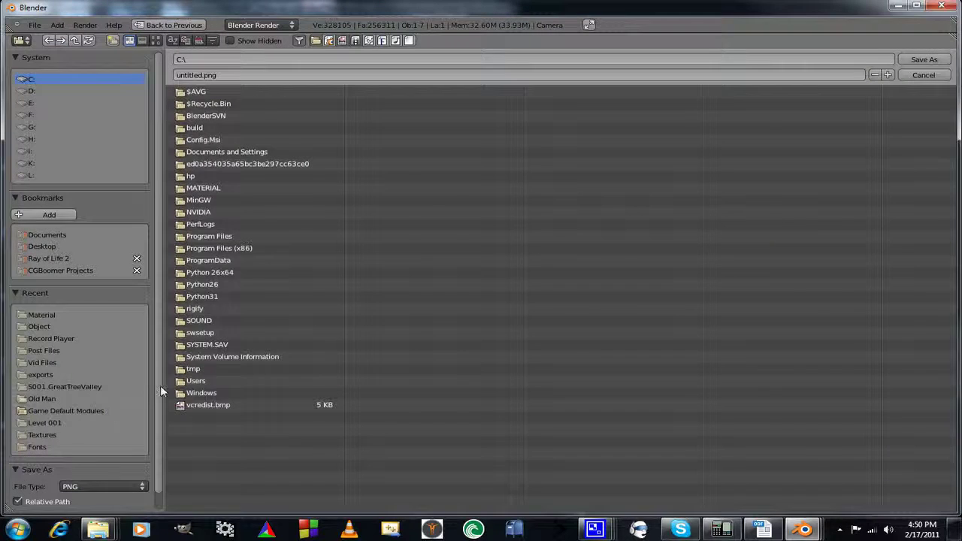
{"action": "left_click", "coordinate": [55, 269]}
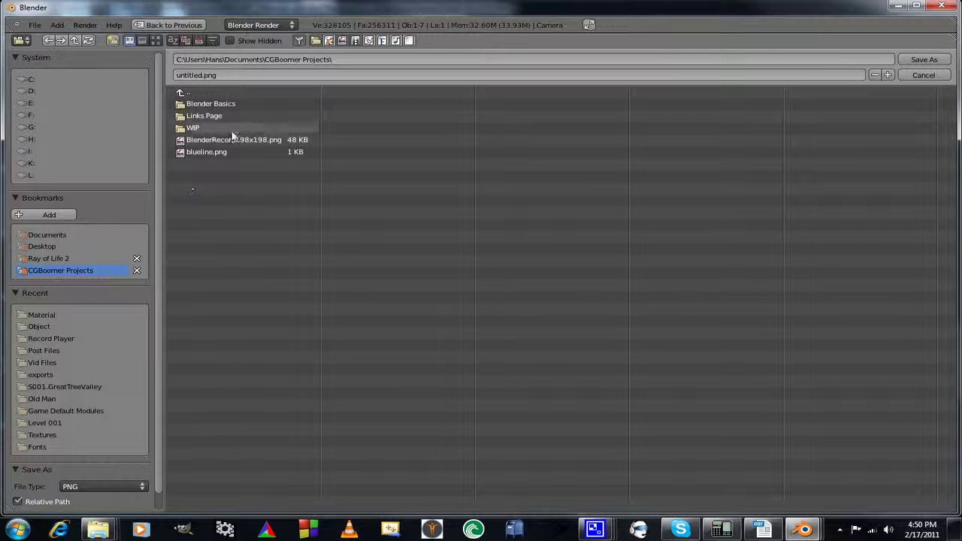
{"action": "left_click", "coordinate": [200, 129]}
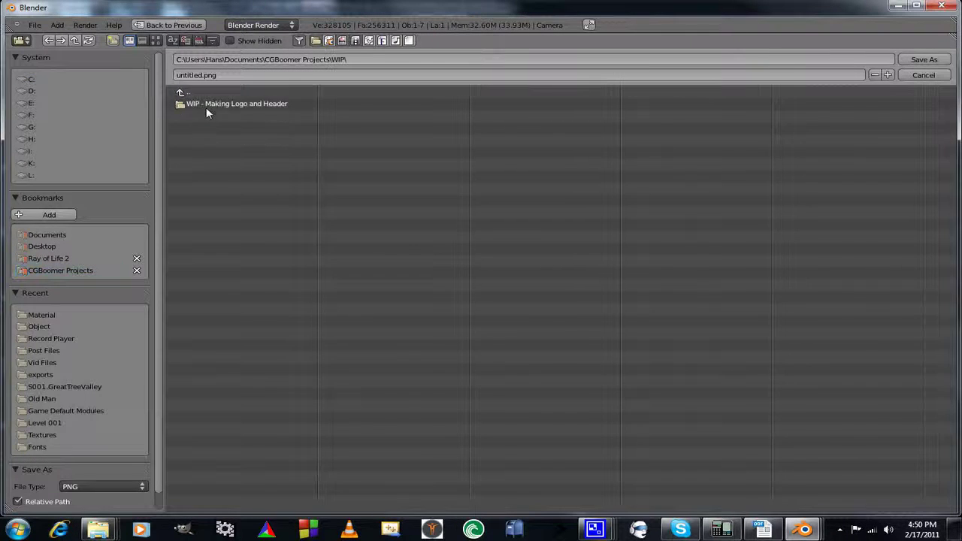
{"action": "left_click", "coordinate": [209, 103]}
{"action": "left_click", "coordinate": [197, 250]}
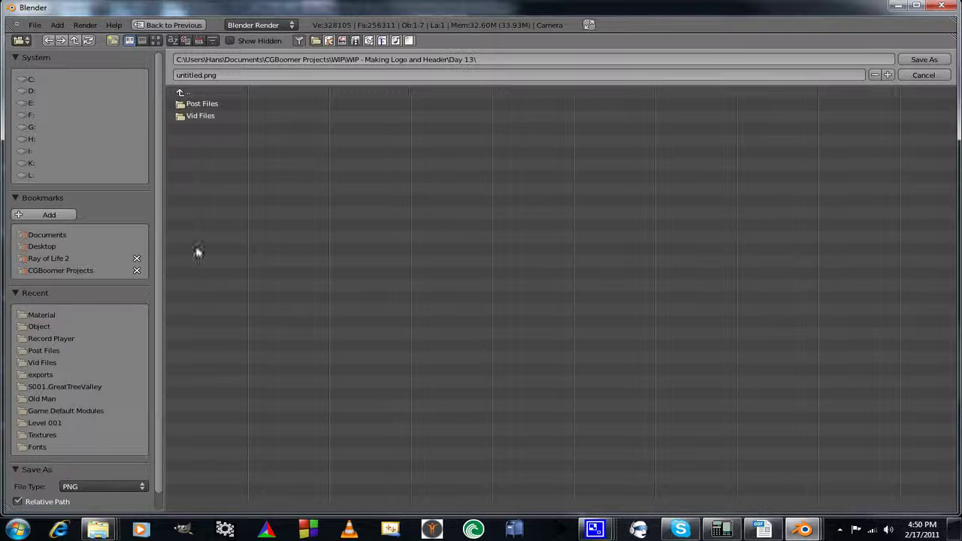
{"action": "left_click", "coordinate": [198, 117]}
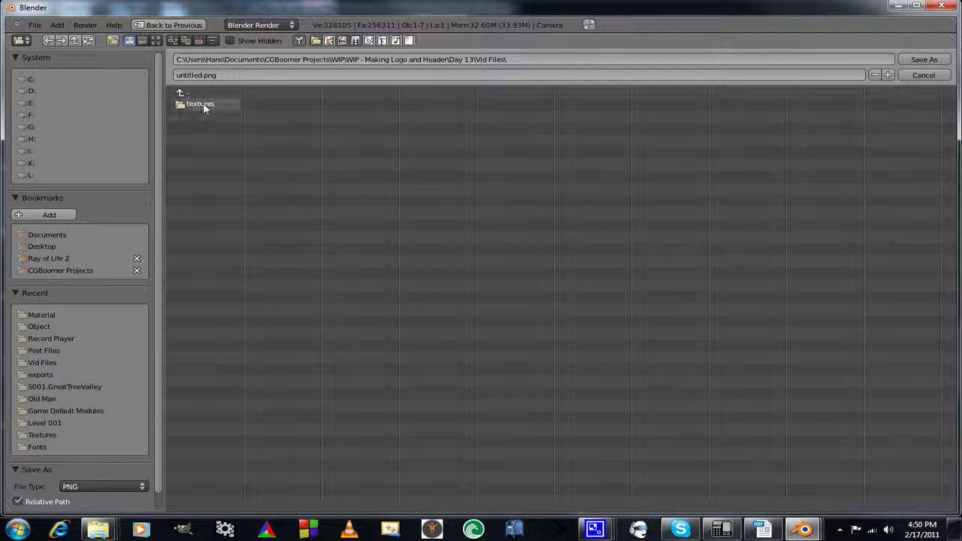
{"action": "left_click", "coordinate": [204, 105]}
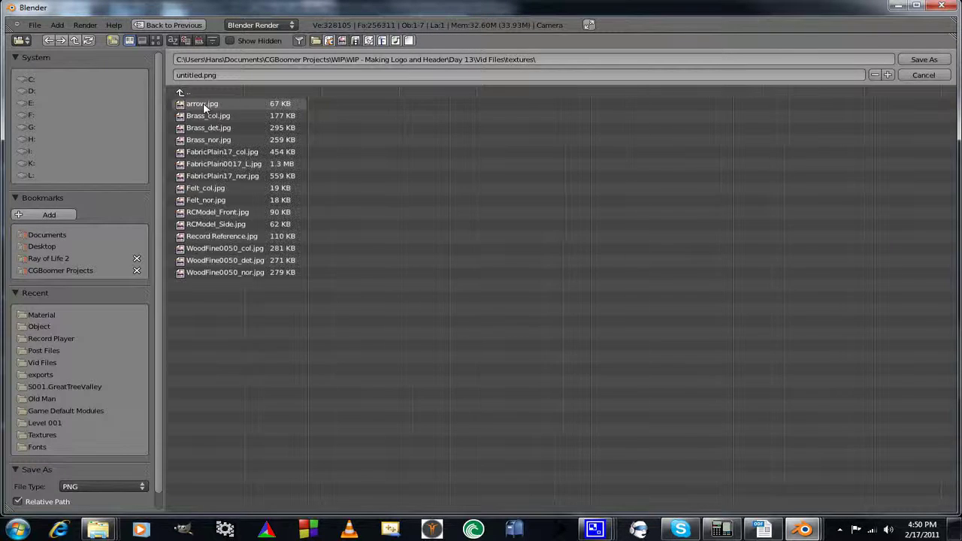
{"action": "left_click", "coordinate": [155, 41]}
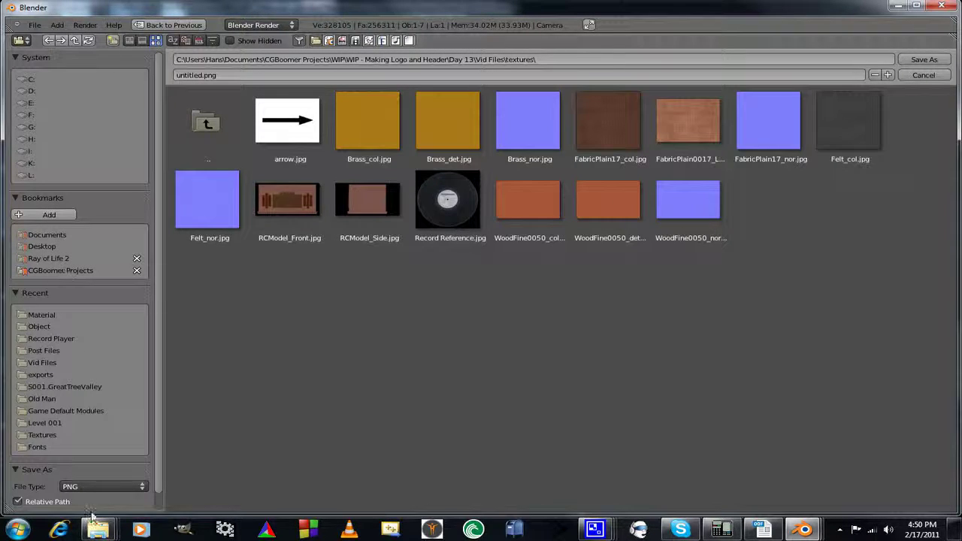
Name the render DialFace.png and save it.
{"action": "left_click", "coordinate": [202, 77]}
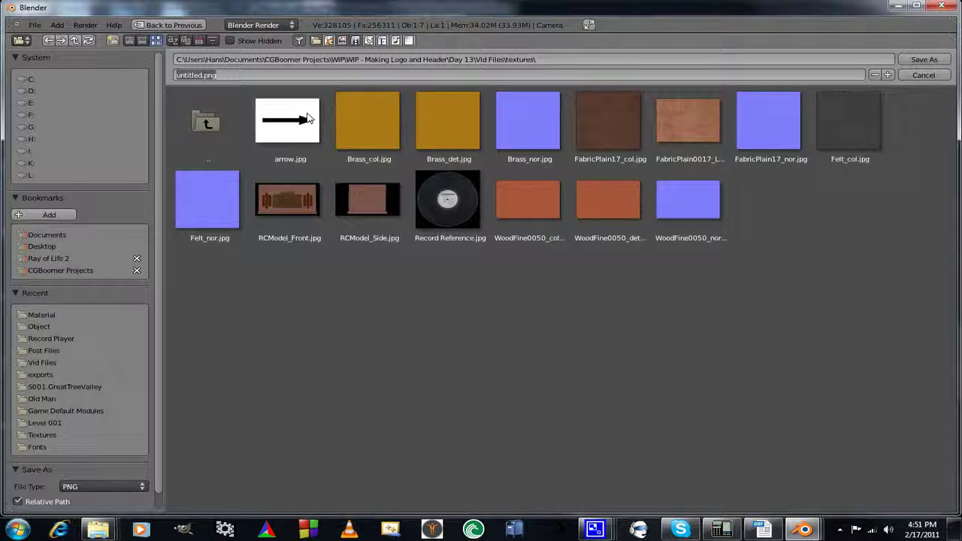
{"action": "key", "text": "BackSpace"}
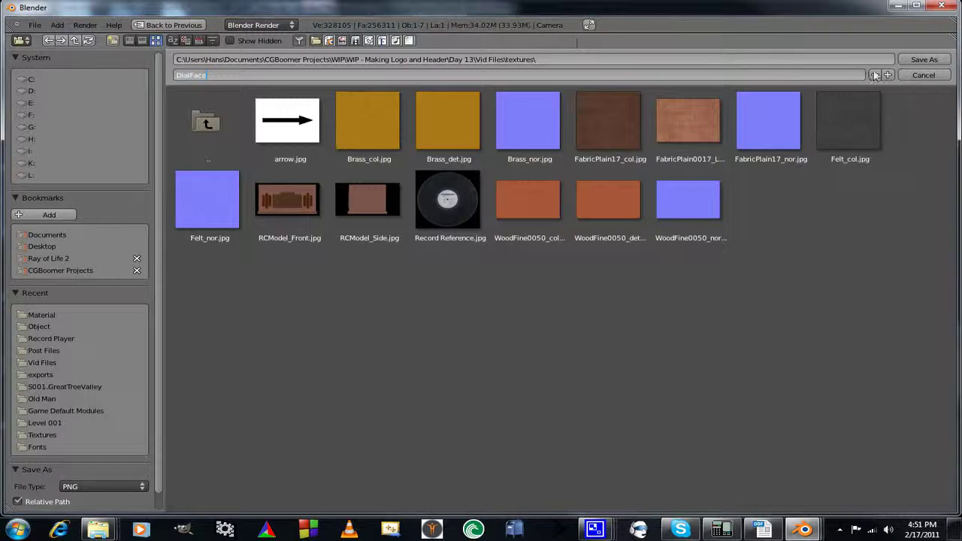
{"action": "left_click", "coordinate": [929, 63]}
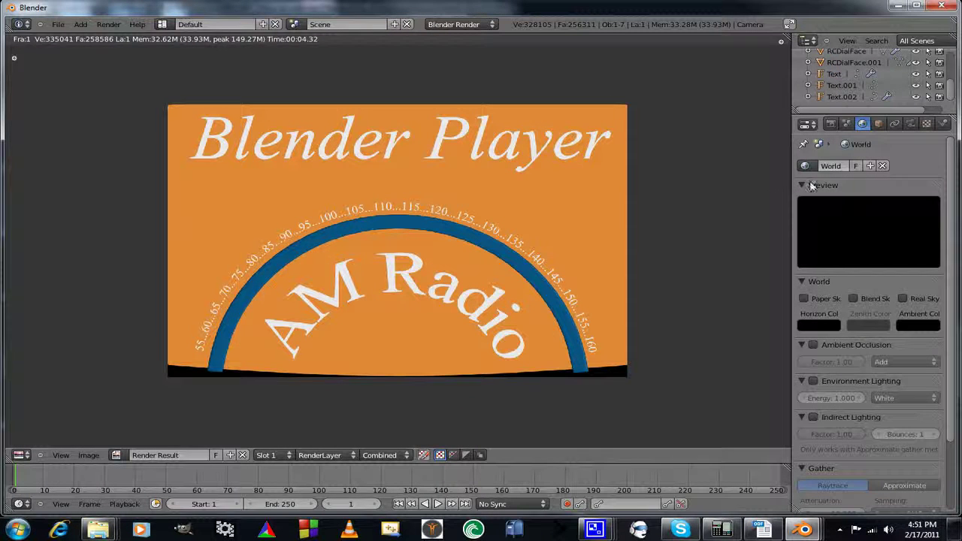
{"action": "key", "text": "alt+Tab"}
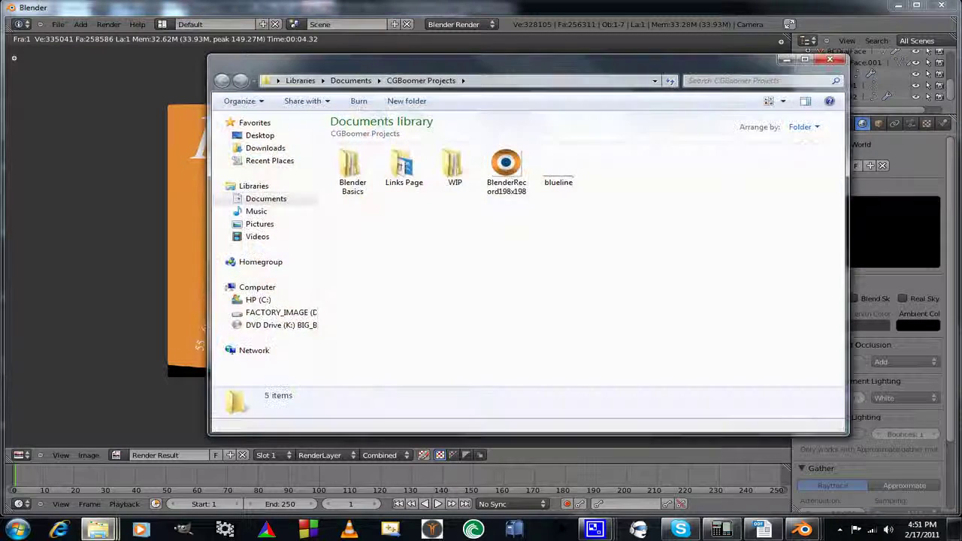
{"action": "double_click", "coordinate": [453, 167]}
{"action": "double_click", "coordinate": [351, 167]}
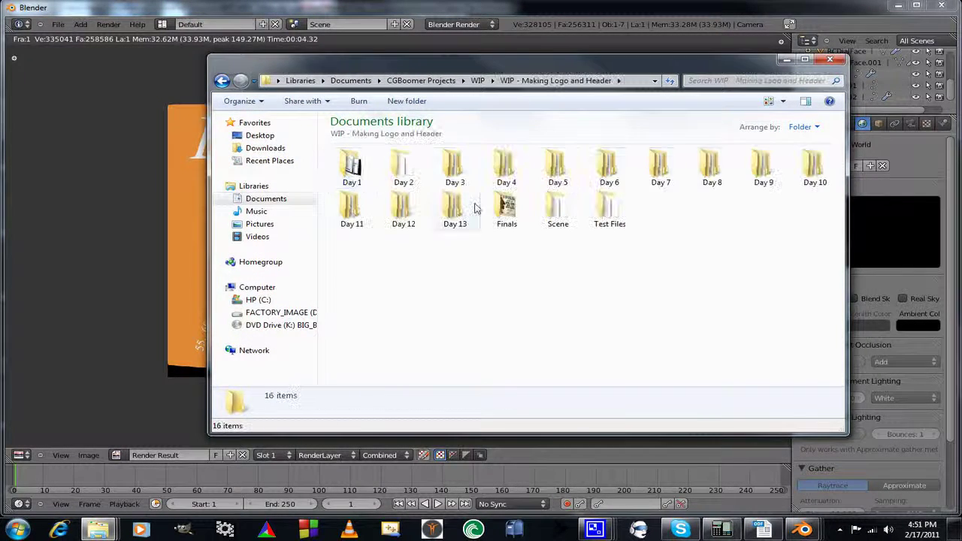
{"action": "double_click", "coordinate": [456, 210]}
{"action": "double_click", "coordinate": [404, 167]}
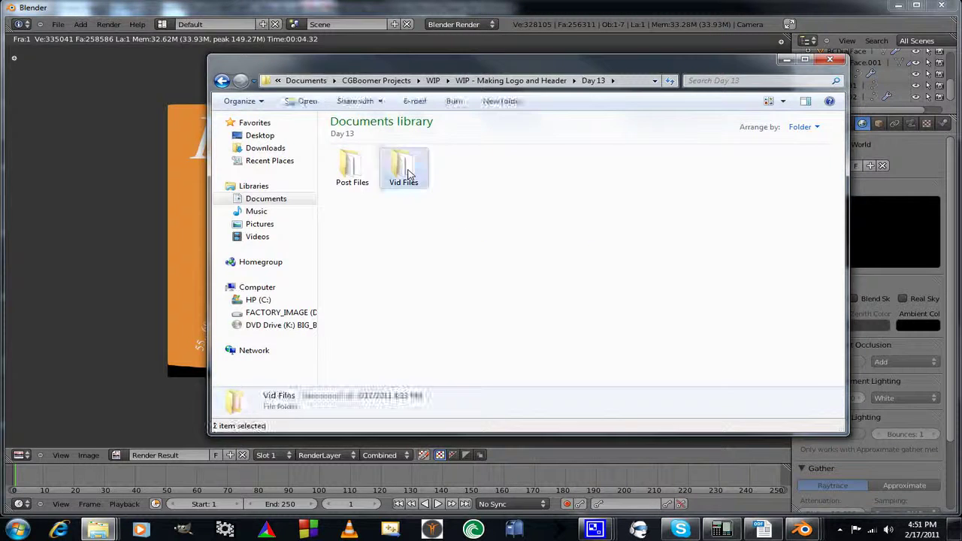
{"action": "left_click", "coordinate": [360, 173]}
{"action": "double_click", "coordinate": [360, 173]}
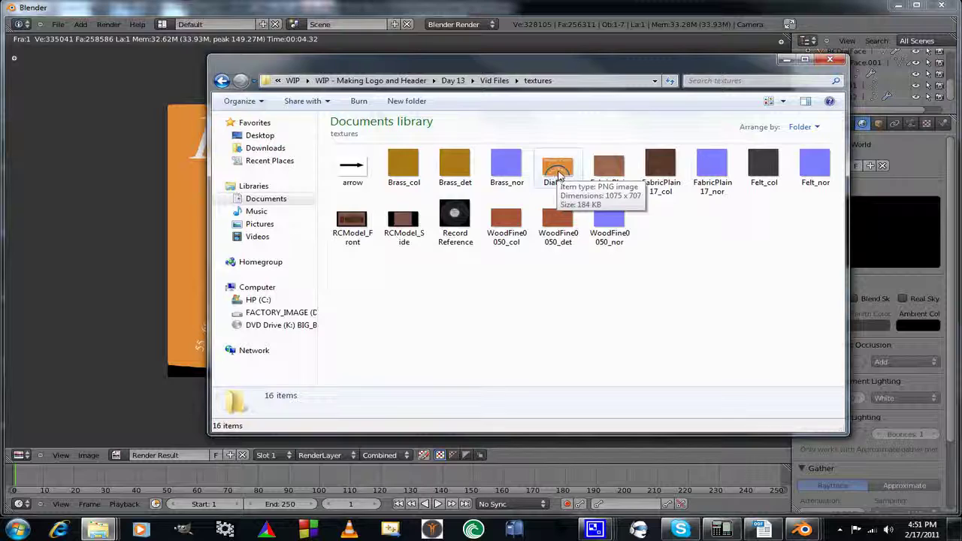
{"action": "right_click", "coordinate": [560, 175]}
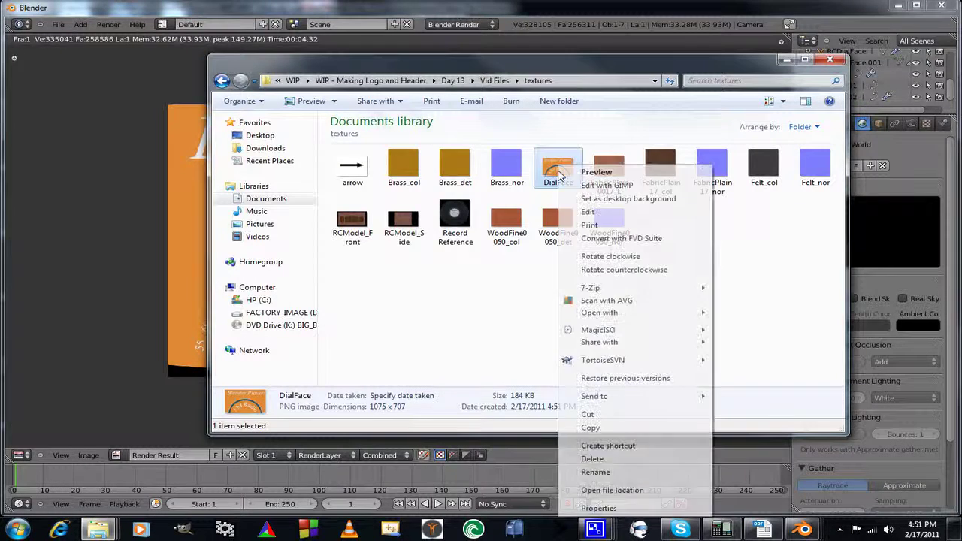
{"action": "left_click", "coordinate": [608, 186]}
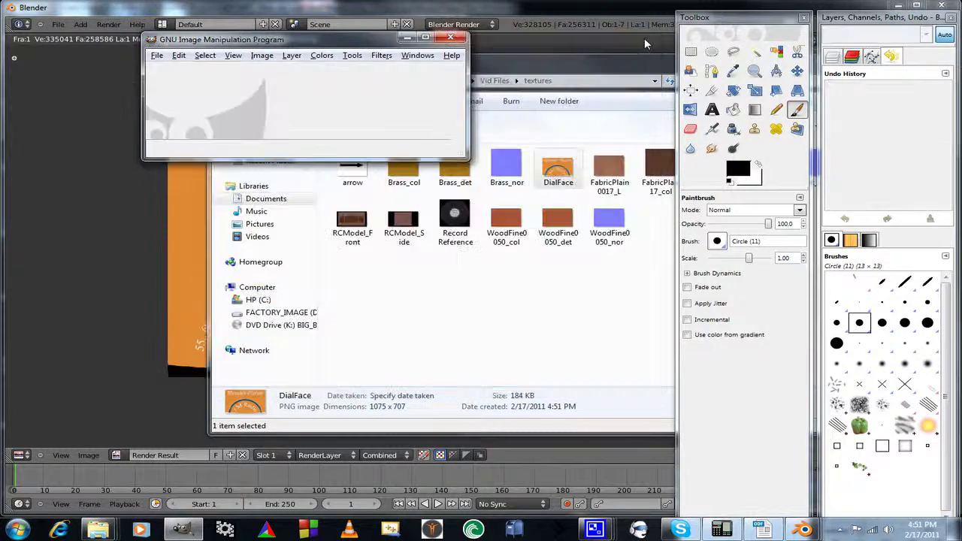
{"action": "left_click", "coordinate": [643, 39]}
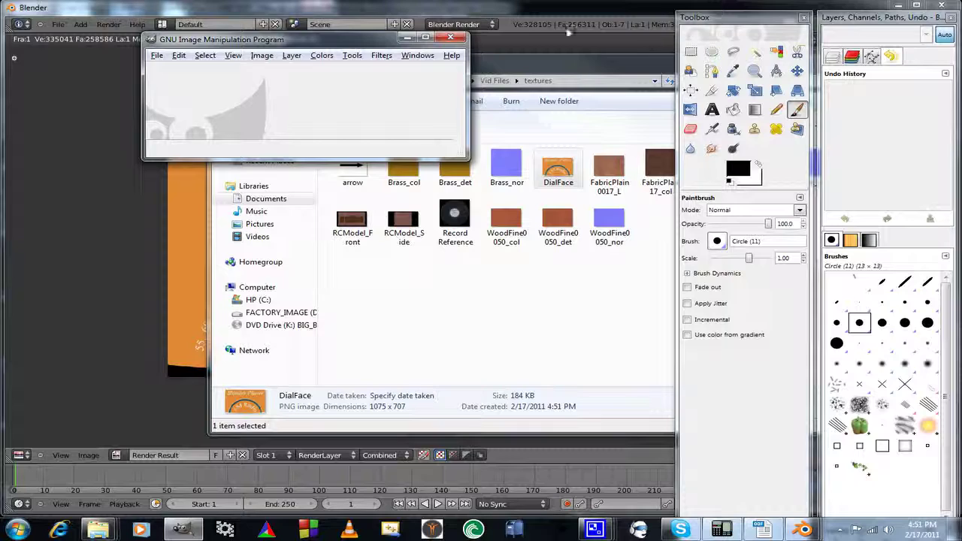
{"action": "left_click", "coordinate": [451, 38]}
Save the scene as DialFace.blend, replacing the default untitled.blend name.
{"action": "left_click", "coordinate": [831, 61]}
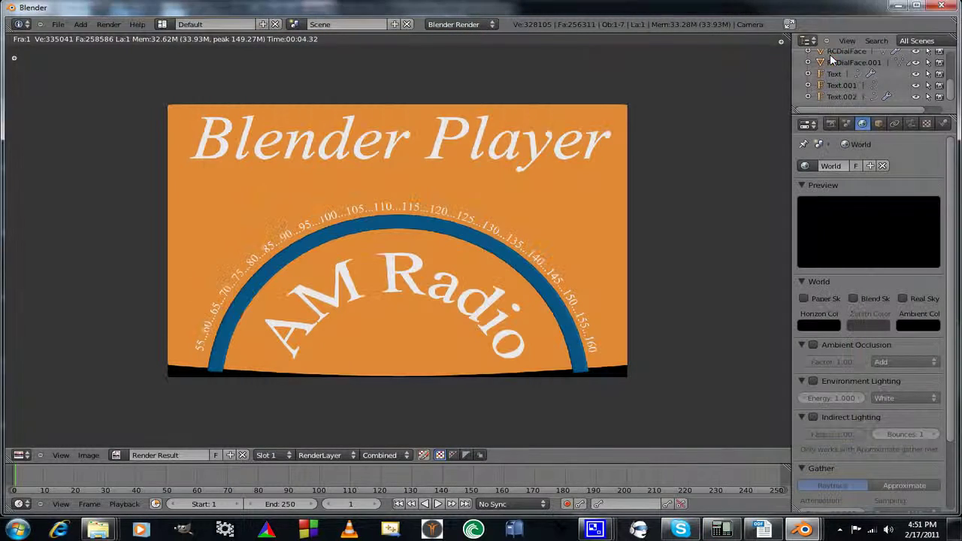
{"action": "left_click", "coordinate": [58, 24]}
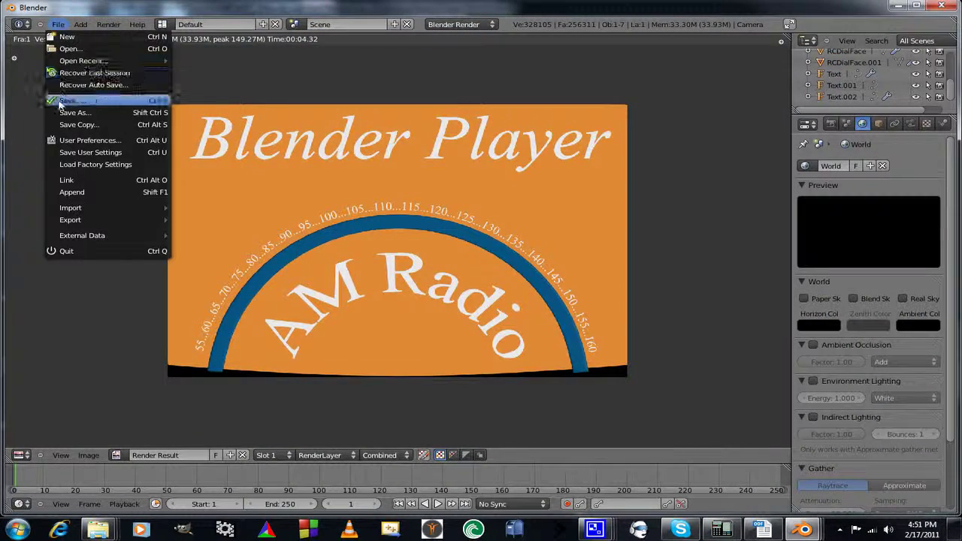
{"action": "left_click", "coordinate": [57, 101]}
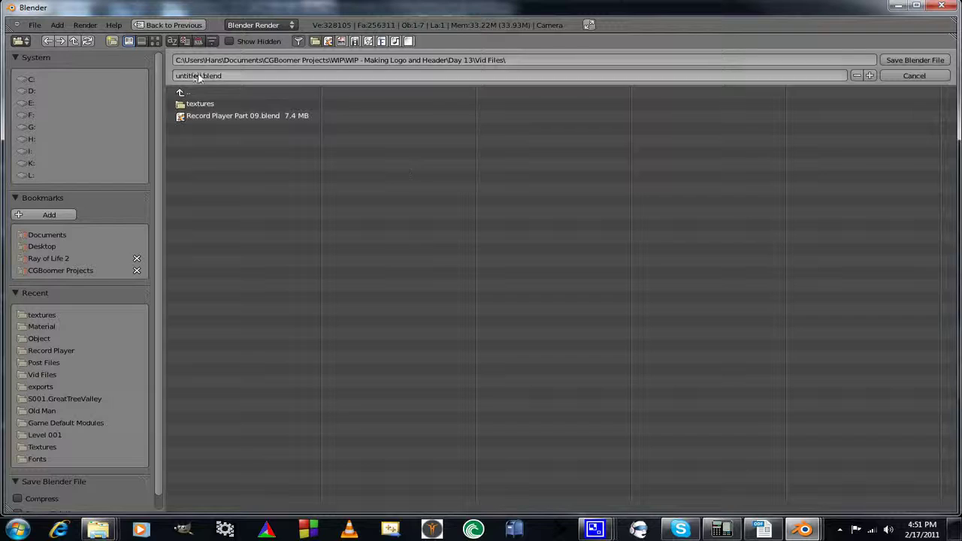
{"action": "left_click", "coordinate": [225, 76]}
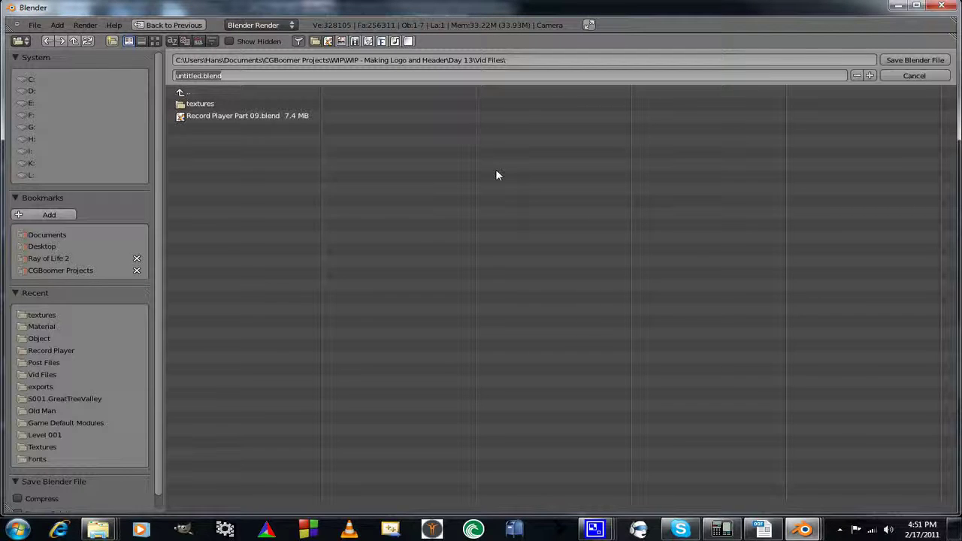
{"action": "key", "text": "BackSpace"}
{"action": "type", "text": "DialF"}
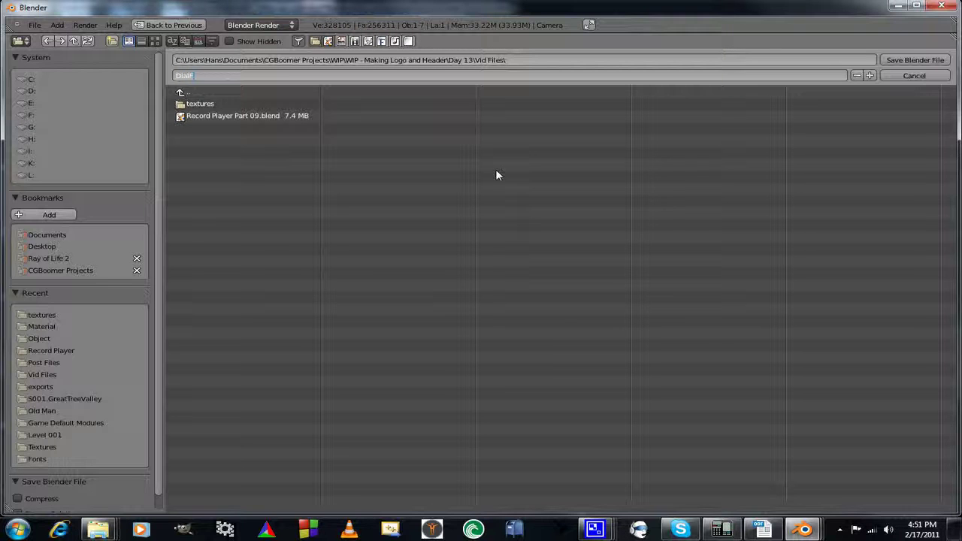
{"action": "type", "text": "ace"}
{"action": "key", "text": "Return"}
{"action": "left_click", "coordinate": [909, 60]}
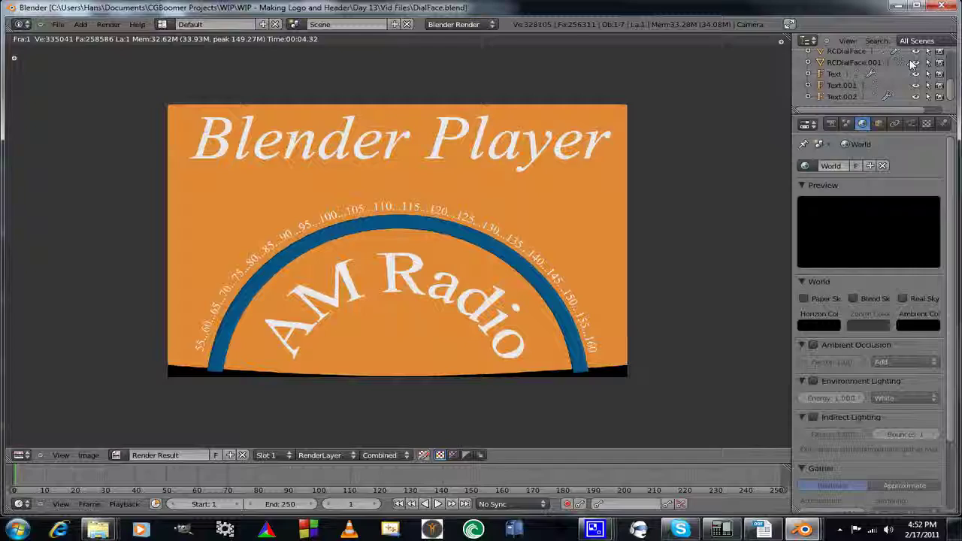
Quit the DialFace session and delete the Text.002, Text.001 and Text objects.
{"action": "left_click", "coordinate": [949, 7]}
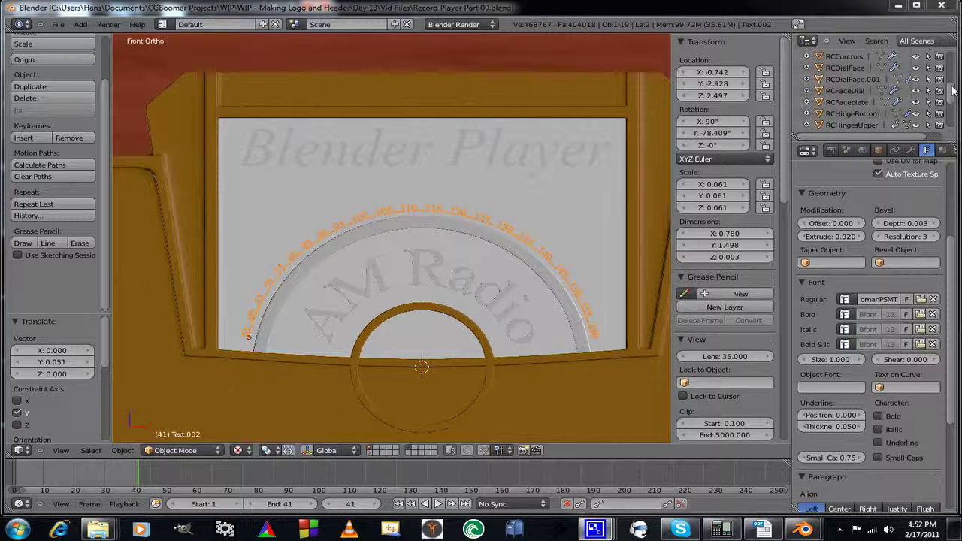
{"action": "scroll", "coordinate": [954, 90], "scroll_direction": "down", "scroll_amount": 5}
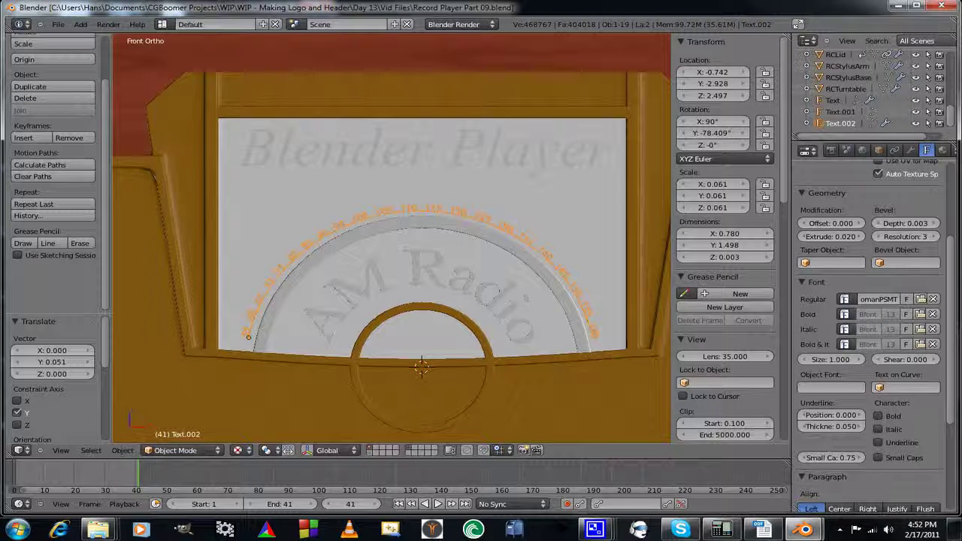
{"action": "right_click", "coordinate": [833, 124]}
{"action": "left_click", "coordinate": [833, 126]}
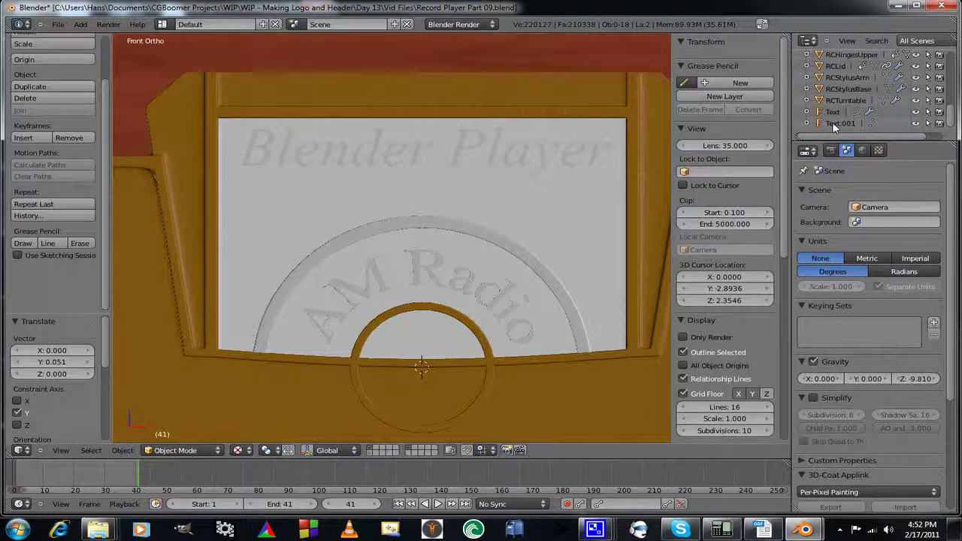
{"action": "right_click", "coordinate": [833, 125]}
{"action": "left_click", "coordinate": [833, 126]}
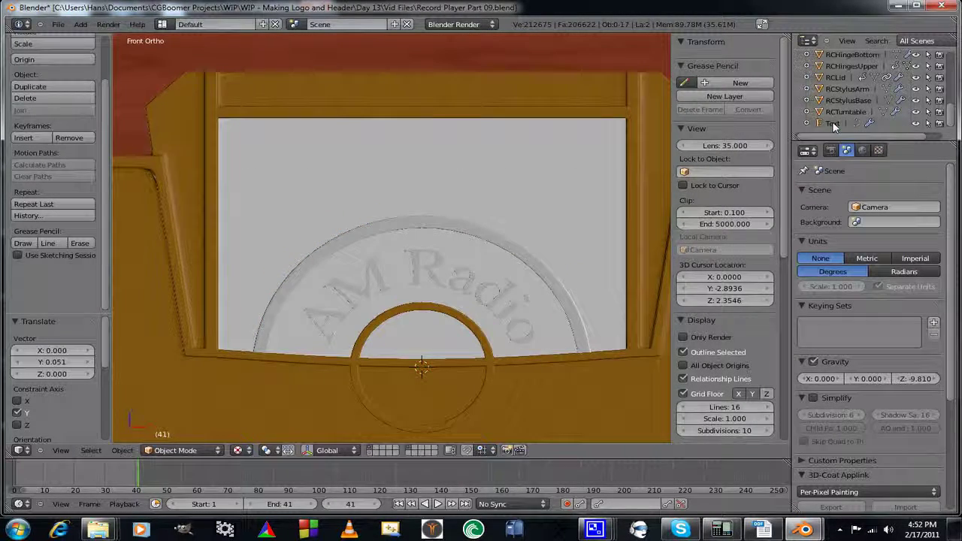
{"action": "right_click", "coordinate": [833, 124]}
{"action": "left_click", "coordinate": [833, 127]}
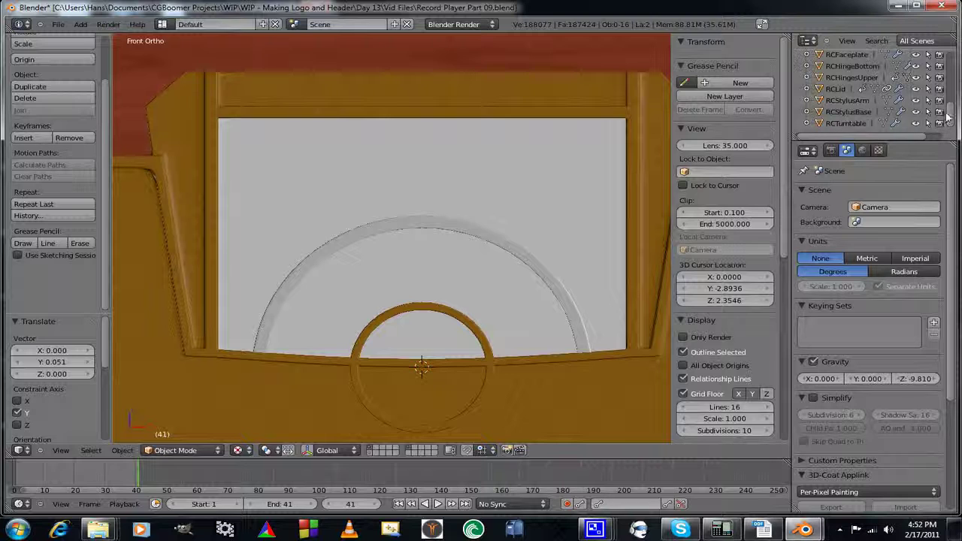
Delete RCDialFace.001 and RCDialFace, then save the record player file.
{"action": "scroll", "coordinate": [949, 117], "scroll_direction": "up", "scroll_amount": 4}
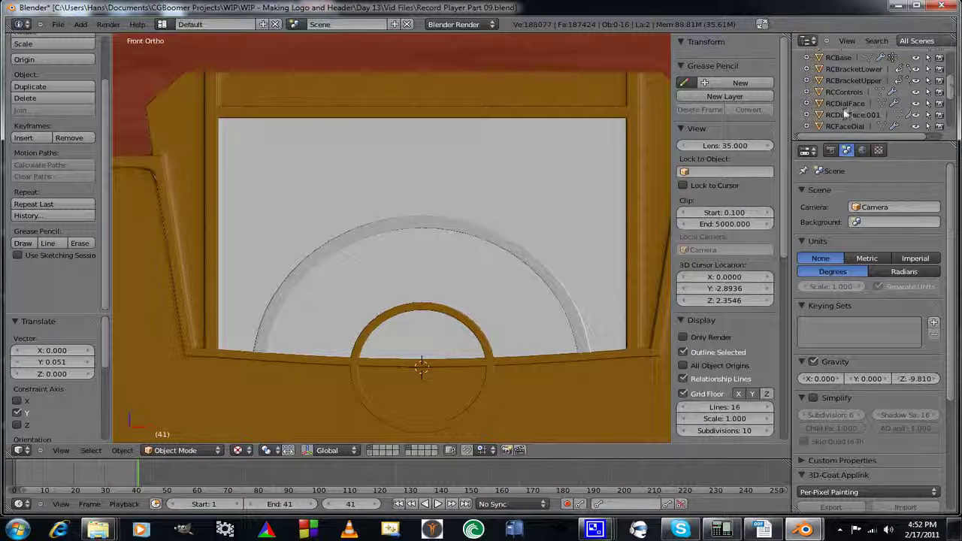
{"action": "right_click", "coordinate": [845, 119]}
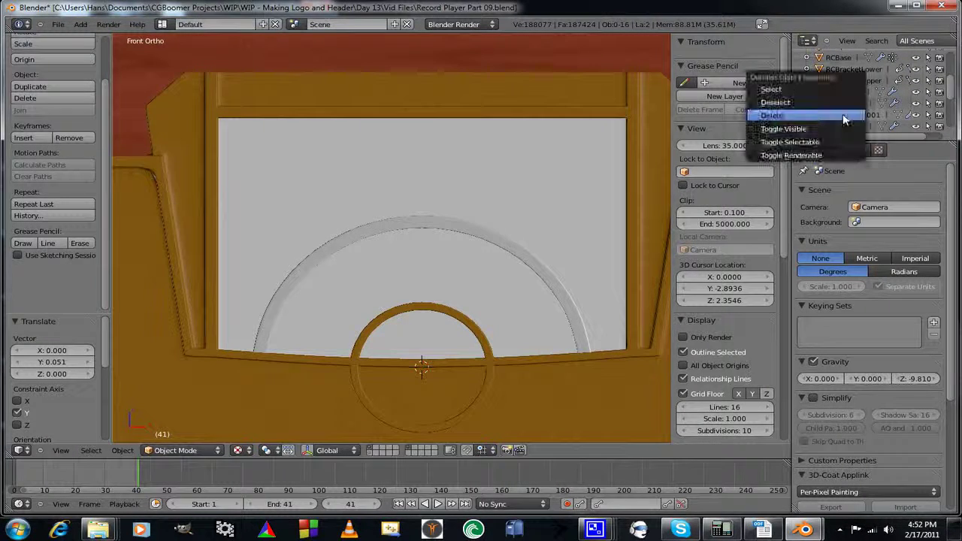
{"action": "left_click", "coordinate": [843, 113]}
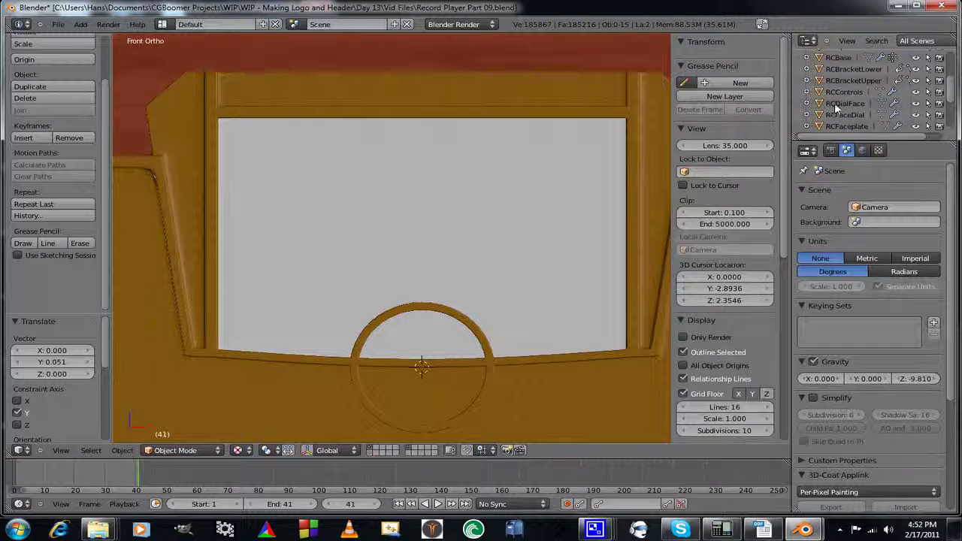
{"action": "right_click", "coordinate": [834, 103]}
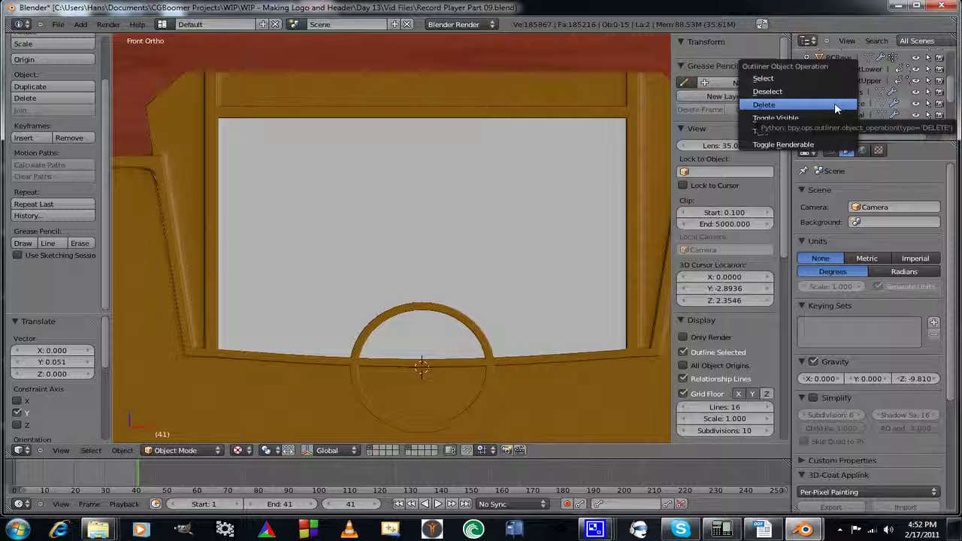
{"action": "left_click", "coordinate": [834, 103]}
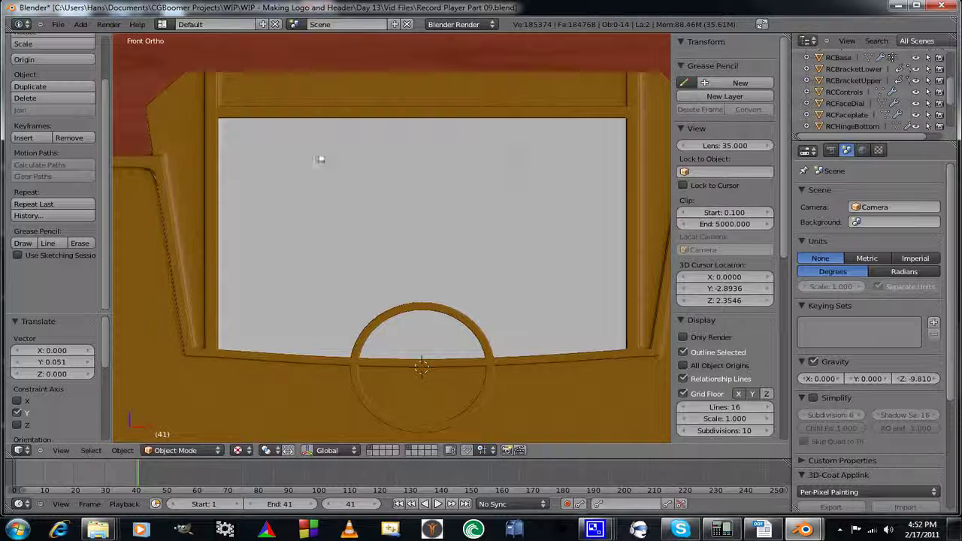
{"action": "scroll", "coordinate": [397, 303], "scroll_direction": "down", "scroll_amount": 2}
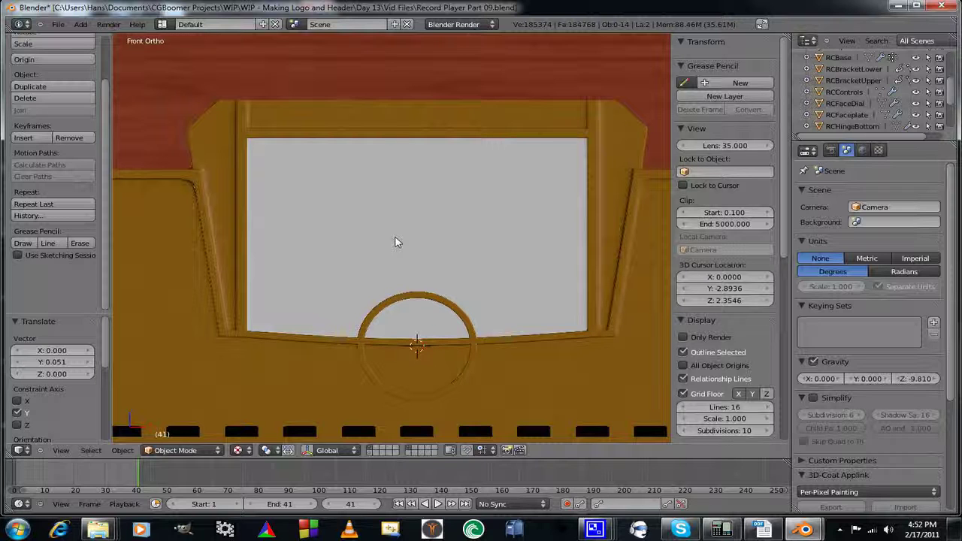
{"action": "left_click", "coordinate": [57, 27]}
{"action": "left_click", "coordinate": [83, 107]}
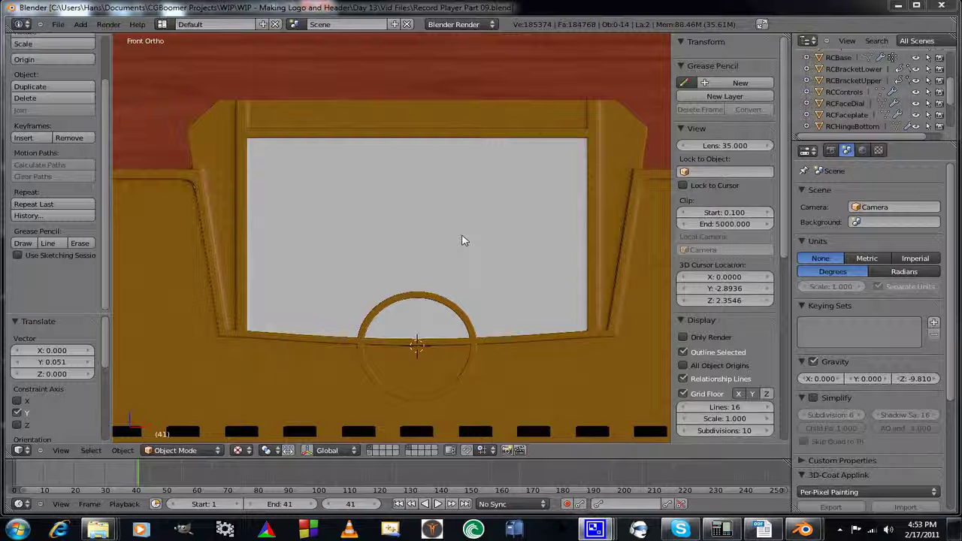
In RCFaceplate's Edit Mode, select the Dial-material faces and UV-project them from view (bounds).
{"action": "right_click", "coordinate": [634, 281]}
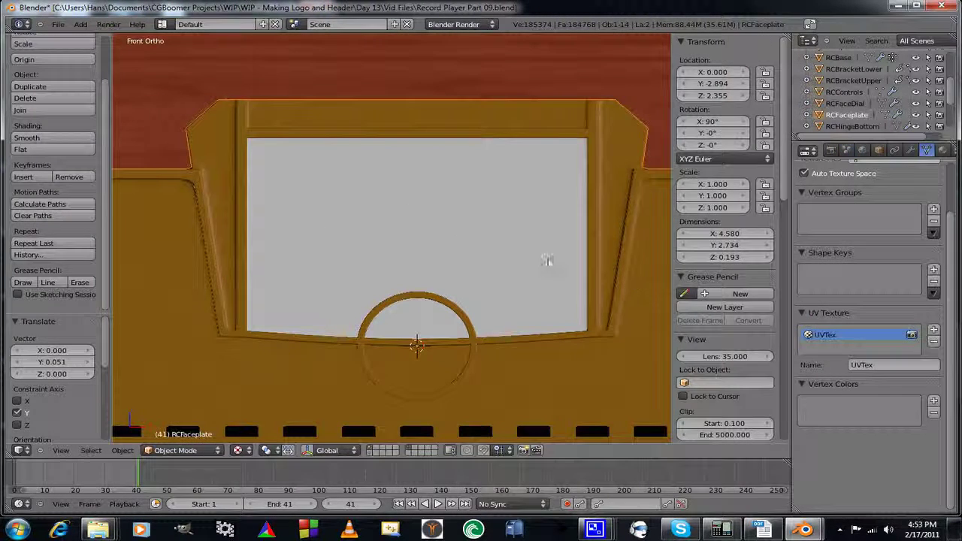
{"action": "key", "text": "Tab"}
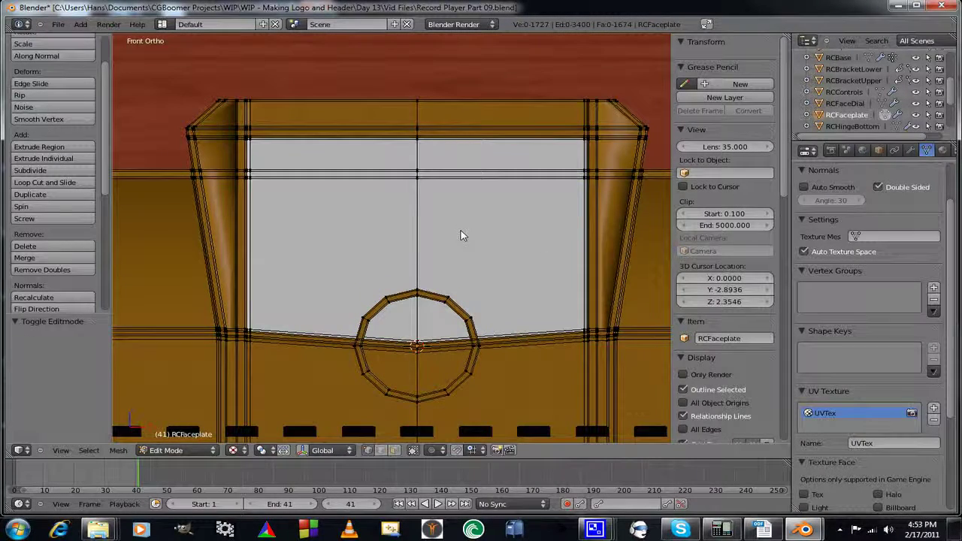
{"action": "left_click", "coordinate": [944, 151]}
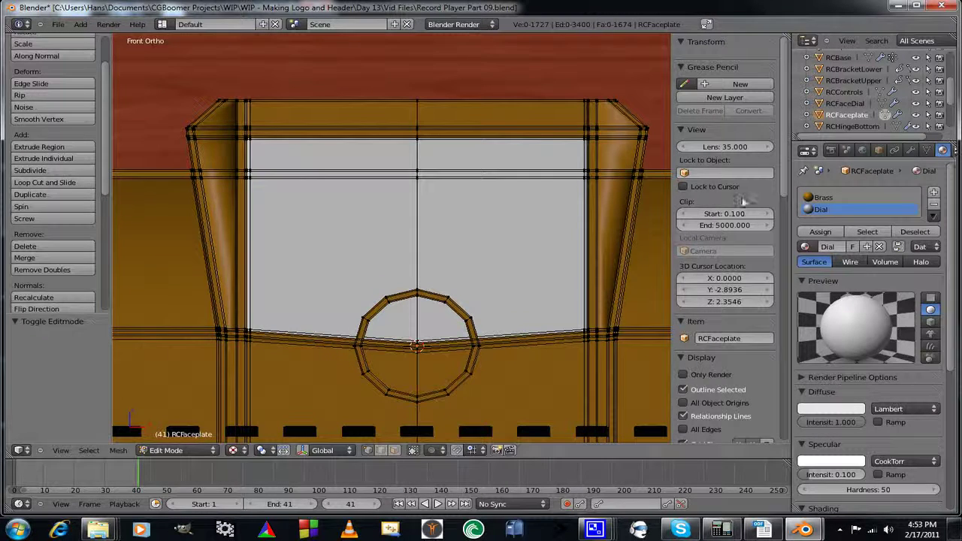
{"action": "left_click", "coordinate": [867, 232]}
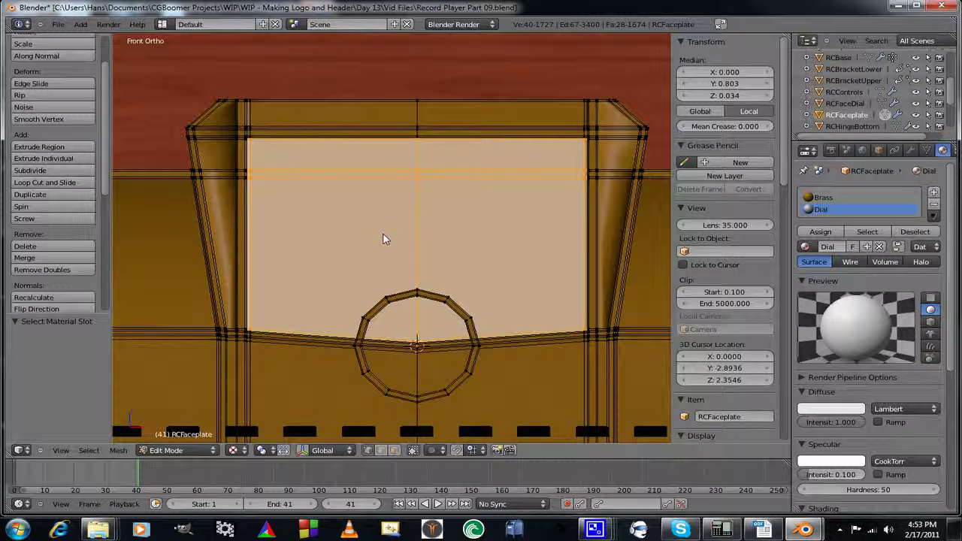
{"action": "key", "text": "u"}
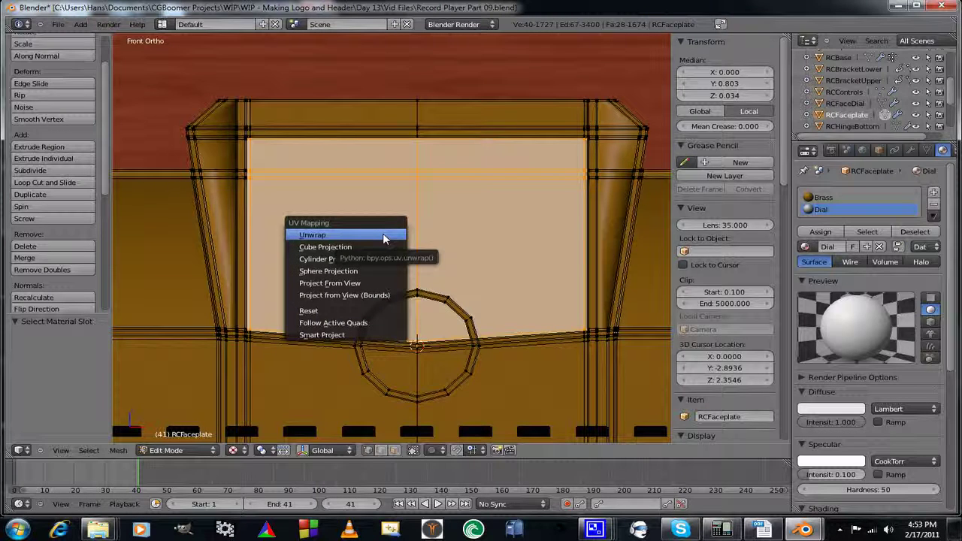
{"action": "left_click", "coordinate": [366, 298]}
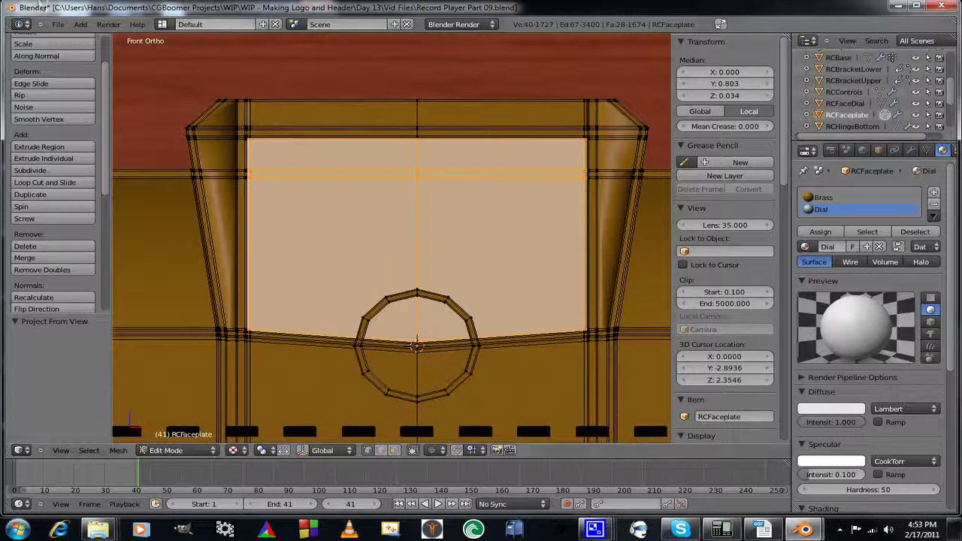
{"action": "left_click", "coordinate": [167, 26]}
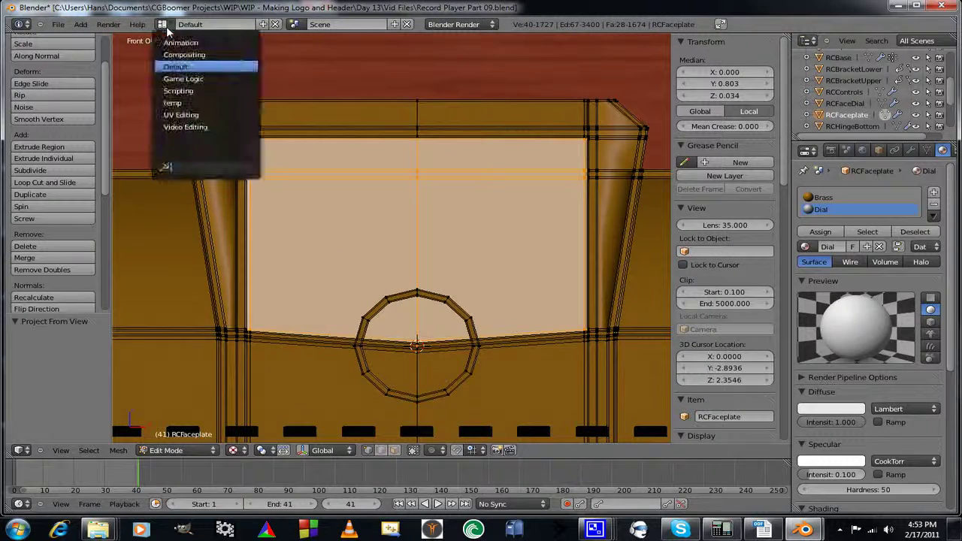
Switch to the UV Editing layout and add a new Image or Movie texture to Dial.
{"action": "left_click", "coordinate": [175, 113]}
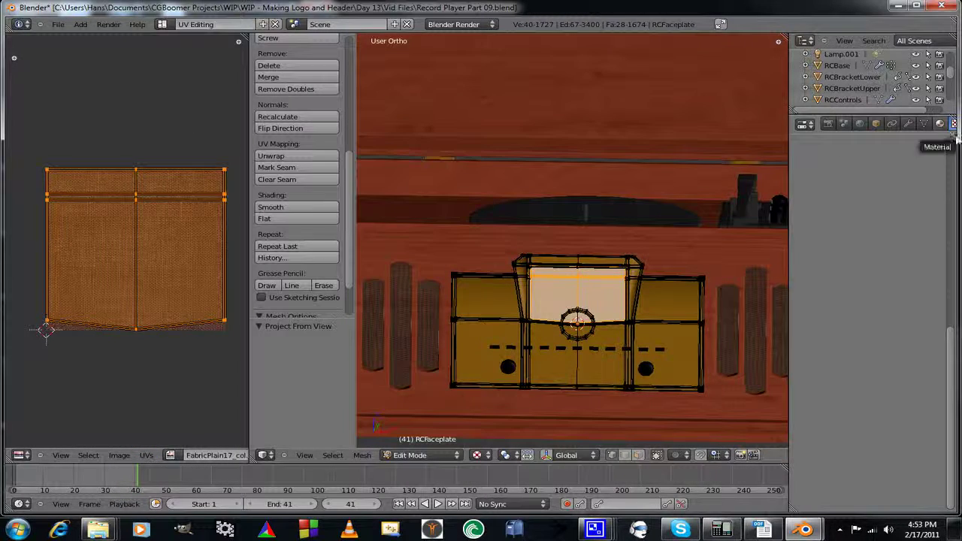
{"action": "scroll", "coordinate": [951, 351], "scroll_direction": "up", "scroll_amount": 10}
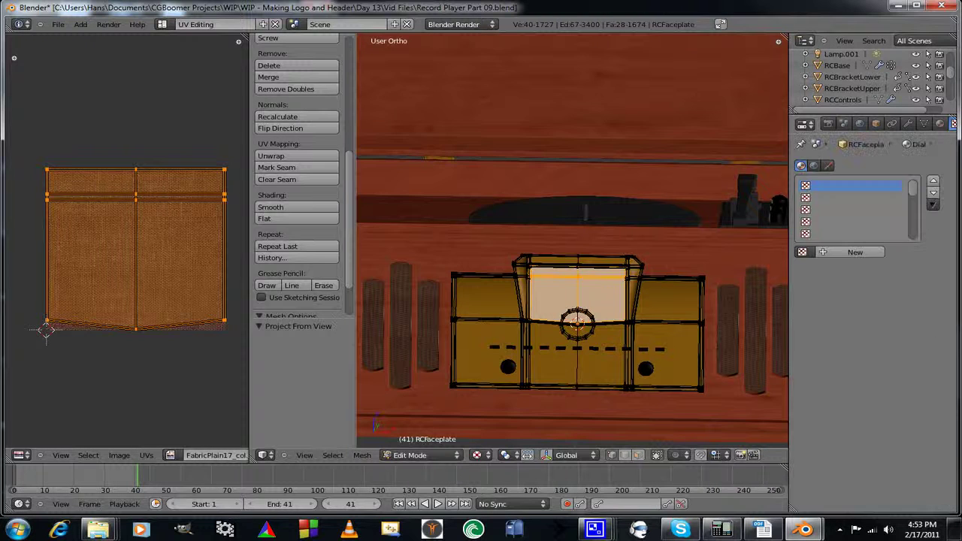
{"action": "left_click", "coordinate": [854, 253]}
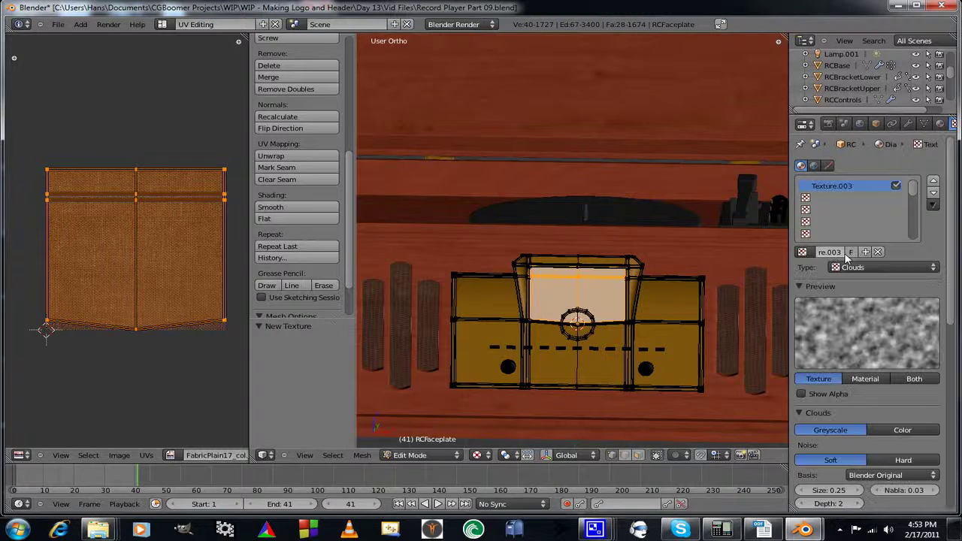
{"action": "left_click", "coordinate": [883, 268]}
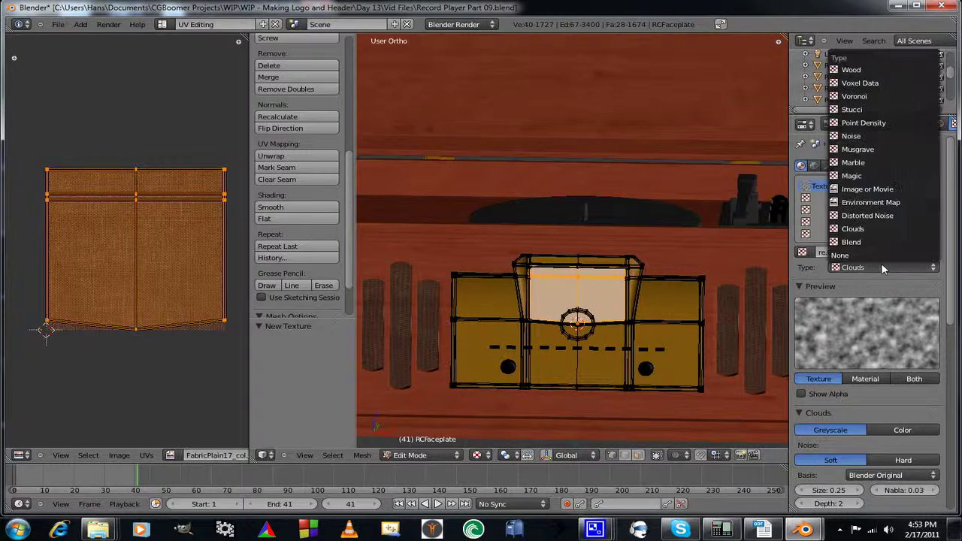
{"action": "left_click", "coordinate": [856, 193]}
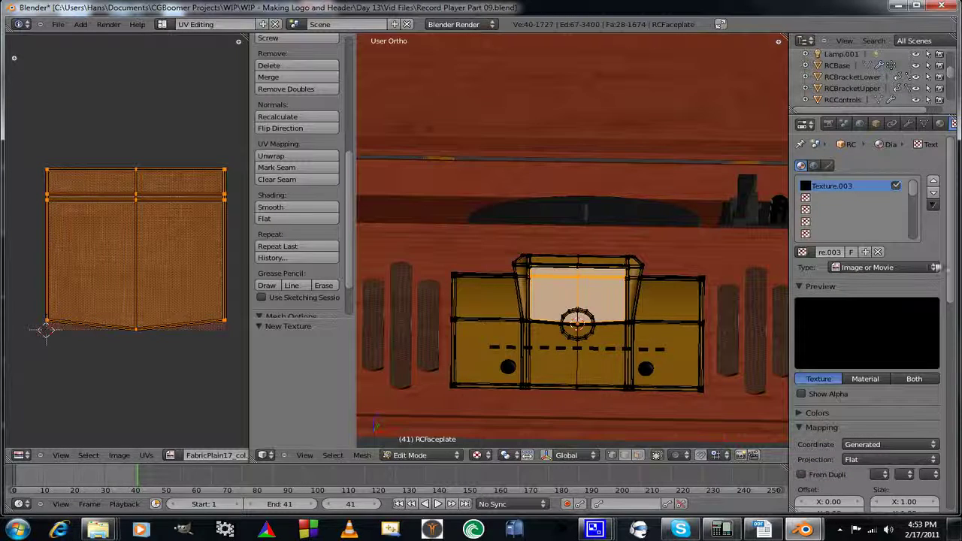
Set the texture coordinates to UV and open the image file browser.
{"action": "scroll", "coordinate": [953, 259], "scroll_direction": "down", "scroll_amount": 5}
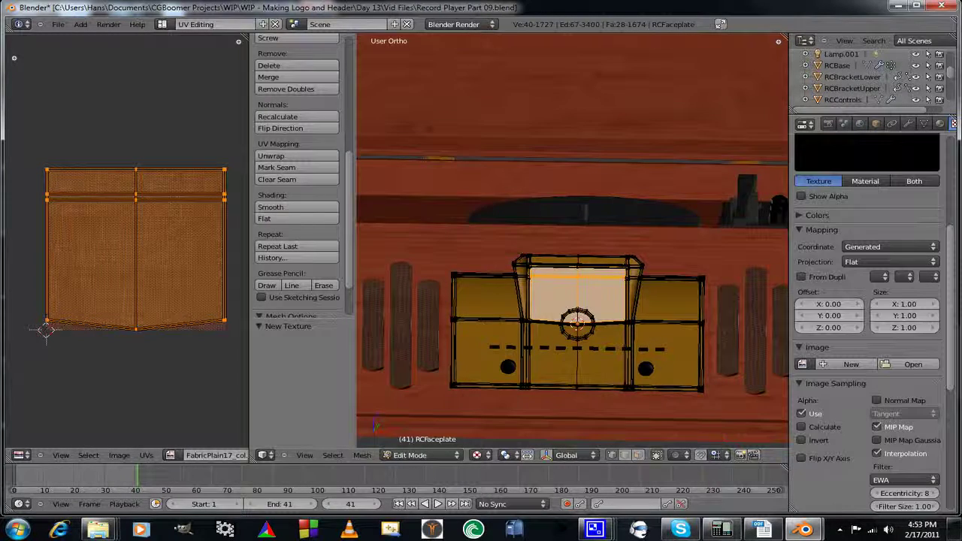
{"action": "left_click", "coordinate": [884, 254]}
{"action": "left_click", "coordinate": [871, 203]}
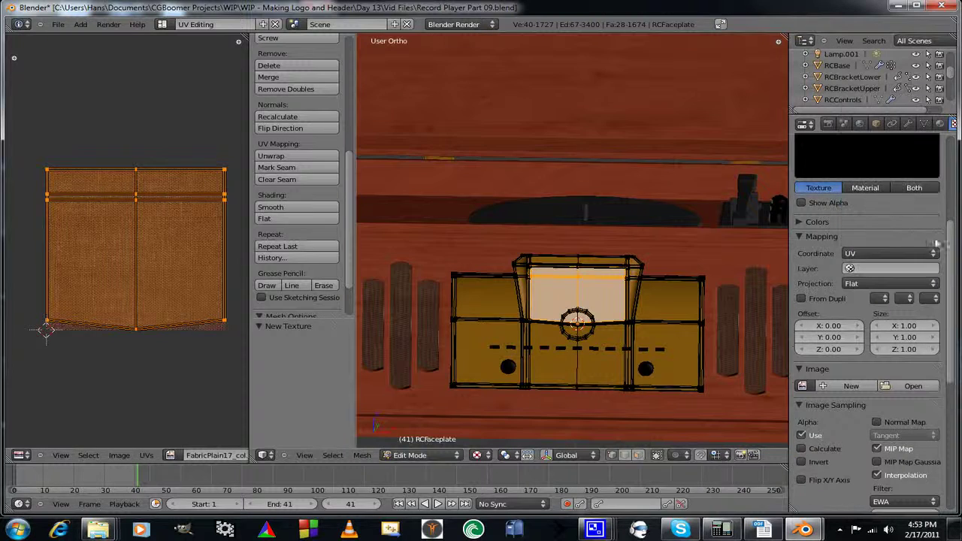
{"action": "scroll", "coordinate": [908, 258], "scroll_direction": "down", "scroll_amount": 5}
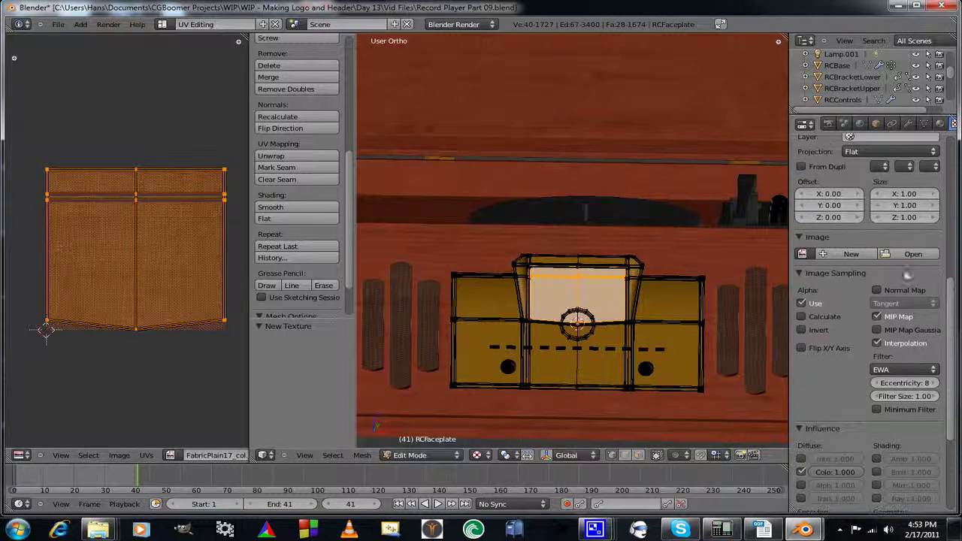
{"action": "left_click", "coordinate": [912, 255]}
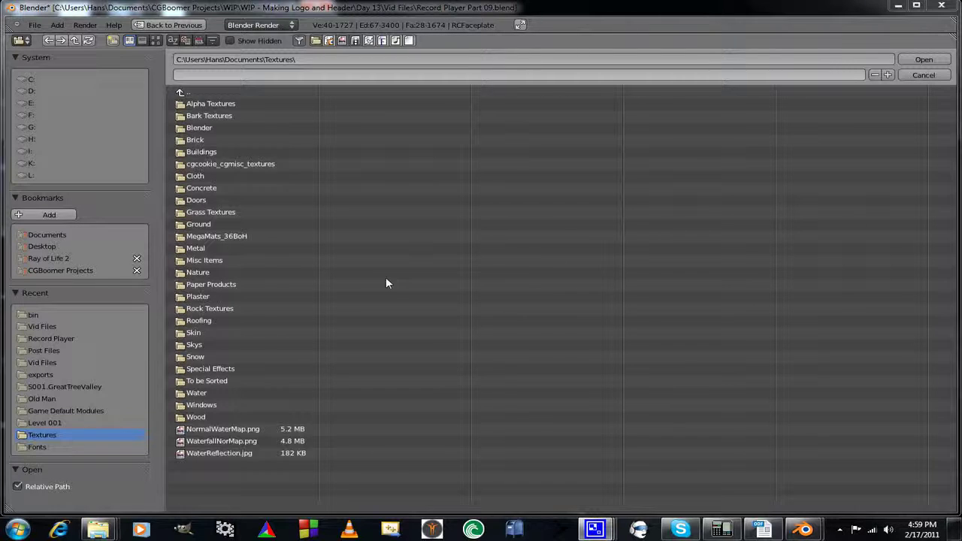
Browse to Day 13\Vid Files\textures and load DialFace.png as the texture image.
{"action": "left_click", "coordinate": [80, 268]}
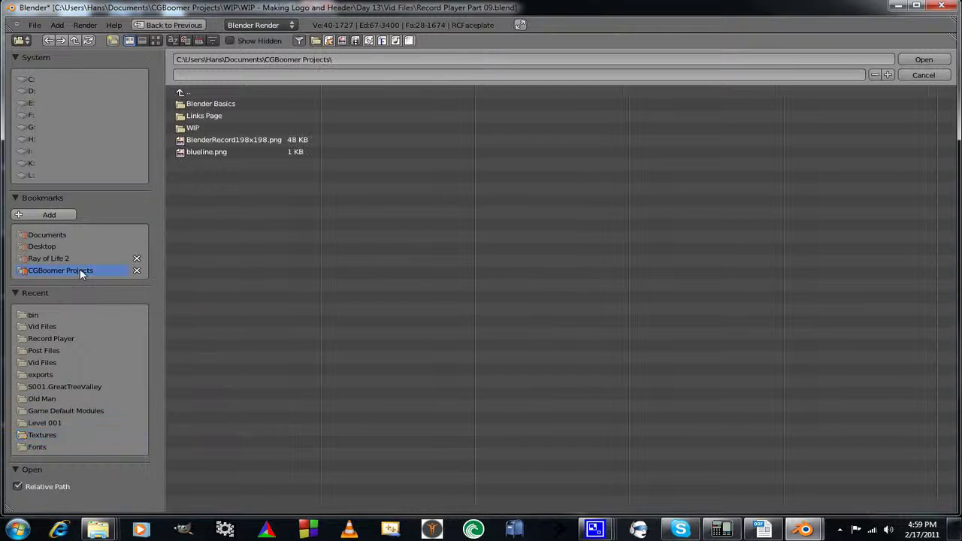
{"action": "left_click", "coordinate": [187, 129]}
{"action": "left_click", "coordinate": [189, 104]}
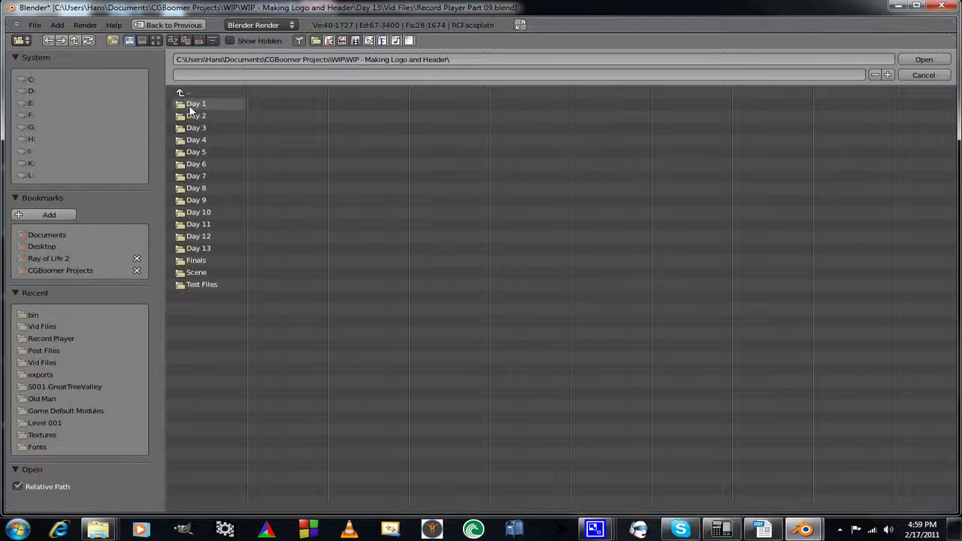
{"action": "left_click", "coordinate": [181, 249]}
{"action": "left_click", "coordinate": [199, 117]}
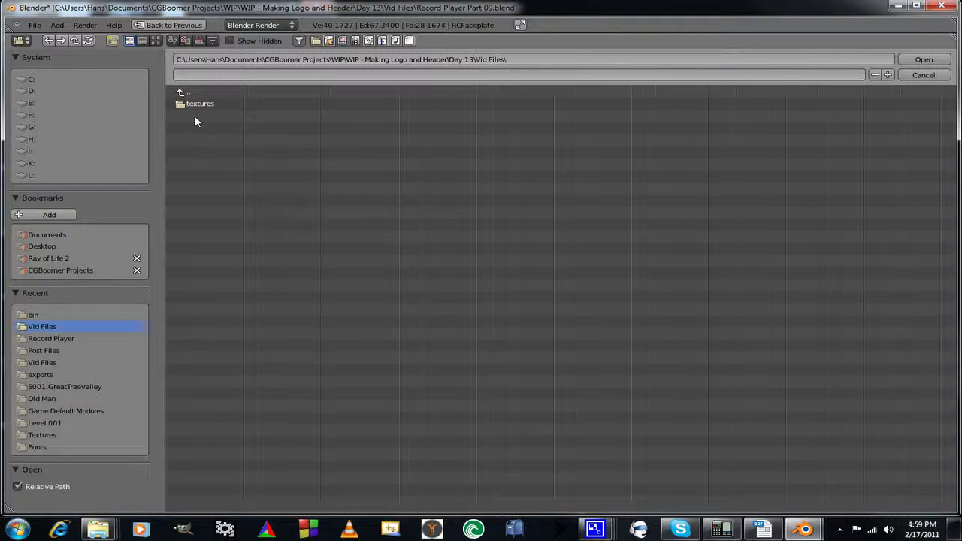
{"action": "left_click", "coordinate": [204, 104]}
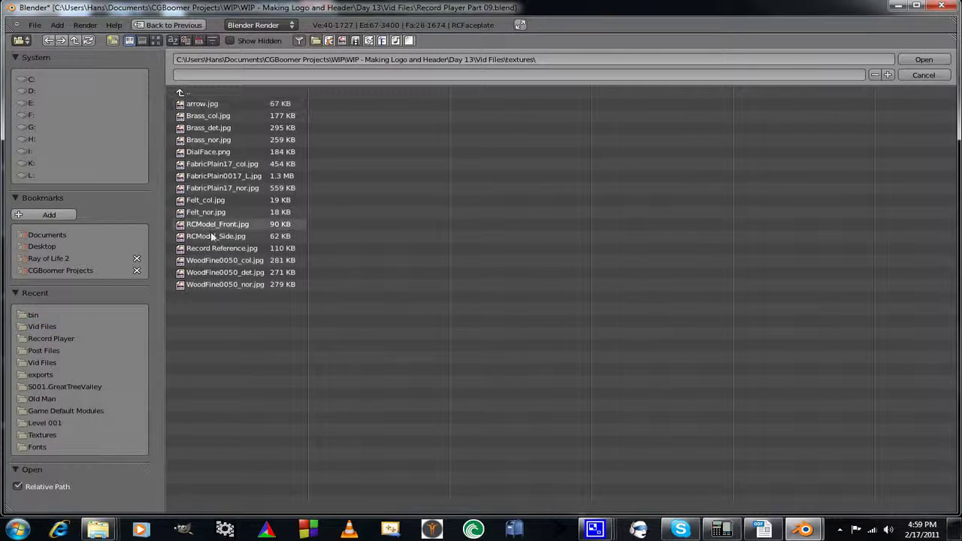
{"action": "left_click", "coordinate": [157, 39]}
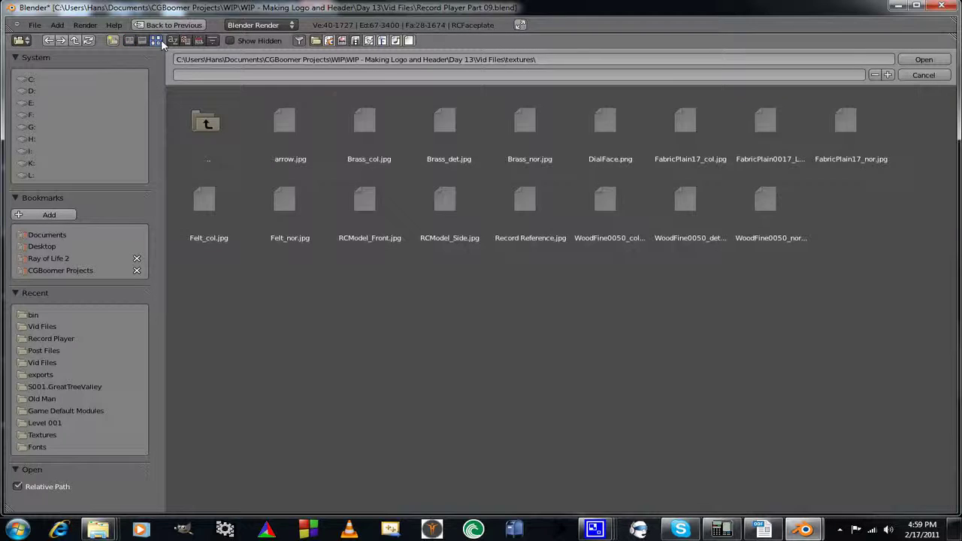
{"action": "left_click", "coordinate": [602, 120]}
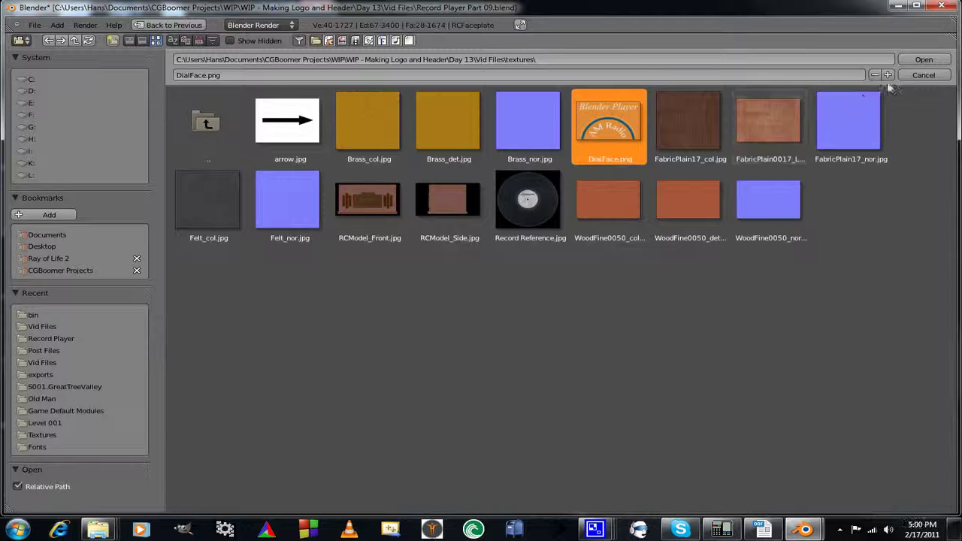
{"action": "left_click", "coordinate": [926, 60]}
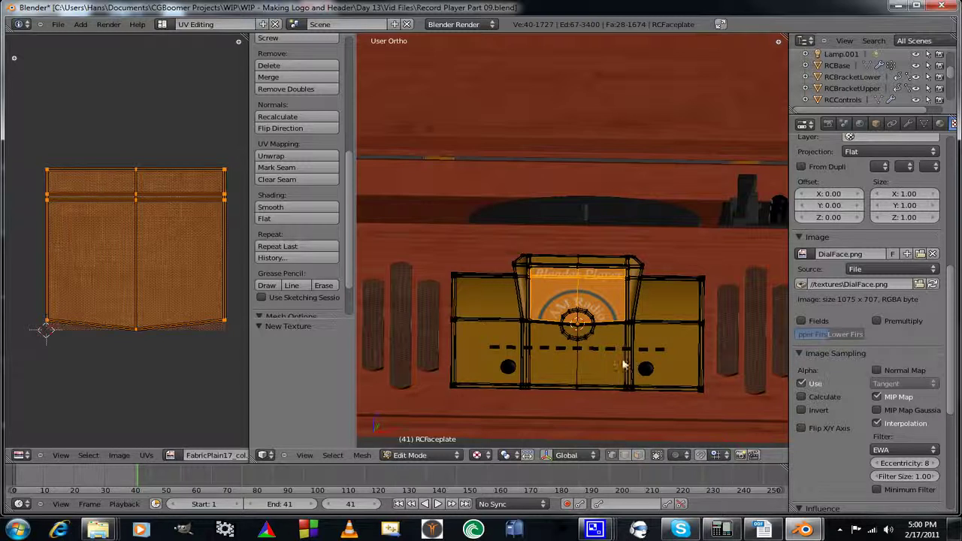
Return to Object Mode and pan, orbit and zoom to inspect the textured dial face.
{"action": "key", "text": "Tab"}
{"action": "scroll", "coordinate": [591, 342], "scroll_direction": "up", "scroll_amount": 1}
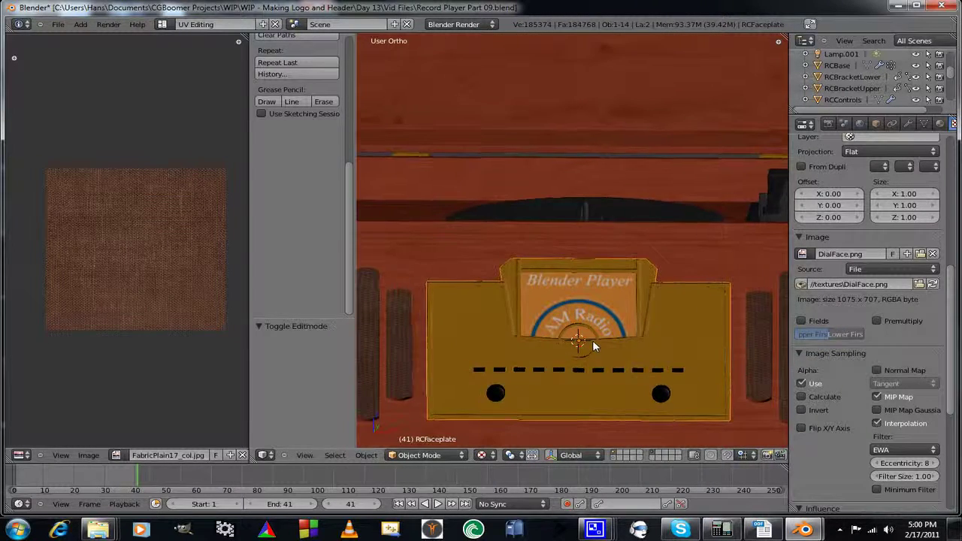
{"action": "middle_click_drag", "start_coordinate": [592, 340], "coordinate": [597, 316], "text": "shift"}
{"action": "middle_click_drag", "start_coordinate": [672, 326], "coordinate": [659, 326]}
{"action": "scroll", "coordinate": [594, 342], "scroll_direction": "up", "scroll_amount": 2}
{"action": "middle_click_drag", "start_coordinate": [594, 344], "coordinate": [516, 355]}
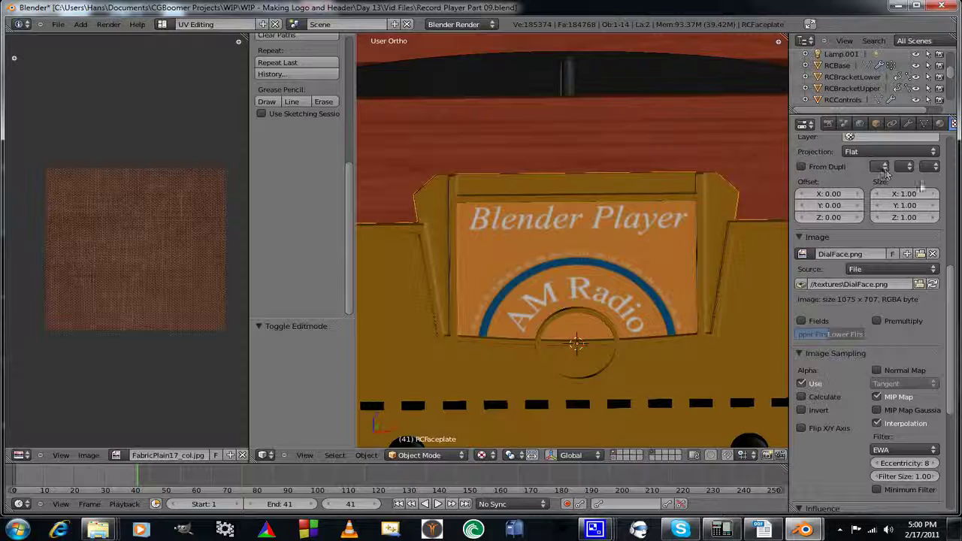
{"action": "left_click_drag", "start_coordinate": [952, 329], "coordinate": [953, 426]}
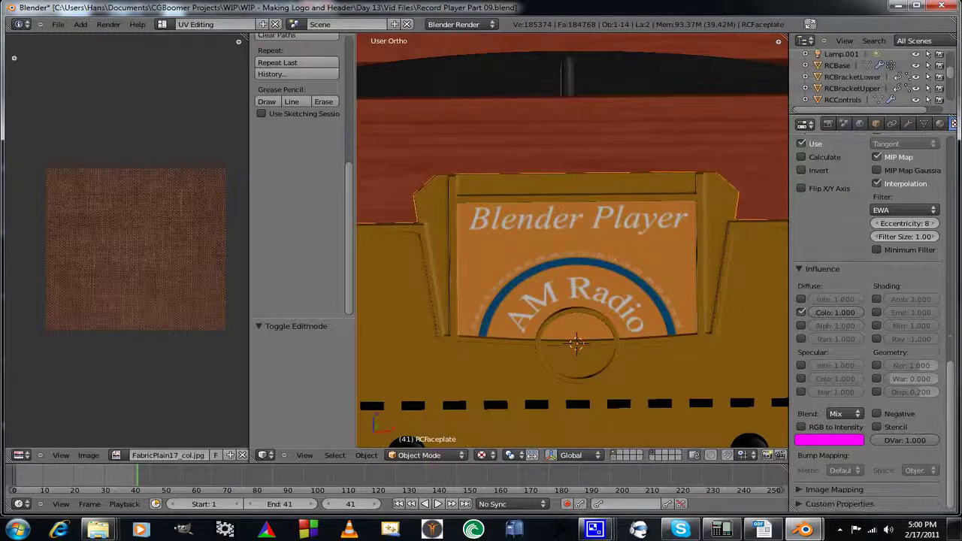
Set the texture's Image Mapping extension to Clip so it no longer repeats.
{"action": "left_click", "coordinate": [799, 490]}
{"action": "scroll", "coordinate": [946, 416], "scroll_direction": "down", "scroll_amount": 4}
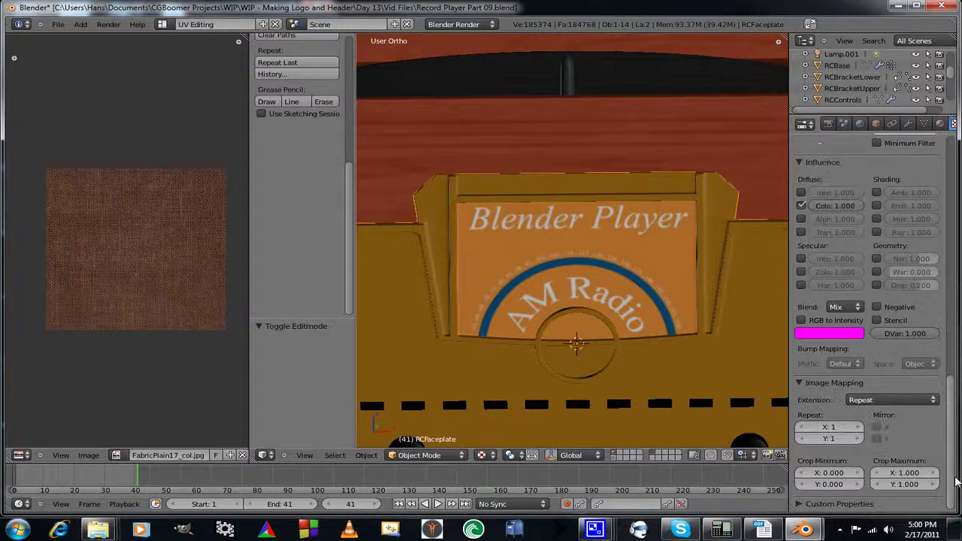
{"action": "left_click", "coordinate": [883, 404]}
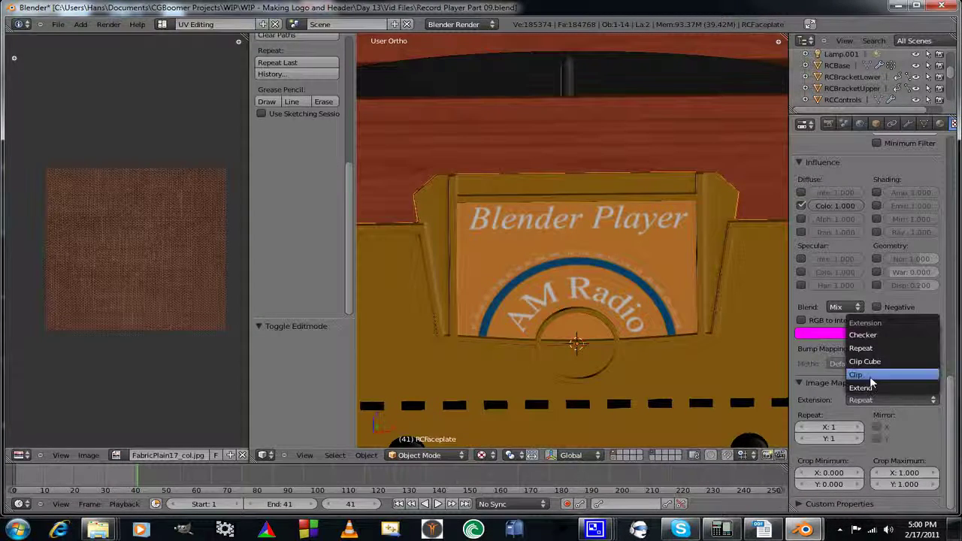
{"action": "left_click", "coordinate": [870, 376]}
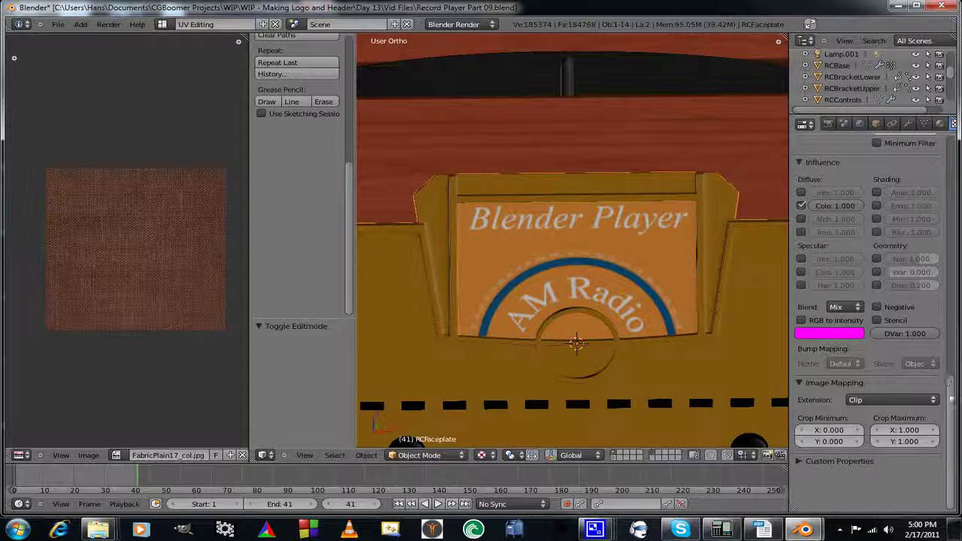
{"action": "left_click_drag", "start_coordinate": [955, 404], "coordinate": [951, 366]}
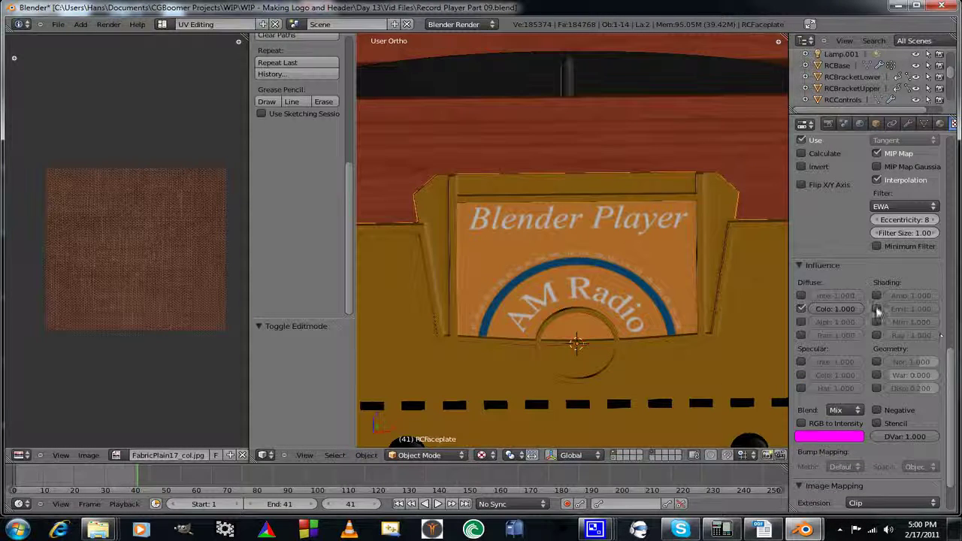
Enable Emit influence at 0.5 and switch to front orthographic view.
{"action": "left_click", "coordinate": [877, 309]}
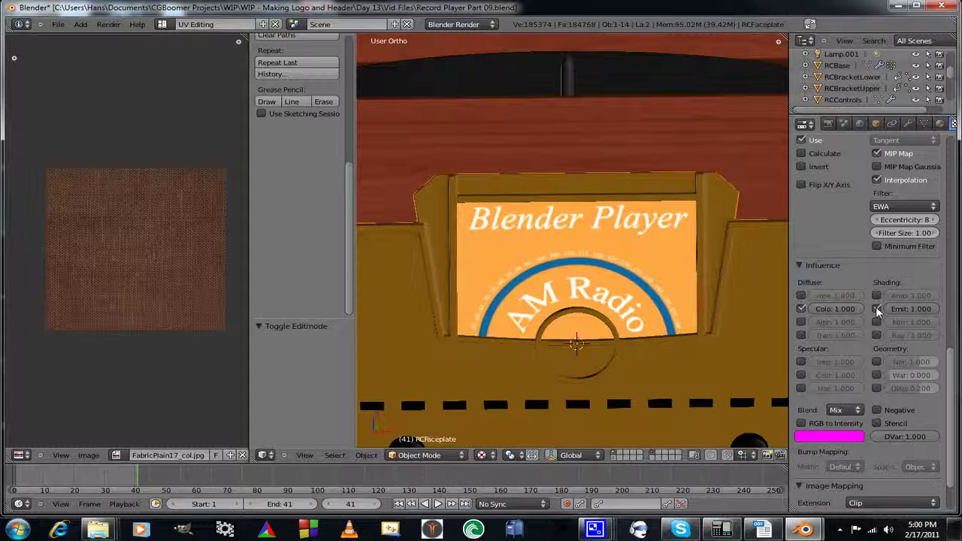
{"action": "left_click", "coordinate": [914, 310]}
{"action": "type", "text": "0.5"}
{"action": "key", "text": "Return"}
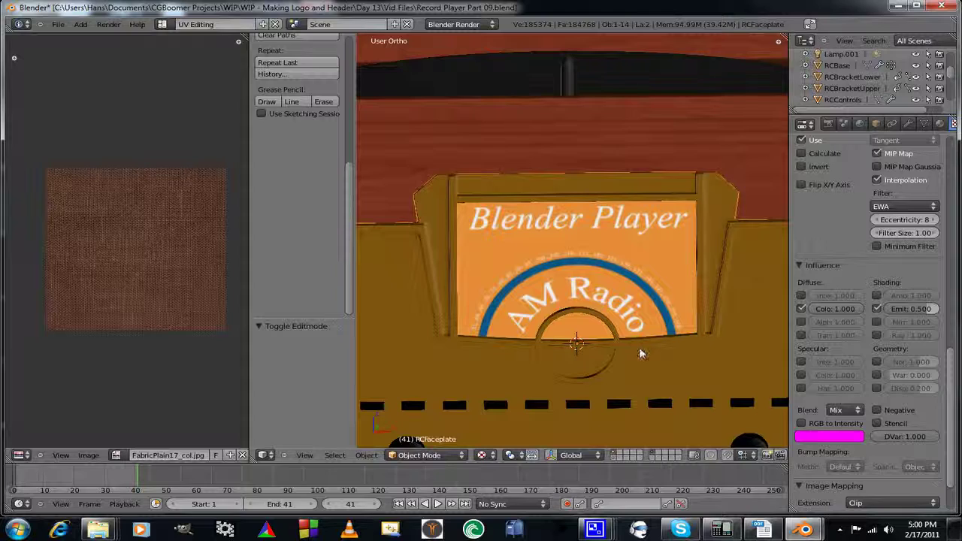
{"action": "mouse_move", "coordinate": [641, 353]}
{"action": "middle_mouse_down"}
{"action": "mouse_move", "coordinate": [619, 347]}
{"action": "mouse_move", "coordinate": [642, 348]}
{"action": "middle_mouse_up"}
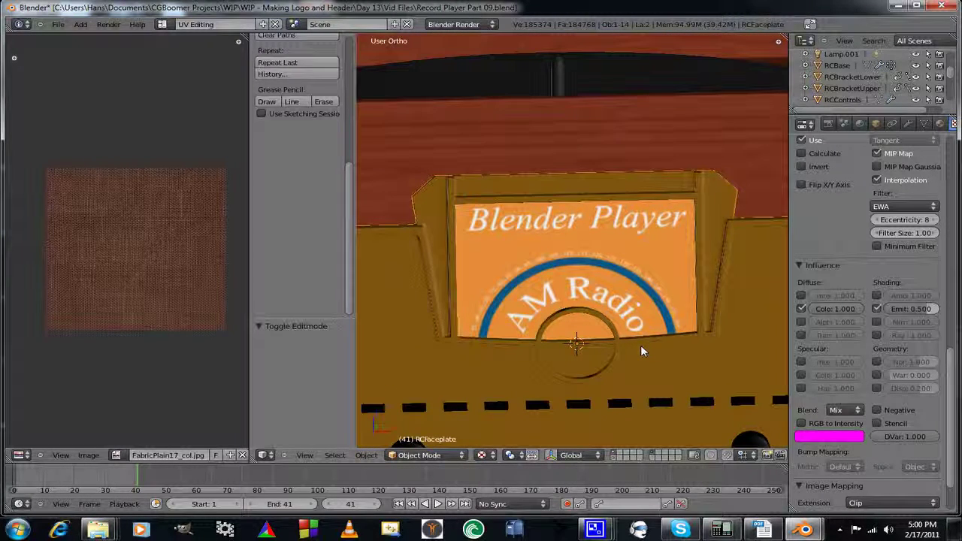
{"action": "key", "text": "KP_1"}
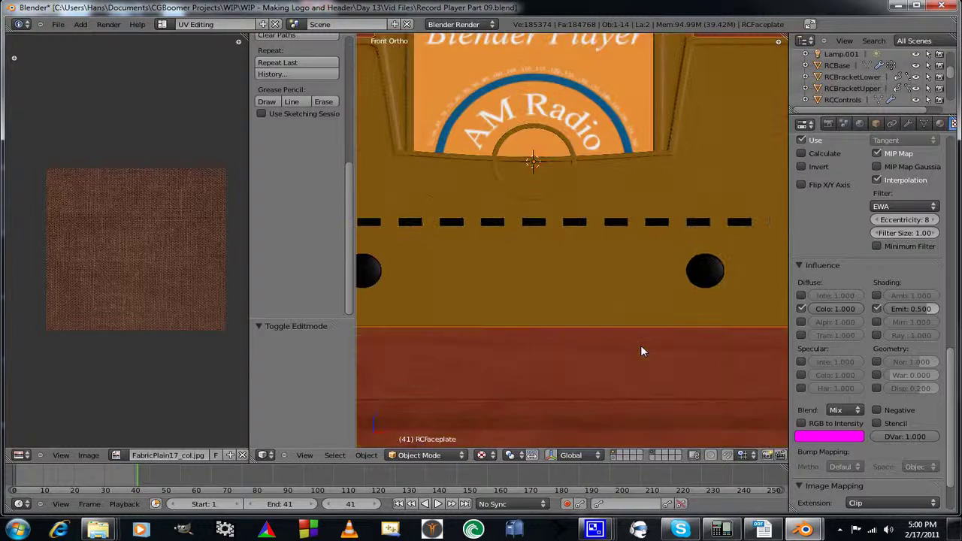
{"action": "middle_click_drag", "start_coordinate": [606, 219], "coordinate": [606, 300], "text": "shift"}
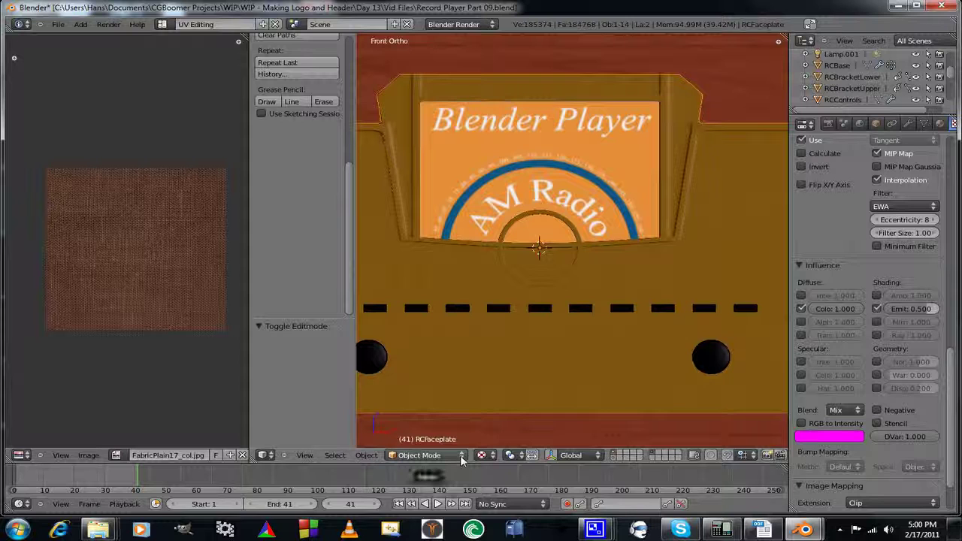
Move RCFaceDial to its own layer, show the faceplate and body layers, and view its Arrow material.
{"action": "left_click", "coordinate": [614, 457]}
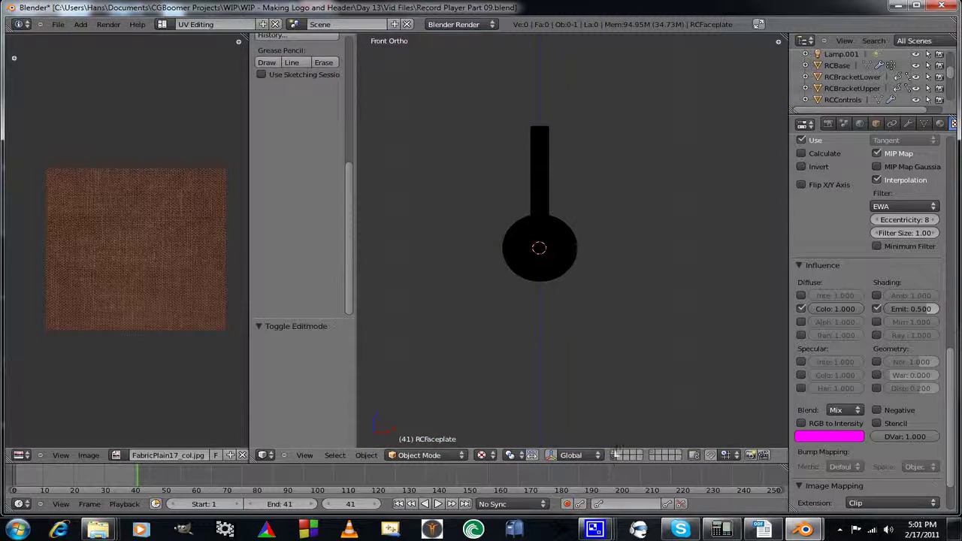
{"action": "right_click", "coordinate": [556, 254]}
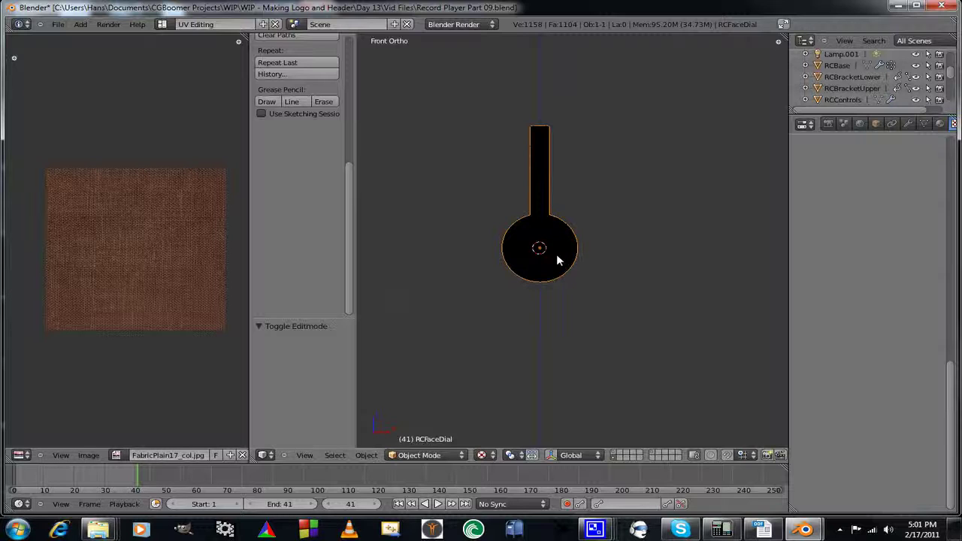
{"action": "key", "text": "m"}
{"action": "left_click", "coordinate": [664, 281]}
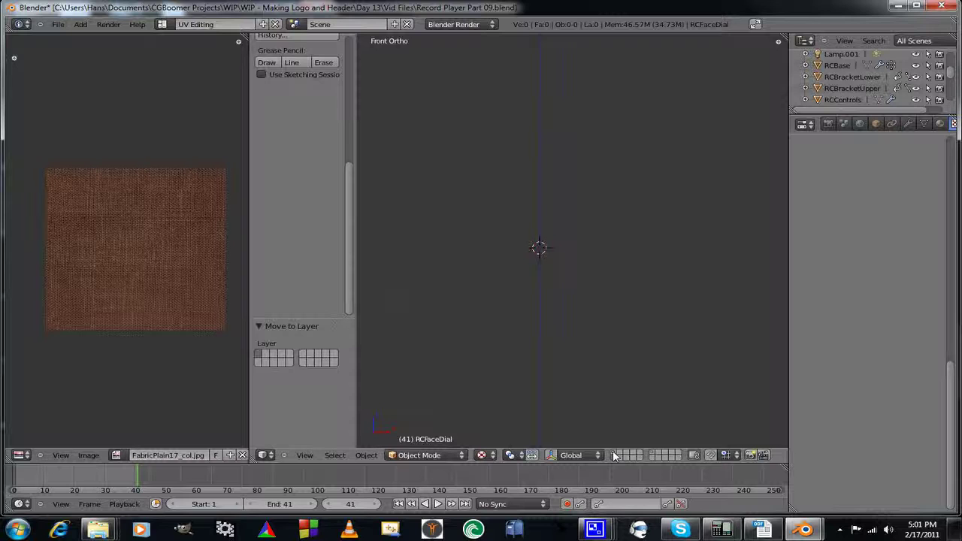
{"action": "left_click", "coordinate": [614, 454]}
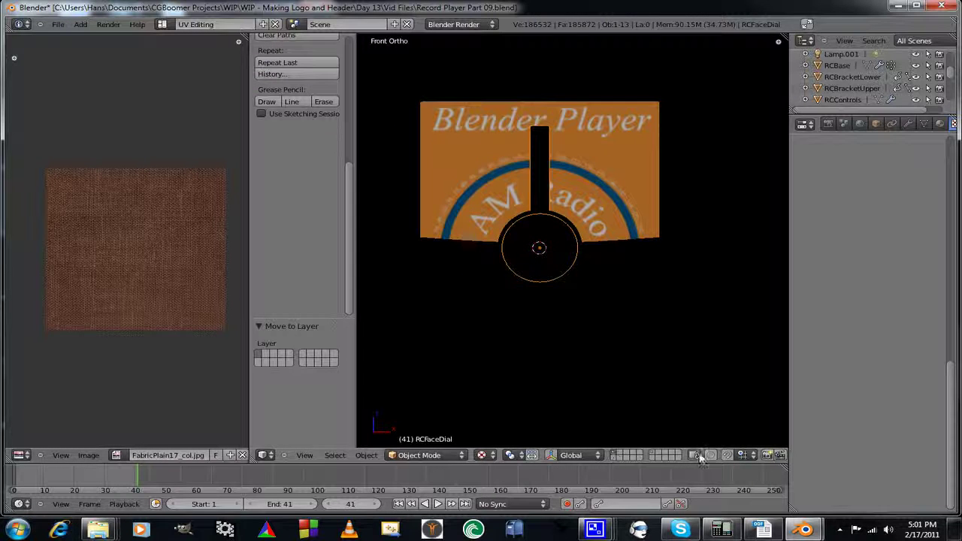
{"action": "left_click", "coordinate": [652, 456], "text": "shift"}
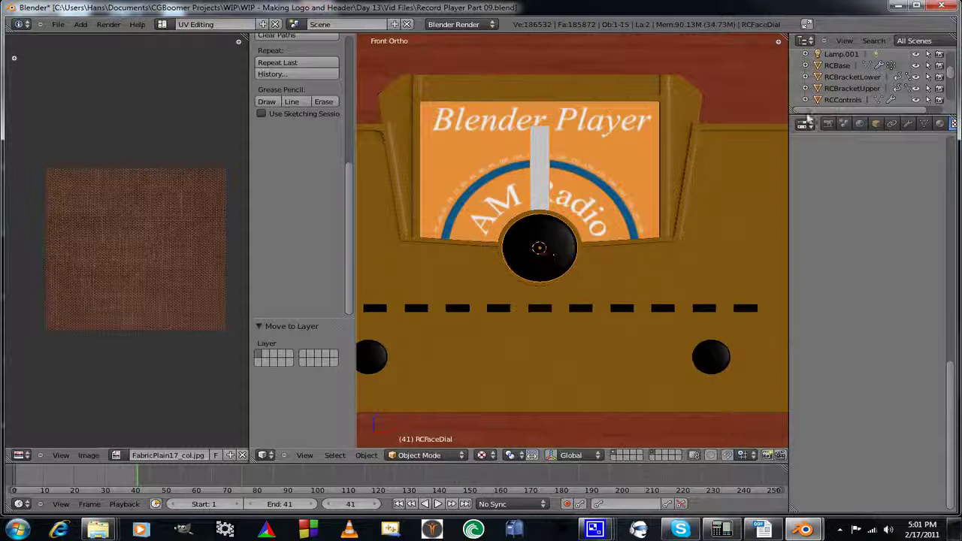
{"action": "left_click", "coordinate": [940, 124]}
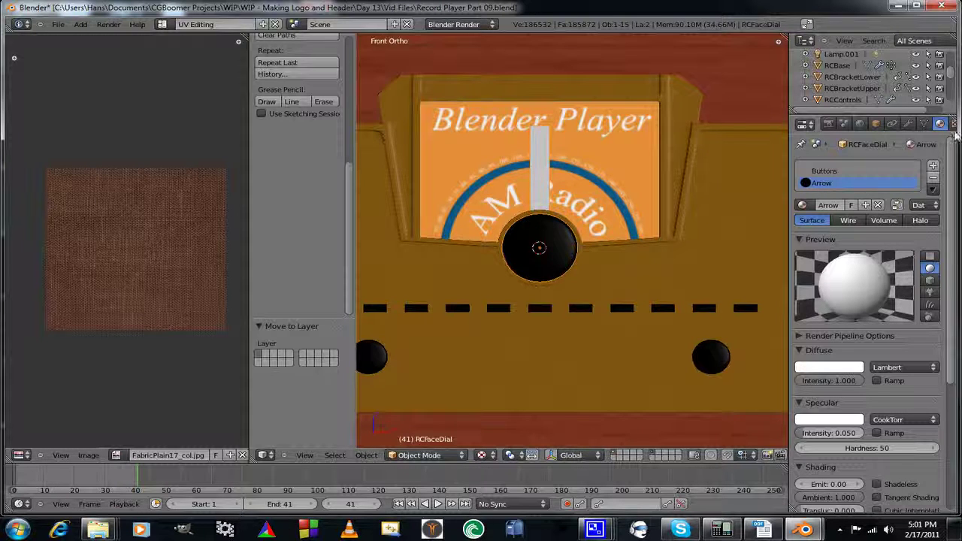
Expand the Arrow material's Transparency and Render Pipeline Options panels, with Transparency still off.
{"action": "left_click_drag", "start_coordinate": [951, 234], "coordinate": [954, 370]}
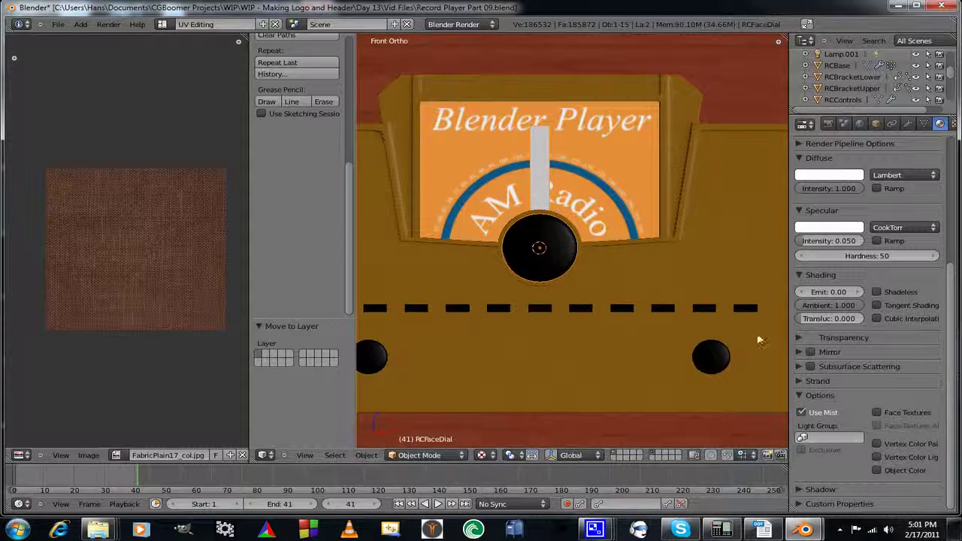
{"action": "left_click", "coordinate": [799, 338]}
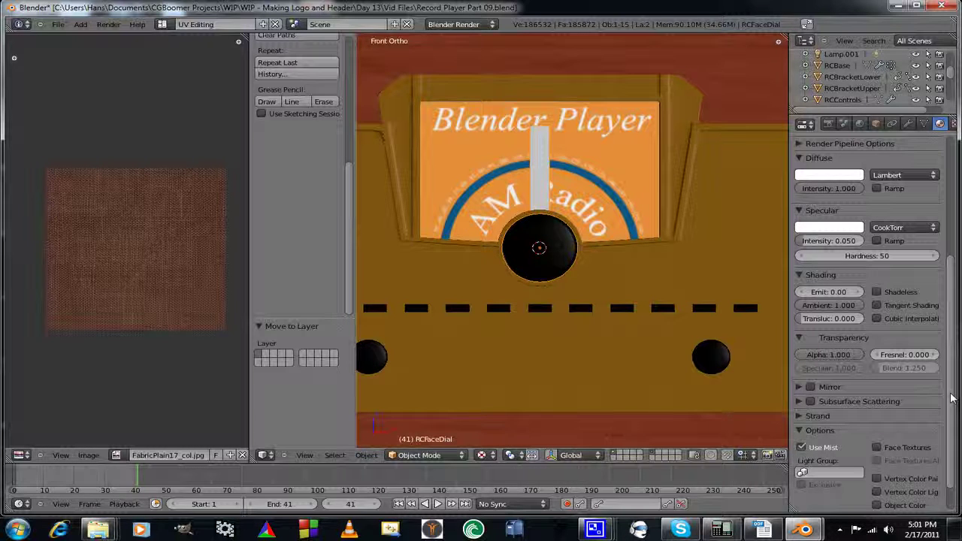
{"action": "scroll", "coordinate": [951, 399], "scroll_direction": "up", "scroll_amount": 6}
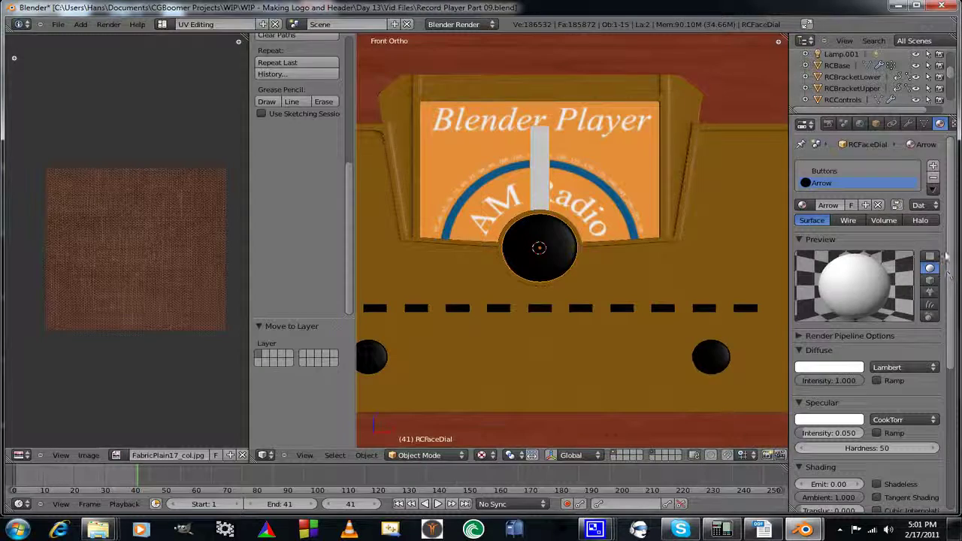
{"action": "left_click_drag", "start_coordinate": [946, 257], "coordinate": [949, 293]}
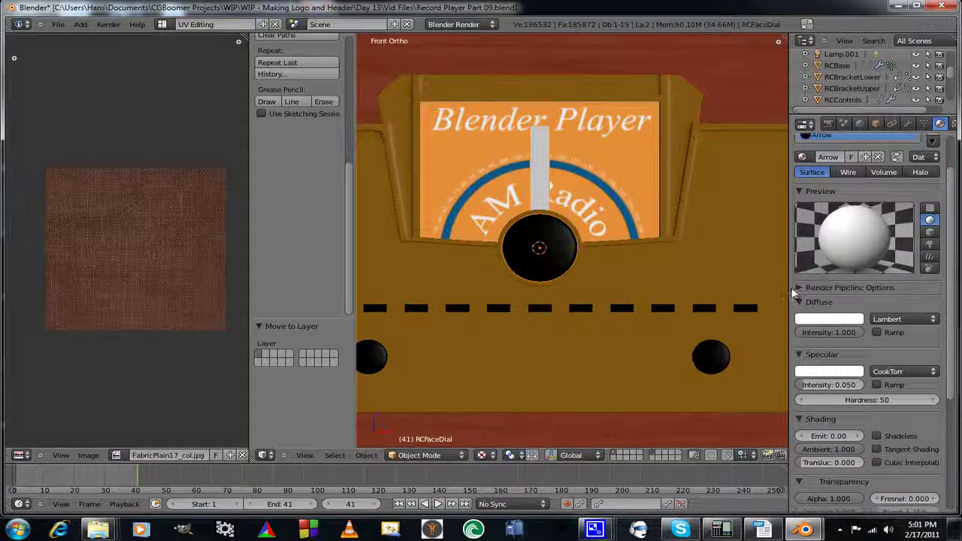
{"action": "left_click", "coordinate": [799, 288]}
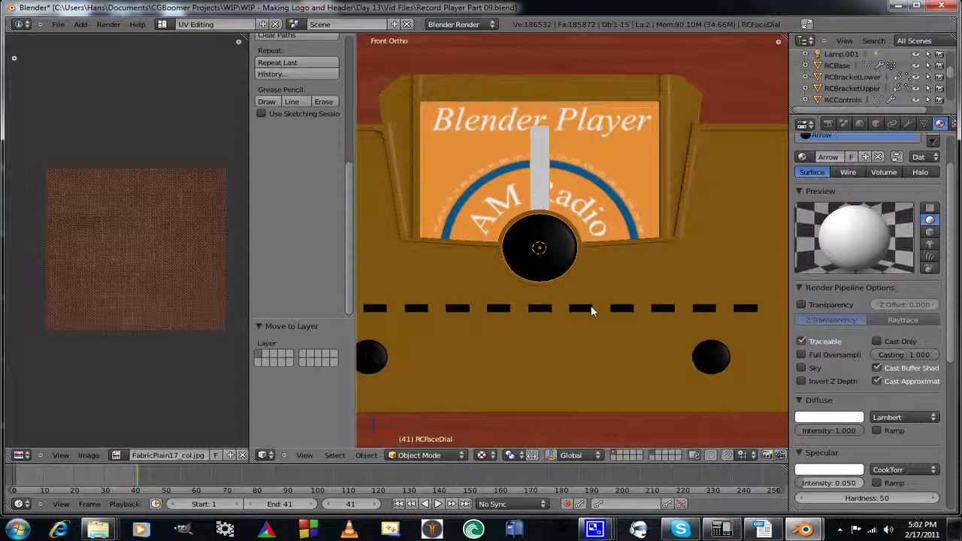
Show the Blender 2.5 Beta splash screen from the Help menu.
{"action": "left_click", "coordinate": [139, 25]}
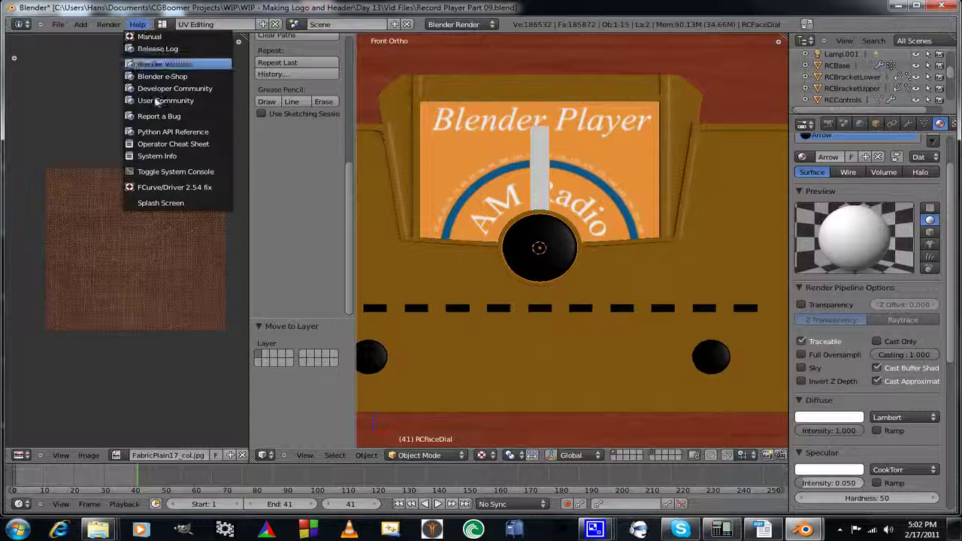
{"action": "left_click", "coordinate": [160, 204]}
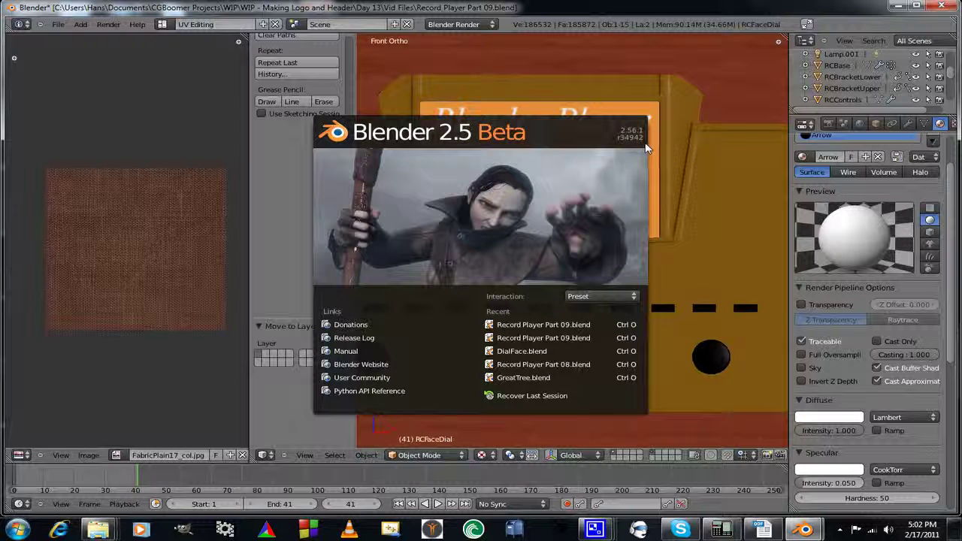
Enable Transparency on the Arrow material and set its Alpha to 0.000.
{"action": "left_click", "coordinate": [281, 133]}
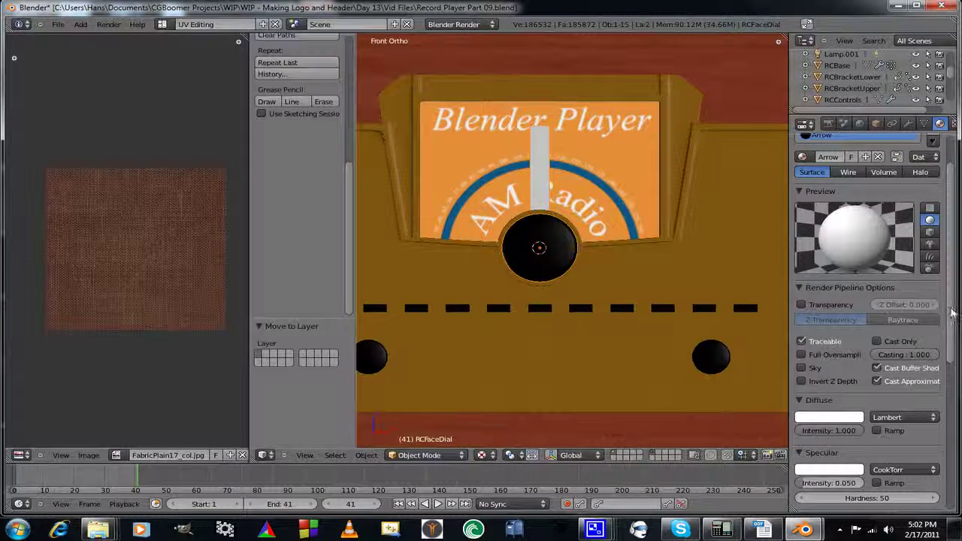
{"action": "left_click_drag", "start_coordinate": [952, 313], "coordinate": [955, 441]}
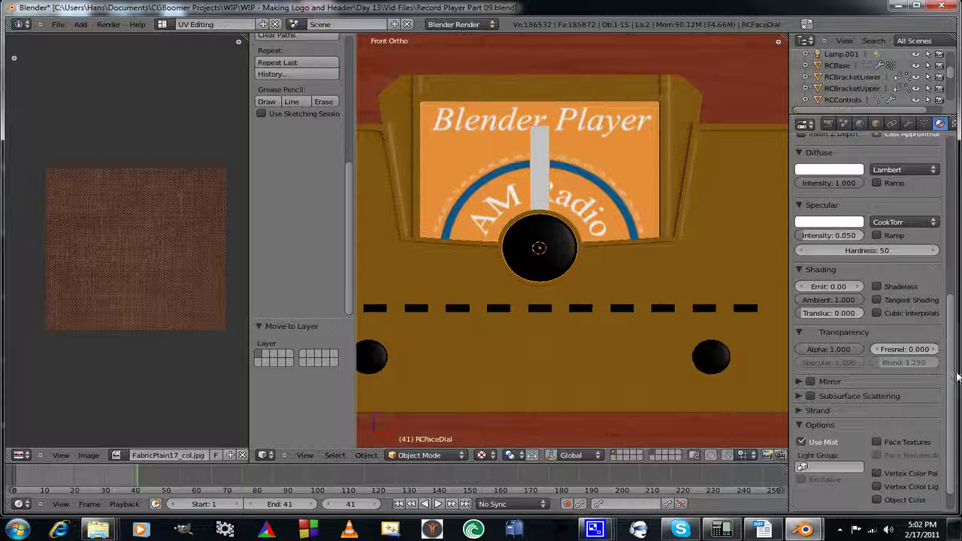
{"action": "left_click_drag", "start_coordinate": [957, 380], "coordinate": [959, 230]}
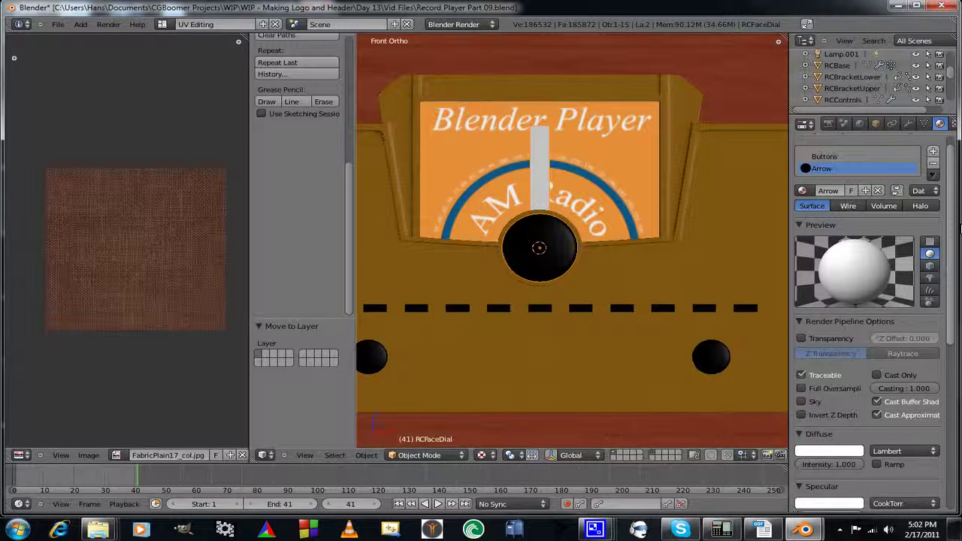
{"action": "left_click", "coordinate": [802, 336]}
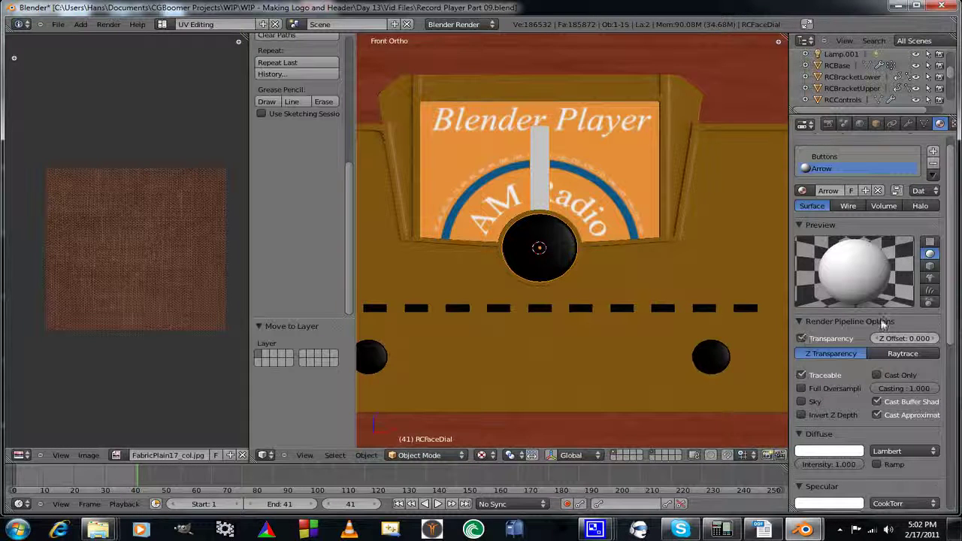
{"action": "scroll", "coordinate": [948, 315], "scroll_direction": "down", "scroll_amount": 8}
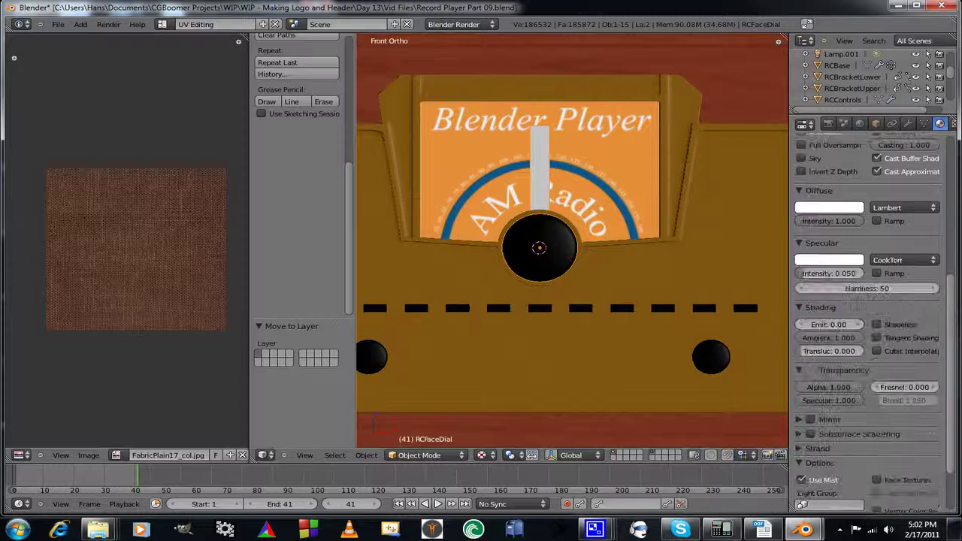
{"action": "scroll", "coordinate": [831, 397], "scroll_direction": "down", "scroll_amount": 1}
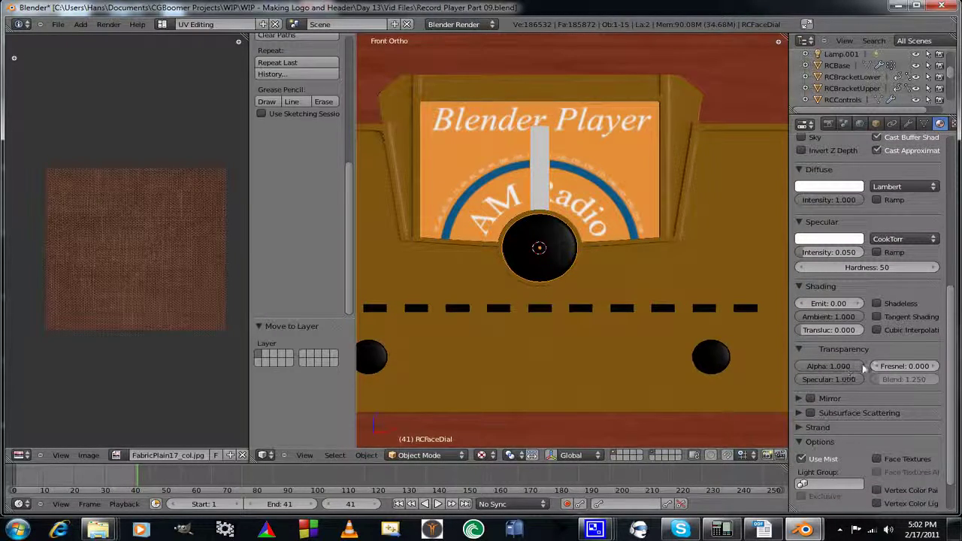
{"action": "left_click_drag", "start_coordinate": [862, 363], "coordinate": [769, 373]}
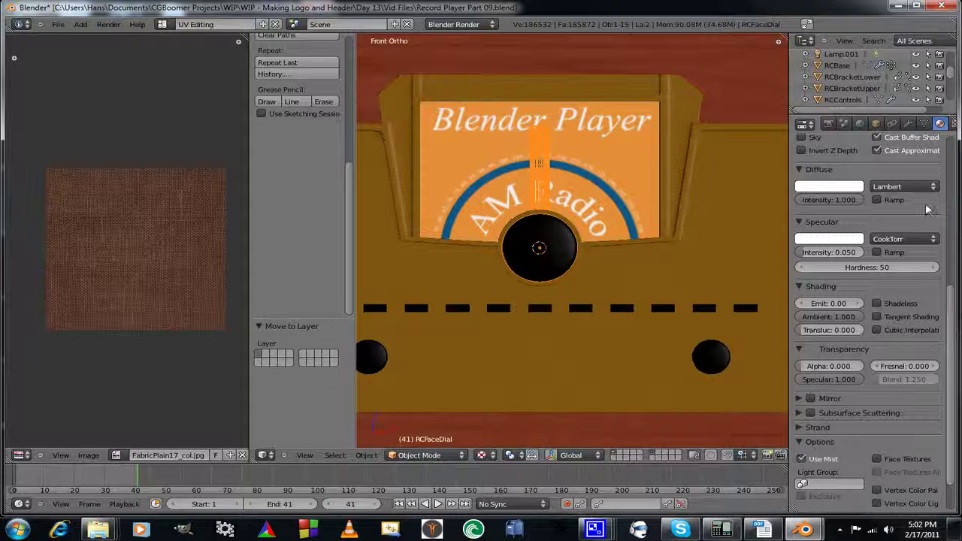
{"action": "left_click", "coordinate": [829, 124]}
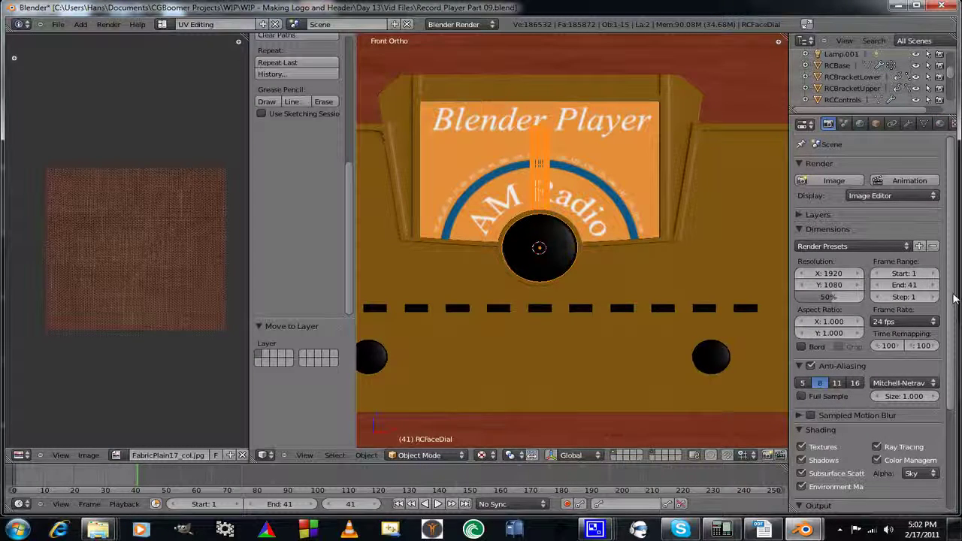
Expand the Arrow material's Shadow panel and uncheck Receive.
{"action": "left_click_drag", "start_coordinate": [953, 298], "coordinate": [959, 413]}
{"action": "scroll", "coordinate": [865, 188], "scroll_direction": "up", "scroll_amount": 5}
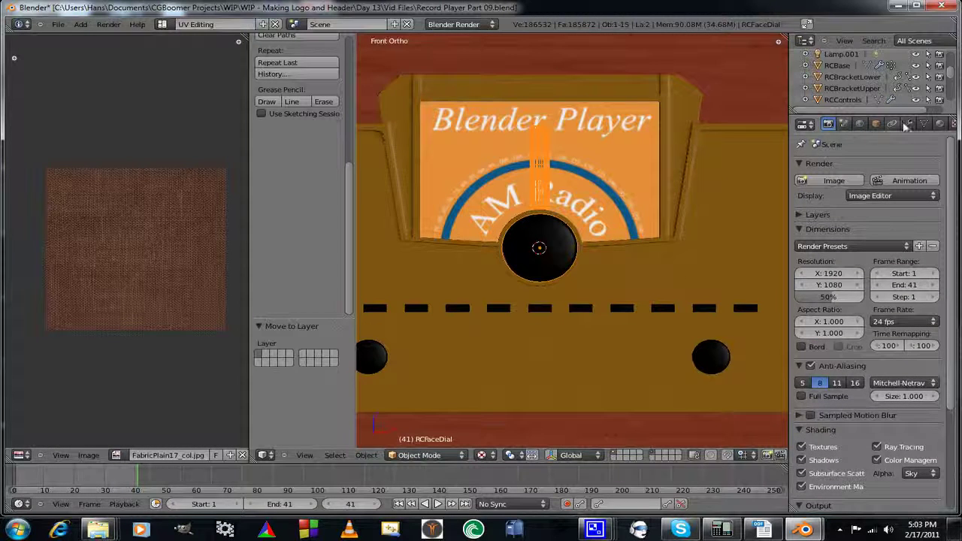
{"action": "left_click", "coordinate": [876, 124]}
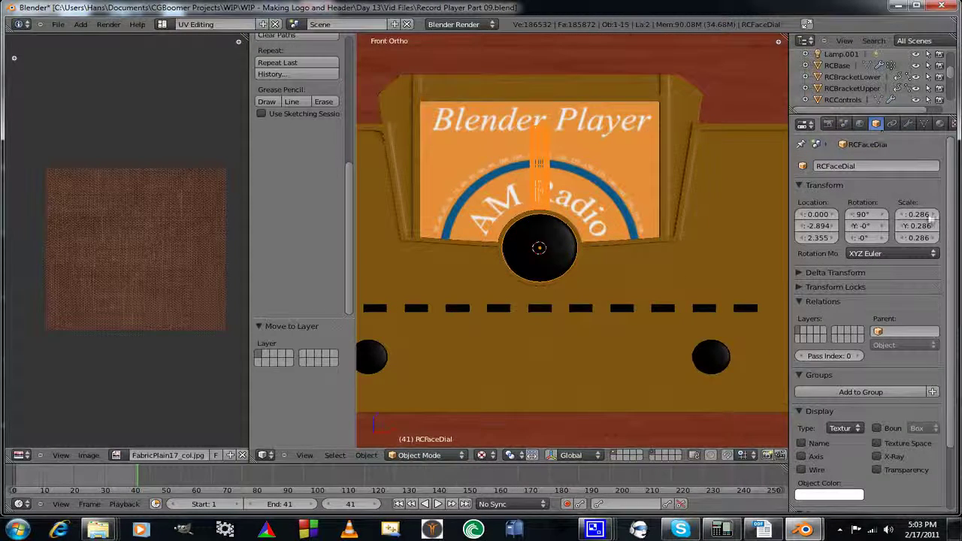
{"action": "left_click", "coordinate": [940, 124]}
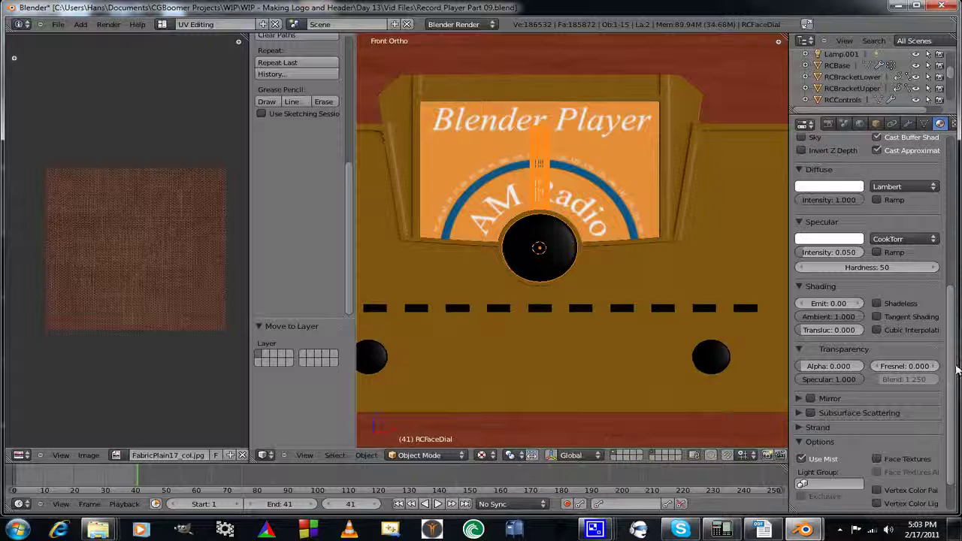
{"action": "scroll", "coordinate": [951, 429], "scroll_direction": "down", "scroll_amount": 2}
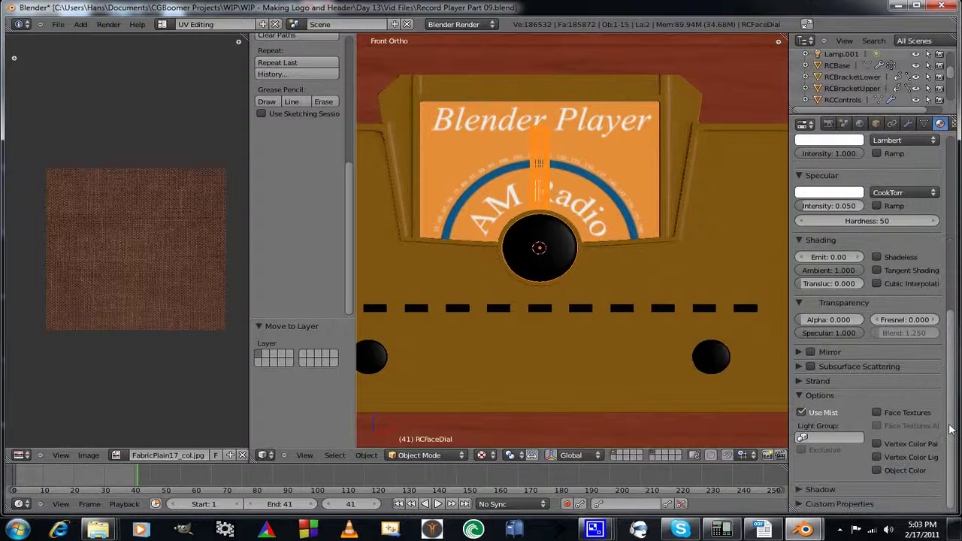
{"action": "left_click", "coordinate": [800, 489]}
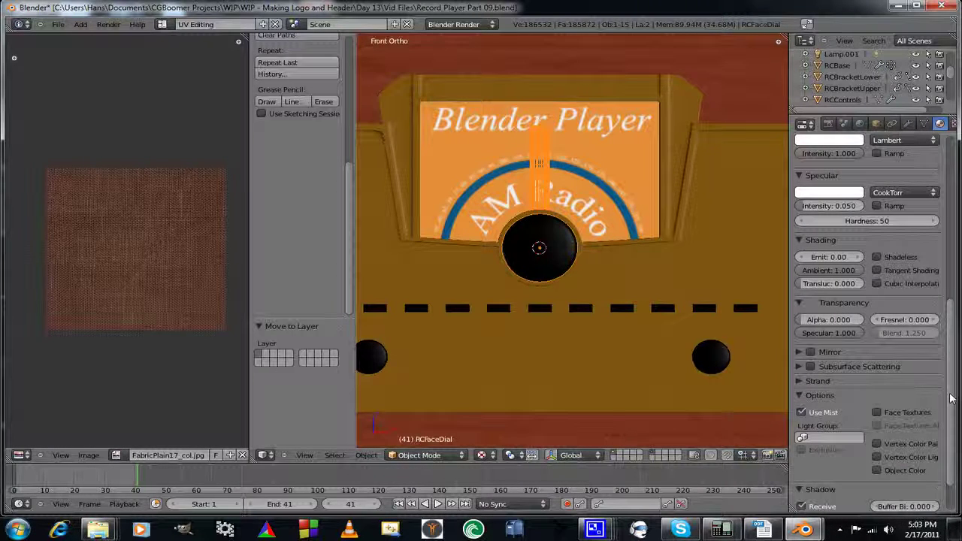
{"action": "scroll", "coordinate": [951, 398], "scroll_direction": "down", "scroll_amount": 2}
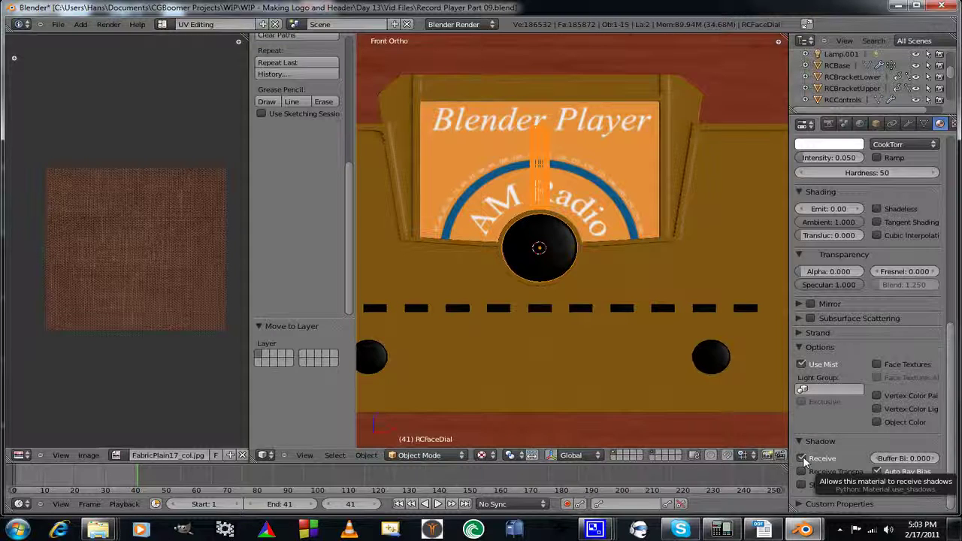
{"action": "left_click", "coordinate": [801, 458]}
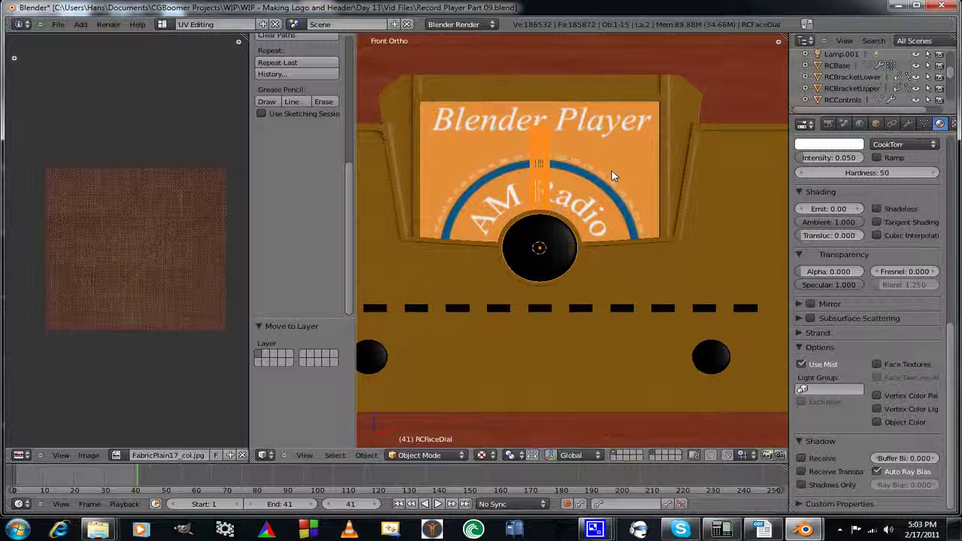
{"action": "right_click", "coordinate": [681, 162]}
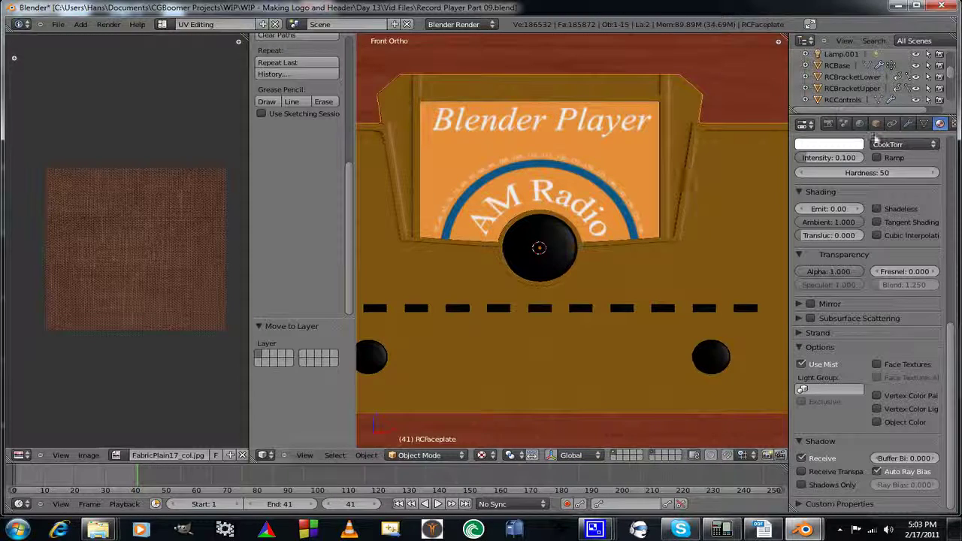
{"action": "left_click_drag", "start_coordinate": [954, 373], "coordinate": [951, 173]}
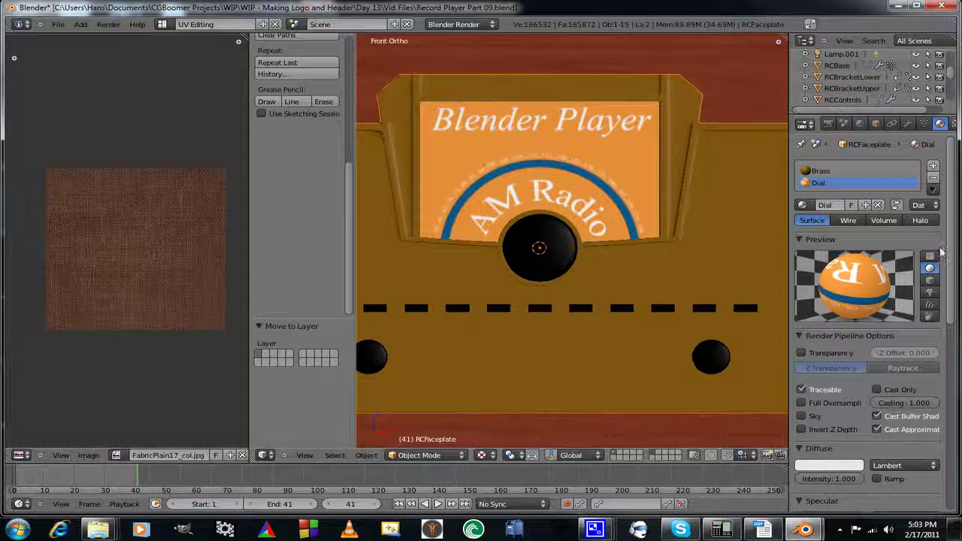
{"action": "left_click_drag", "start_coordinate": [951, 252], "coordinate": [956, 451]}
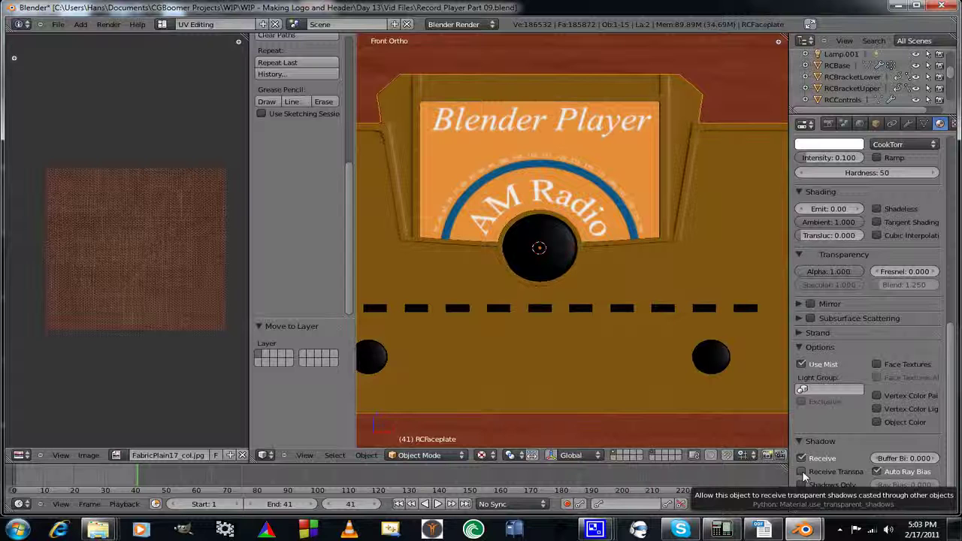
{"action": "right_click", "coordinate": [550, 239]}
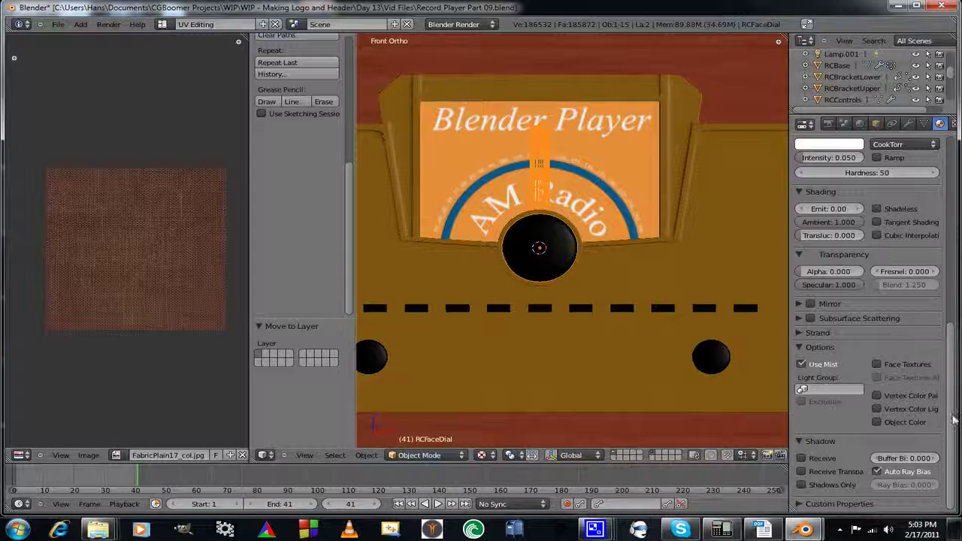
{"action": "scroll", "coordinate": [953, 421], "scroll_direction": "up", "scroll_amount": 10}
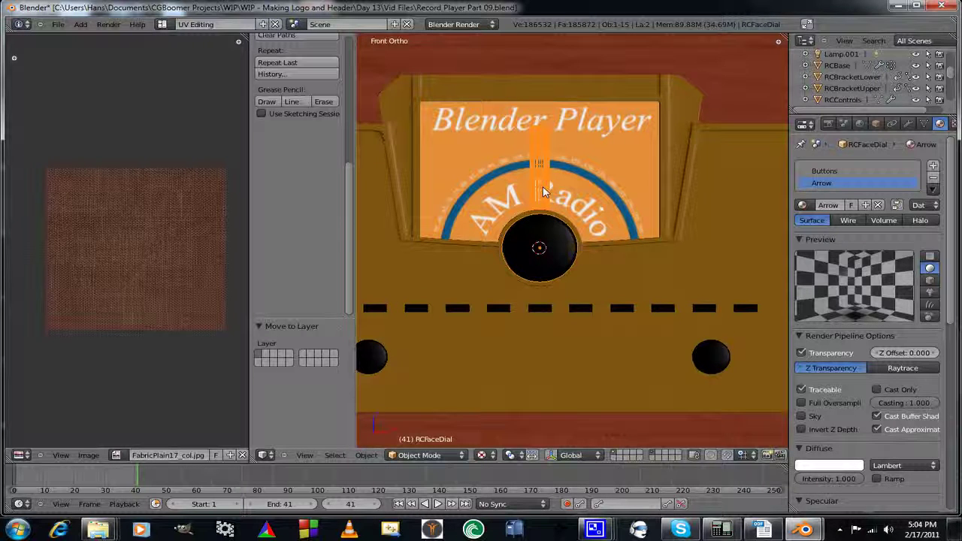
Shorten the needle by moving its top vertices -0.268 along Z in Edit Mode.
{"action": "key", "text": "Tab"}
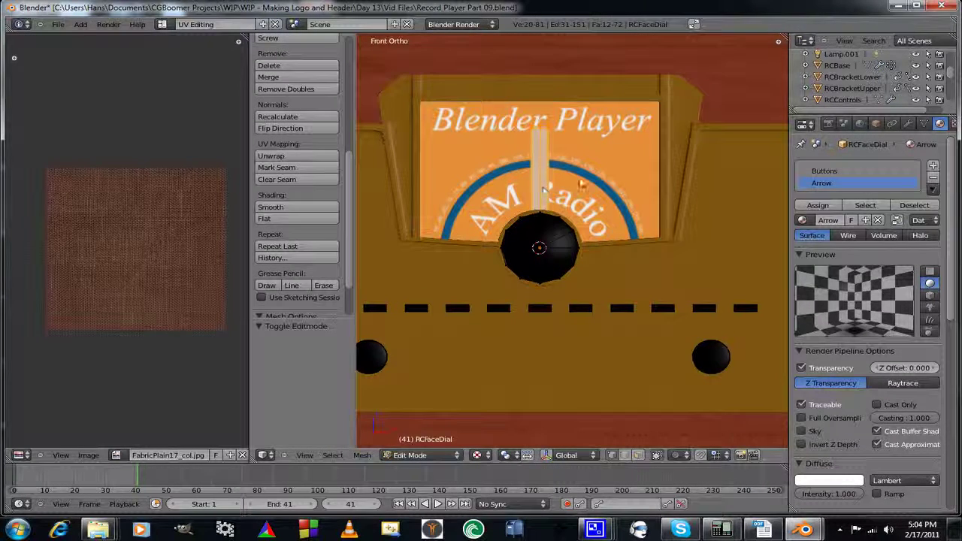
{"action": "scroll", "coordinate": [584, 179], "scroll_direction": "up", "scroll_amount": 1}
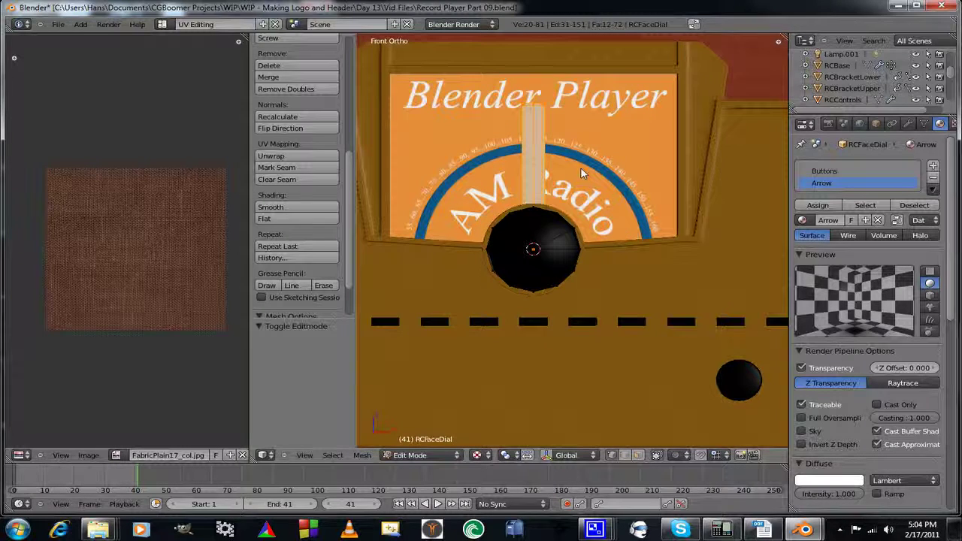
{"action": "scroll", "coordinate": [572, 177], "scroll_direction": "up", "scroll_amount": 2}
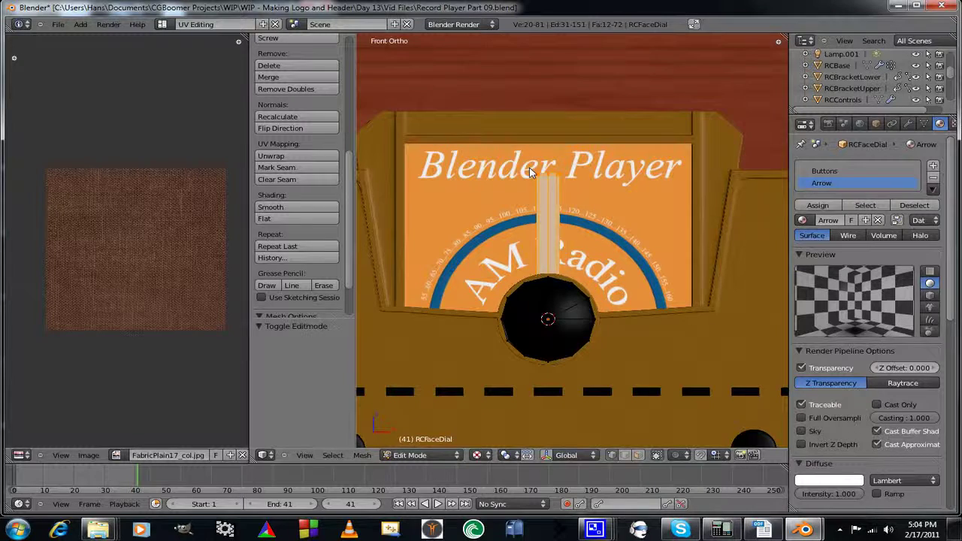
{"action": "key", "text": "a"}
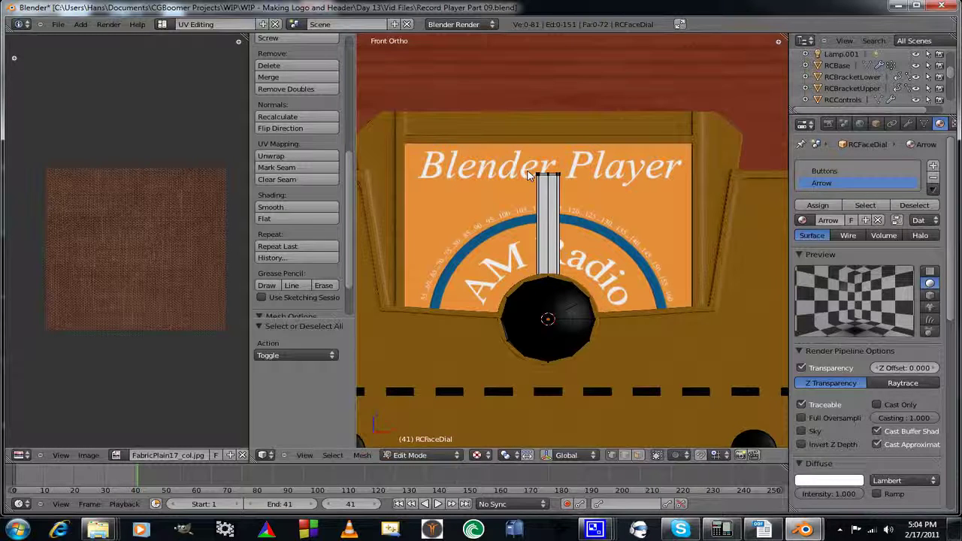
{"action": "key", "text": "b"}
{"action": "left_click_drag", "start_coordinate": [519, 167], "coordinate": [579, 190]}
{"action": "key", "text": "g"}
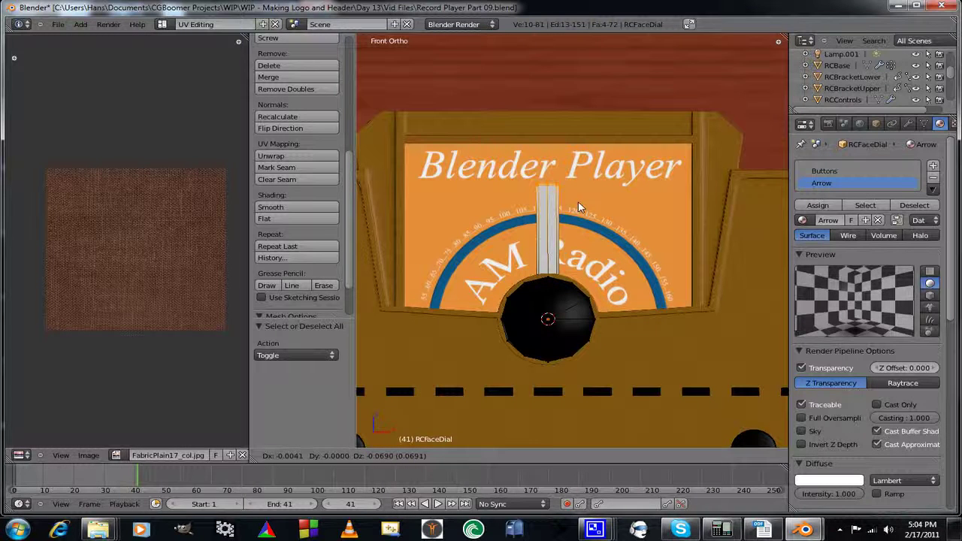
{"action": "key", "text": "z"}
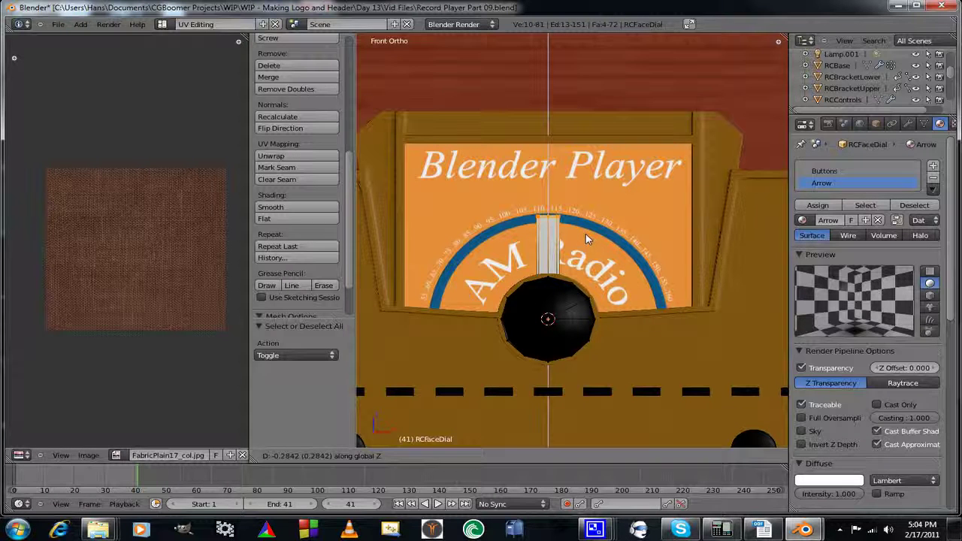
{"action": "left_click", "coordinate": [587, 236]}
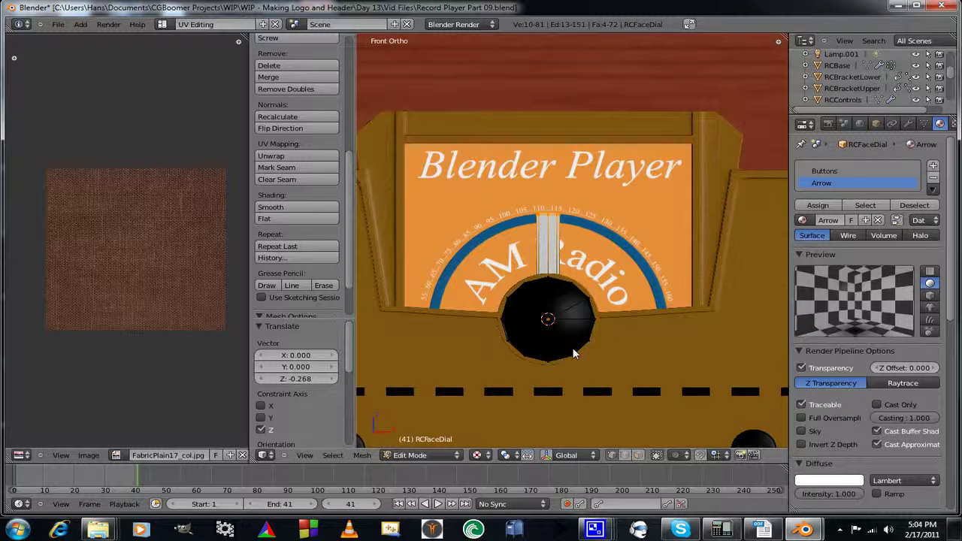
{"action": "key", "text": "Tab"}
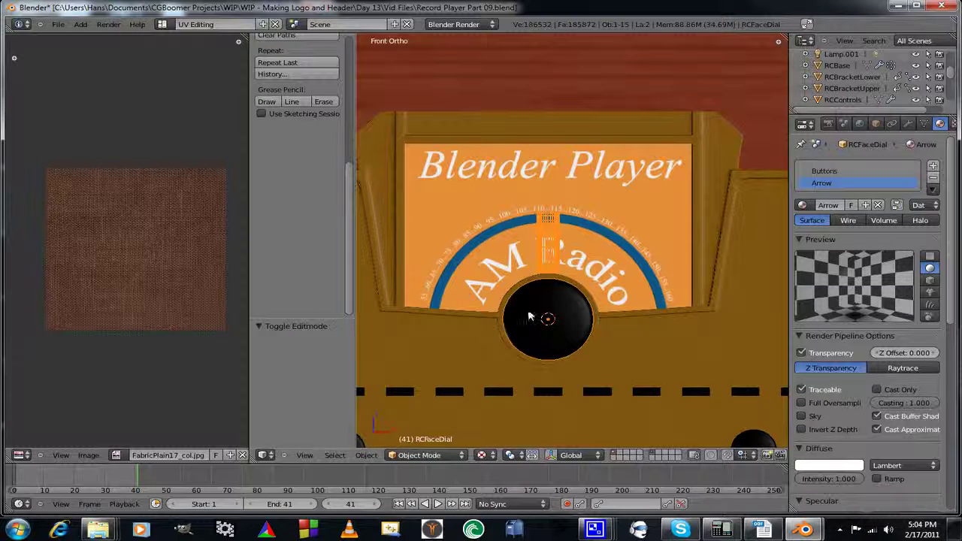
Rotate the needle around the dial so it points straight up.
{"action": "key", "text": "r"}
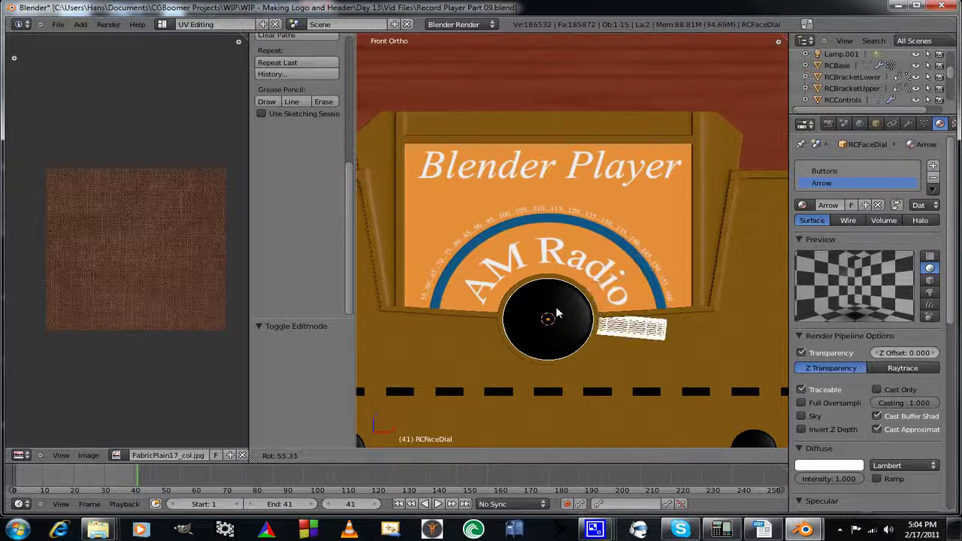
{"action": "left_click", "coordinate": [537, 327]}
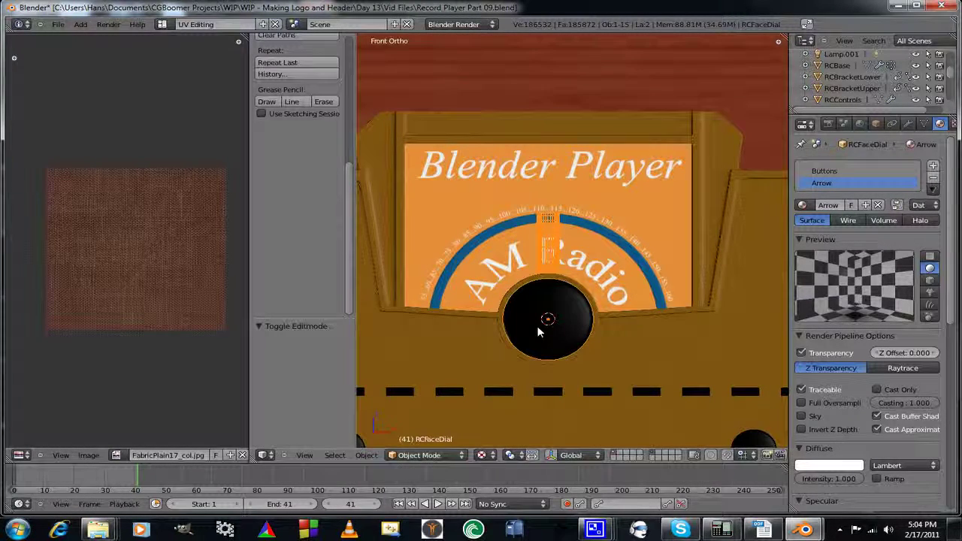
{"action": "left_click", "coordinate": [953, 125]}
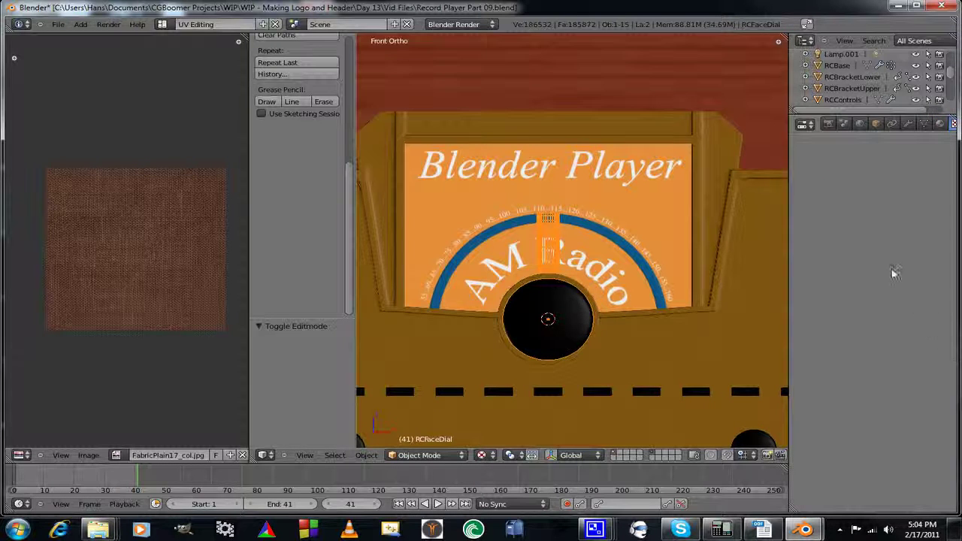
Add a new Image or Movie texture named 'Arrow' to the arrow material.
{"action": "left_click", "coordinate": [916, 5]}
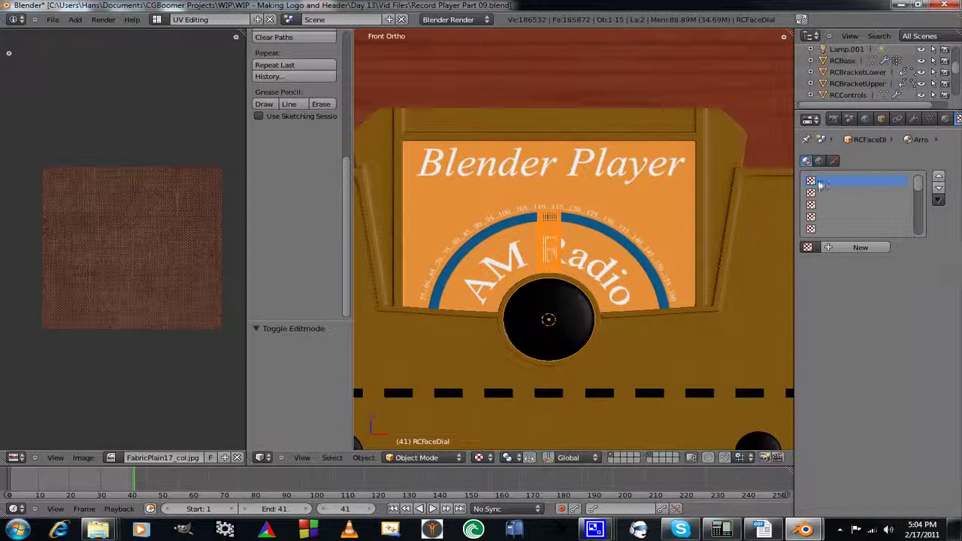
{"action": "left_click", "coordinate": [860, 249]}
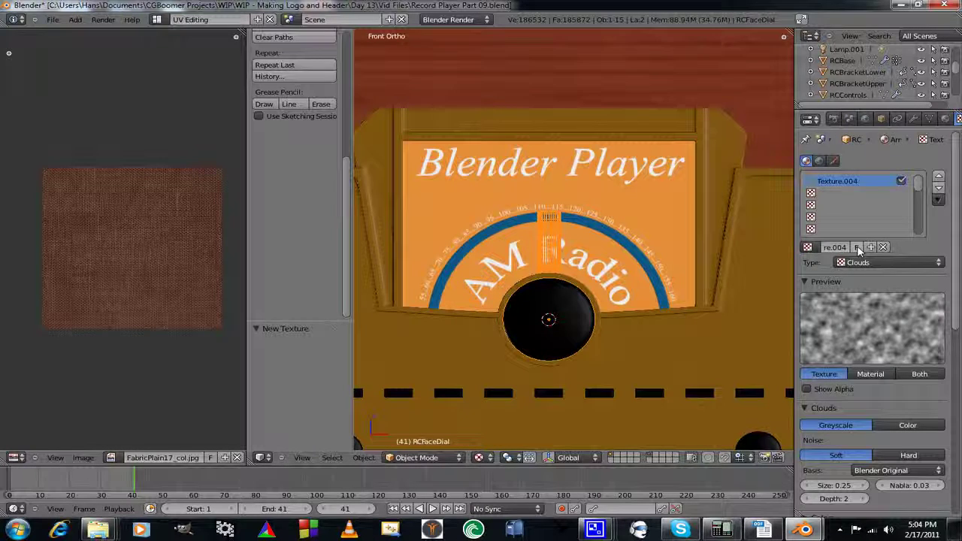
{"action": "left_click", "coordinate": [876, 263]}
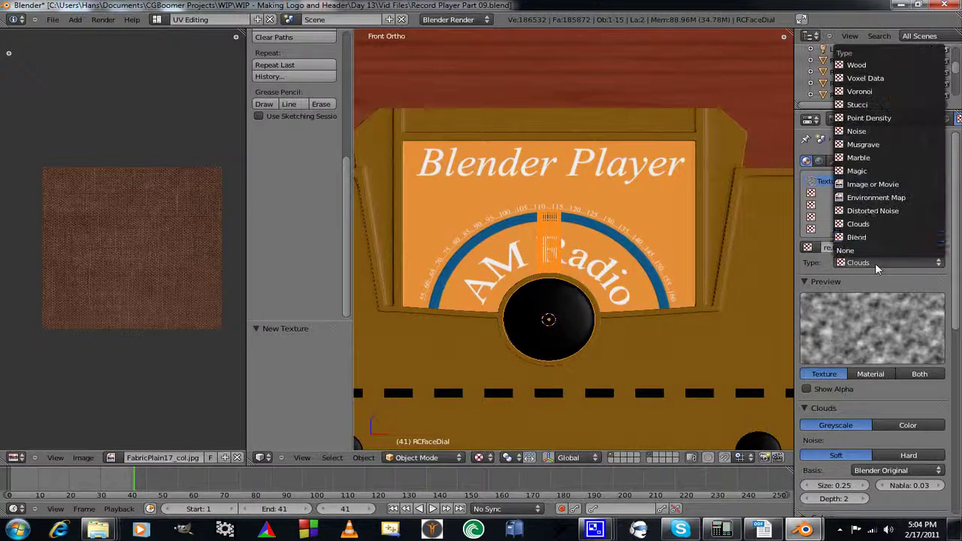
{"action": "left_click", "coordinate": [860, 185]}
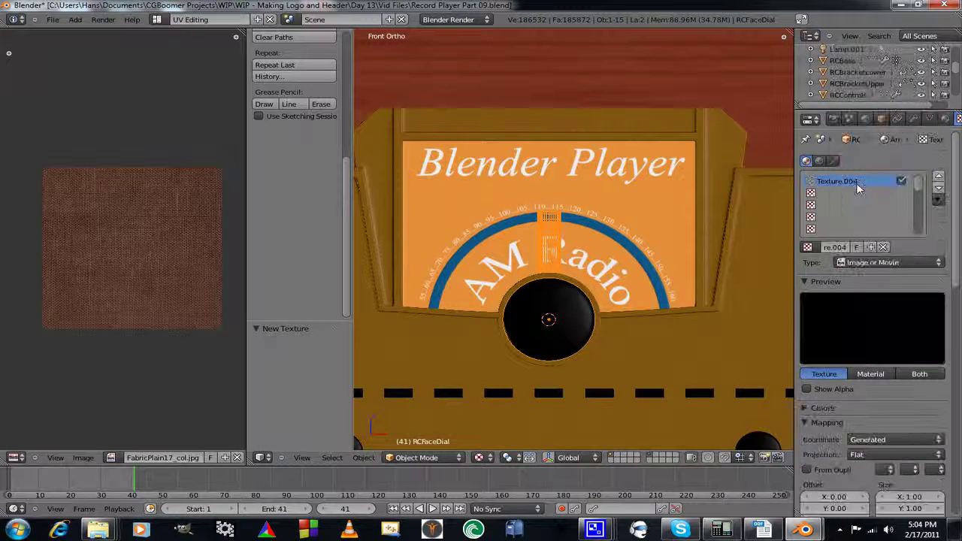
{"action": "scroll", "coordinate": [959, 218], "scroll_direction": "down", "scroll_amount": 3}
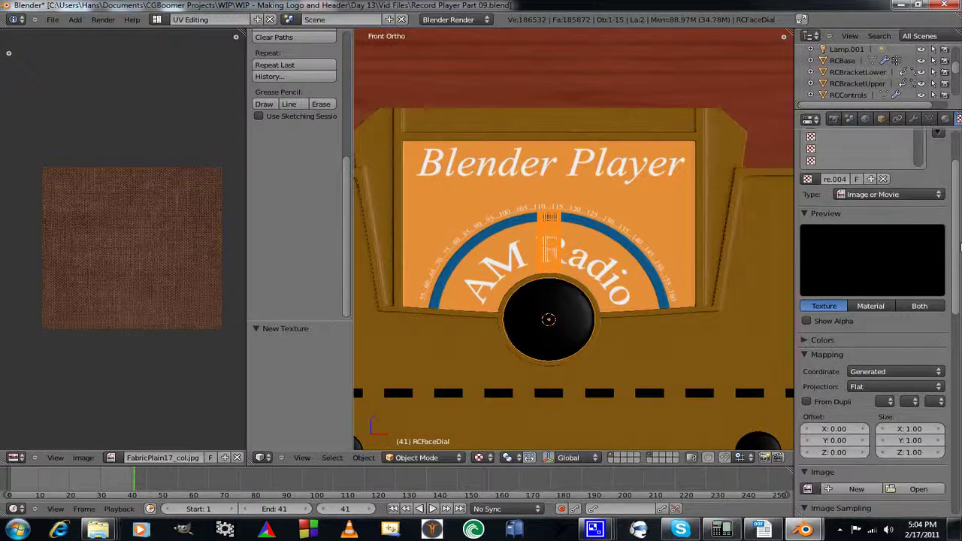
{"action": "scroll", "coordinate": [959, 218], "scroll_direction": "up", "scroll_amount": 3}
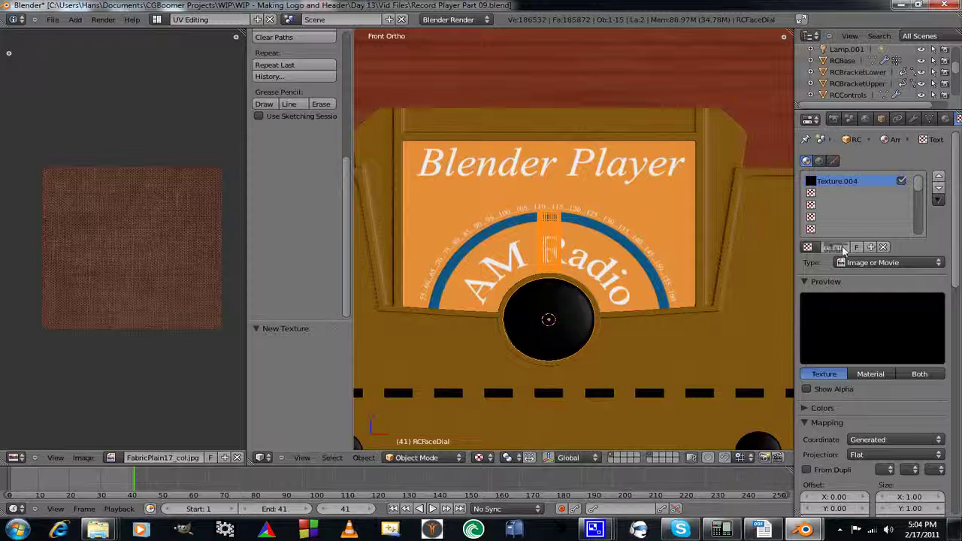
{"action": "type", "text": "Arrow"}
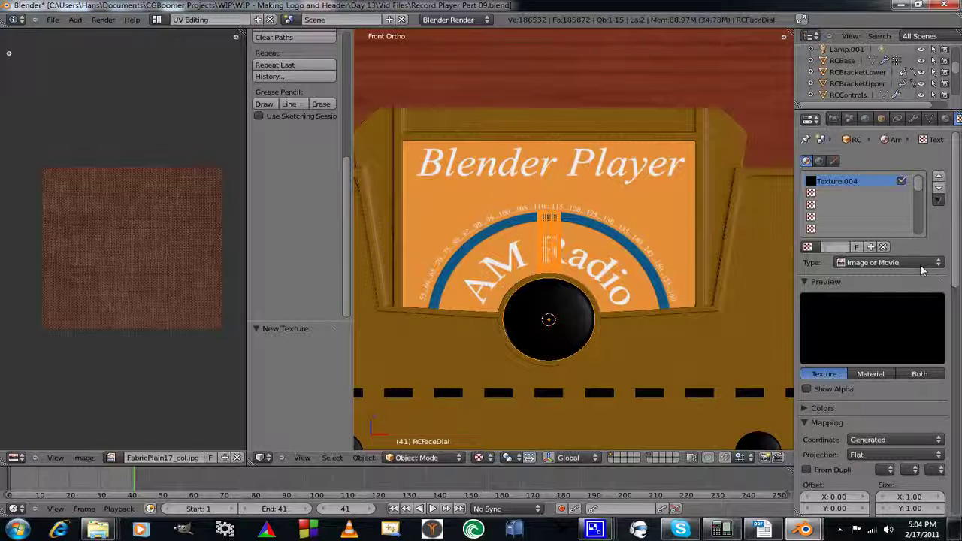
{"action": "key", "text": "Return"}
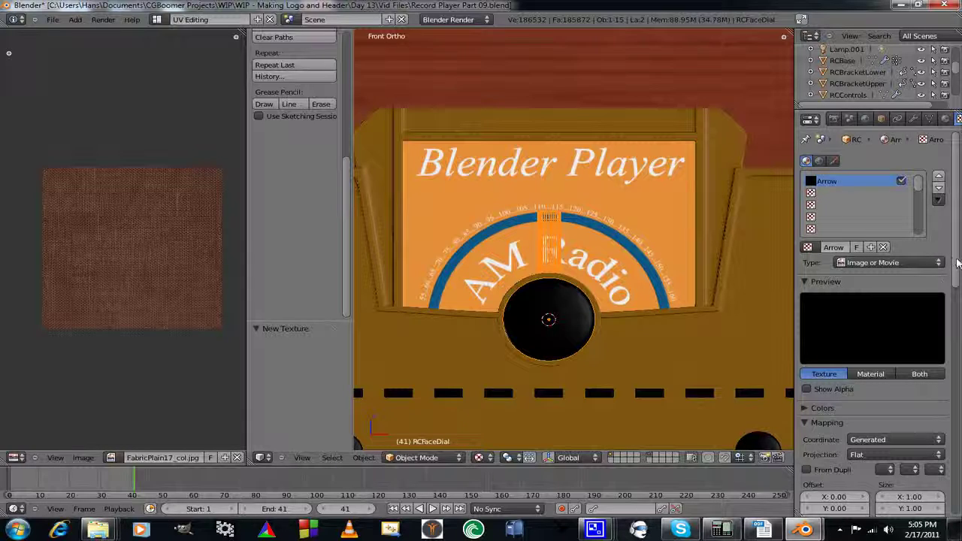
Set the Arrow texture's mapping coordinates to UV.
{"action": "scroll", "coordinate": [939, 261], "scroll_direction": "down", "scroll_amount": 6}
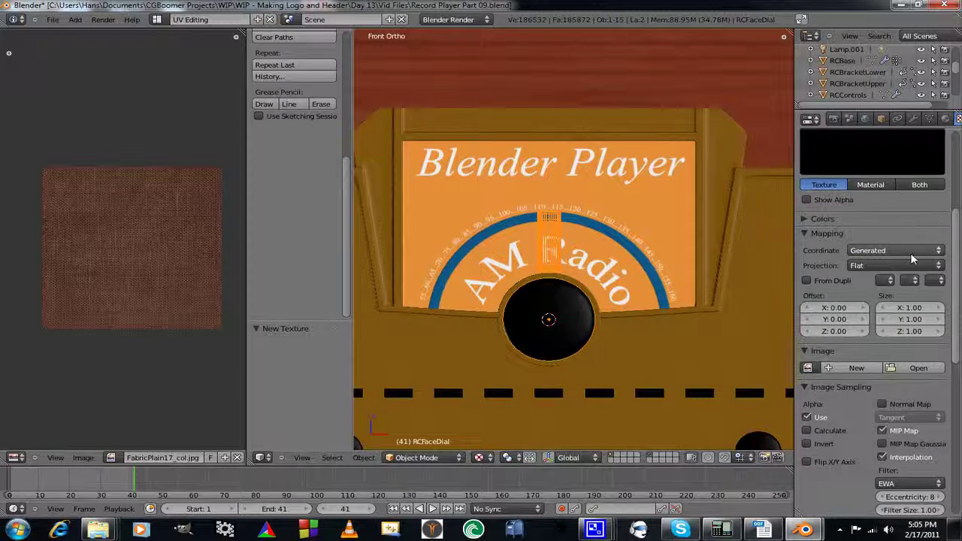
{"action": "left_click", "coordinate": [910, 251]}
{"action": "left_click", "coordinate": [879, 200]}
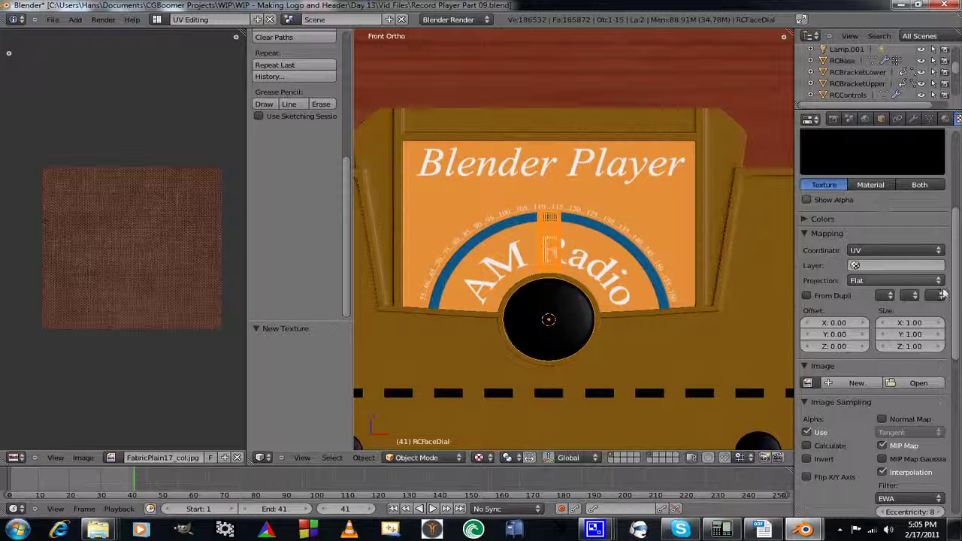
{"action": "scroll", "coordinate": [880, 225], "scroll_direction": "down", "scroll_amount": 6}
{"action": "scroll", "coordinate": [912, 251], "scroll_direction": "up", "scroll_amount": 3}
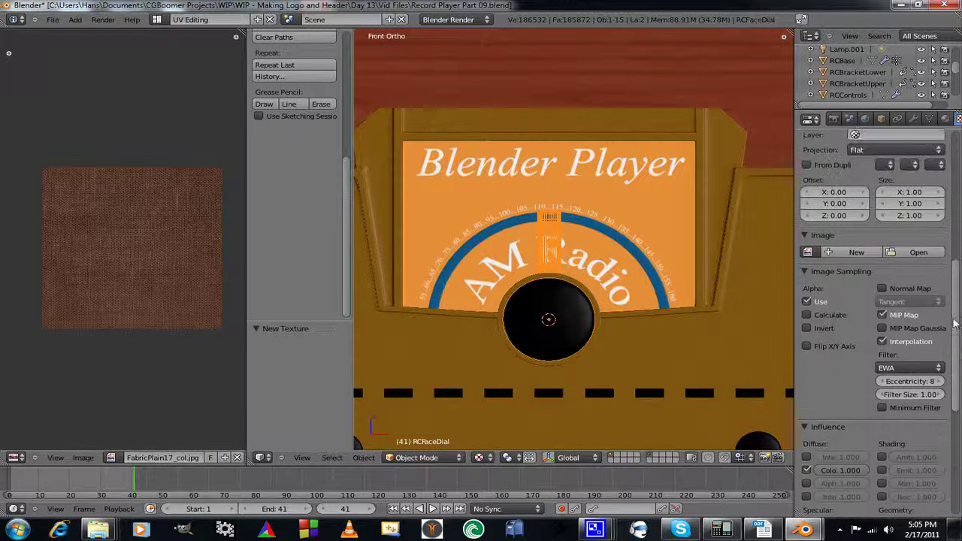
Load arrow.jpg from WIP > Day 13 > Vid Files > textures as the texture image.
{"action": "left_click", "coordinate": [912, 251]}
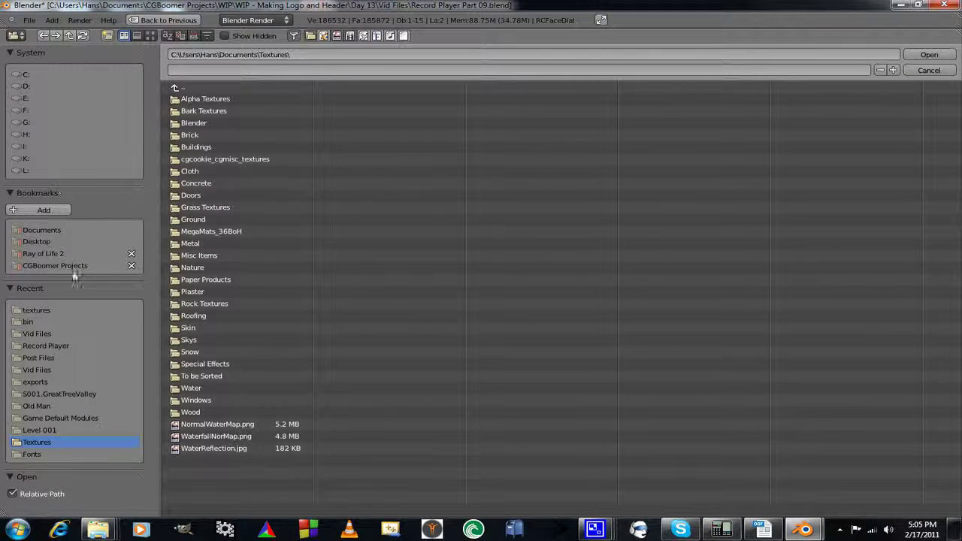
{"action": "left_click", "coordinate": [53, 267]}
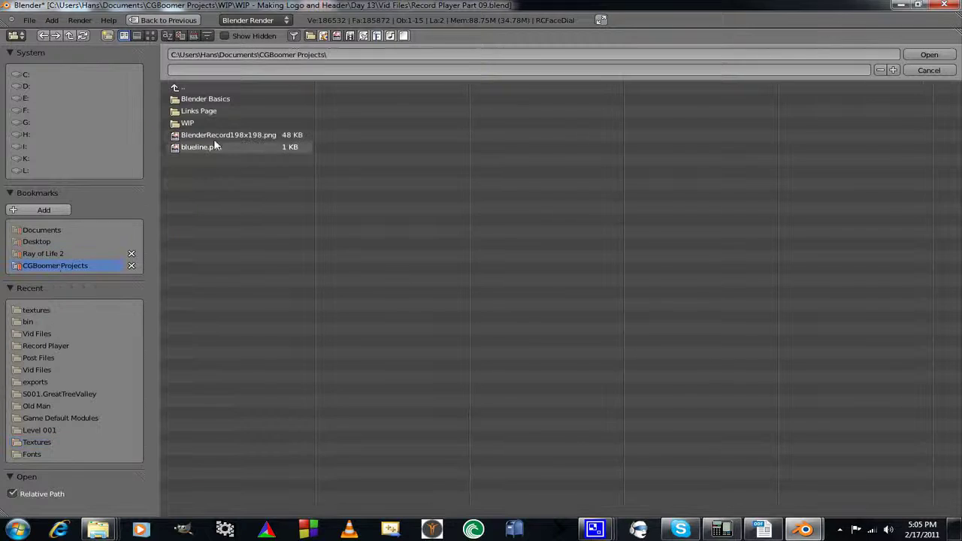
{"action": "left_click", "coordinate": [181, 121]}
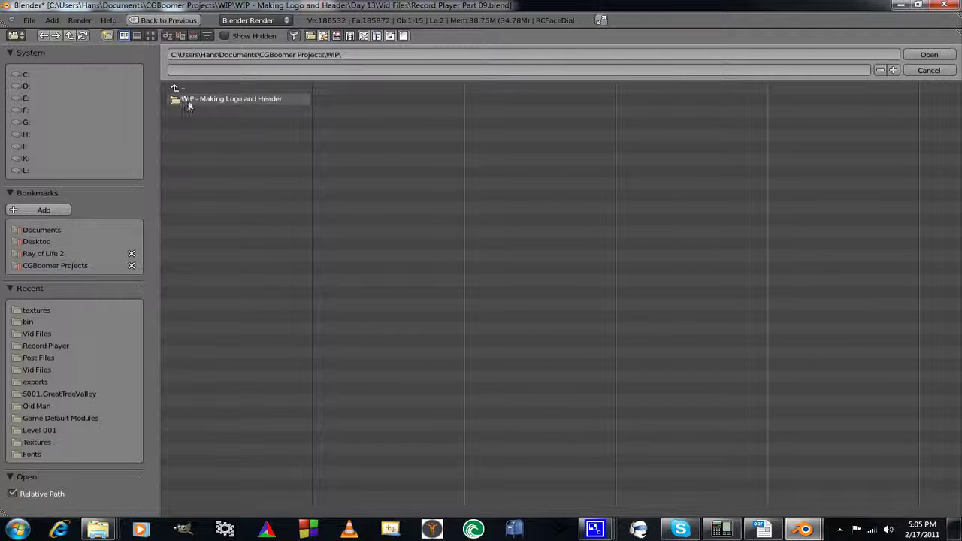
{"action": "left_click", "coordinate": [187, 101]}
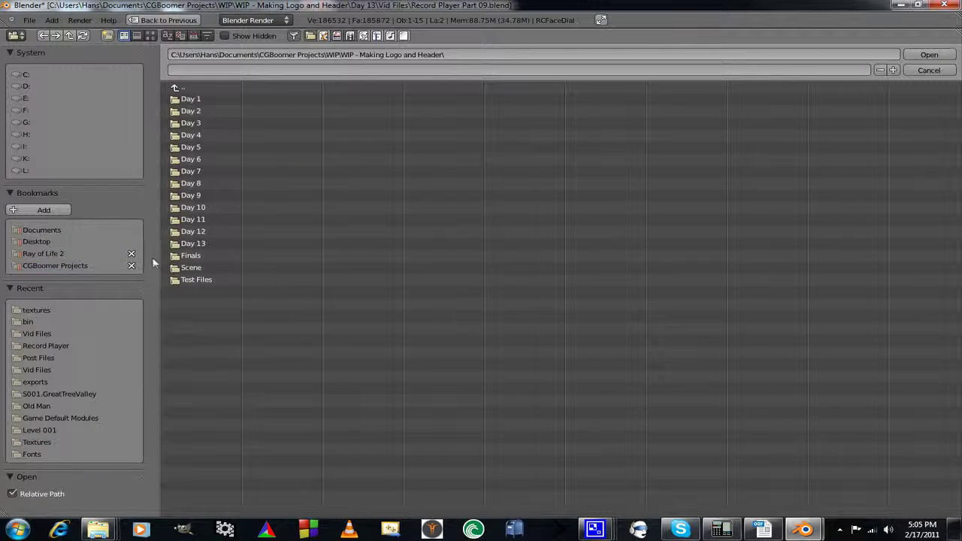
{"action": "left_click", "coordinate": [186, 242]}
{"action": "left_click", "coordinate": [191, 112]}
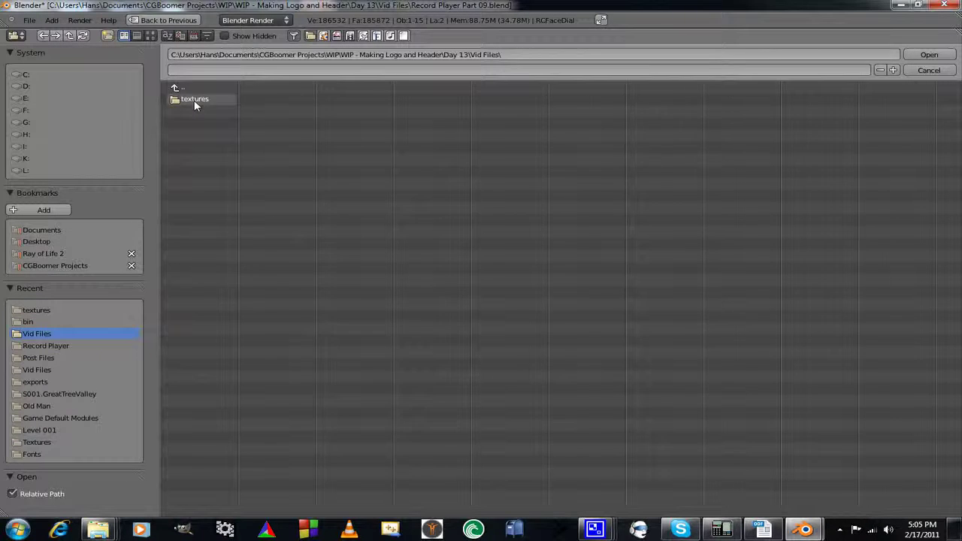
{"action": "left_click", "coordinate": [193, 100]}
{"action": "left_click", "coordinate": [209, 98]}
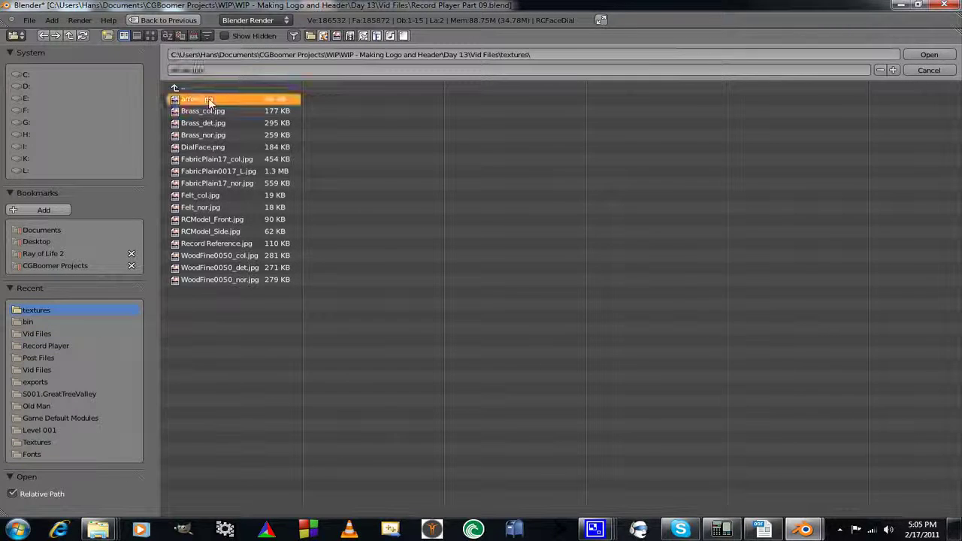
{"action": "left_click", "coordinate": [928, 56]}
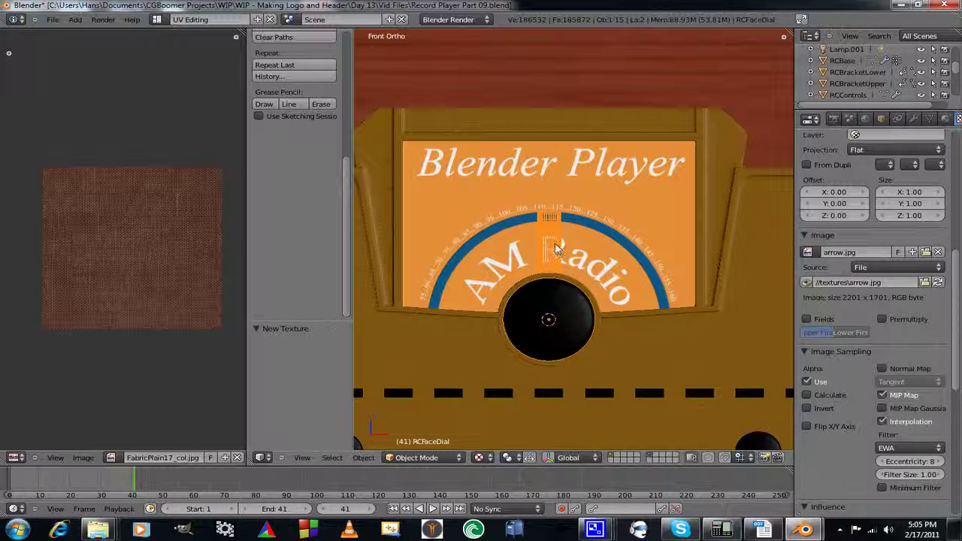
Display arrow.jpg in the UV image editor.
{"action": "left_click", "coordinate": [111, 458]}
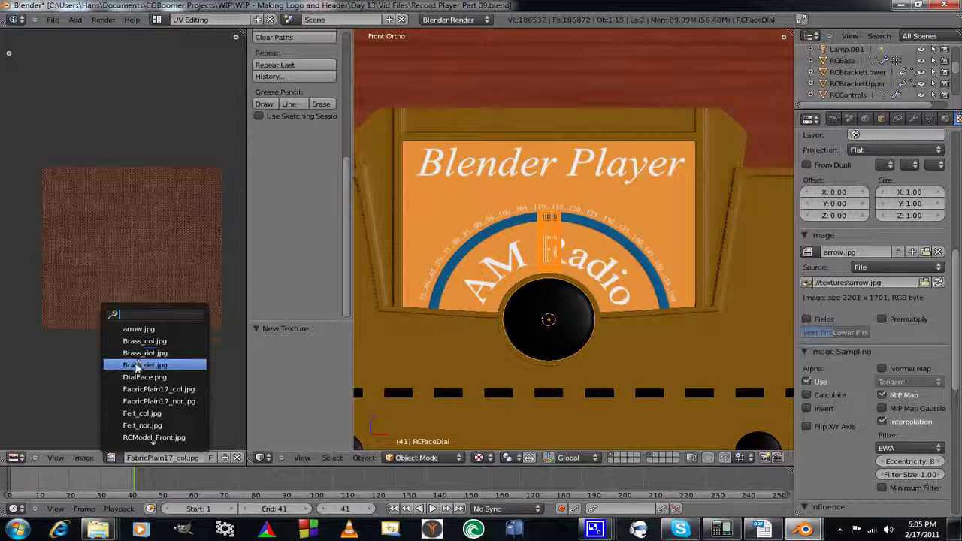
{"action": "left_click", "coordinate": [147, 331]}
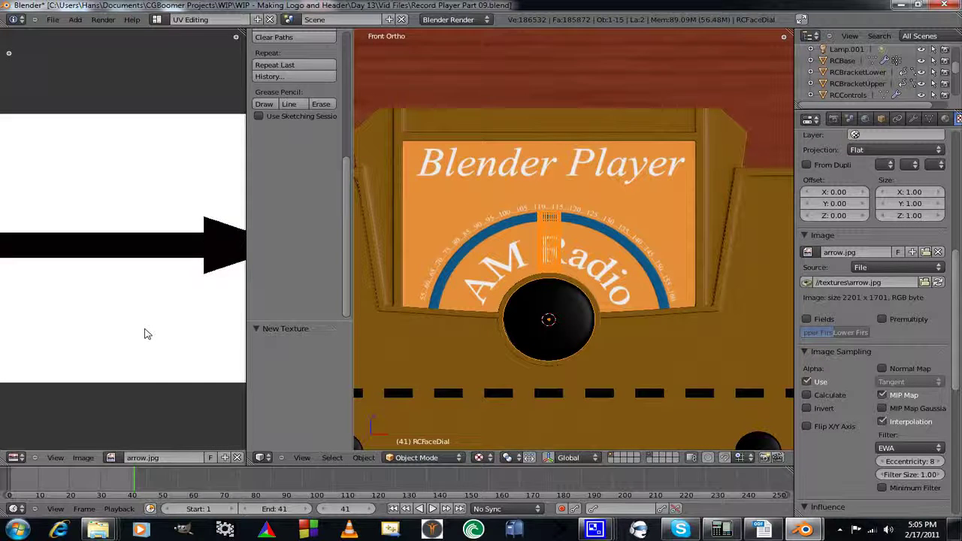
{"action": "scroll", "coordinate": [147, 334], "scroll_direction": "down", "scroll_amount": 3}
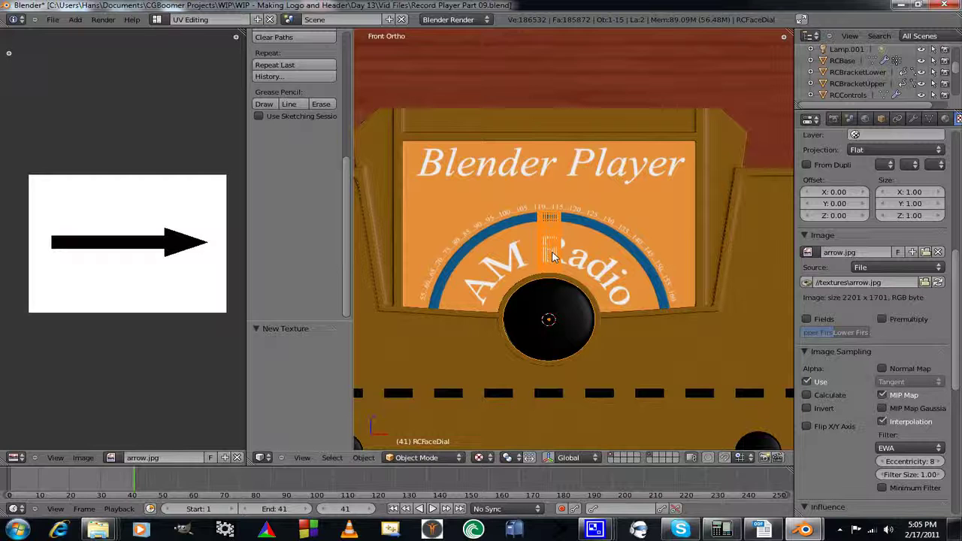
In Edit Mode, select the whole linked needle strip of the dial mesh.
{"action": "key", "text": "Tab"}
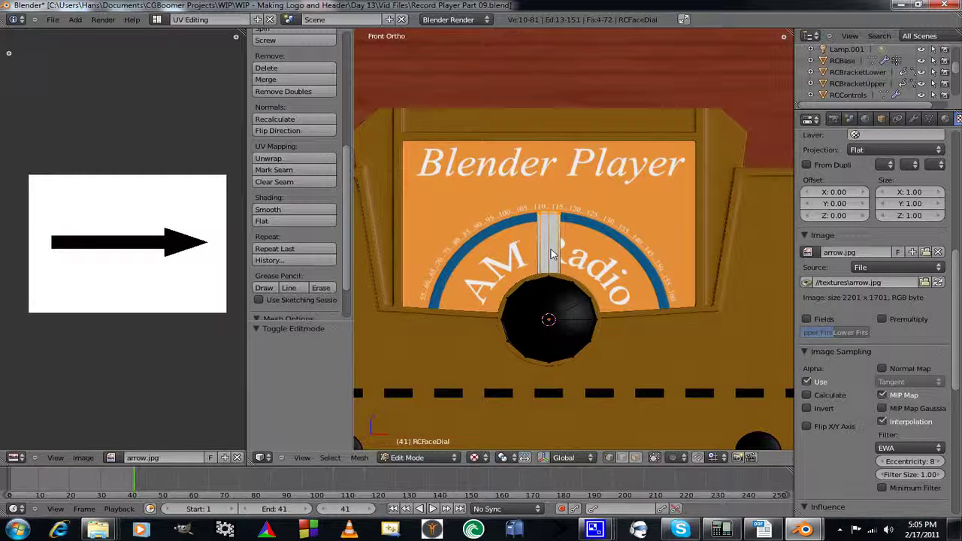
{"action": "right_click", "coordinate": [560, 218]}
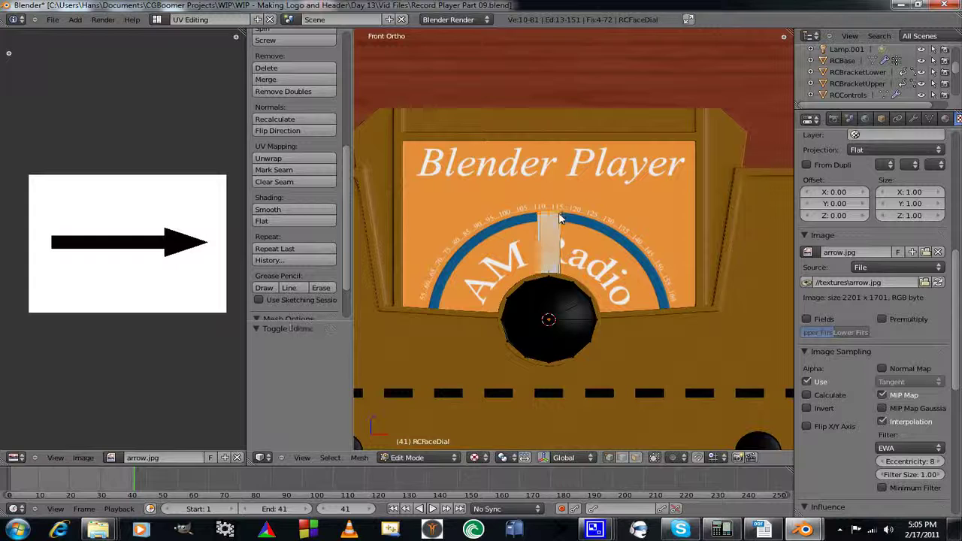
{"action": "key", "text": "l"}
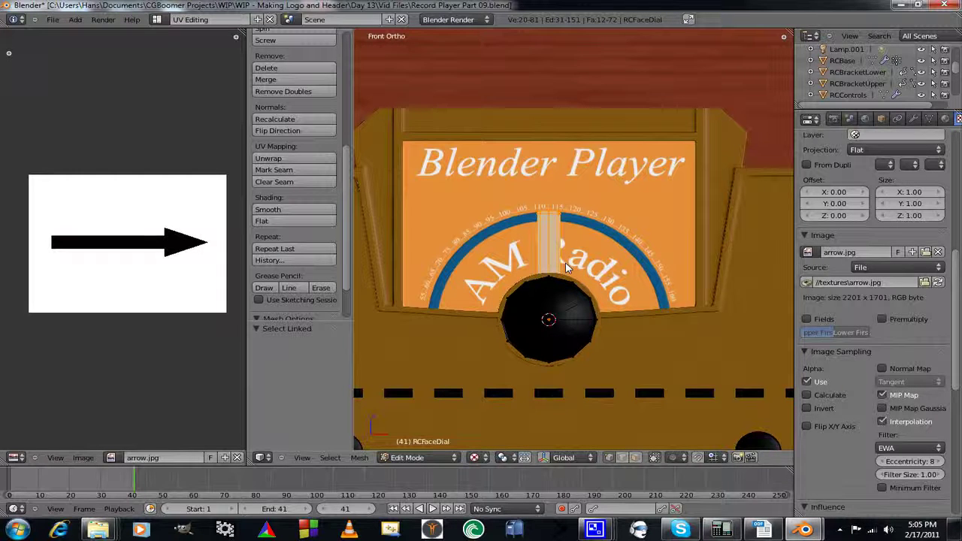
{"action": "key", "text": "u"}
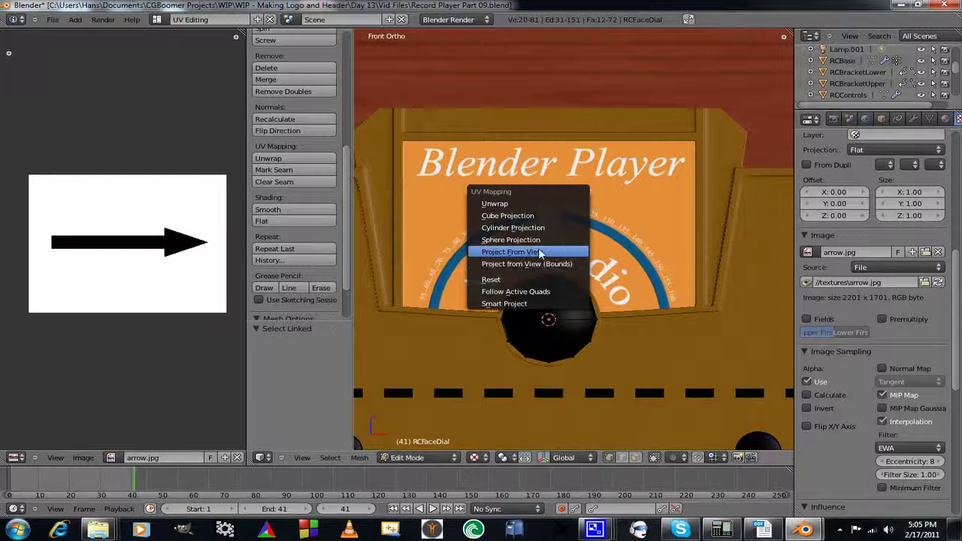
Unwrap the selected needle strip into a UV island.
{"action": "left_click", "coordinate": [545, 204]}
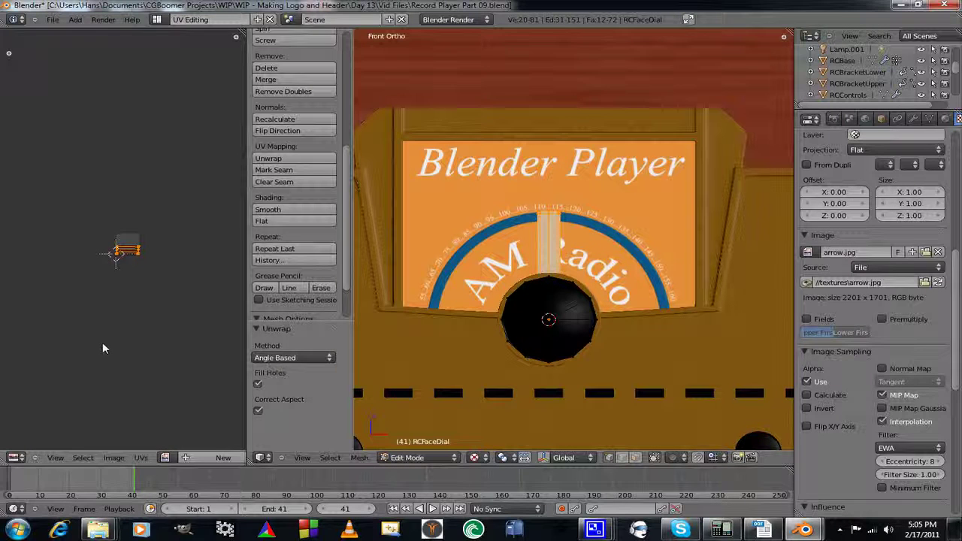
{"action": "scroll", "coordinate": [120, 332], "scroll_direction": "up", "scroll_amount": 1}
{"action": "scroll", "coordinate": [120, 336], "scroll_direction": "up", "scroll_amount": 1}
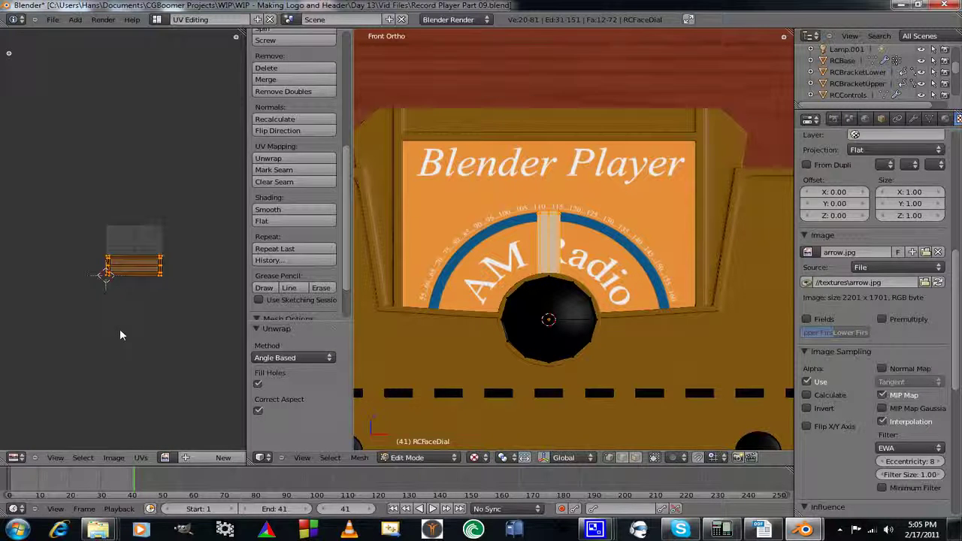
Open arrow.jpg in the UV editor from the project's Day 13 textures folder.
{"action": "left_click", "coordinate": [141, 459]}
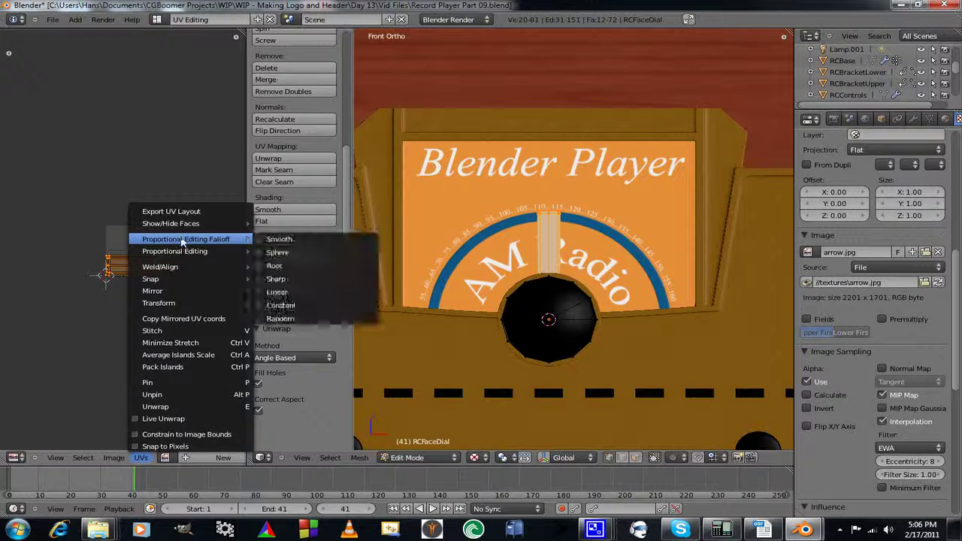
{"action": "left_click", "coordinate": [113, 458]}
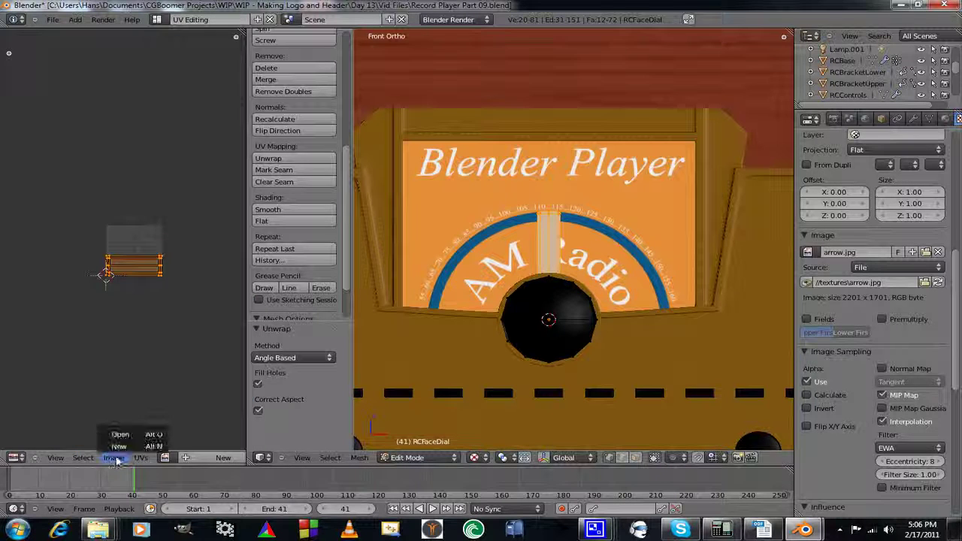
{"action": "left_click", "coordinate": [120, 434]}
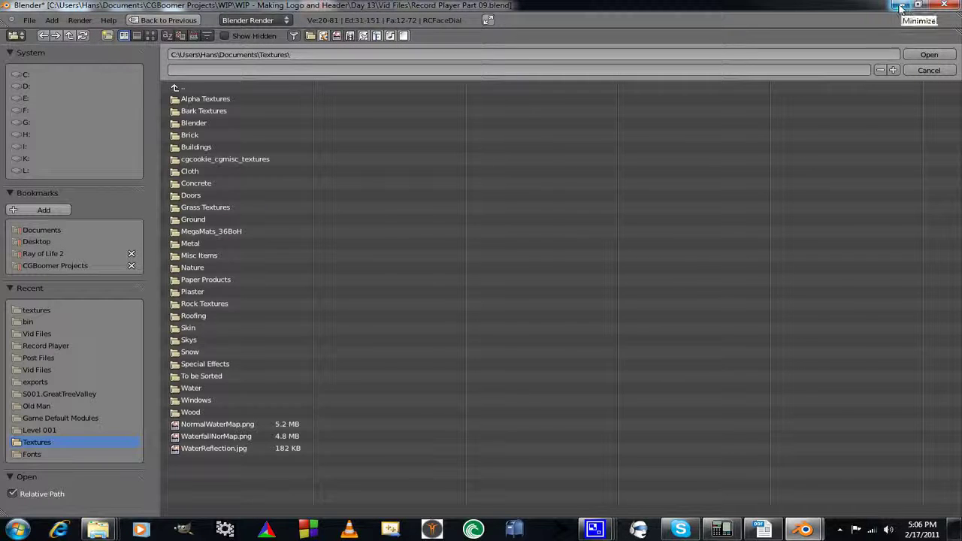
{"action": "left_click", "coordinate": [48, 266]}
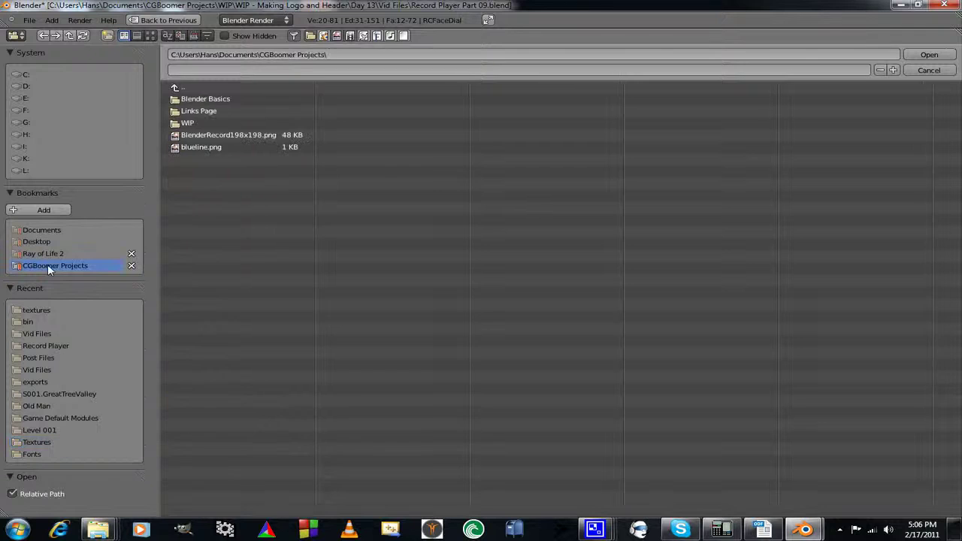
{"action": "left_click", "coordinate": [188, 125]}
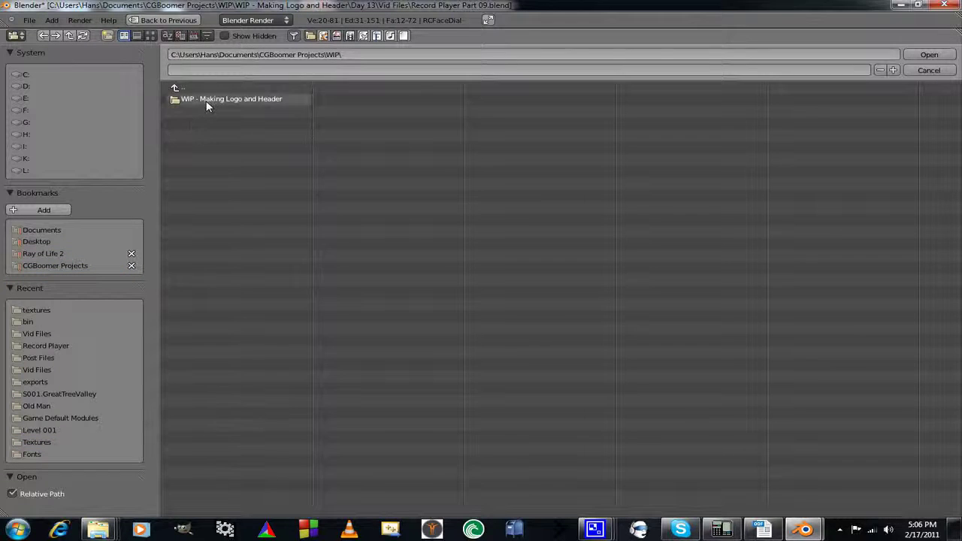
{"action": "left_click", "coordinate": [206, 101]}
{"action": "left_click", "coordinate": [188, 243]}
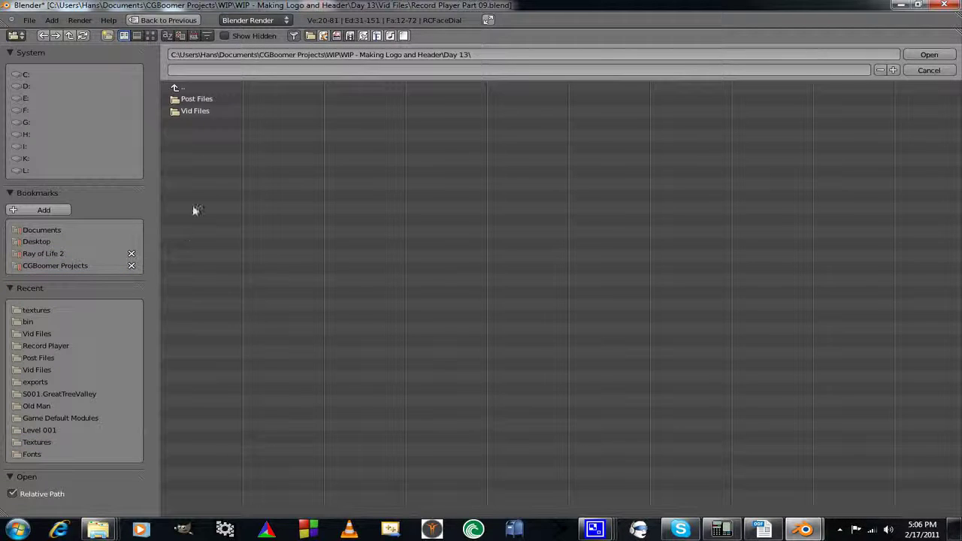
{"action": "left_click", "coordinate": [193, 112]}
{"action": "left_click", "coordinate": [197, 100]}
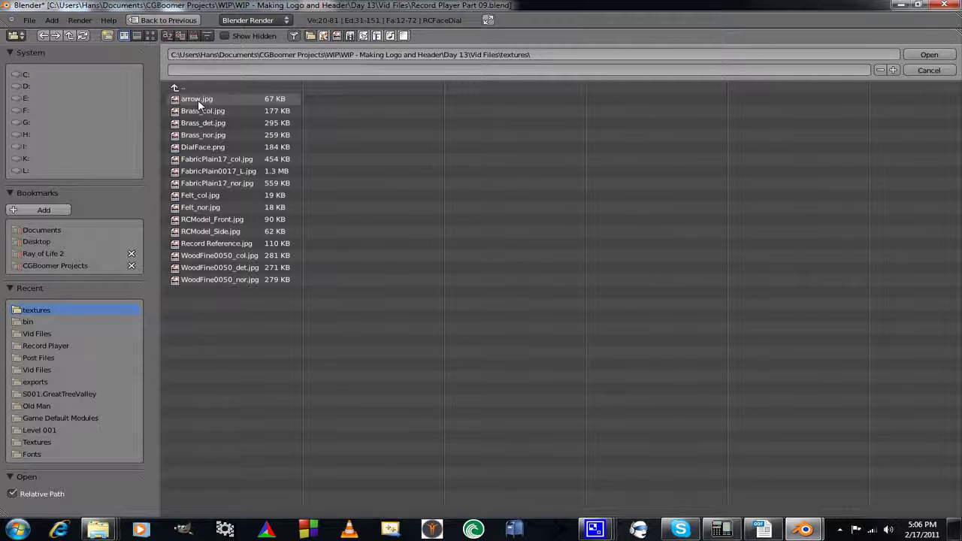
{"action": "left_click", "coordinate": [198, 100]}
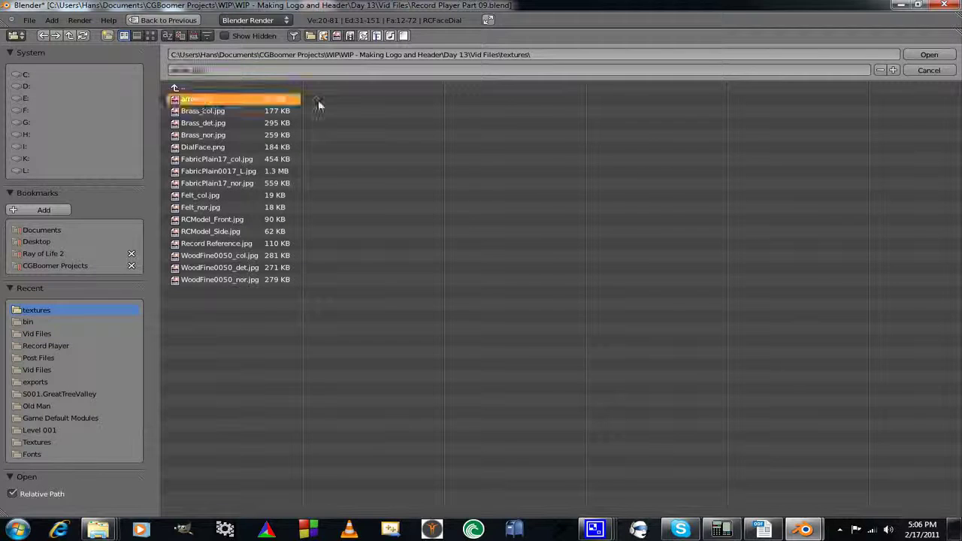
{"action": "left_click", "coordinate": [915, 54]}
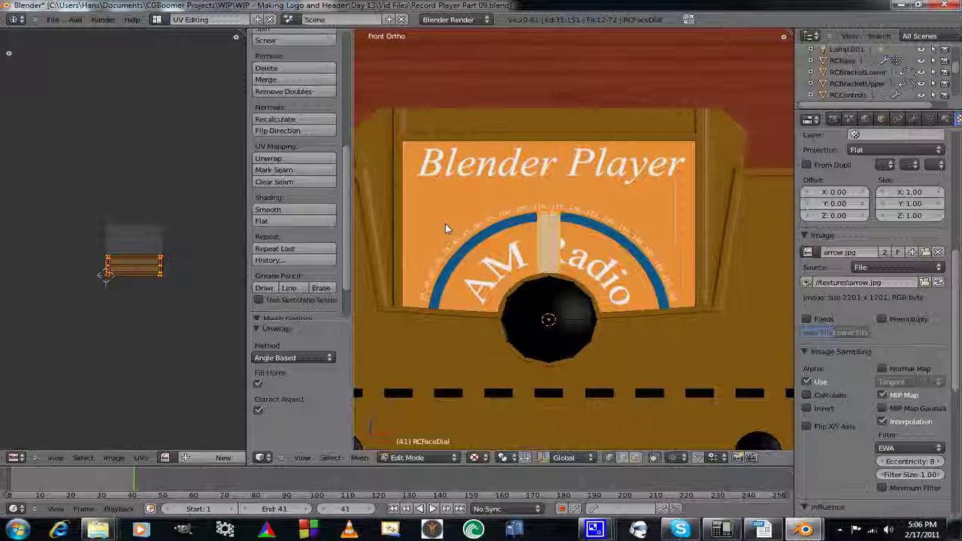
Assign arrow.jpg to the UV image editor.
{"action": "left_click", "coordinate": [164, 458]}
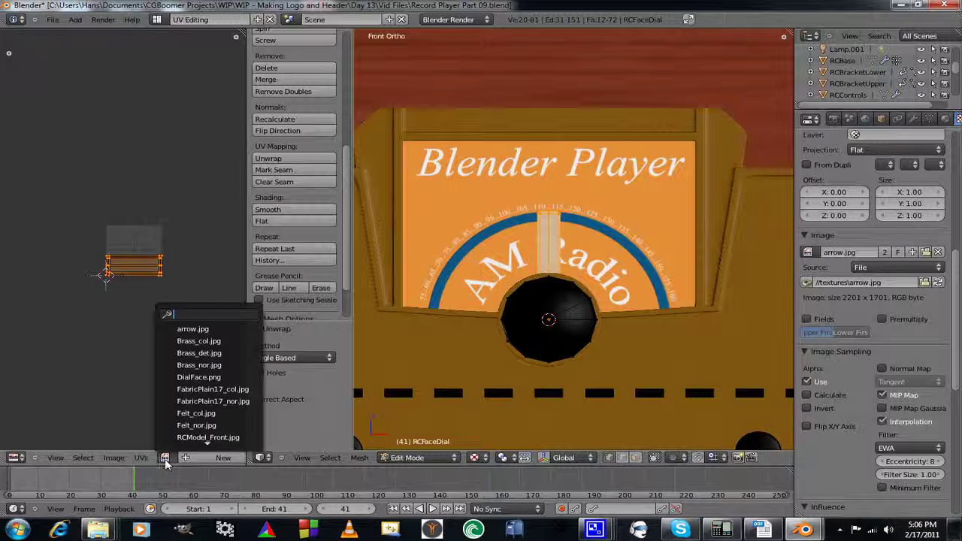
{"action": "left_click", "coordinate": [194, 331]}
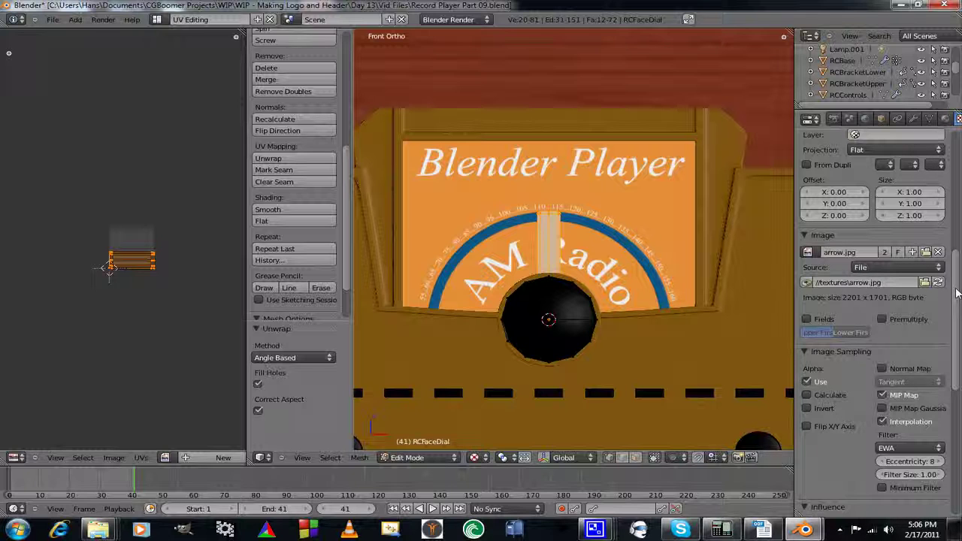
{"action": "scroll", "coordinate": [957, 294], "scroll_direction": "down", "scroll_amount": 10}
{"action": "scroll", "coordinate": [959, 324], "scroll_direction": "up", "scroll_amount": 7}
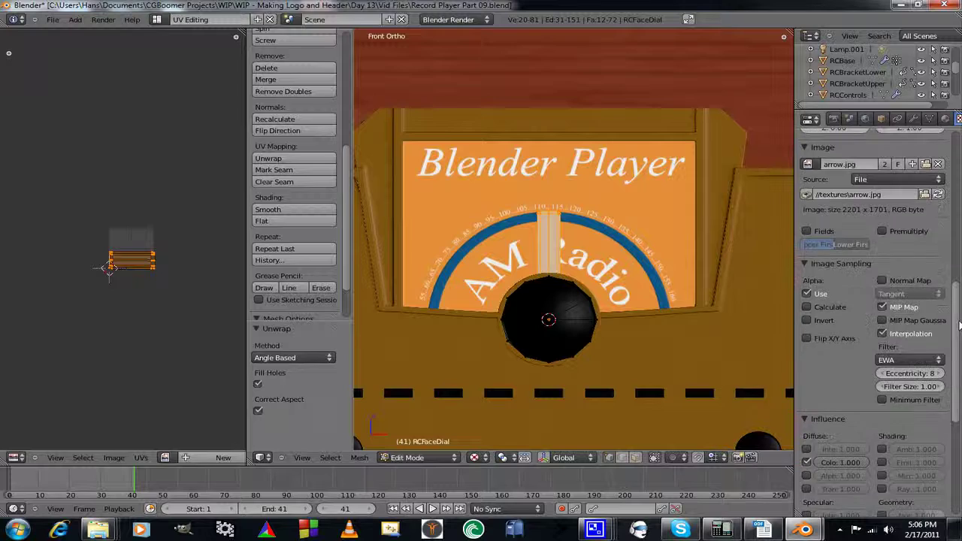
{"action": "scroll", "coordinate": [959, 323], "scroll_direction": "down", "scroll_amount": 8}
{"action": "scroll", "coordinate": [959, 323], "scroll_direction": "up", "scroll_amount": 5}
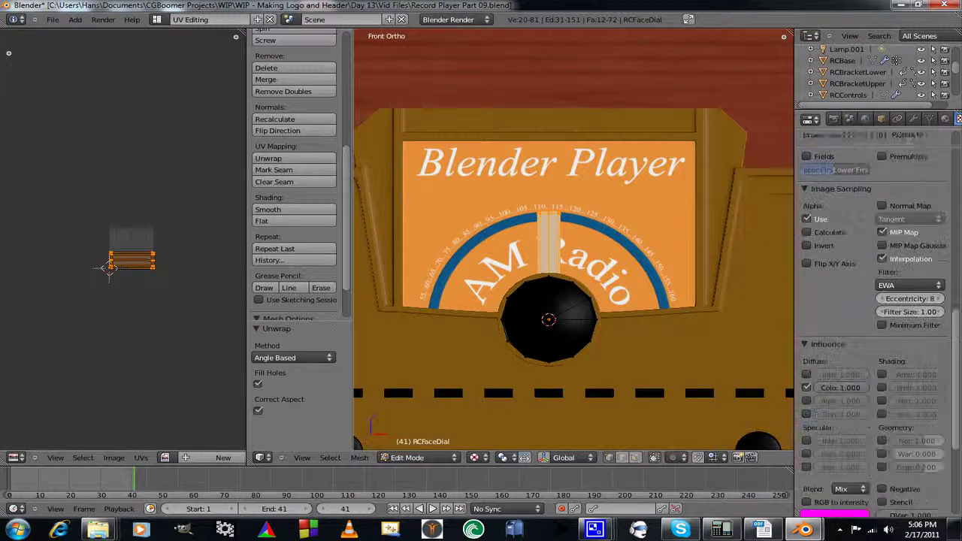
{"action": "scroll", "coordinate": [870, 301], "scroll_direction": "down", "scroll_amount": 6}
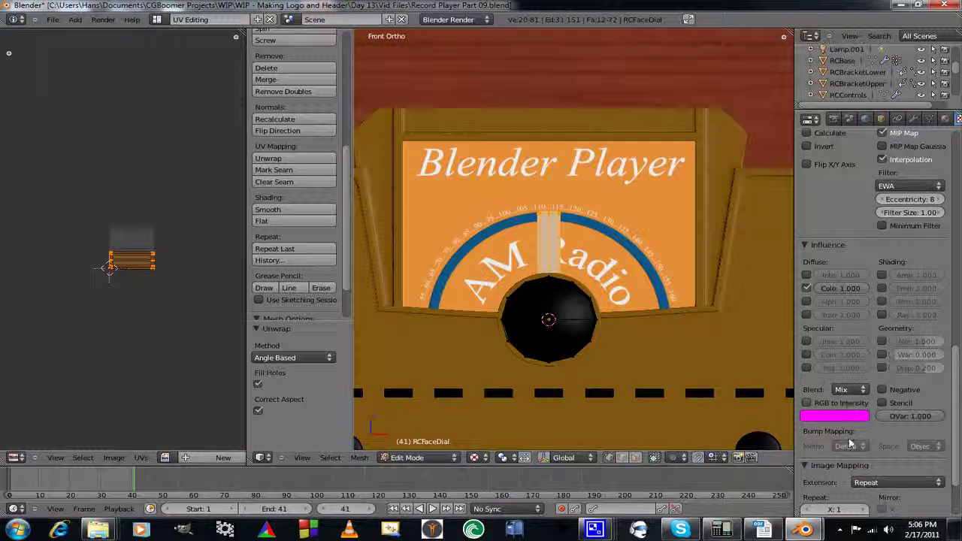
Change the Arrow texture's image Extension from Repeat to Clip.
{"action": "left_click", "coordinate": [872, 482]}
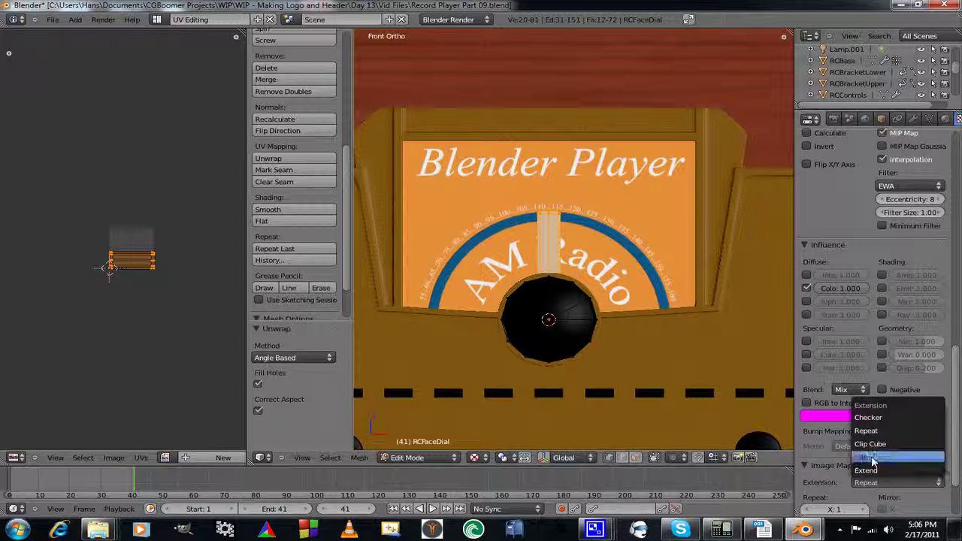
{"action": "left_click", "coordinate": [872, 459]}
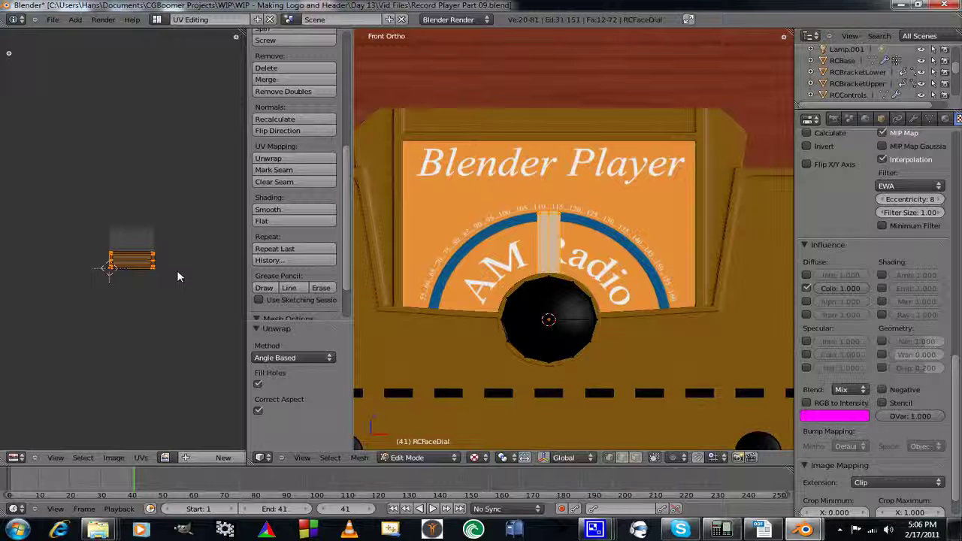
{"action": "key", "text": "g"}
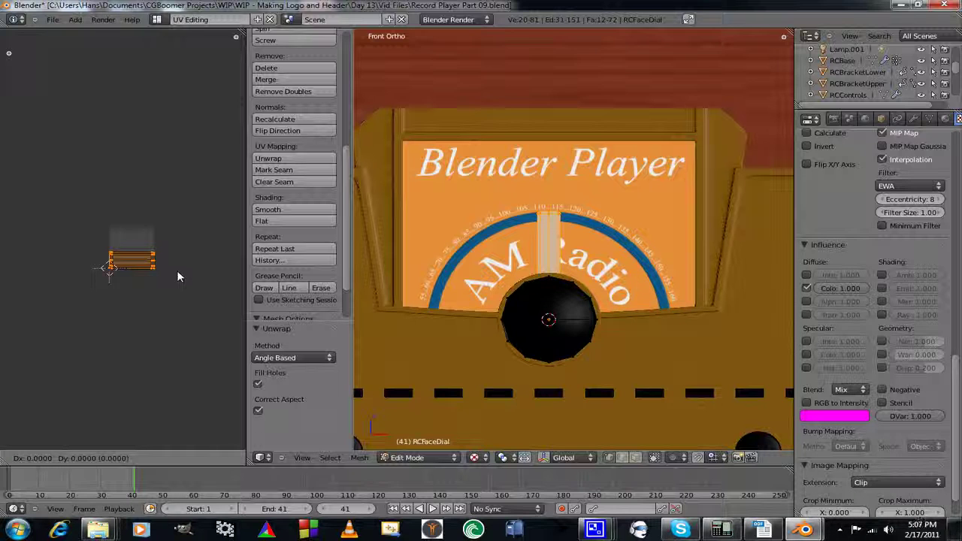
Raise the needle UV island along Y, shift its right-edge UVs -0.075 along X, then exit Edit Mode.
{"action": "key", "text": "y"}
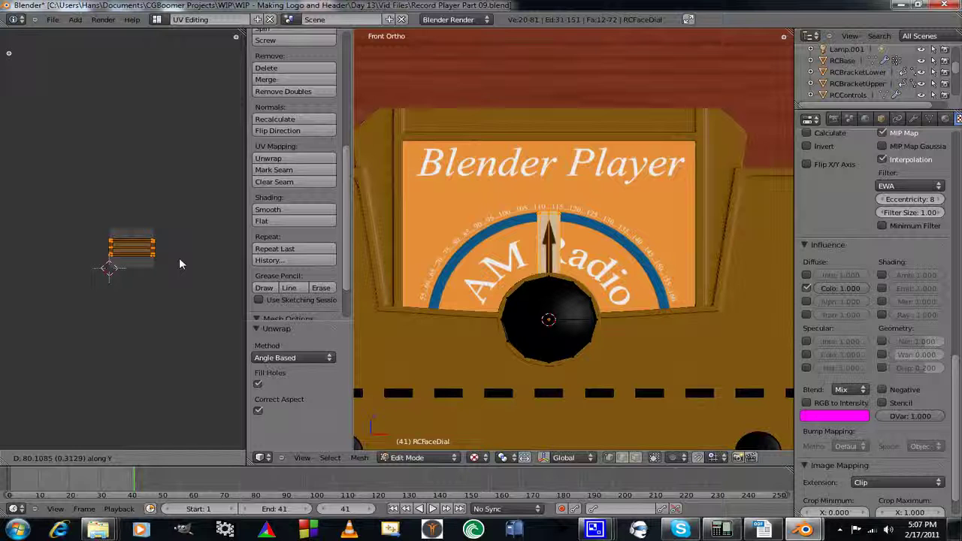
{"action": "left_click", "coordinate": [179, 259]}
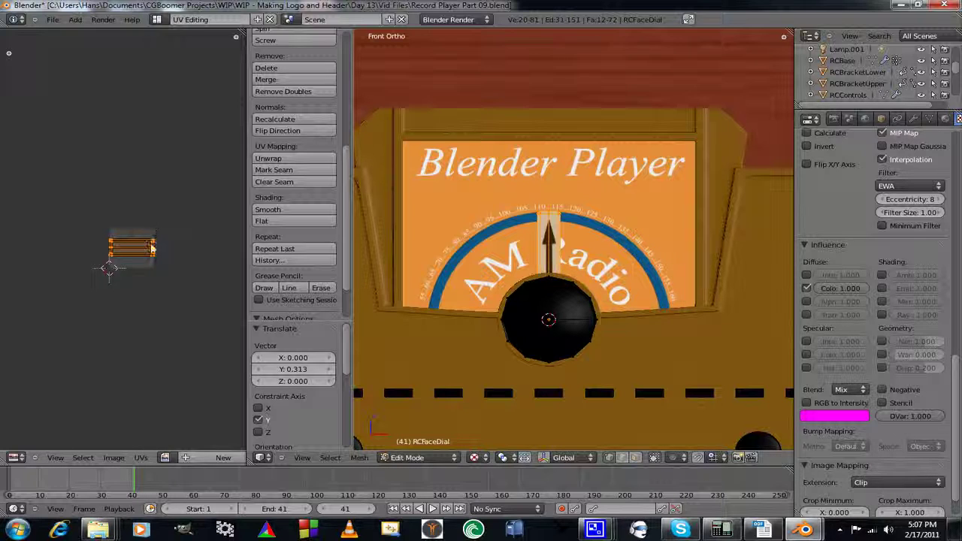
{"action": "key", "text": "a"}
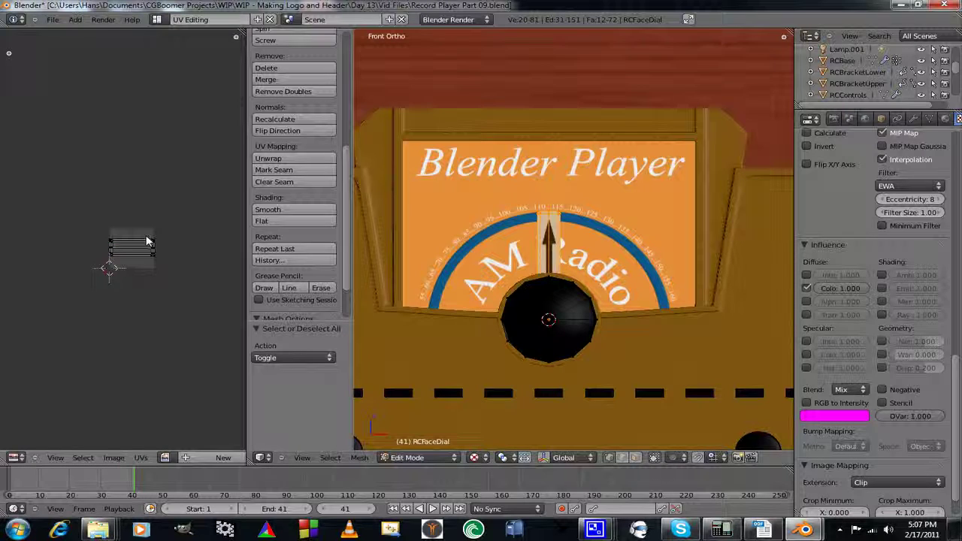
{"action": "key", "text": "b"}
{"action": "left_click_drag", "start_coordinate": [146, 233], "coordinate": [166, 263]}
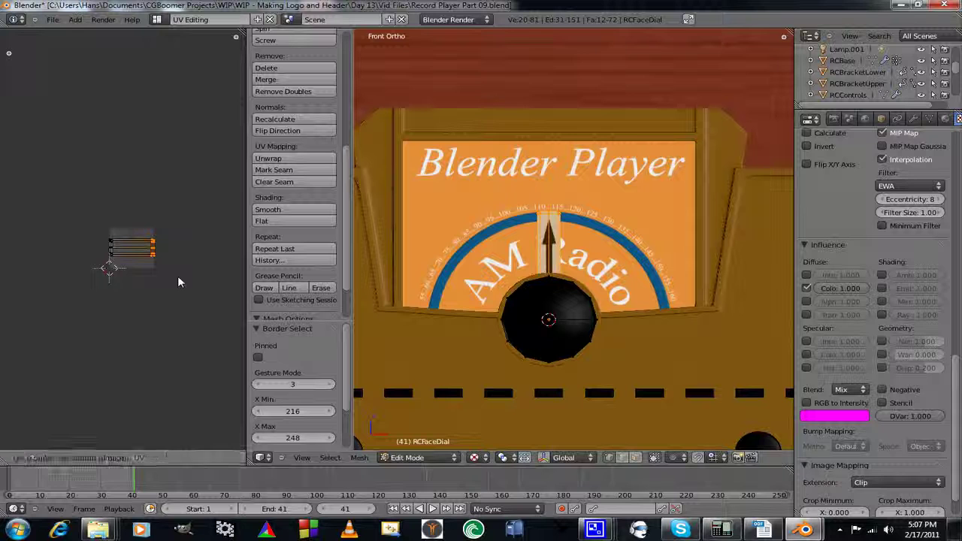
{"action": "key", "text": "g"}
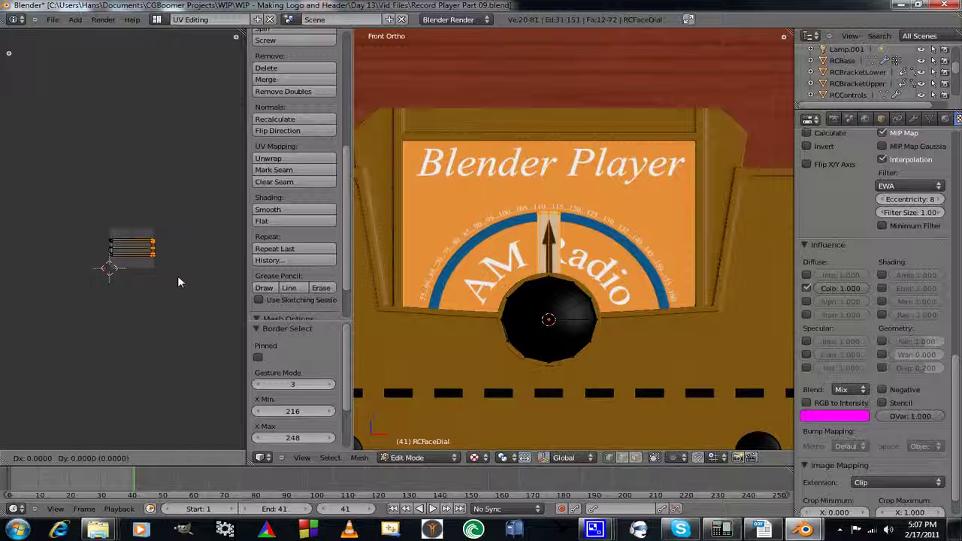
{"action": "key", "text": "x"}
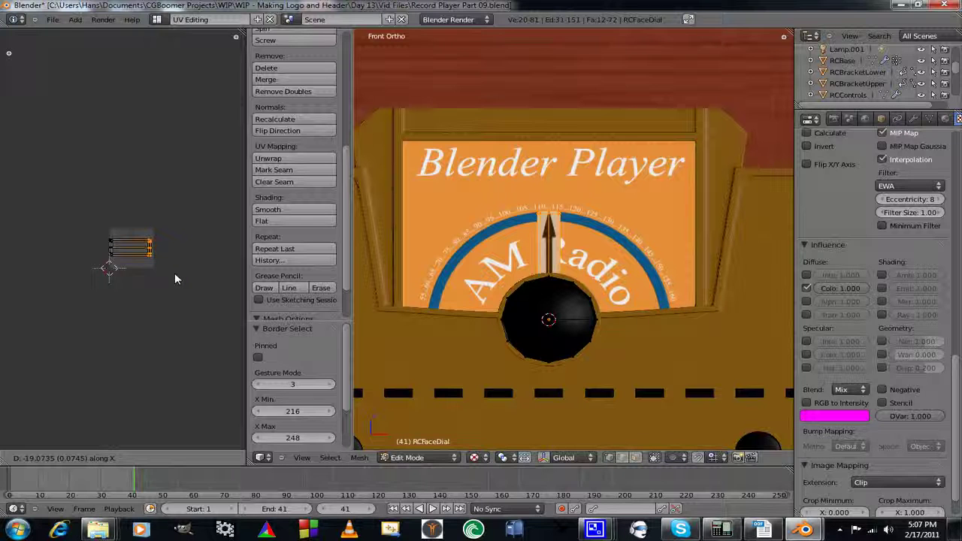
{"action": "left_click", "coordinate": [175, 279]}
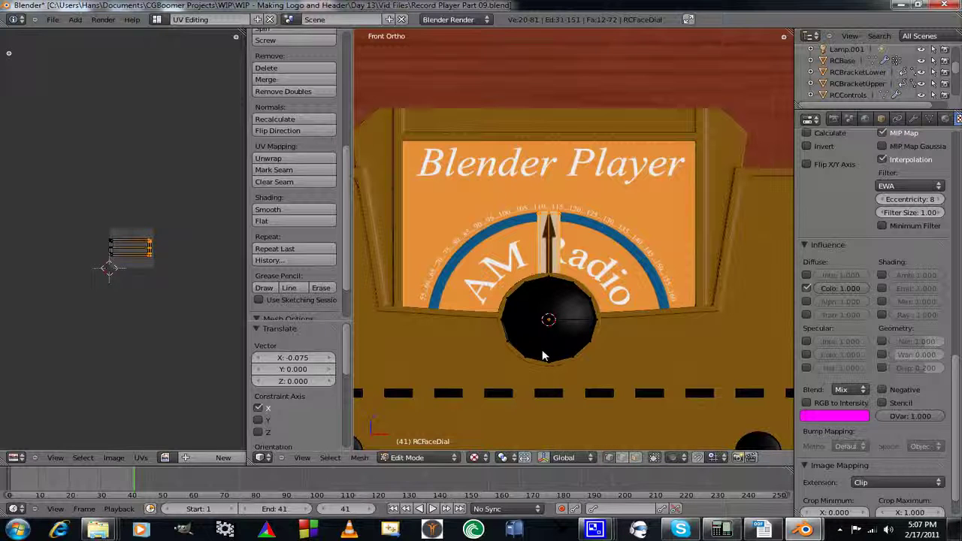
{"action": "key", "text": "Tab"}
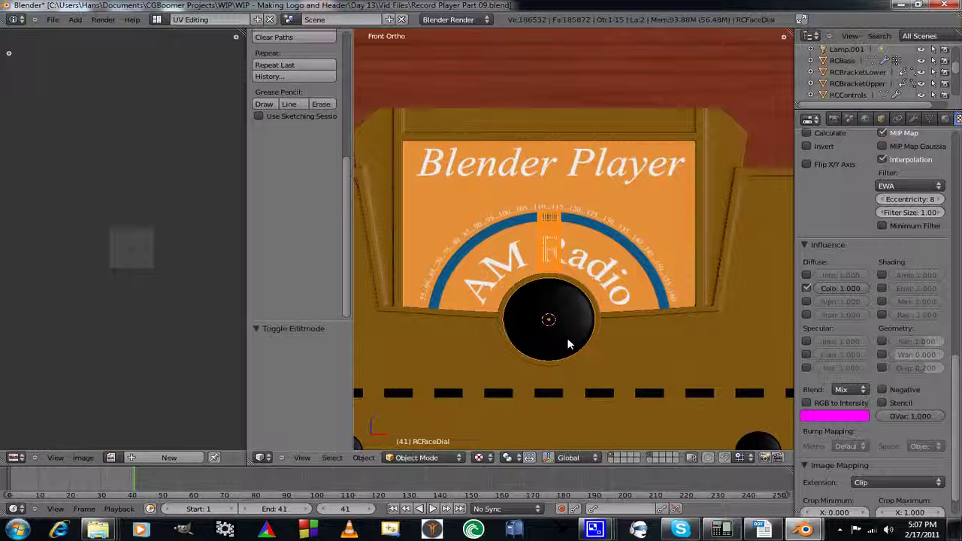
Enable the Arrow texture's Alpha influence, trying -1 and then 0.2.
{"action": "left_click", "coordinate": [808, 300]}
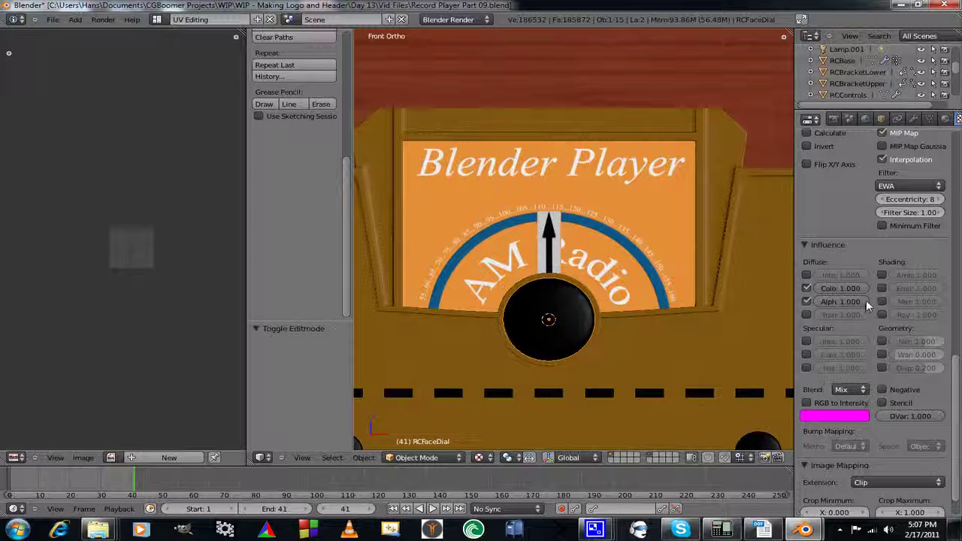
{"action": "key", "text": "minus"}
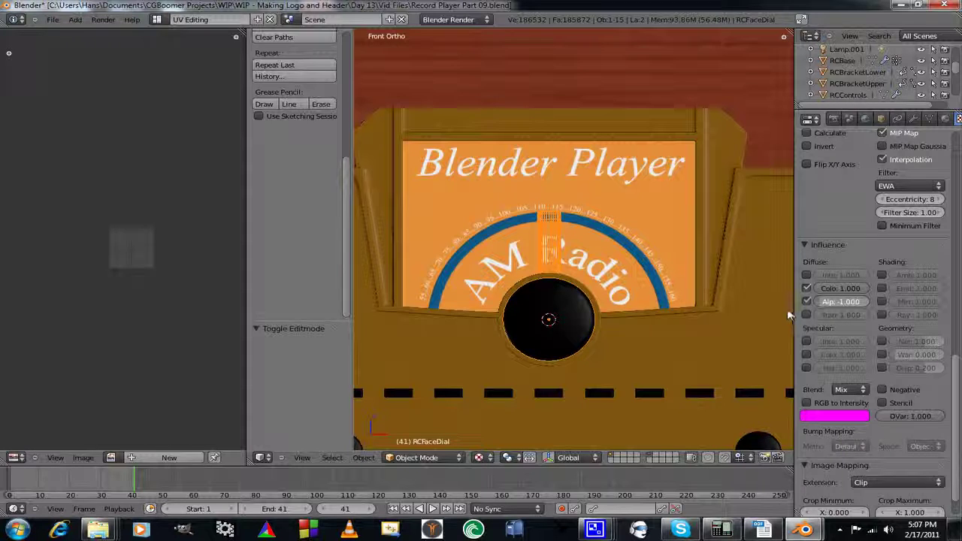
{"action": "left_click", "coordinate": [840, 305]}
{"action": "type", "text": "0.2"}
{"action": "key", "text": "Return"}
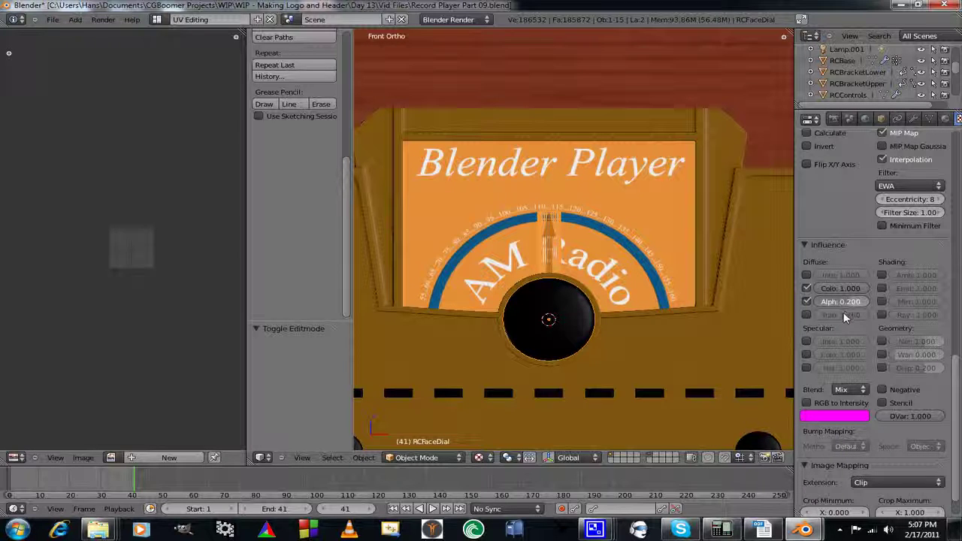
Set the alpha influence to 1, disable Color influence, then drag alpha to -1.
{"action": "left_click", "coordinate": [856, 303]}
{"action": "type", "text": "0.050"}
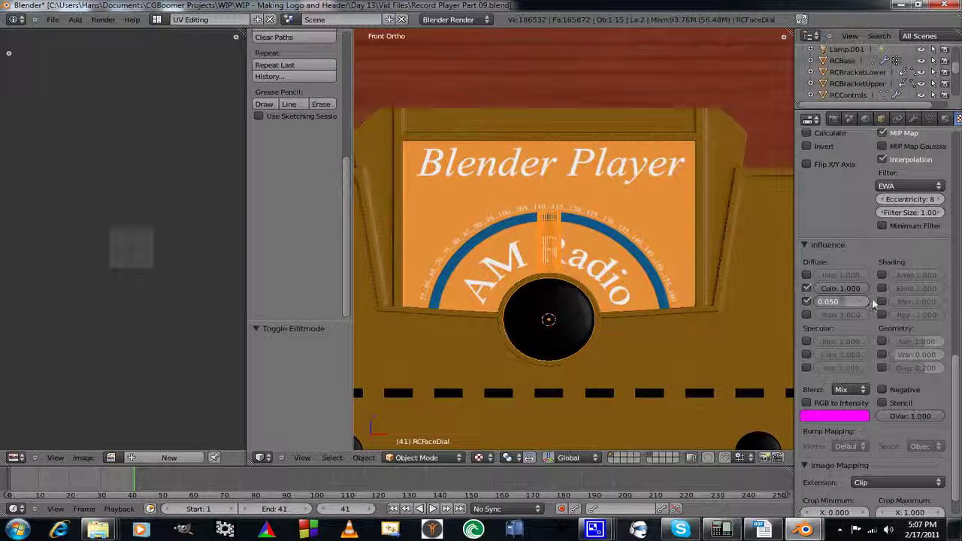
{"action": "key", "text": "BackSpace"}
{"action": "key", "text": "BackSpace"}
{"action": "key", "text": "BackSpace"}
{"action": "key", "text": "BackSpace"}
{"action": "key", "text": "BackSpace"}
{"action": "type", "text": "1"}
{"action": "key", "text": "Return"}
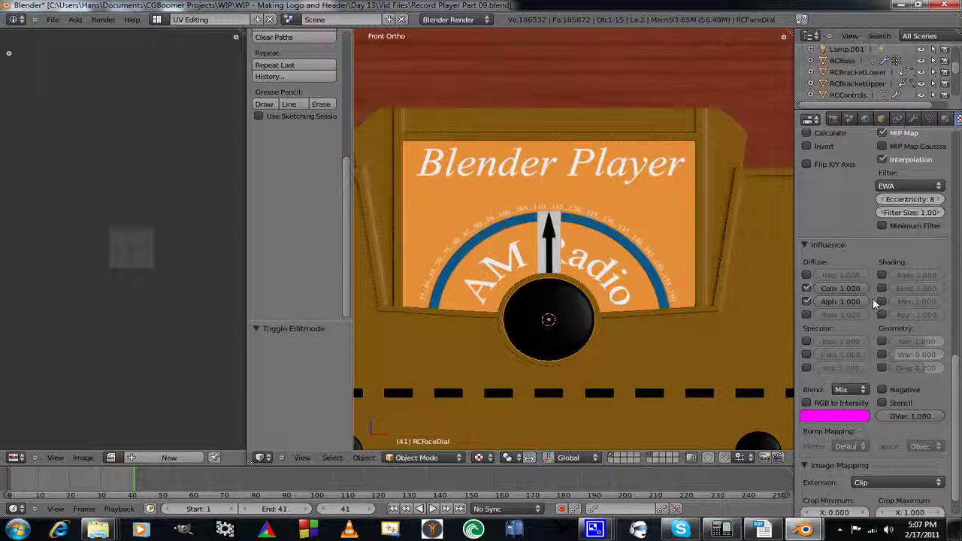
{"action": "left_click", "coordinate": [808, 289]}
{"action": "mouse_move", "coordinate": [862, 307]}
{"action": "left_mouse_down"}
{"action": "mouse_move", "coordinate": [810, 309]}
{"action": "mouse_move", "coordinate": [860, 303]}
{"action": "left_mouse_up"}
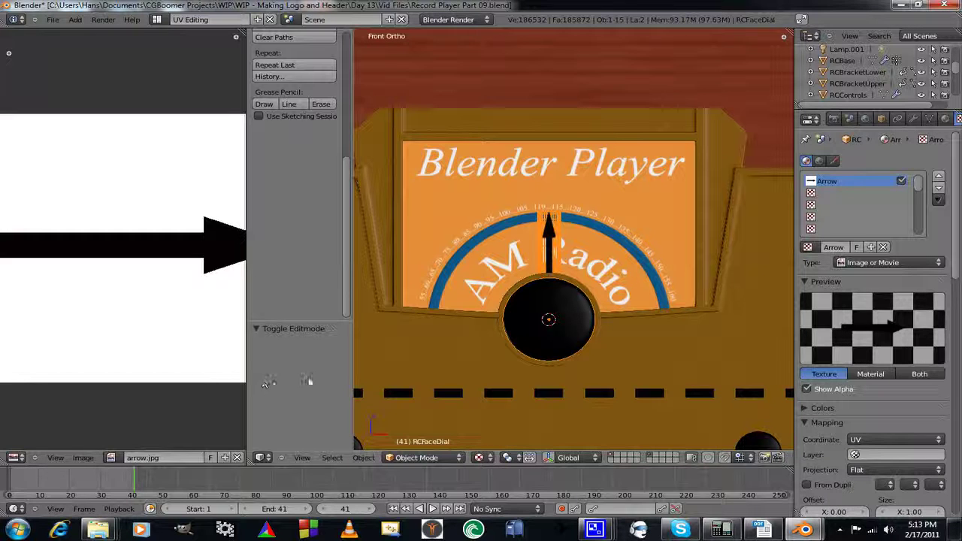
Widen the tool shelf and image editor, then open arrow.jpg in GIMP via Edit Externally.
{"action": "left_click_drag", "start_coordinate": [353, 378], "coordinate": [404, 380]}
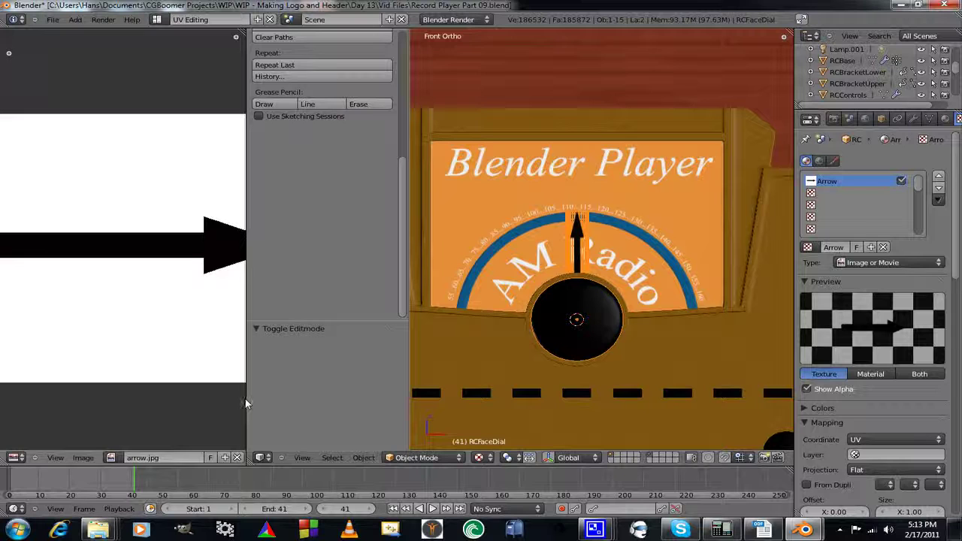
{"action": "left_click_drag", "start_coordinate": [248, 405], "coordinate": [337, 402]}
{"action": "left_click", "coordinate": [83, 458]}
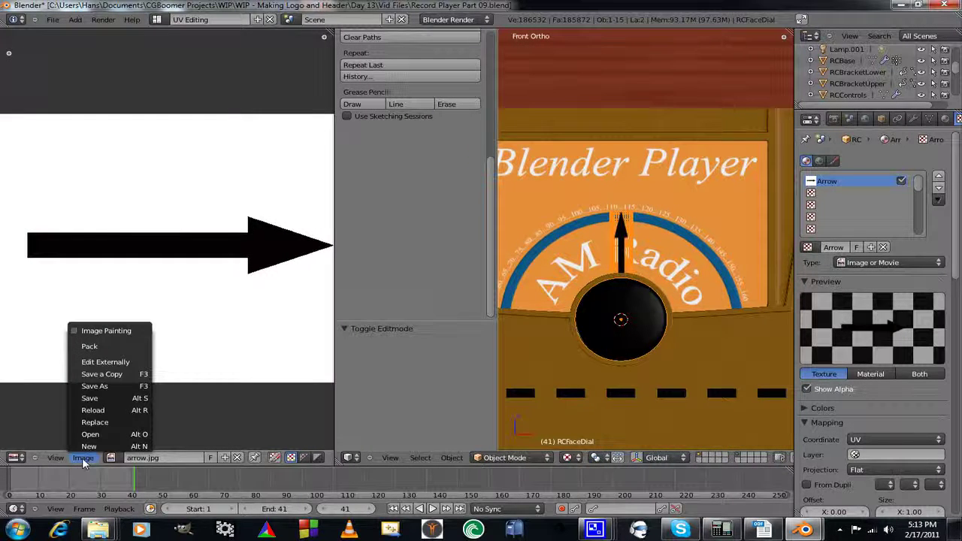
{"action": "left_click", "coordinate": [105, 366]}
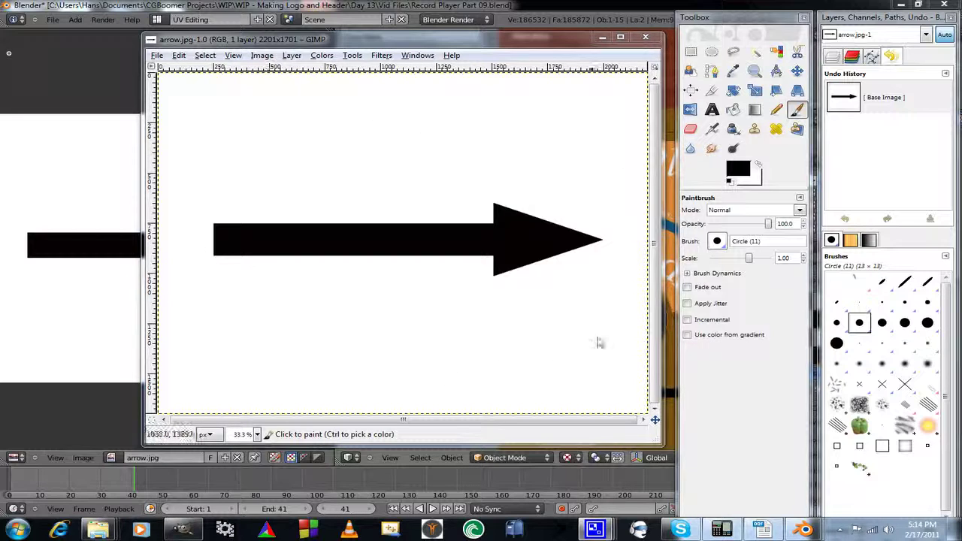
Add an alpha channel and delete the fuzzy-selected white background around the arrow.
{"action": "left_click", "coordinate": [292, 56]}
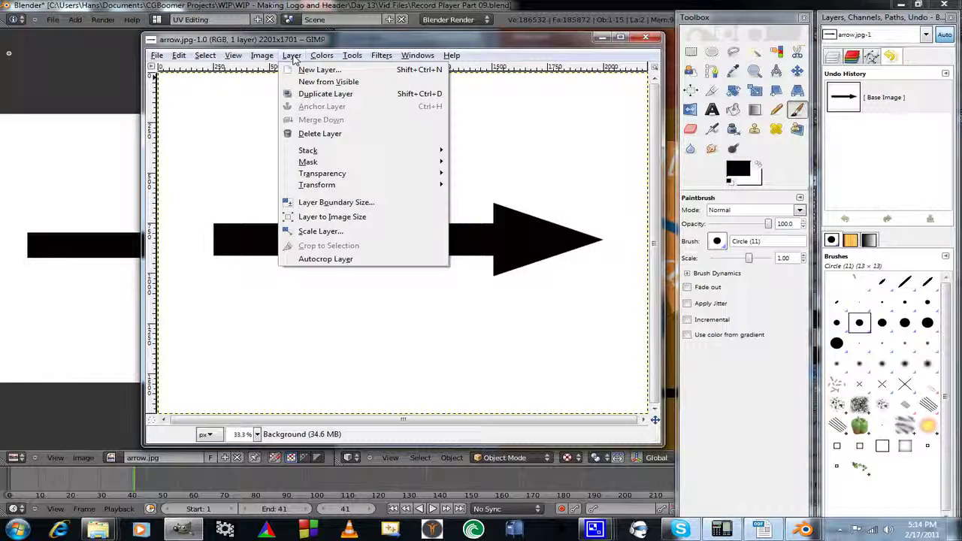
{"action": "mouse_move", "coordinate": [350, 174]}
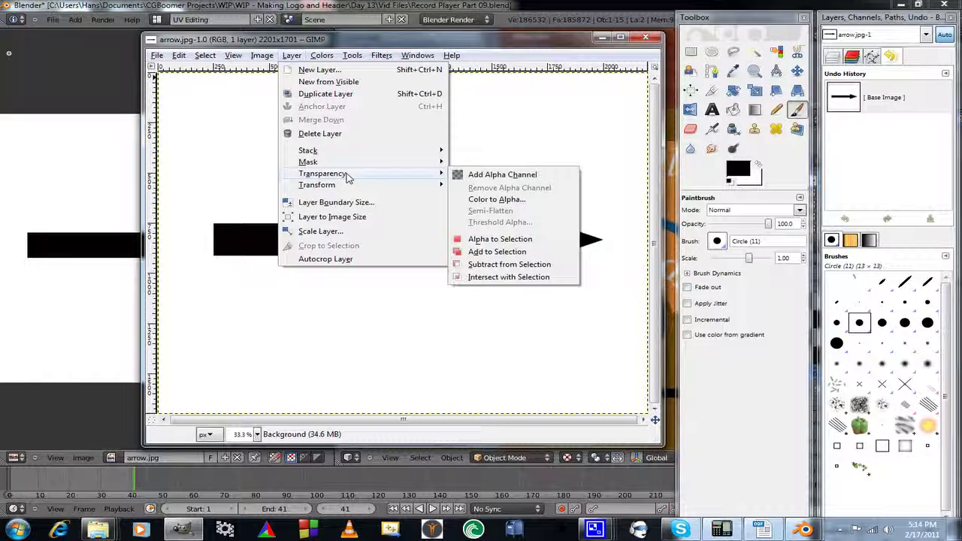
{"action": "left_click", "coordinate": [517, 177]}
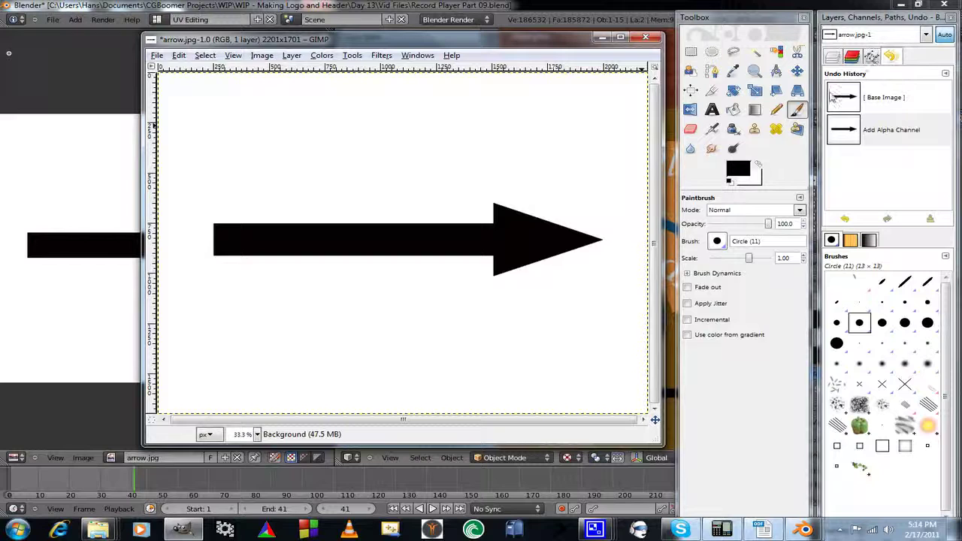
{"action": "left_click", "coordinate": [755, 51]}
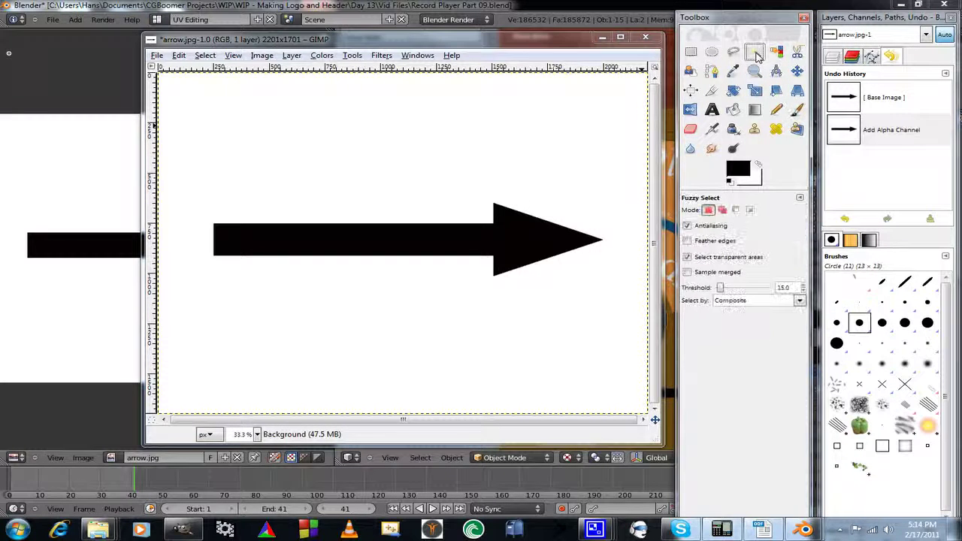
{"action": "left_click", "coordinate": [454, 148]}
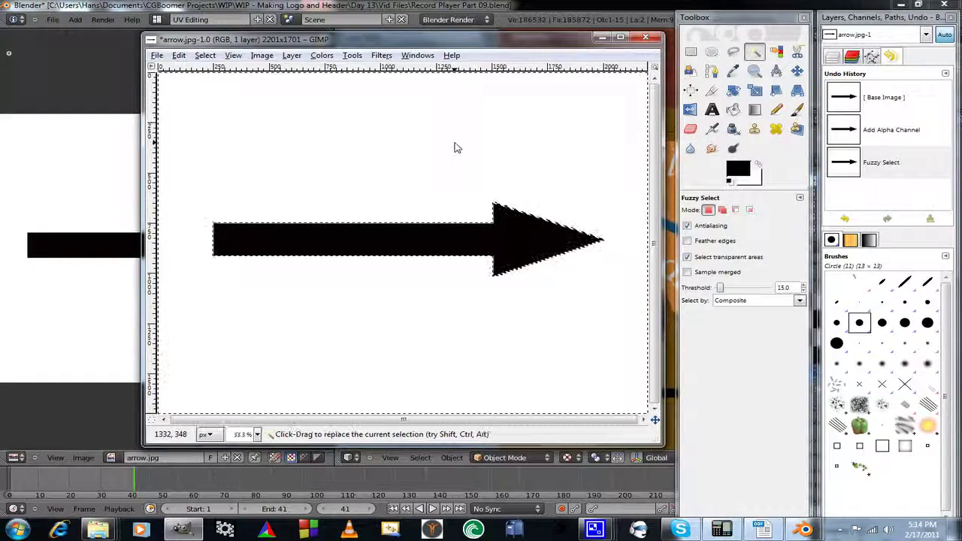
{"action": "key", "text": "Delete"}
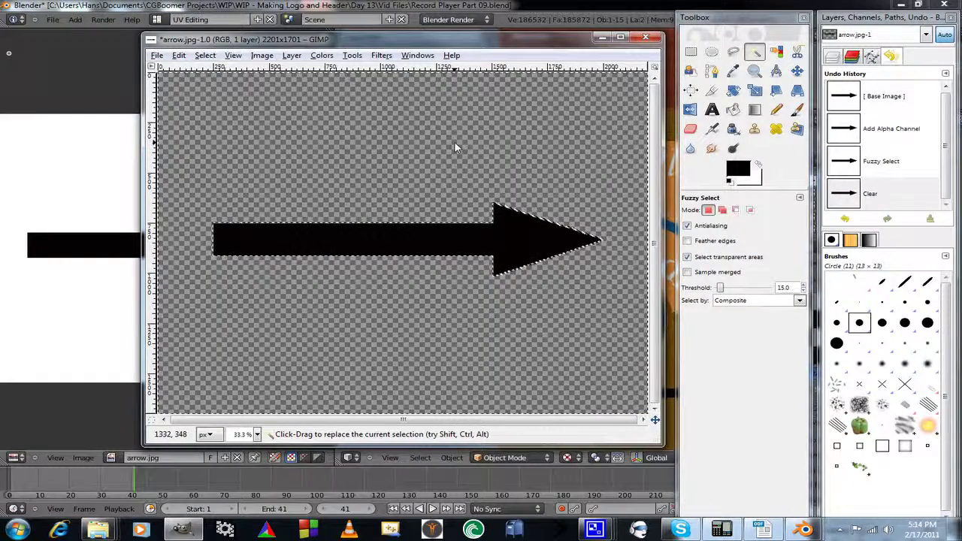
Save the image as arrow.png, replacing the existing file, and close it.
{"action": "left_click", "coordinate": [156, 55]}
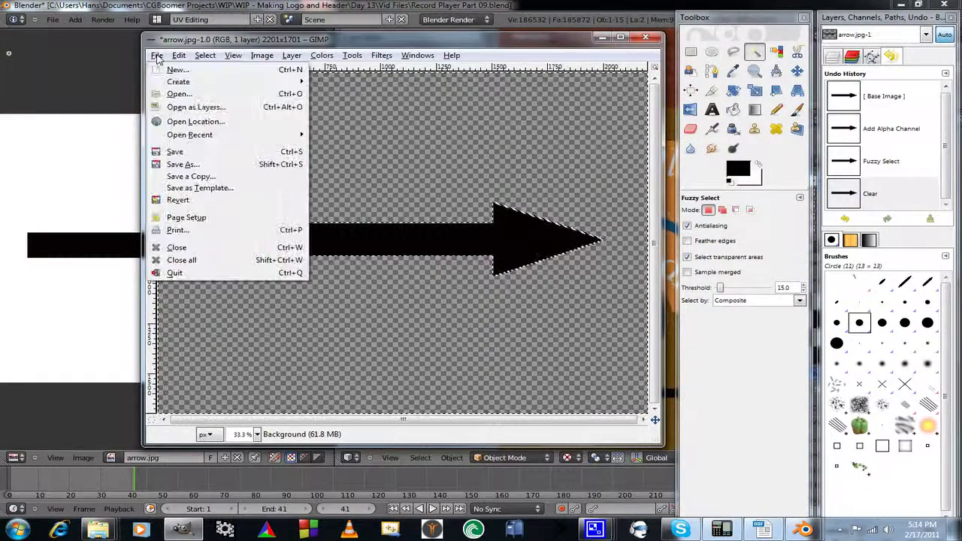
{"action": "left_click", "coordinate": [186, 164]}
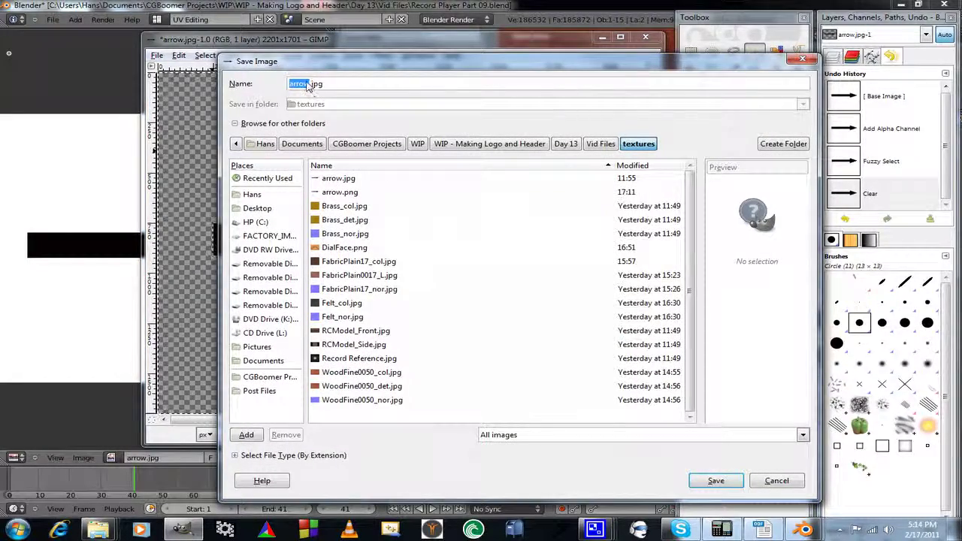
{"action": "left_click", "coordinate": [340, 192]}
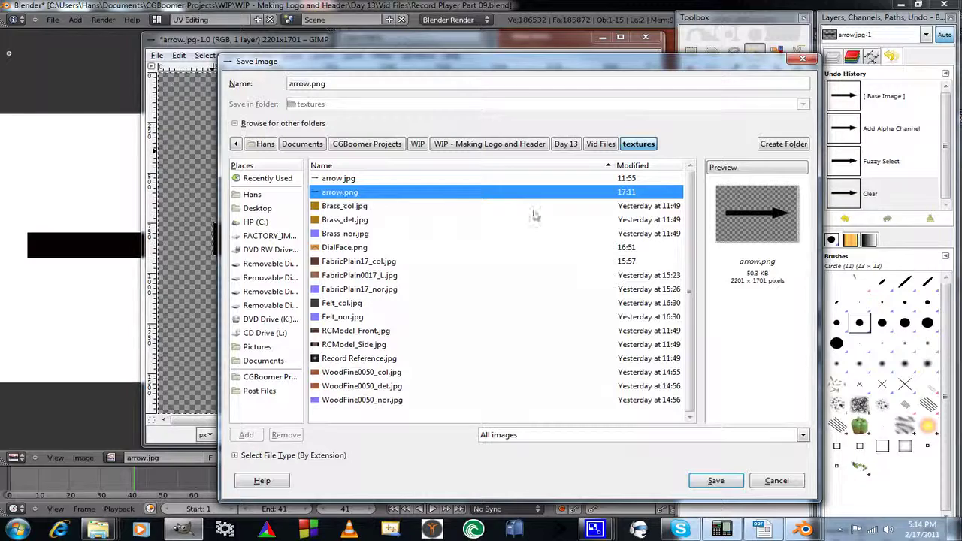
{"action": "left_click", "coordinate": [715, 481]}
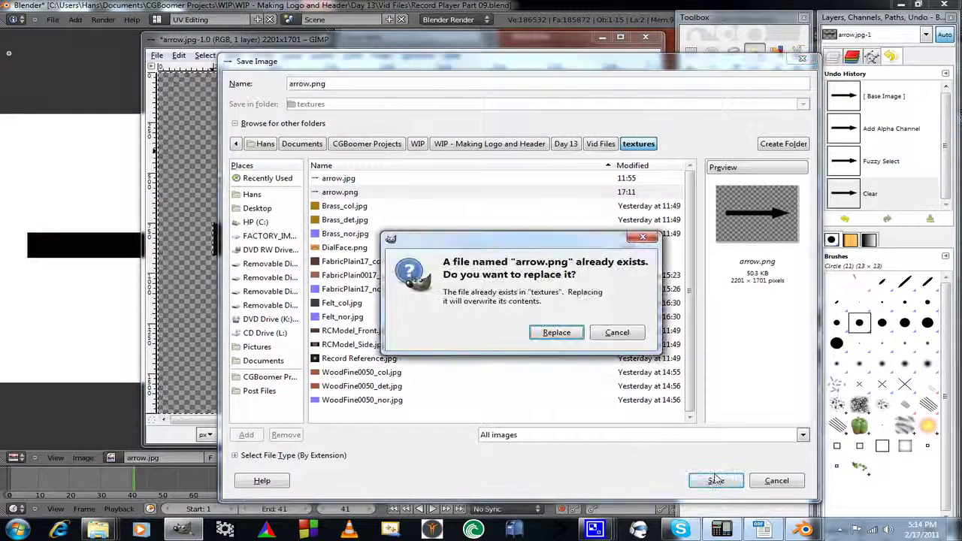
{"action": "left_click", "coordinate": [556, 333]}
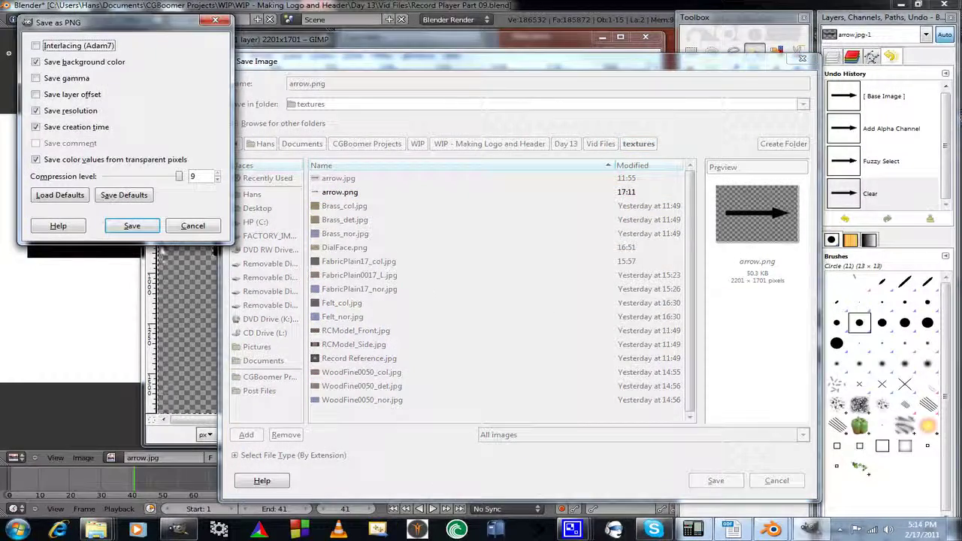
{"action": "left_click", "coordinate": [132, 225]}
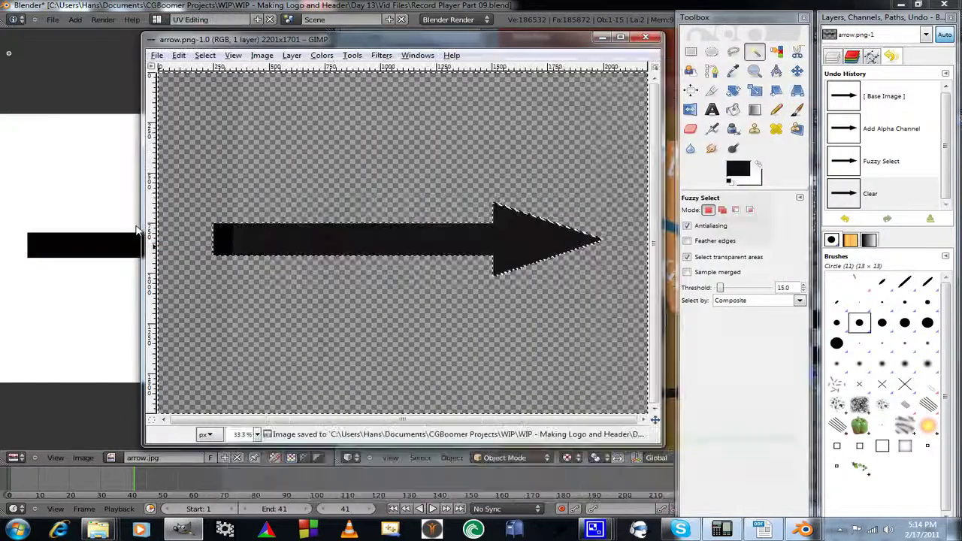
{"action": "left_click", "coordinate": [646, 37]}
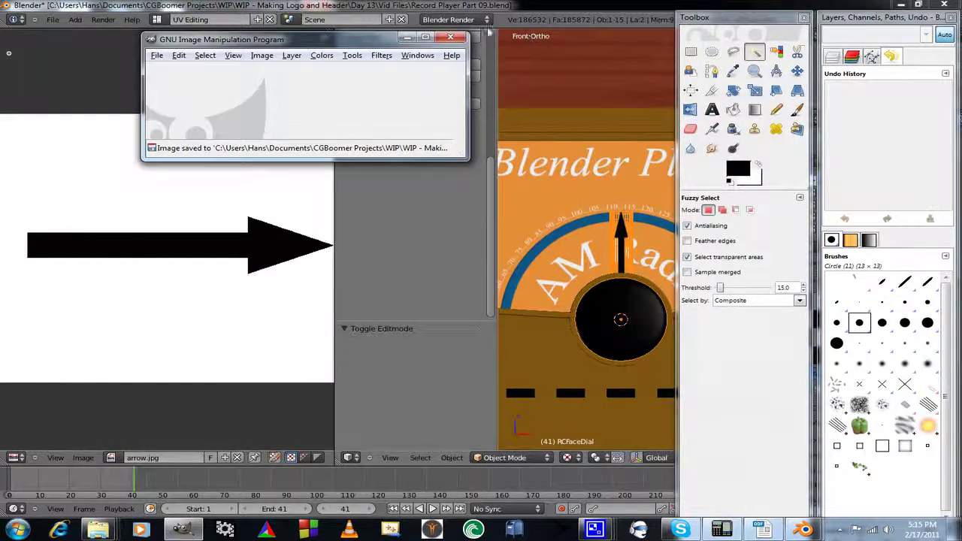
Quit GIMP and load arrow.png from the textures folder as the Arrow texture image.
{"action": "left_click", "coordinate": [450, 37]}
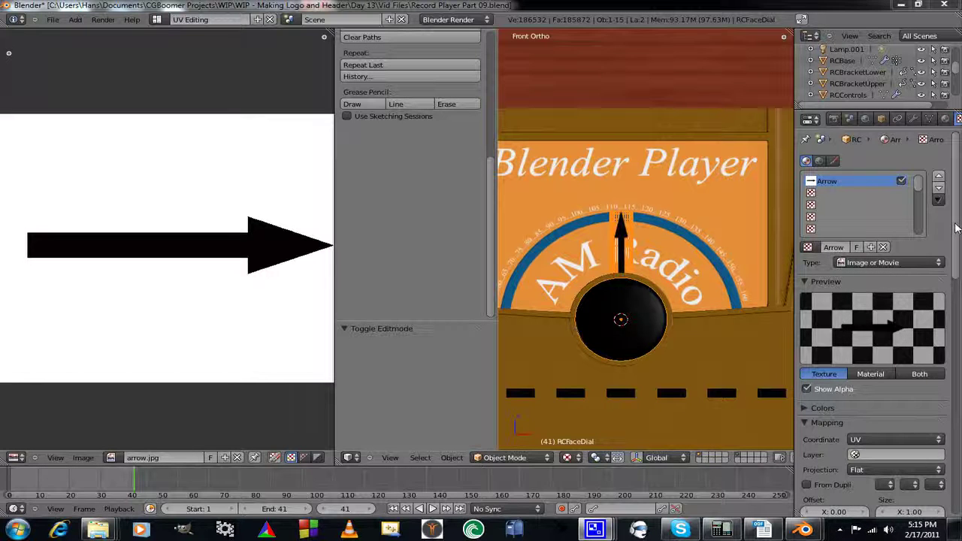
{"action": "scroll", "coordinate": [956, 227], "scroll_direction": "down", "scroll_amount": 10}
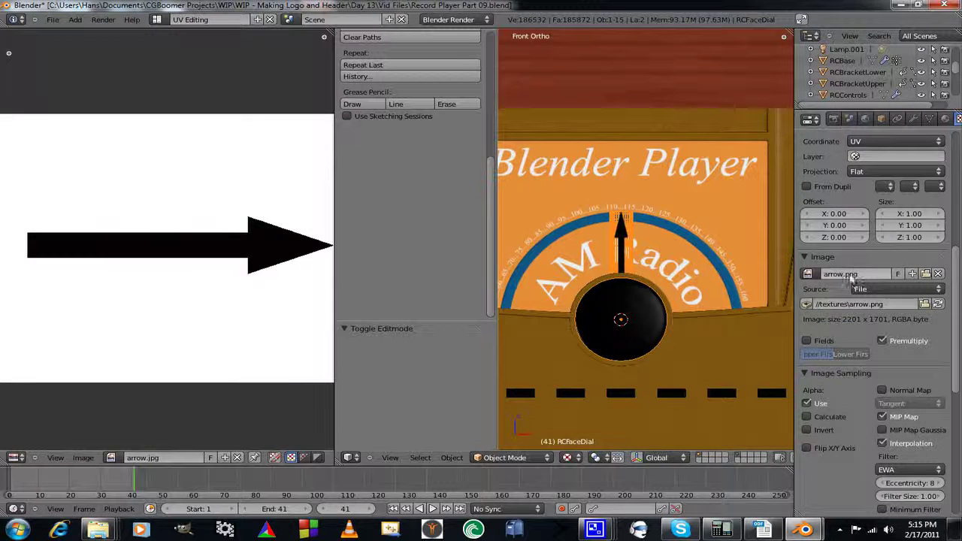
{"action": "left_click", "coordinate": [925, 274]}
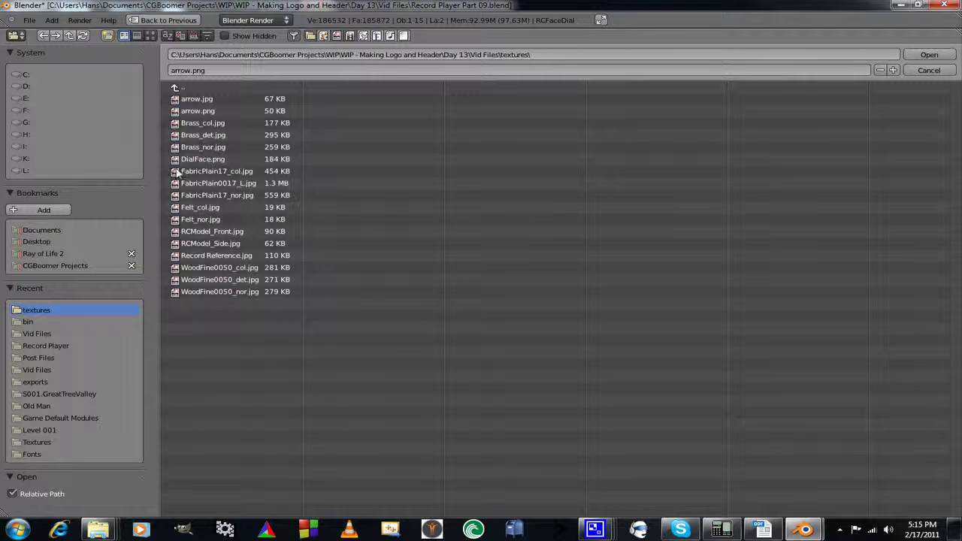
{"action": "left_click", "coordinate": [149, 35]}
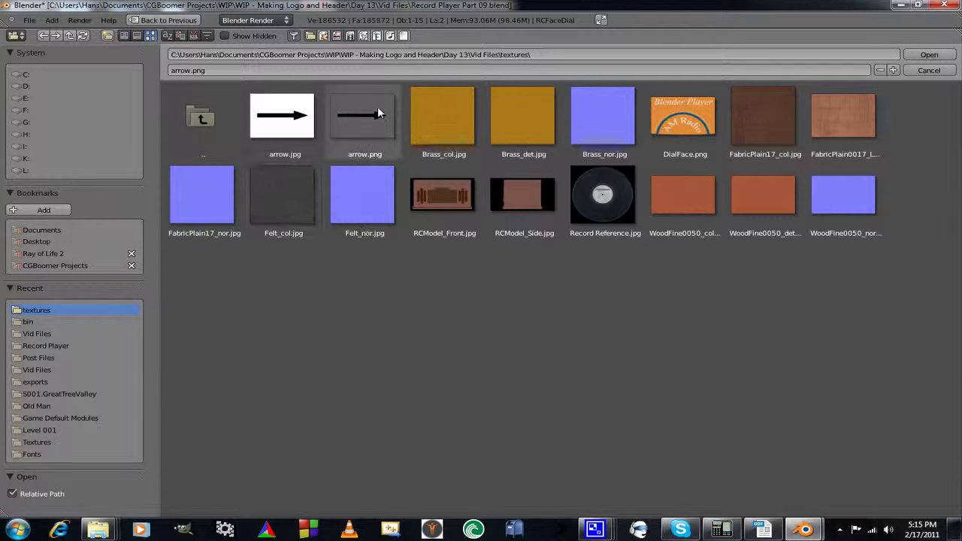
{"action": "left_click", "coordinate": [368, 127]}
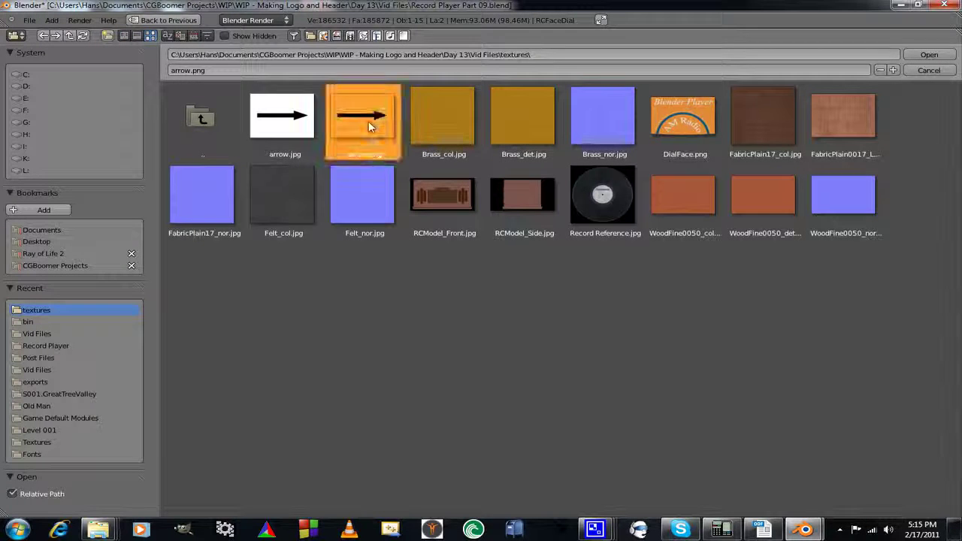
{"action": "left_click", "coordinate": [929, 56]}
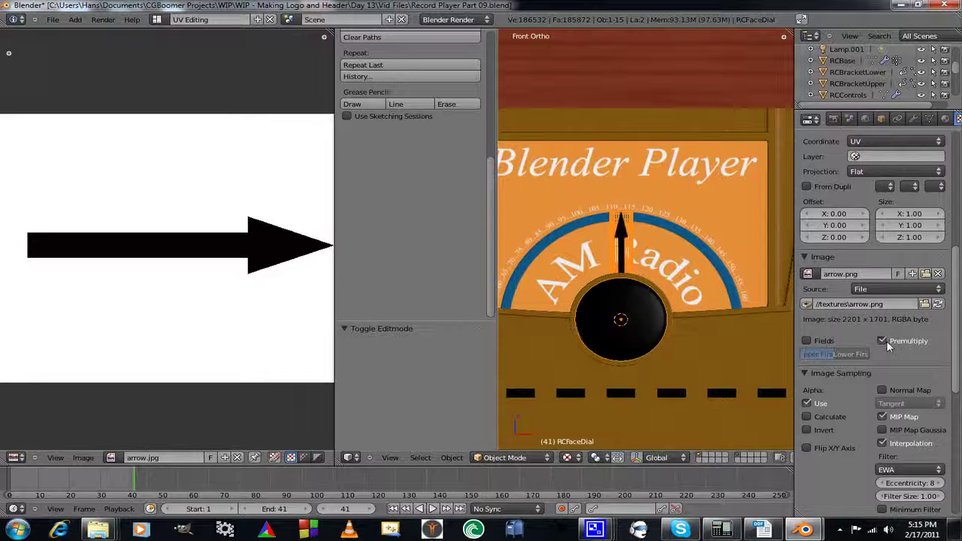
Toggle the texture's Color and Alpha influence so both end enabled.
{"action": "scroll", "coordinate": [954, 316], "scroll_direction": "down", "scroll_amount": 8}
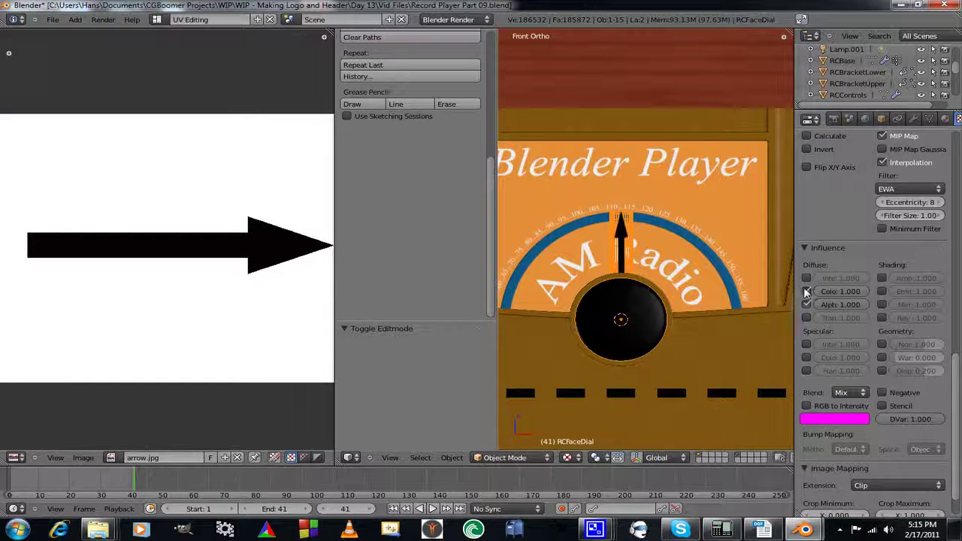
{"action": "left_click", "coordinate": [807, 292]}
{"action": "left_click", "coordinate": [807, 303]}
{"action": "left_click", "coordinate": [808, 304]}
{"action": "left_click", "coordinate": [807, 291]}
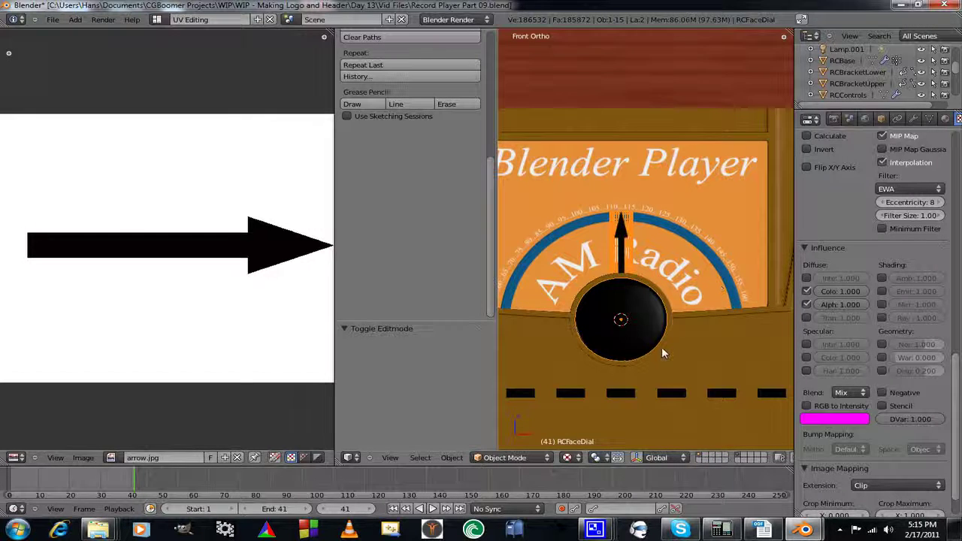
Rotate RCFaceDial until the needle stands upright, then select RCFaceplate and list screen layouts.
{"action": "right_click", "coordinate": [782, 298]}
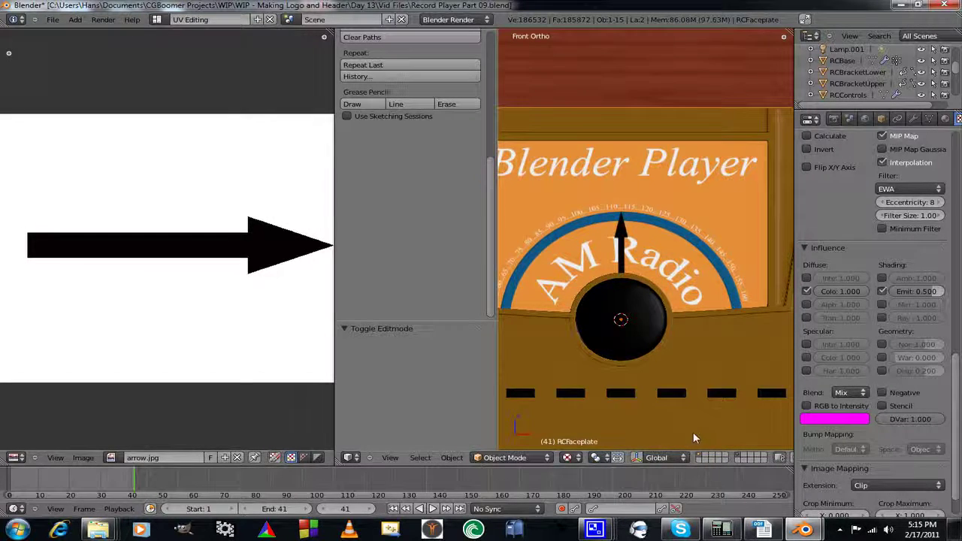
{"action": "scroll", "coordinate": [695, 438], "scroll_direction": "down", "scroll_amount": 1}
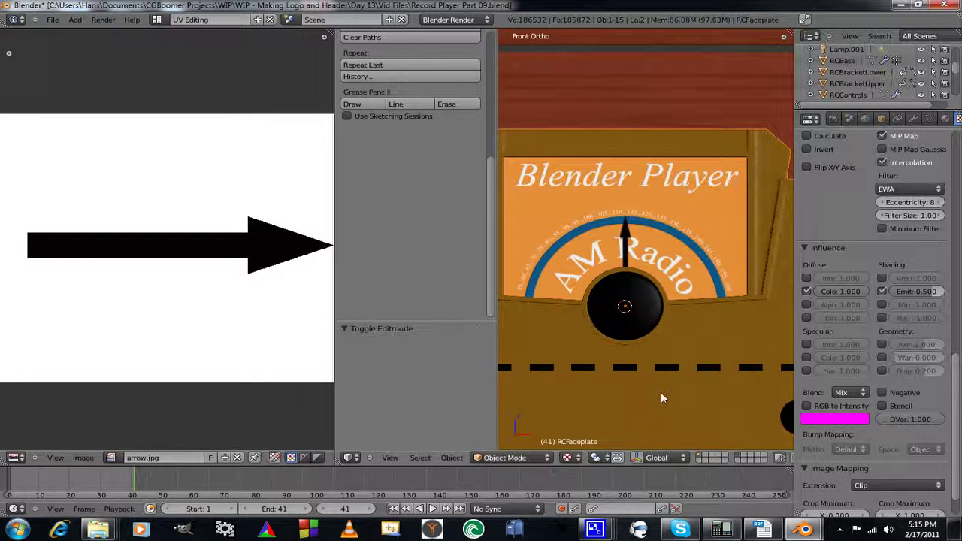
{"action": "right_click", "coordinate": [629, 319]}
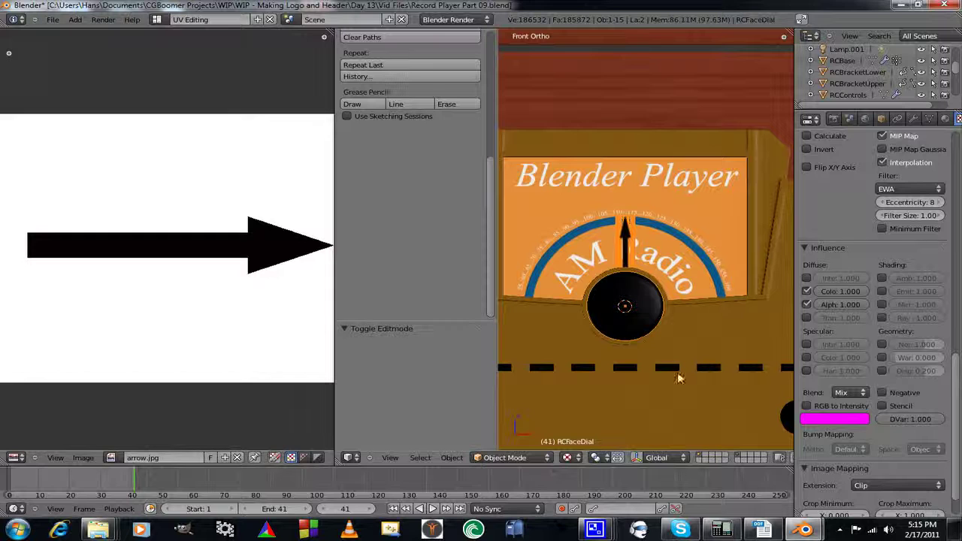
{"action": "key", "text": "r"}
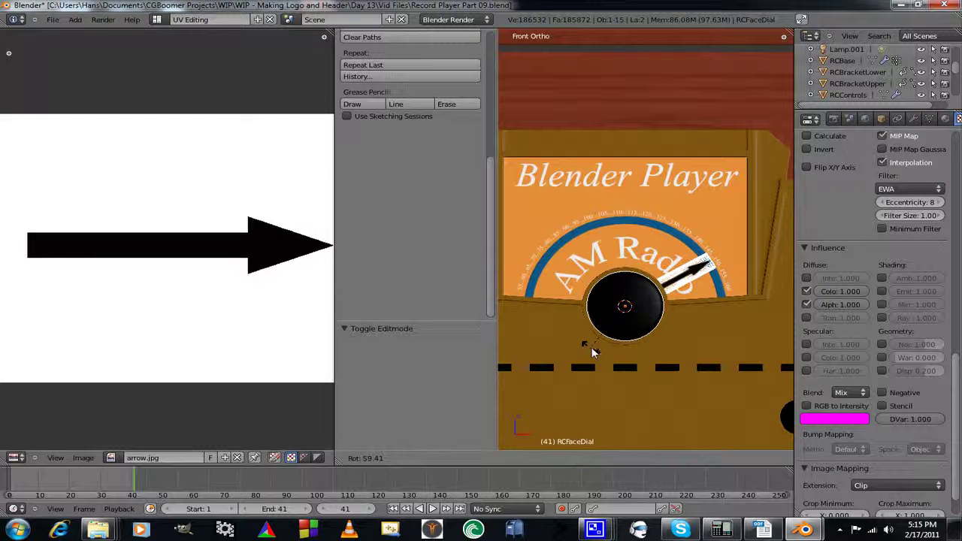
{"action": "left_click", "coordinate": [654, 350]}
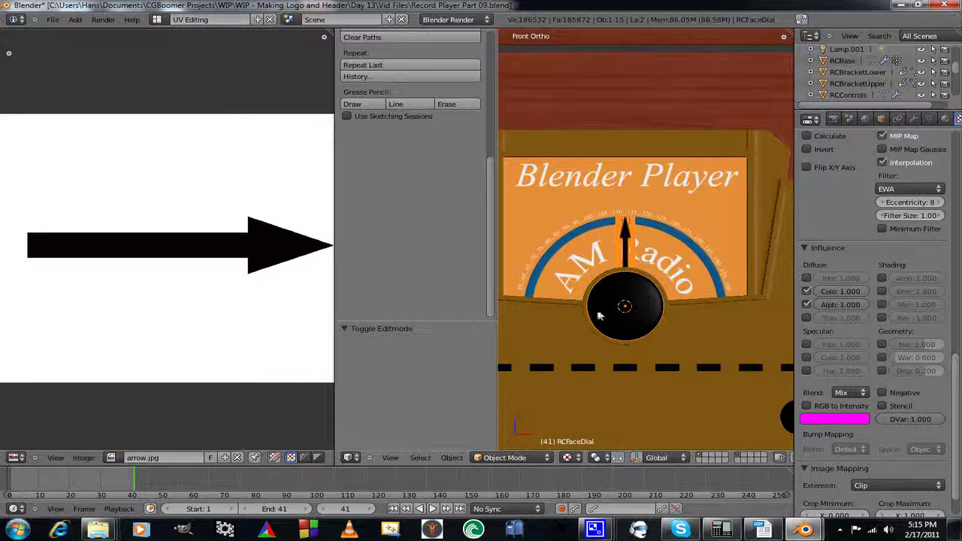
{"action": "right_click", "coordinate": [693, 349]}
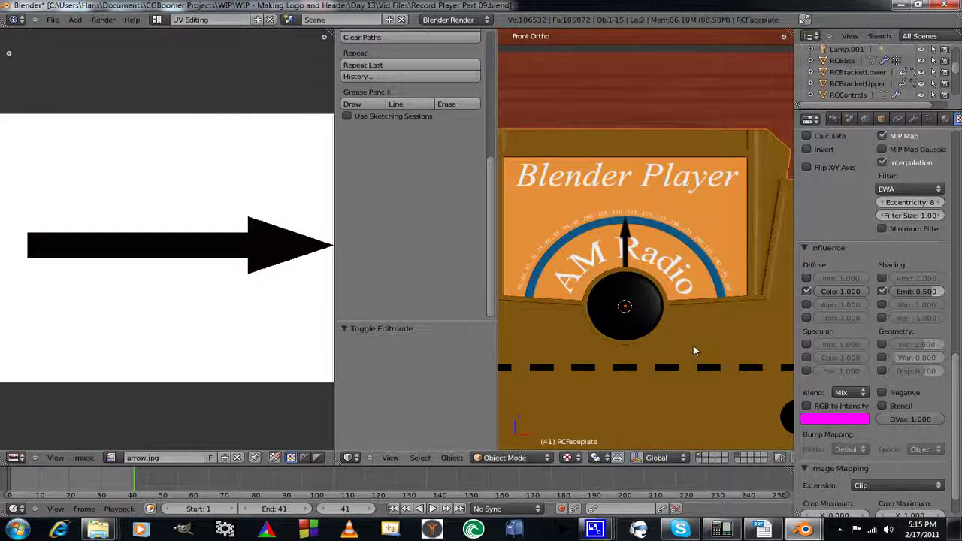
{"action": "left_click", "coordinate": [157, 19]}
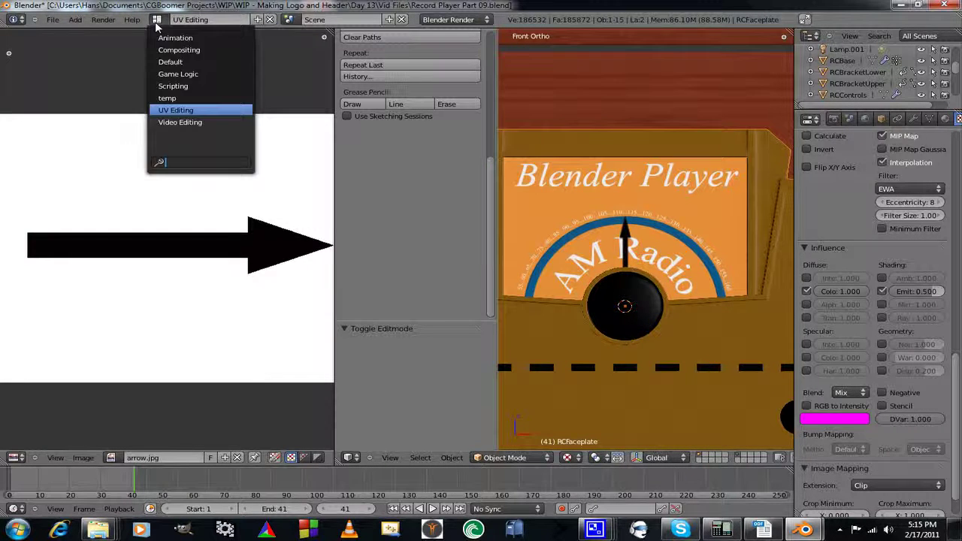
Switch to the Default layout and inspect the radio from front and top views.
{"action": "left_click", "coordinate": [178, 64]}
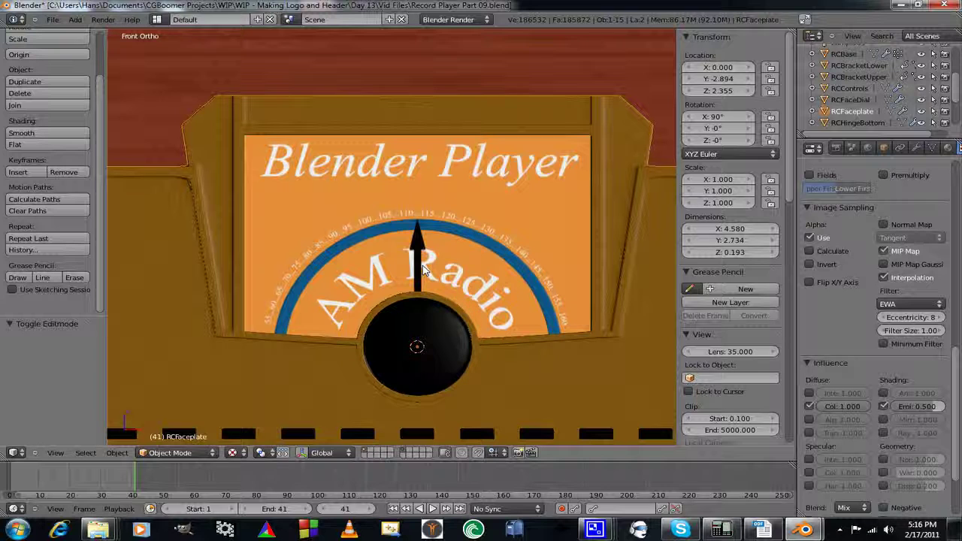
{"action": "key", "text": "F12"}
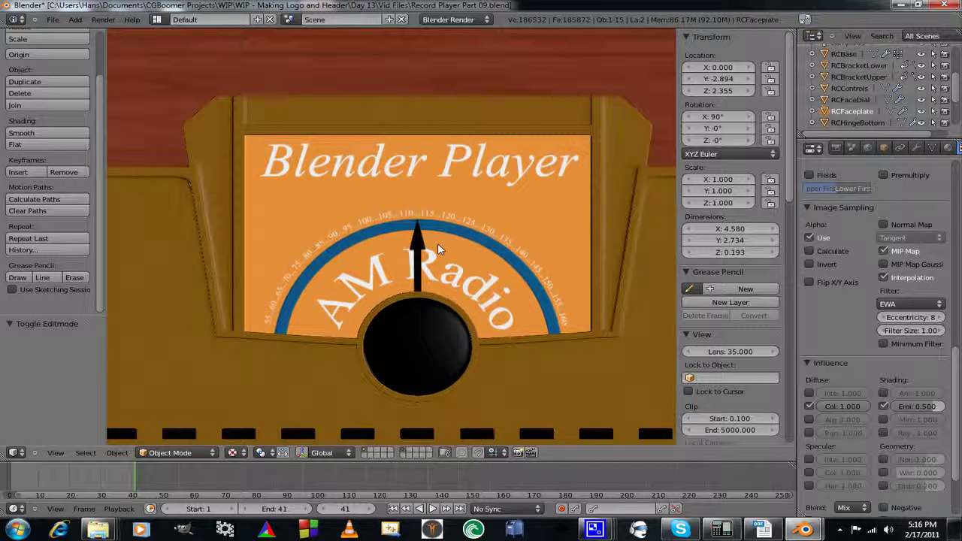
{"action": "key", "text": "KP_1"}
{"action": "scroll", "coordinate": [536, 294], "scroll_direction": "down", "scroll_amount": 4}
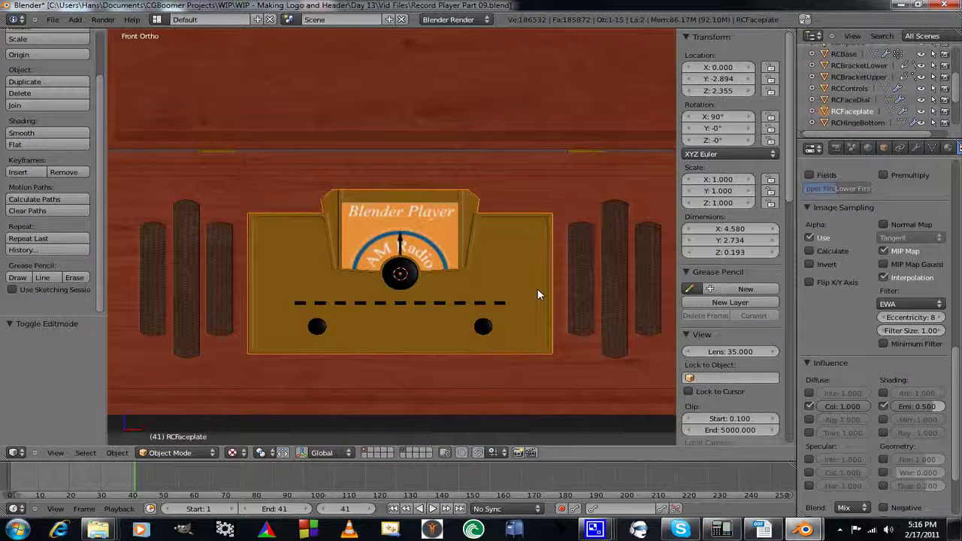
{"action": "key", "text": "KP_7"}
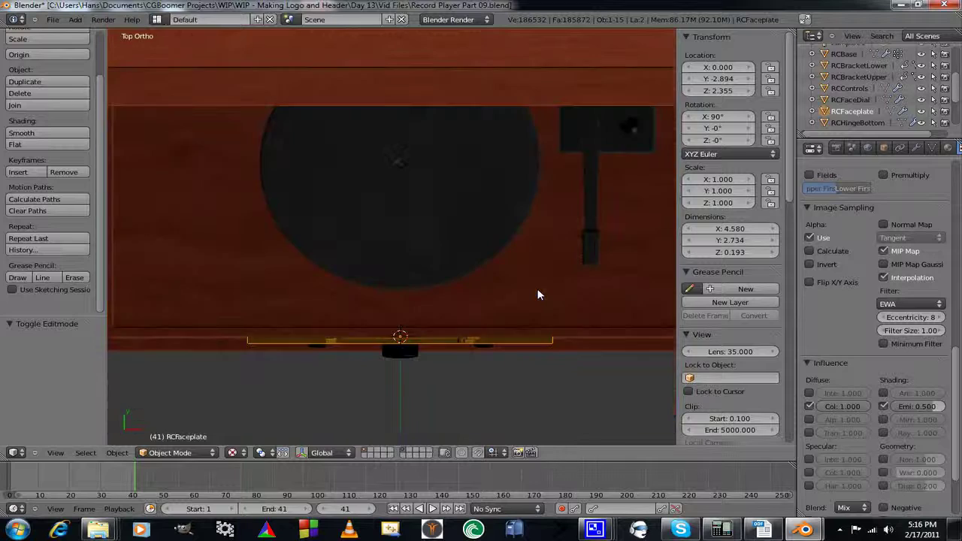
{"action": "scroll", "coordinate": [538, 294], "scroll_direction": "down", "scroll_amount": 4}
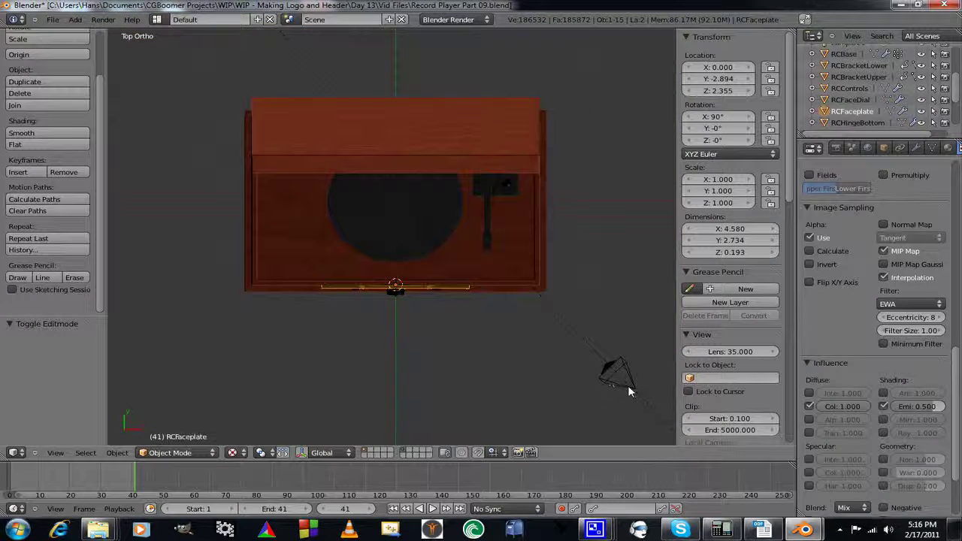
Move and turn the camera to face the radio, checking the result through camera view.
{"action": "right_click", "coordinate": [628, 391]}
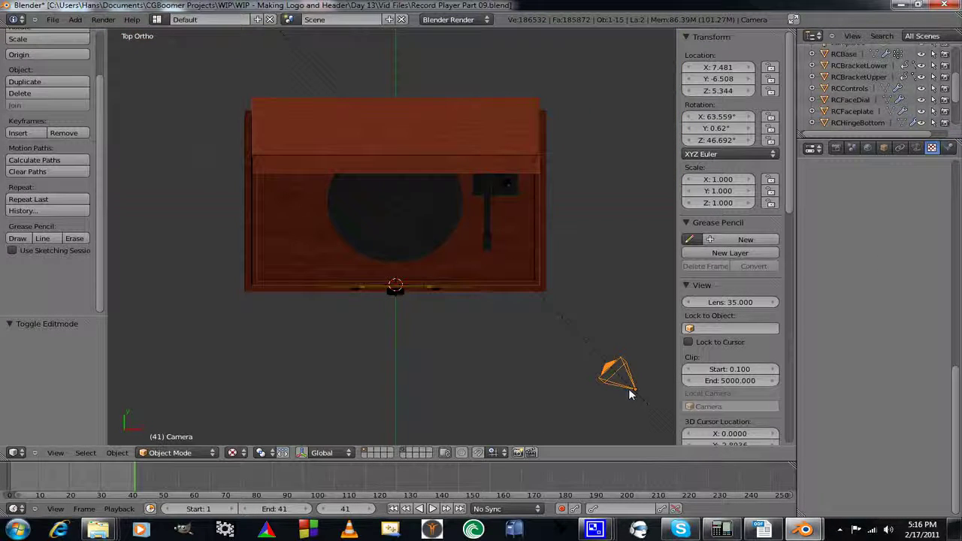
{"action": "key", "text": "g"}
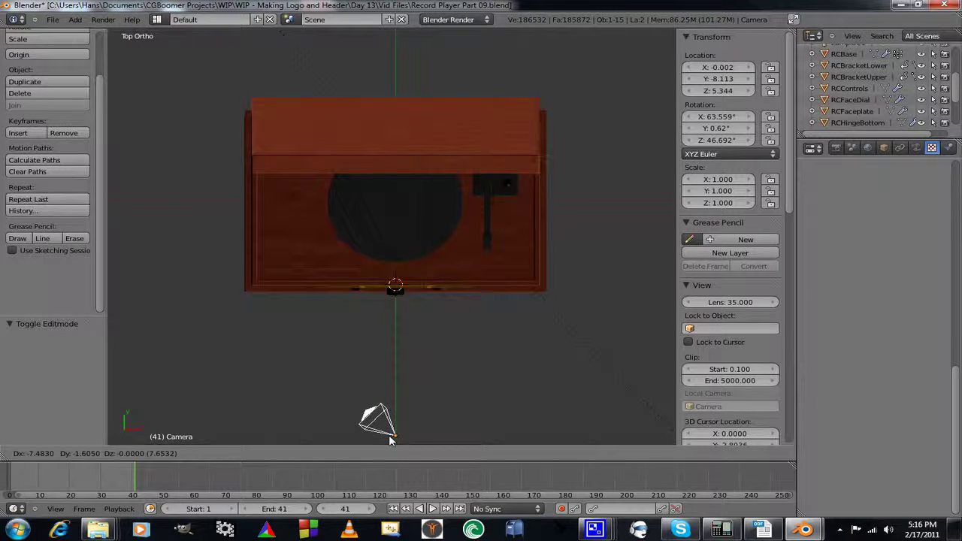
{"action": "left_click", "coordinate": [390, 440]}
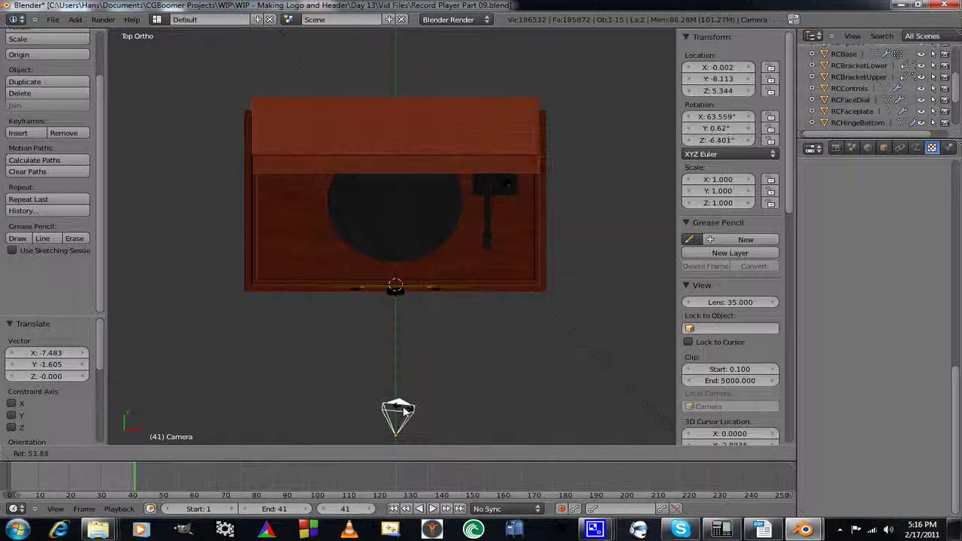
{"action": "left_click", "coordinate": [403, 411]}
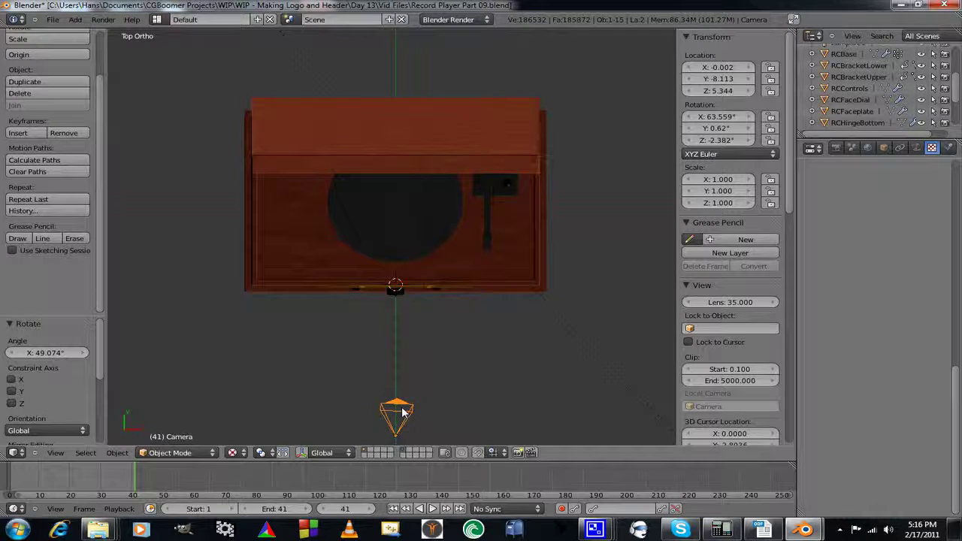
{"action": "key", "text": "KP_0"}
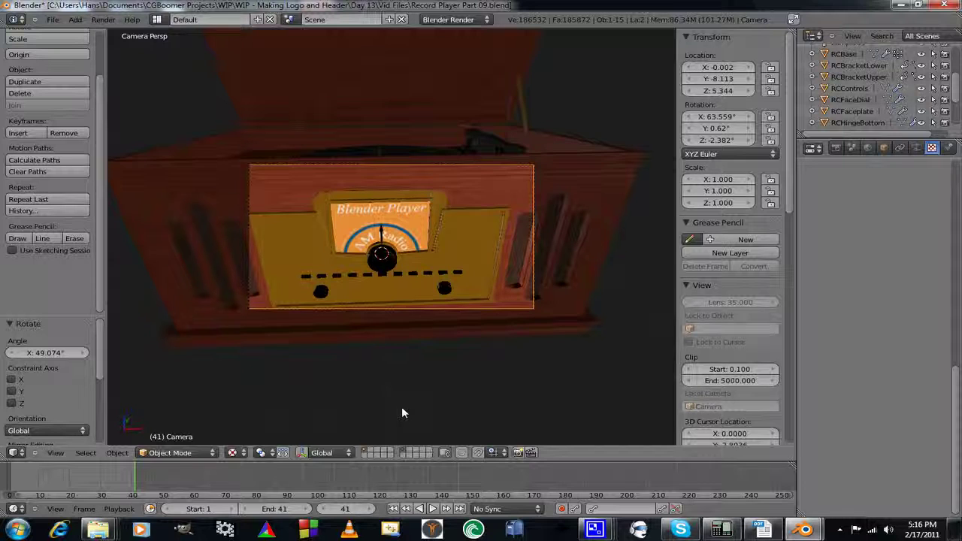
{"action": "key", "text": "KP_0"}
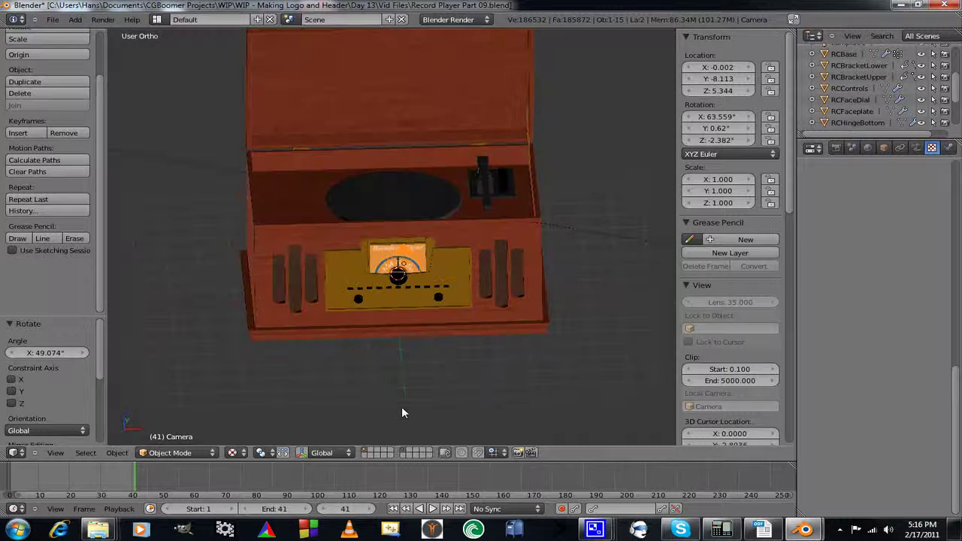
{"action": "key", "text": "KP_5"}
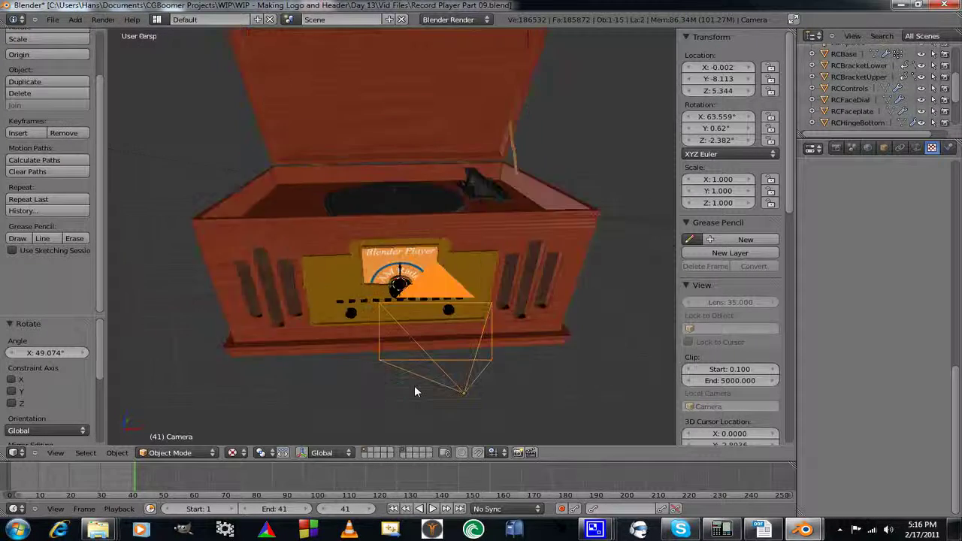
{"action": "key", "text": "KP_0"}
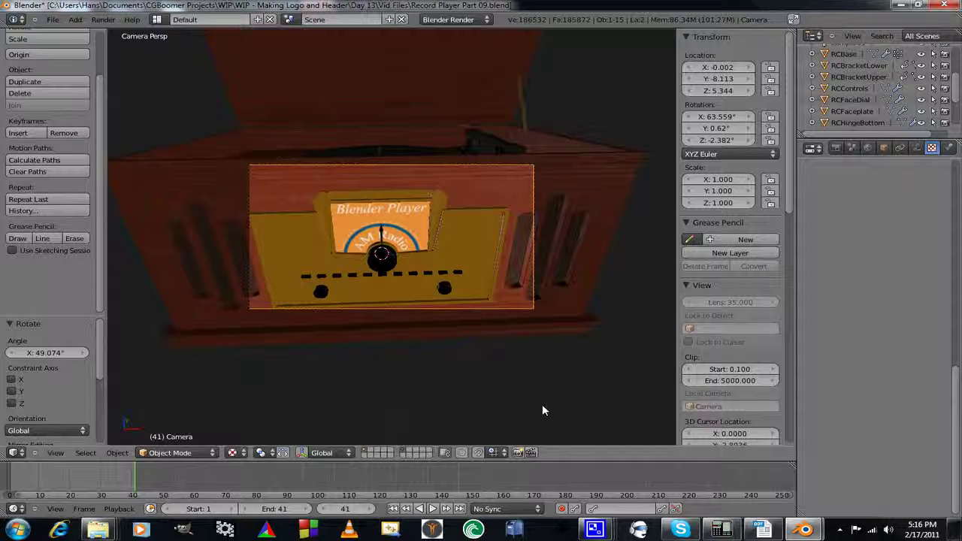
Tilt the camera slightly and make an F12 test render.
{"action": "key", "text": "r"}
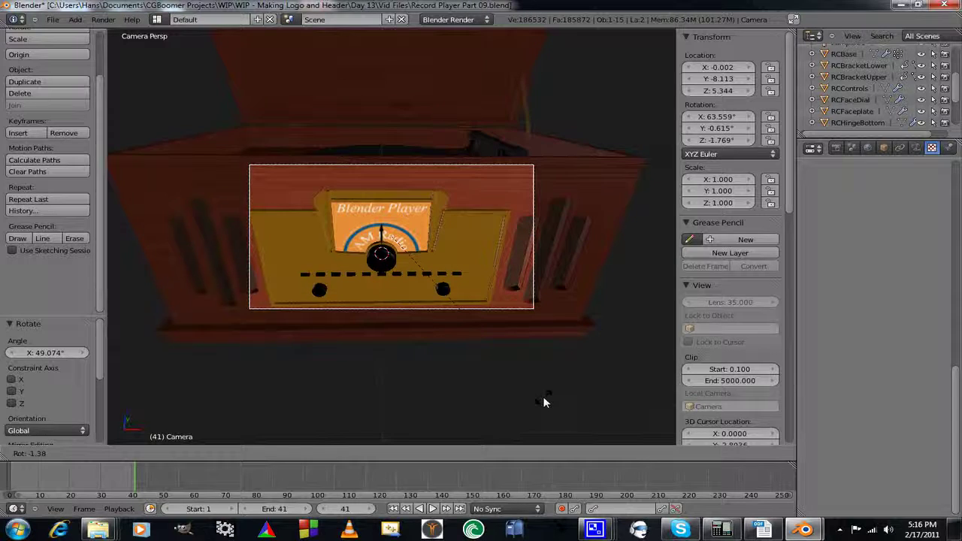
{"action": "left_click", "coordinate": [547, 401]}
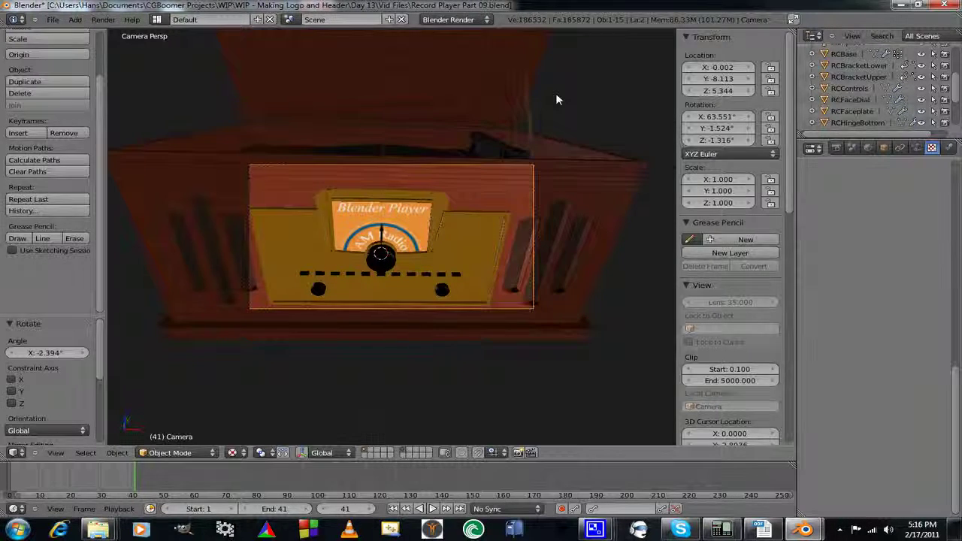
{"action": "key", "text": "F12"}
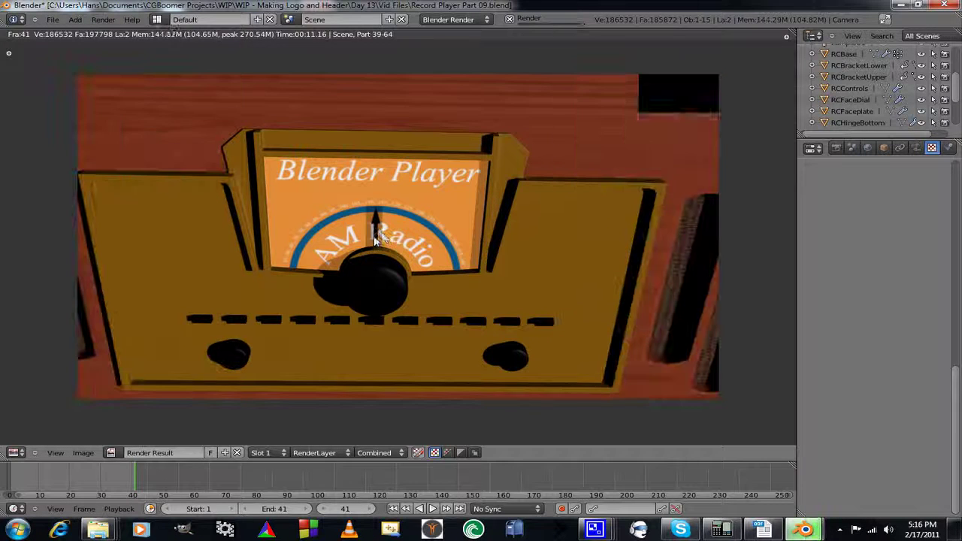
{"action": "key", "text": "Escape"}
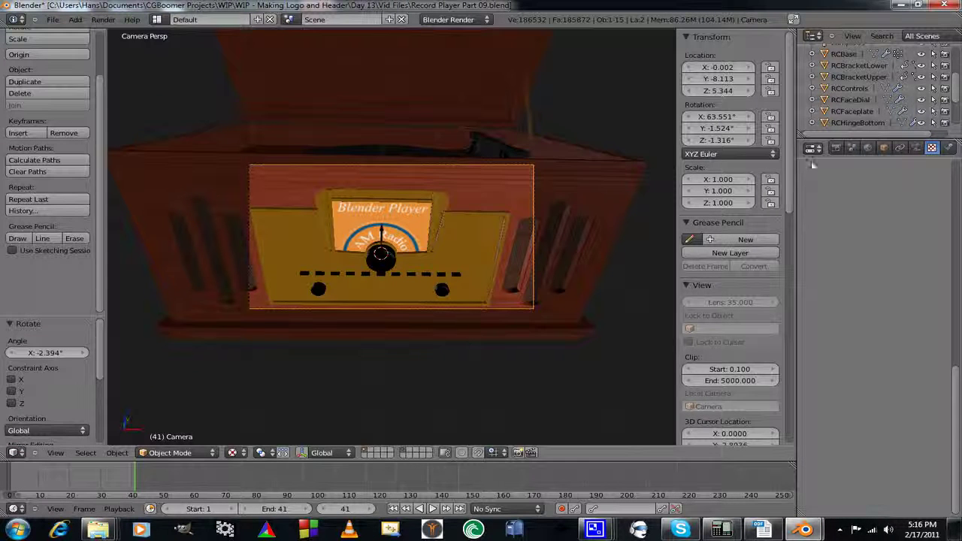
Select RCFaceDial and expand the Shadow panel of its arrow material.
{"action": "right_click", "coordinate": [385, 263]}
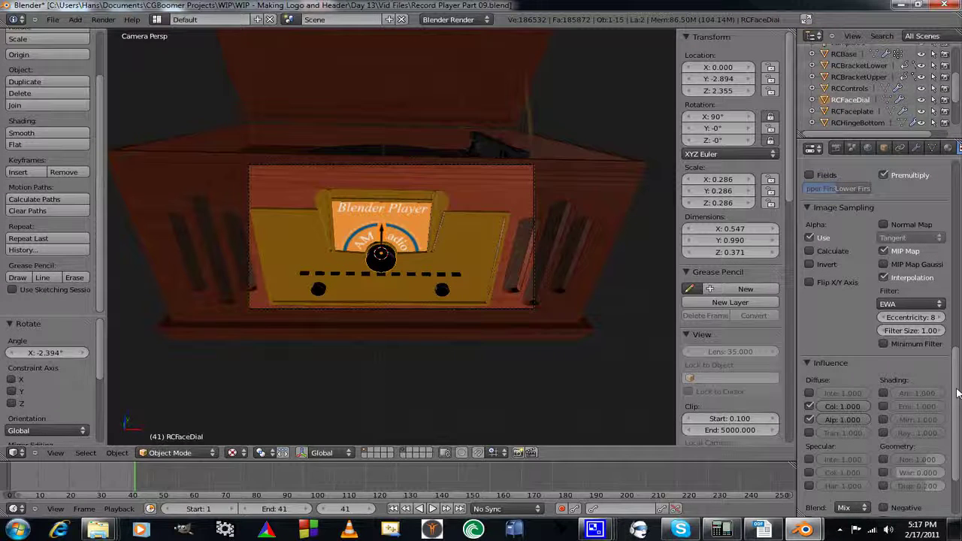
{"action": "scroll", "coordinate": [956, 388], "scroll_direction": "down", "scroll_amount": 3}
{"action": "scroll", "coordinate": [955, 151], "scroll_direction": "up", "scroll_amount": 2}
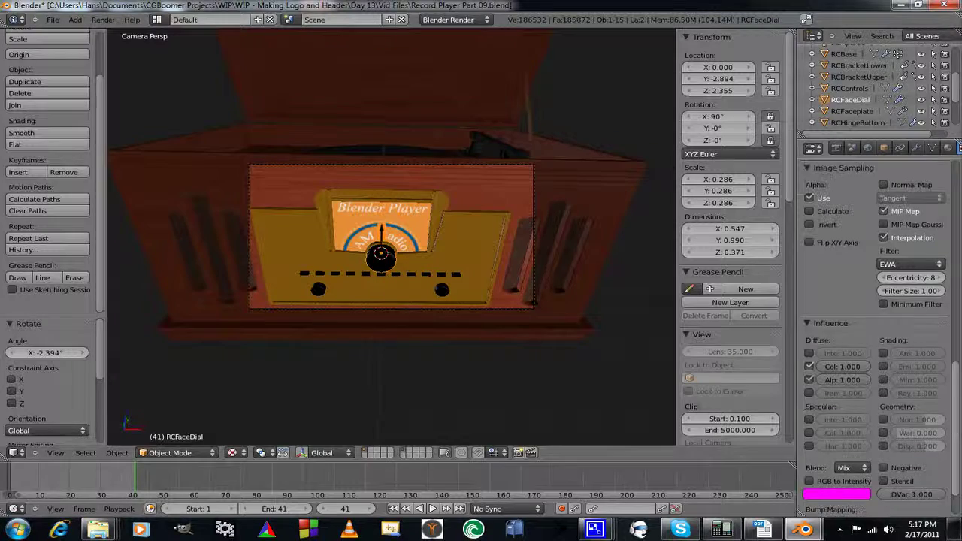
{"action": "left_click", "coordinate": [948, 148]}
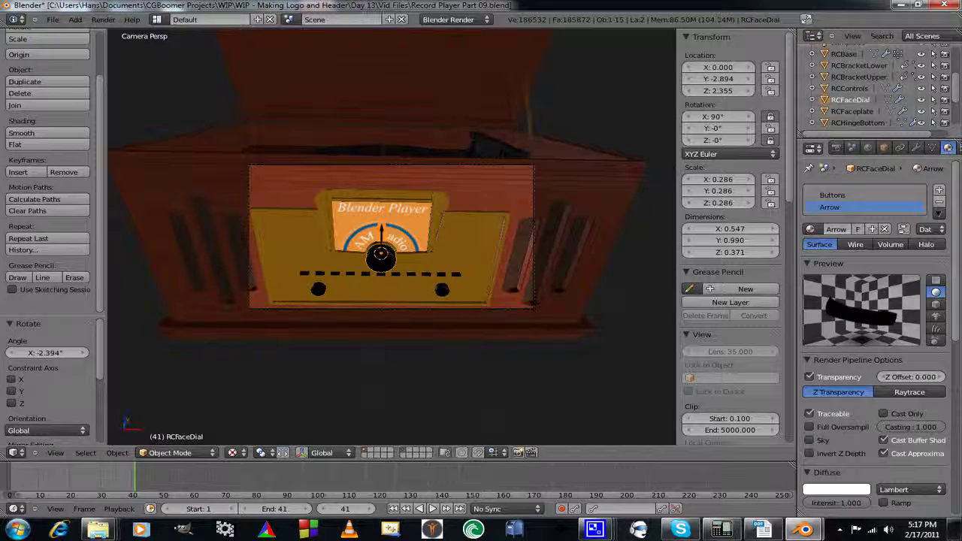
{"action": "scroll", "coordinate": [960, 324], "scroll_direction": "down", "scroll_amount": 9}
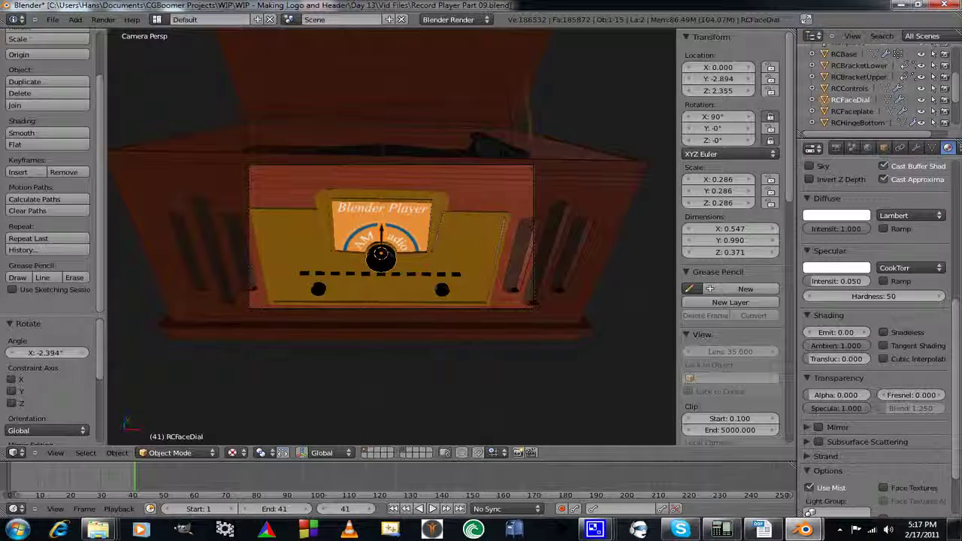
{"action": "scroll", "coordinate": [878, 336], "scroll_direction": "up", "scroll_amount": 6}
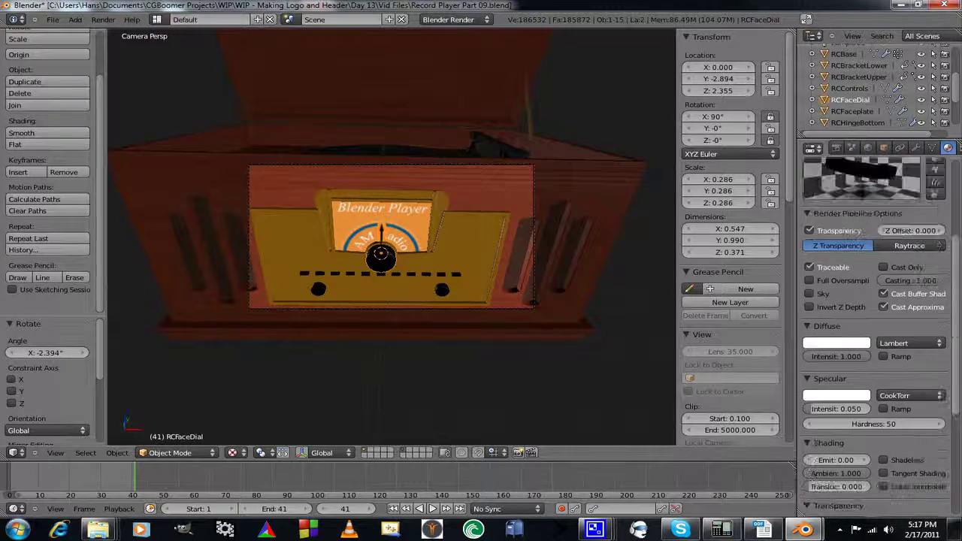
{"action": "scroll", "coordinate": [875, 301], "scroll_direction": "up", "scroll_amount": 4}
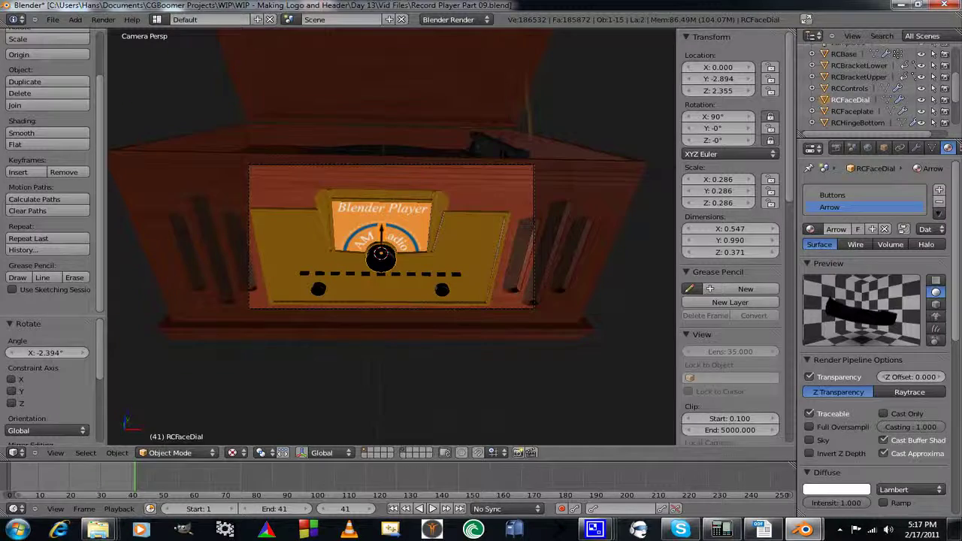
{"action": "scroll", "coordinate": [875, 300], "scroll_direction": "down", "scroll_amount": 11}
{"action": "scroll", "coordinate": [823, 473], "scroll_direction": "down", "scroll_amount": 1}
{"action": "scroll", "coordinate": [823, 474], "scroll_direction": "up", "scroll_amount": 1}
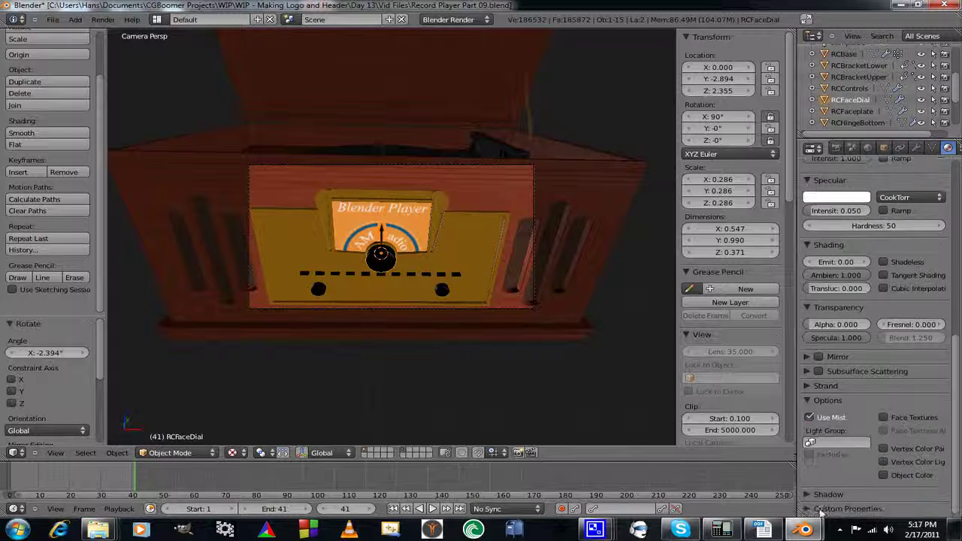
{"action": "left_click", "coordinate": [812, 494]}
{"action": "scroll", "coordinate": [818, 491], "scroll_direction": "down", "scroll_amount": 2}
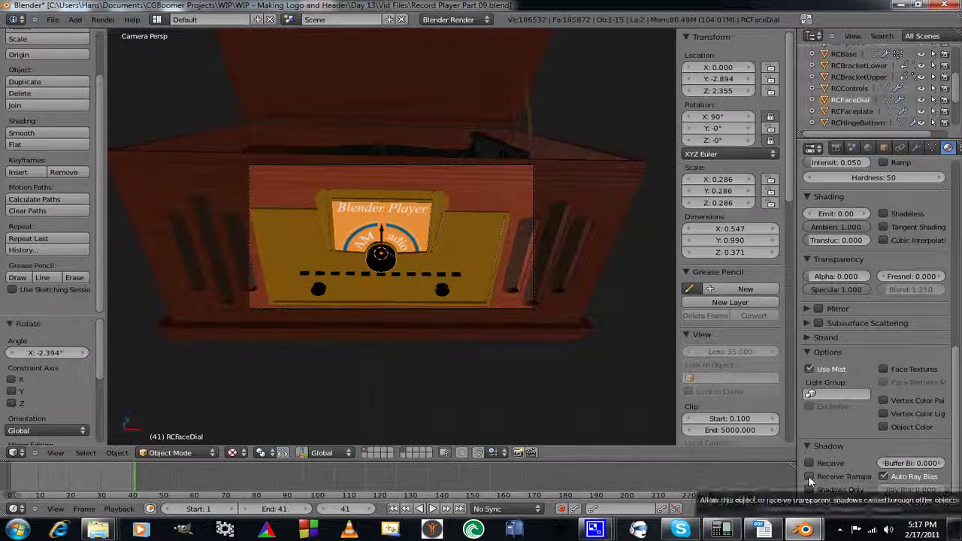
Test-render with Receive and Receive Transparent enabled on the arrow material, then disable both.
{"action": "left_click", "coordinate": [808, 476]}
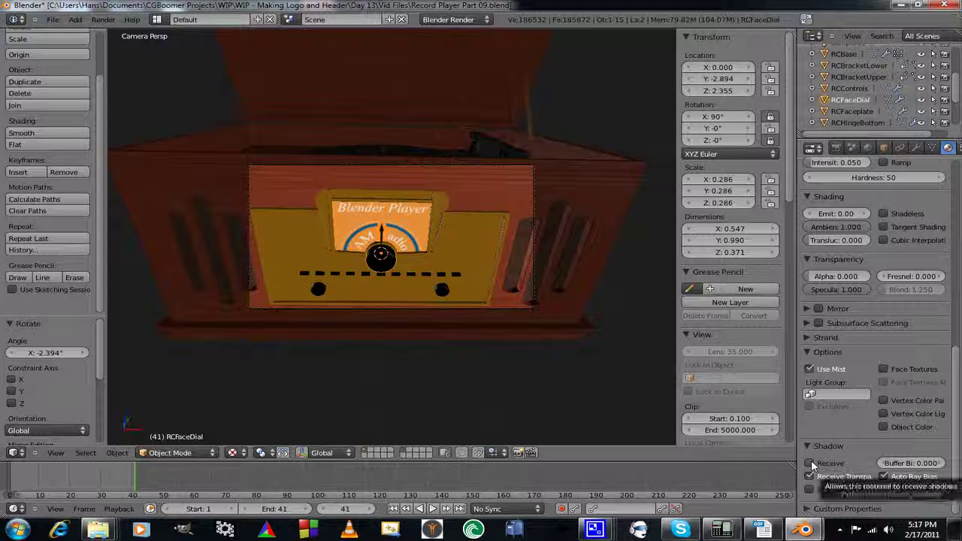
{"action": "left_click", "coordinate": [811, 462]}
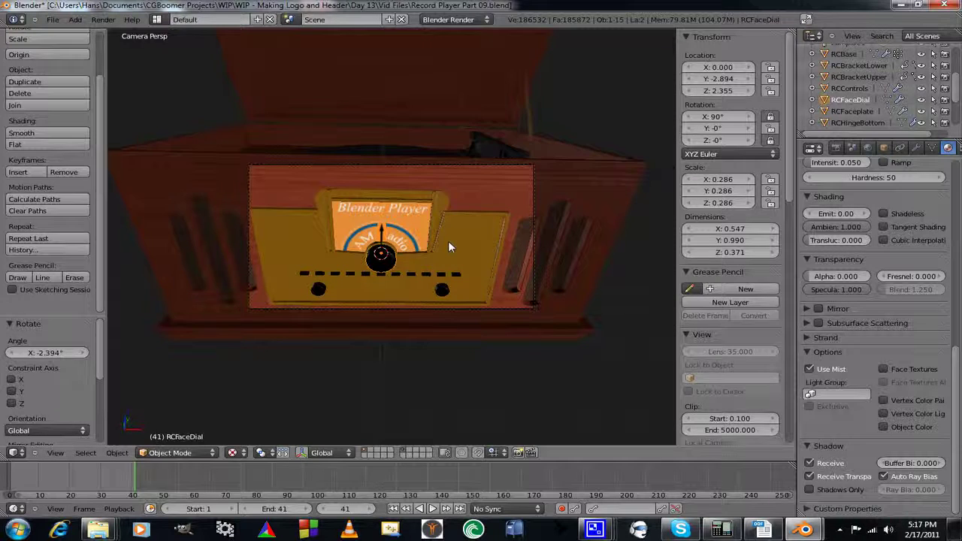
{"action": "key", "text": "F12"}
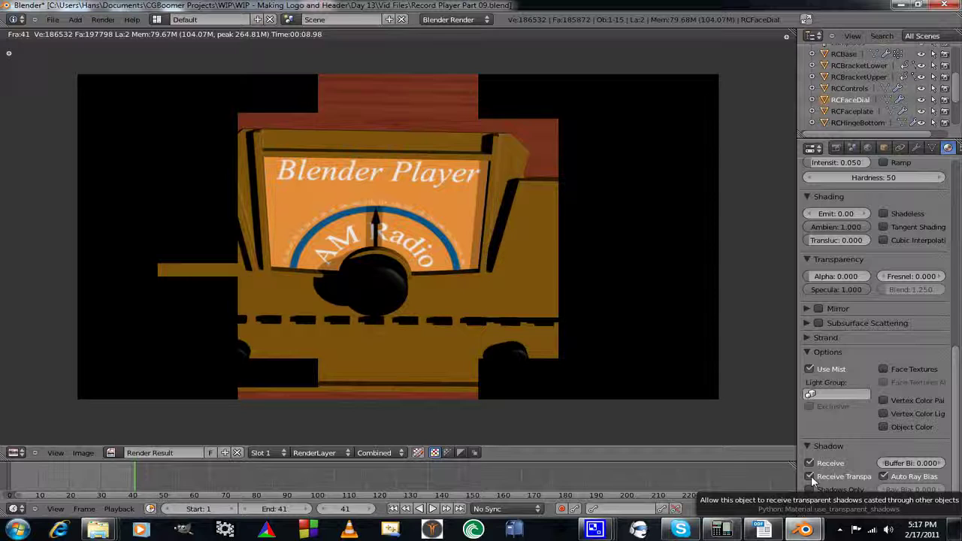
{"action": "key", "text": "Escape"}
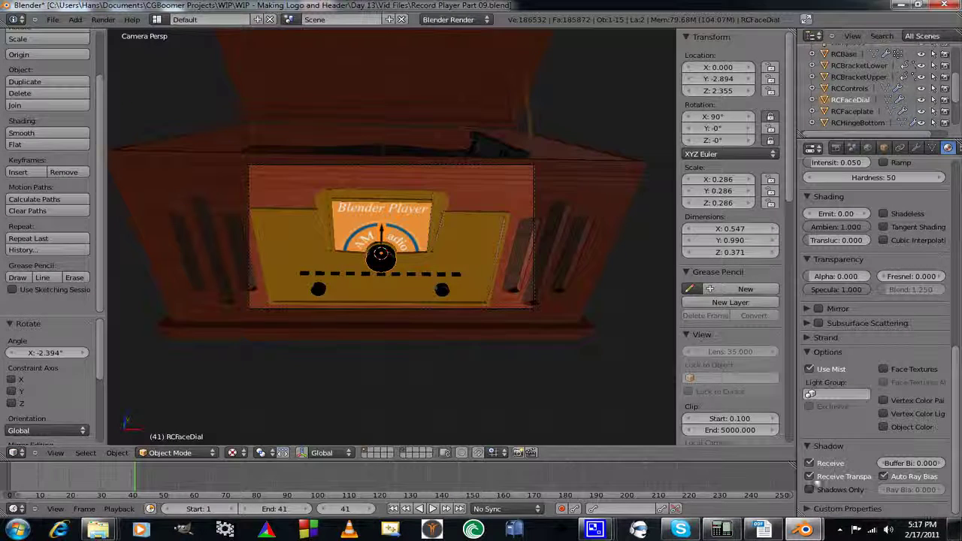
{"action": "left_click", "coordinate": [809, 477]}
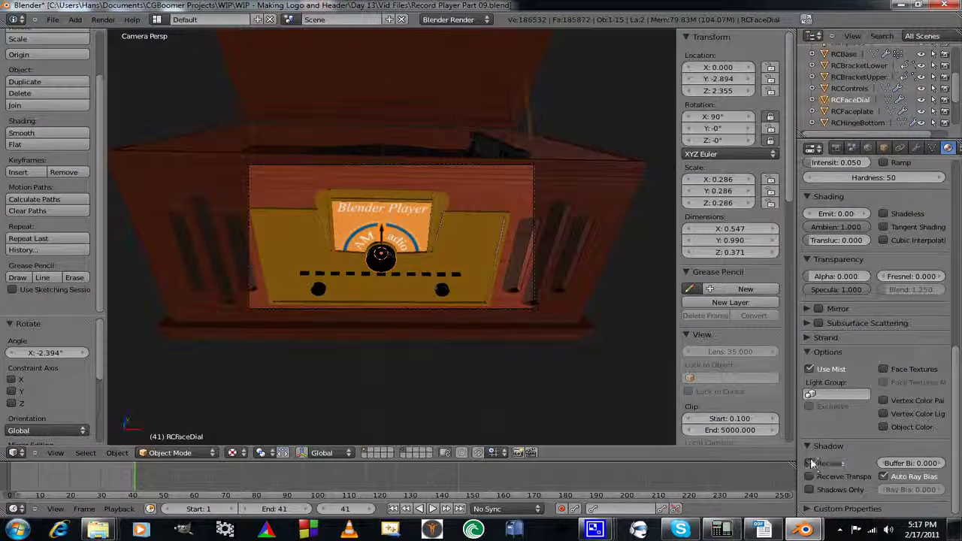
{"action": "left_click", "coordinate": [811, 463]}
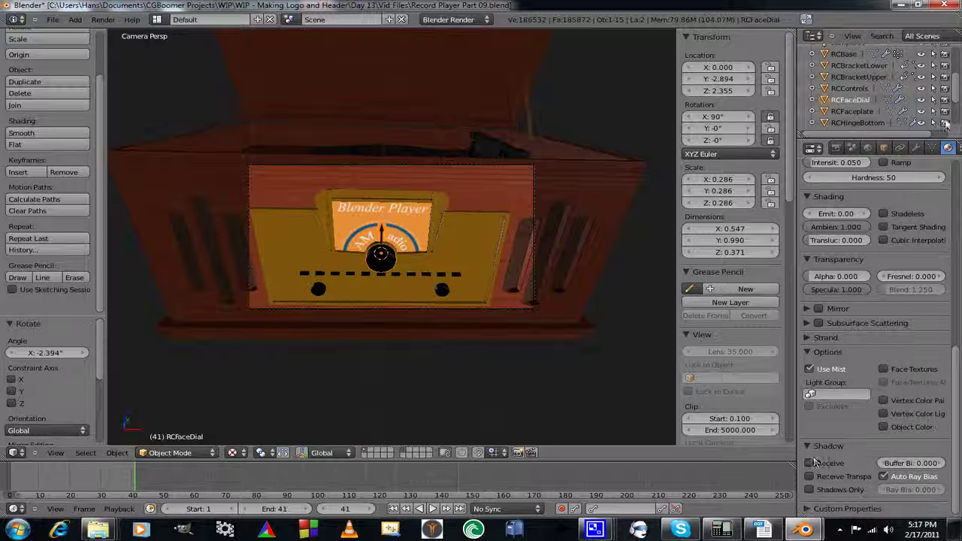
Toggle Receive Transparent on RCFaceplate's Dial material and test-render the scene.
{"action": "right_click", "coordinate": [463, 235]}
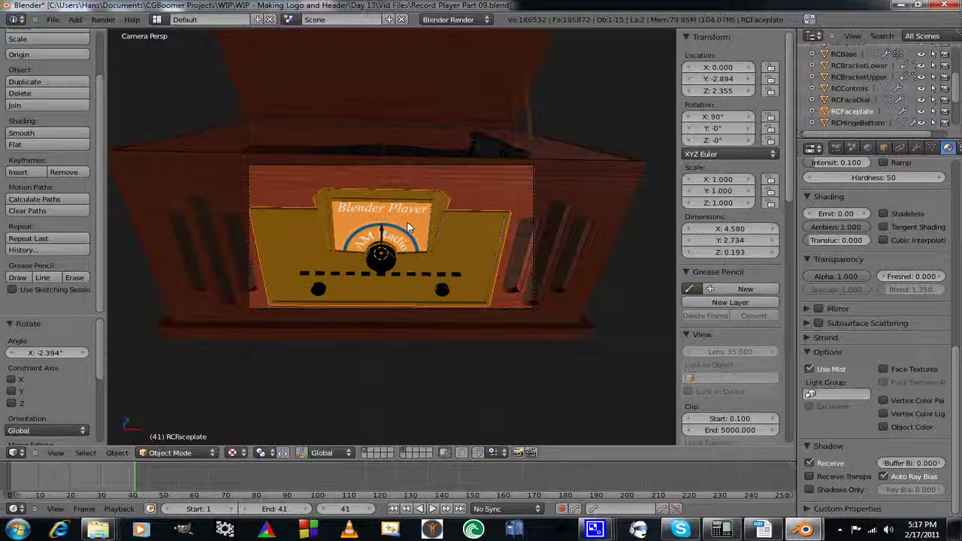
{"action": "scroll", "coordinate": [953, 361], "scroll_direction": "up", "scroll_amount": 10}
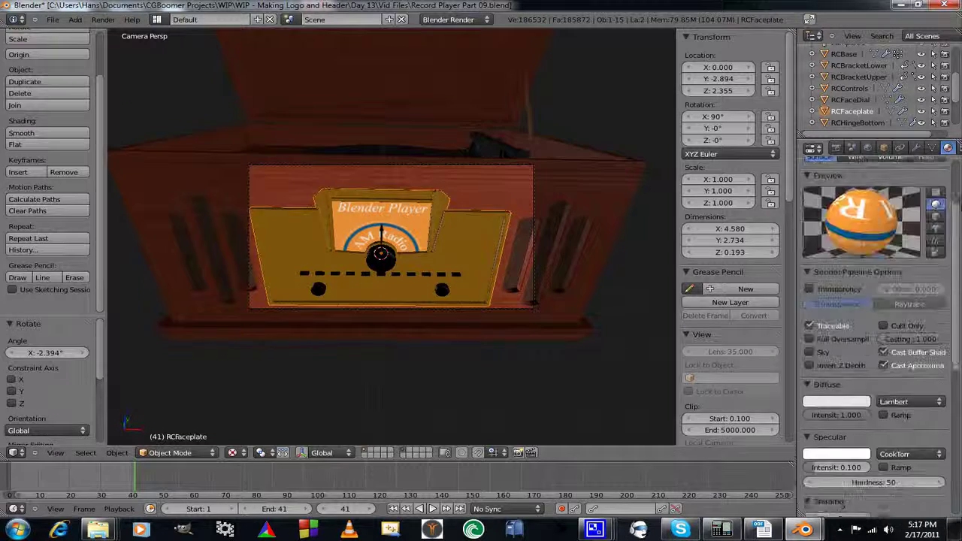
{"action": "scroll", "coordinate": [872, 301], "scroll_direction": "up", "scroll_amount": 3}
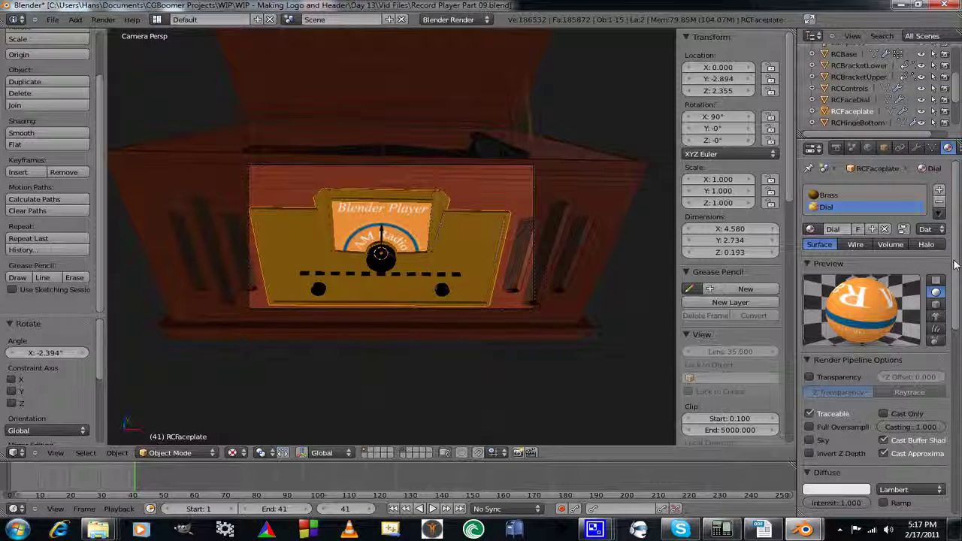
{"action": "scroll", "coordinate": [954, 265], "scroll_direction": "down", "scroll_amount": 12}
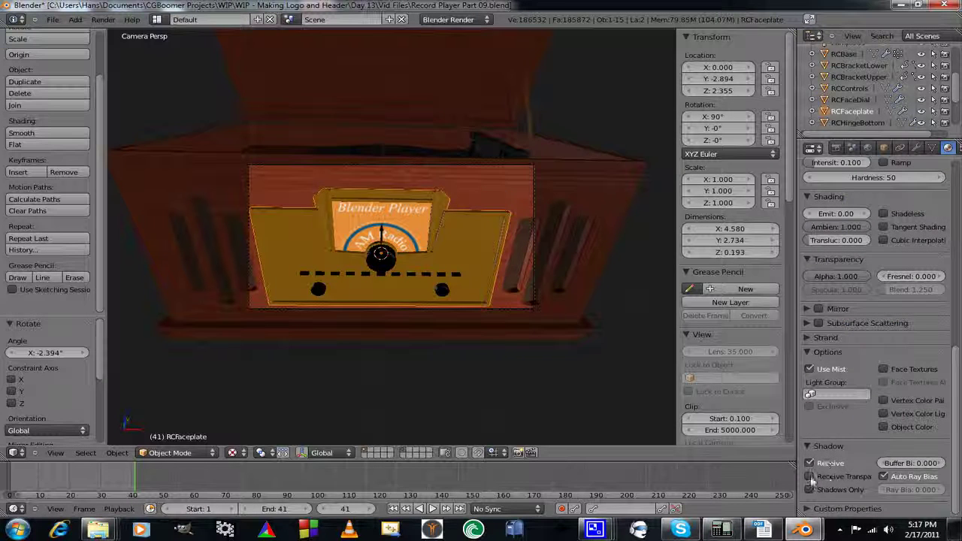
{"action": "left_click", "coordinate": [809, 477]}
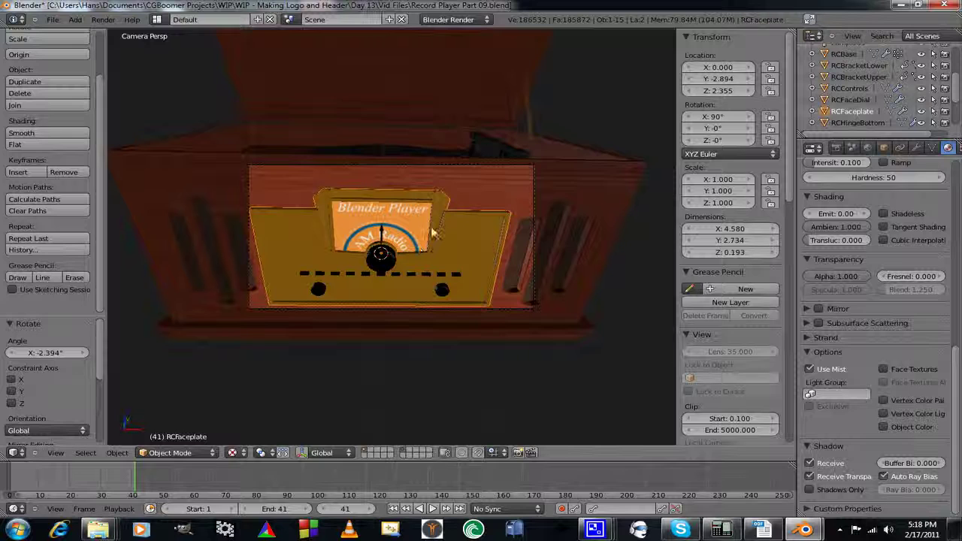
{"action": "key", "text": "F12"}
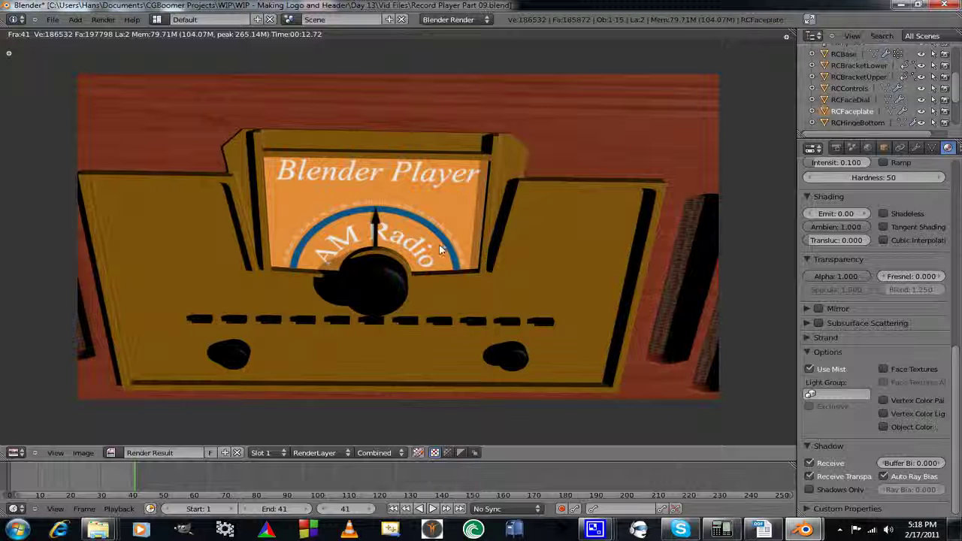
{"action": "key", "text": "Escape"}
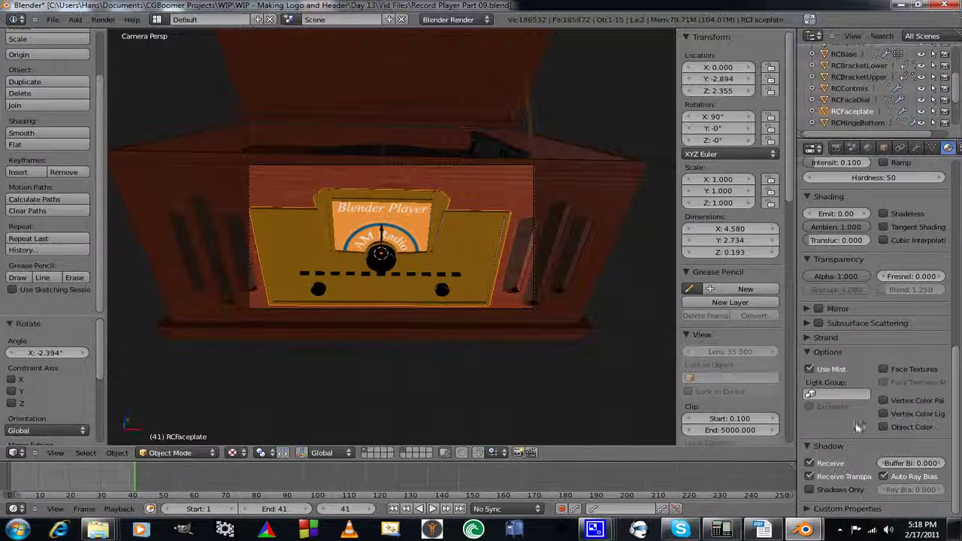
Turn off Receive shadows on the Dial material and render again.
{"action": "left_click", "coordinate": [811, 465]}
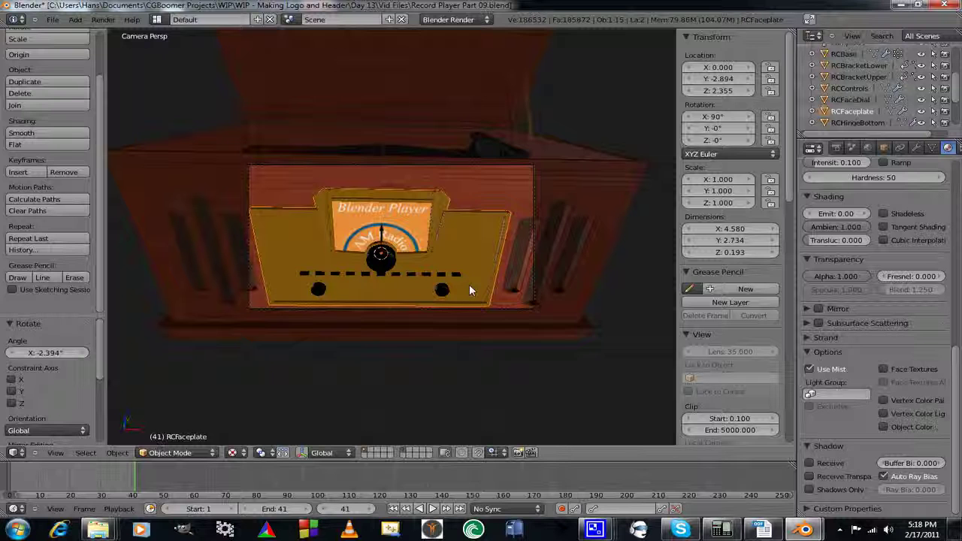
{"action": "key", "text": "F12"}
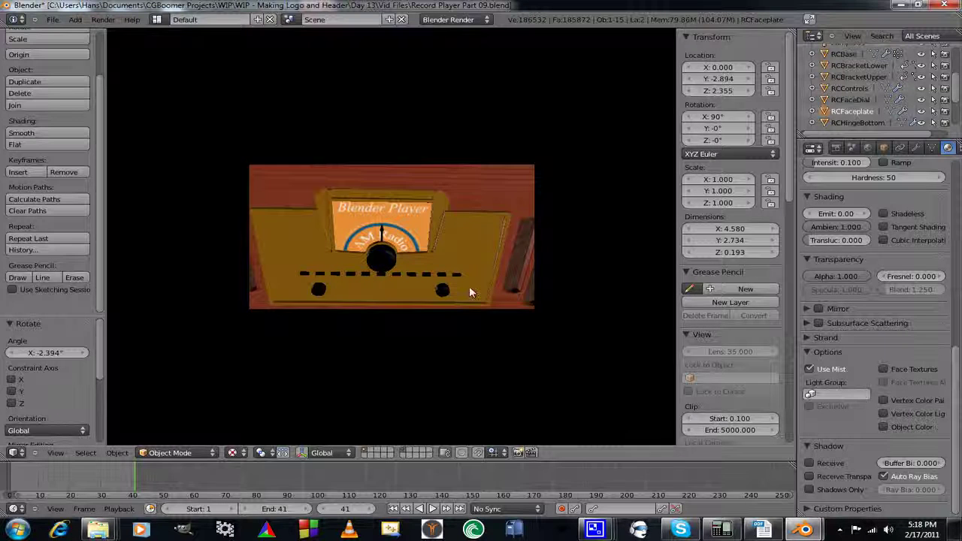
{"action": "key", "text": "Escape"}
{"action": "key", "text": "F12"}
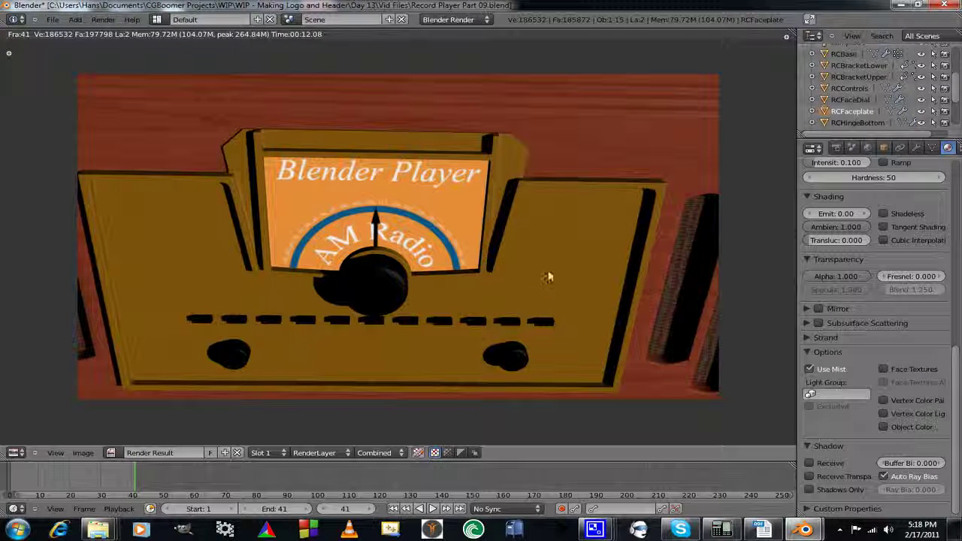
{"action": "key", "text": "Escape"}
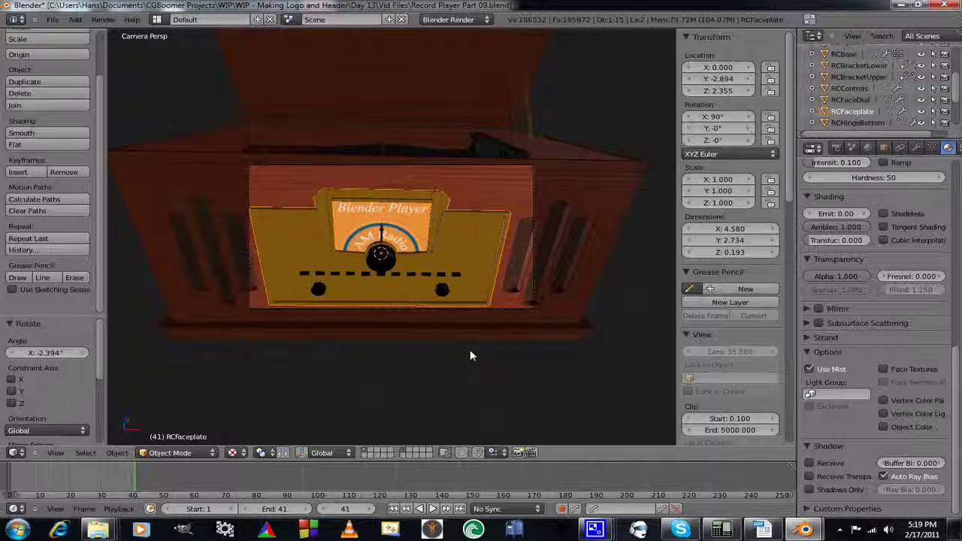
Switch to a Front Ortho view of the record player and rewind the timeline to frame 1.
{"action": "key", "text": "KP_0"}
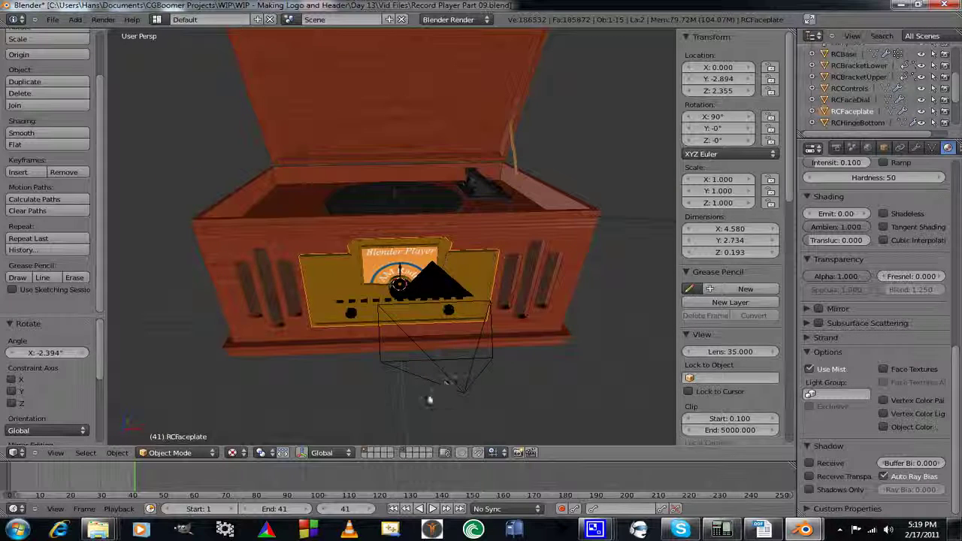
{"action": "middle_click_drag", "start_coordinate": [429, 400], "coordinate": [424, 367]}
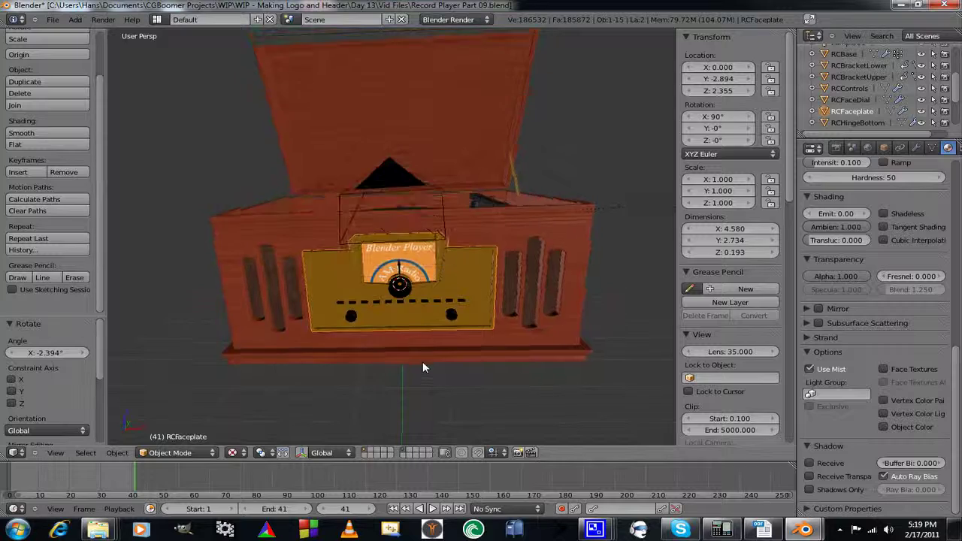
{"action": "key", "text": "KP_1"}
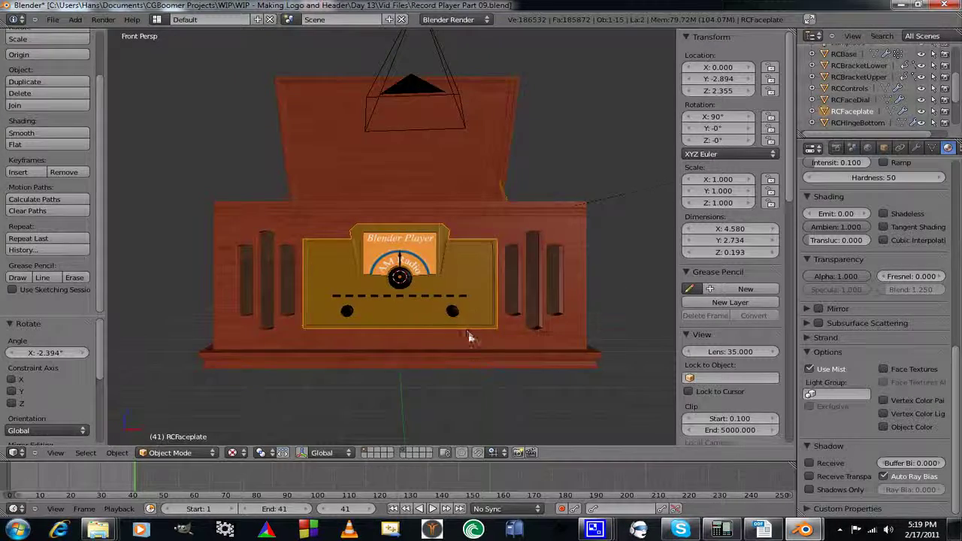
{"action": "middle_click_drag", "start_coordinate": [469, 338], "coordinate": [511, 348], "text": "shift"}
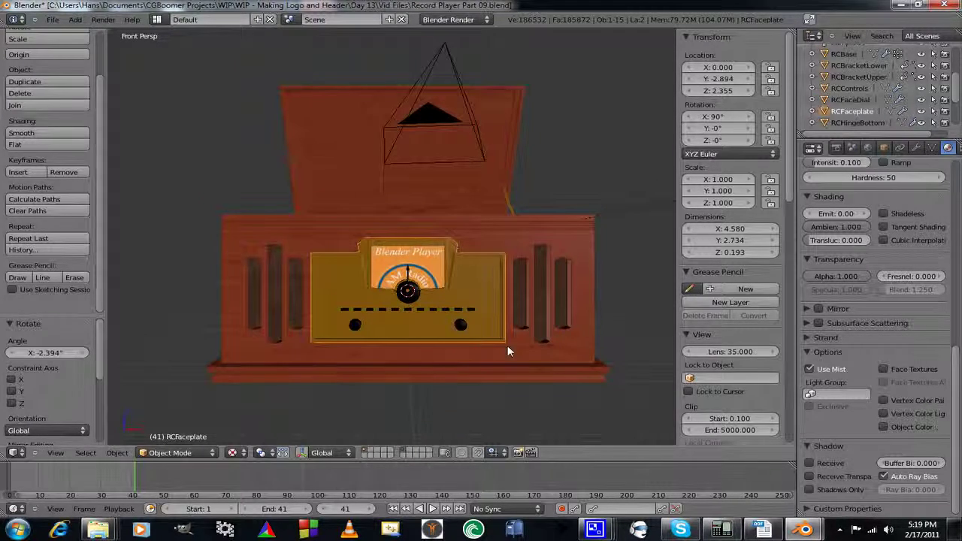
{"action": "key", "text": "KP_5"}
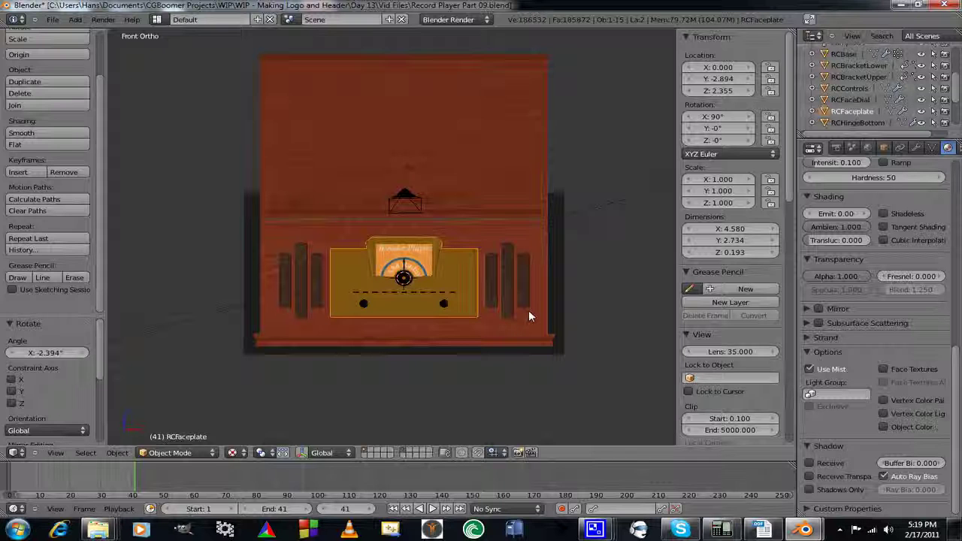
{"action": "scroll", "coordinate": [527, 318], "scroll_direction": "down", "scroll_amount": 2}
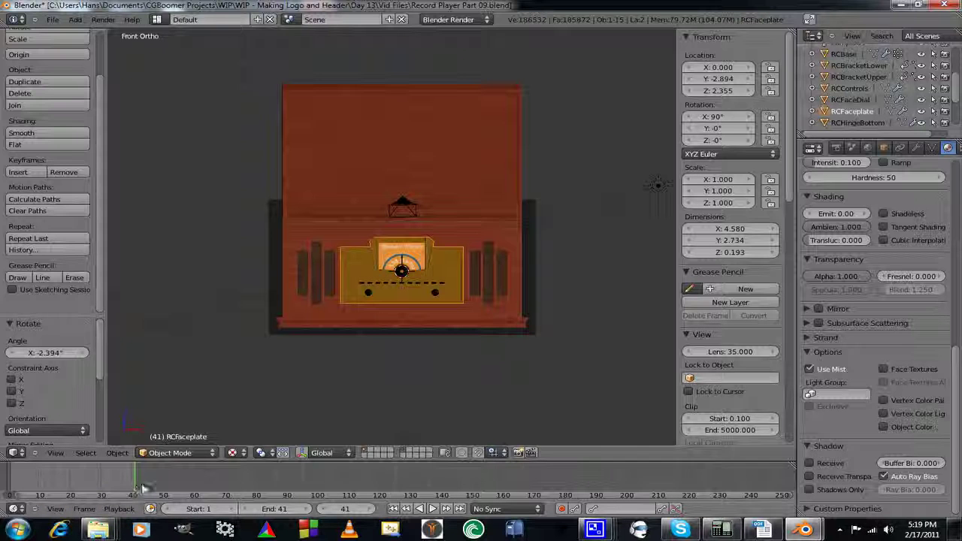
{"action": "left_click_drag", "start_coordinate": [136, 490], "coordinate": [12, 496]}
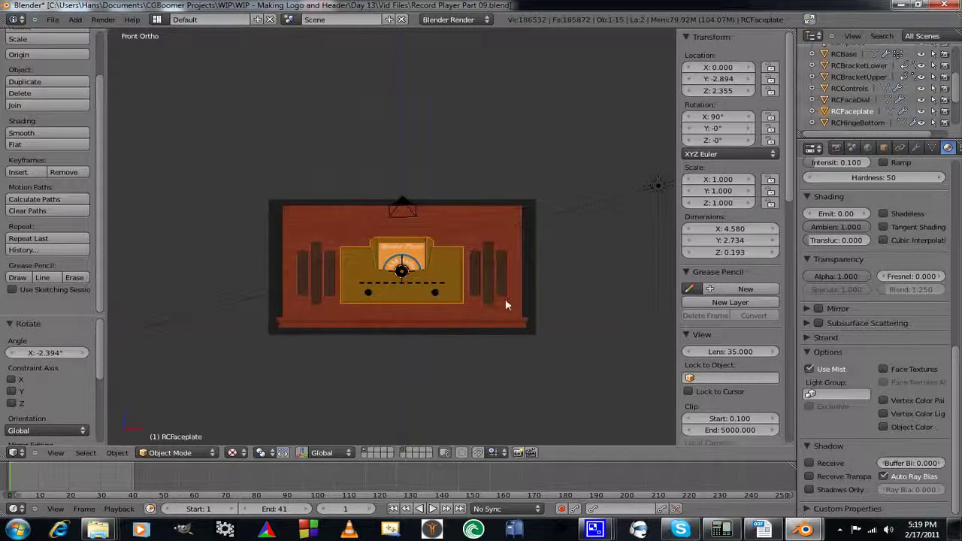